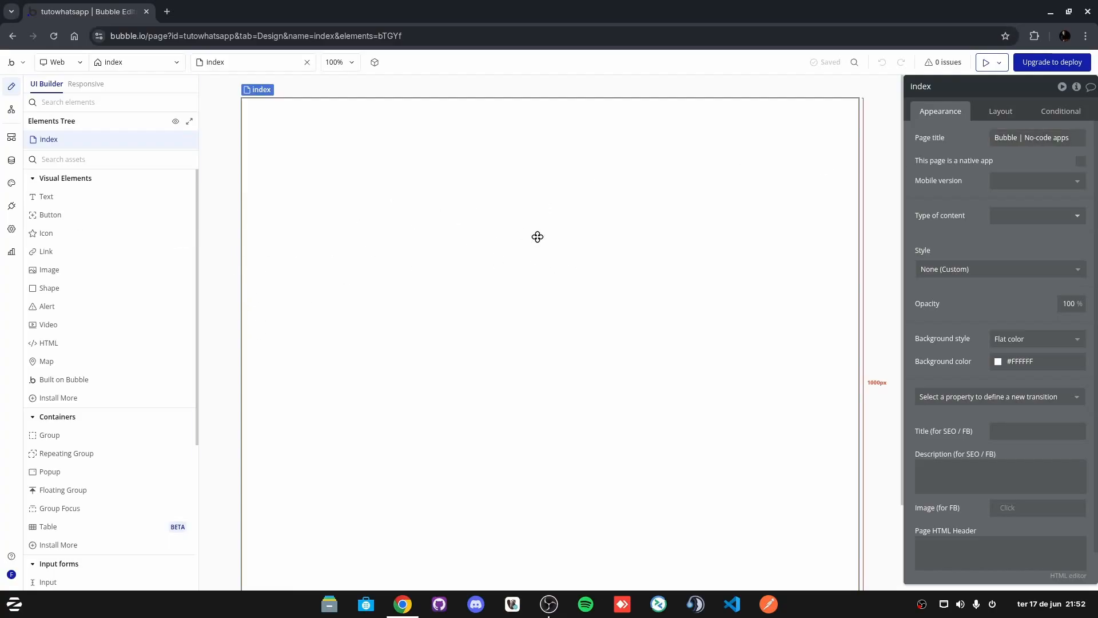
# Step: Search for 'whatsapp api' and install the Whatsapp API R$ 9,90 plugin
pyautogui.click(12, 206)
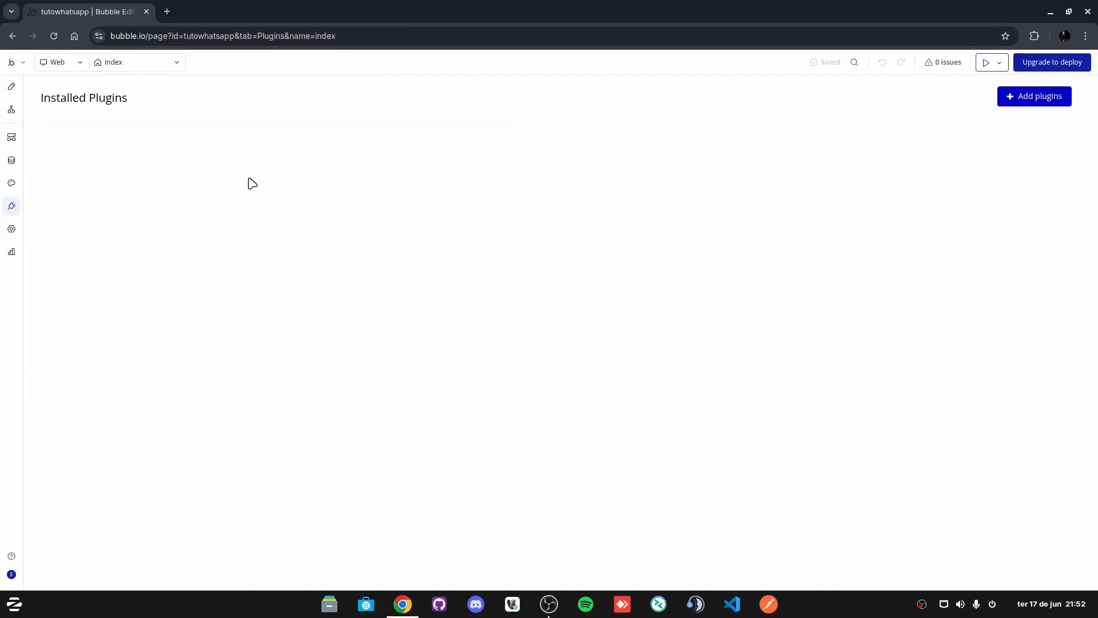
pyautogui.click(1036, 97)
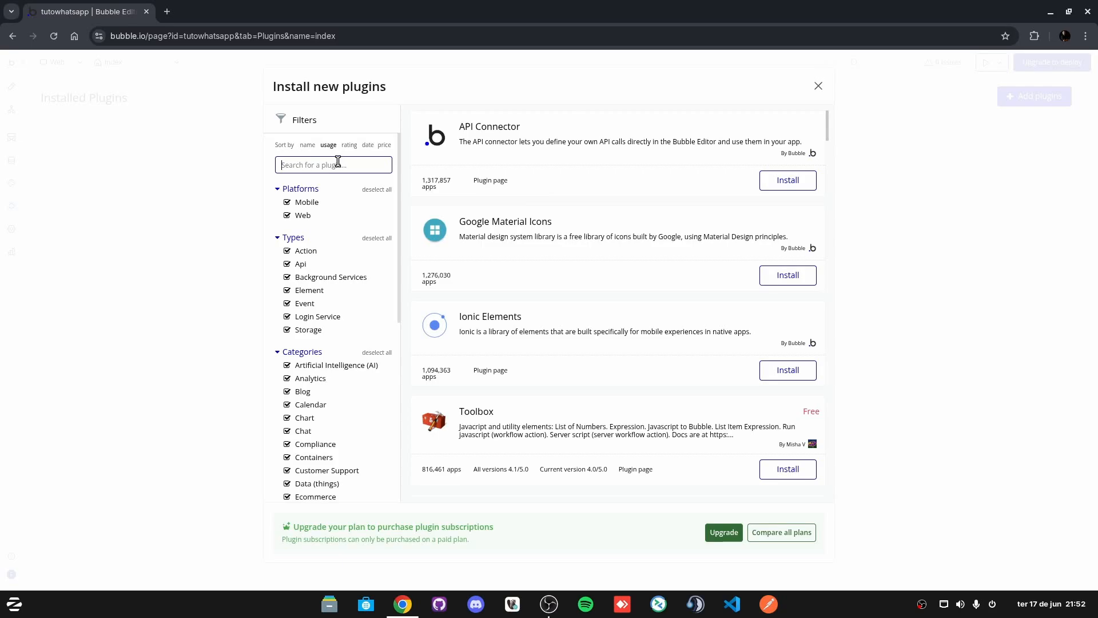
pyautogui.write('whatsappapi')
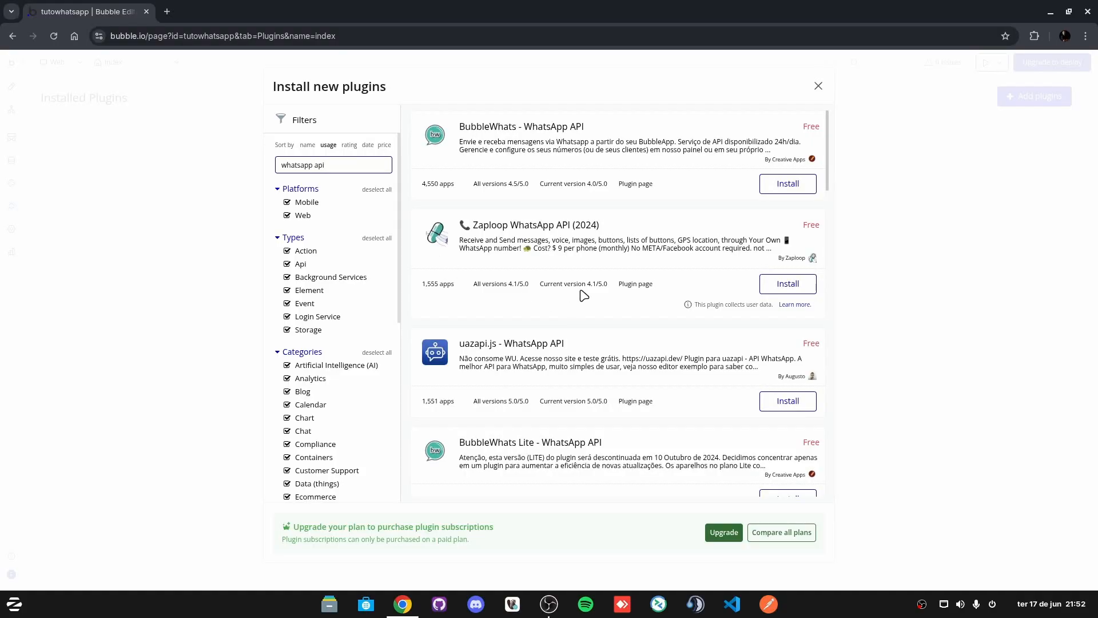
pyautogui.scroll(-4, 509, 216)
pyautogui.scroll(-10, 509, 216)
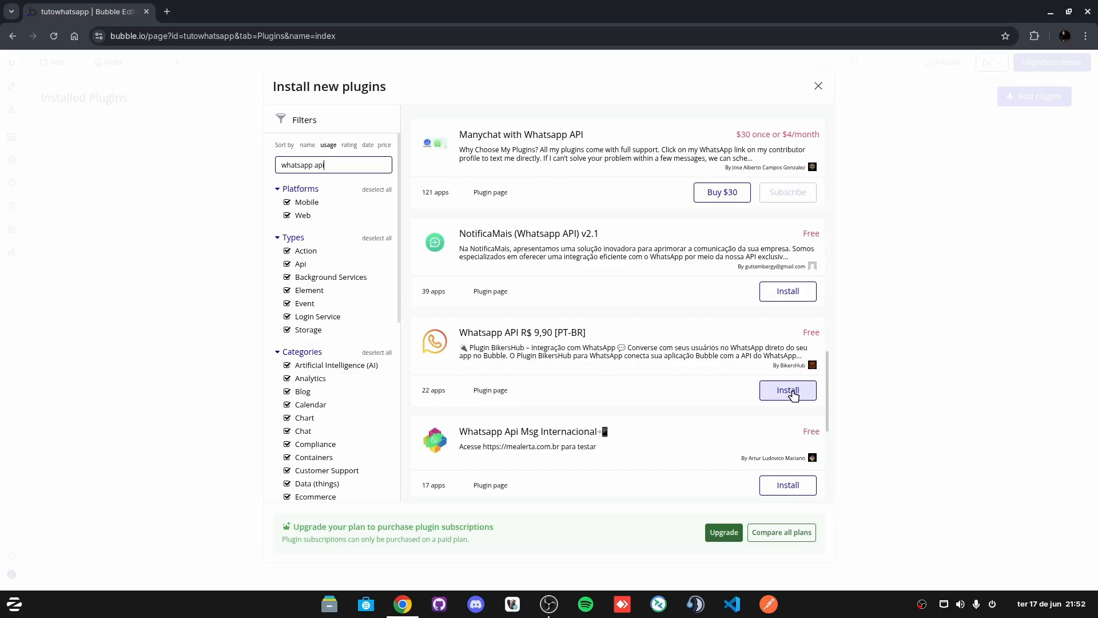
pyautogui.click(793, 394)
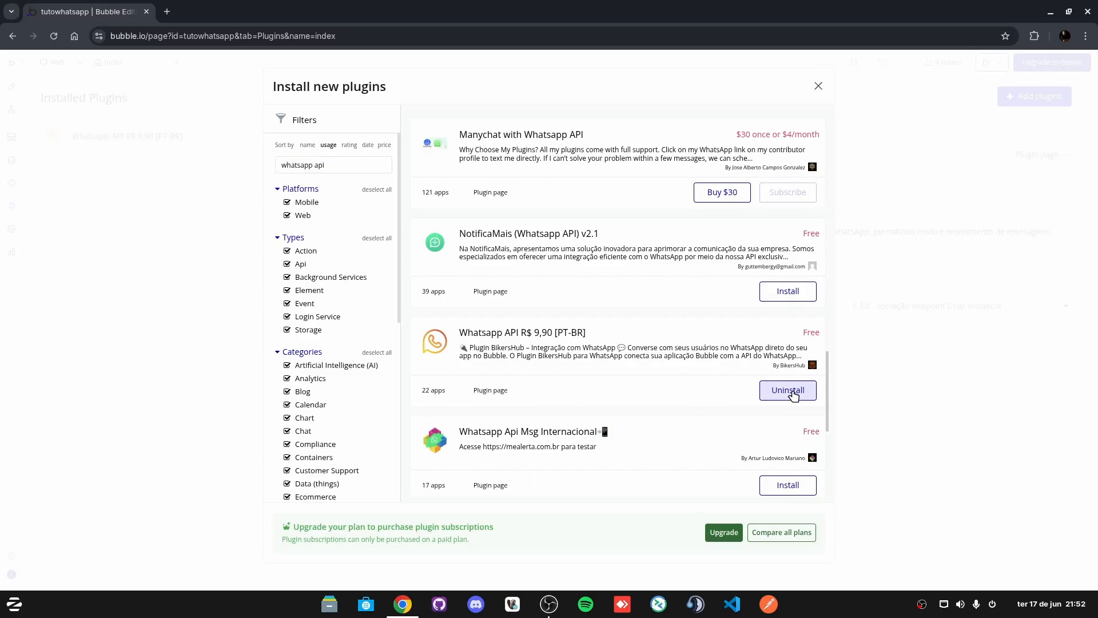
pyautogui.click(818, 86)
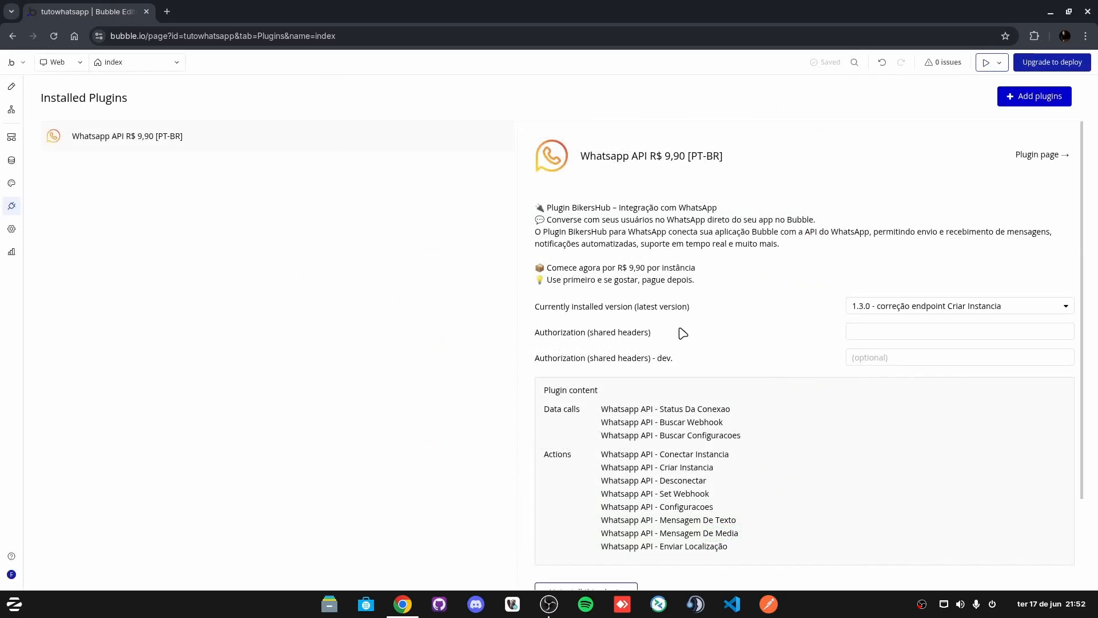
# Step: Focus the plugin's empty Authorization (shared headers) field
pyautogui.click(864, 333)
pyautogui.click(561, 338)
pyautogui.click(871, 337)
# Step: Open bikershub.com.br/plugins in a new tab and sign in to reach the Dashboard
pyautogui.click(167, 12)
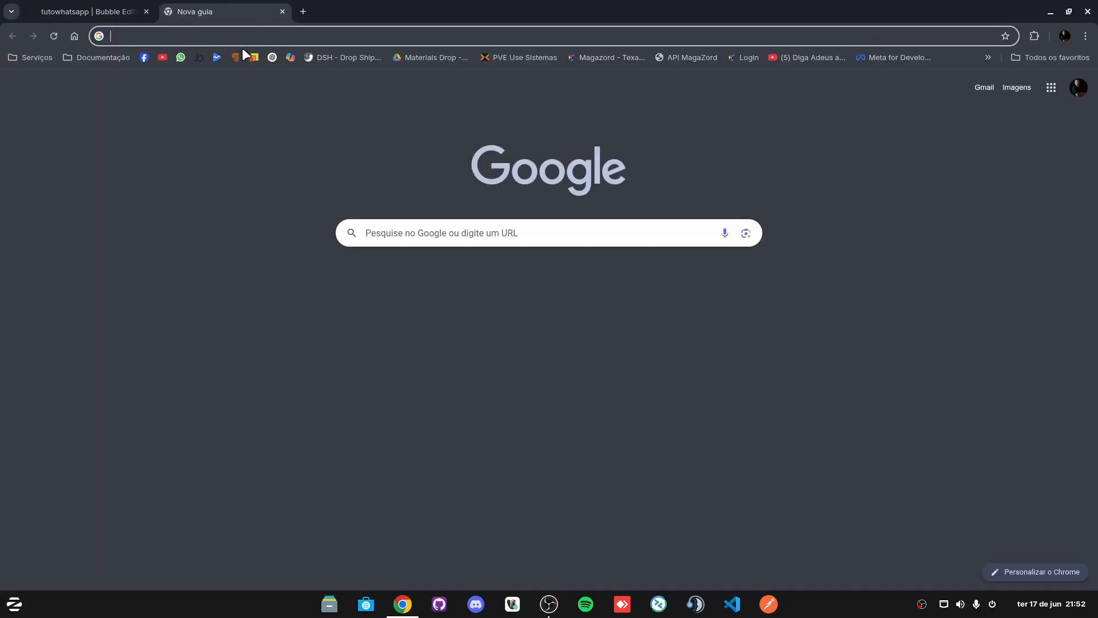
pyautogui.write('bikershub.com.br/plugins')
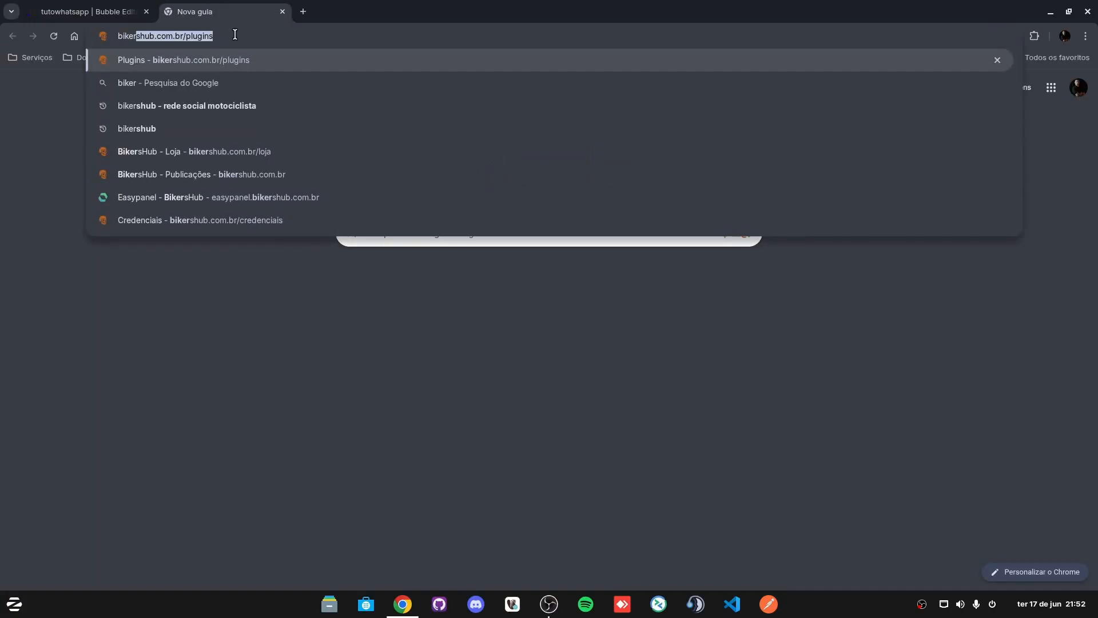
pyautogui.press('Right')
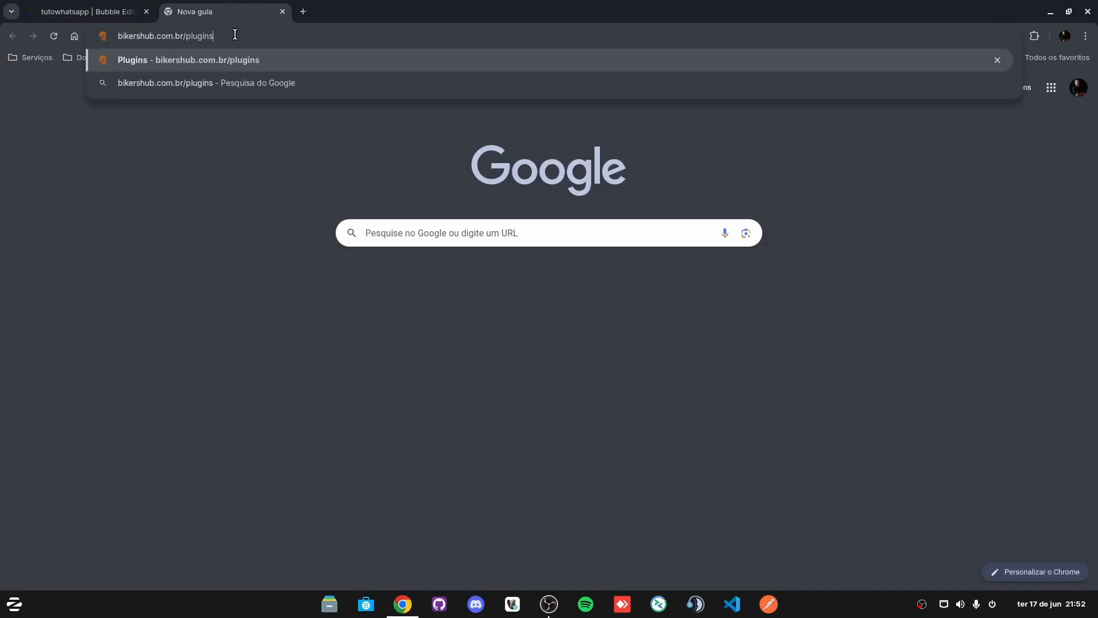
pyautogui.press('Return')
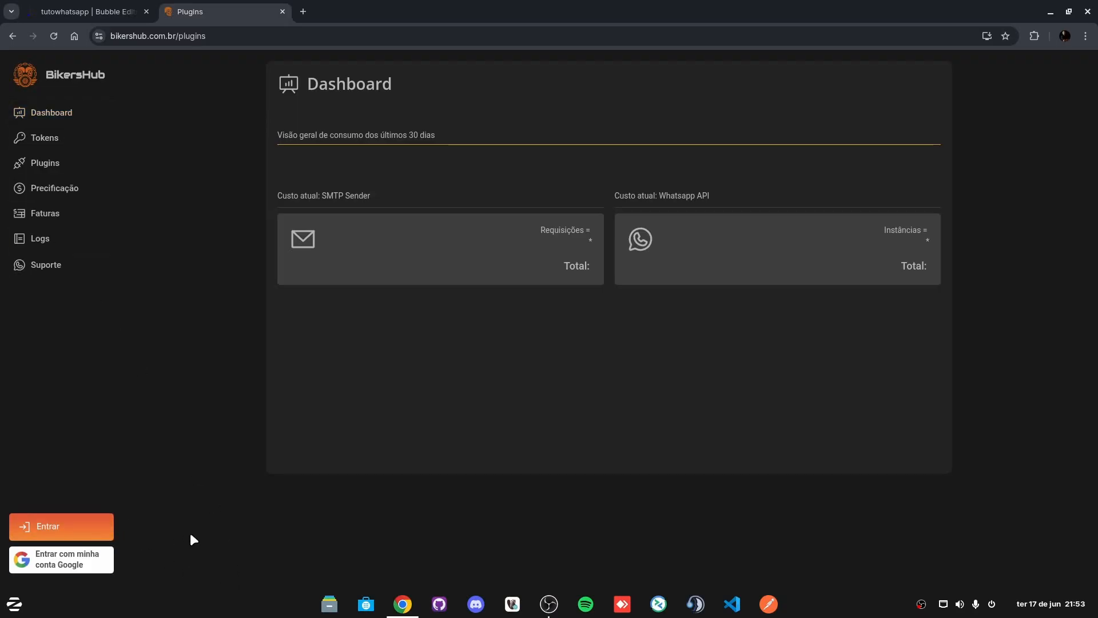
pyautogui.click(78, 521)
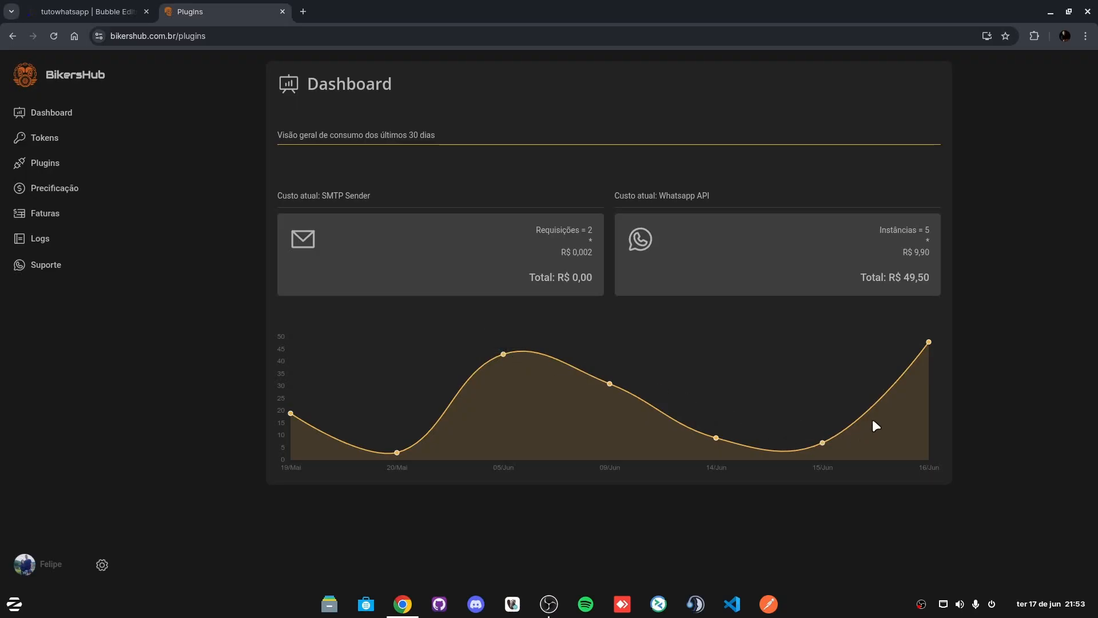
pyautogui.moveTo(925, 343)
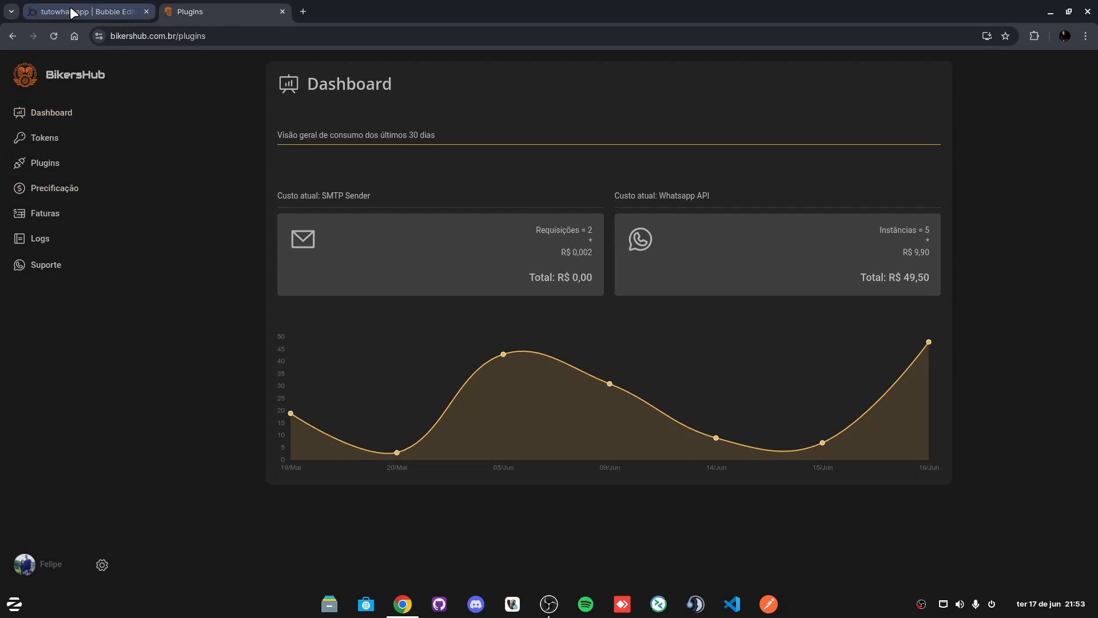
# Step: Create a BikersHub token described 'tutorial', then reveal and copy its value
pyautogui.click(60, 142)
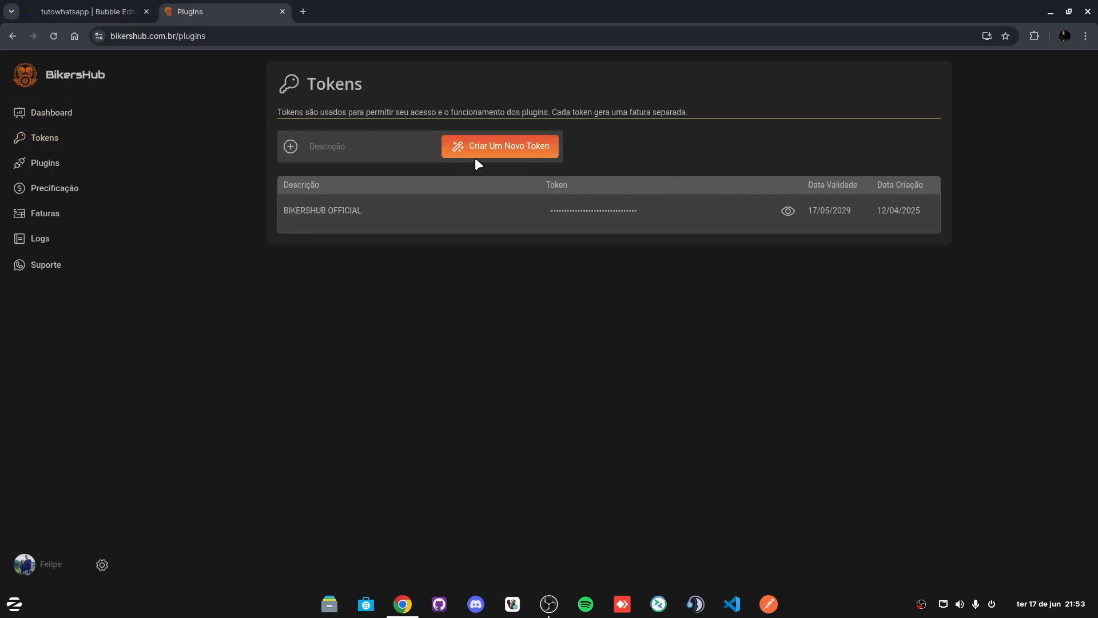
pyautogui.write('tutorial')
pyautogui.click(512, 155)
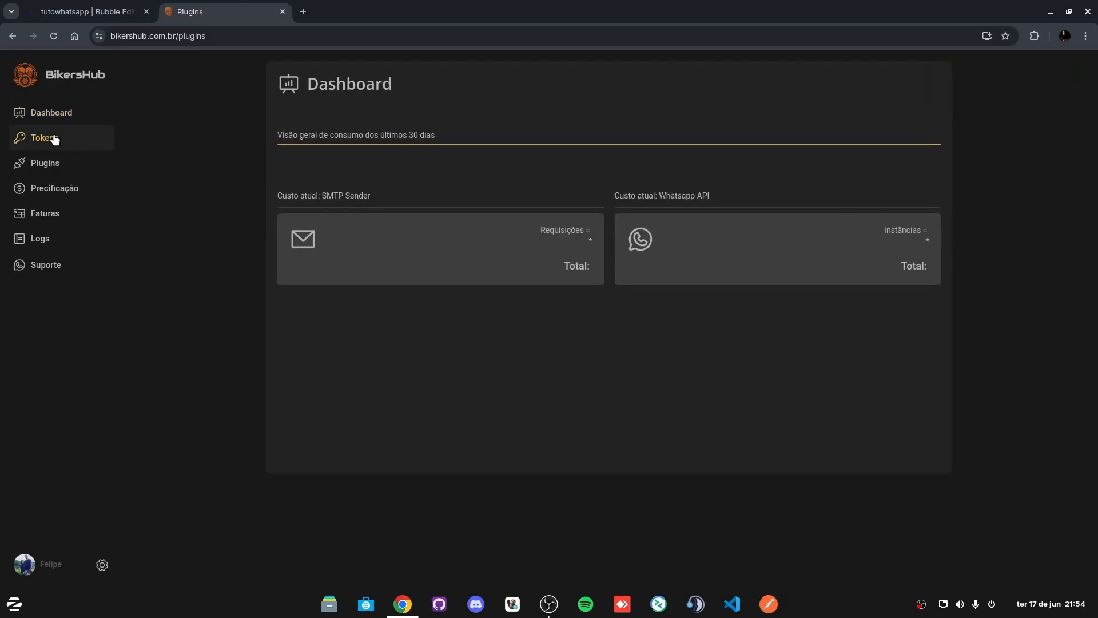
pyautogui.click(55, 140)
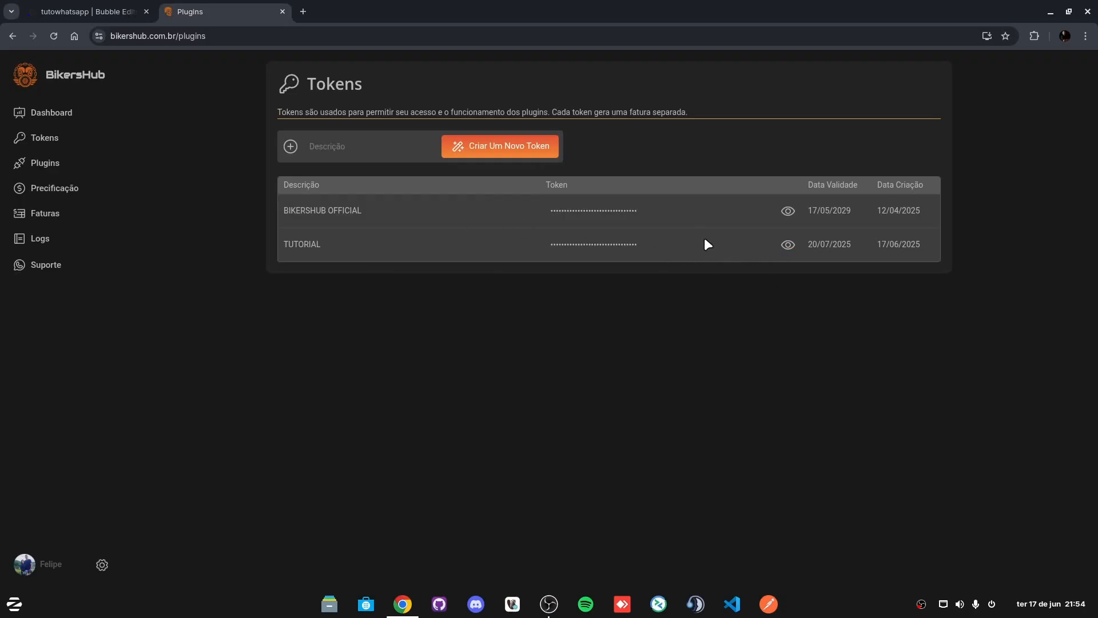
pyautogui.click(788, 245)
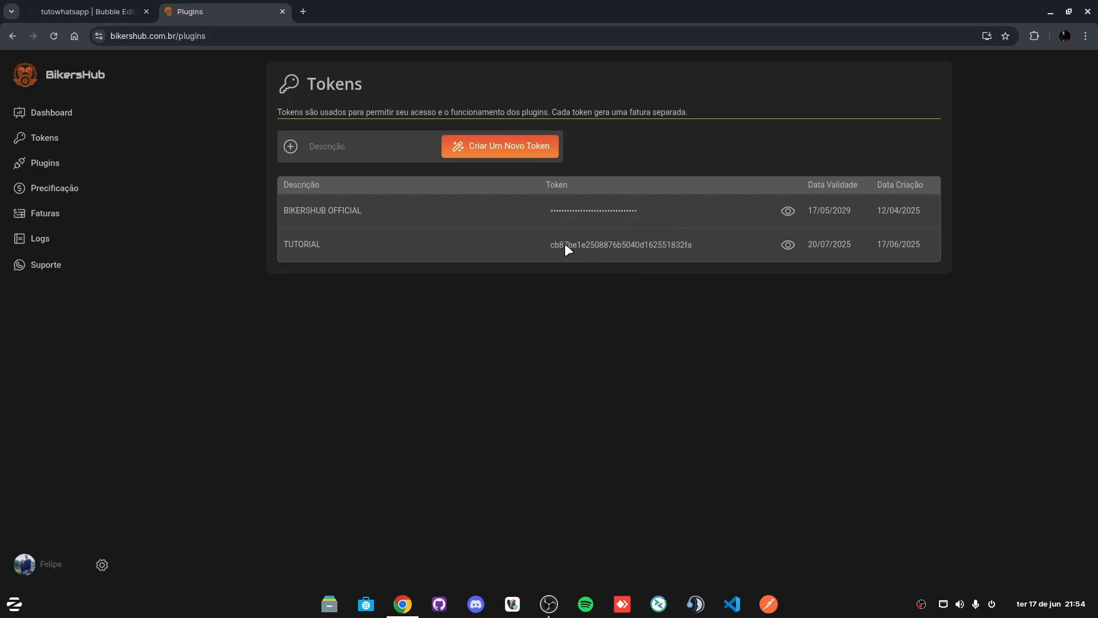
pyautogui.doubleClick(626, 245)
pyautogui.hotkey('ctrl', 'c')
# Step: Paste the copied token into the Bubble plugin's Authorization (shared headers) field
pyautogui.click(57, 13)
pyautogui.click(884, 333)
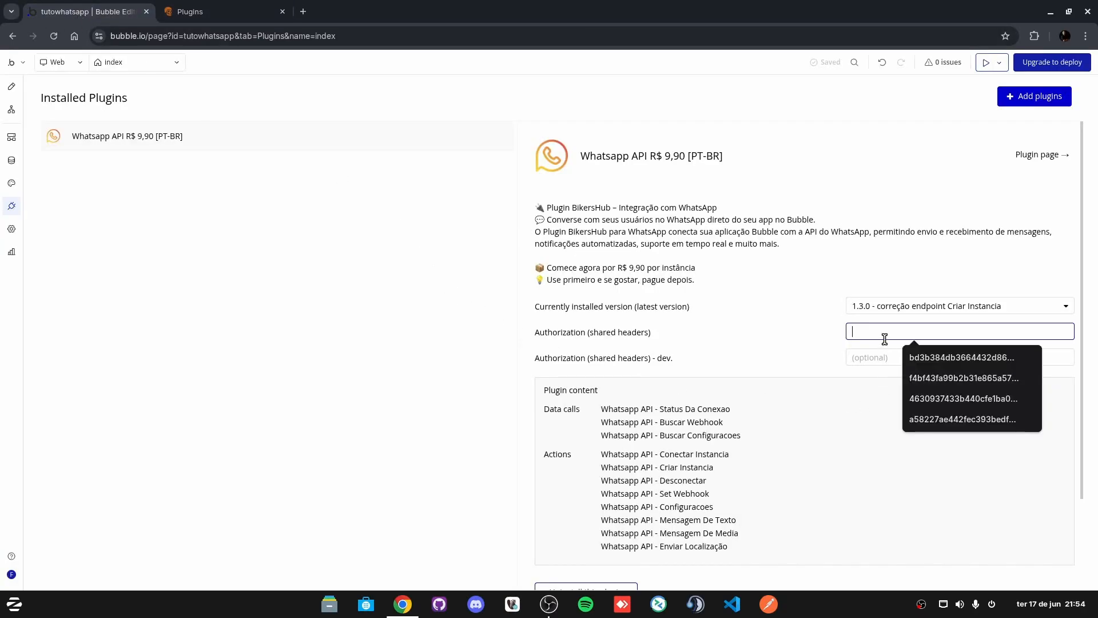
pyautogui.hotkey('ctrl', 'v')
pyautogui.click(768, 337)
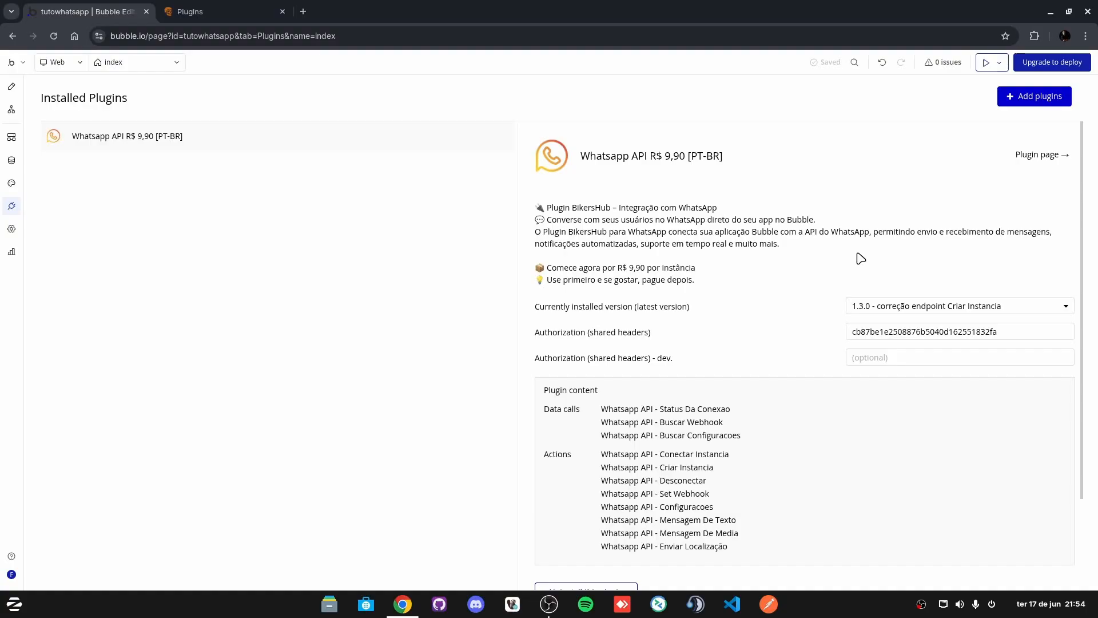
pyautogui.click(197, 14)
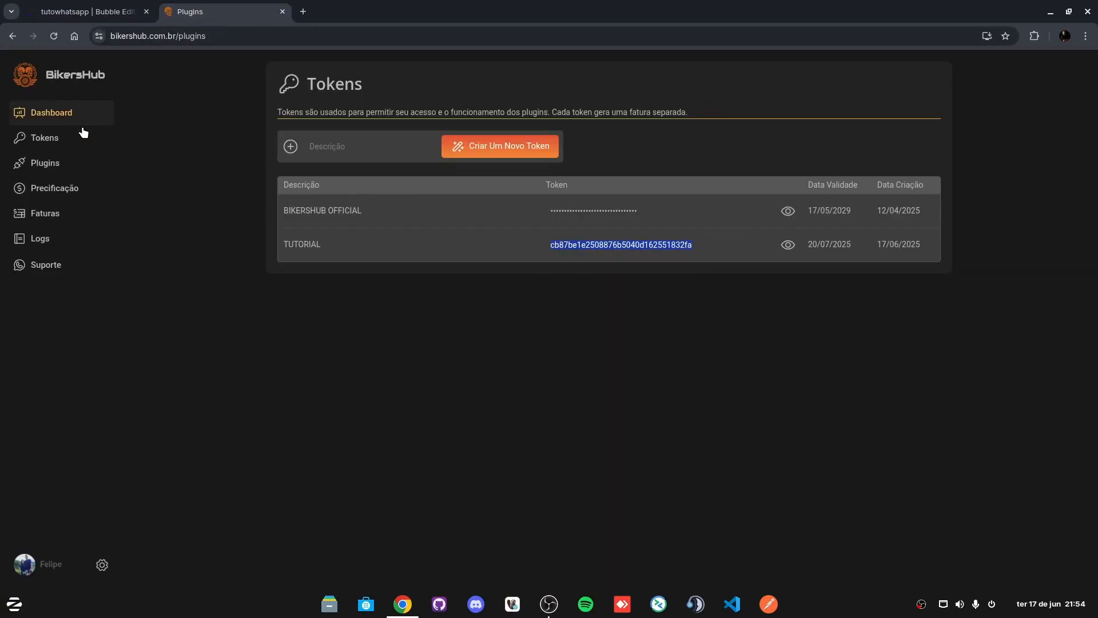
# Step: Enter a phone number as a new WhatsApp API instance, then cancel its registration
pyautogui.click(57, 164)
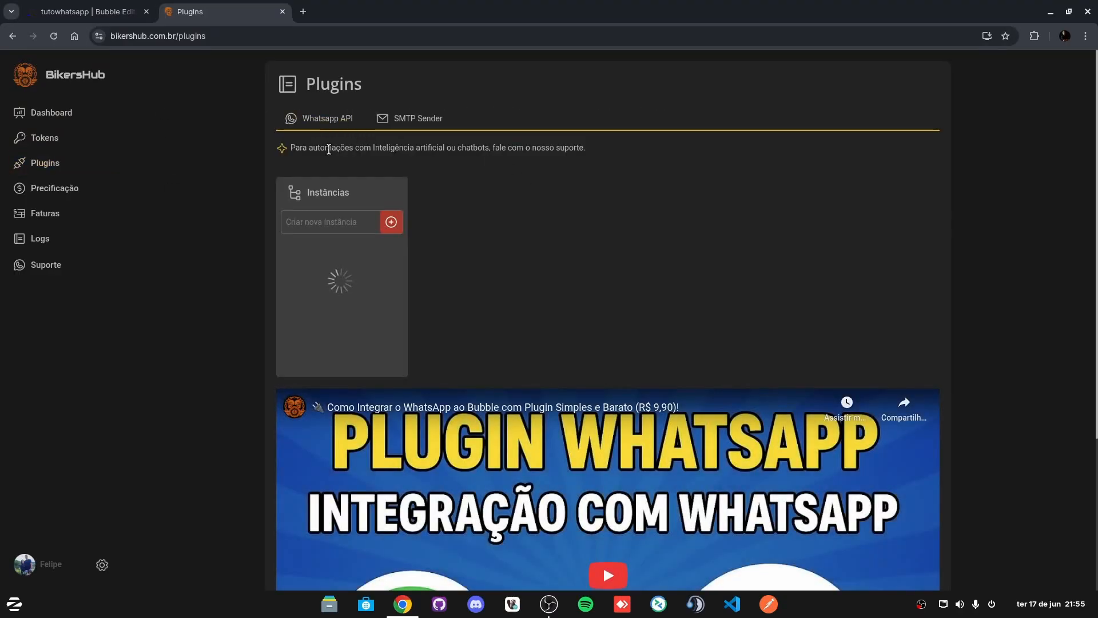
pyautogui.click(315, 224)
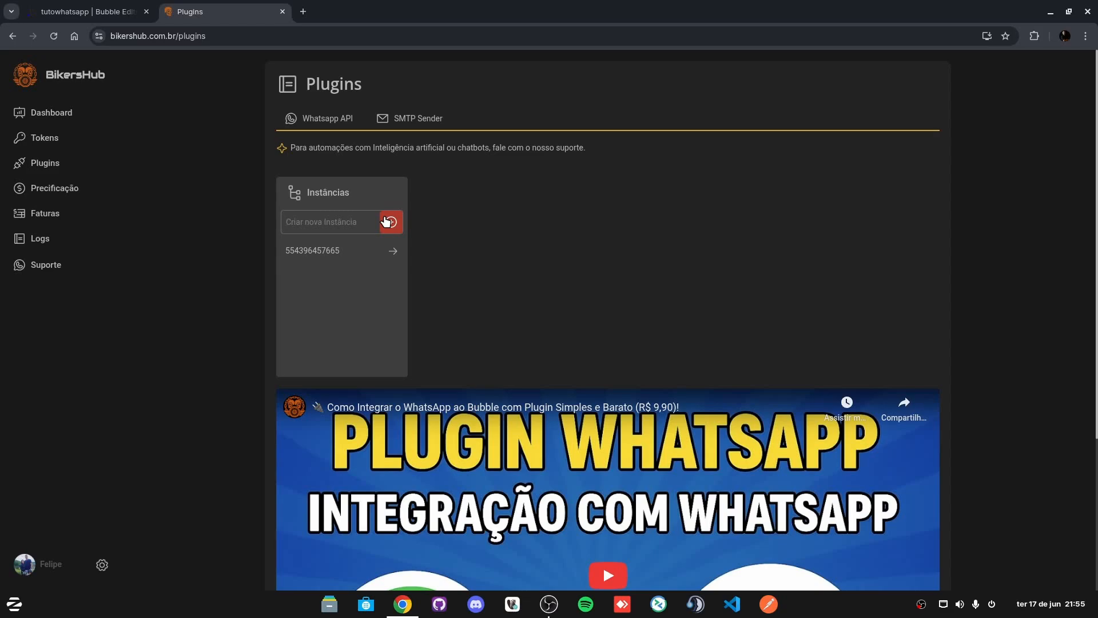
pyautogui.moveTo(340, 222); pyautogui.dragTo(284, 221)
pyautogui.click(377, 200)
pyautogui.doubleClick(326, 222)
pyautogui.click(340, 224)
pyautogui.moveTo(343, 223); pyautogui.dragTo(286, 223)
pyautogui.click(330, 228)
pyautogui.click(391, 223)
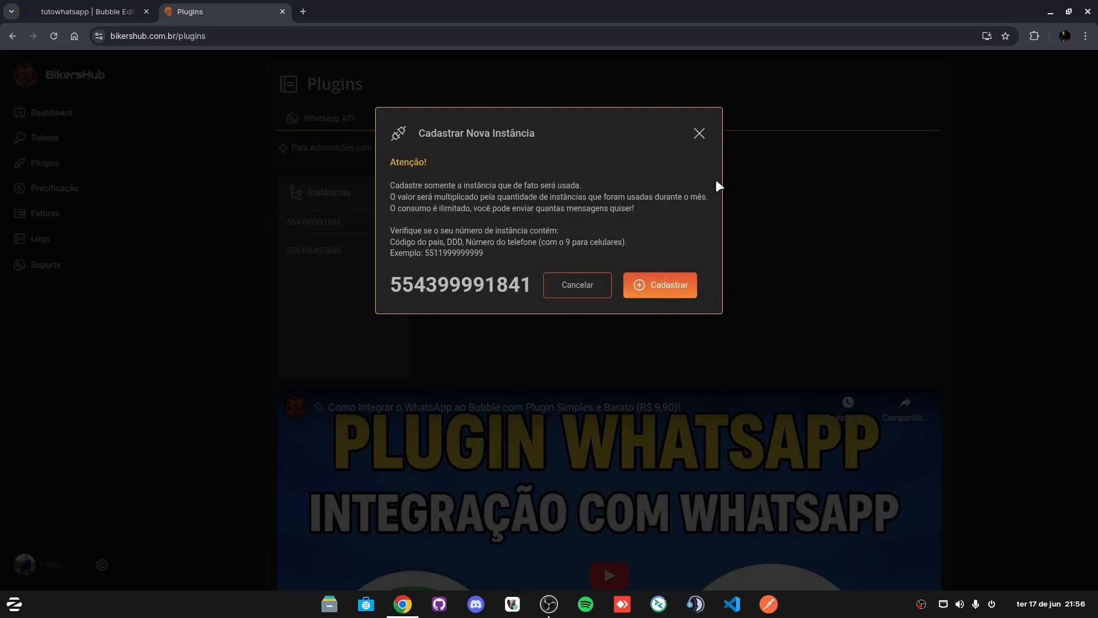
pyautogui.click(699, 134)
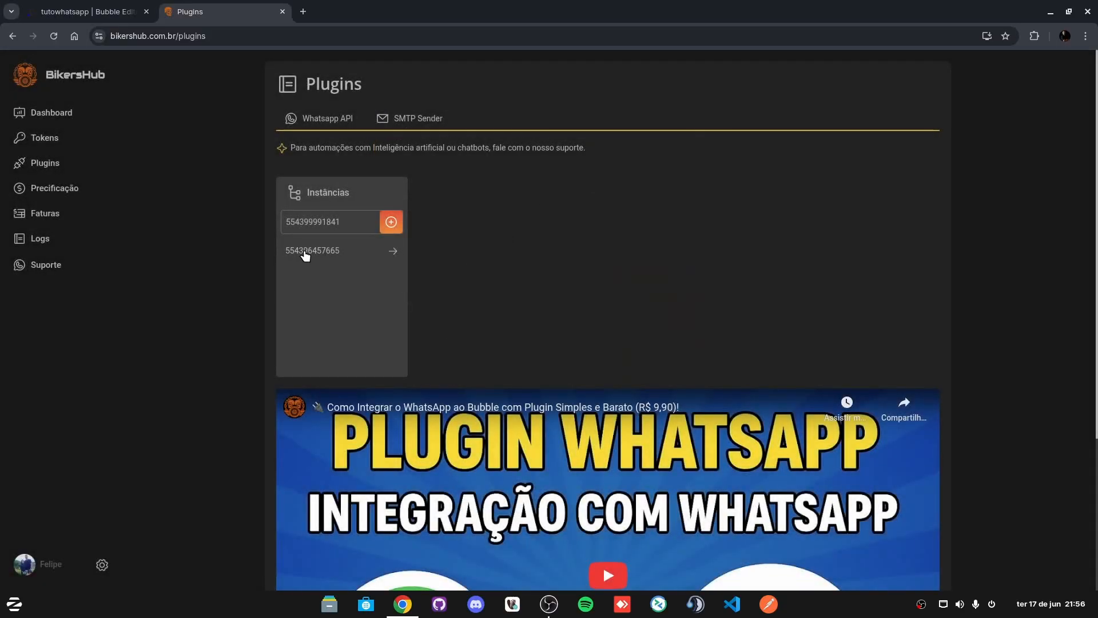
# Step: Turn on Ignorar grupos for the existing instance and disconnect it from WhatsApp
pyautogui.click(320, 251)
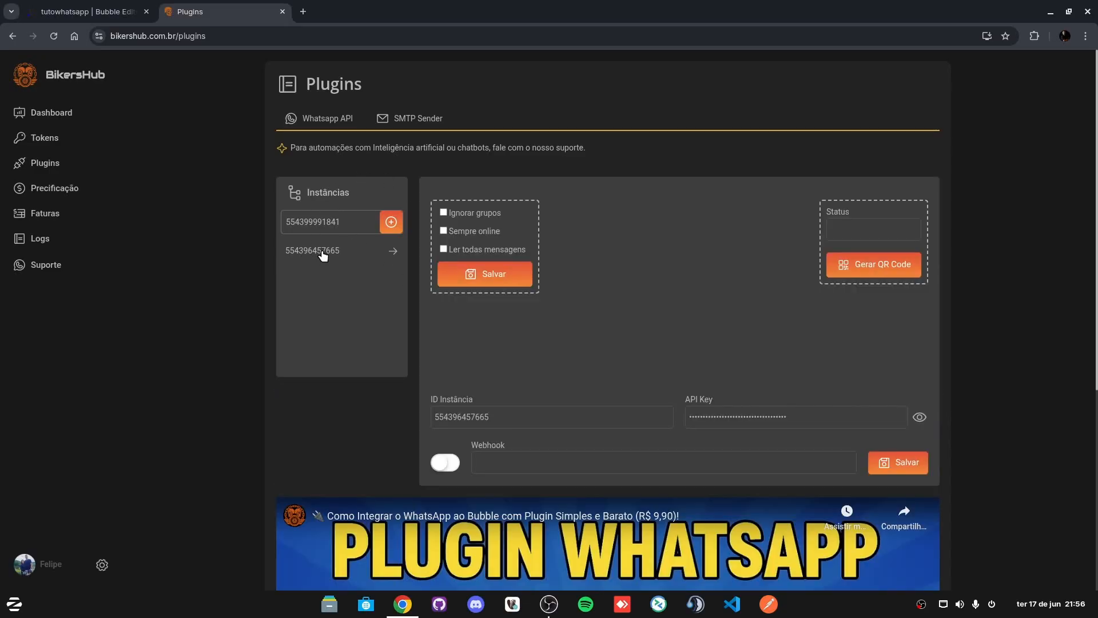
pyautogui.click(444, 213)
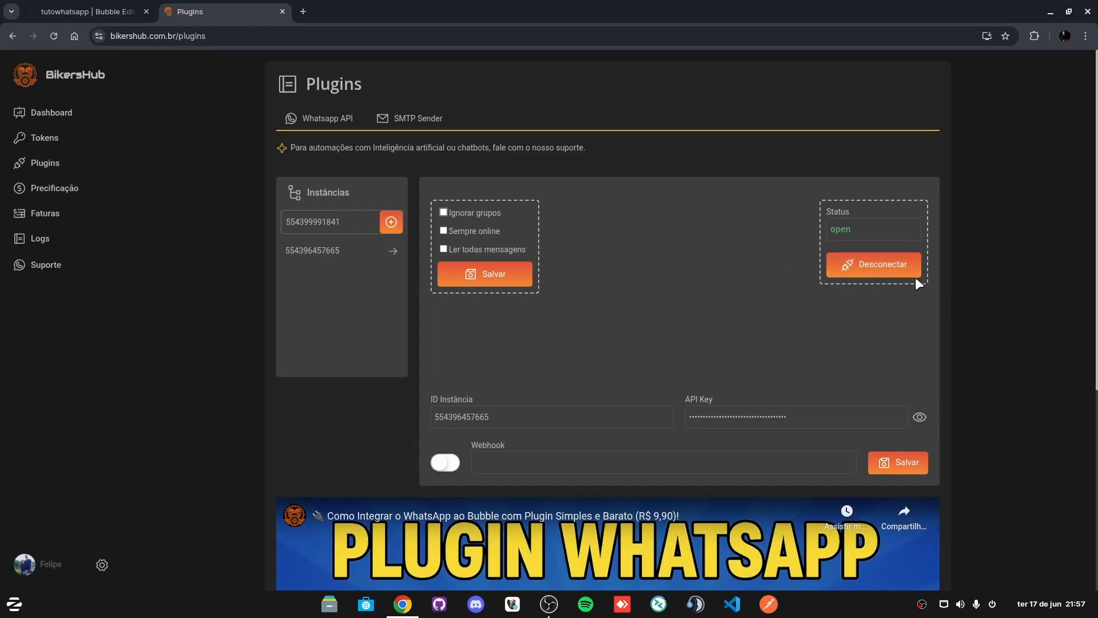
pyautogui.click(880, 275)
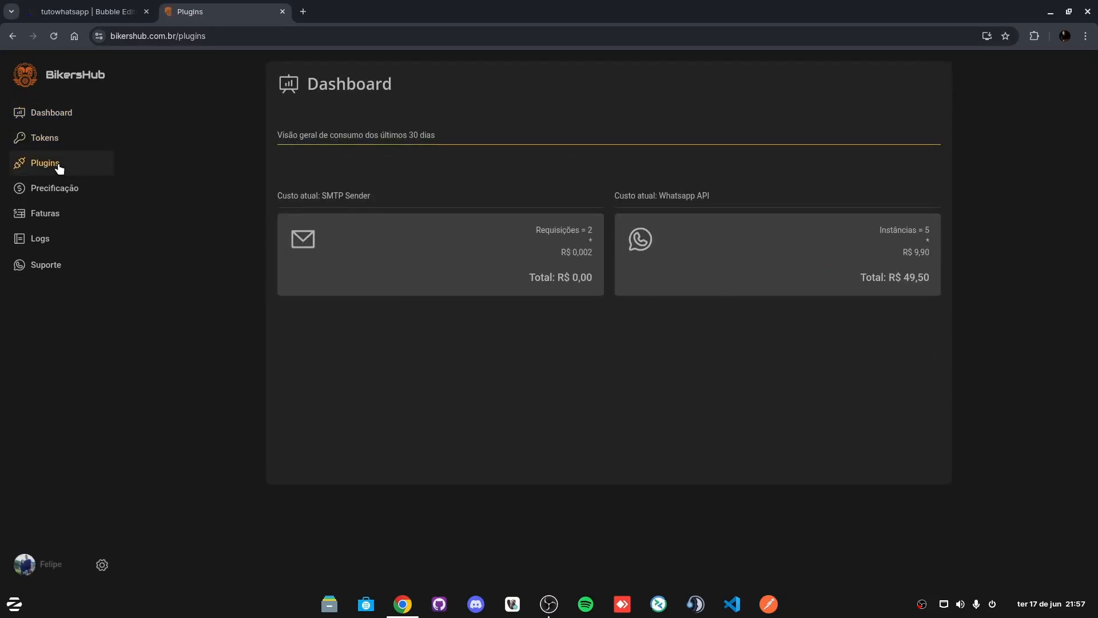
# Step: Open the existing instance's settings, generate a reconnection QR code, and reload the page
pyautogui.click(59, 166)
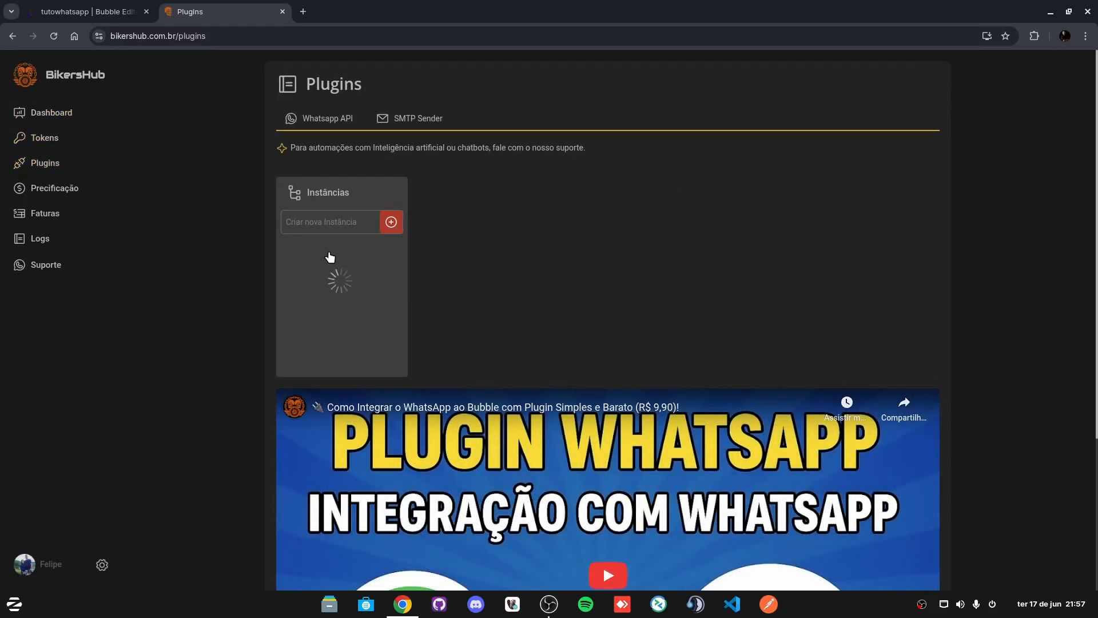
pyautogui.click(330, 253)
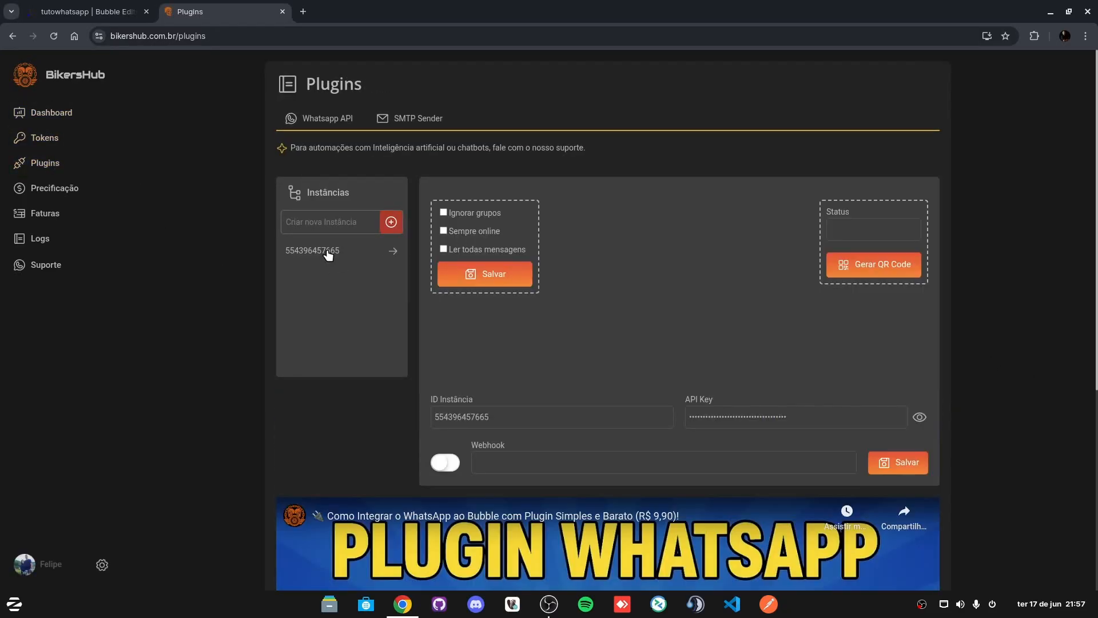
pyautogui.click(884, 267)
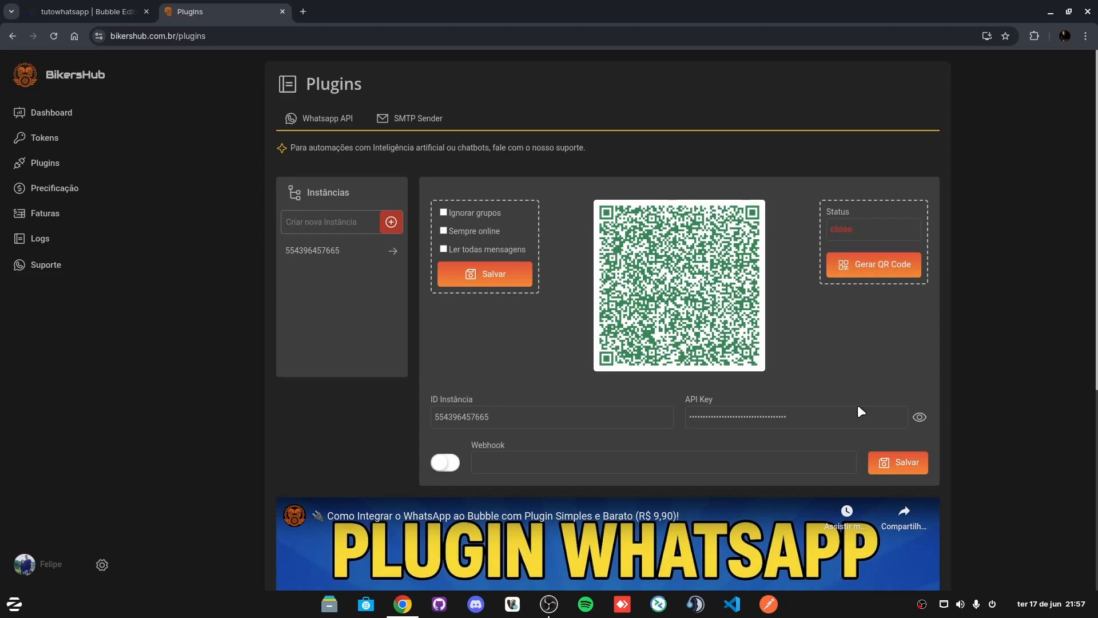
pyautogui.click(53, 36)
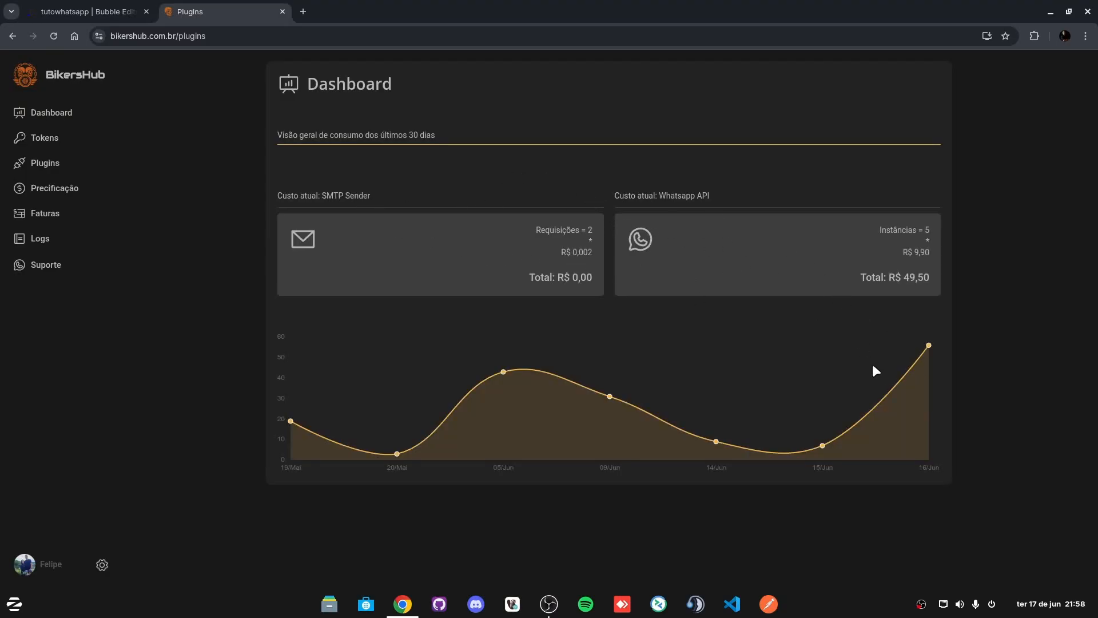
# Step: Review the instance's ID and Webhook settings, then close the BikersHub tab
pyautogui.click(45, 163)
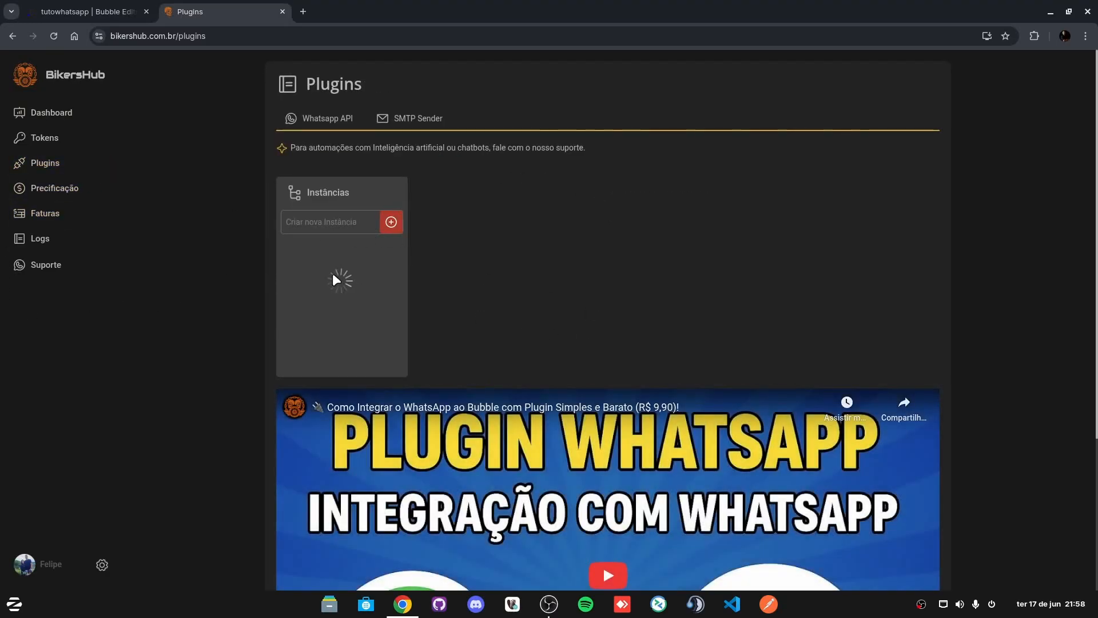
pyautogui.click(314, 249)
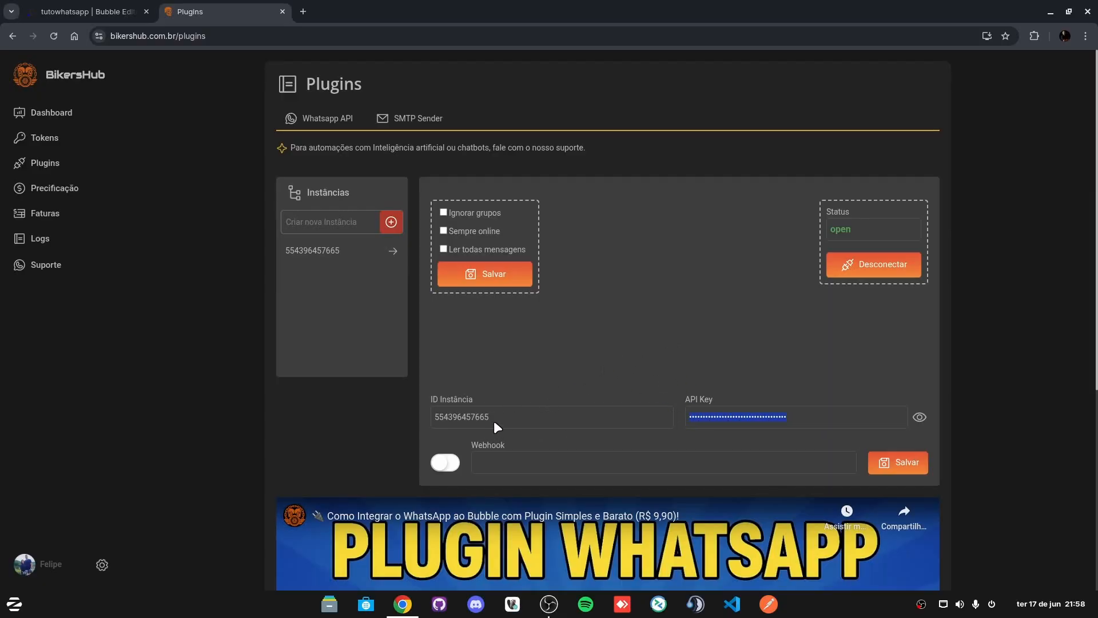
pyautogui.moveTo(494, 422); pyautogui.dragTo(433, 420)
pyautogui.moveTo(342, 252); pyautogui.dragTo(290, 251)
pyautogui.click(574, 366)
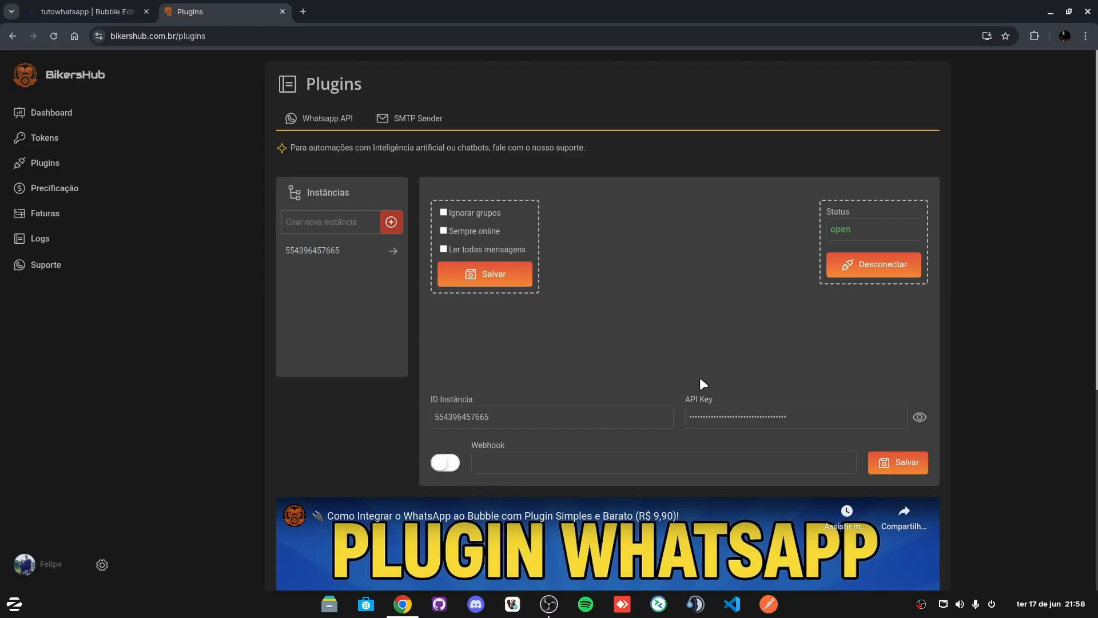
pyautogui.click(555, 459)
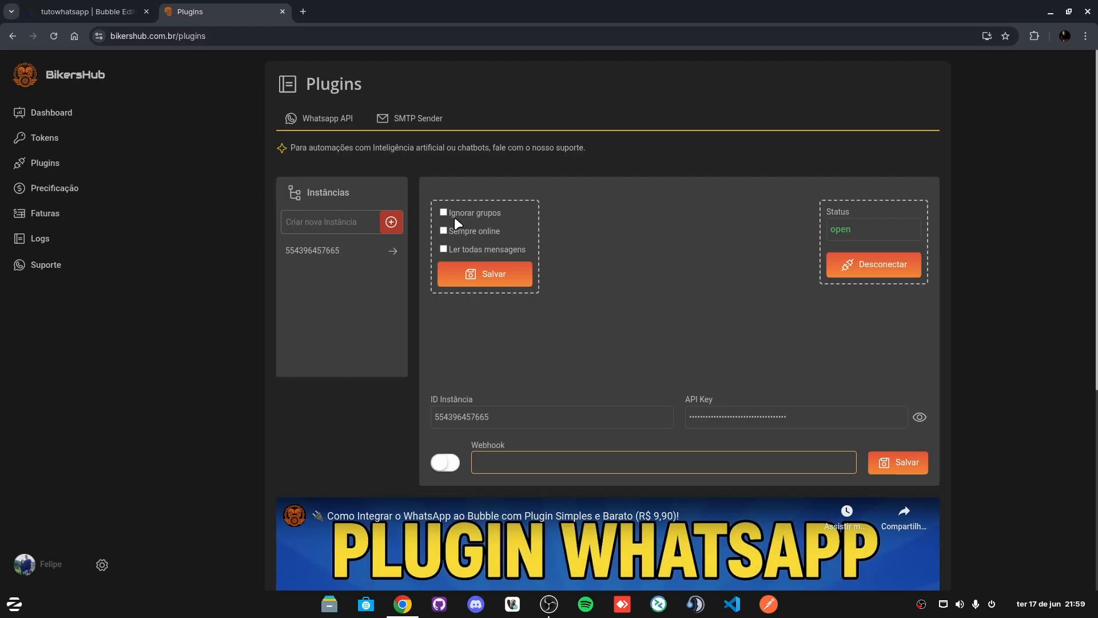
pyautogui.click(282, 12)
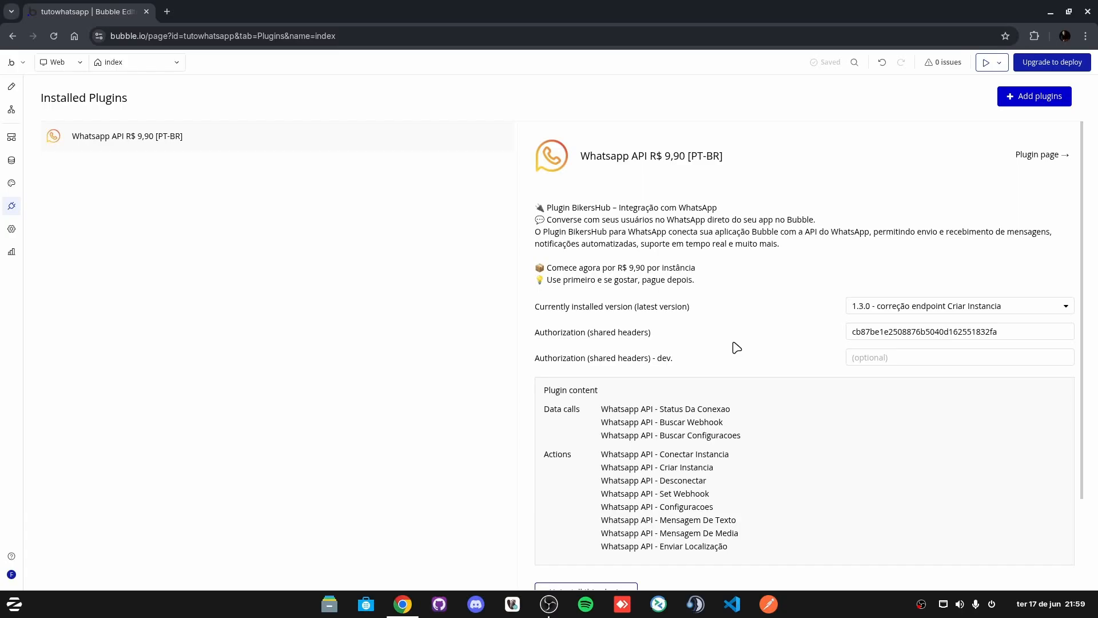
pyautogui.scroll(-2, 784, 406)
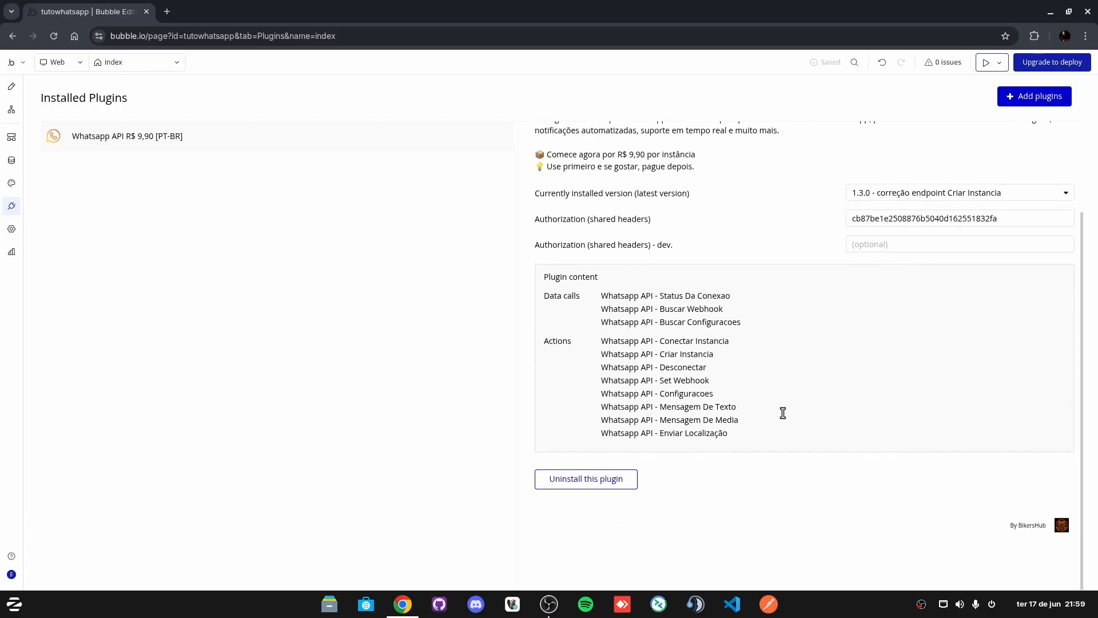
pyautogui.scroll(2, 784, 406)
# Step: Set the index page's container layout to Row with centred alignment
pyautogui.click(11, 87)
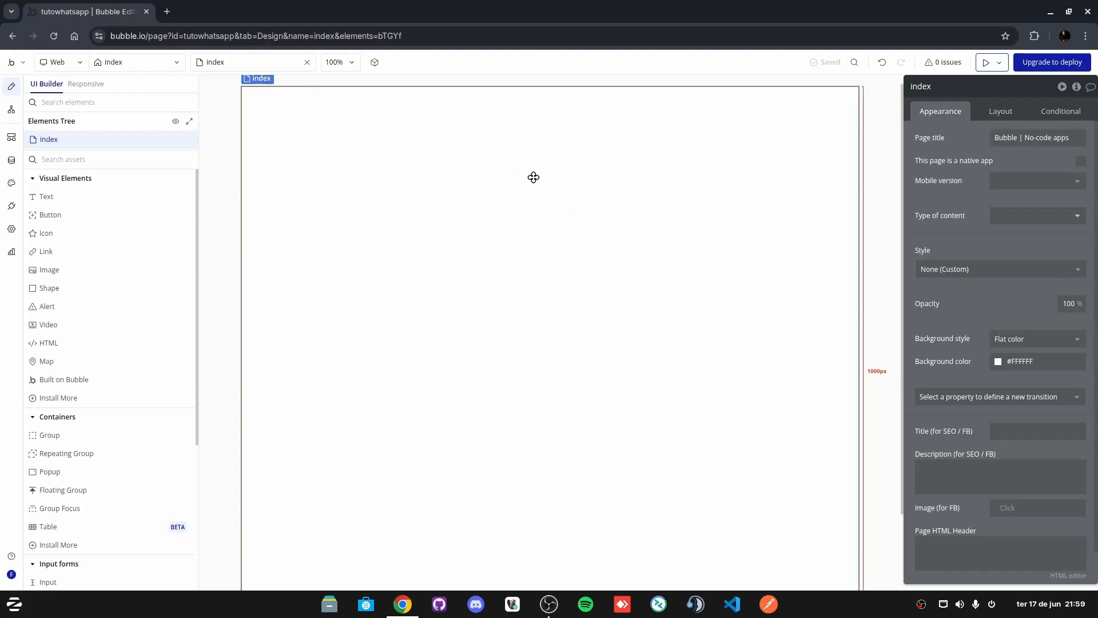
pyautogui.click(1002, 113)
pyautogui.click(1036, 142)
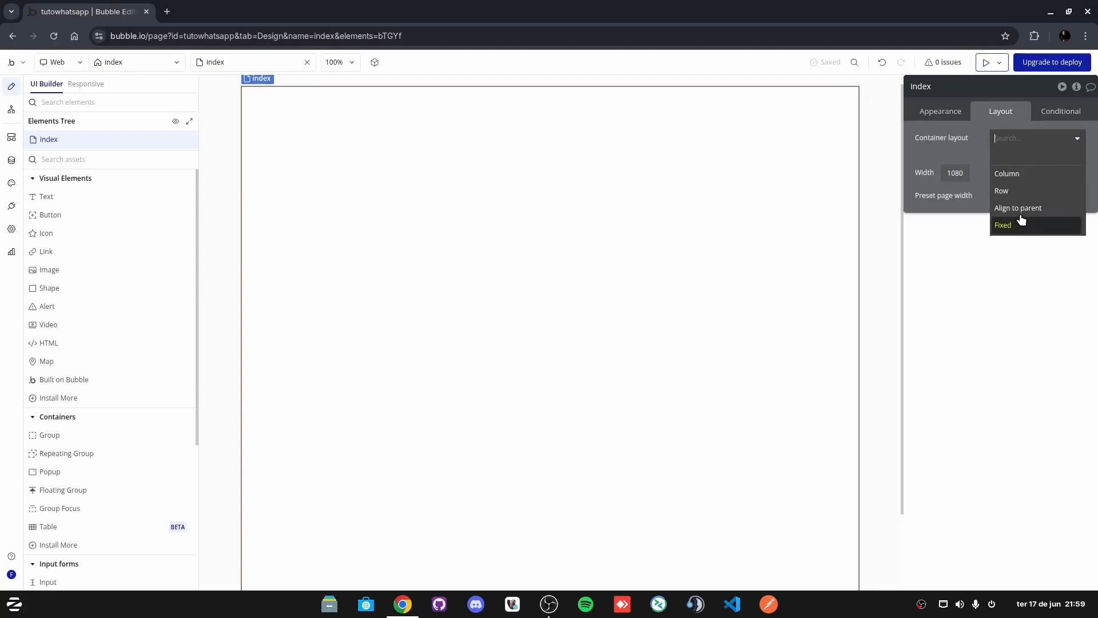
pyautogui.click(1018, 199)
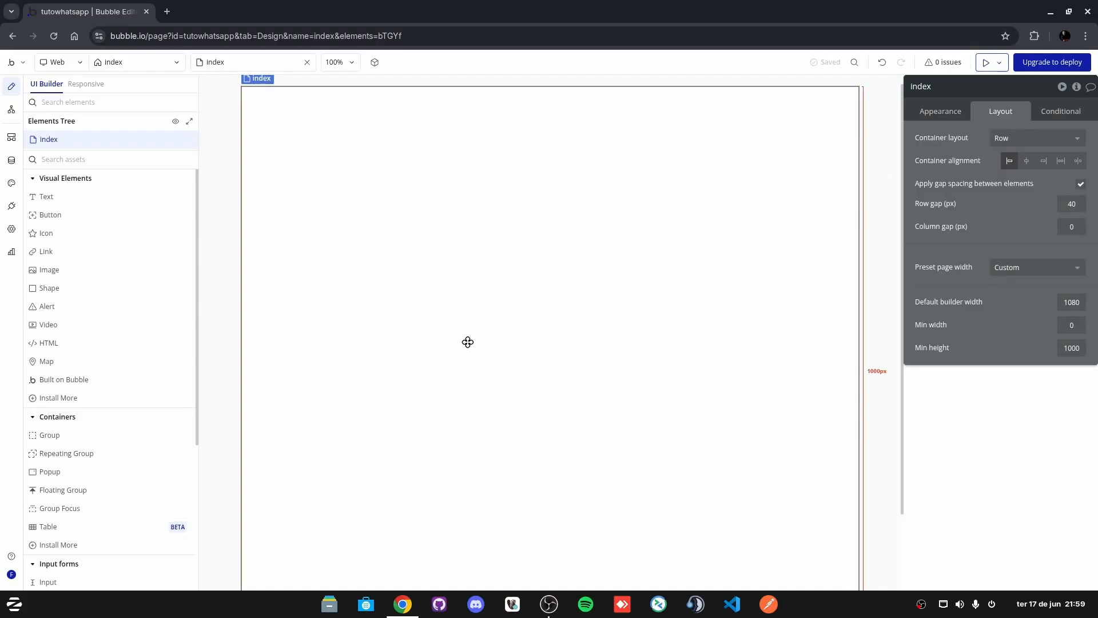
pyautogui.click(1026, 160)
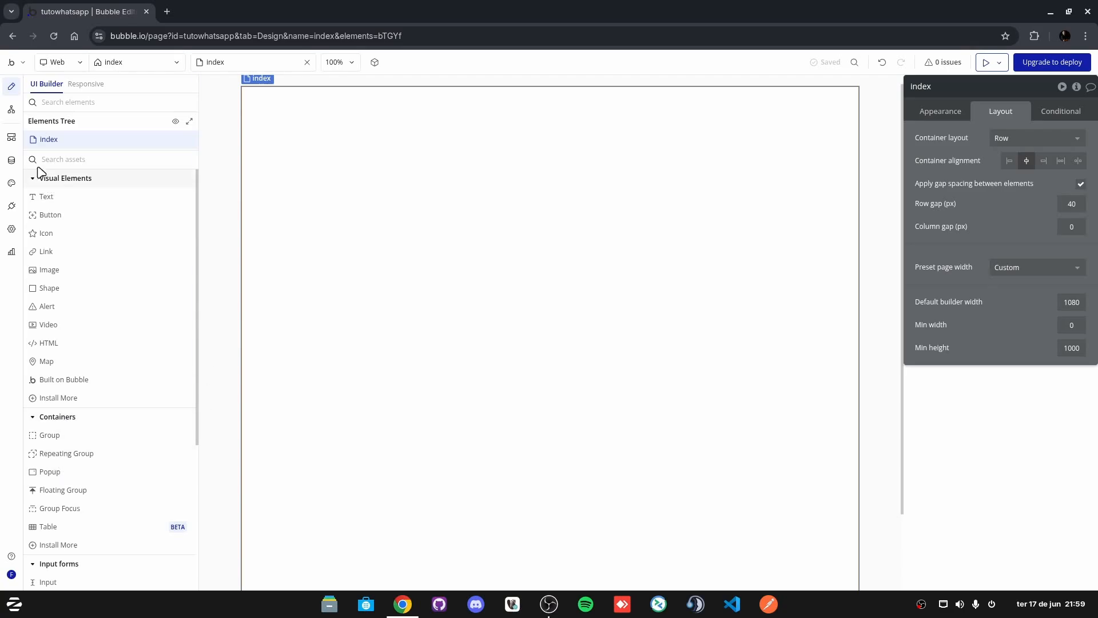
pyautogui.click(12, 207)
# Step: Copy the plugin's Authorization header value
pyautogui.click(935, 331)
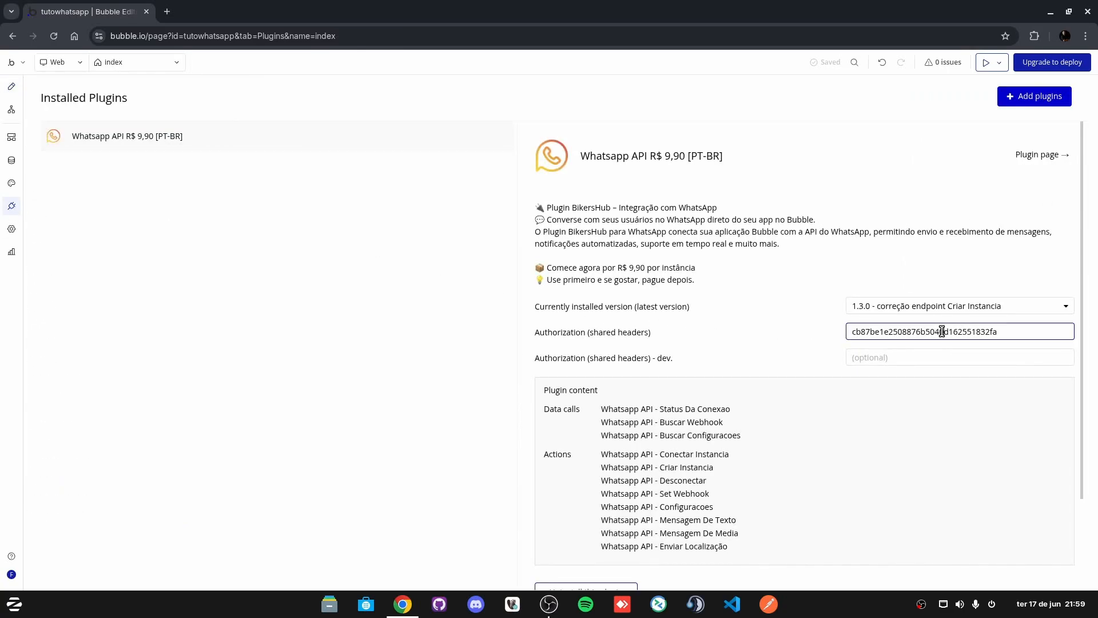
pyautogui.hotkey('ctrl', 'a')
pyautogui.click(12, 87)
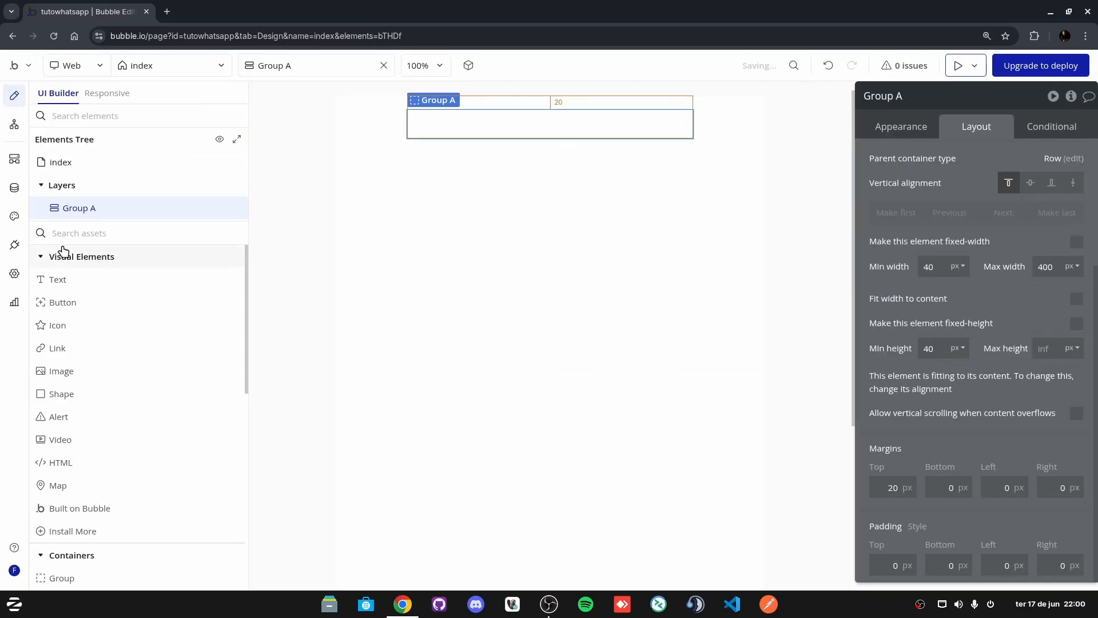
# Step: Add a required input with placeholder 'Id da instancia' to Group A
pyautogui.click(124, 234)
pyautogui.write('inp')
pyautogui.click(101, 286)
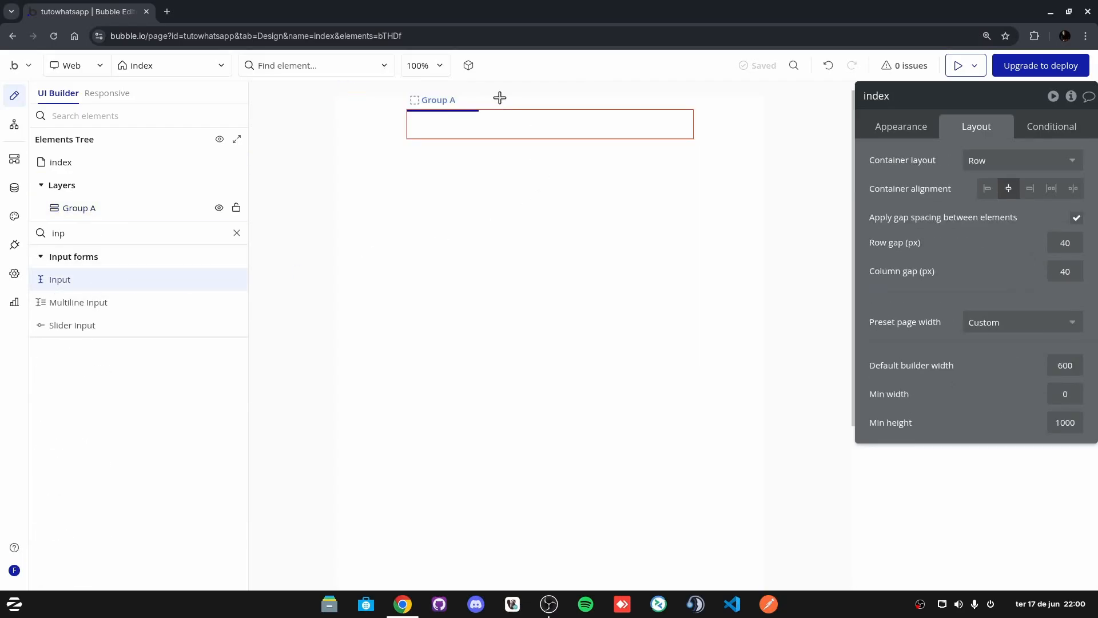
pyautogui.click(422, 120)
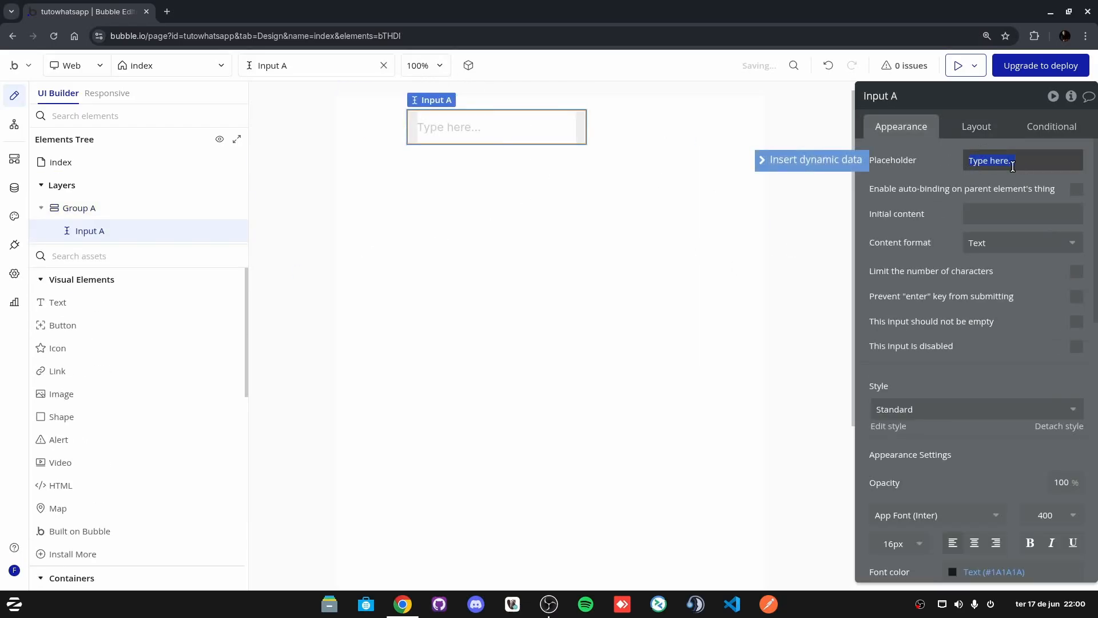
pyautogui.press('BackSpace')
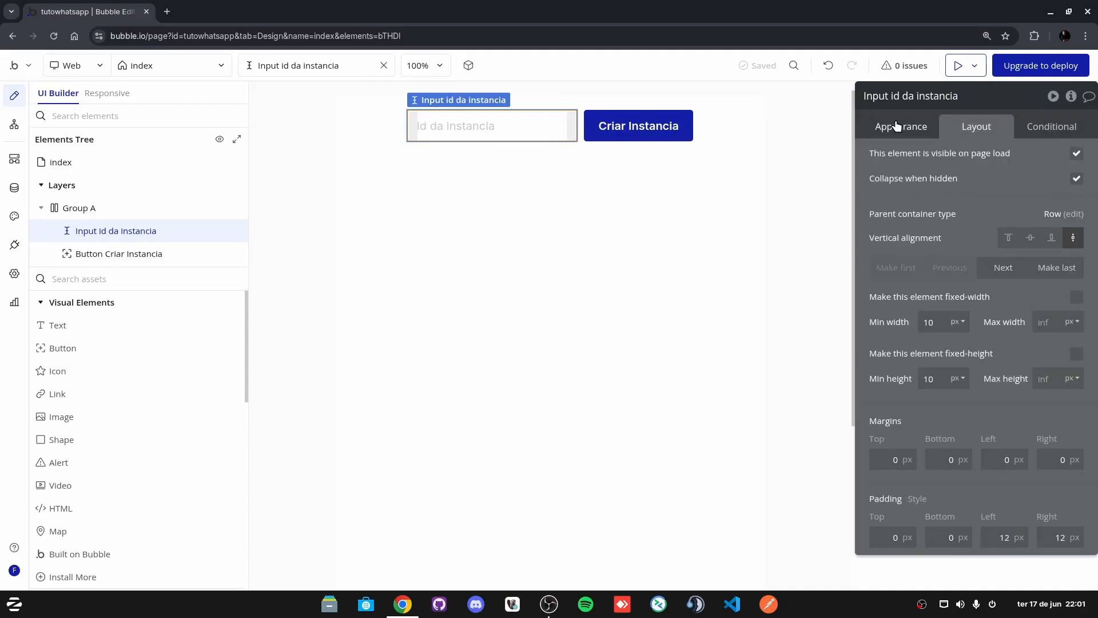
pyautogui.click(900, 126)
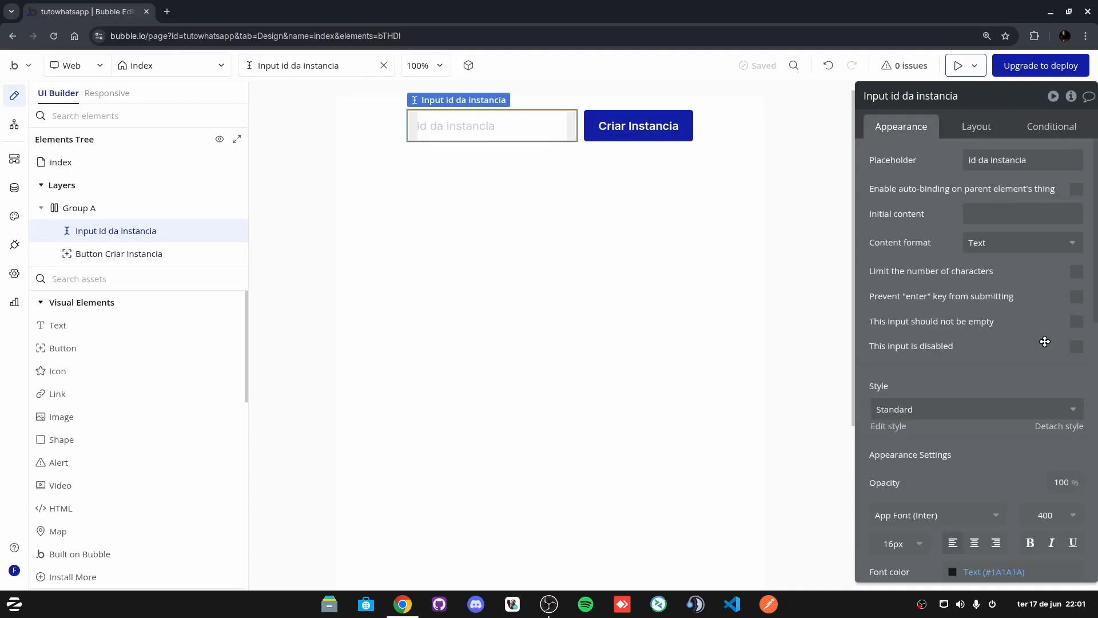
pyautogui.click(1075, 321)
# Step: Start a click workflow for the Criar Instancia button
pyautogui.click(79, 208)
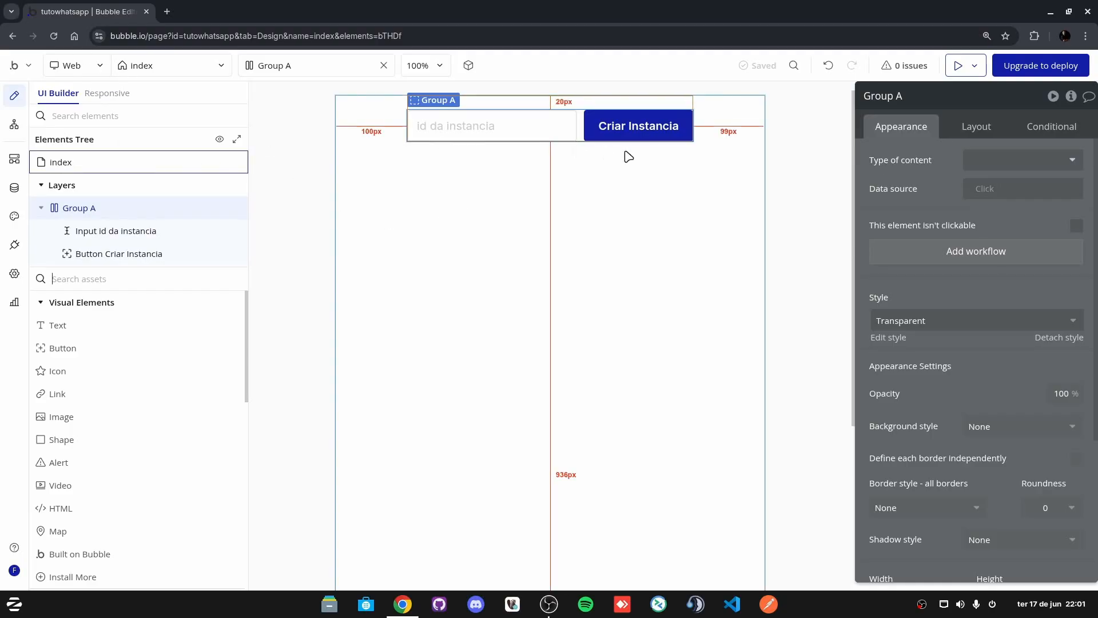
pyautogui.click(636, 125)
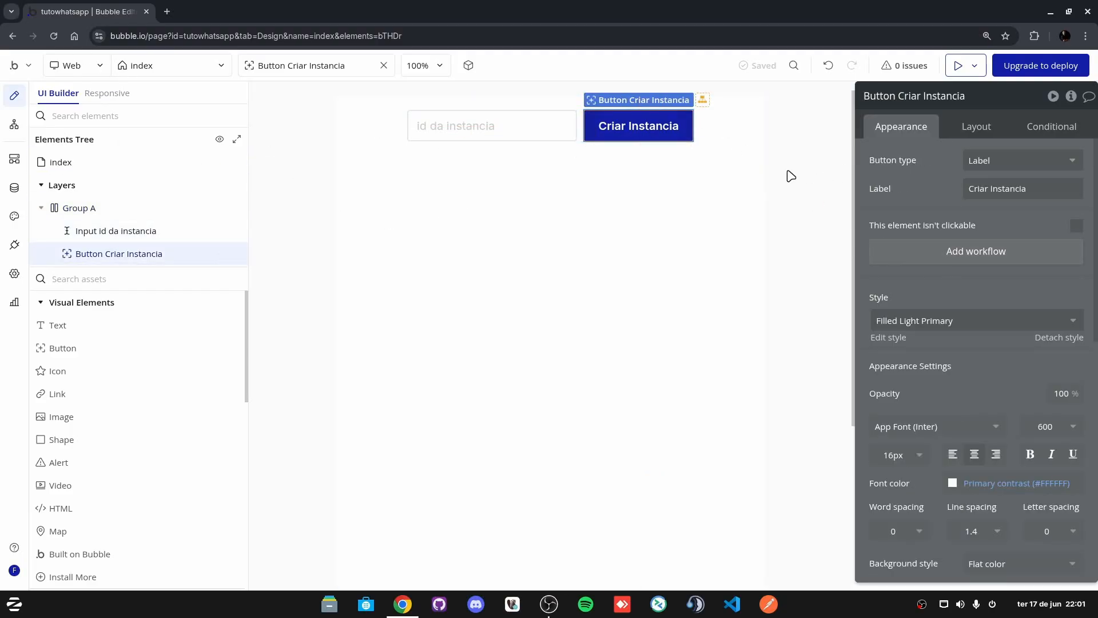
pyautogui.click(971, 252)
# Step: Add Whatsapp API - Criar Instancia as step 1 of the button's workflow
pyautogui.click(656, 186)
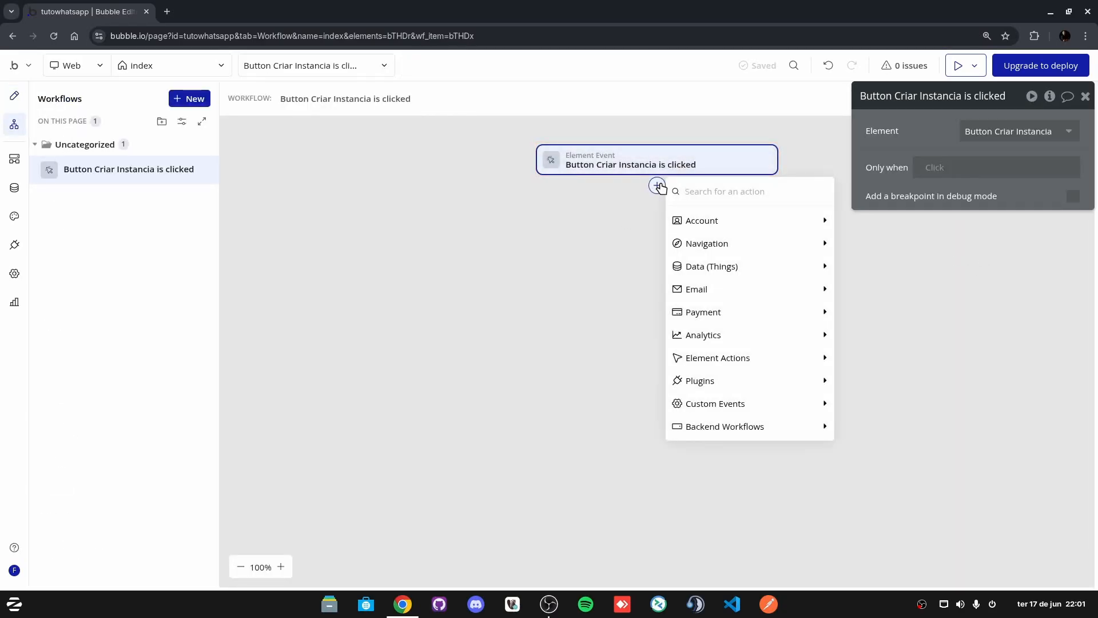
pyautogui.write('wha')
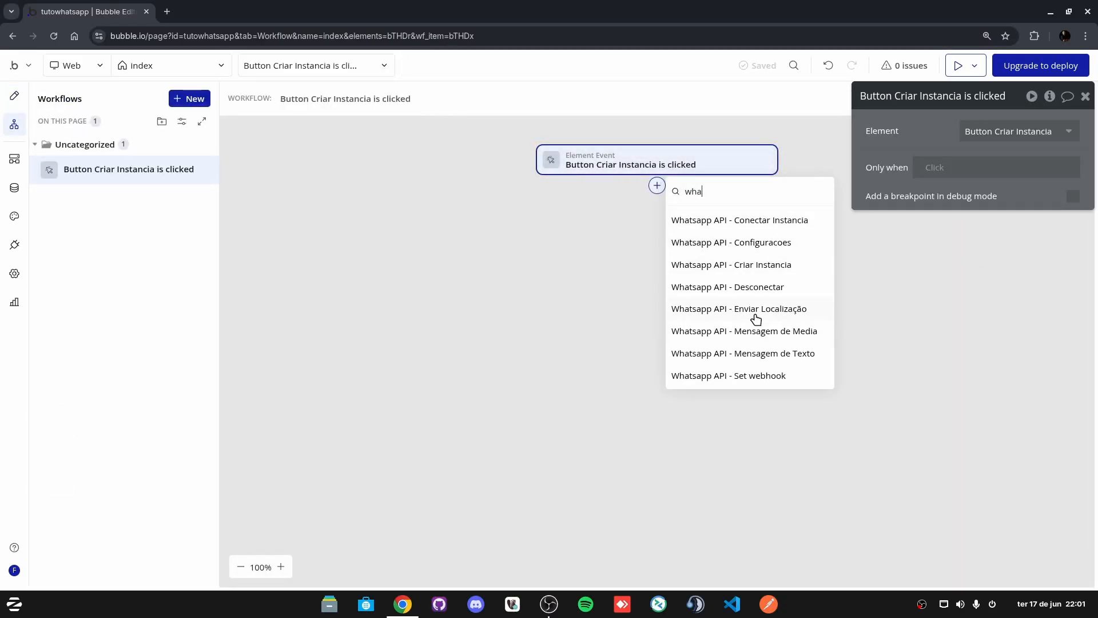
pyautogui.click(765, 270)
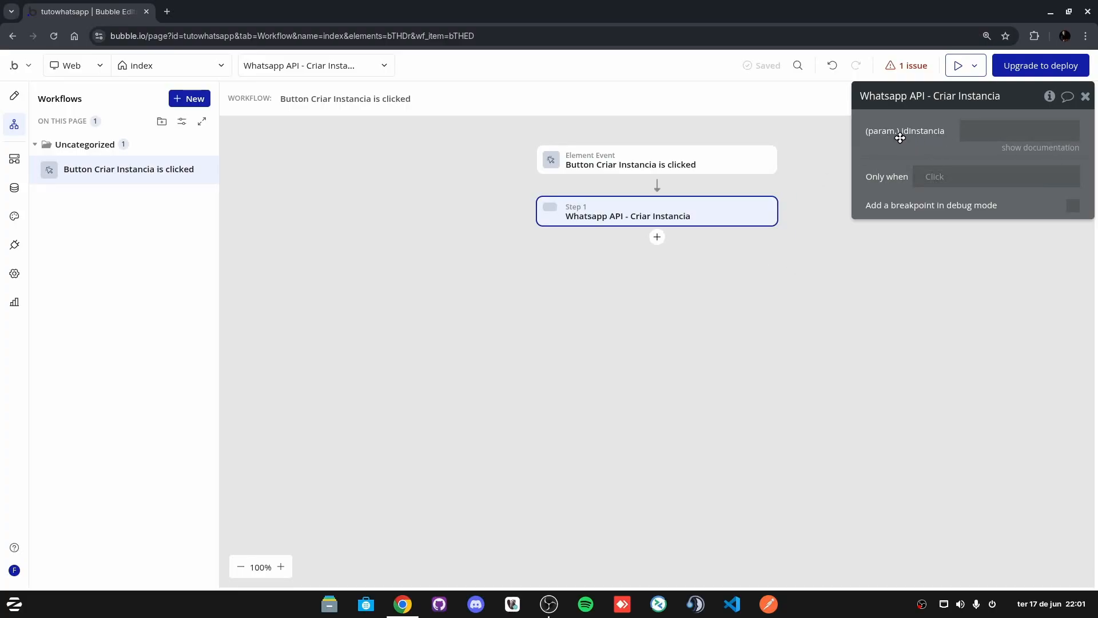
pyautogui.click(986, 131)
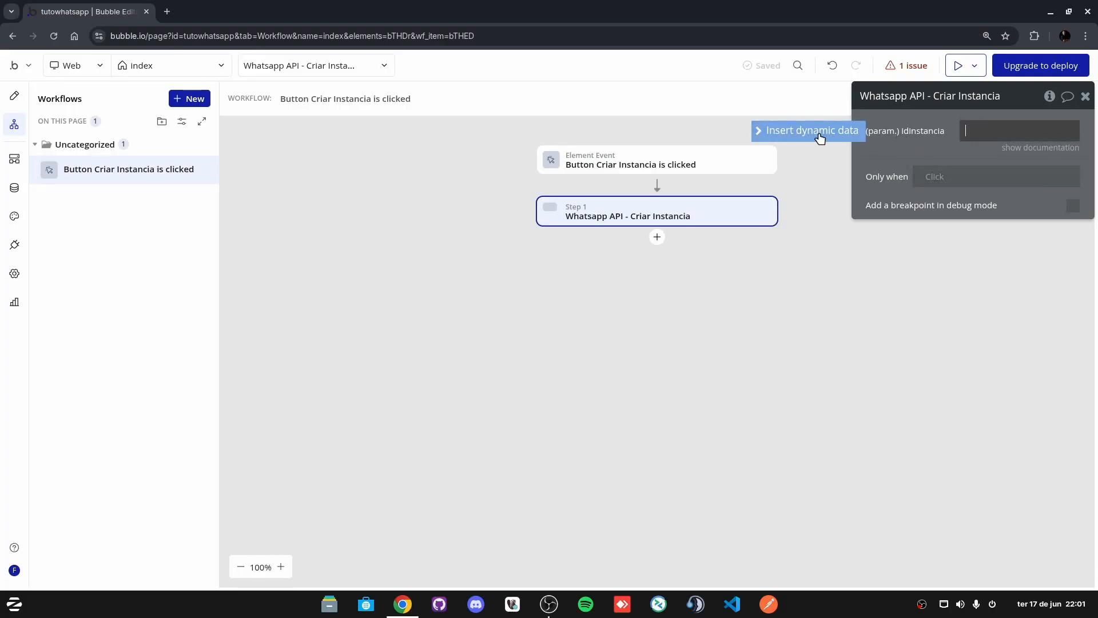
pyautogui.click(12, 98)
pyautogui.click(468, 128)
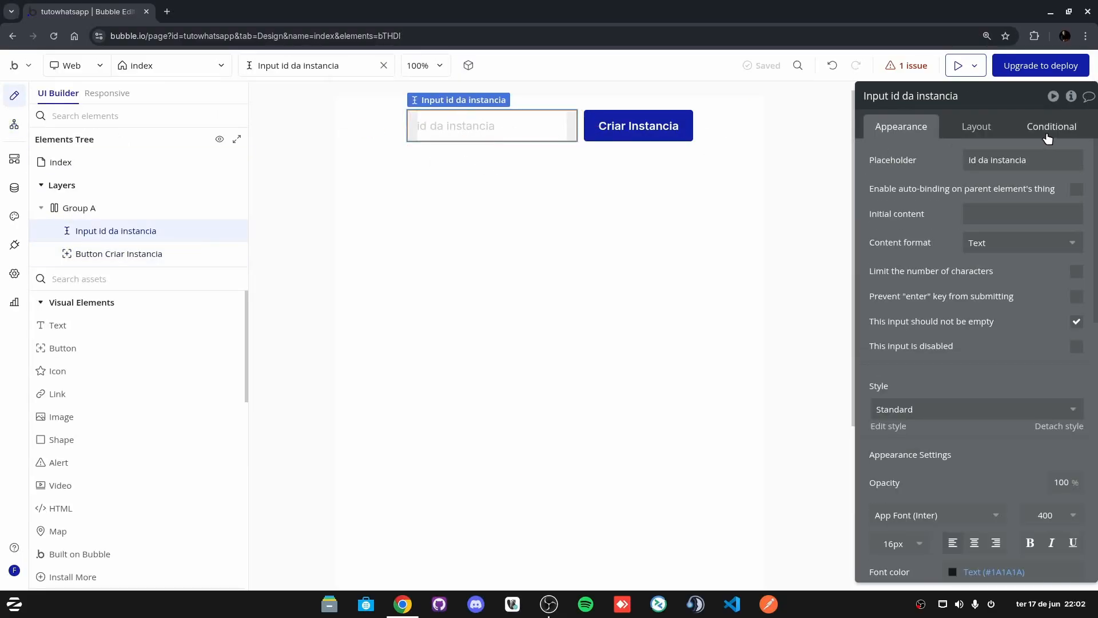
pyautogui.doubleClick(983, 91)
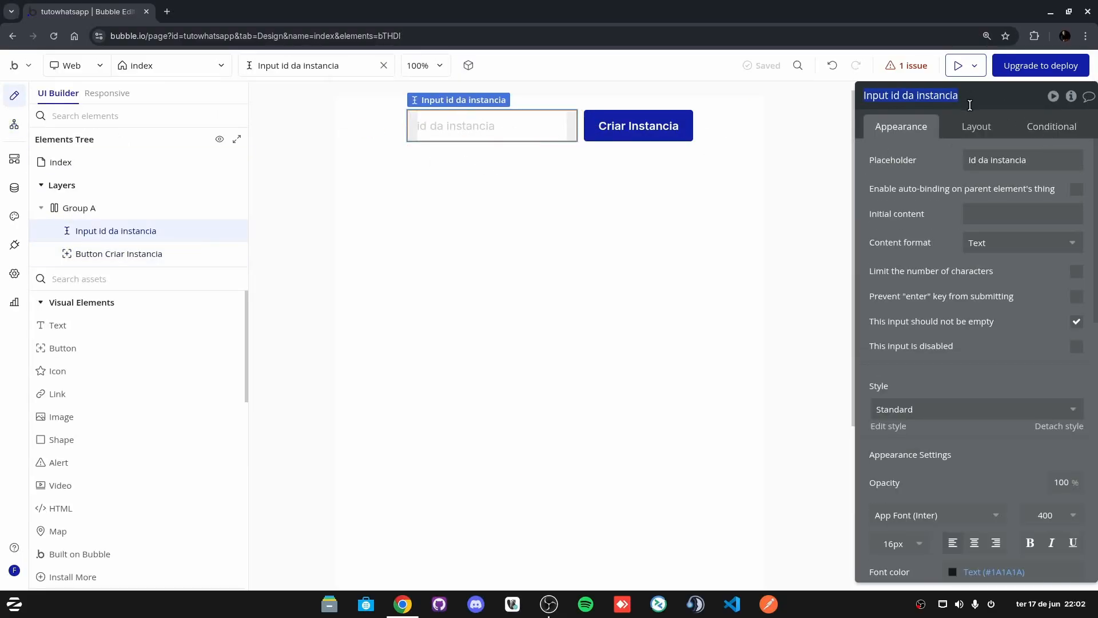
pyautogui.click(657, 124)
pyautogui.click(962, 253)
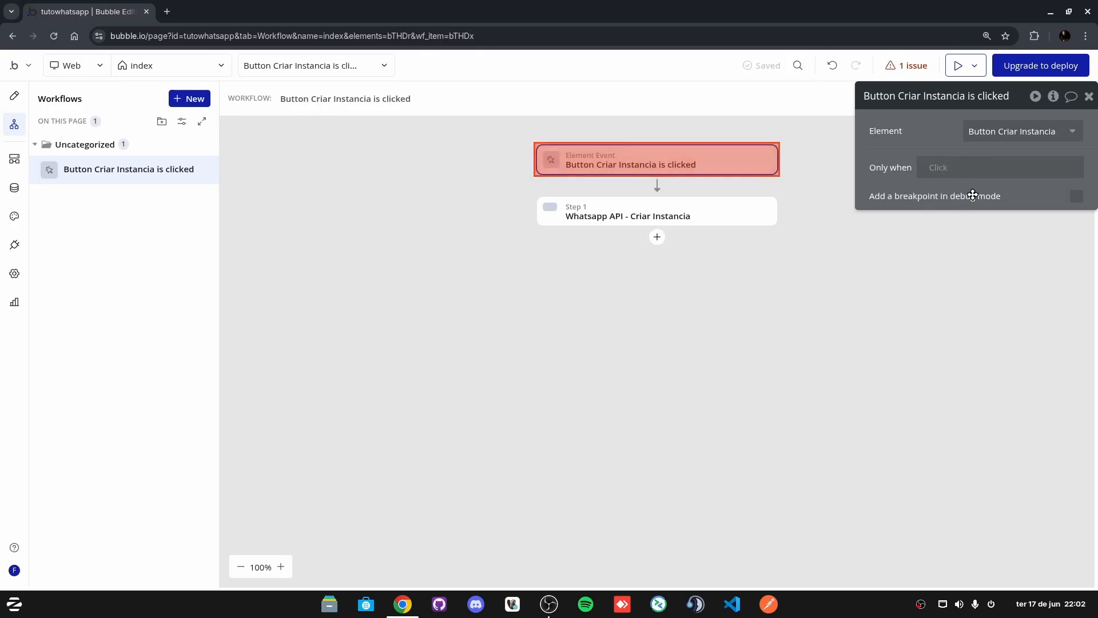
pyautogui.click(630, 216)
# Step: Set the idinstancia parameter to Input id da instancia's value
pyautogui.click(1024, 134)
pyautogui.write('Input id da instancia')
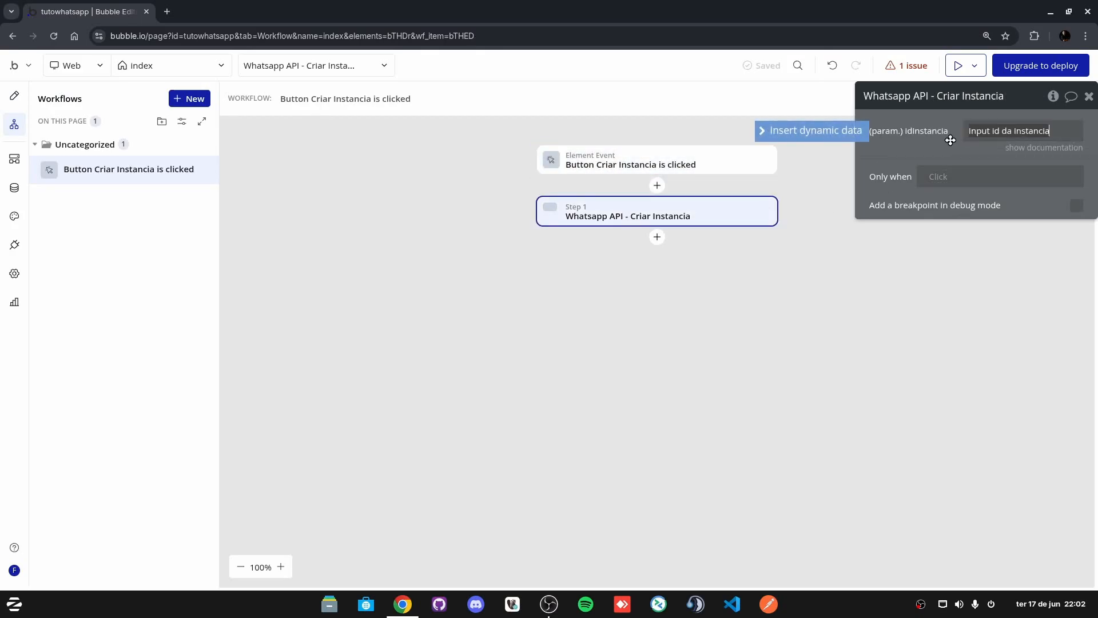
pyautogui.click(908, 163)
pyautogui.tripleClick(1029, 132)
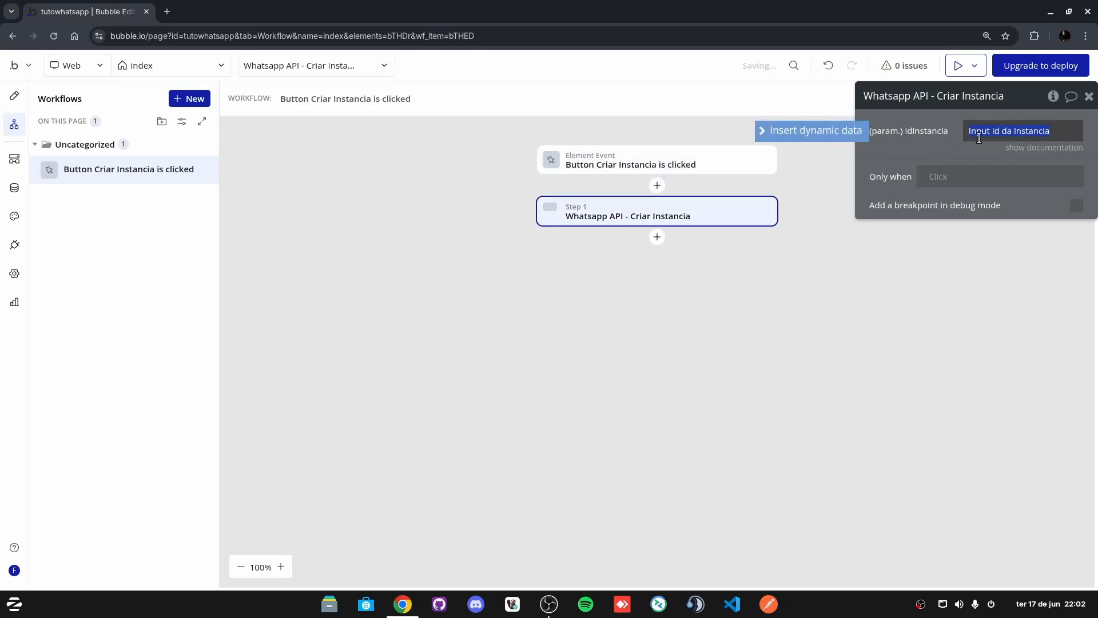
pyautogui.click(826, 137)
pyautogui.write('Input id da instancia')
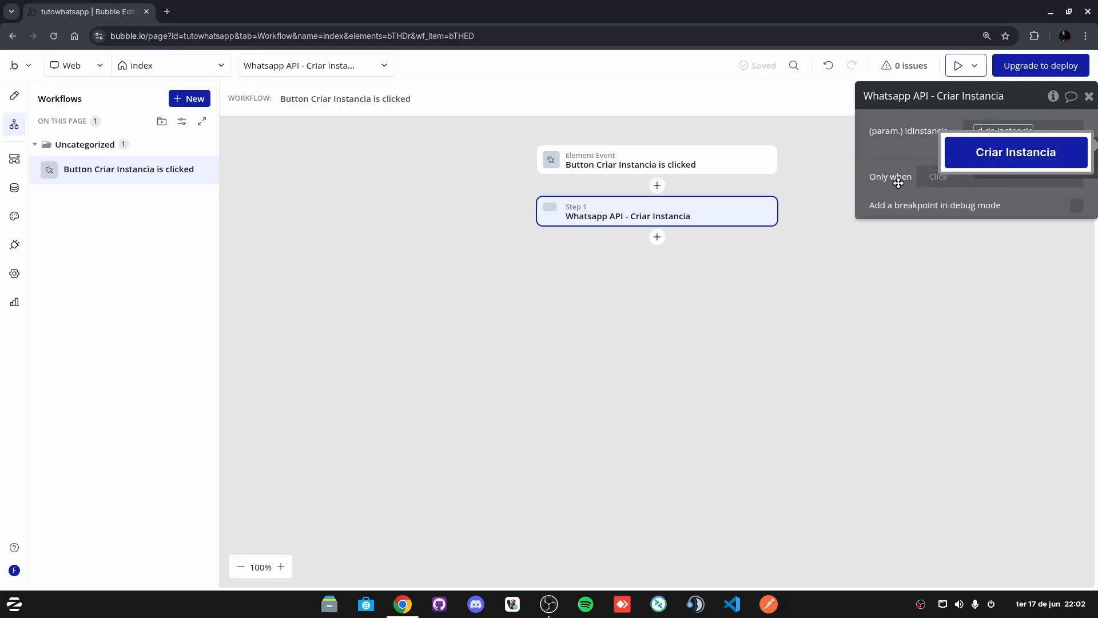
pyautogui.click(975, 131)
pyautogui.write('id da instancia')
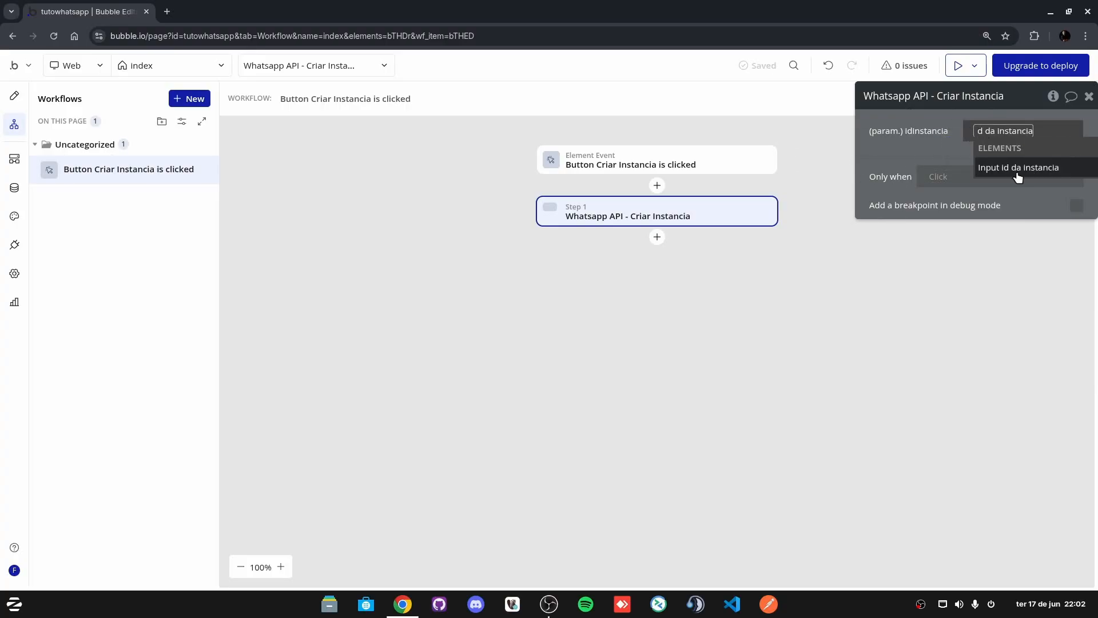
pyautogui.click(1018, 177)
pyautogui.click(1040, 180)
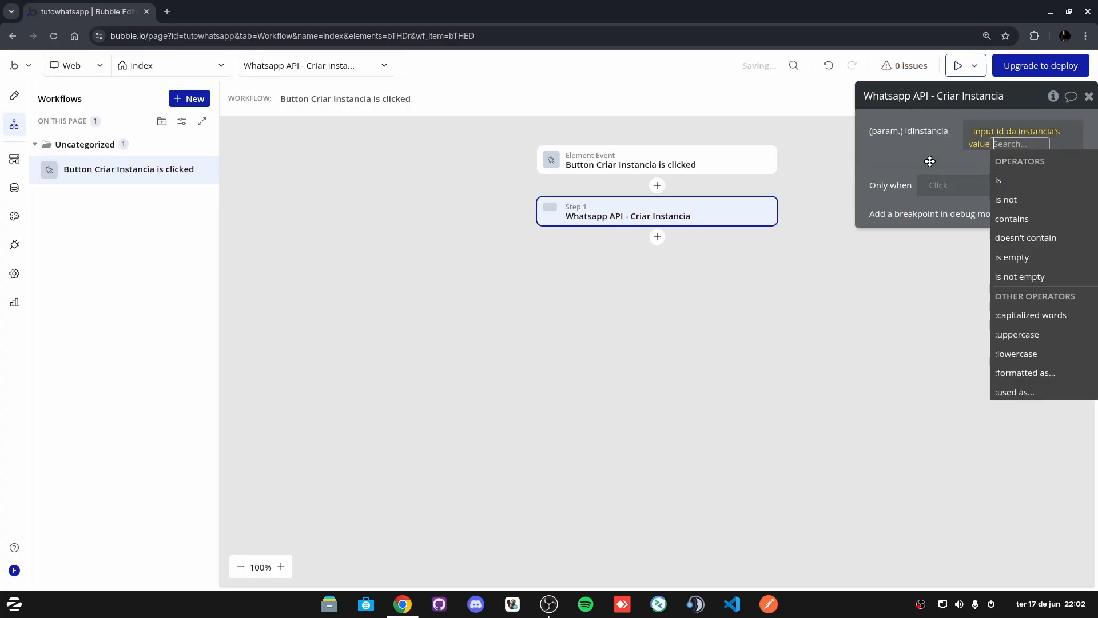
pyautogui.click(901, 163)
pyautogui.click(978, 148)
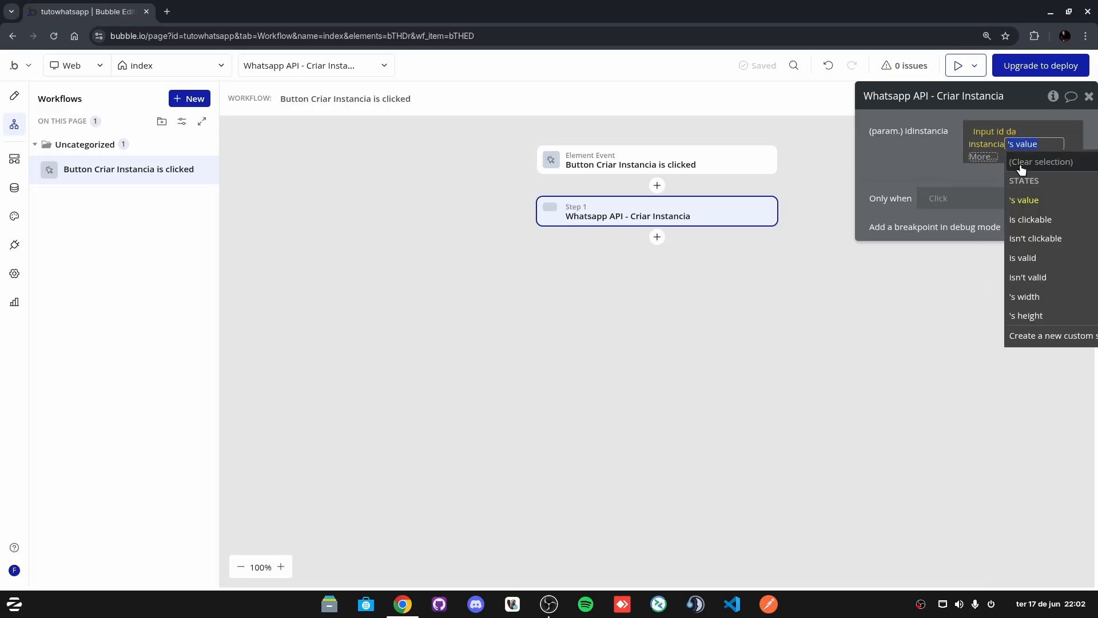
# Step: Apply the :trimmed operator to the idinstancia value
pyautogui.click(976, 159)
pyautogui.write('trim')
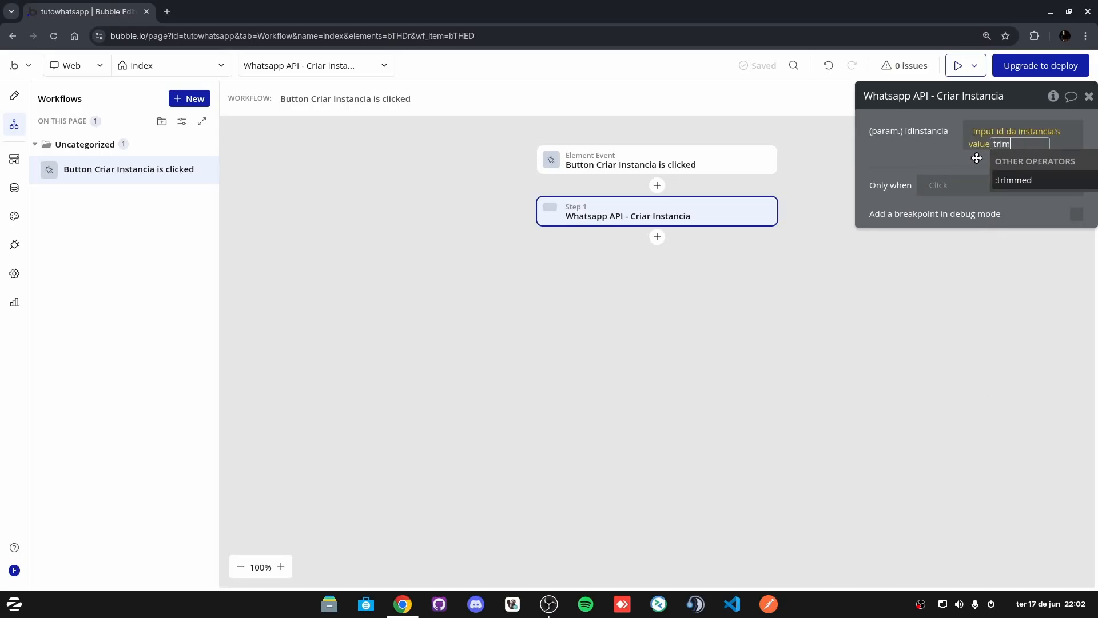
pyautogui.click(1012, 179)
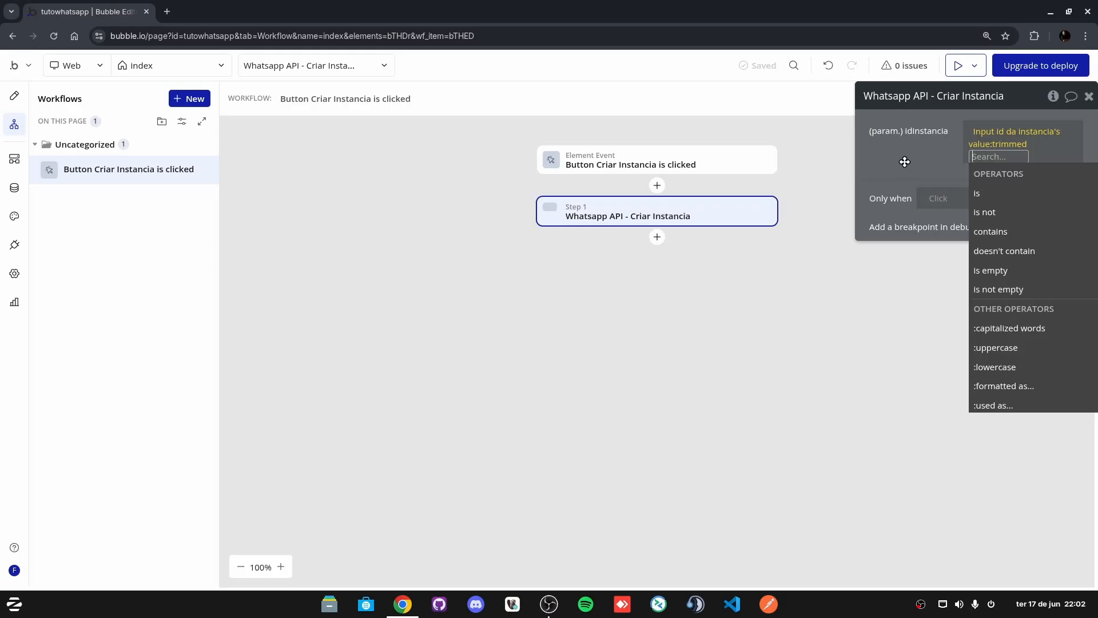
pyautogui.click(906, 161)
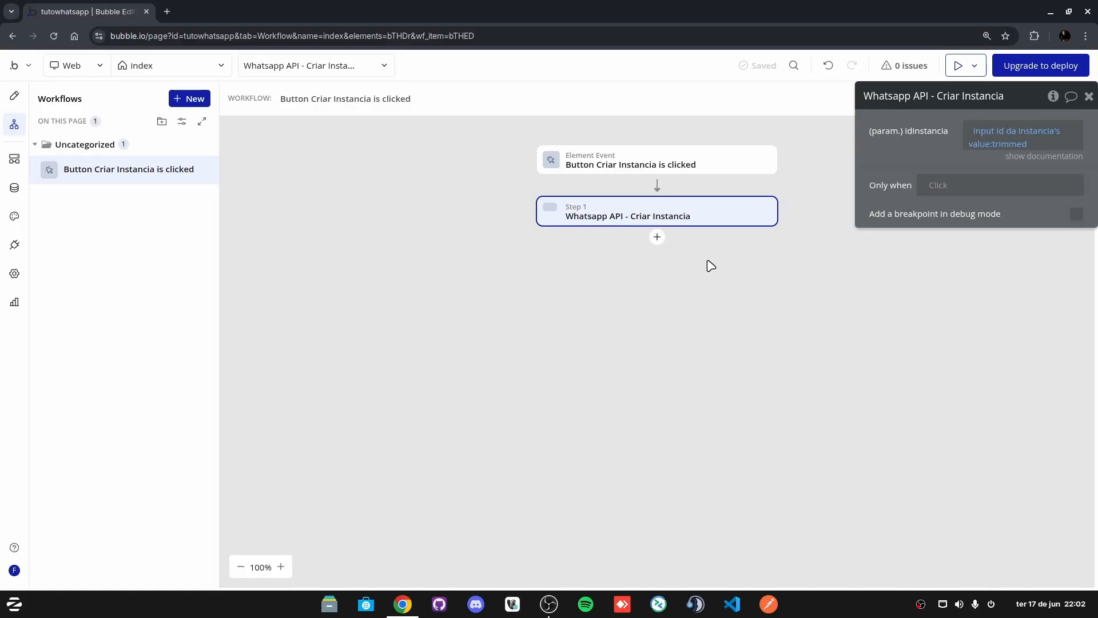
# Step: Browse the actions for a new step, then go to the Data types page
pyautogui.click(657, 238)
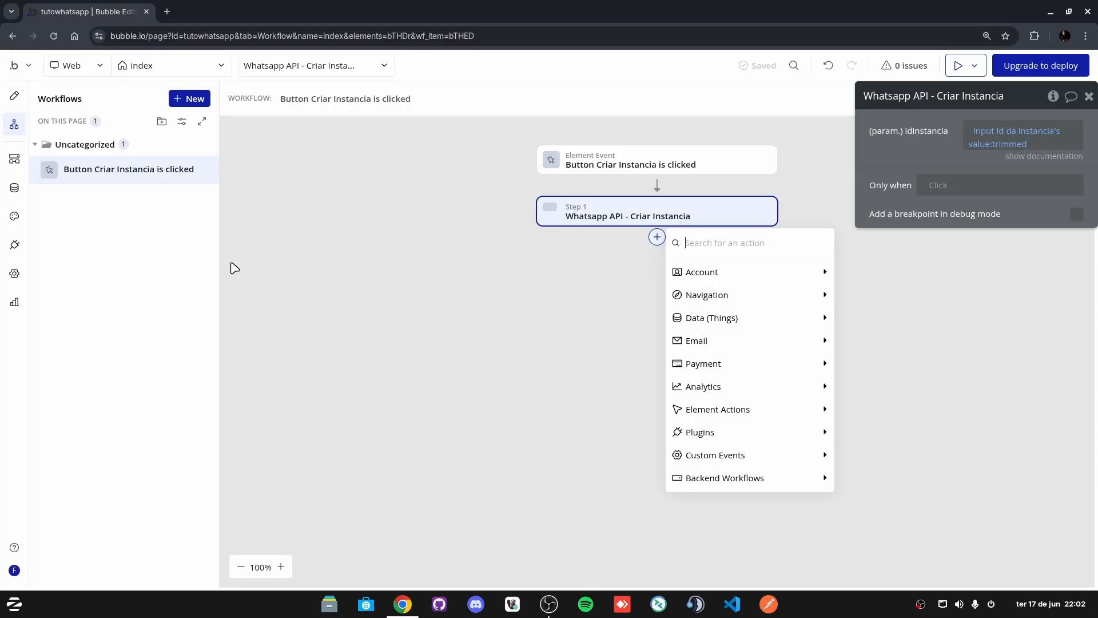
pyautogui.moveTo(704, 291)
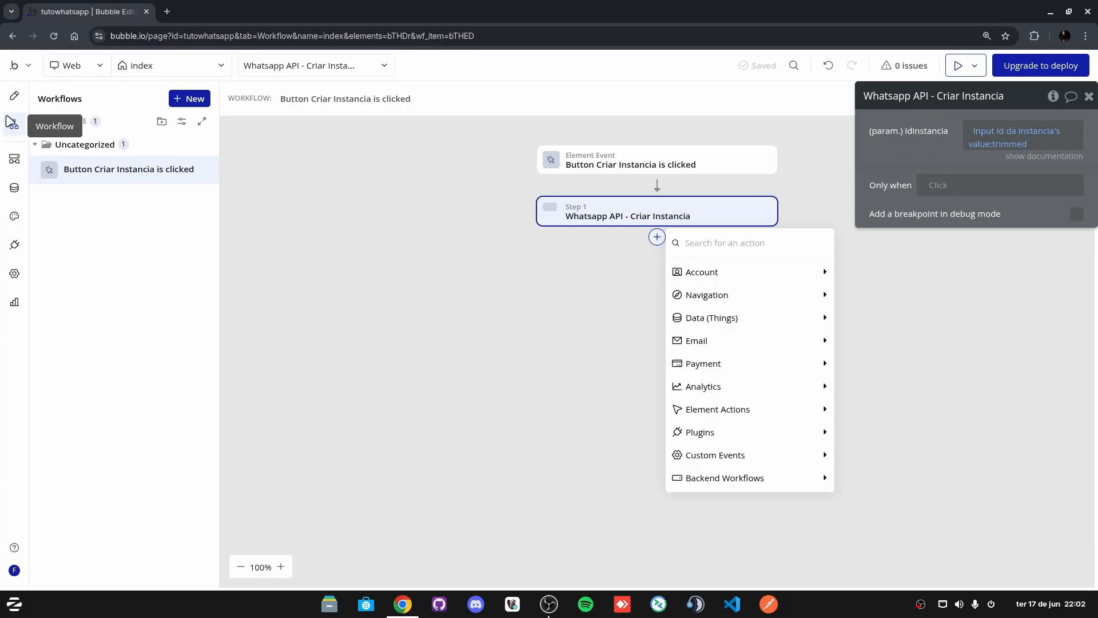
pyautogui.click(14, 186)
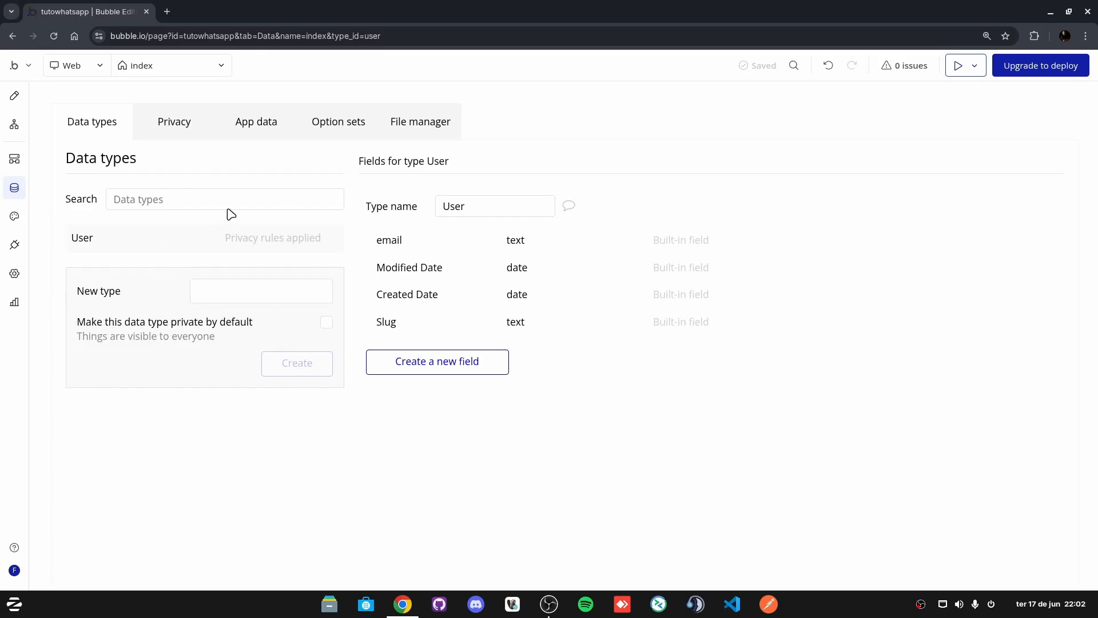
# Step: Create a new data type named 'instancias'
pyautogui.click(164, 198)
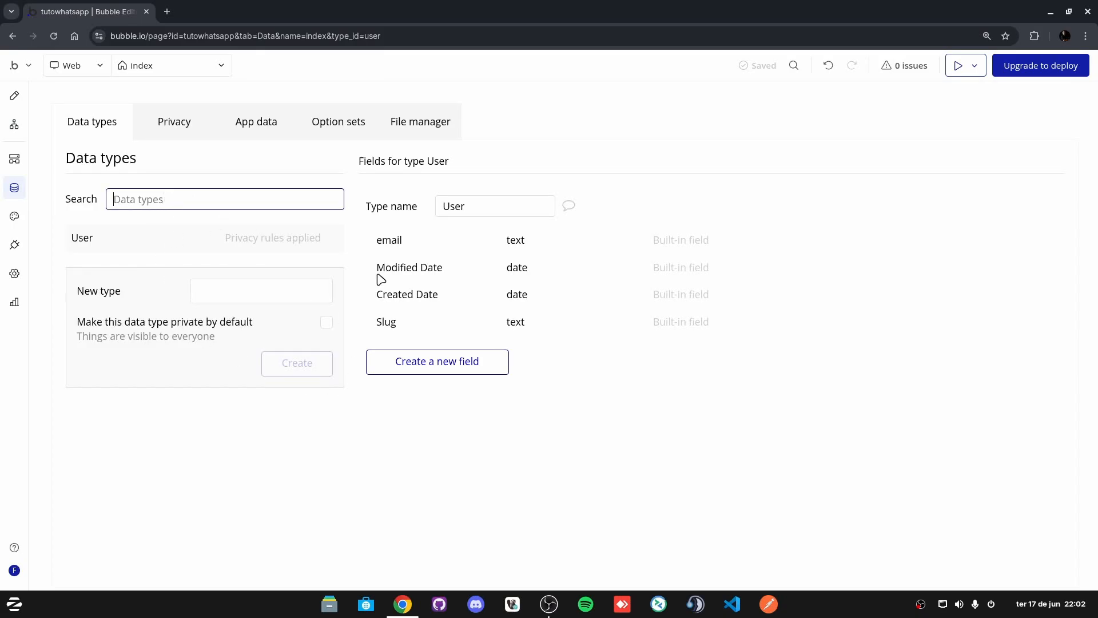
pyautogui.write('min')
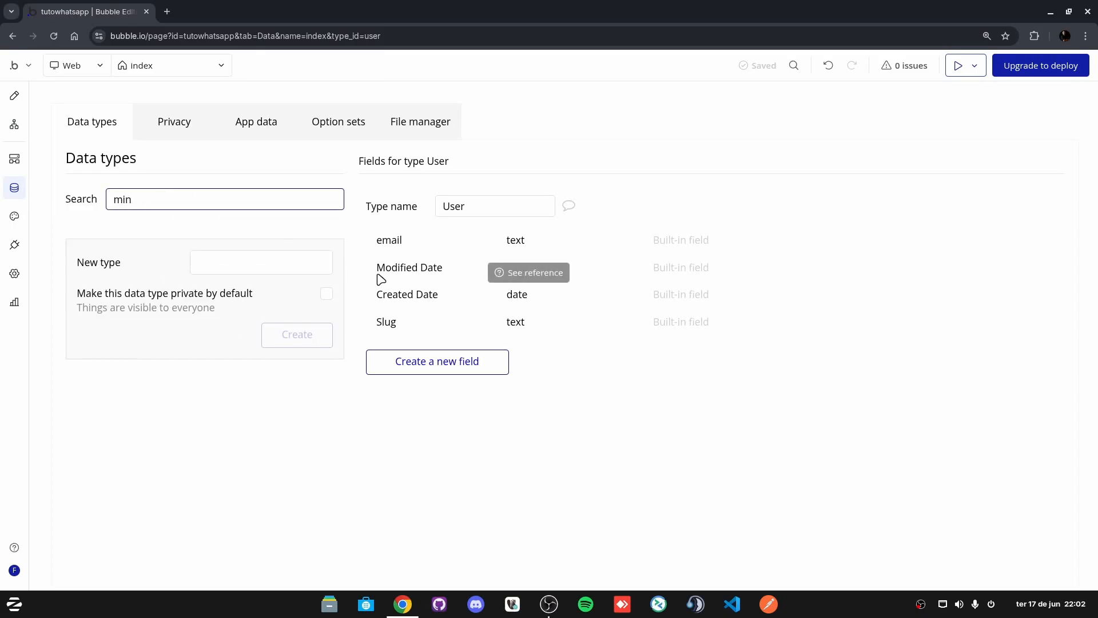
pyautogui.press('BackSpace')
pyautogui.press('BackSpace')
pyautogui.press('BackSpace')
pyautogui.write('instancias')
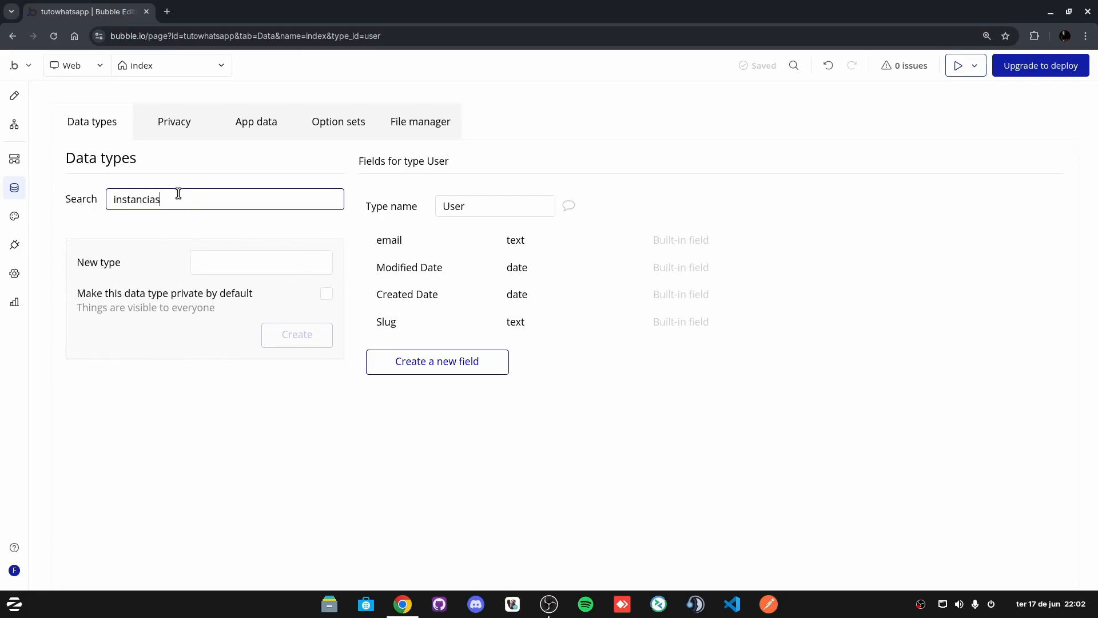
pyautogui.hotkey('ctrl', 'a')
pyautogui.hotkey('ctrl', 'c')
pyautogui.press('BackSpace')
pyautogui.click(270, 302)
pyautogui.hotkey('ctrl', 'v')
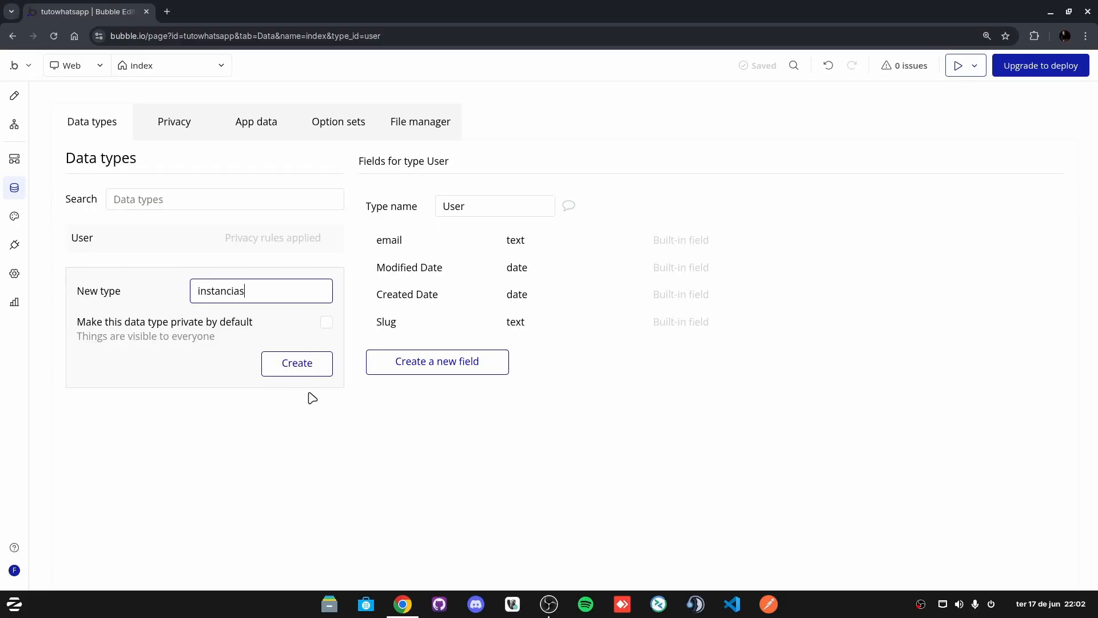
pyautogui.click(295, 362)
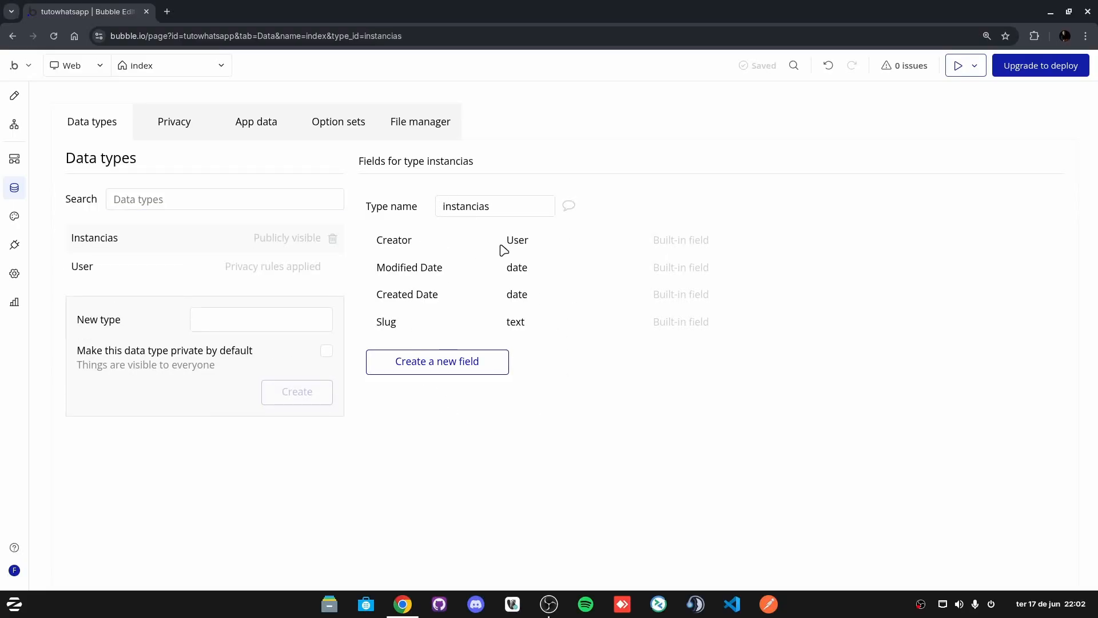
# Step: Add text fields idinstancia and apiKey to instancias, cancelling an unfinished third field
pyautogui.click(456, 363)
pyautogui.click(536, 181)
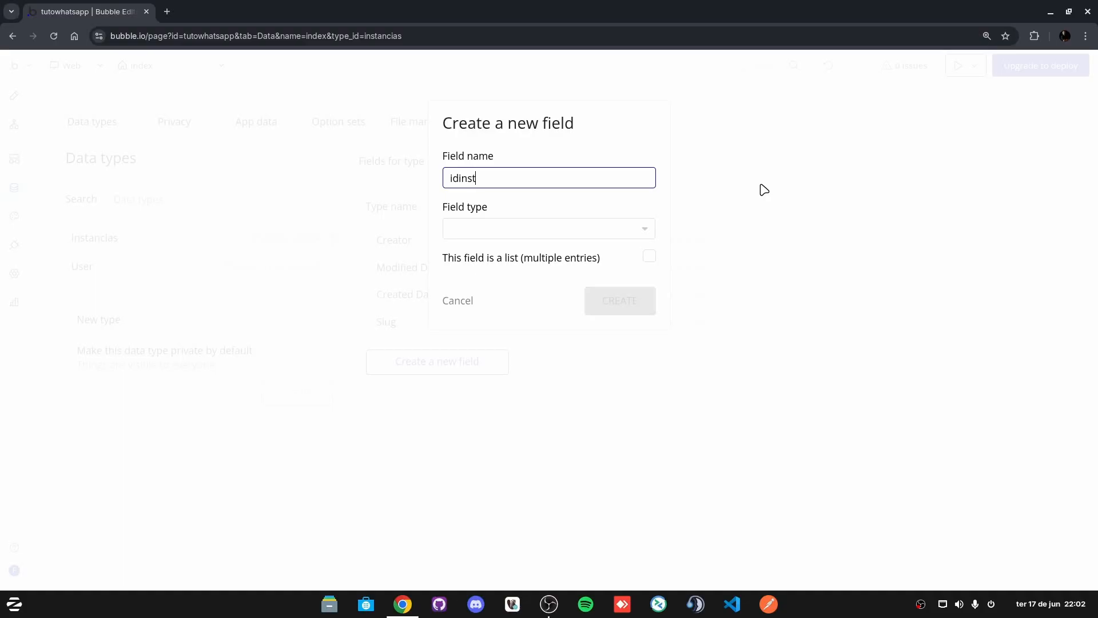
pyautogui.click(515, 231)
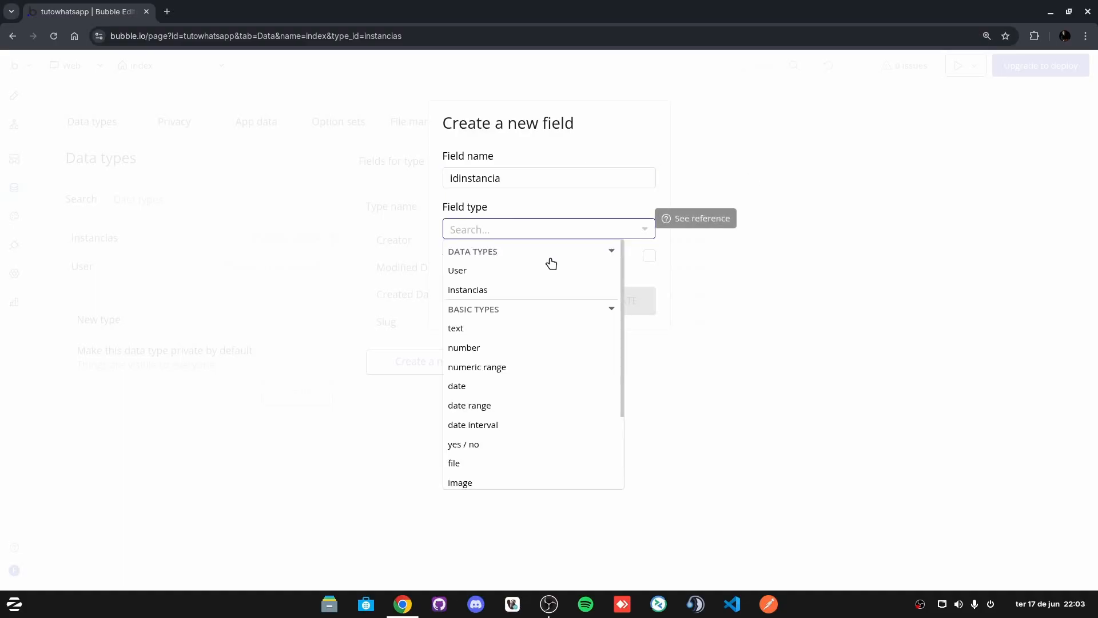
pyautogui.click(480, 327)
pyautogui.click(615, 302)
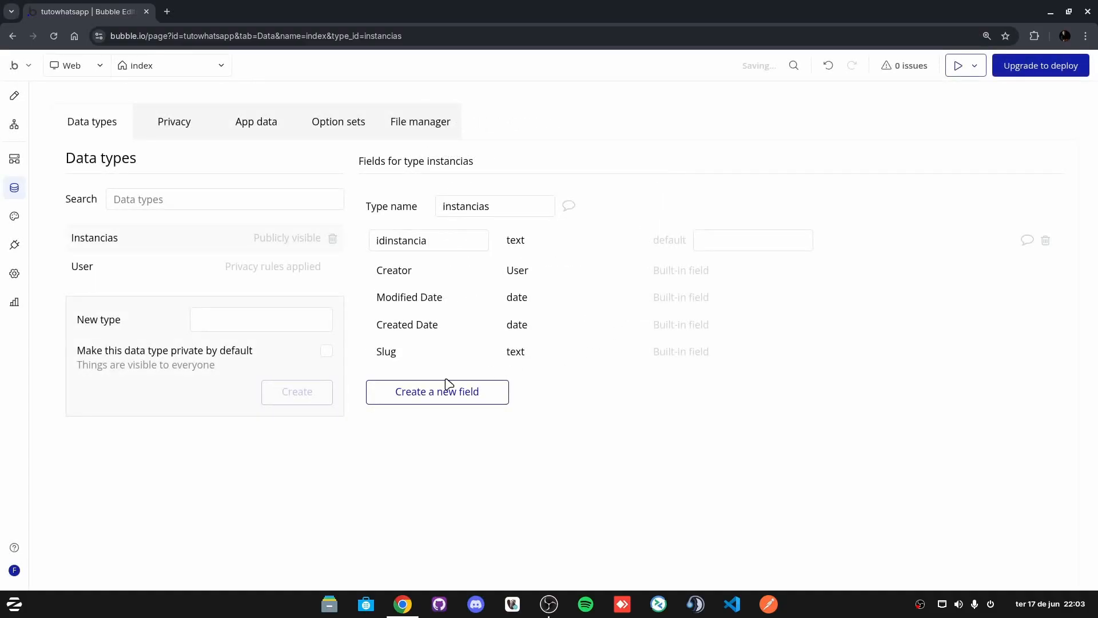
pyautogui.click(449, 389)
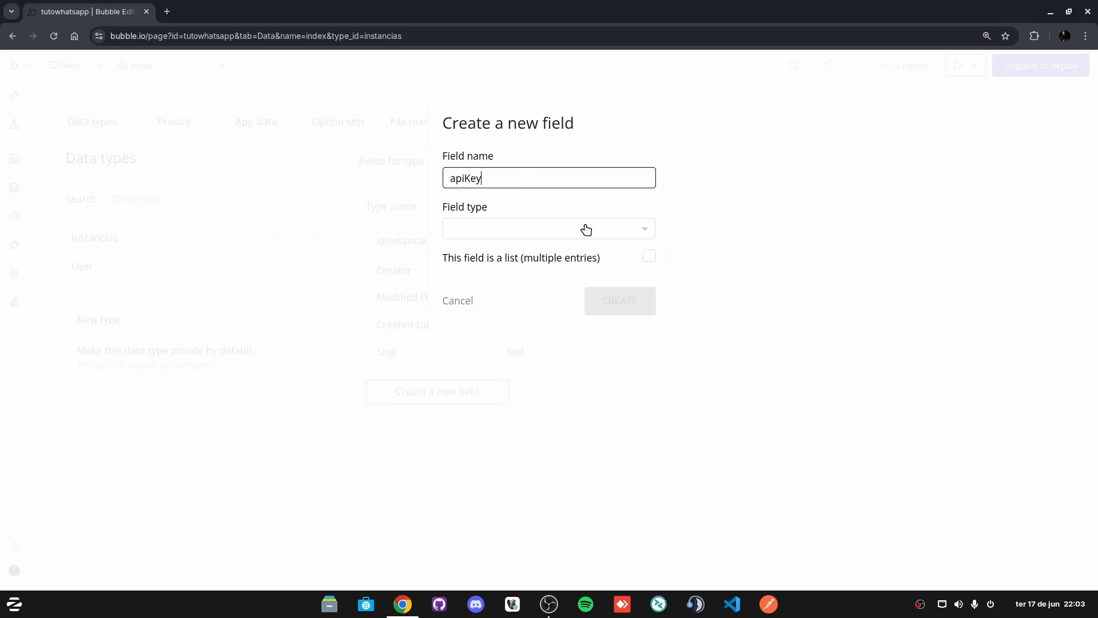
pyautogui.click(551, 226)
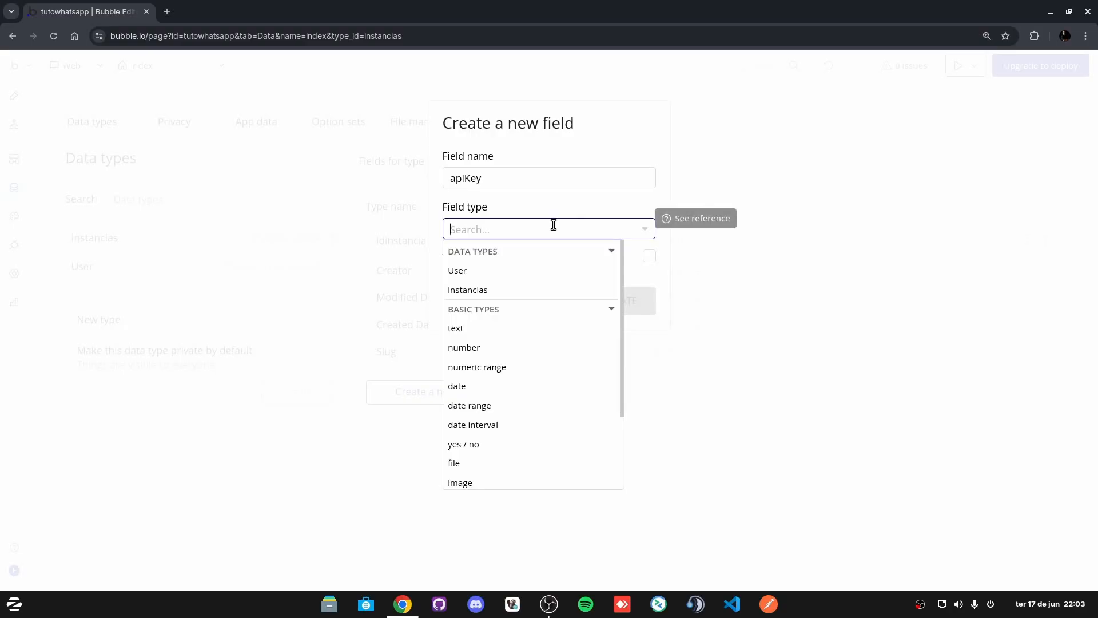
pyautogui.write('text')
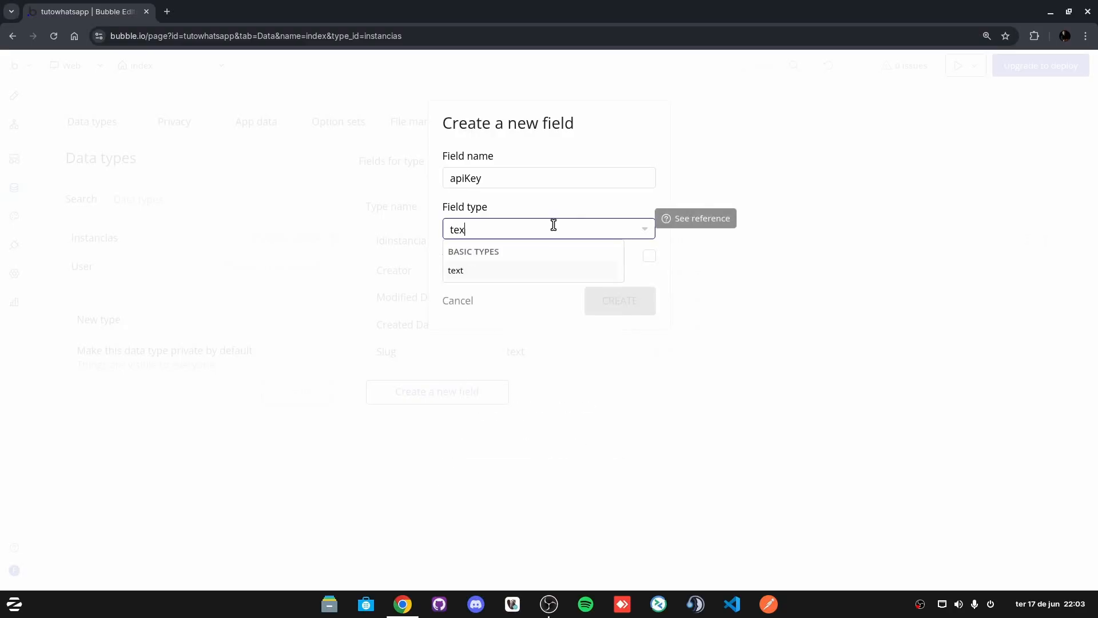
pyautogui.press('Return')
pyautogui.click(634, 302)
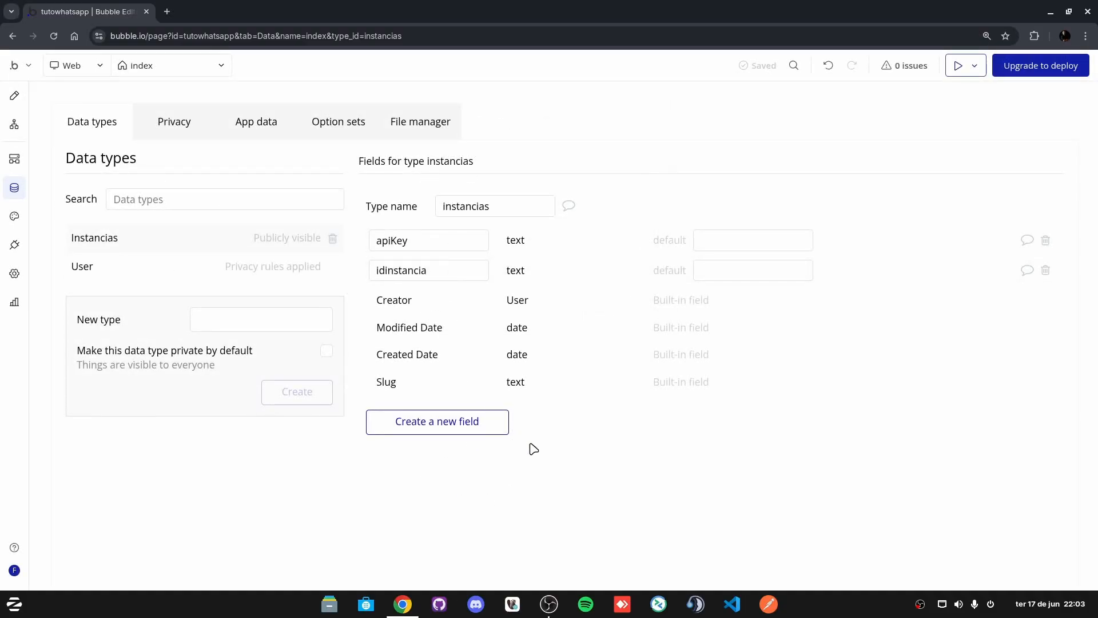
pyautogui.click(437, 430)
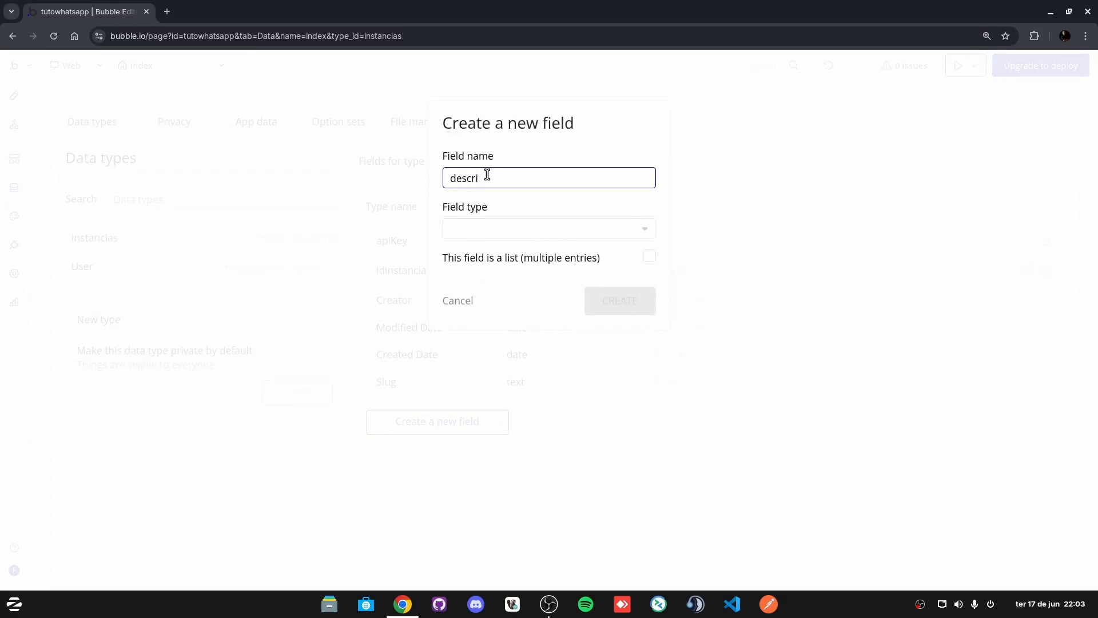
pyautogui.click(479, 302)
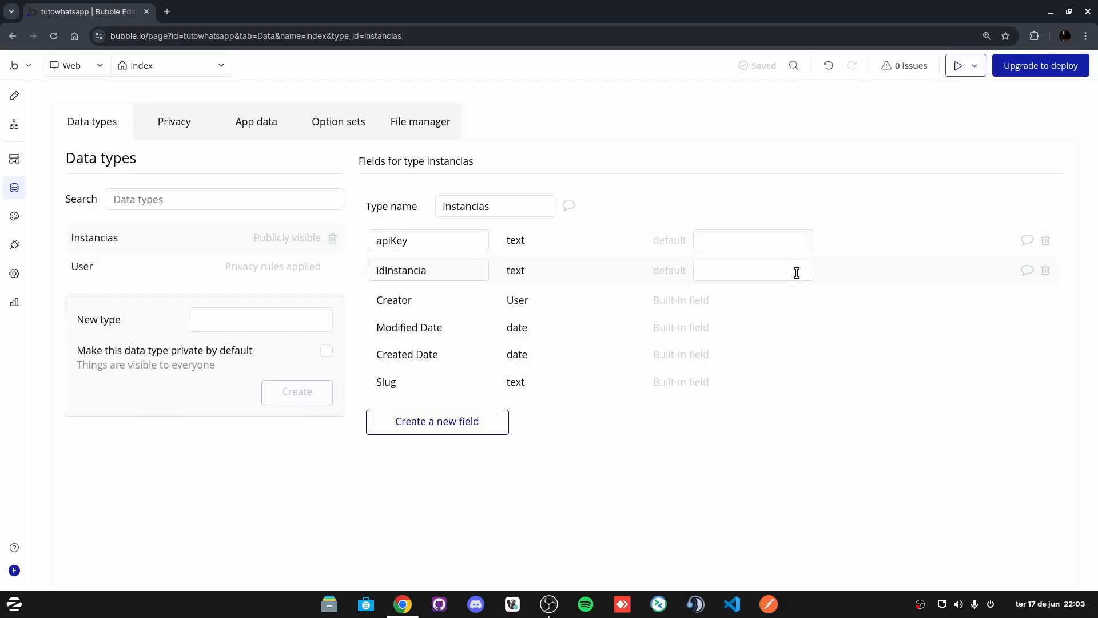
# Step: In the Criar Instancia click workflow, add a Create a new thing step after the WhatsApp API call
pyautogui.click(15, 96)
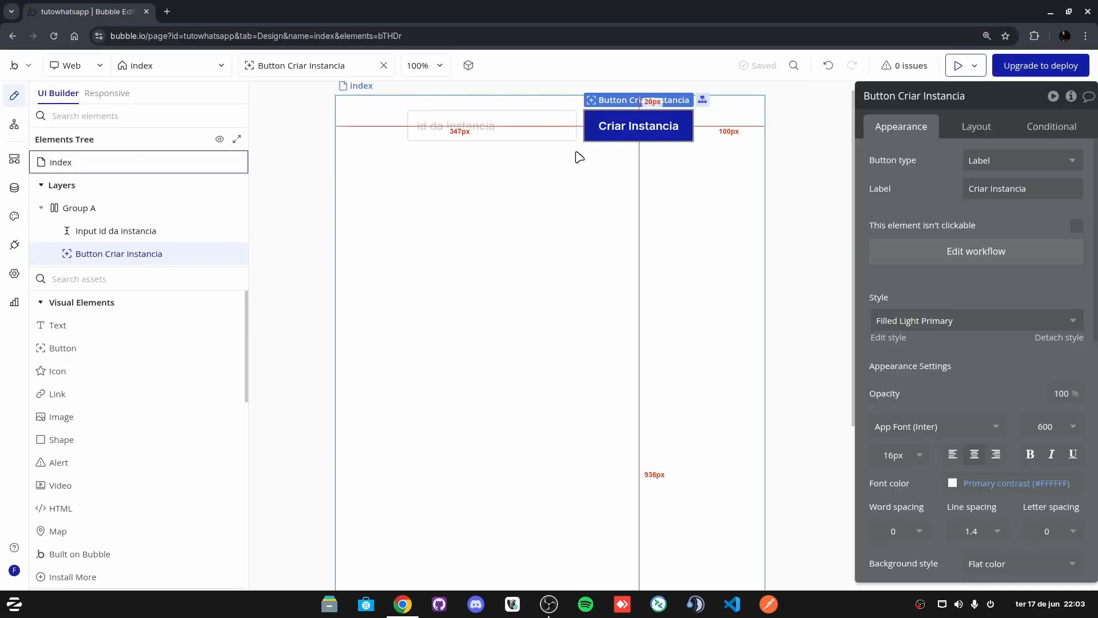
pyautogui.click(941, 259)
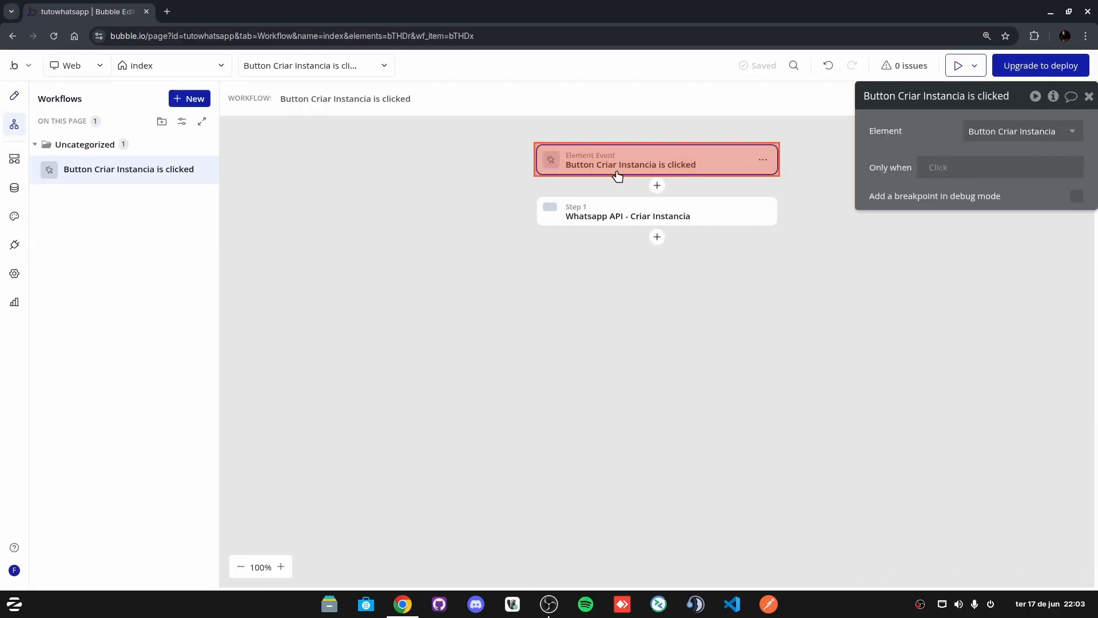
pyautogui.click(616, 223)
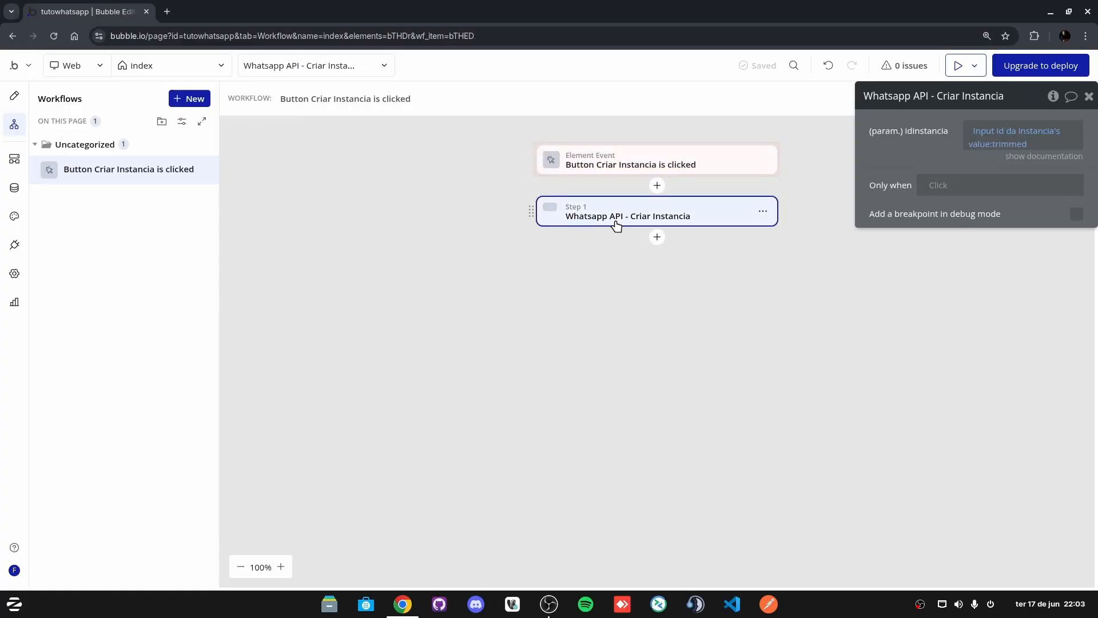
pyautogui.click(657, 237)
pyautogui.moveTo(745, 320)
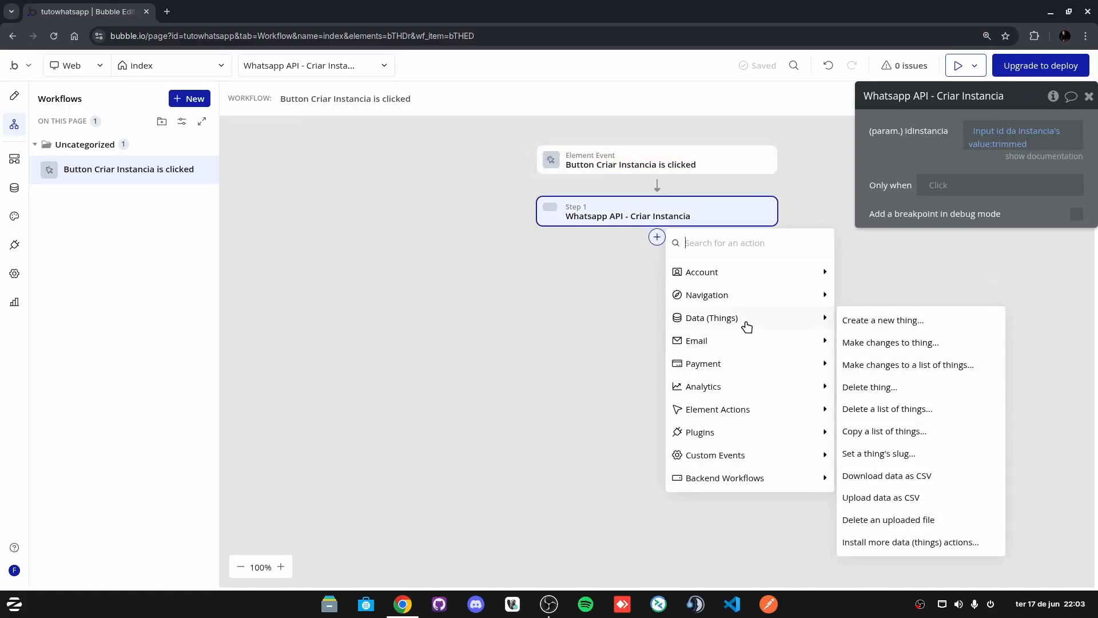
pyautogui.click(901, 321)
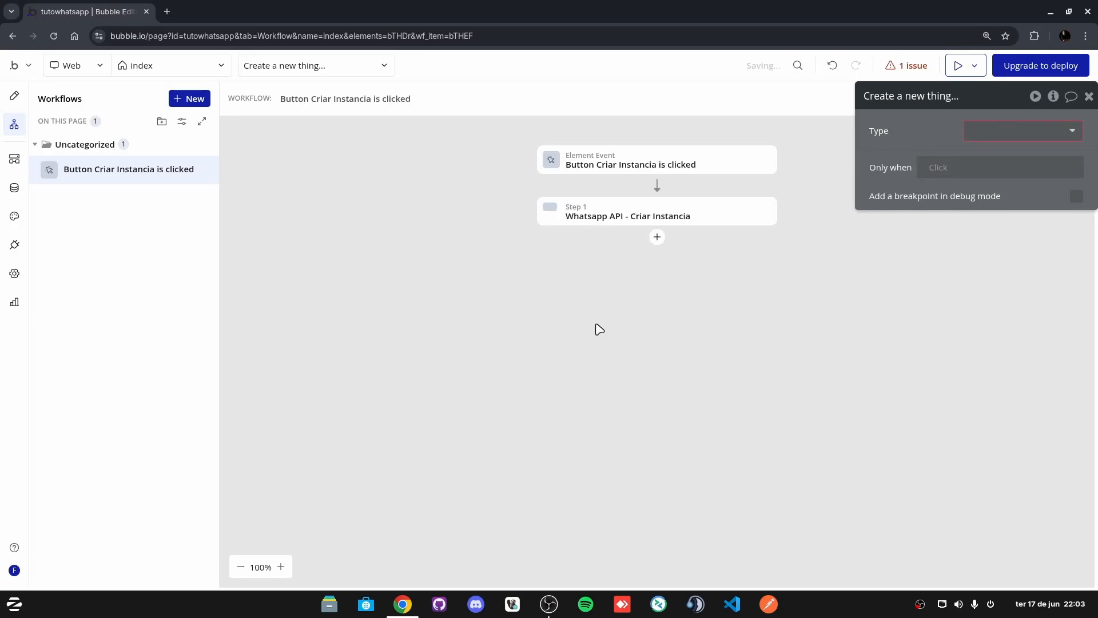
# Step: Add another Create a new thing step after the API call, with type Instancias
pyautogui.click(709, 213)
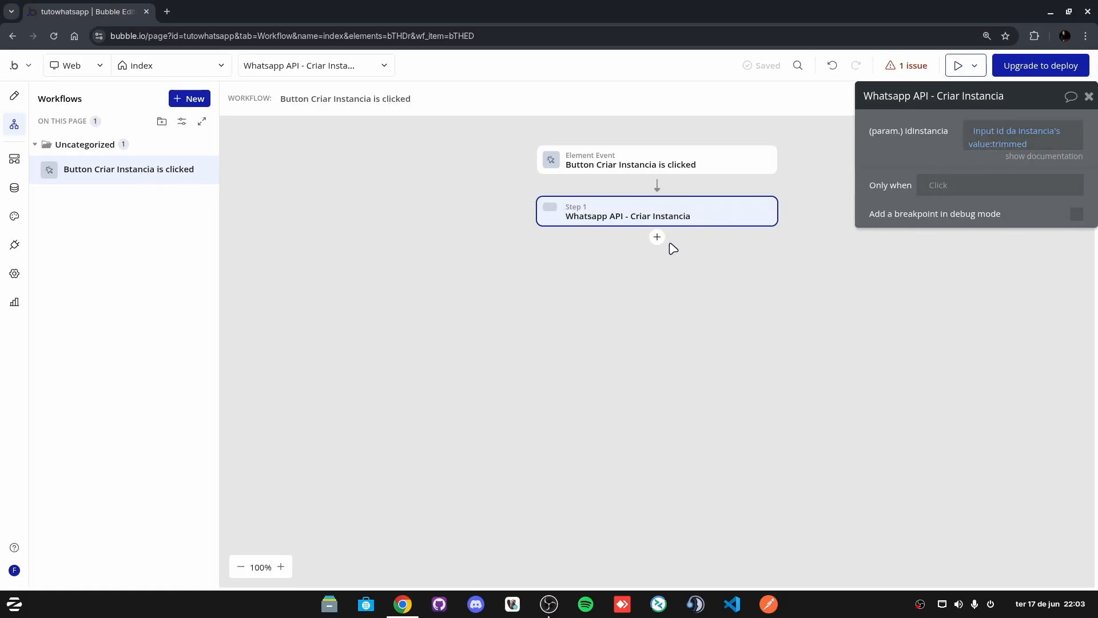
pyautogui.click(656, 238)
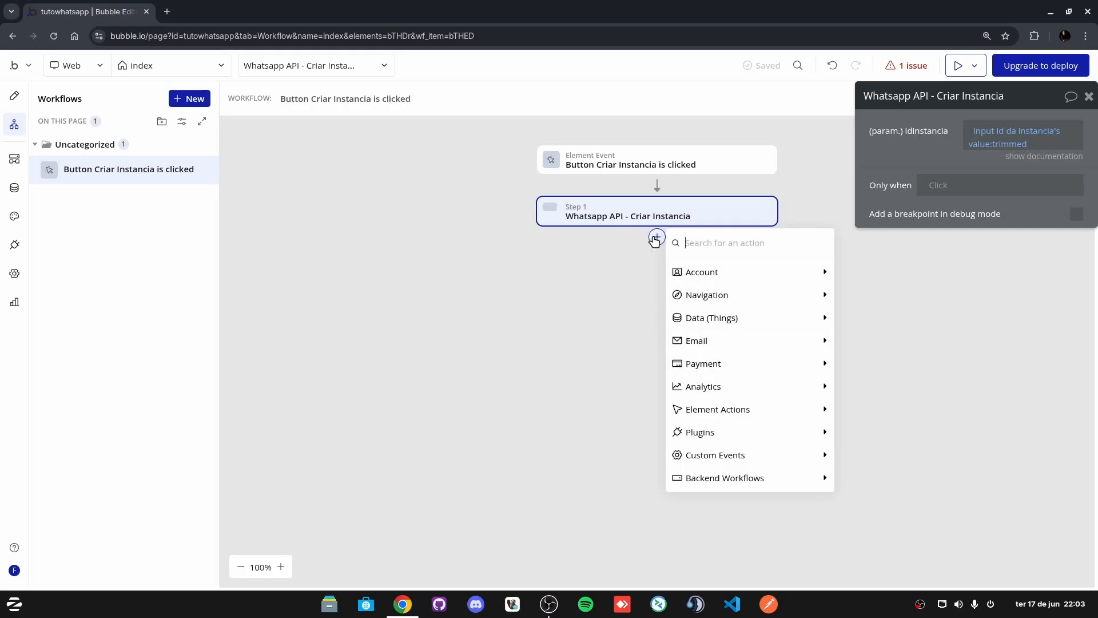
pyautogui.click(635, 259)
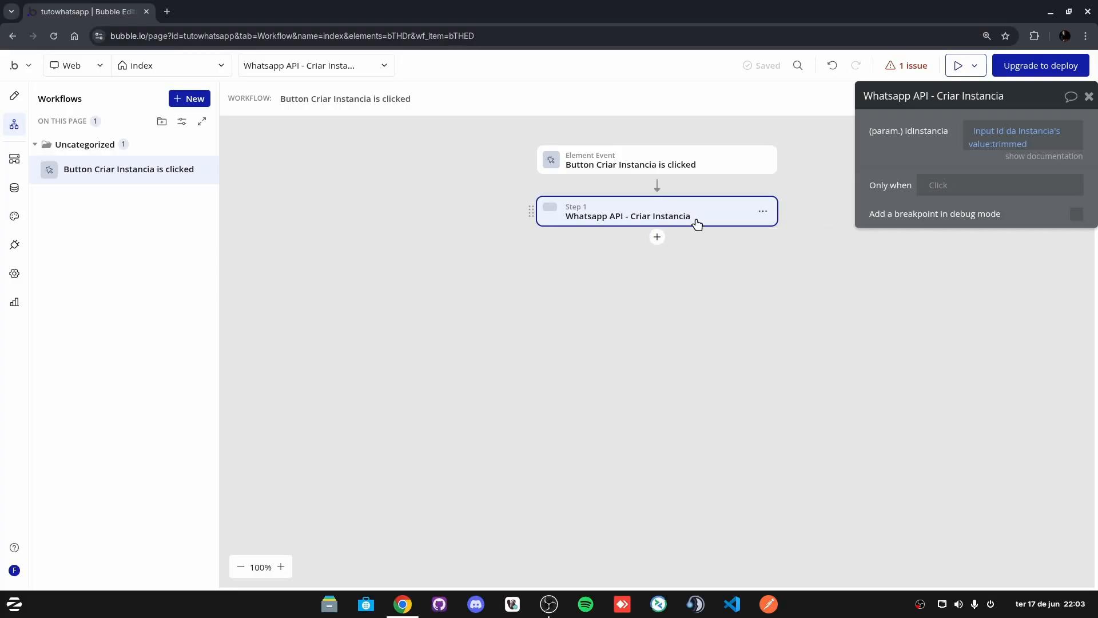
pyautogui.click(656, 238)
pyautogui.moveTo(794, 328)
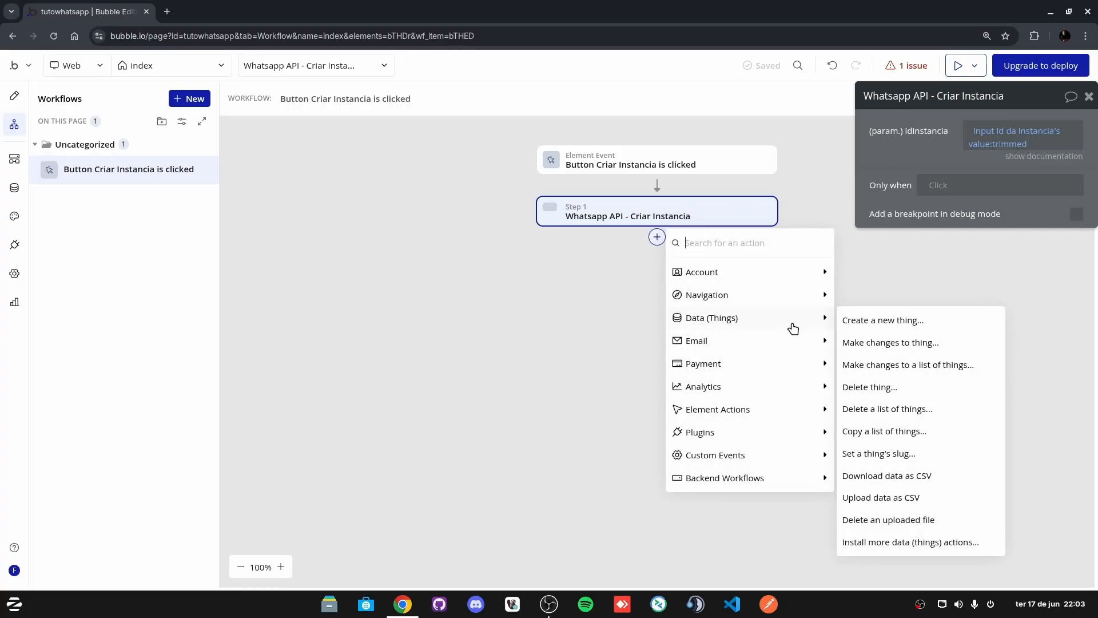
pyautogui.click(886, 324)
pyautogui.click(1042, 133)
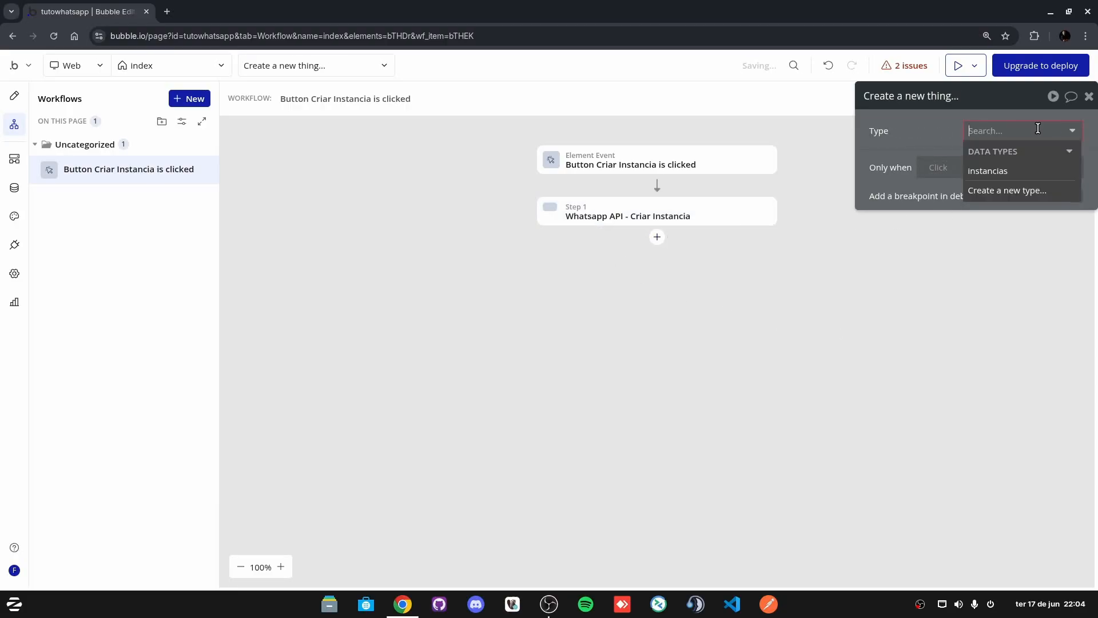
pyautogui.click(1001, 172)
# Step: List all instancias fields and set apiKey to Result of step 1's body response apiKey
pyautogui.click(1066, 197)
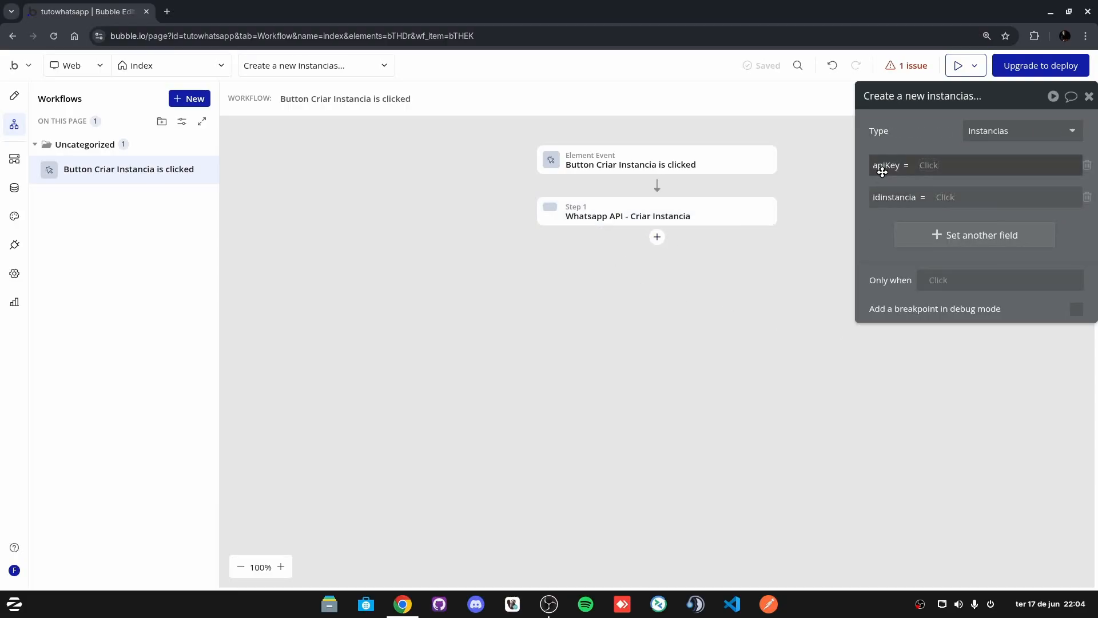
pyautogui.click(931, 169)
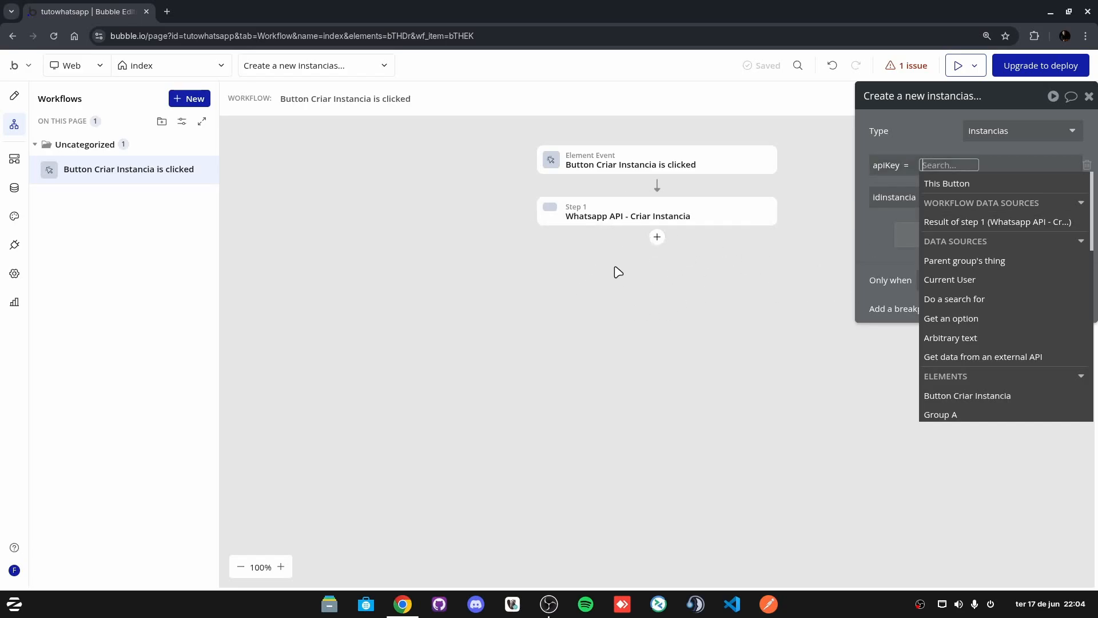
pyautogui.click(986, 223)
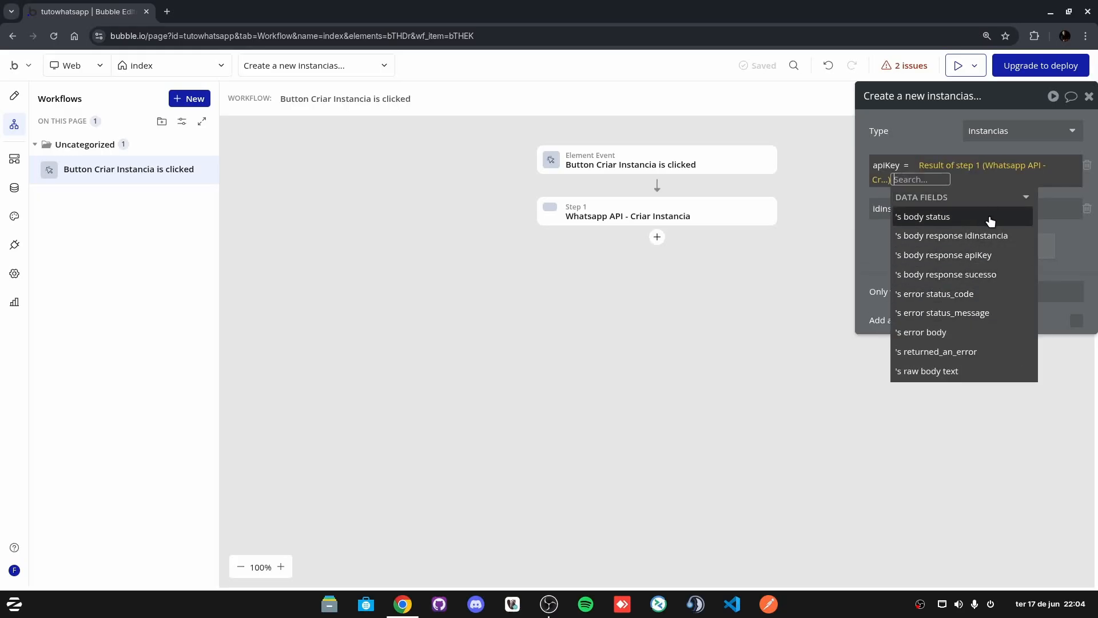
pyautogui.click(961, 256)
pyautogui.click(864, 244)
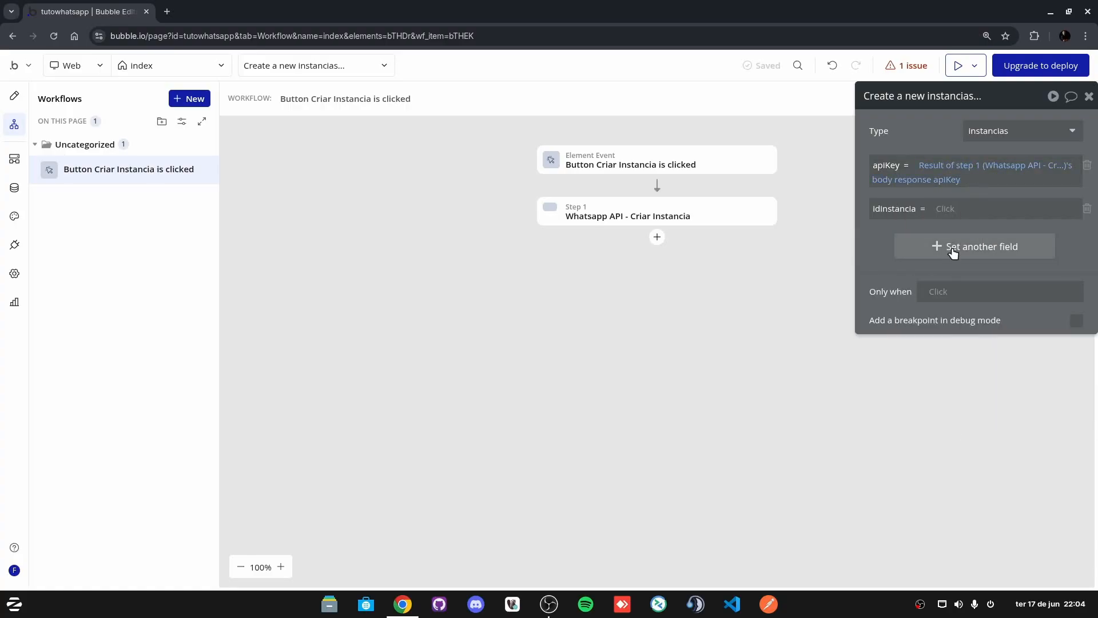
# Step: Set idInstancia to Result of step 1's body response idInstancia
pyautogui.click(946, 209)
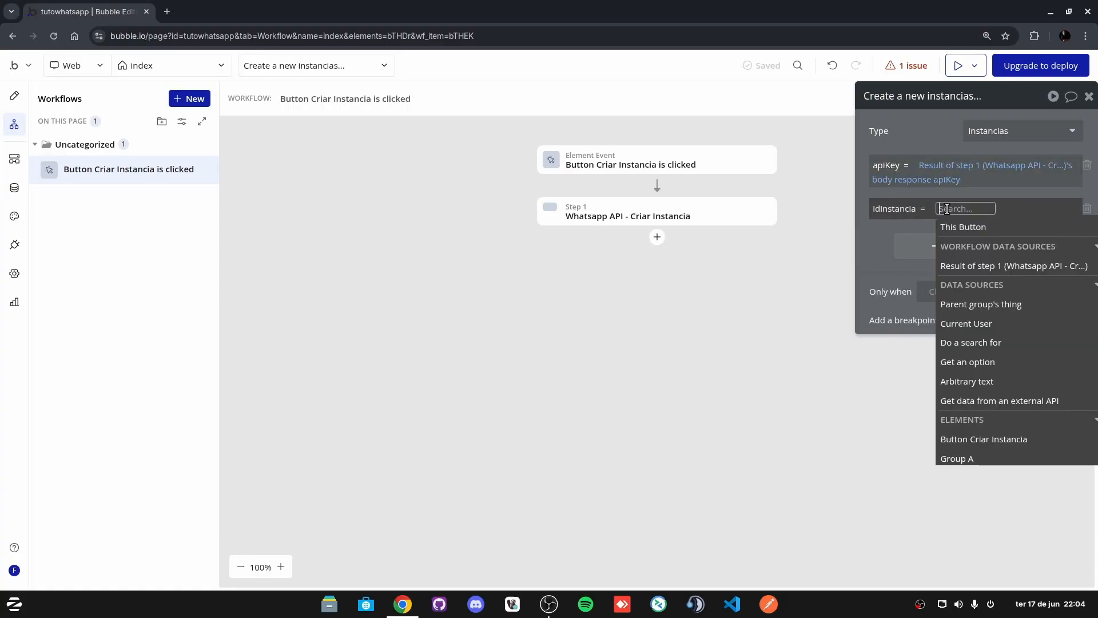
pyautogui.click(1015, 268)
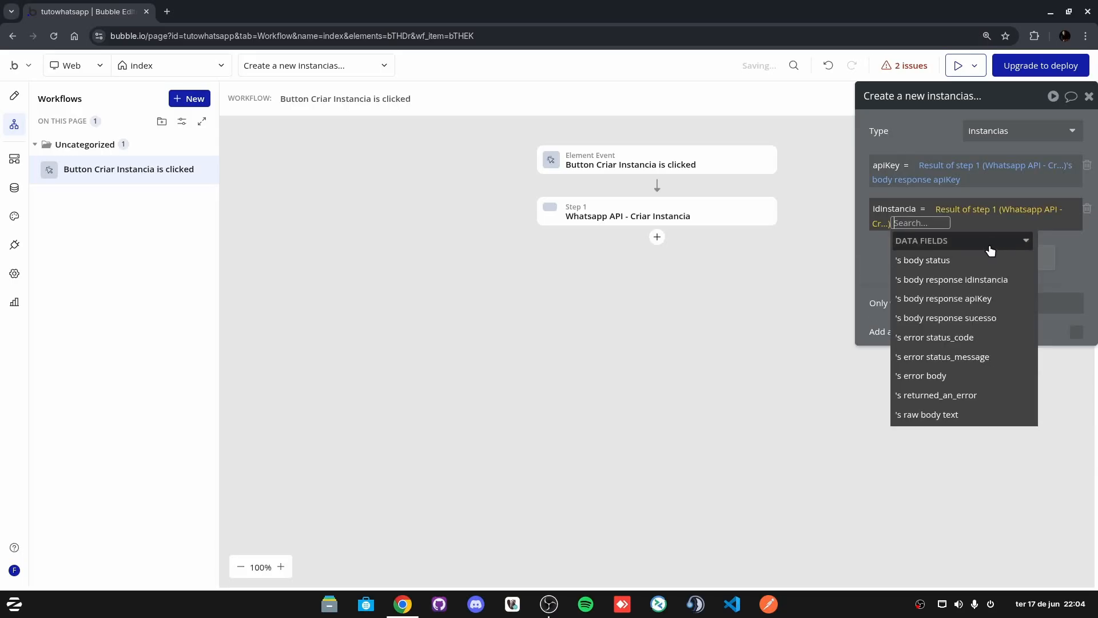
pyautogui.click(986, 279)
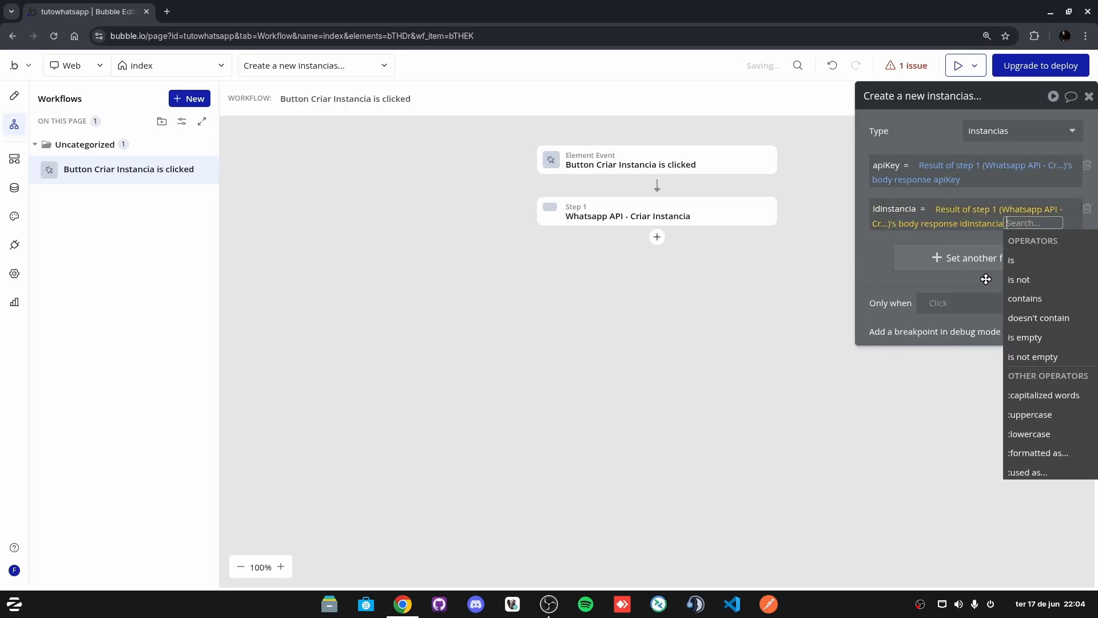
pyautogui.click(884, 274)
pyautogui.click(644, 166)
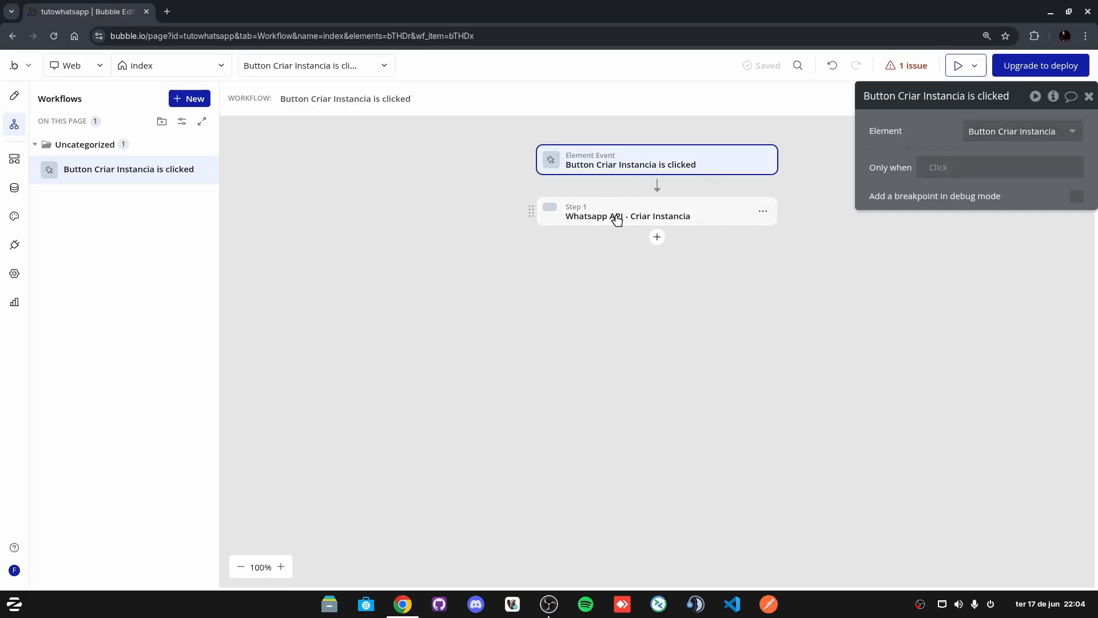
pyautogui.click(616, 221)
# Step: Reload the editor and delete the extra third Create a new thing step
pyautogui.click(639, 164)
pyautogui.click(633, 216)
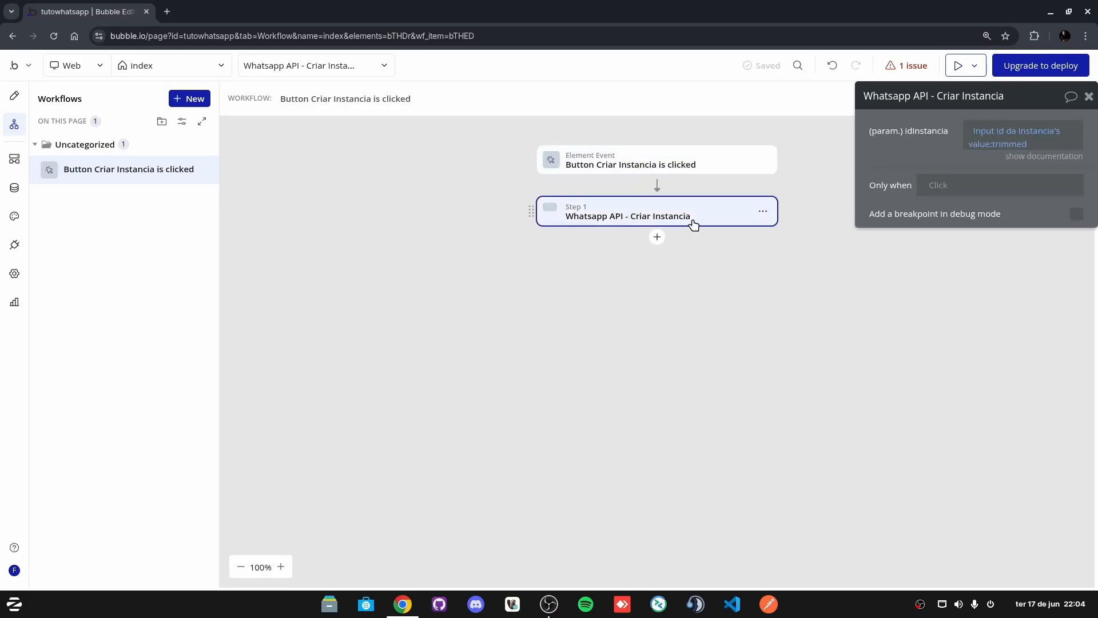
pyautogui.click(54, 35)
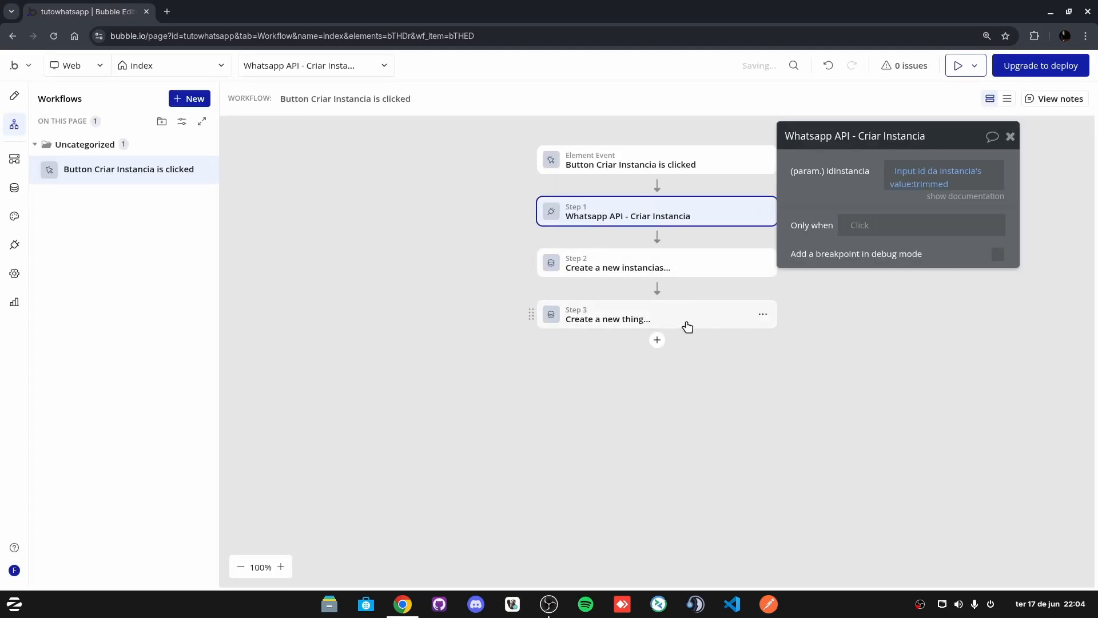
pyautogui.click(691, 322)
pyautogui.click(681, 268)
pyautogui.click(757, 319)
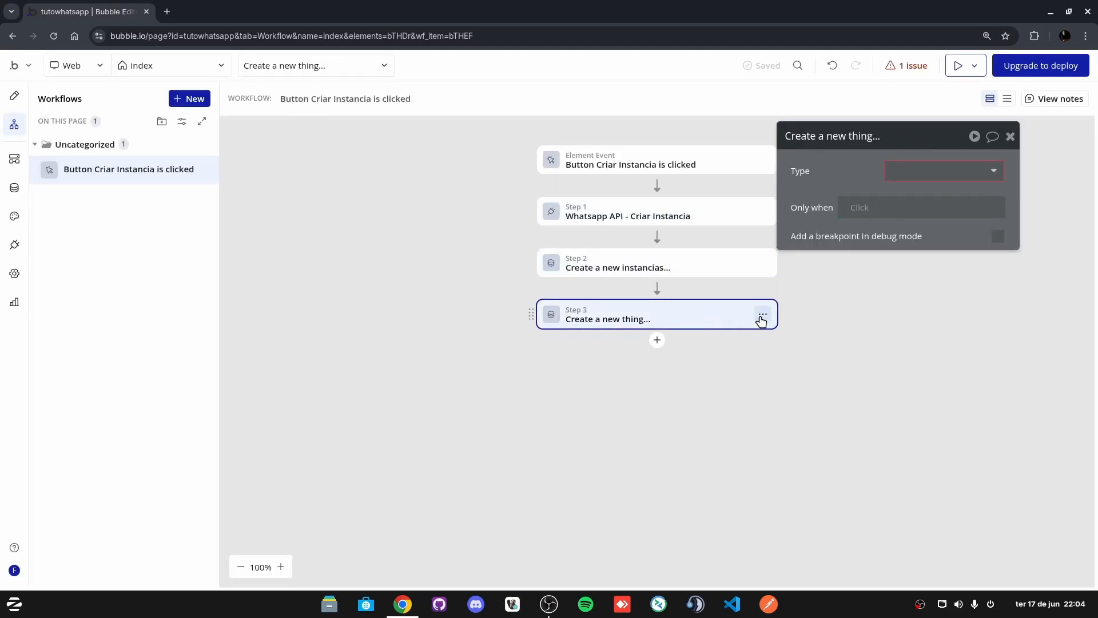
pyautogui.rightClick(760, 317)
pyautogui.click(822, 505)
# Step: Make instance creation run only when step 1's body response sucesso is yes
pyautogui.click(625, 216)
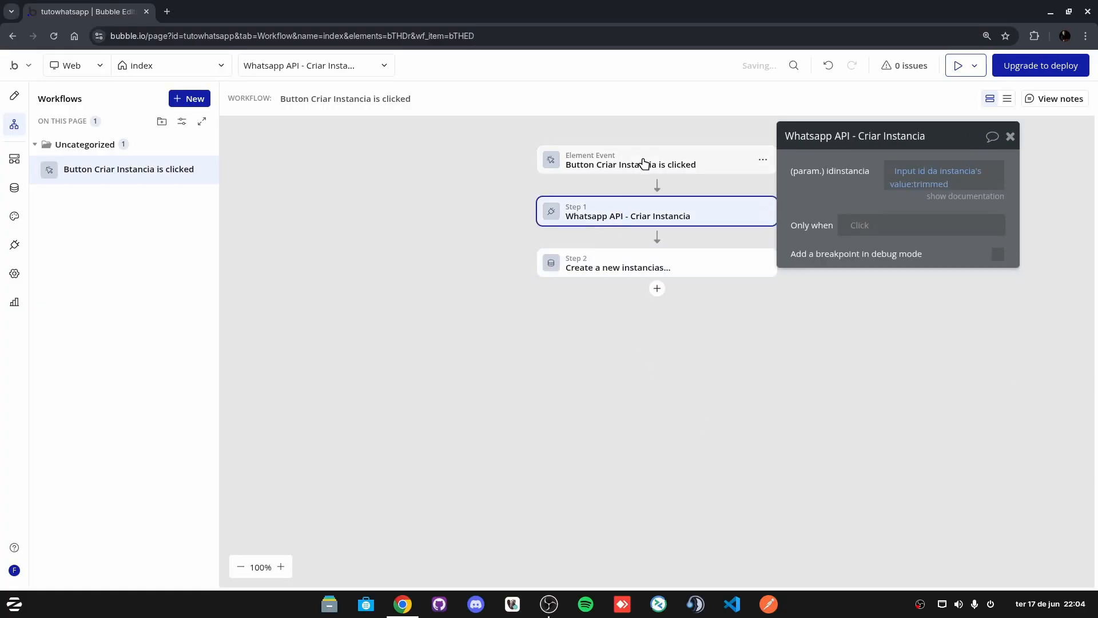
pyautogui.click(619, 269)
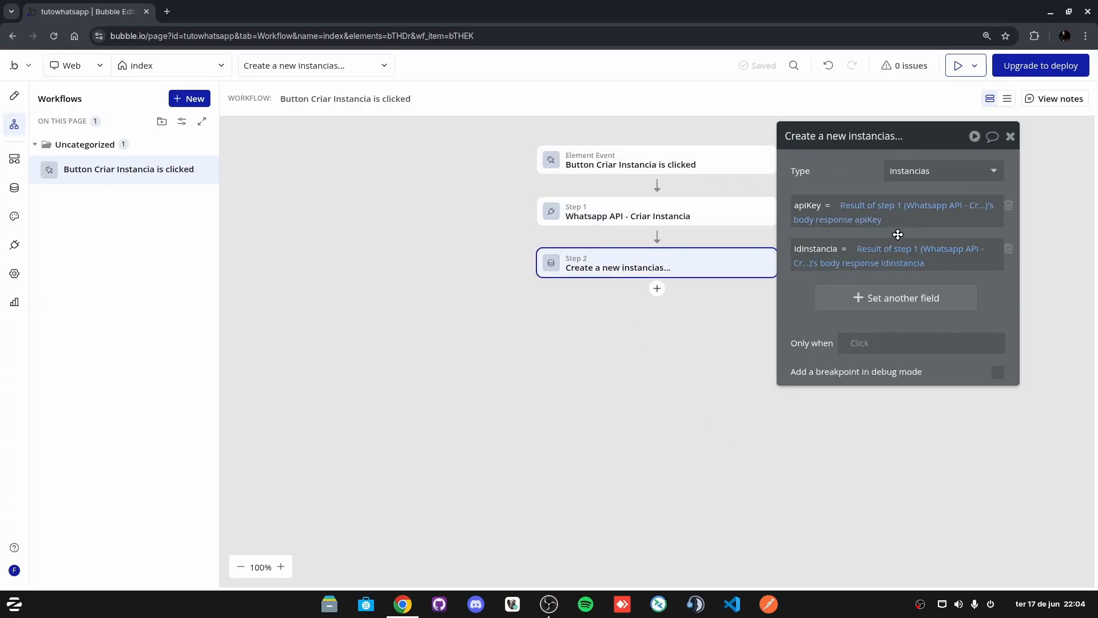
pyautogui.click(878, 345)
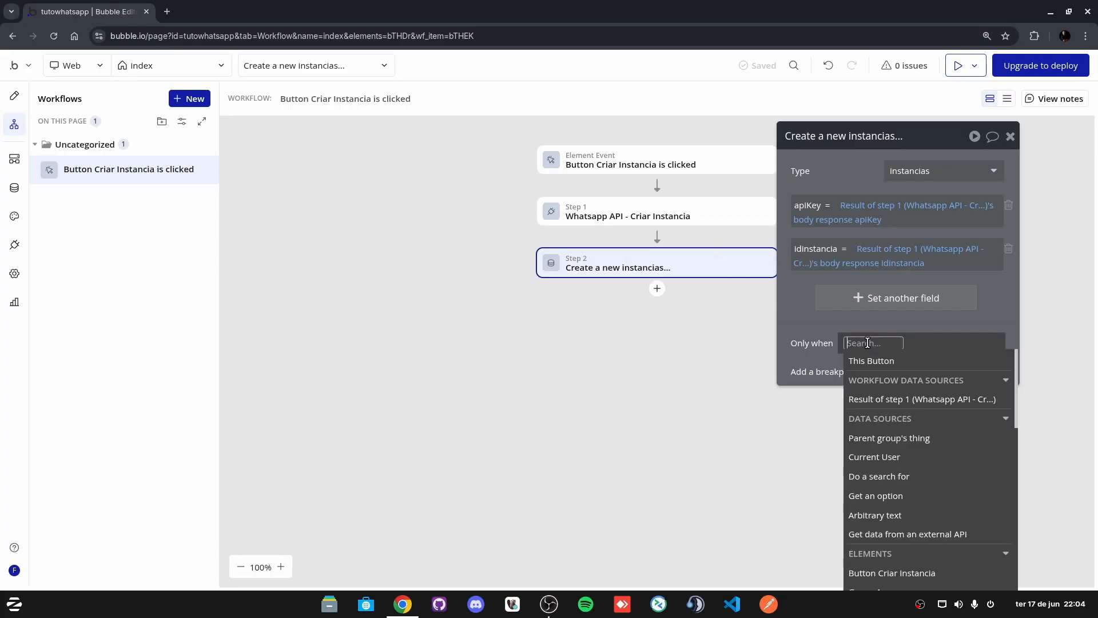
pyautogui.click(927, 399)
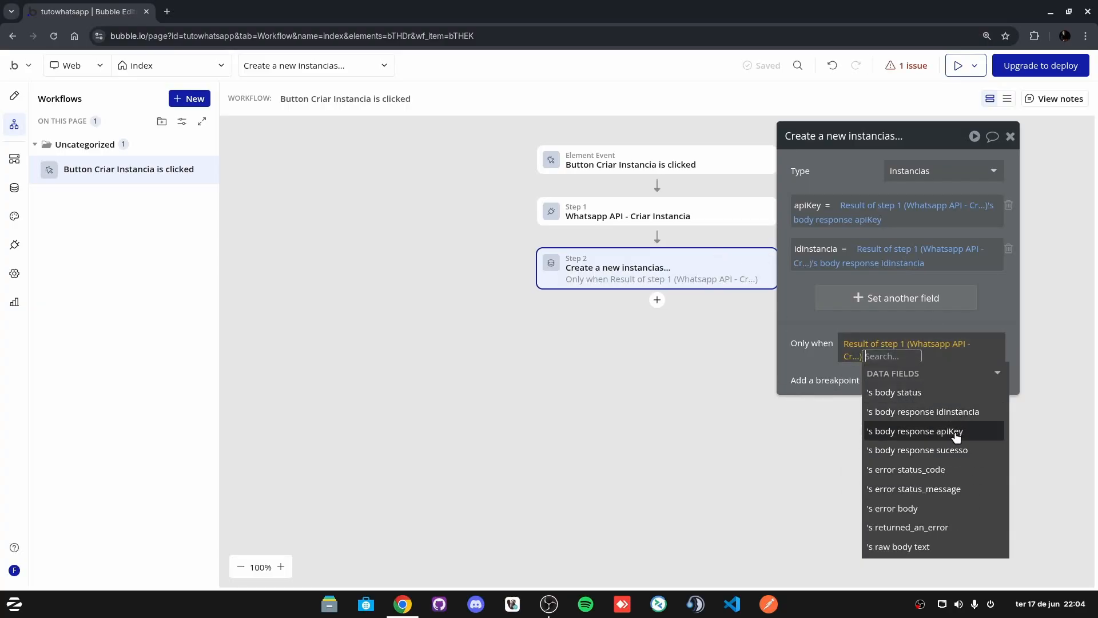
pyautogui.click(959, 452)
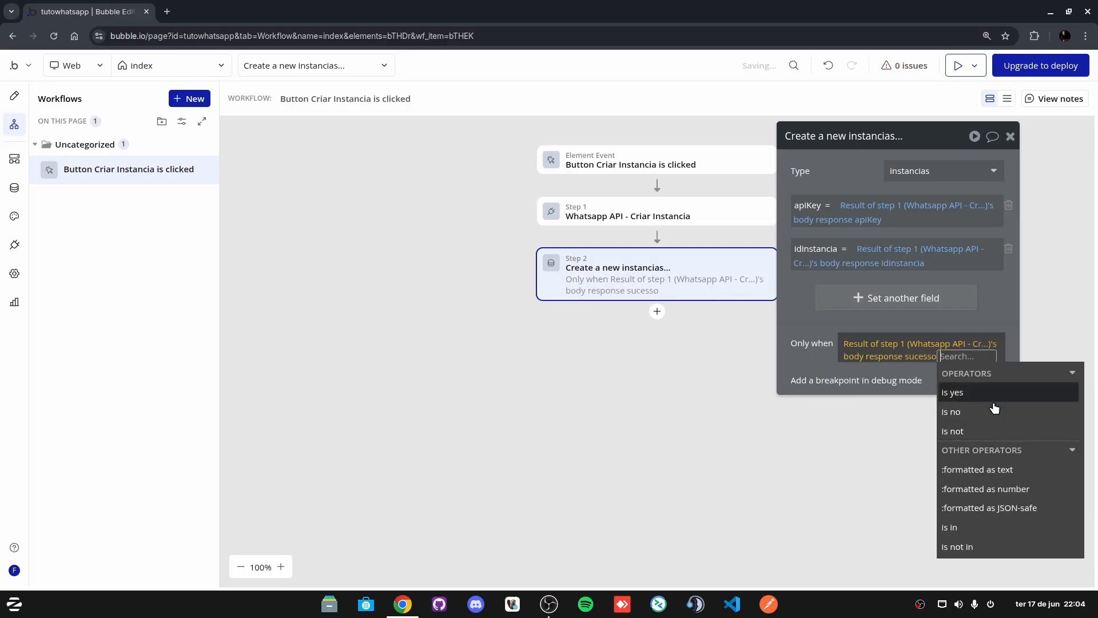
pyautogui.click(969, 399)
pyautogui.click(810, 342)
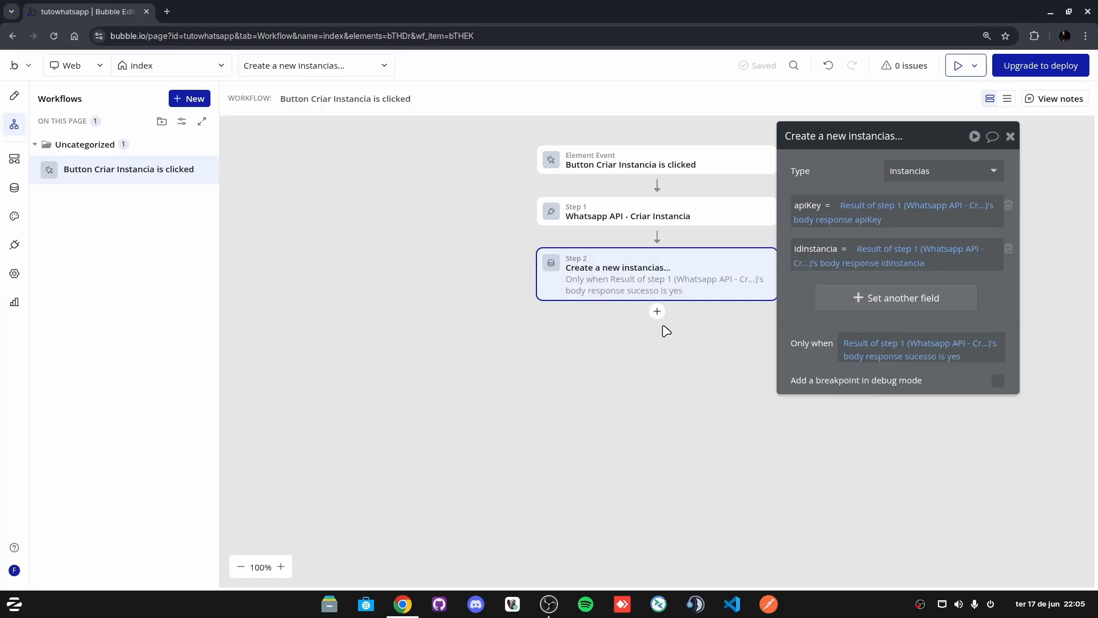
pyautogui.click(15, 95)
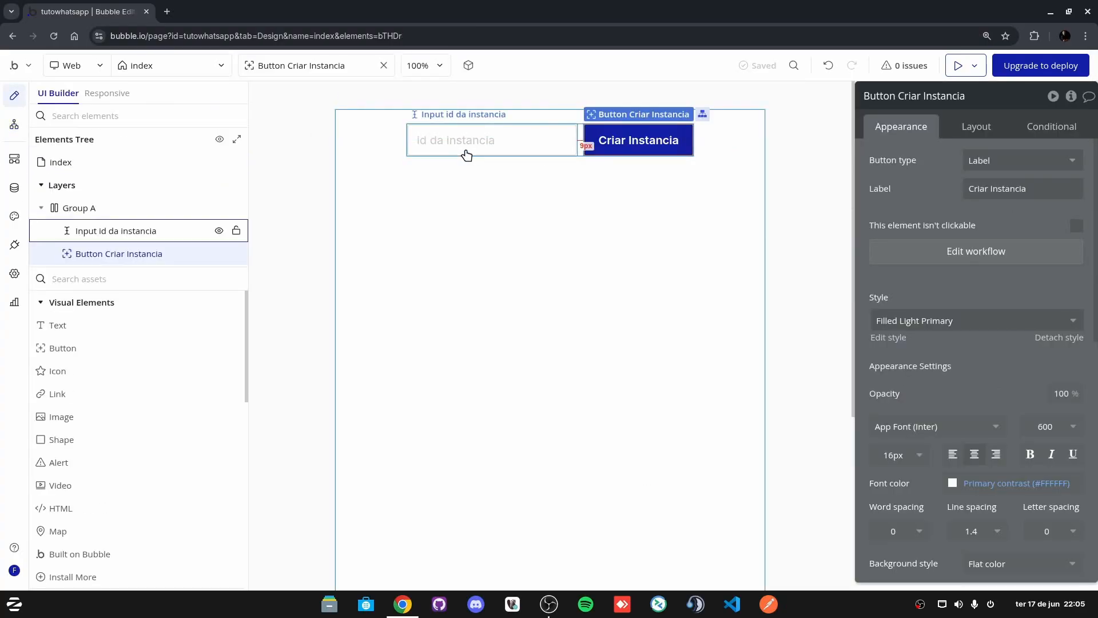
# Step: Make each Instancias list row show idInstancia - apiKey, then preview the app
pyautogui.click(582, 150)
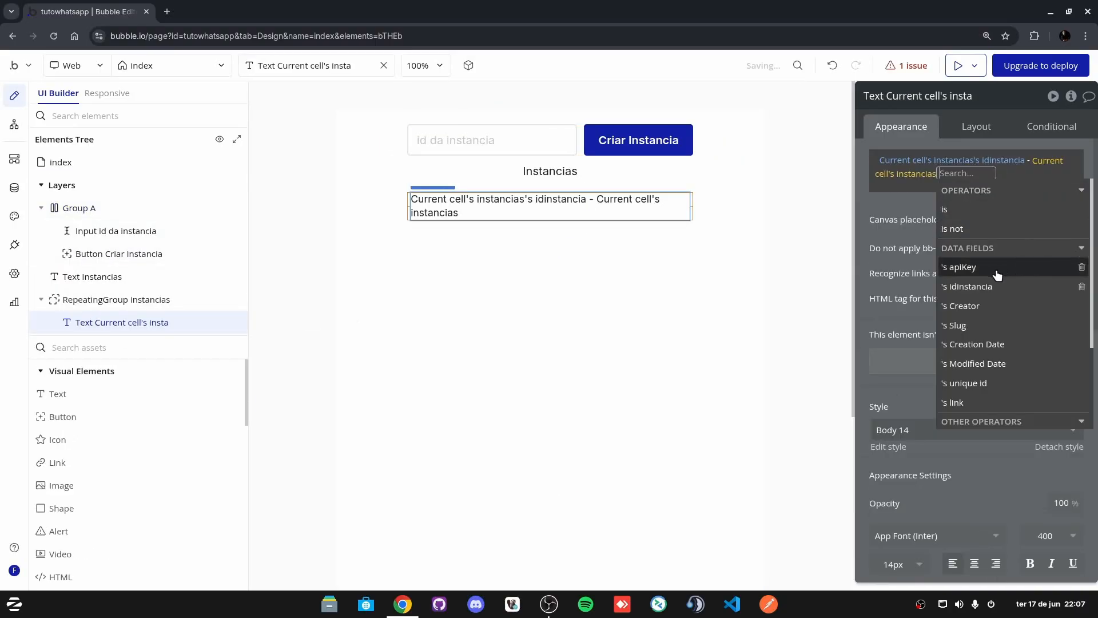
pyautogui.click(983, 266)
pyautogui.click(897, 229)
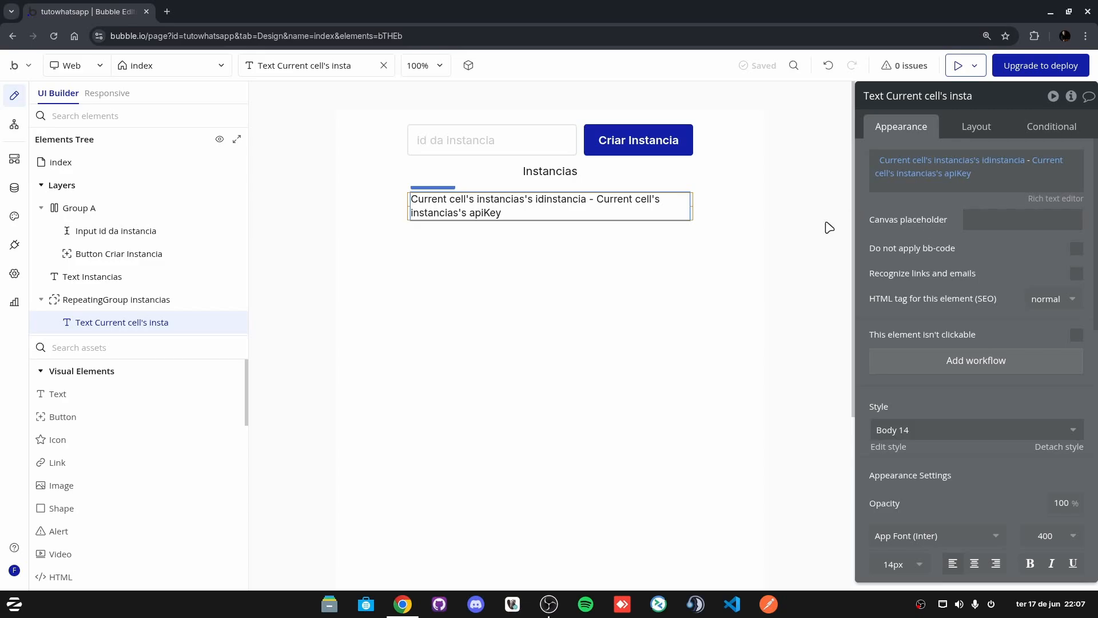
pyautogui.click(525, 175)
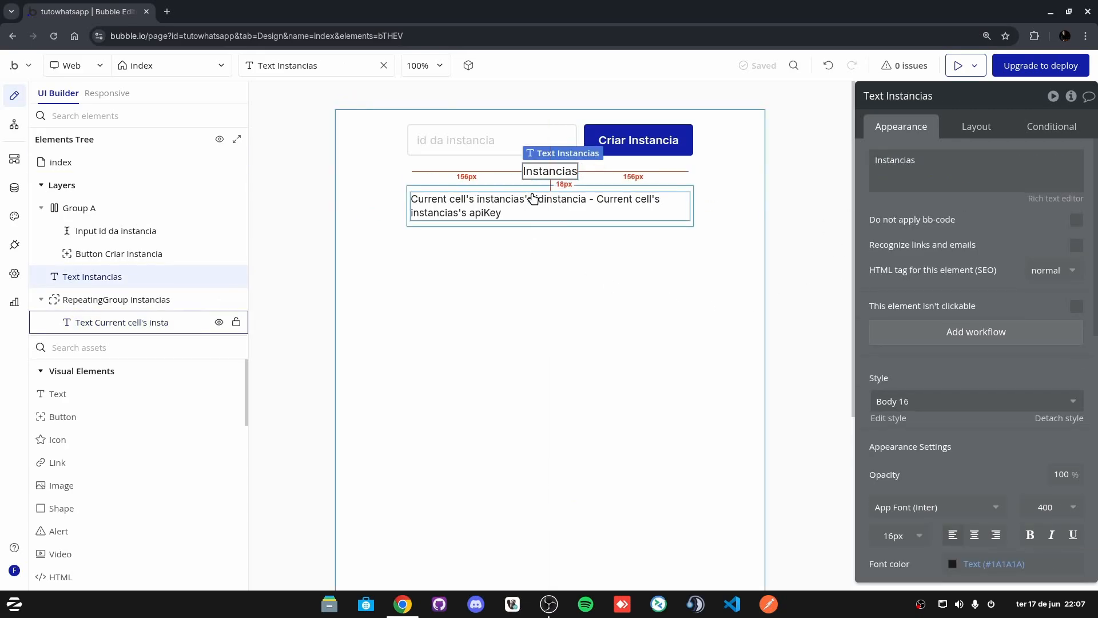
pyautogui.click(462, 196)
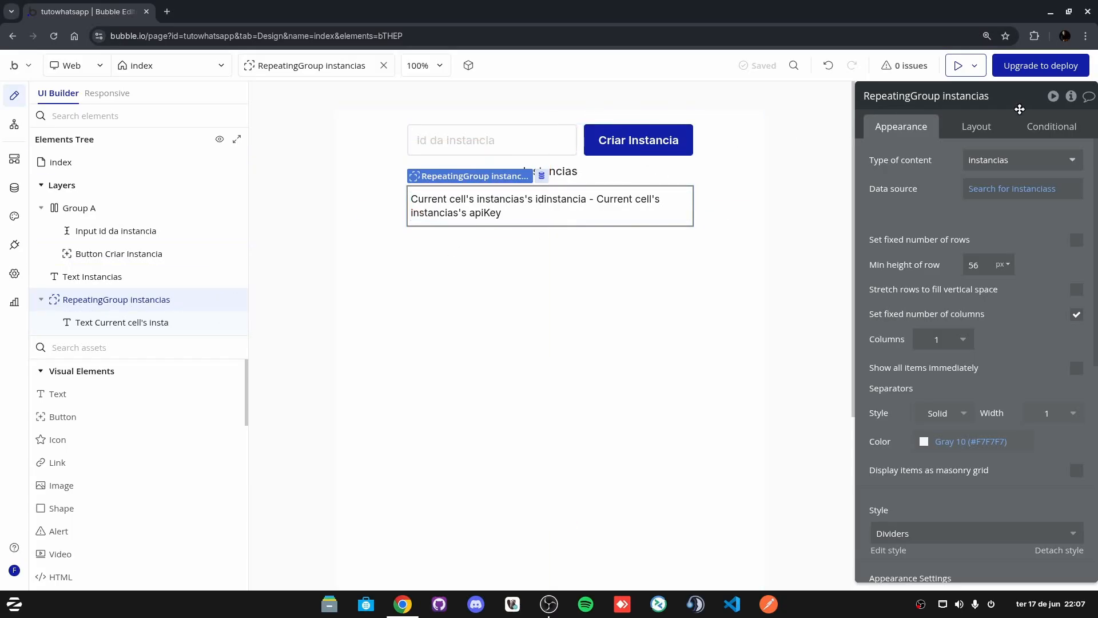
pyautogui.click(958, 66)
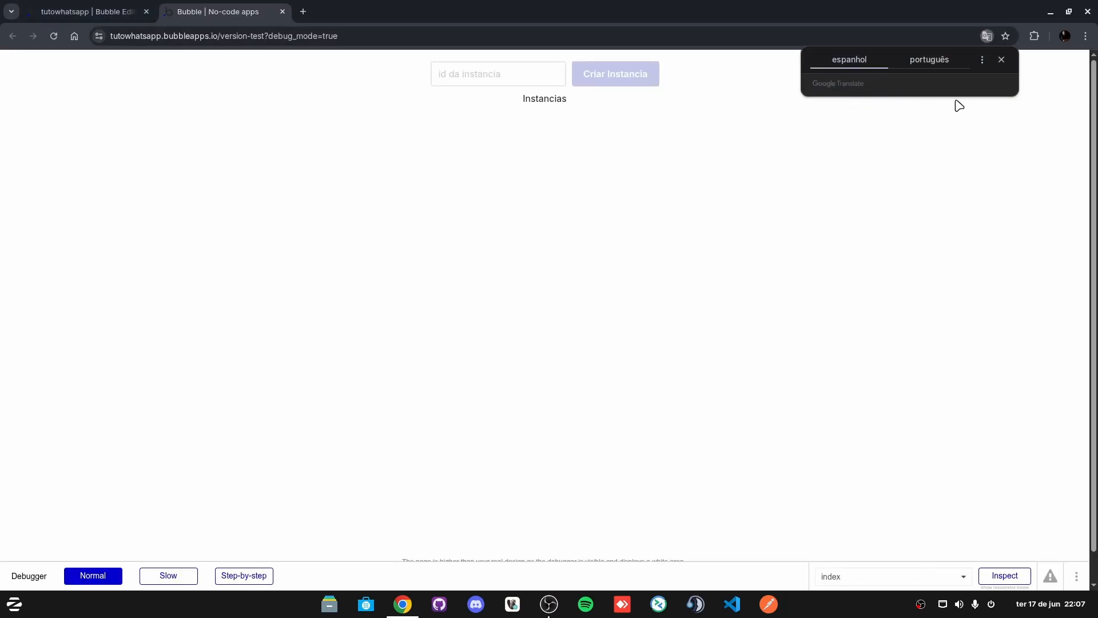
# Step: In the preview, create an instance from the id 55
pyautogui.click(1001, 60)
pyautogui.click(472, 71)
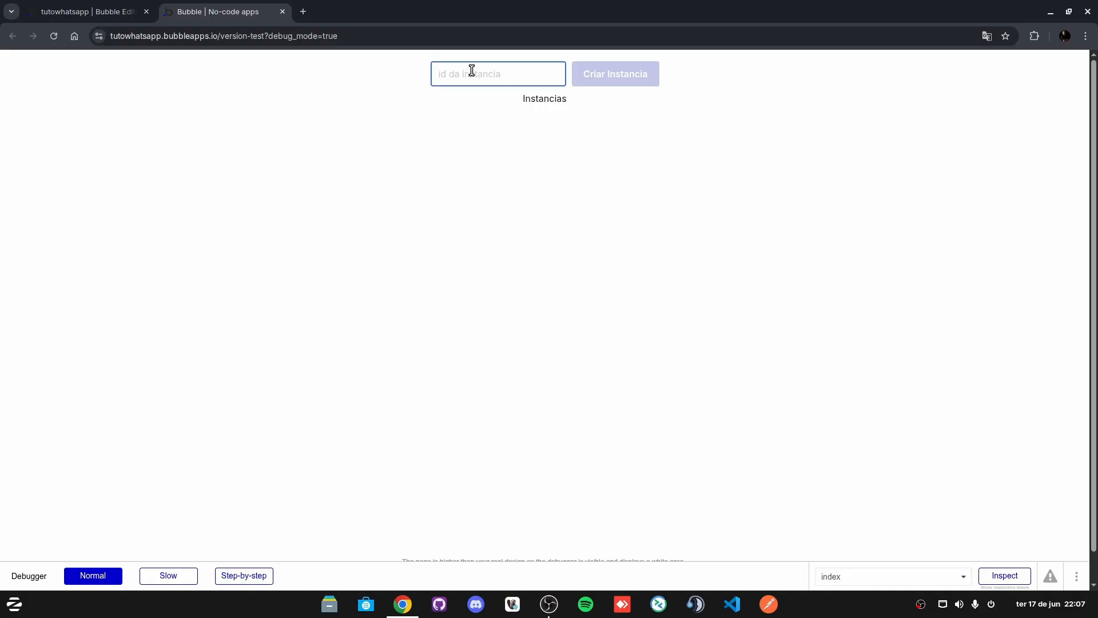
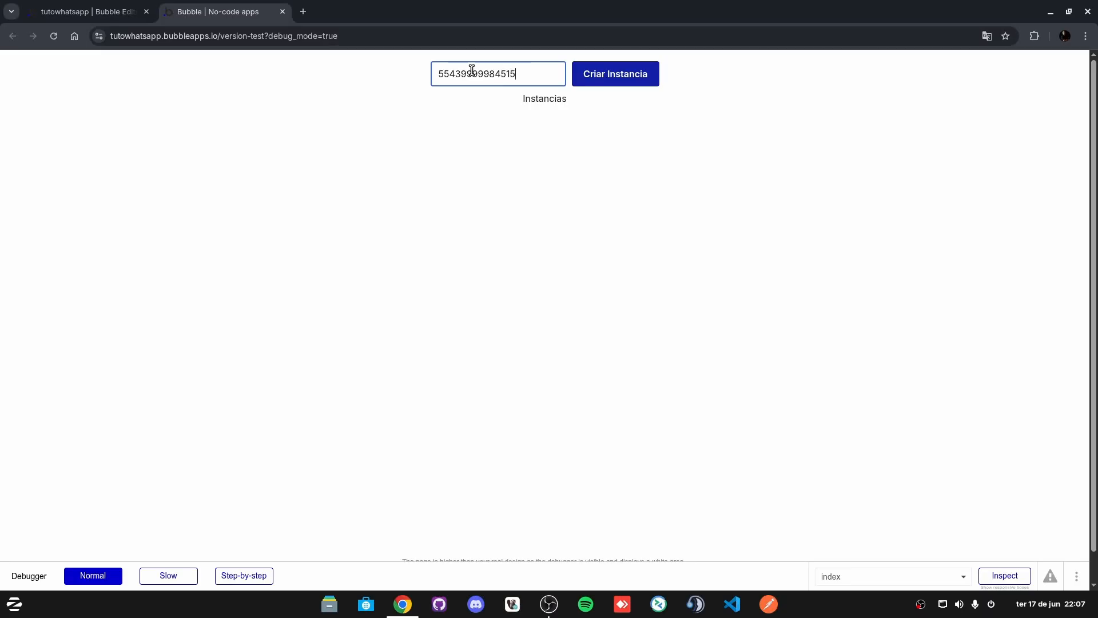
pyautogui.click(614, 76)
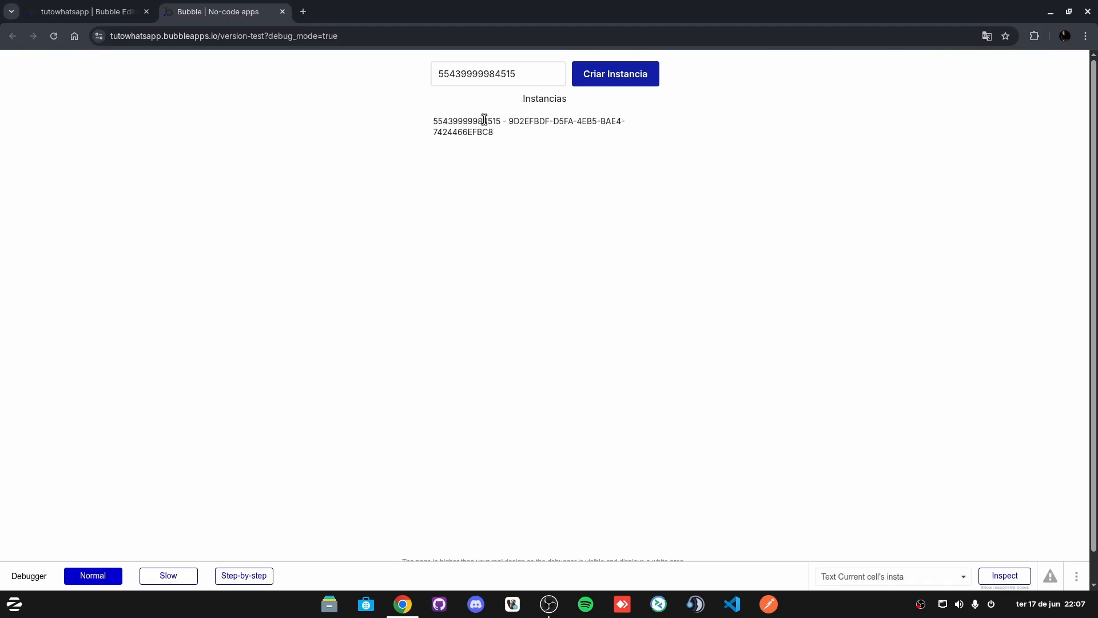
# Step: Select the created instance's ID in the field and list, then return to the editor
pyautogui.moveTo(434, 118); pyautogui.dragTo(537, 139)
pyautogui.click(546, 143)
pyautogui.moveTo(522, 73); pyautogui.dragTo(437, 73)
pyautogui.click(534, 209)
pyautogui.doubleClick(467, 76)
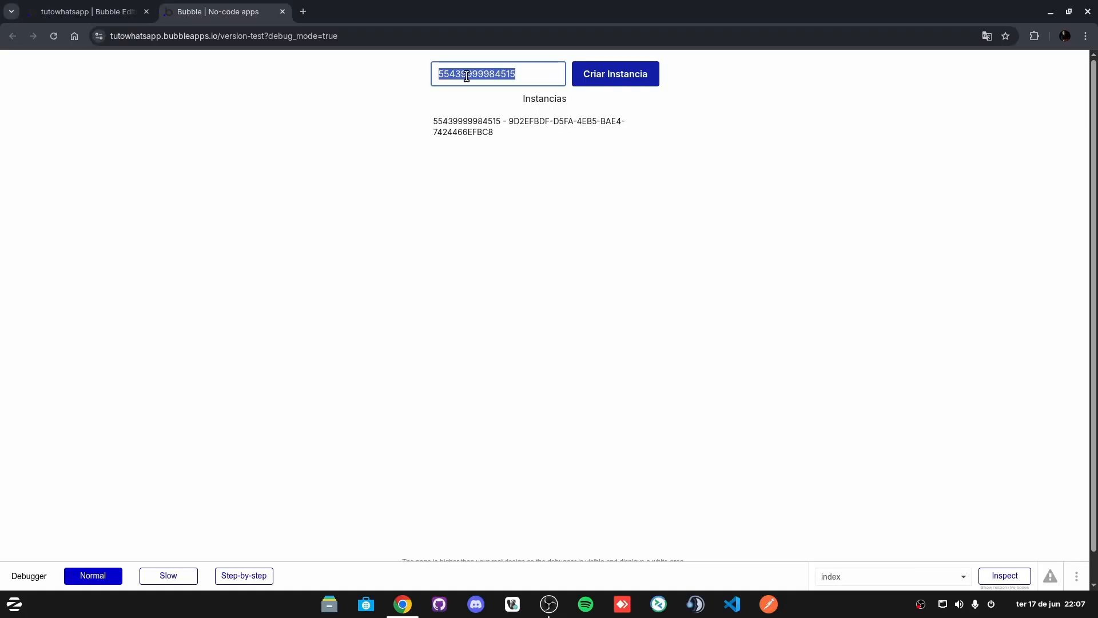
pyautogui.click(462, 73)
pyautogui.moveTo(443, 72); pyautogui.dragTo(514, 74)
pyautogui.click(501, 75)
pyautogui.moveTo(516, 74)
pyautogui.mouseDown()
pyautogui.moveTo(453, 73)
pyautogui.moveTo(512, 72)
pyautogui.mouseUp()
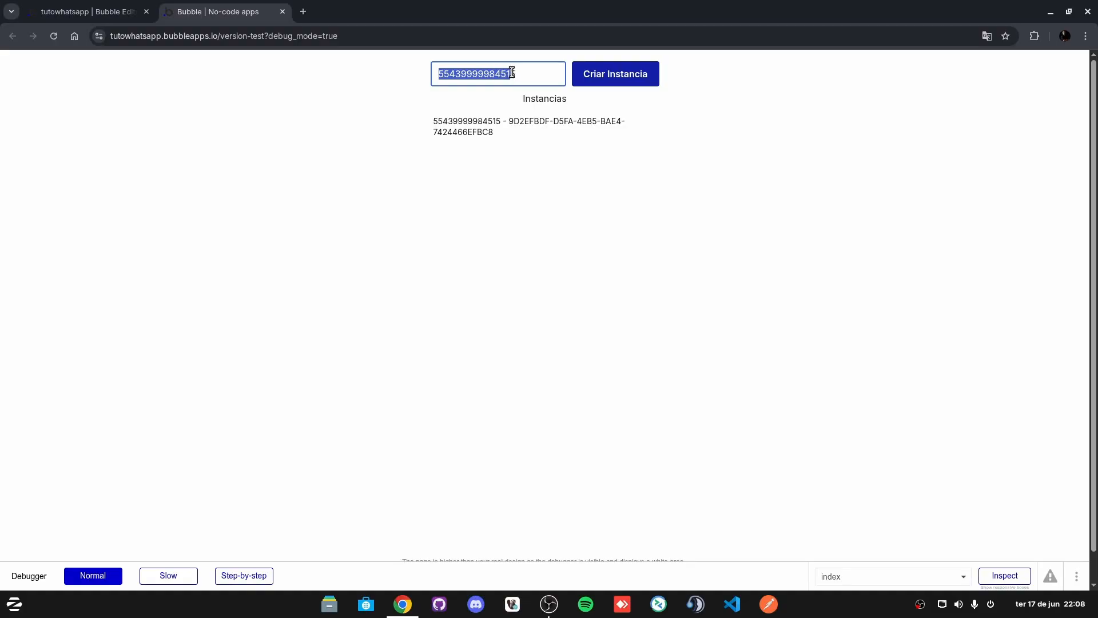
pyautogui.click(522, 184)
pyautogui.click(454, 72)
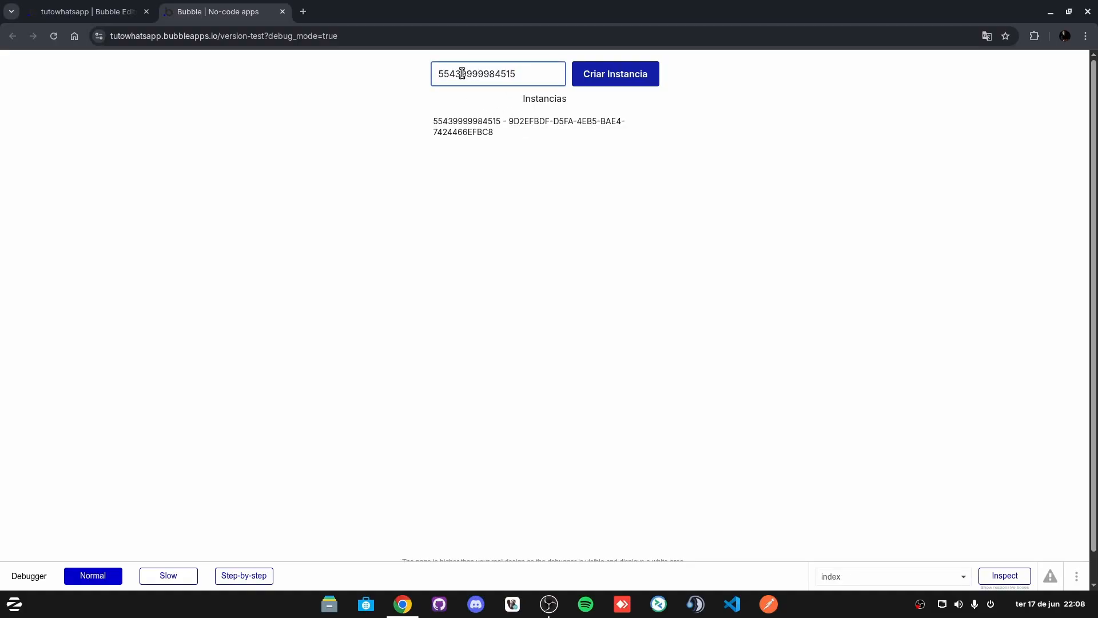
pyautogui.moveTo(517, 74); pyautogui.dragTo(438, 74)
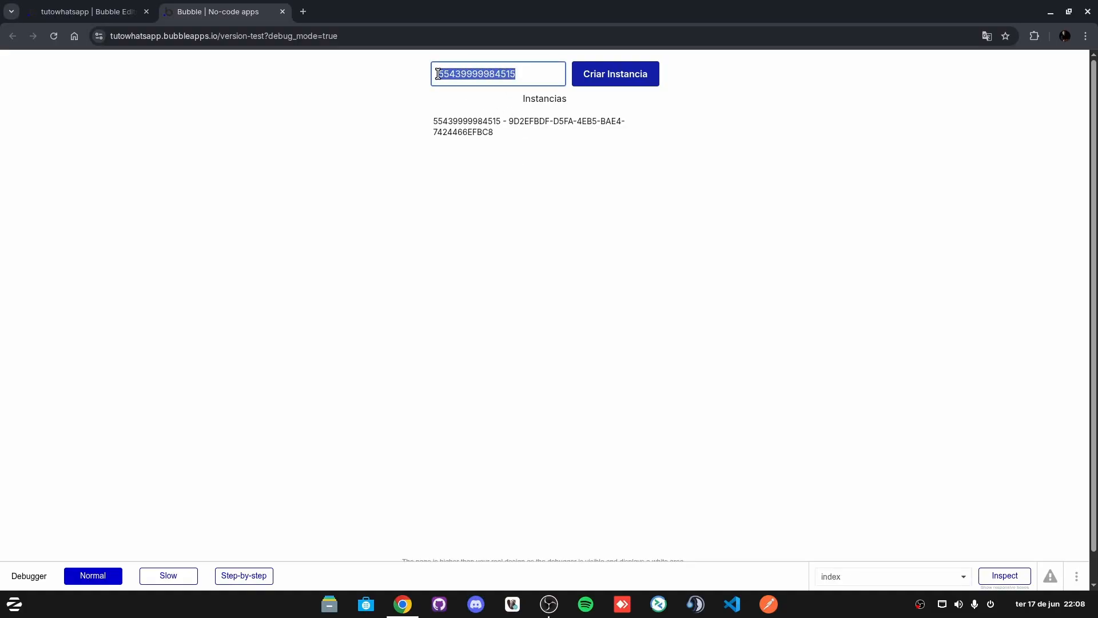
pyautogui.click(435, 119)
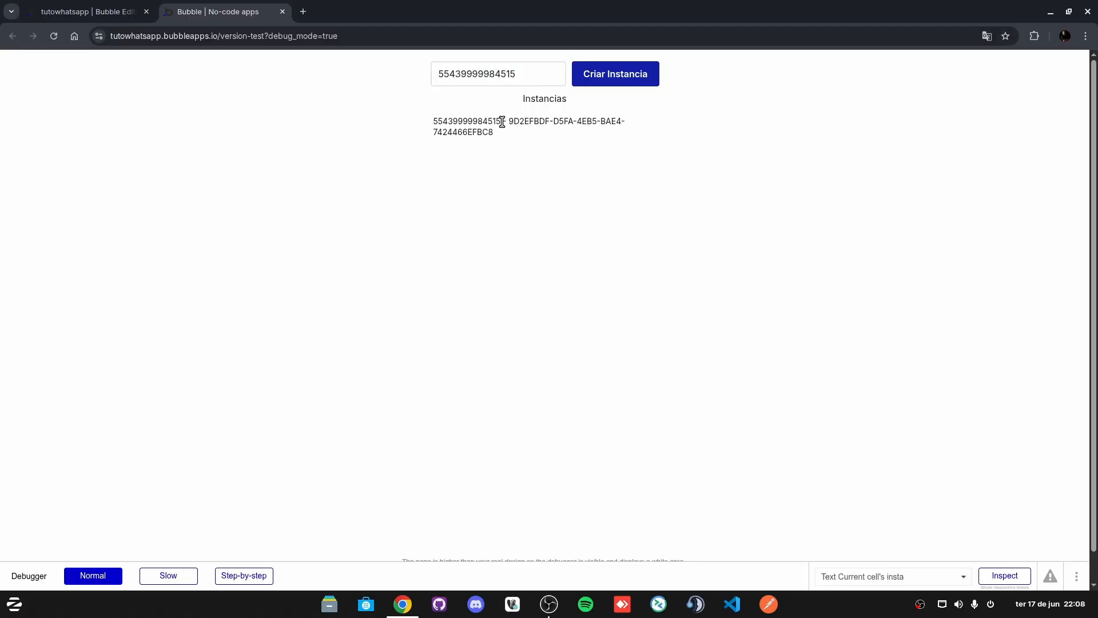
pyautogui.moveTo(502, 122); pyautogui.dragTo(436, 120)
pyautogui.moveTo(513, 122); pyautogui.dragTo(513, 140)
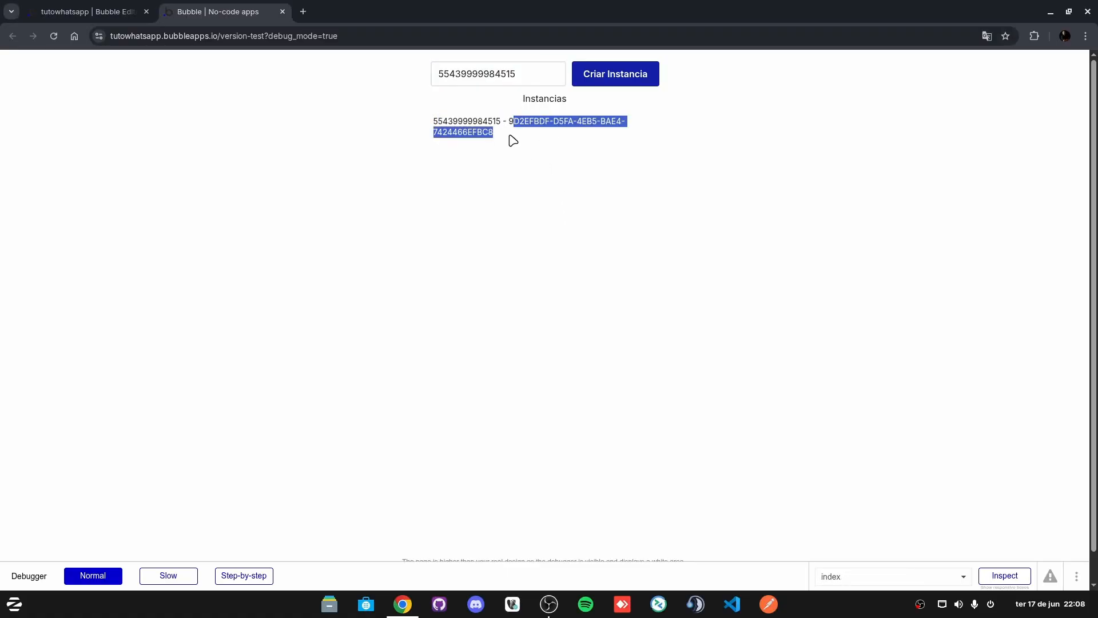
pyautogui.click(108, 11)
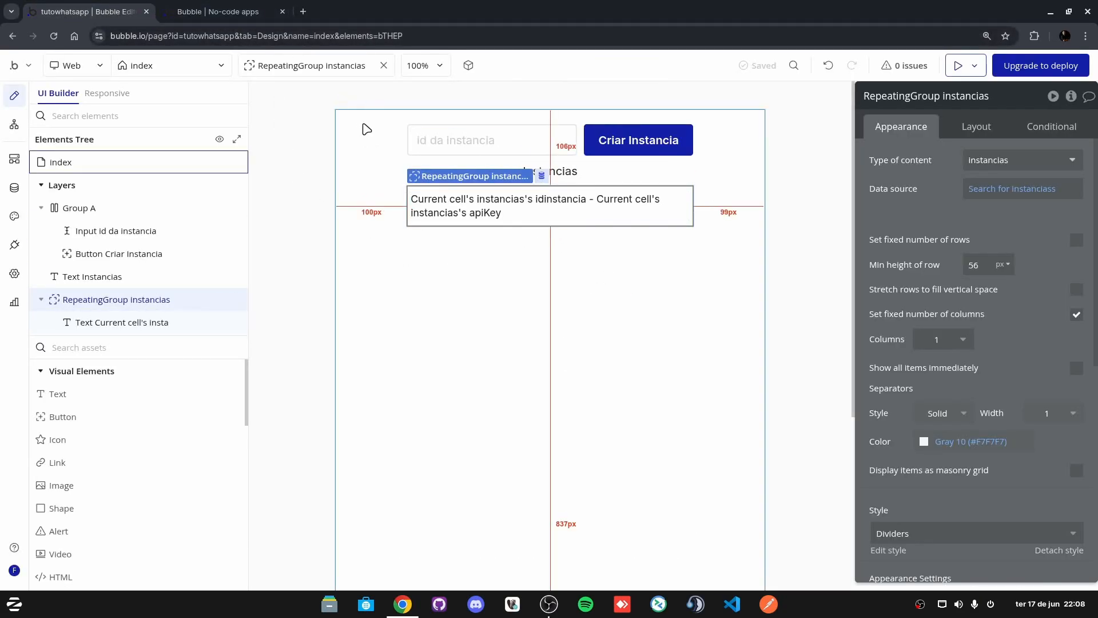
# Step: Select the instancias repeating group, its row's id text and the ler QR Code button
pyautogui.click(463, 288)
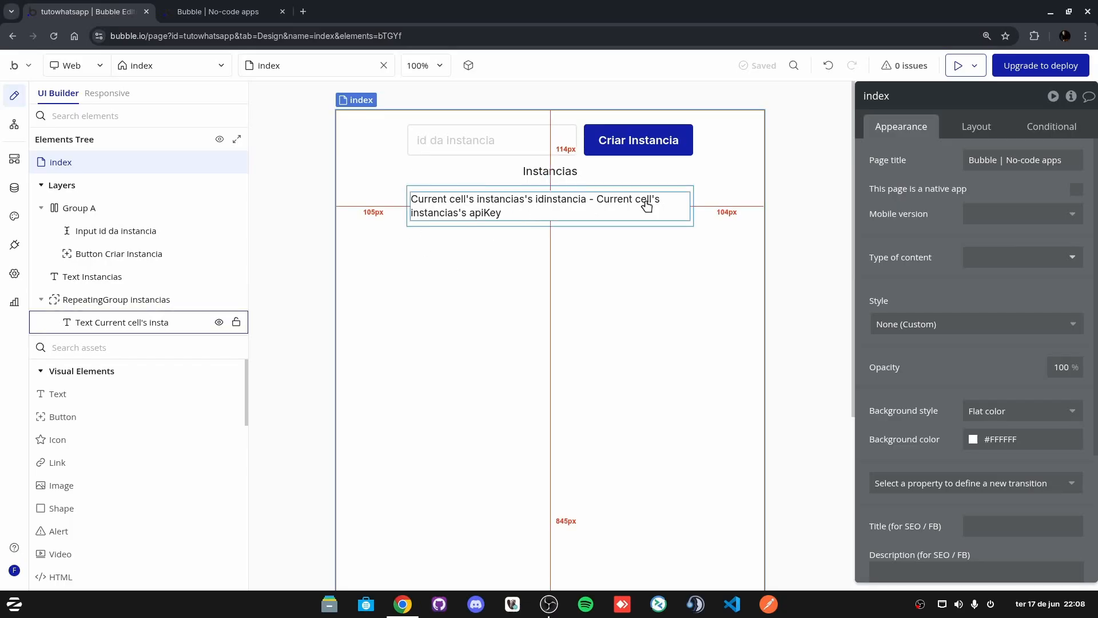
pyautogui.click(654, 187)
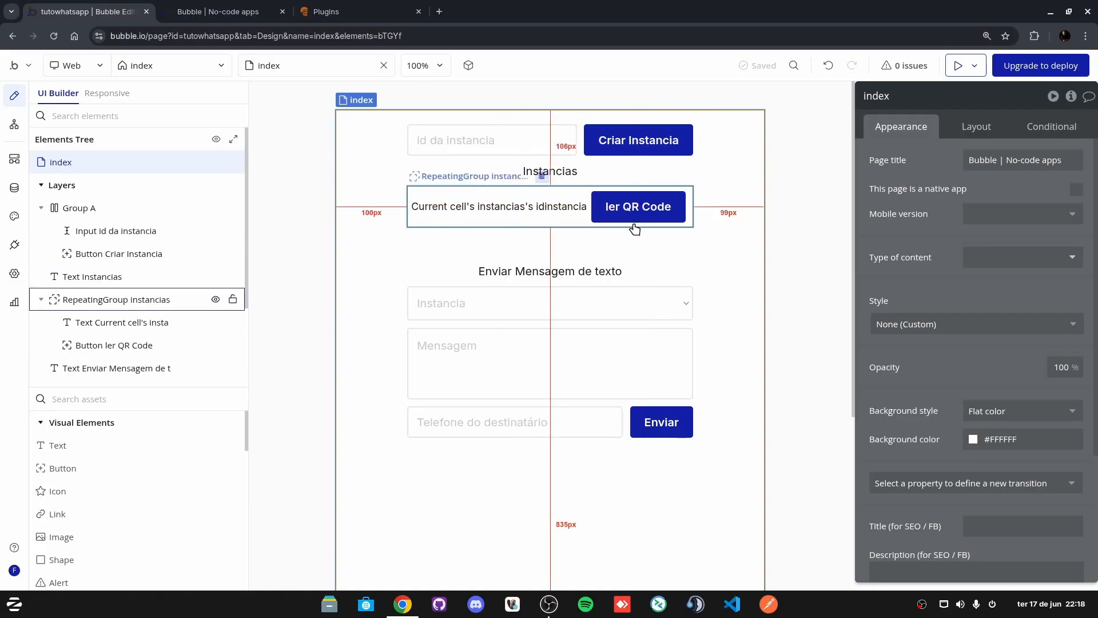
pyautogui.click(571, 192)
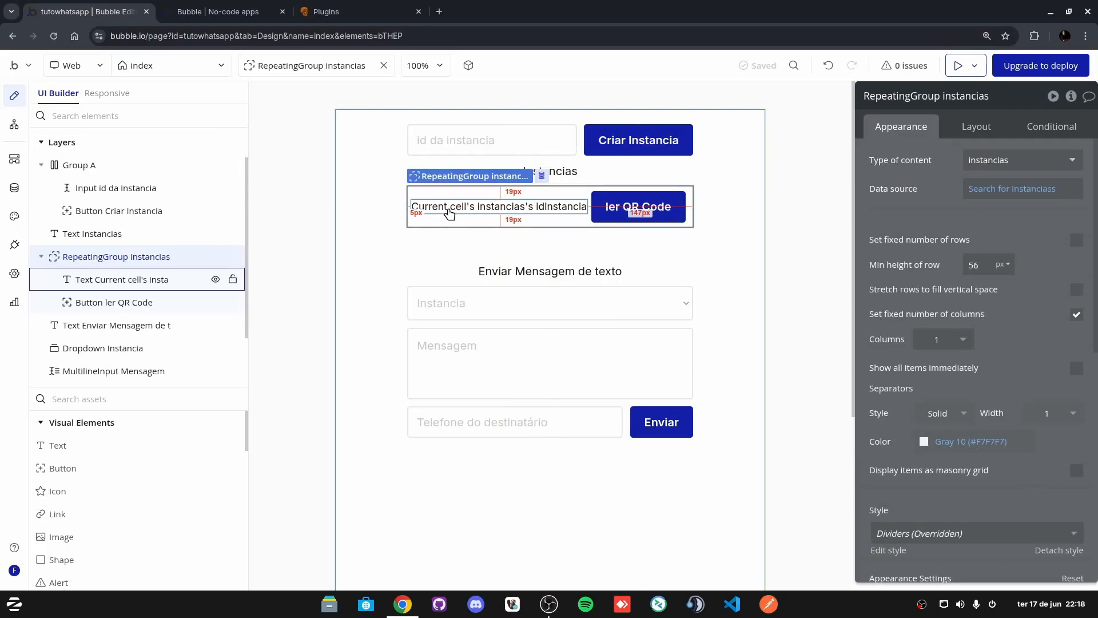
pyautogui.click(449, 211)
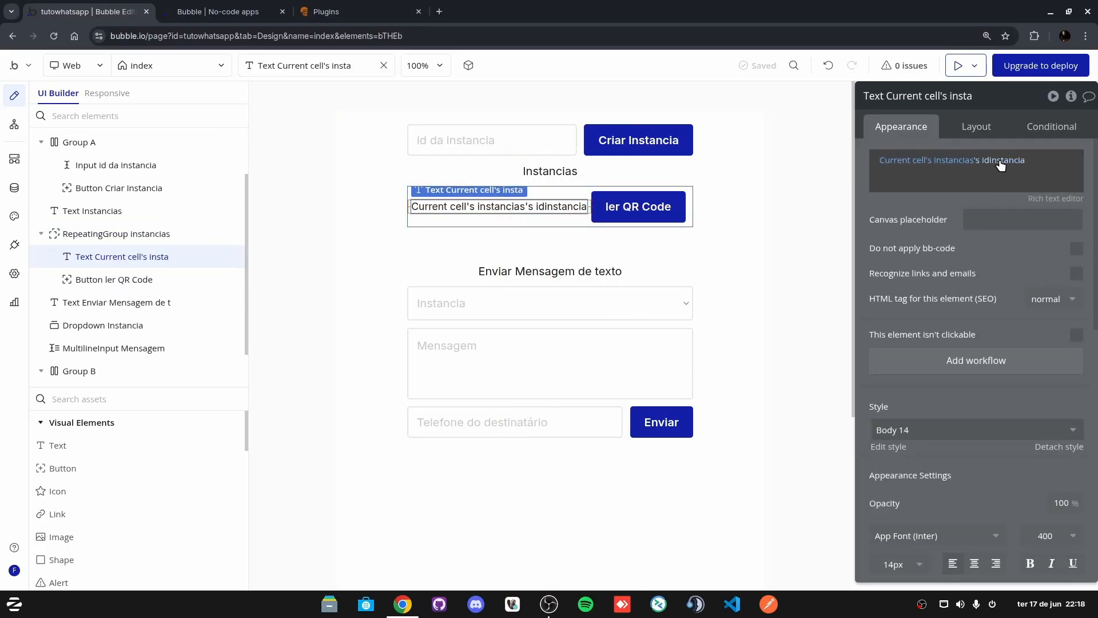
pyautogui.click(544, 206)
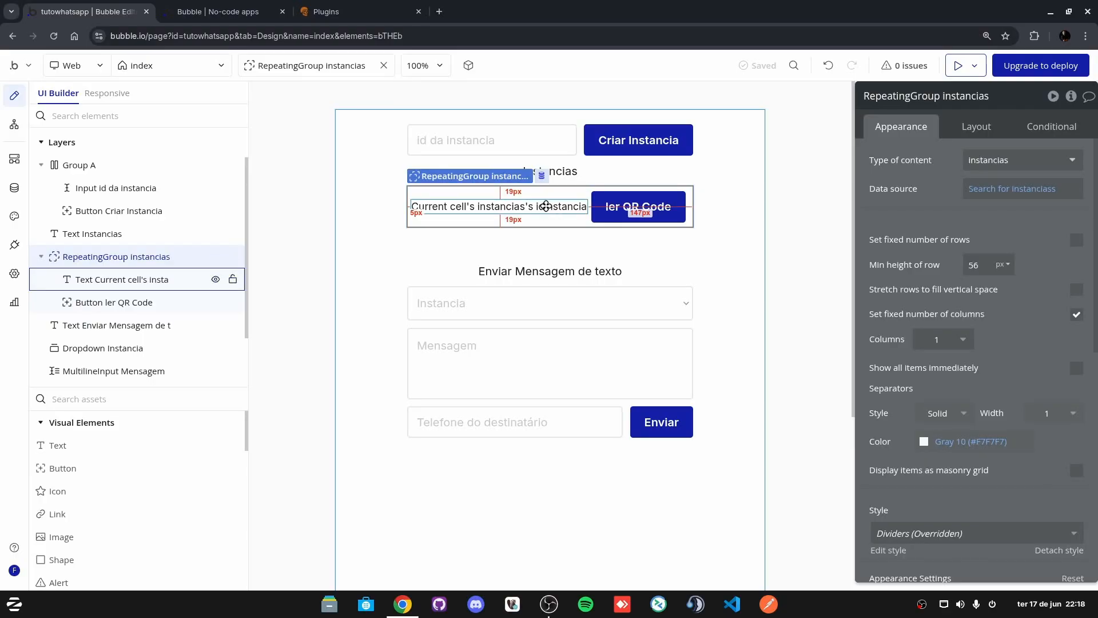
pyautogui.click(546, 206)
pyautogui.click(664, 199)
pyautogui.click(655, 210)
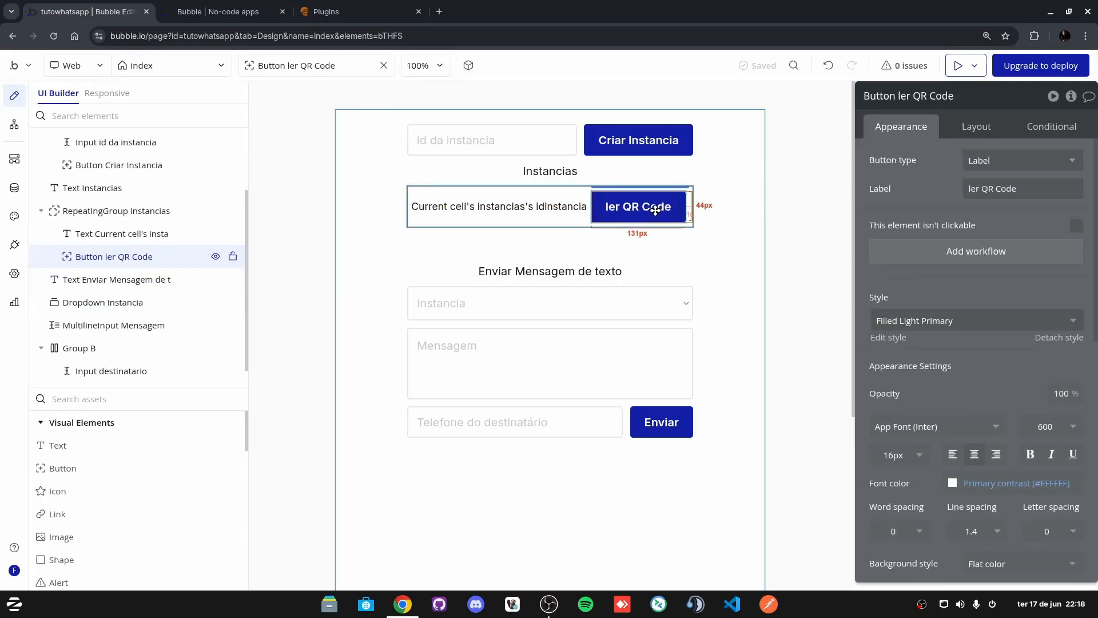
pyautogui.click(565, 191)
pyautogui.click(642, 210)
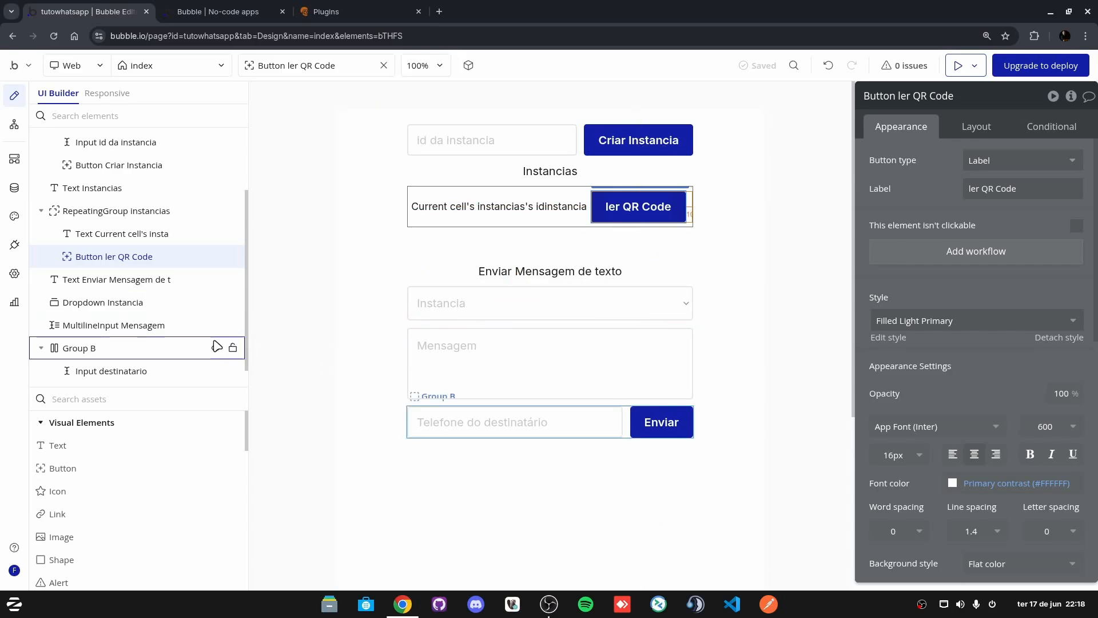
# Step: Reselect the repeating group and search the elements palette for 'pop'
pyautogui.scroll(3, 216, 346)
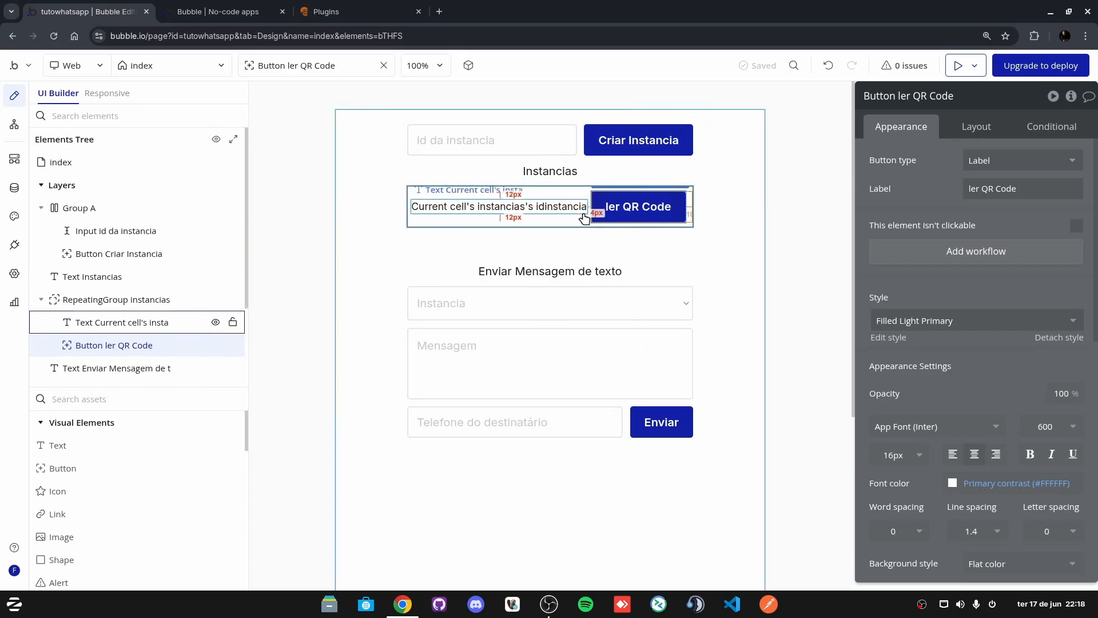
pyautogui.click(689, 215)
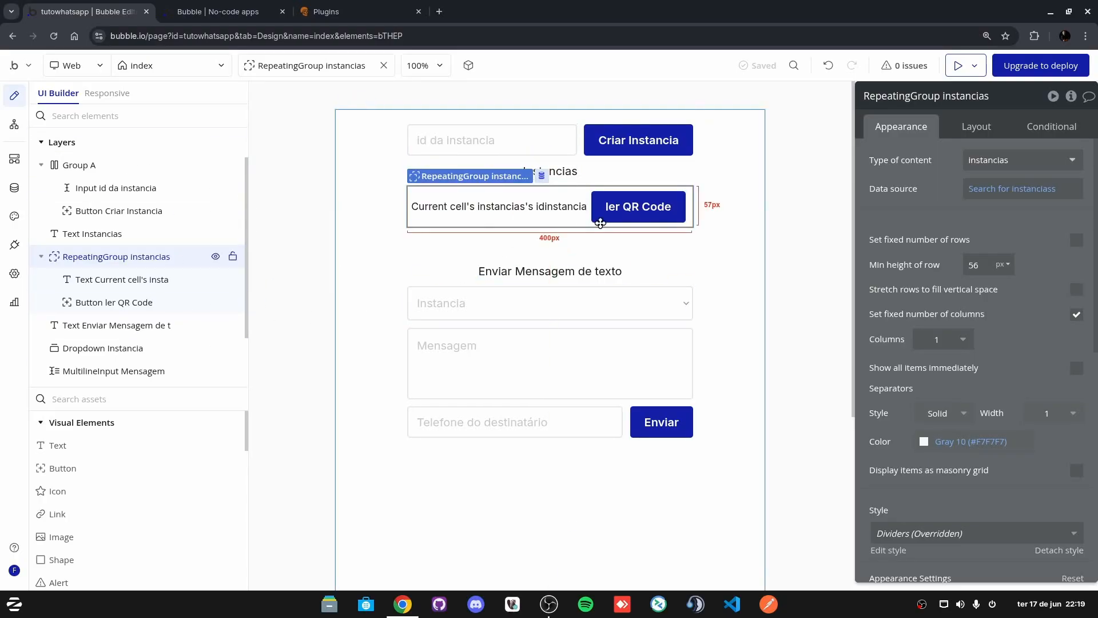
pyautogui.click(144, 116)
pyautogui.write('pop')
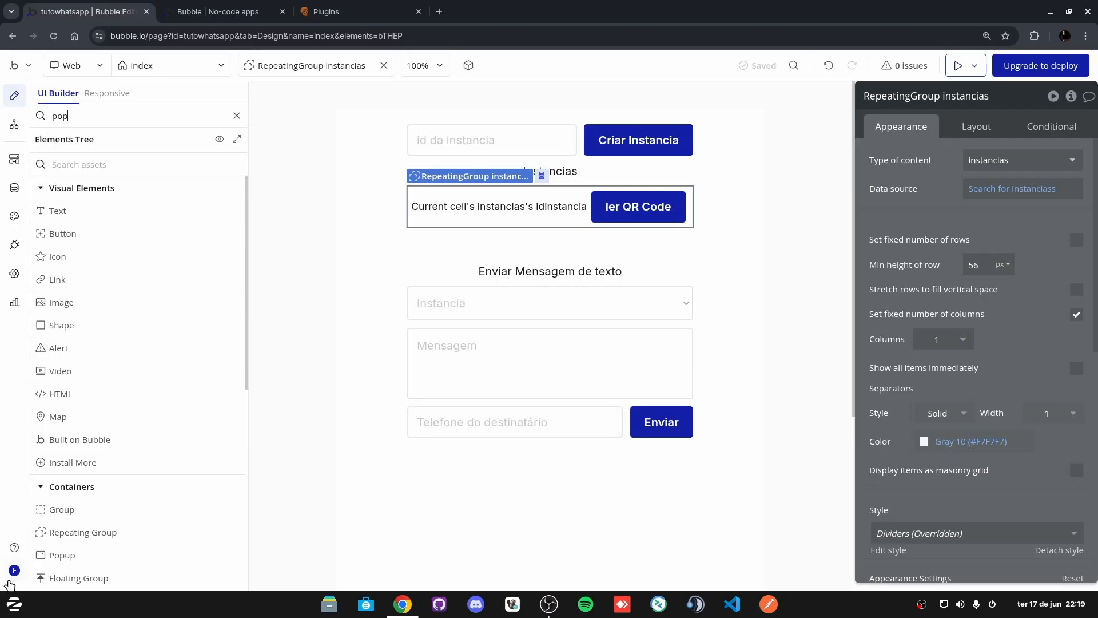
# Step: Place Popup A on the page with its content type set to image
pyautogui.click(63, 555)
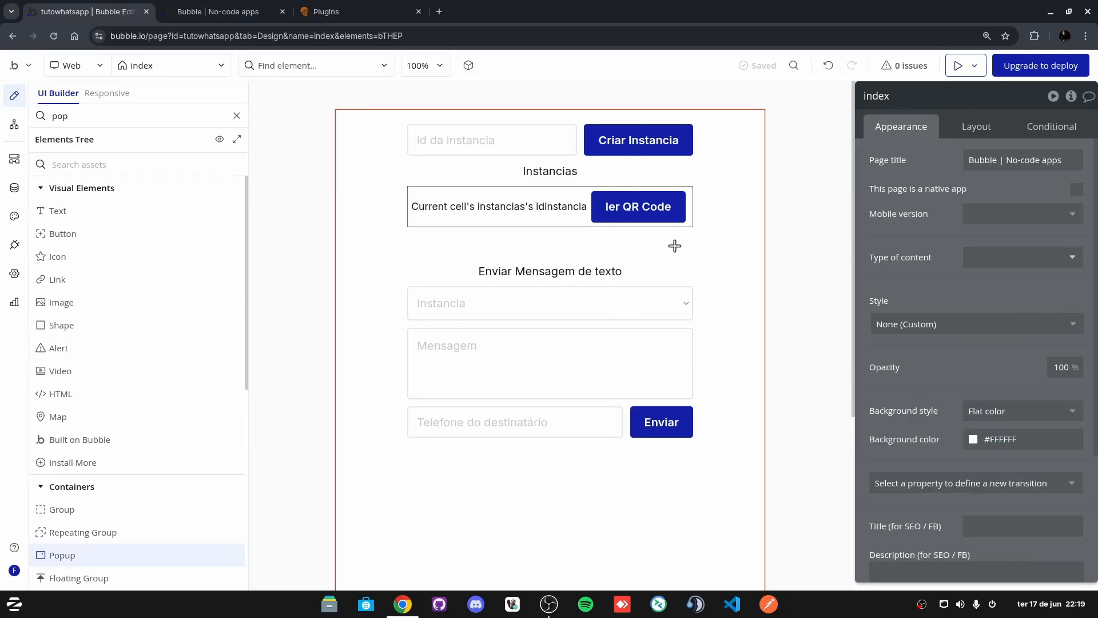
pyautogui.click(532, 237)
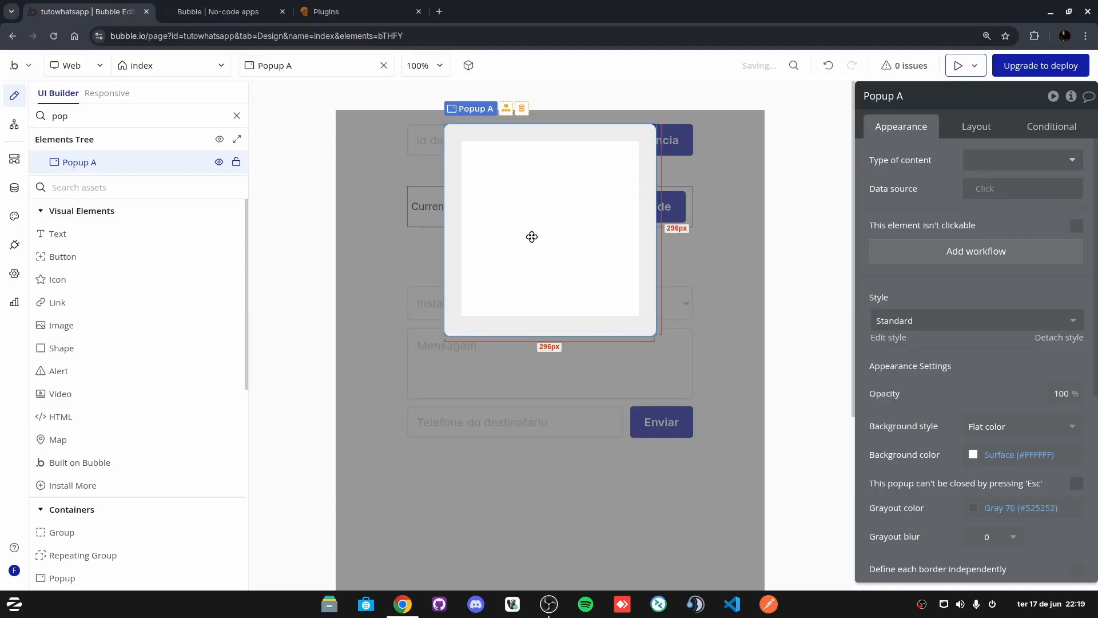
pyautogui.click(938, 99)
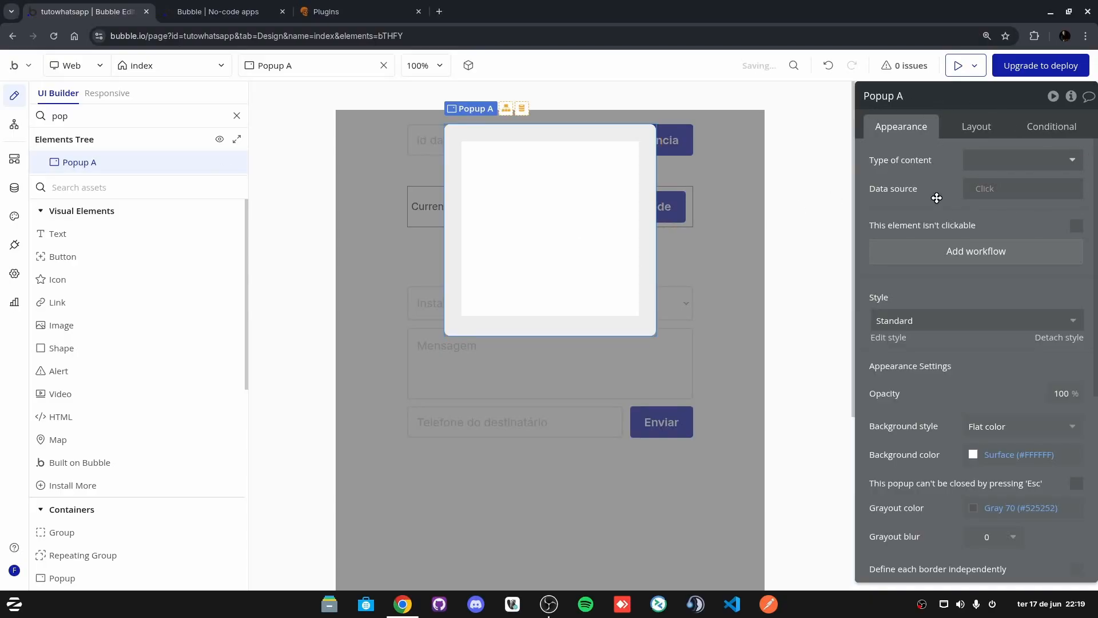
pyautogui.click(1018, 160)
pyautogui.click(1035, 194)
pyautogui.click(1013, 162)
pyautogui.click(1011, 163)
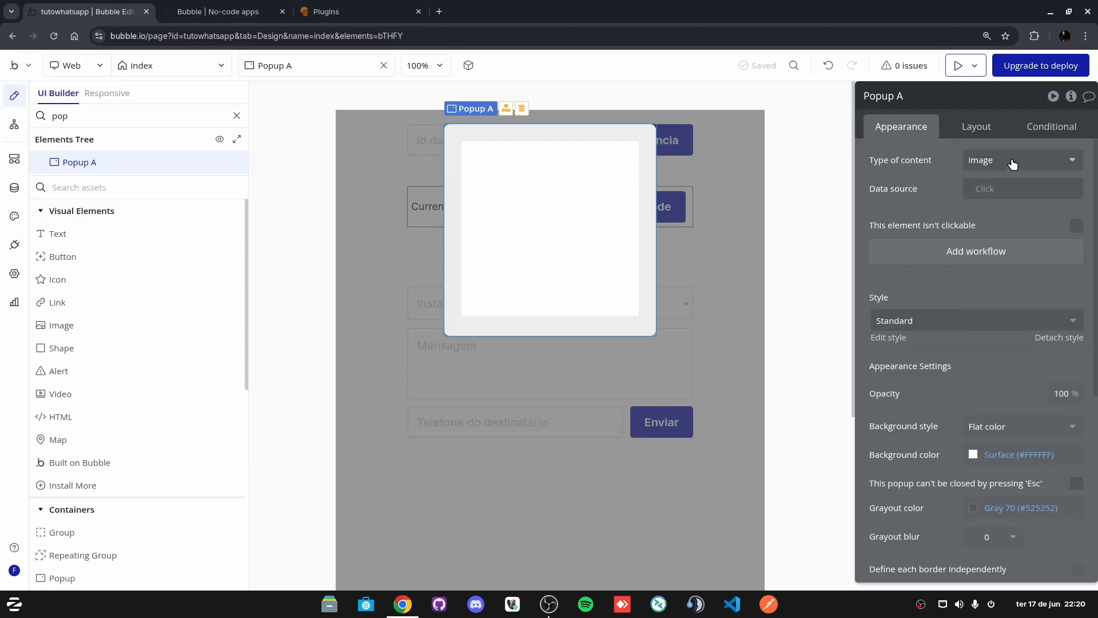
pyautogui.click(1011, 163)
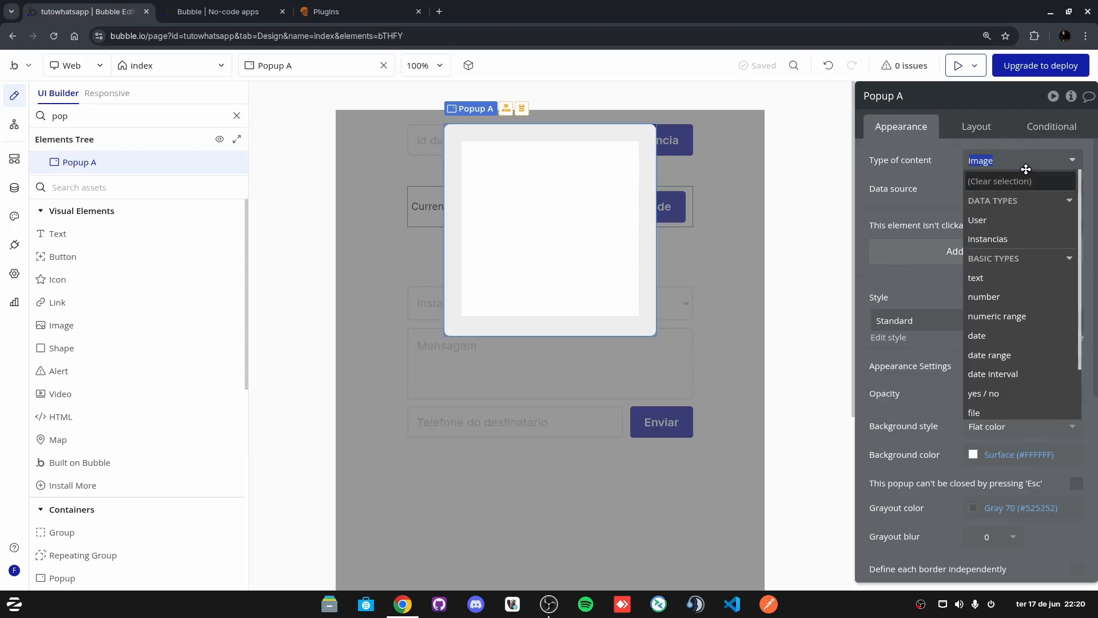
pyautogui.click(934, 179)
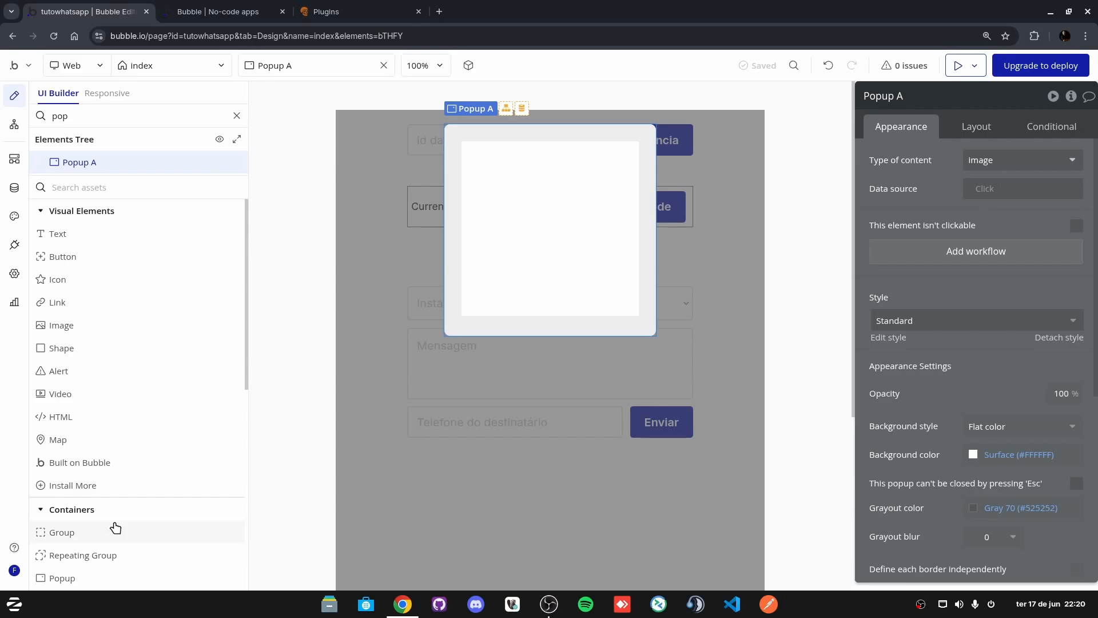
# Step: Search 'ima' and place an Image element inside Popup A
pyautogui.write('imag')
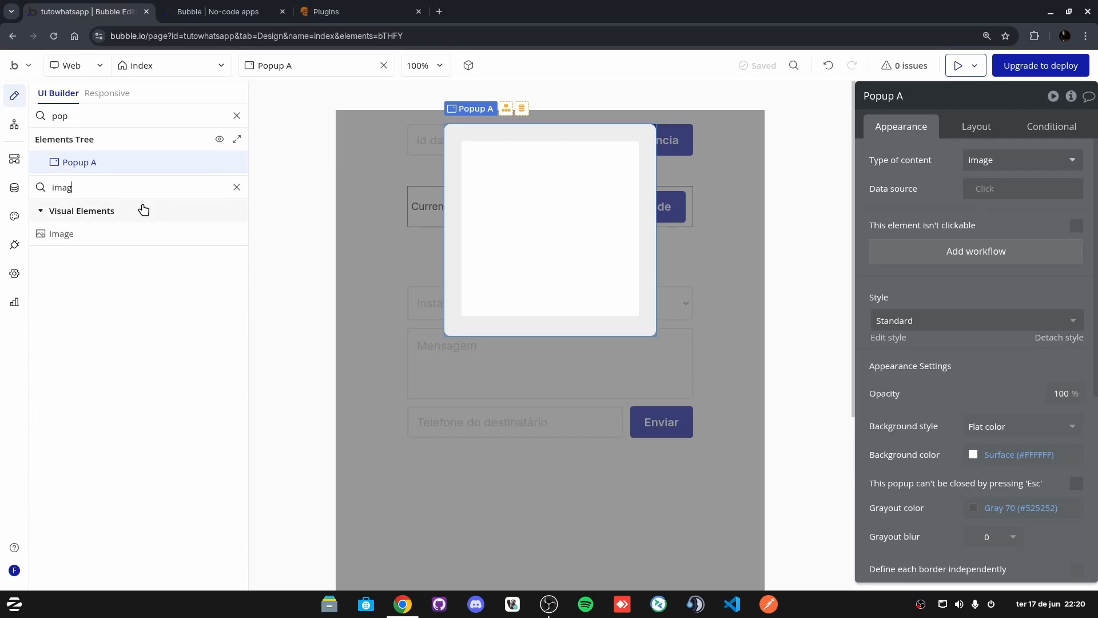
pyautogui.click(98, 233)
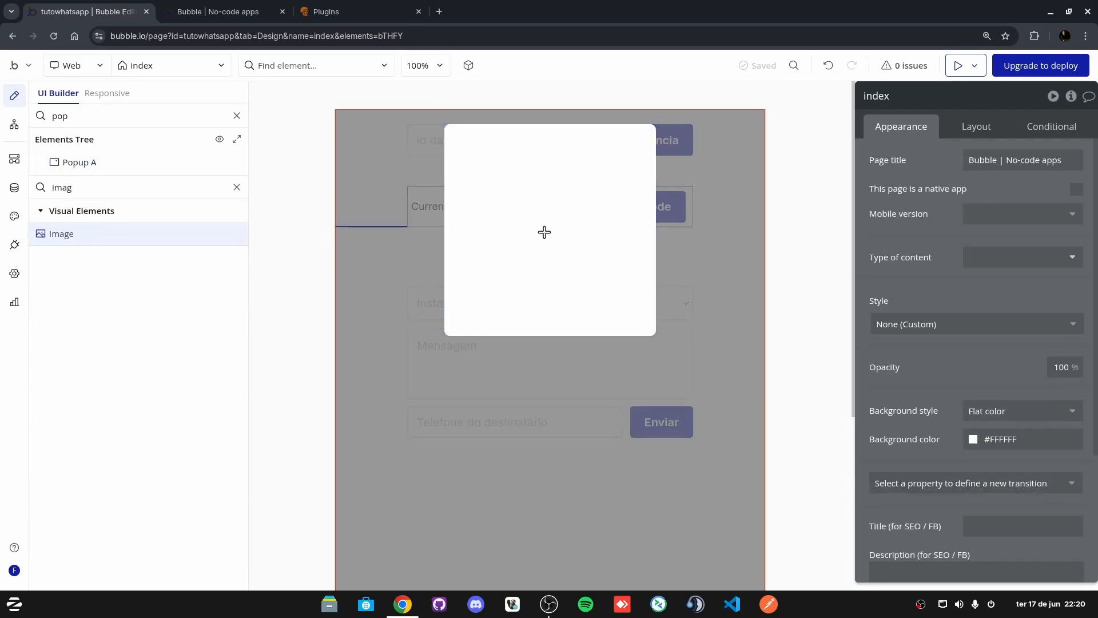
pyautogui.click(537, 181)
# Step: Make Image A a fixed square that keeps its aspect ratio
pyautogui.click(589, 326)
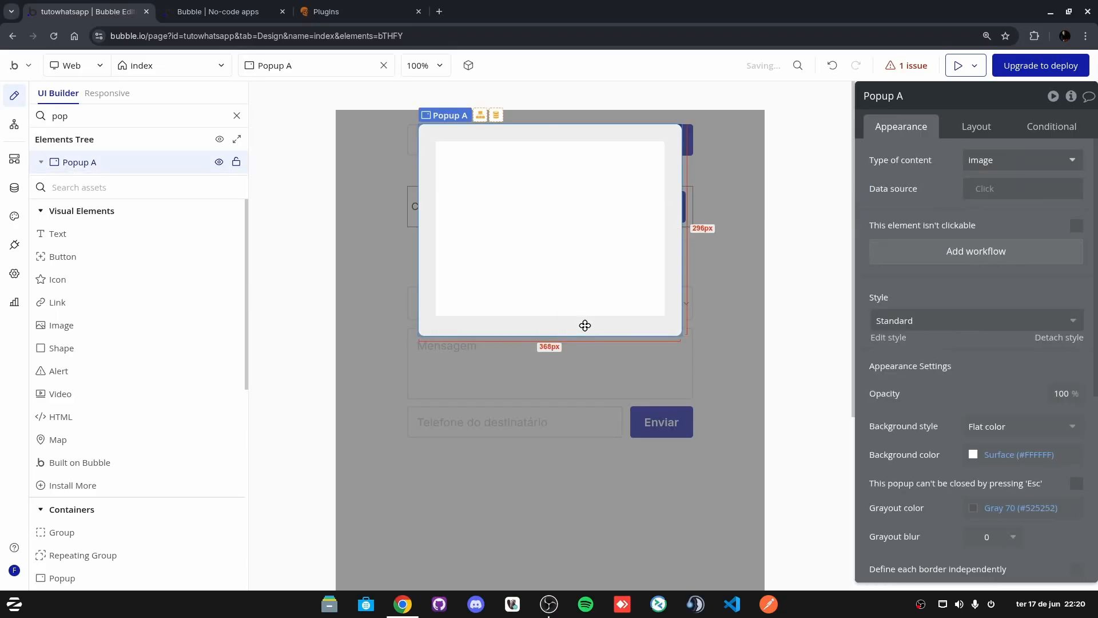
pyautogui.click(591, 248)
pyautogui.click(976, 125)
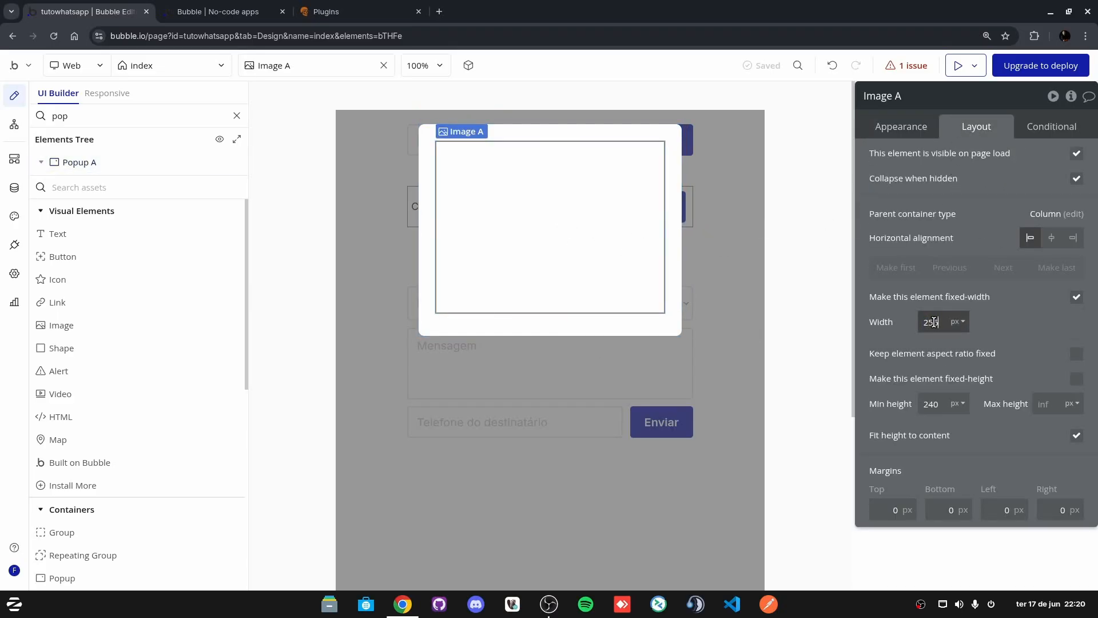
pyautogui.click(1076, 353)
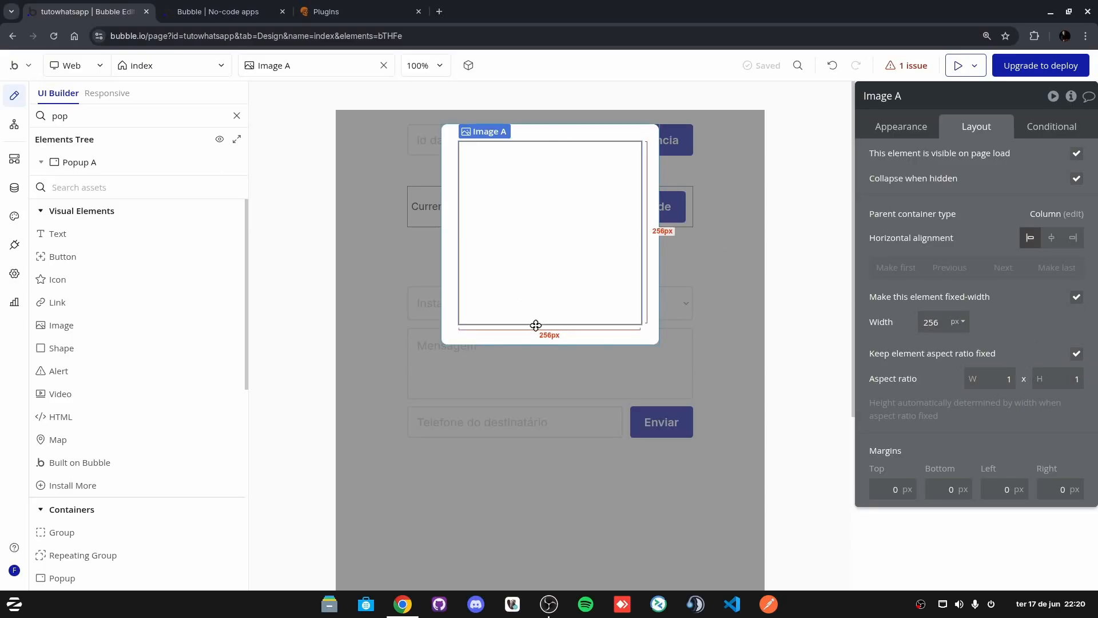
# Step: Set Image A's dynamic image to Parent group's image
pyautogui.click(568, 334)
pyautogui.click(549, 320)
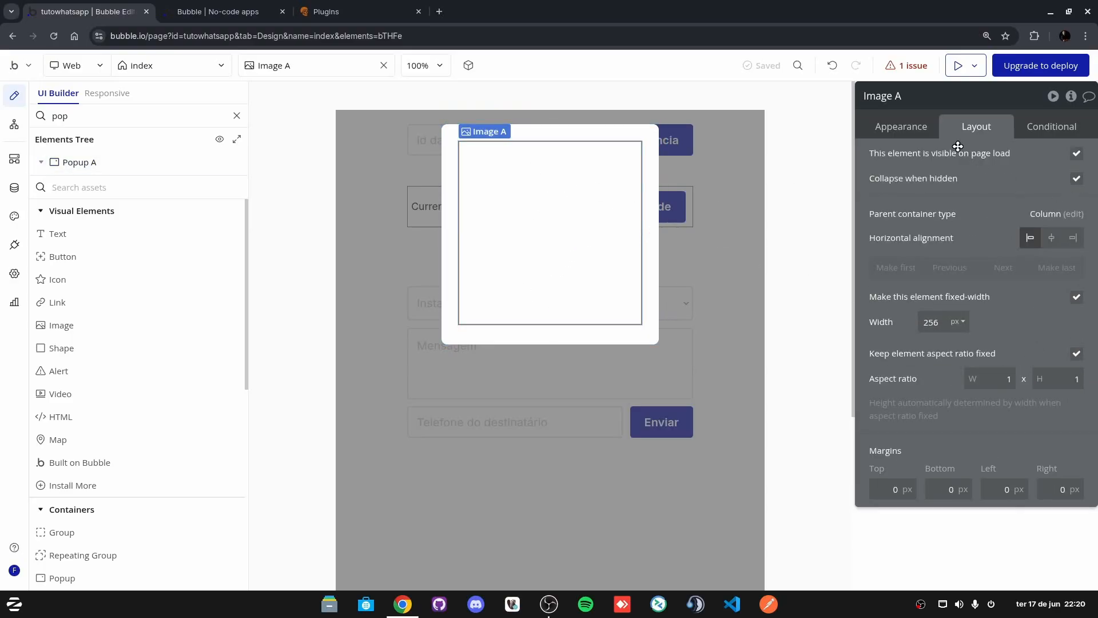
pyautogui.click(909, 126)
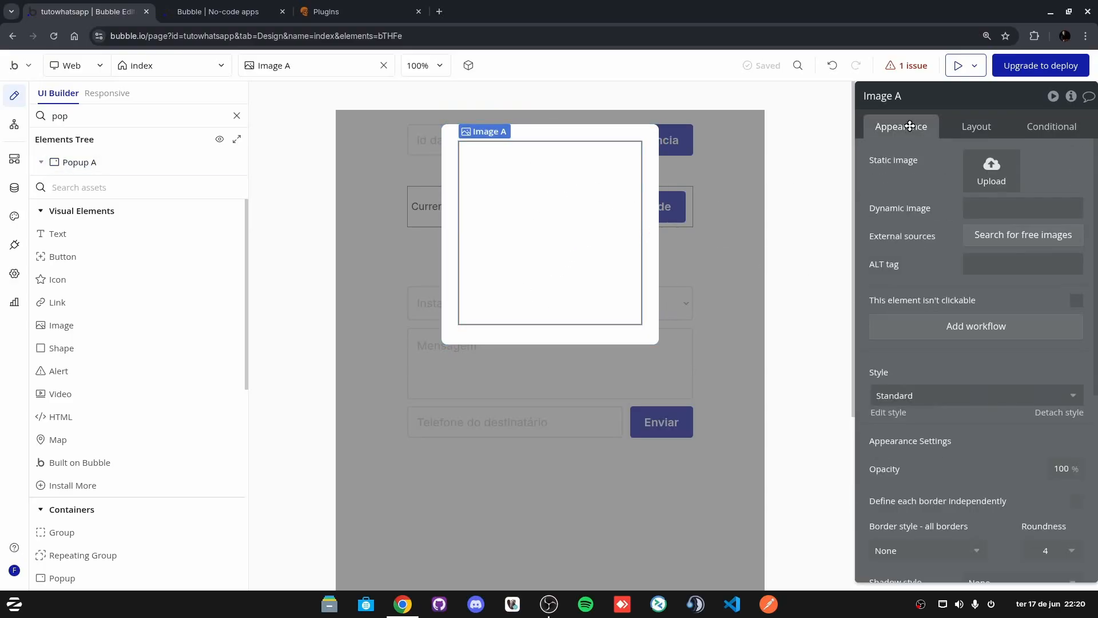
pyautogui.click(973, 209)
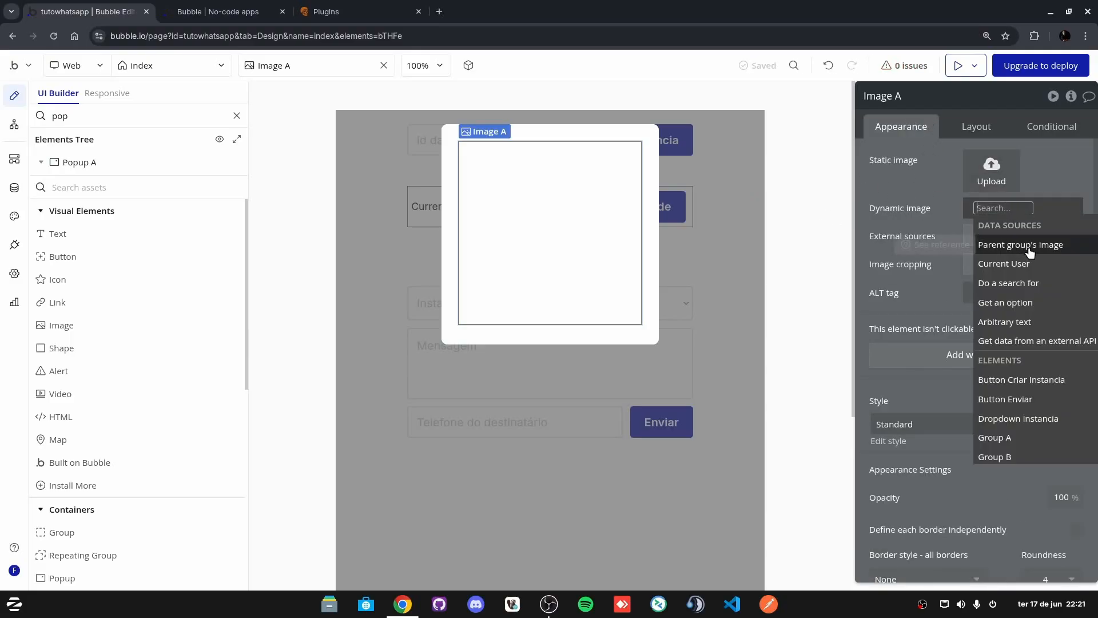
pyautogui.click(1027, 252)
pyautogui.click(895, 196)
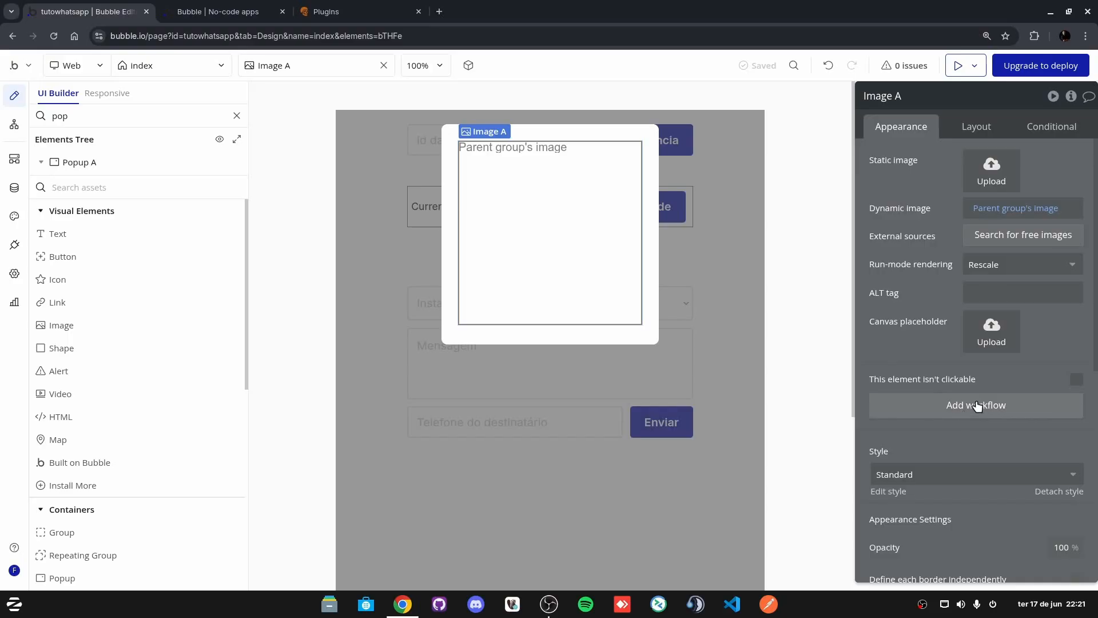
# Step: Close Popup A and create a click workflow for the ler QR Code button
pyautogui.click(580, 136)
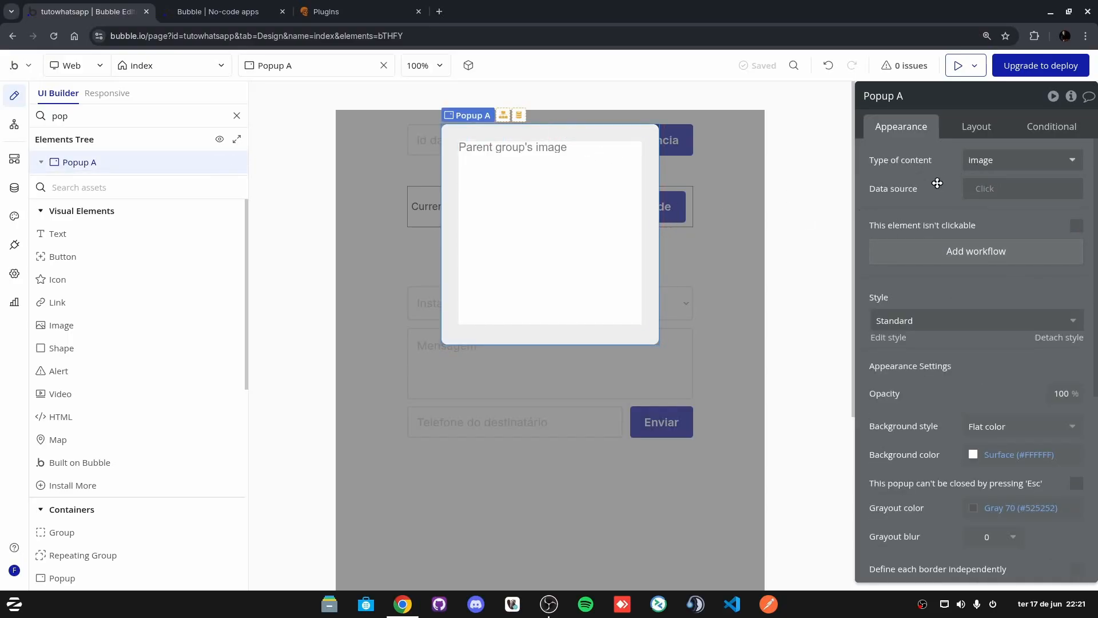
pyautogui.click(726, 247)
pyautogui.click(684, 223)
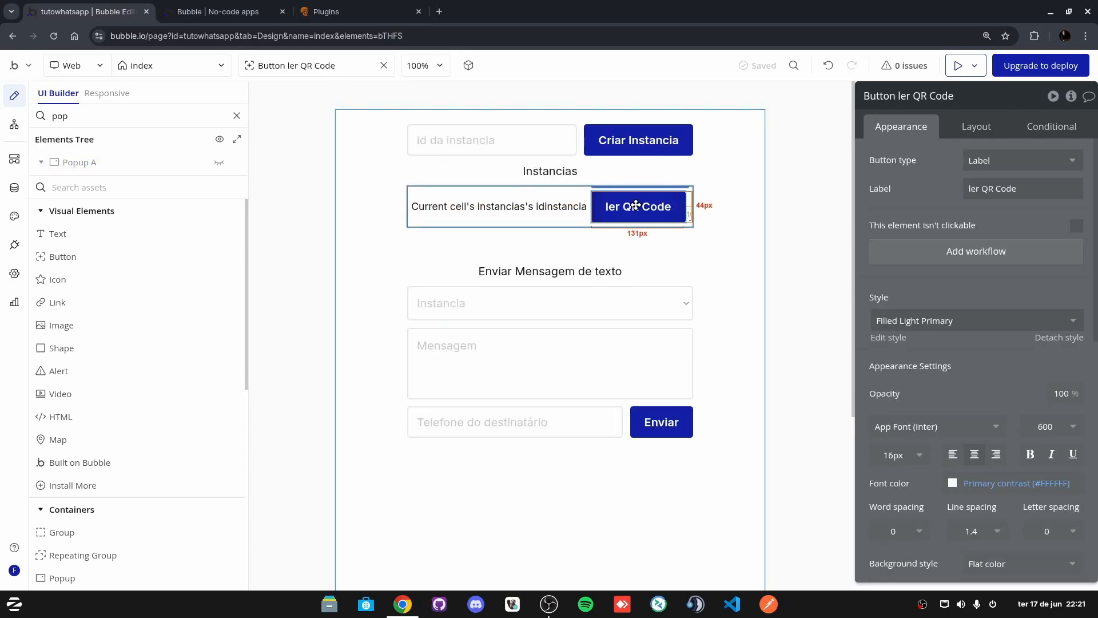
pyautogui.click(959, 252)
# Step: Add the Whatsapp API - Conectar Instancia action with instancia set to Current cell's instancias idInstancia
pyautogui.click(657, 186)
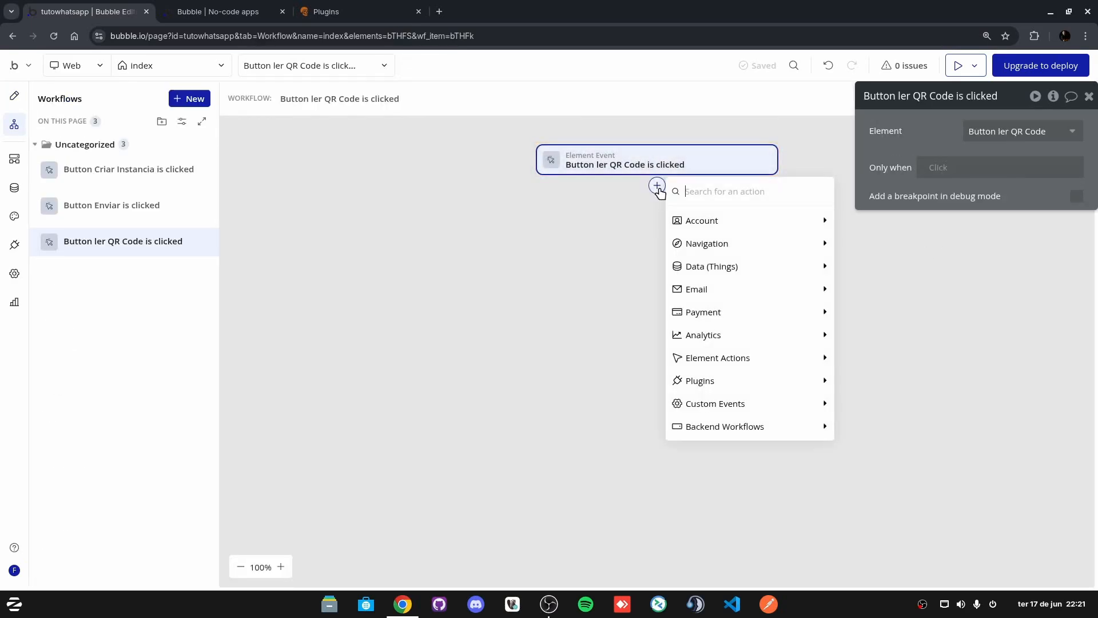
pyautogui.write('what')
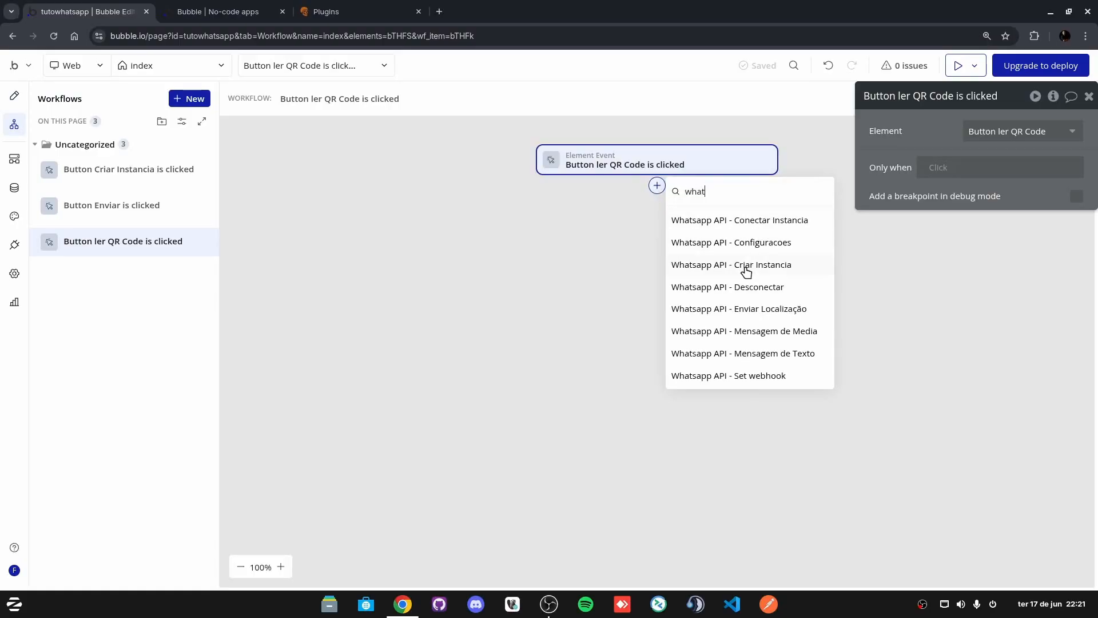
pyautogui.click(759, 223)
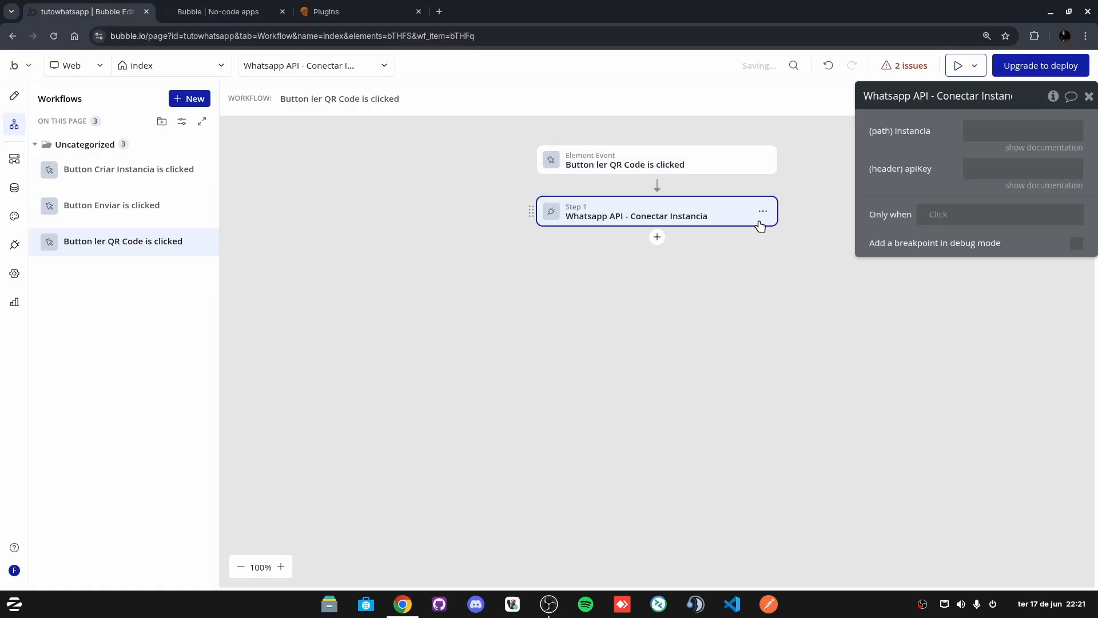
pyautogui.click(986, 130)
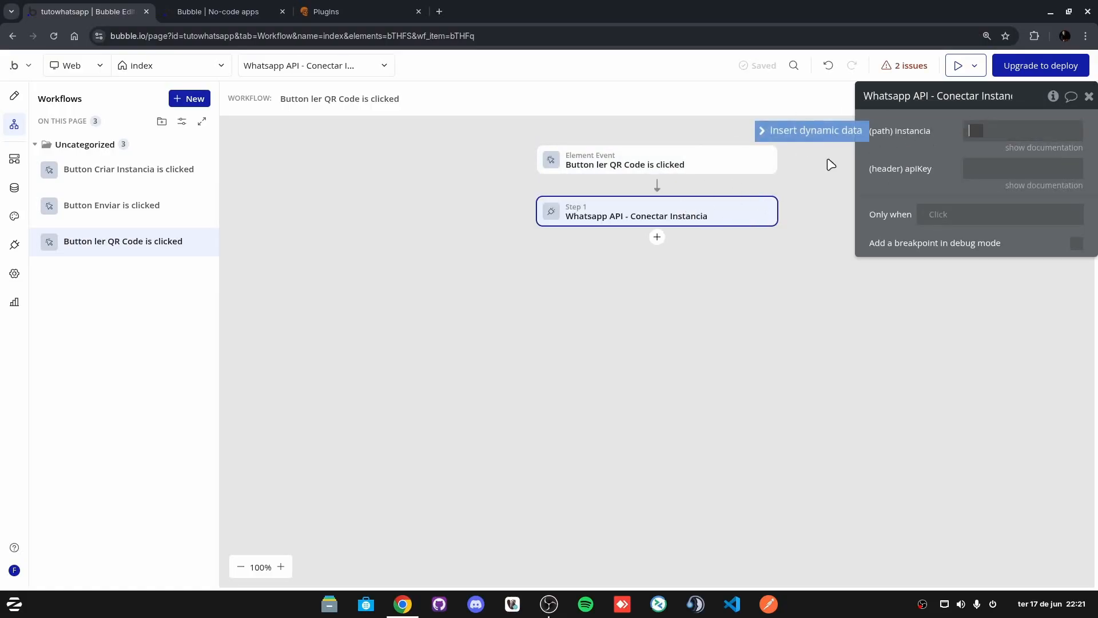
pyautogui.click(812, 132)
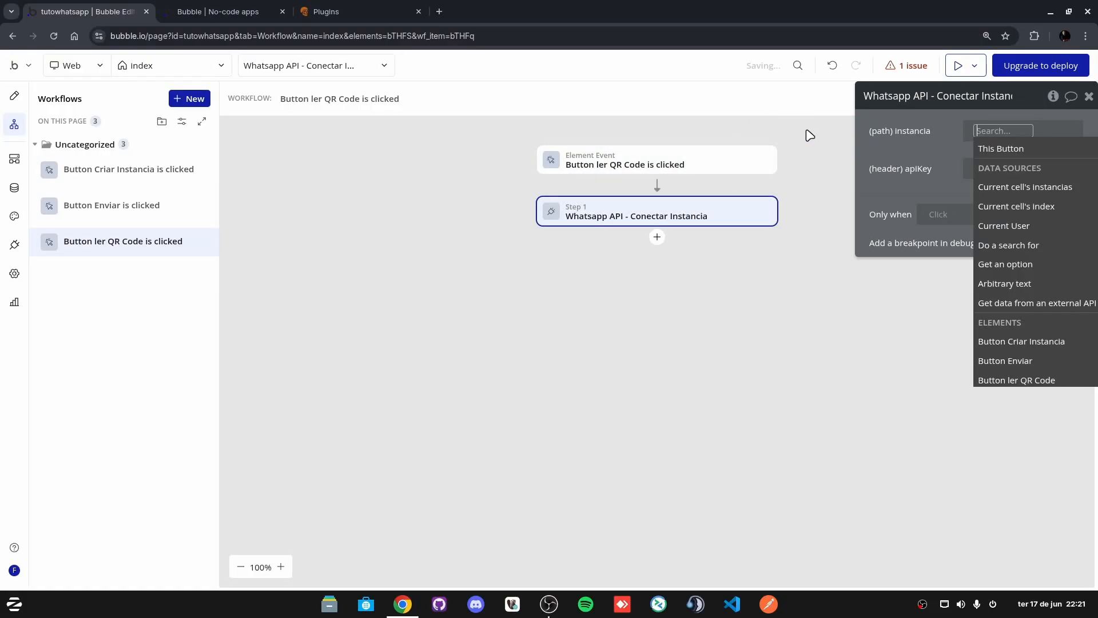
pyautogui.click(1025, 192)
pyautogui.click(1058, 259)
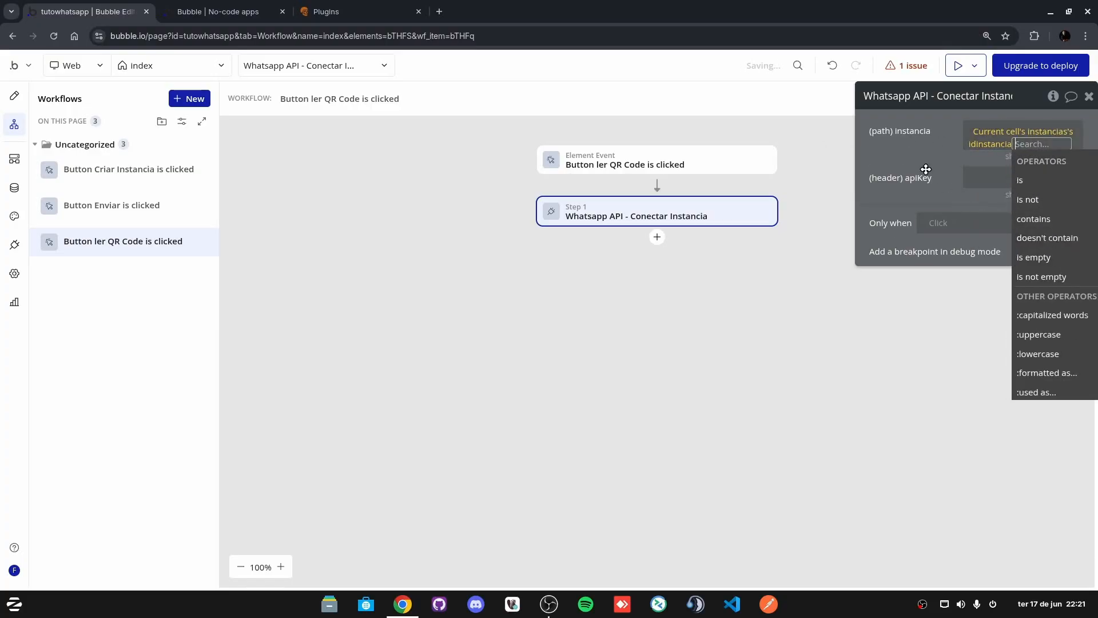
pyautogui.click(921, 163)
# Step: Set the Conectar Instancia apiKey parameter to Current cell's instancias apiKey
pyautogui.click(978, 181)
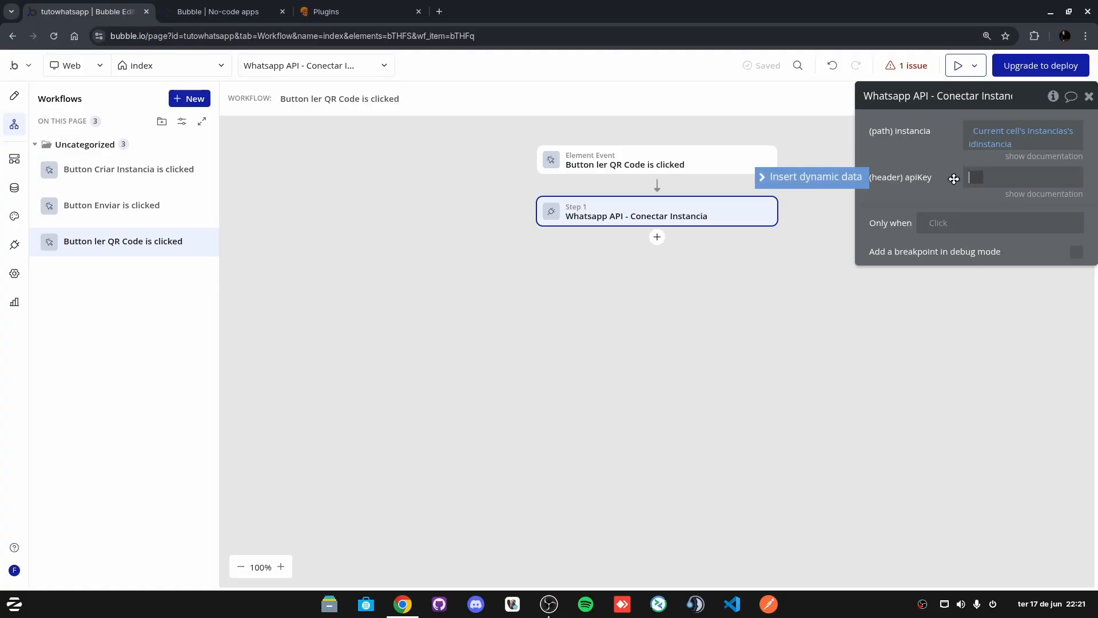
pyautogui.click(812, 178)
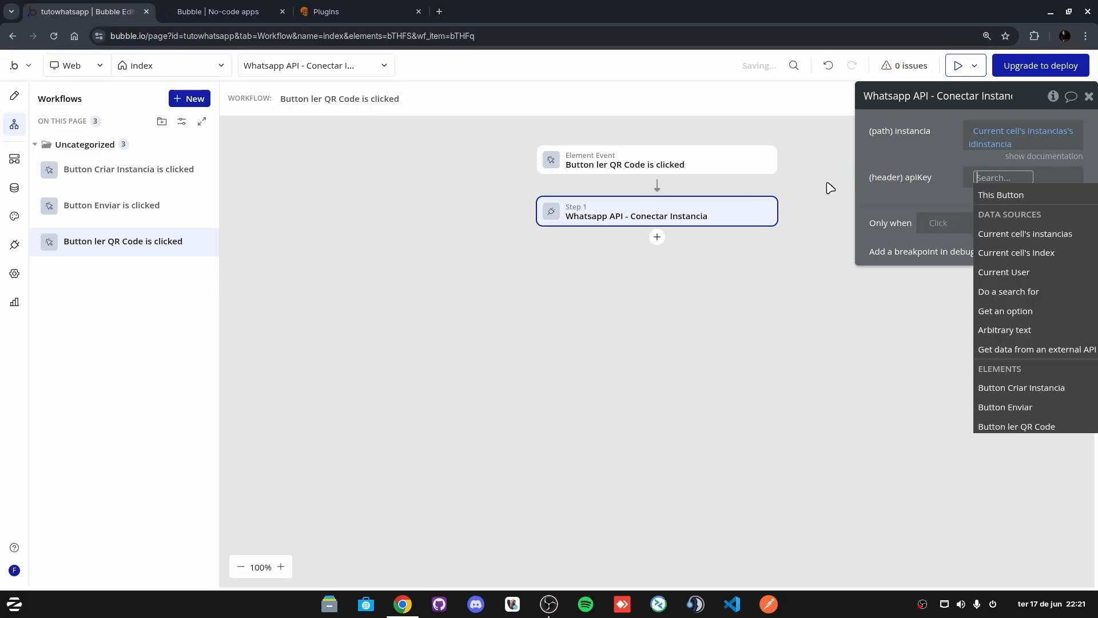
pyautogui.click(1018, 236)
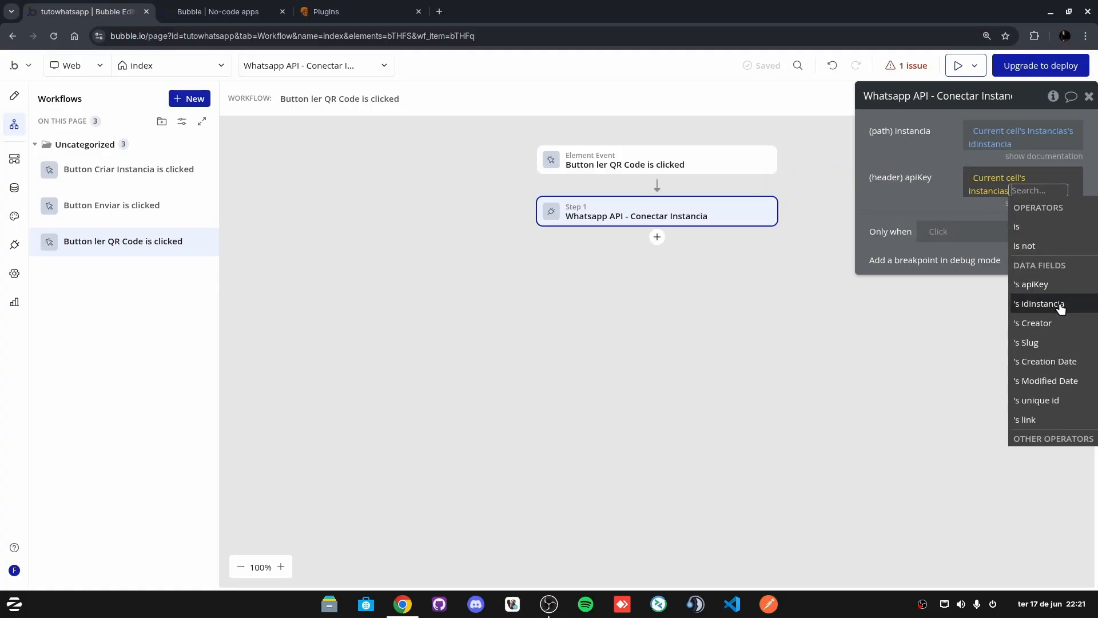
pyautogui.click(1032, 284)
pyautogui.click(888, 184)
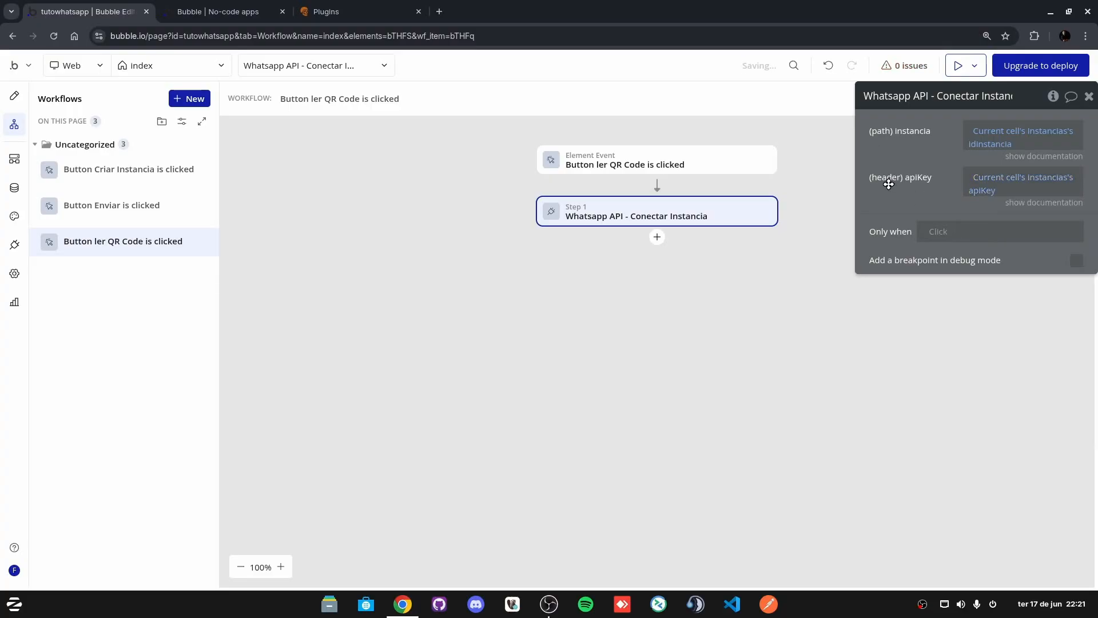
# Step: Reopen the ler QR Code button's workflow and add a Show Popup A step after the API call
pyautogui.click(14, 96)
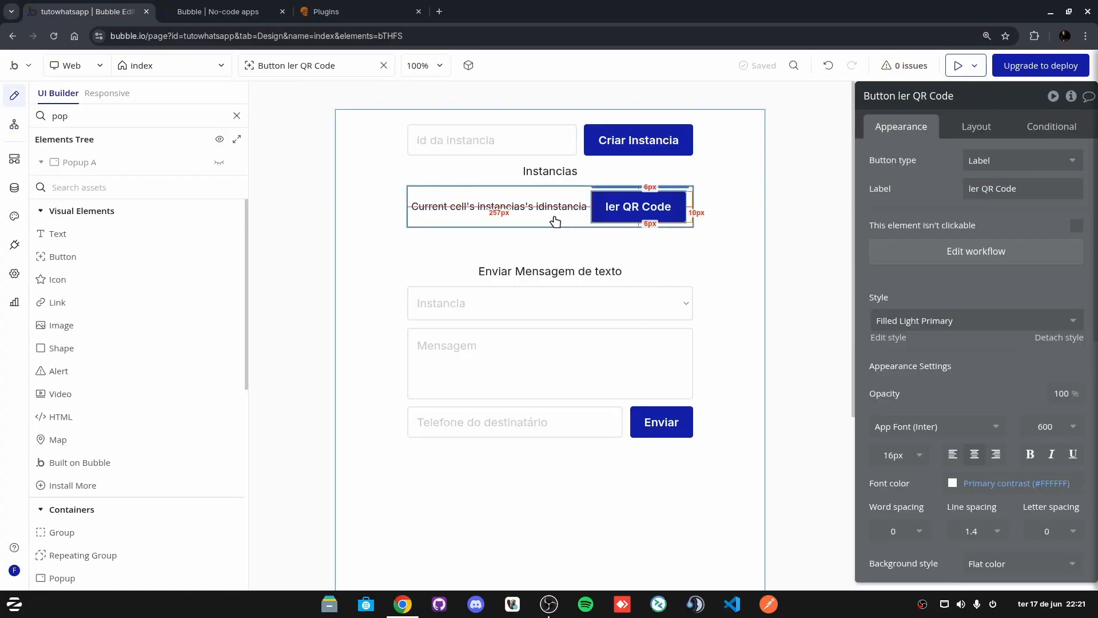
pyautogui.click(513, 193)
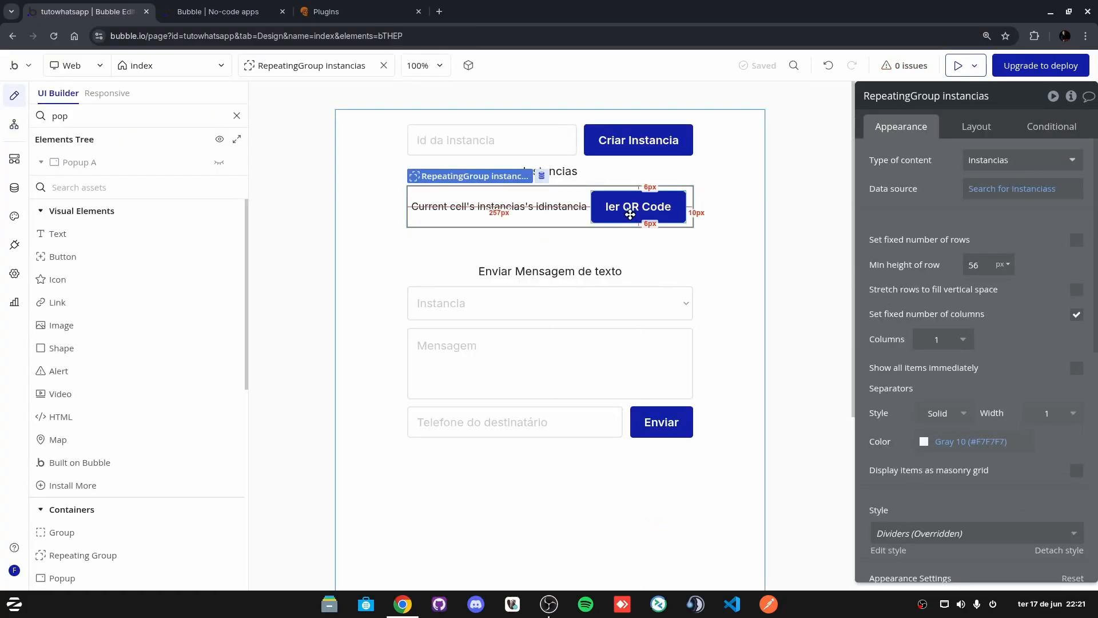
pyautogui.click(647, 206)
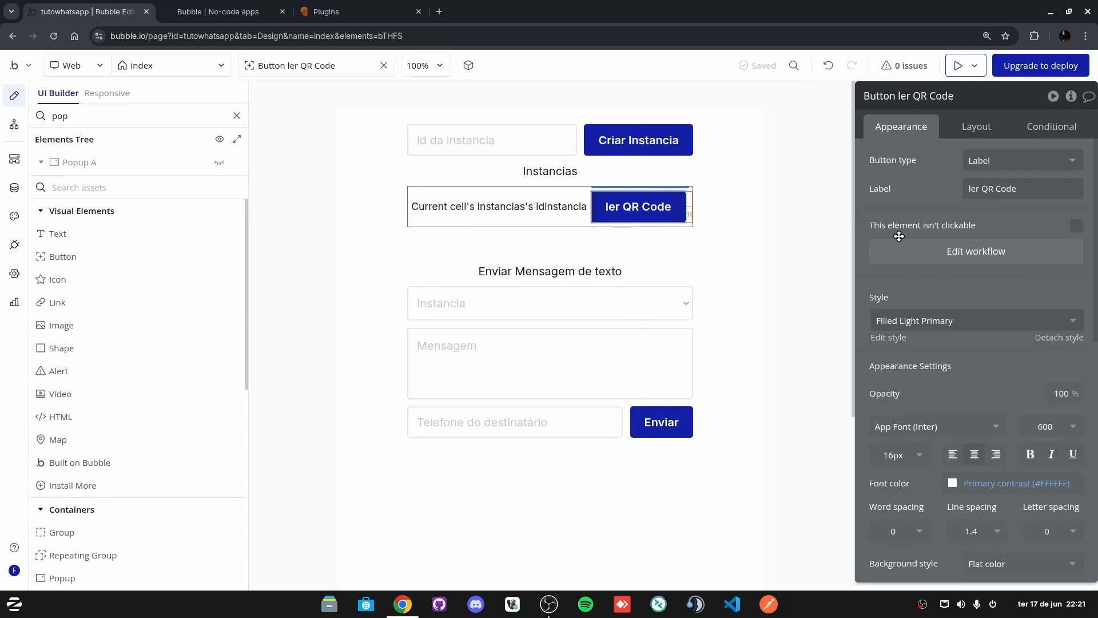
pyautogui.click(975, 251)
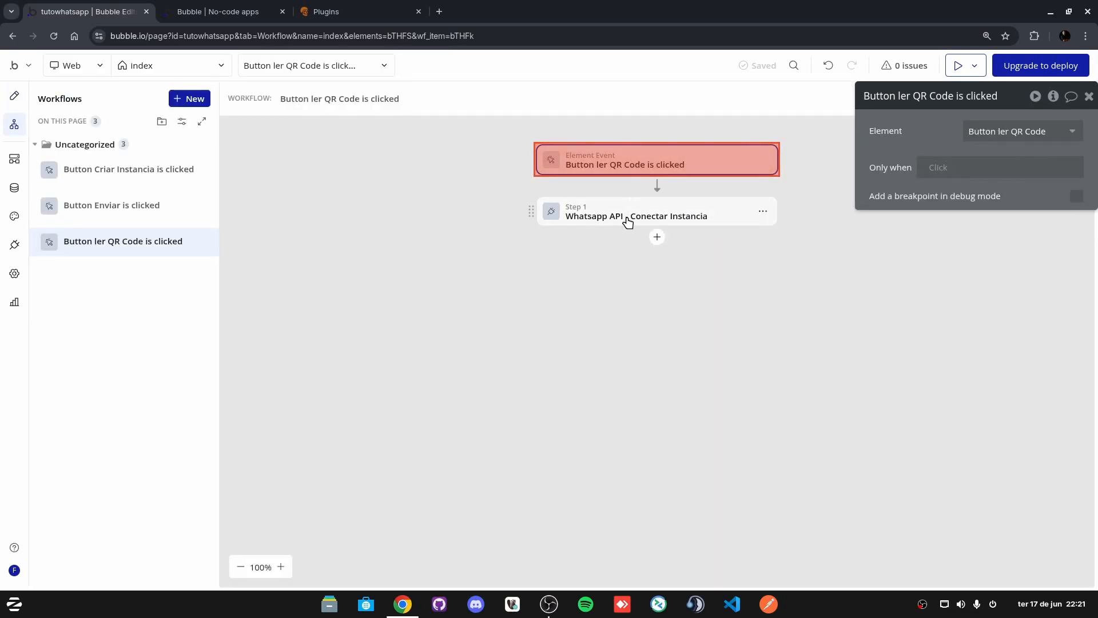
pyautogui.click(650, 219)
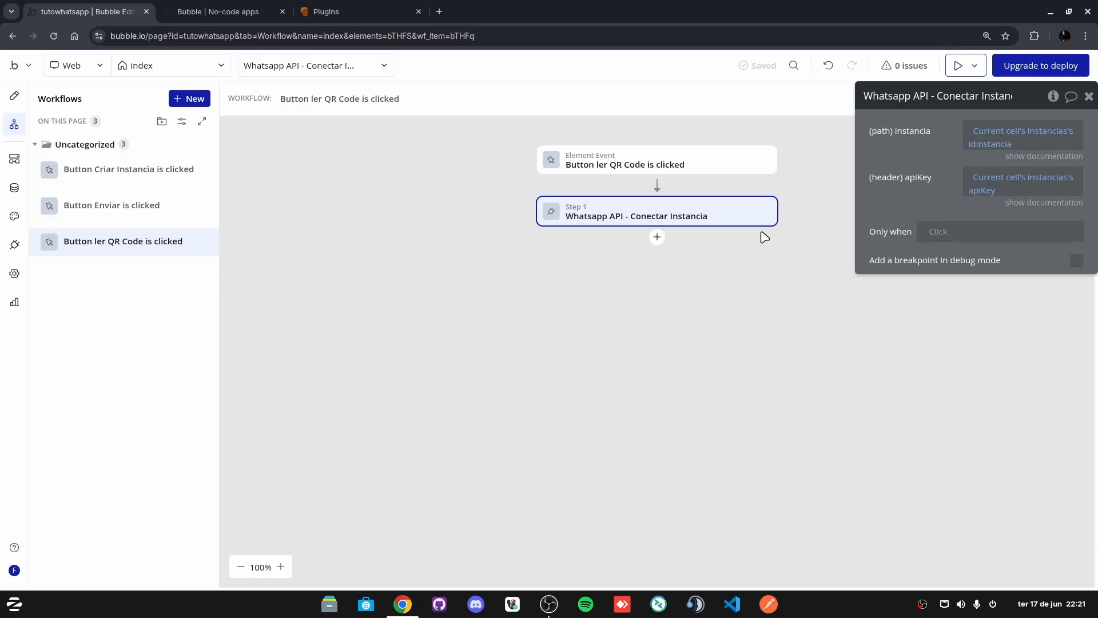
pyautogui.click(657, 240)
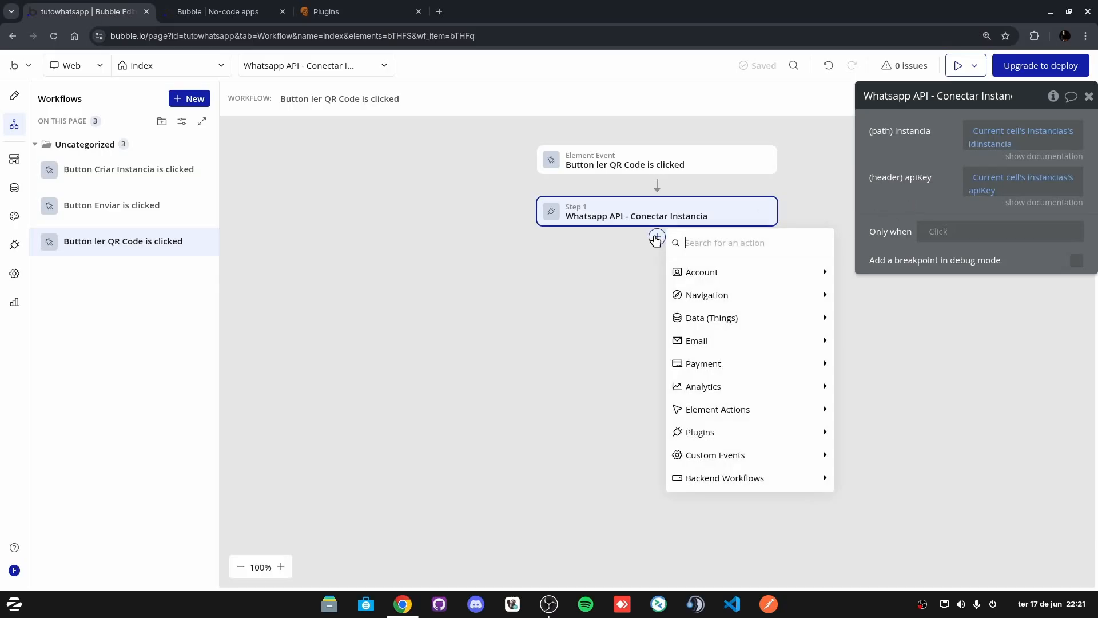
pyautogui.write('show')
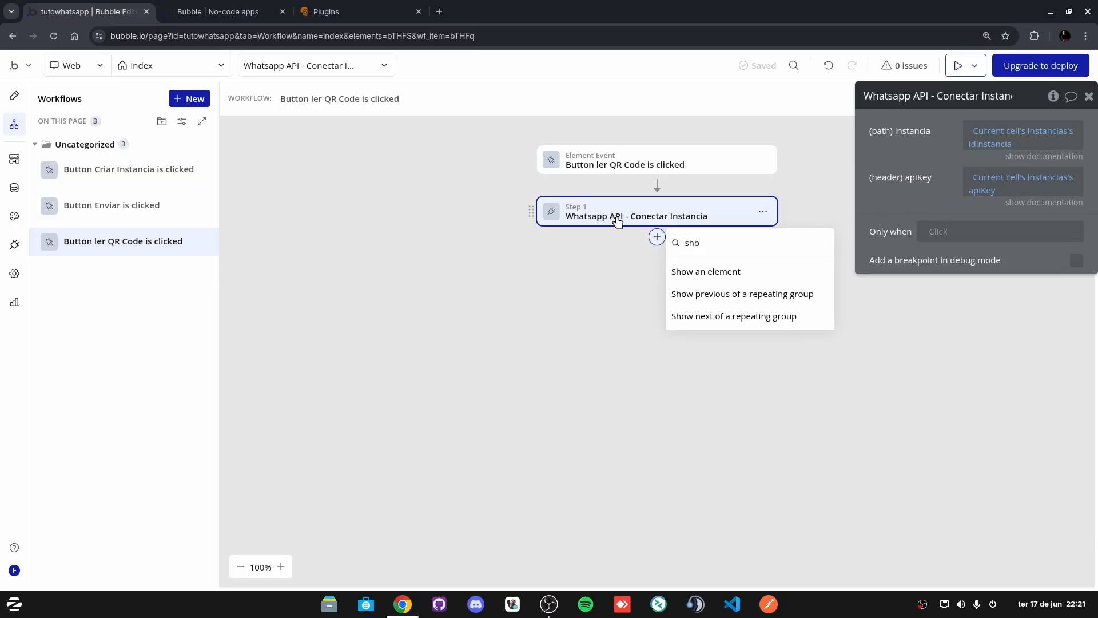
pyautogui.click(732, 271)
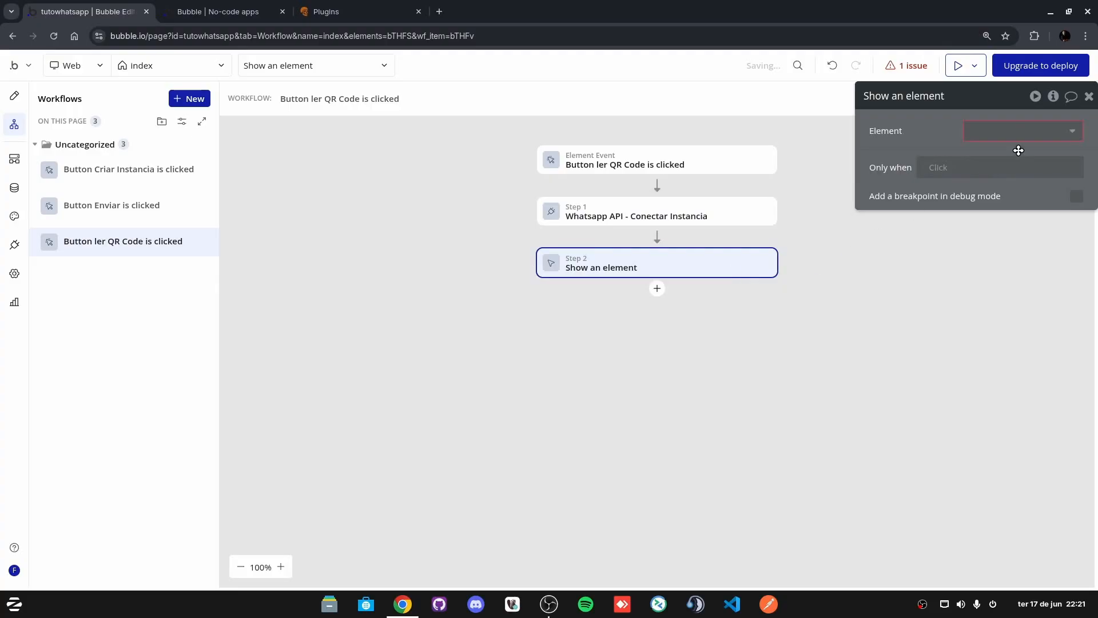
pyautogui.click(1017, 137)
pyautogui.click(1016, 150)
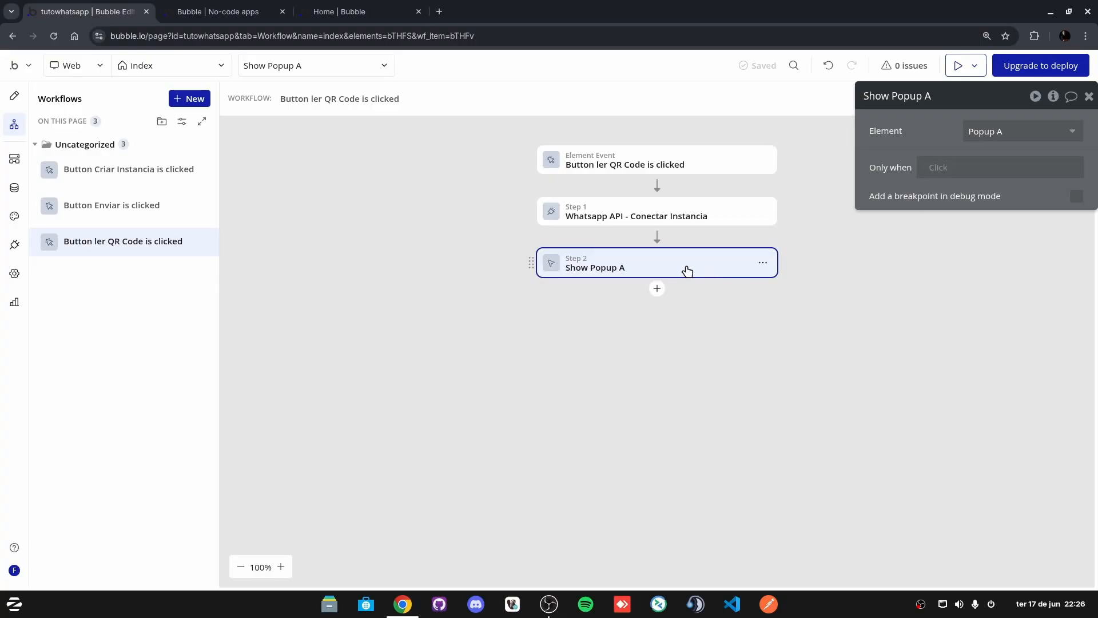
# Step: Insert a Reset Popup A step between the API call and Show Popup A
pyautogui.click(656, 237)
pyautogui.moveTo(709, 273)
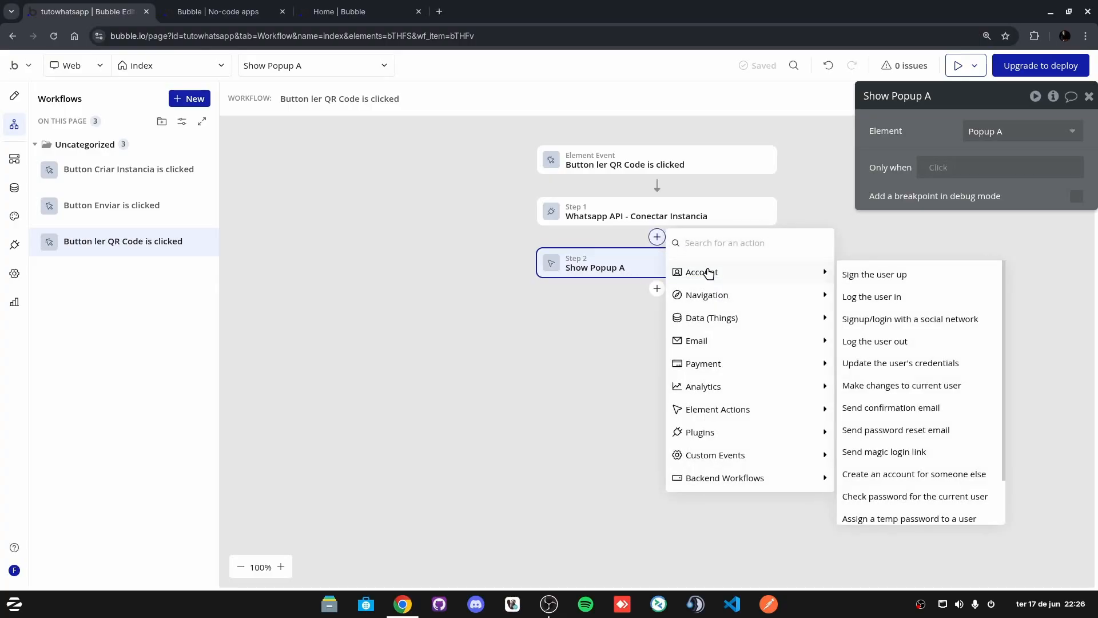
pyautogui.write('rese')
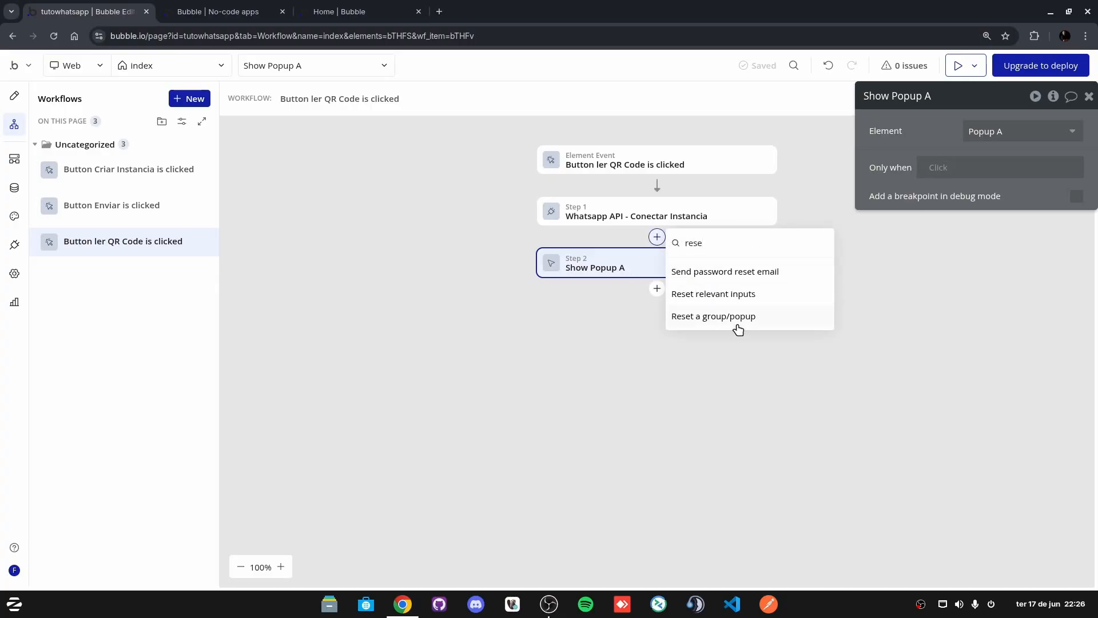
pyautogui.click(727, 318)
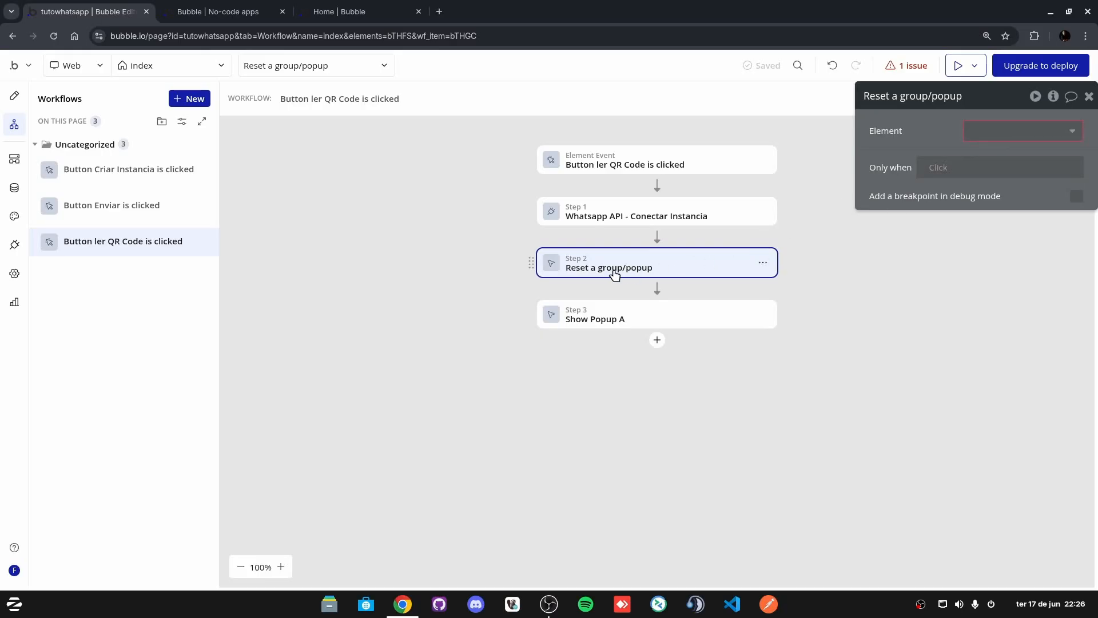
pyautogui.click(1051, 132)
pyautogui.click(995, 153)
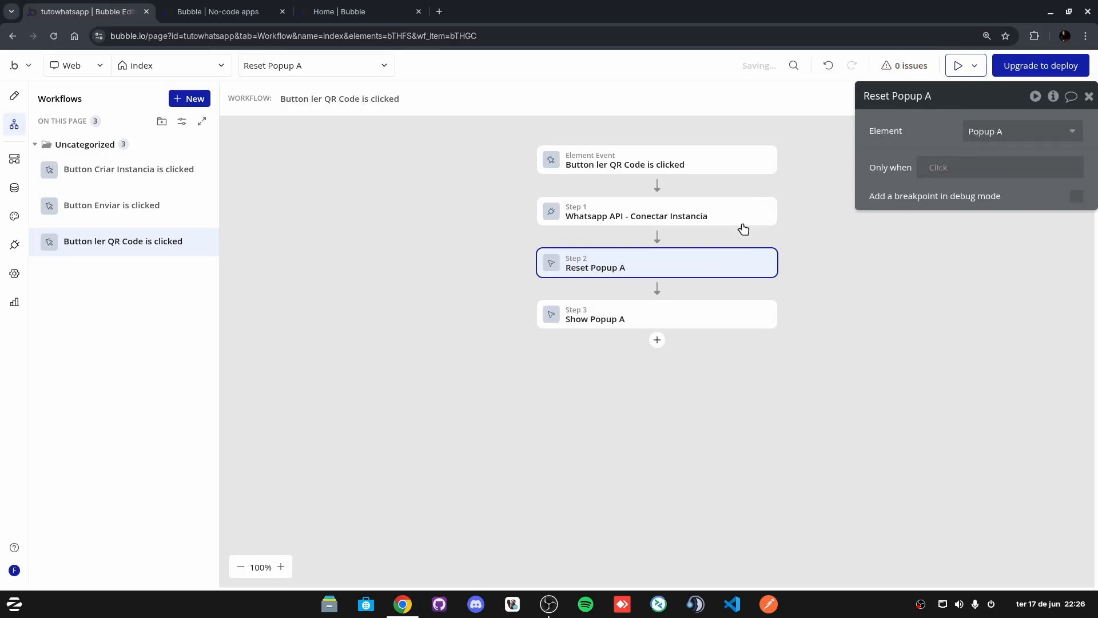
pyautogui.click(613, 322)
pyautogui.click(657, 340)
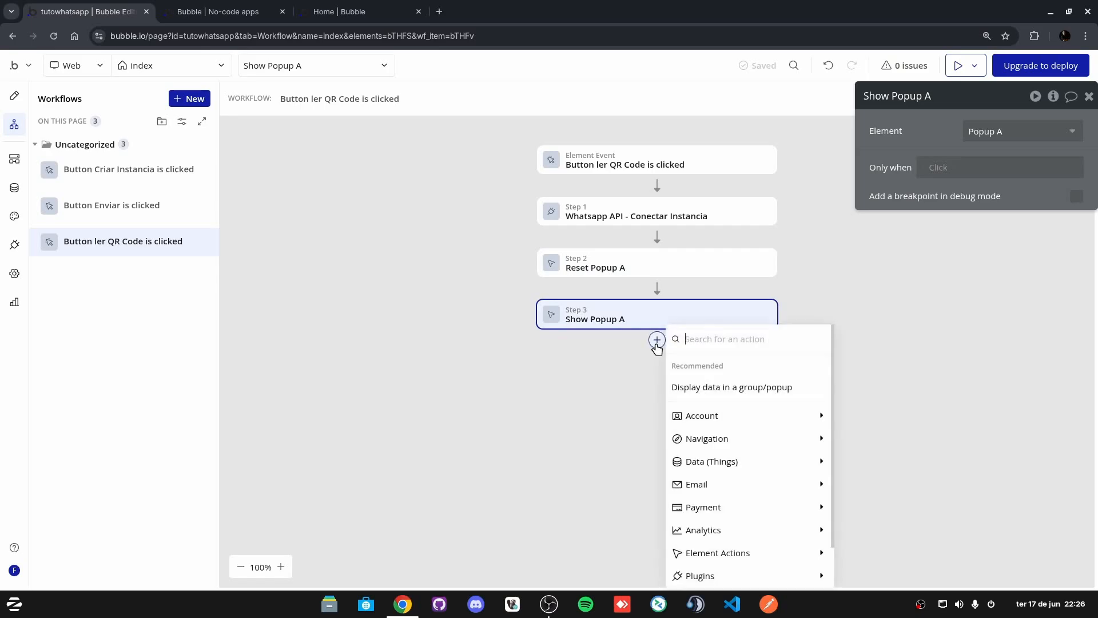
# Step: Add a 'Display data in a group/popup' step showing Result of step 1's body base64 in Popup A
pyautogui.click(719, 389)
pyautogui.click(1002, 131)
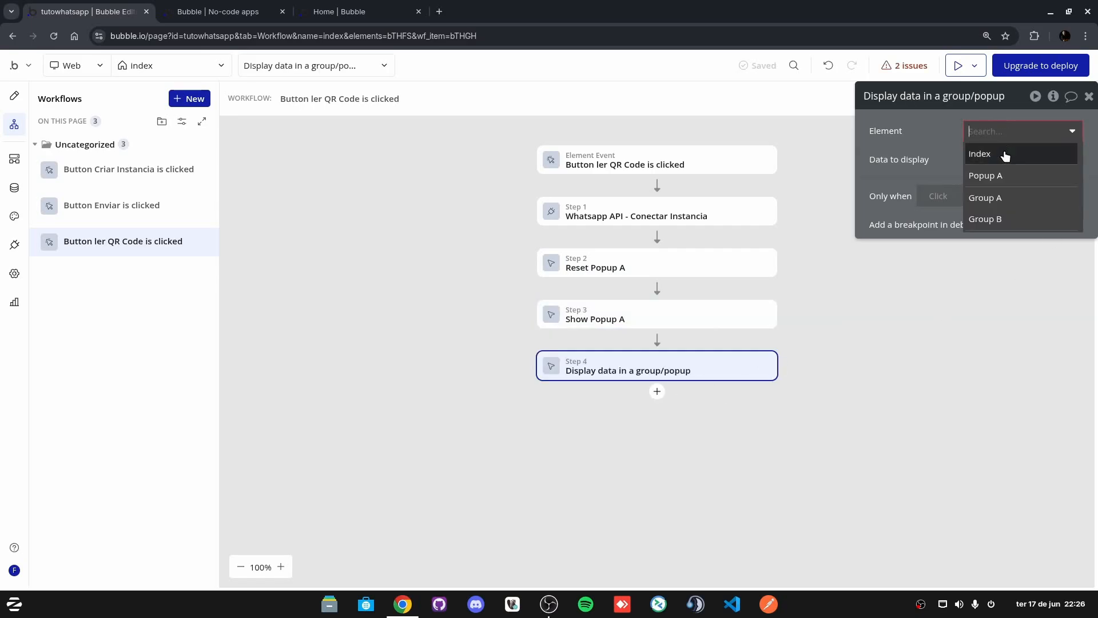
pyautogui.click(996, 172)
pyautogui.click(991, 164)
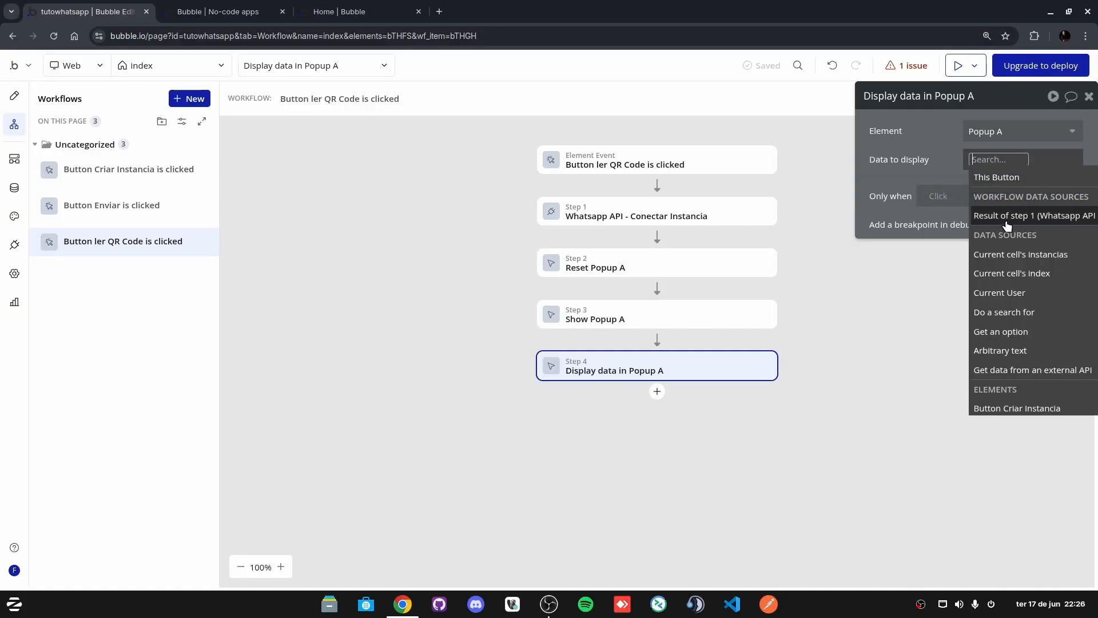
pyautogui.click(1008, 221)
pyautogui.click(978, 137)
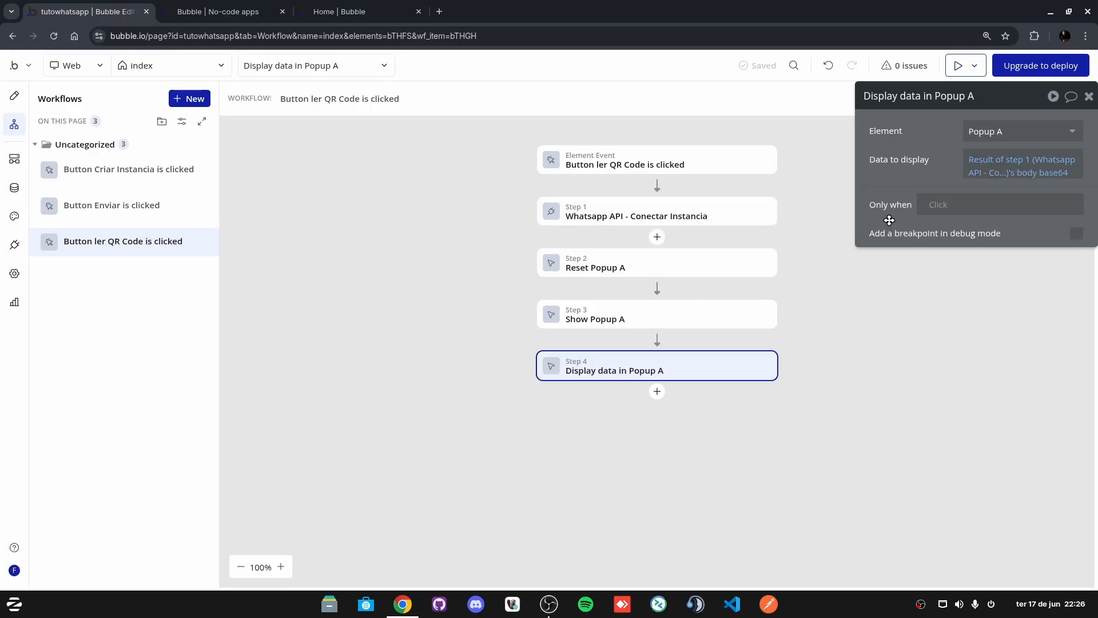
pyautogui.click(1050, 174)
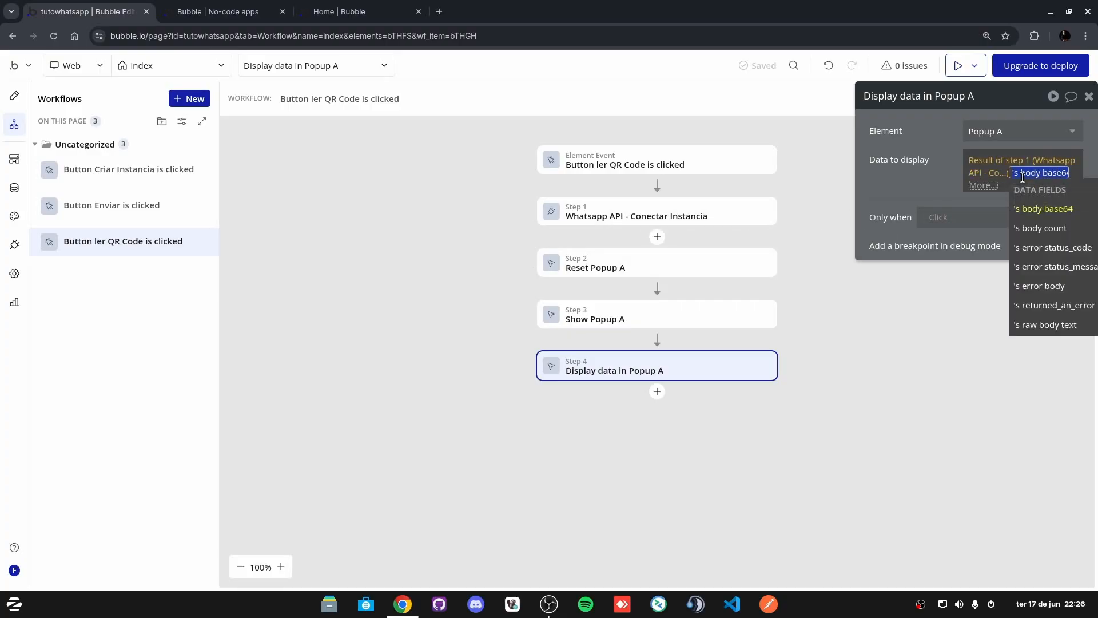
pyautogui.click(914, 188)
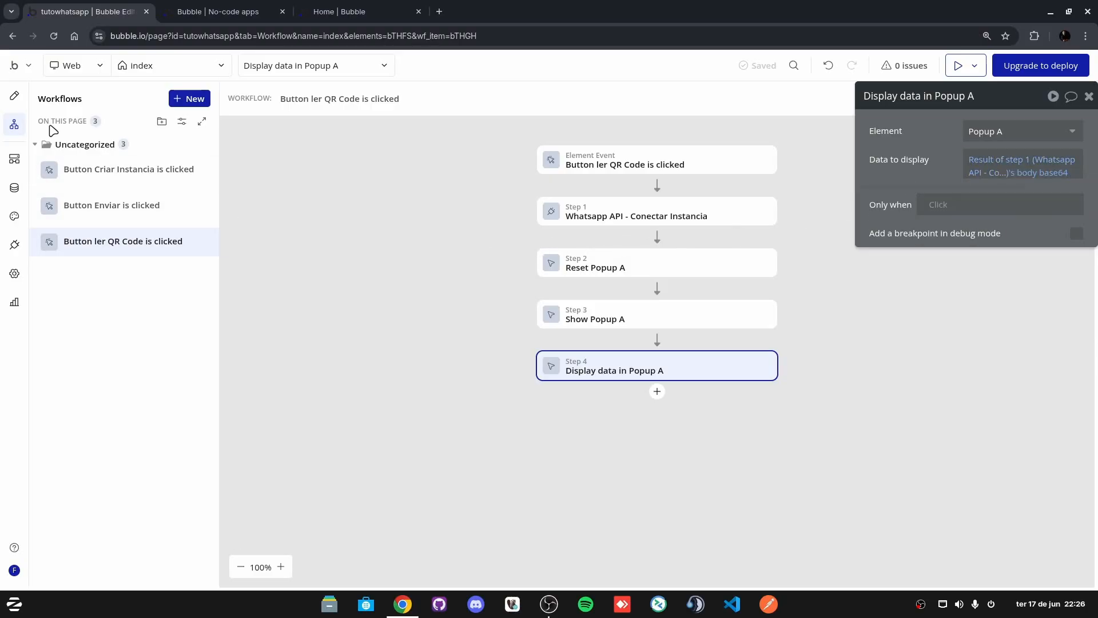
# Step: Review the Display data in Popup A step of the ler QR Code workflow
pyautogui.click(14, 96)
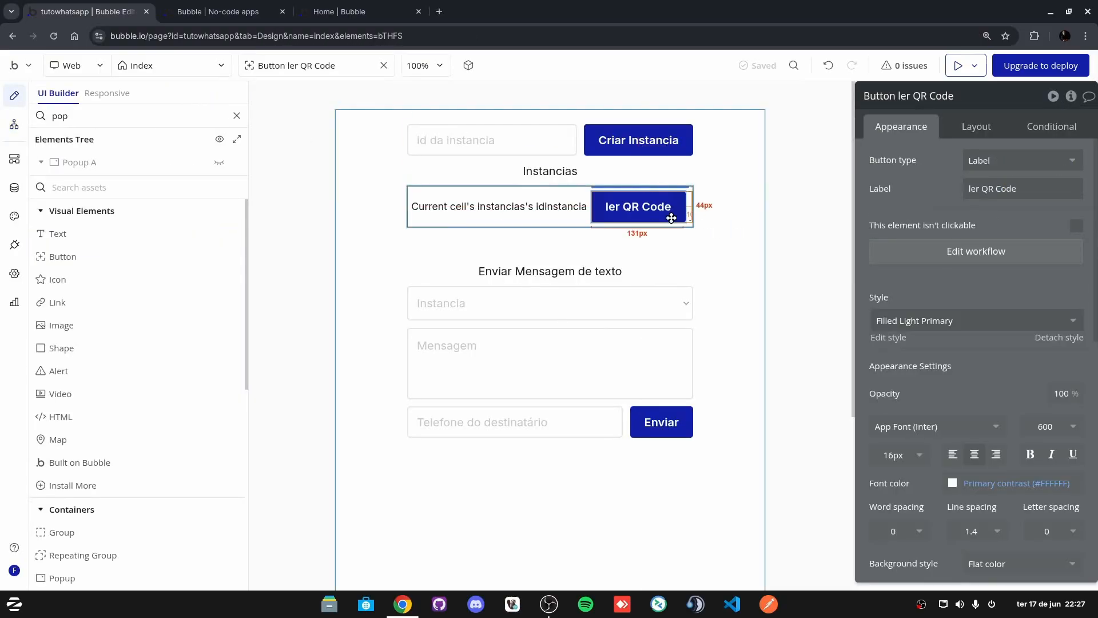
pyautogui.click(953, 252)
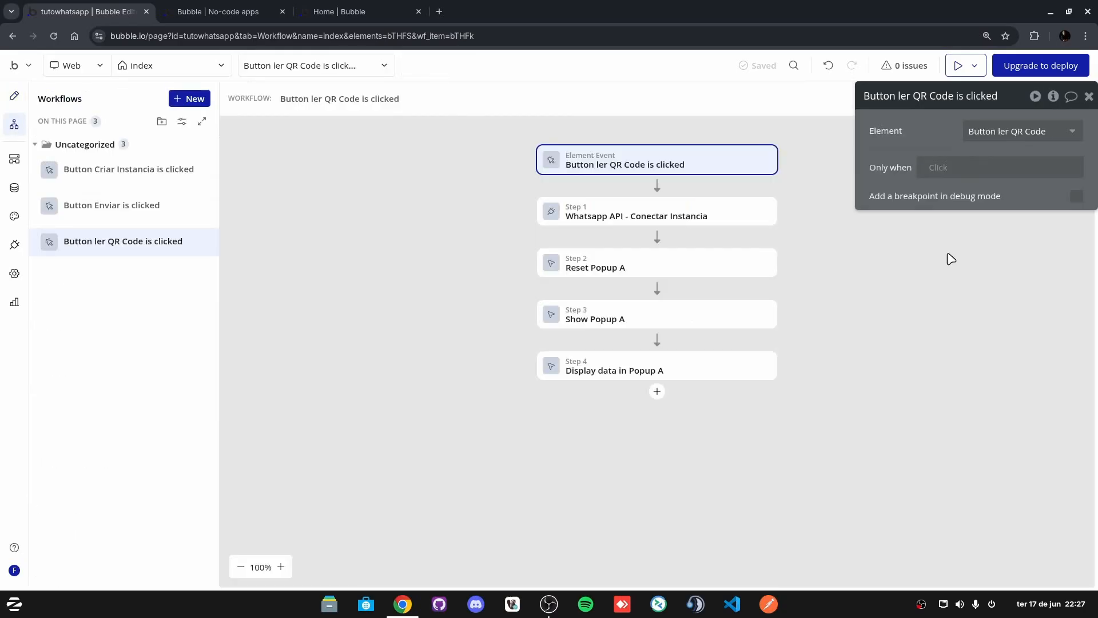
pyautogui.click(646, 373)
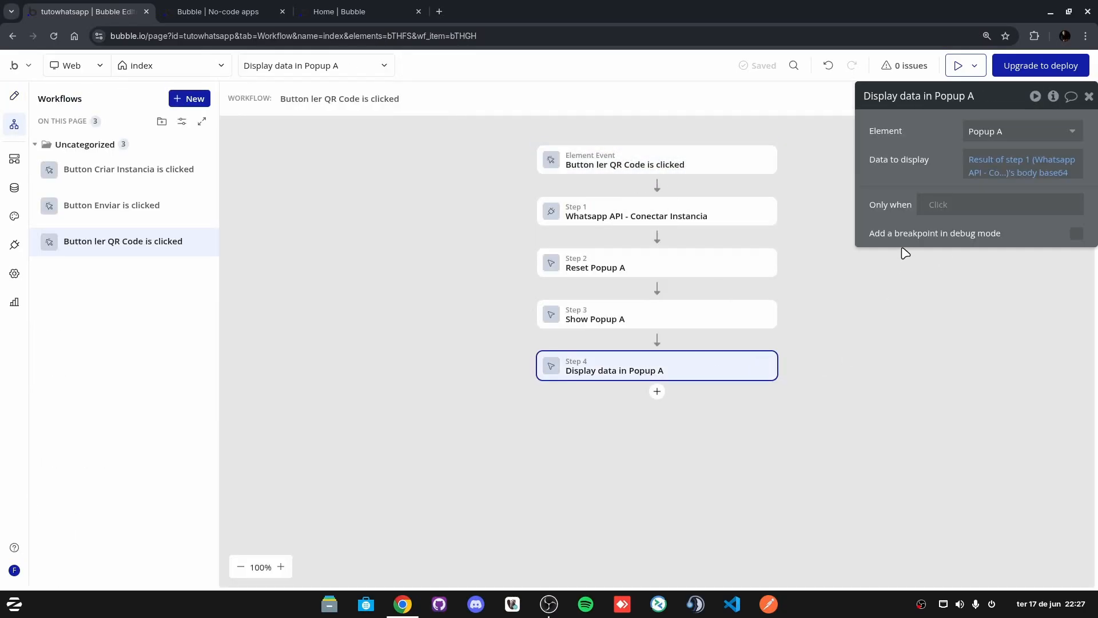
# Step: Reveal Popup A on the canvas and check Image A's dynamic image source
pyautogui.click(17, 98)
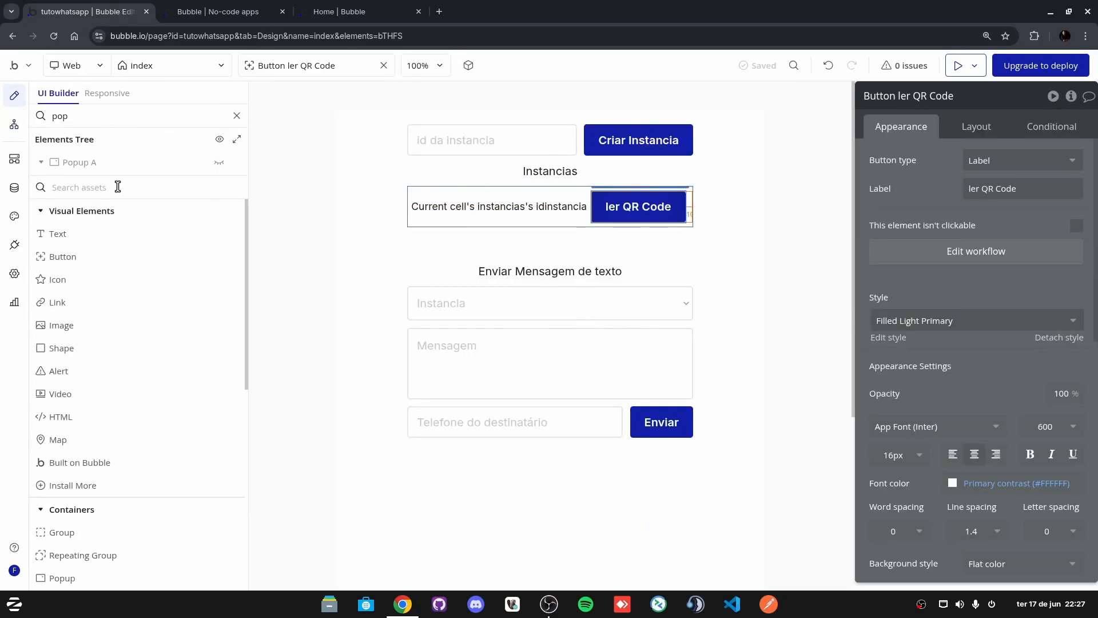
pyautogui.click(219, 164)
pyautogui.click(523, 182)
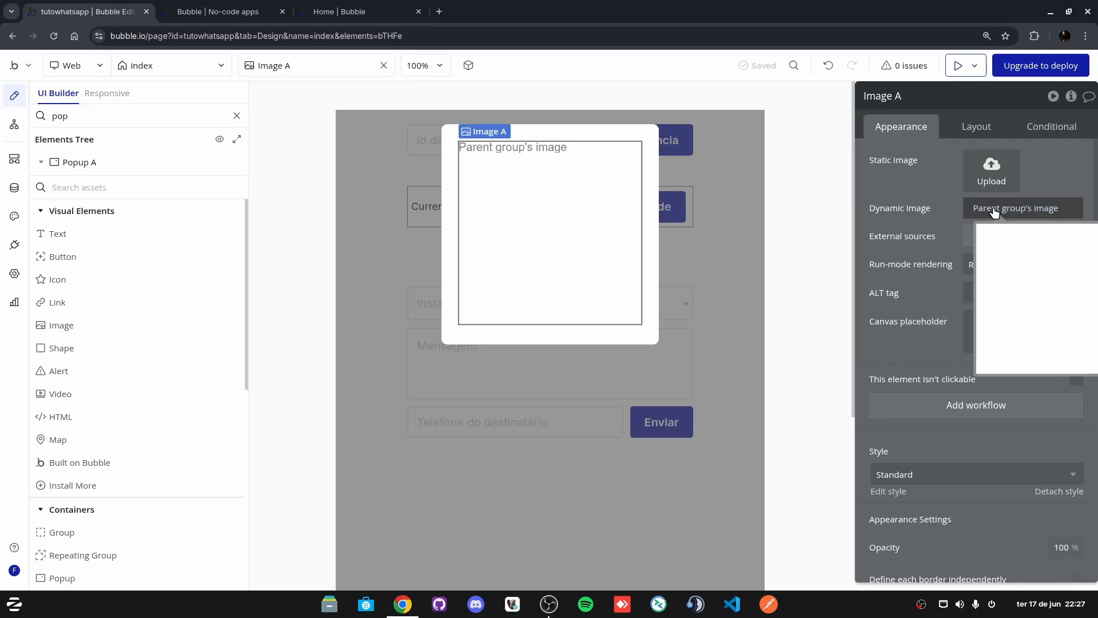
pyautogui.click(450, 150)
pyautogui.click(632, 192)
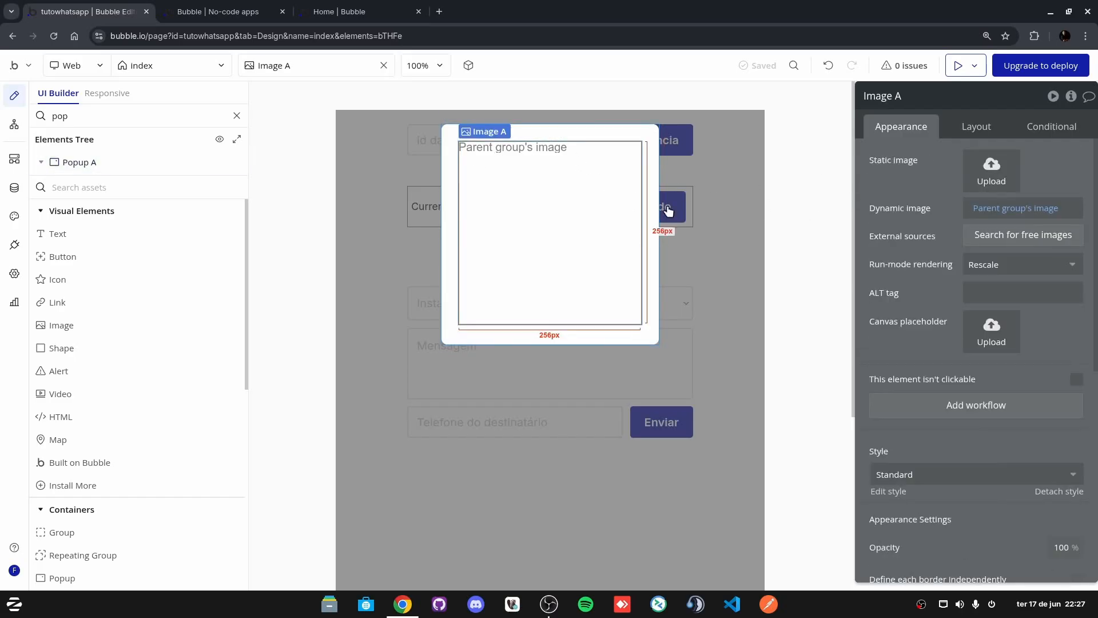
pyautogui.click(1031, 208)
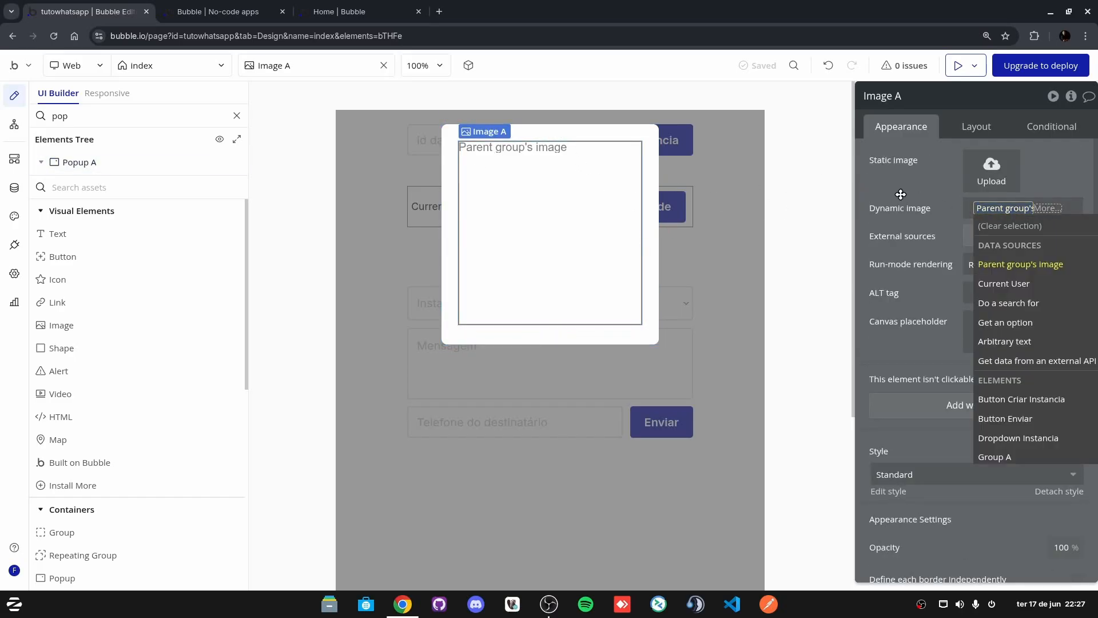
pyautogui.click(1046, 208)
pyautogui.click(1047, 208)
pyautogui.click(913, 190)
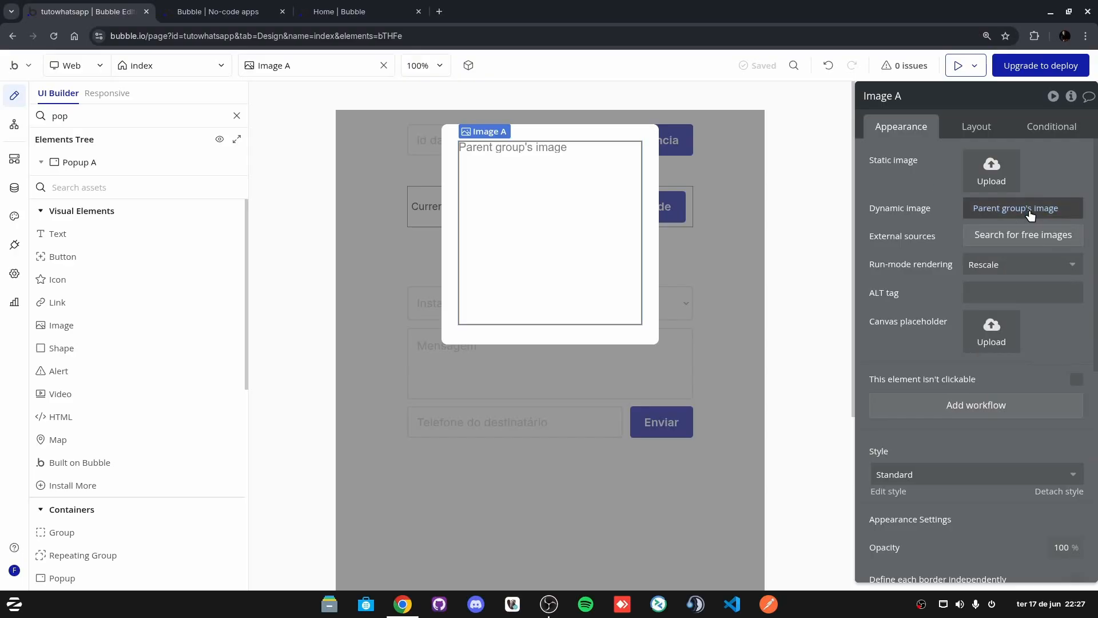
pyautogui.click(1048, 209)
pyautogui.click(919, 197)
# Step: Check Popup A's type of content, then close the popup back to the index page
pyautogui.click(626, 132)
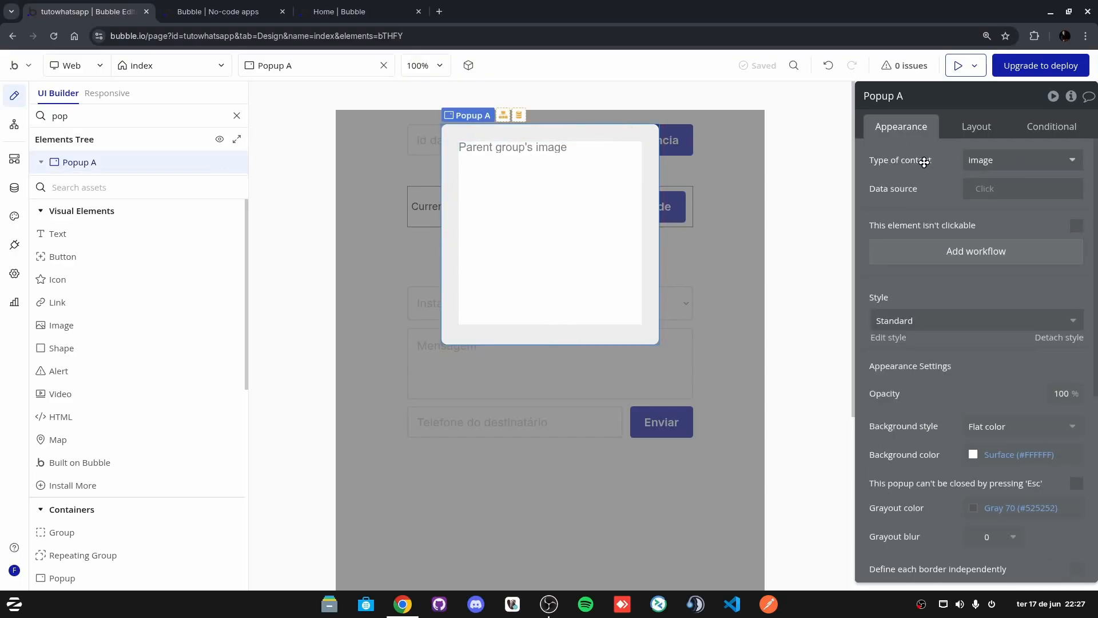
pyautogui.click(996, 159)
pyautogui.click(881, 154)
pyautogui.click(1023, 161)
pyautogui.click(936, 191)
pyautogui.click(734, 227)
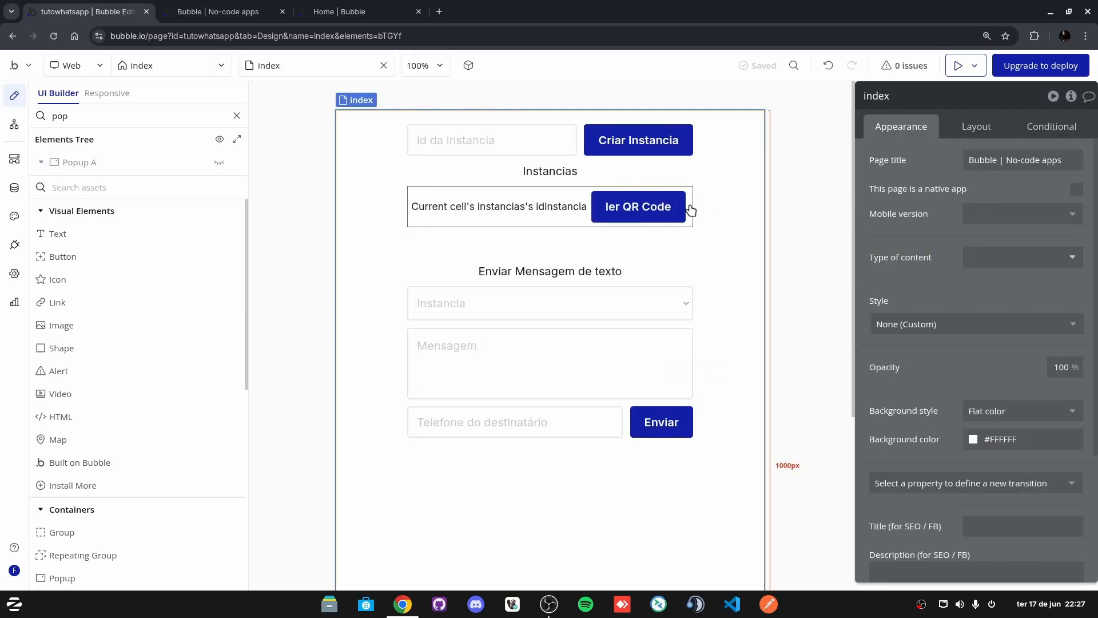
pyautogui.click(958, 65)
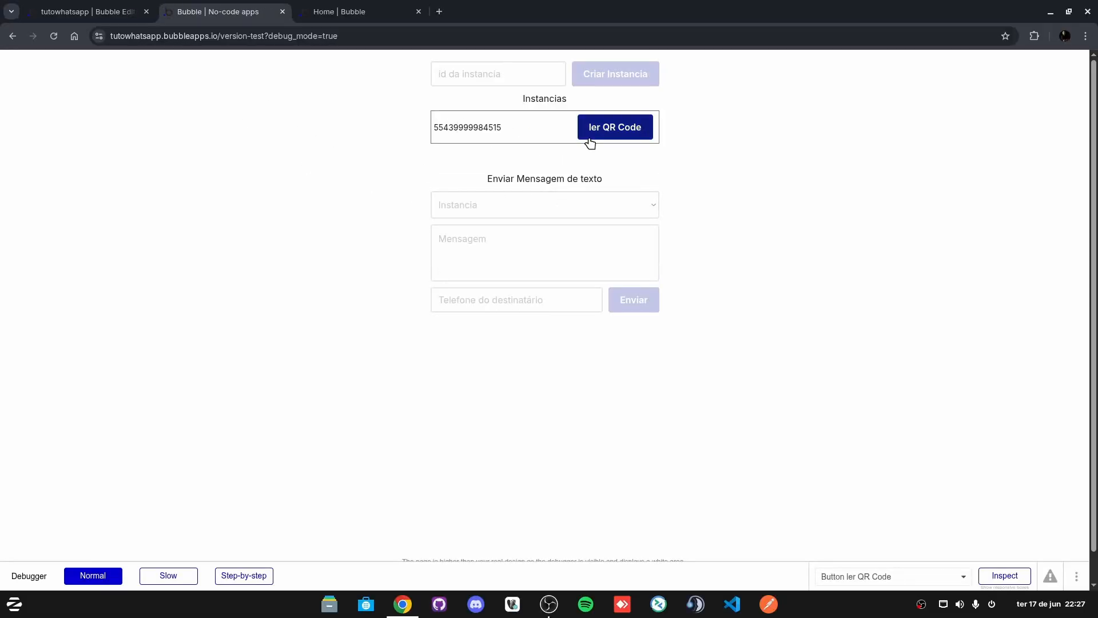
# Step: In the debug preview, show an instance's QR code, dismiss it with Esc, and return to the editor
pyautogui.click(600, 134)
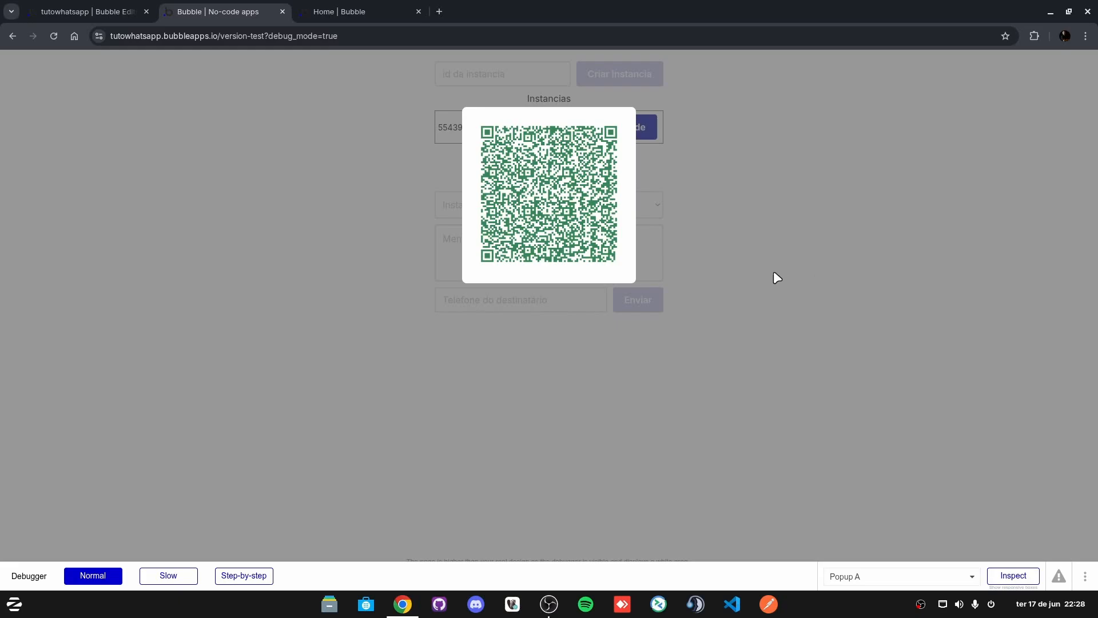
pyautogui.press('Escape')
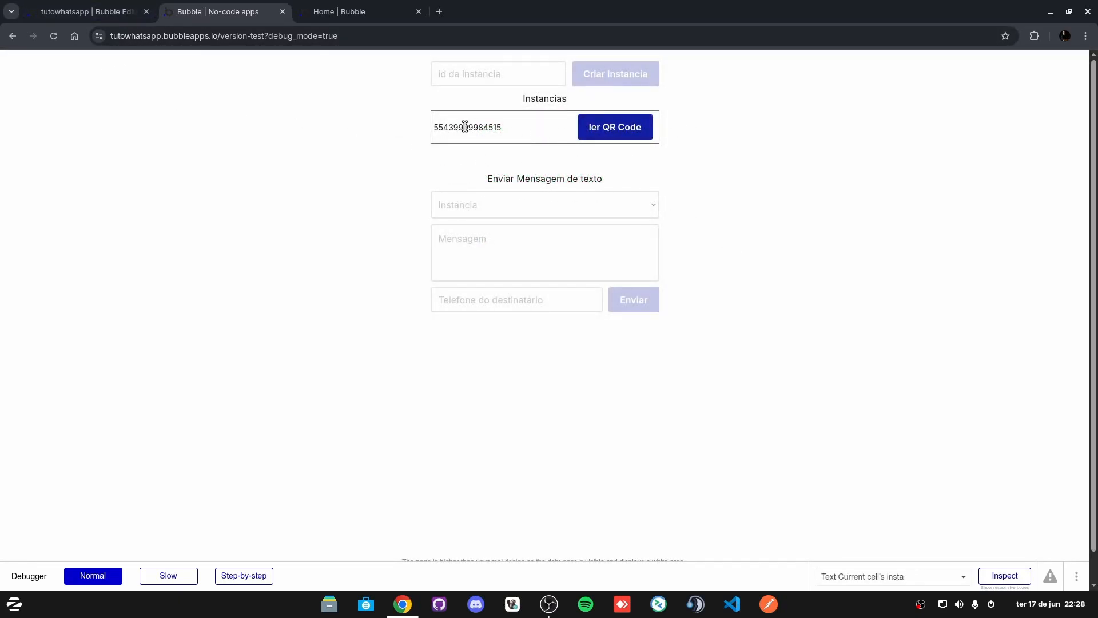
pyautogui.click(324, 7)
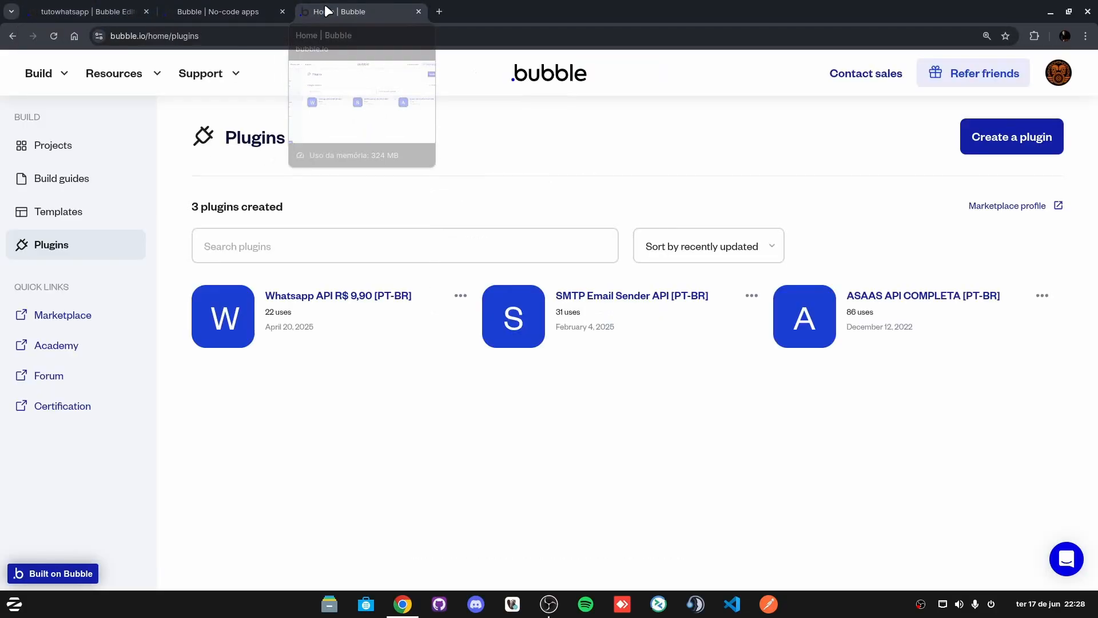
pyautogui.click(194, 9)
pyautogui.click(134, 9)
pyautogui.click(194, 5)
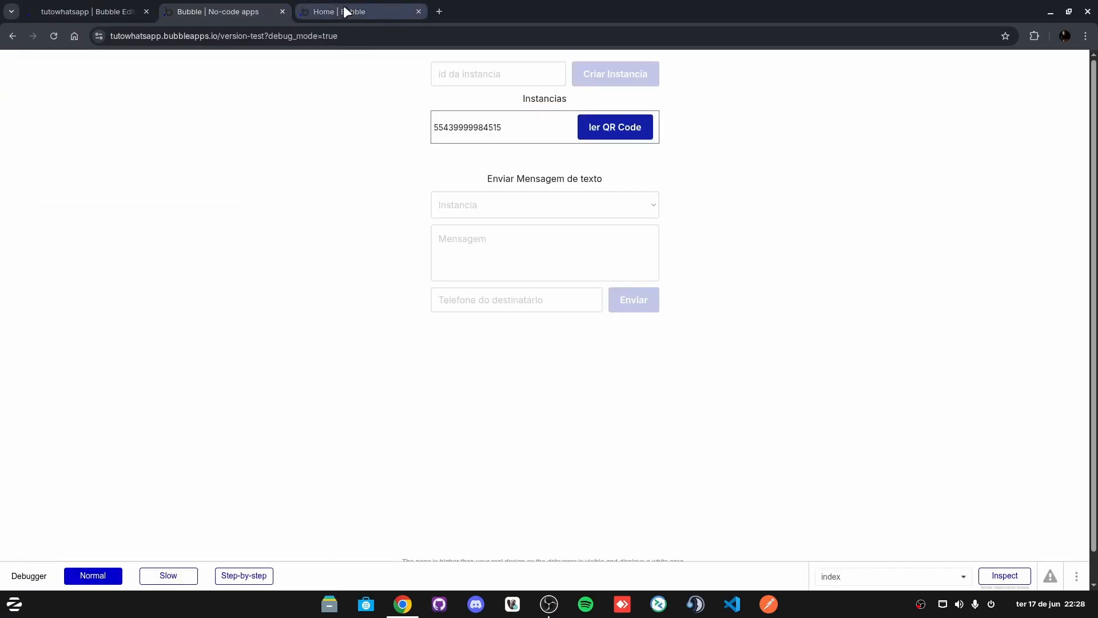
pyautogui.click(121, 9)
# Step: Add a custom state 'instancia selecionada' of type instancias to the index page
pyautogui.click(539, 206)
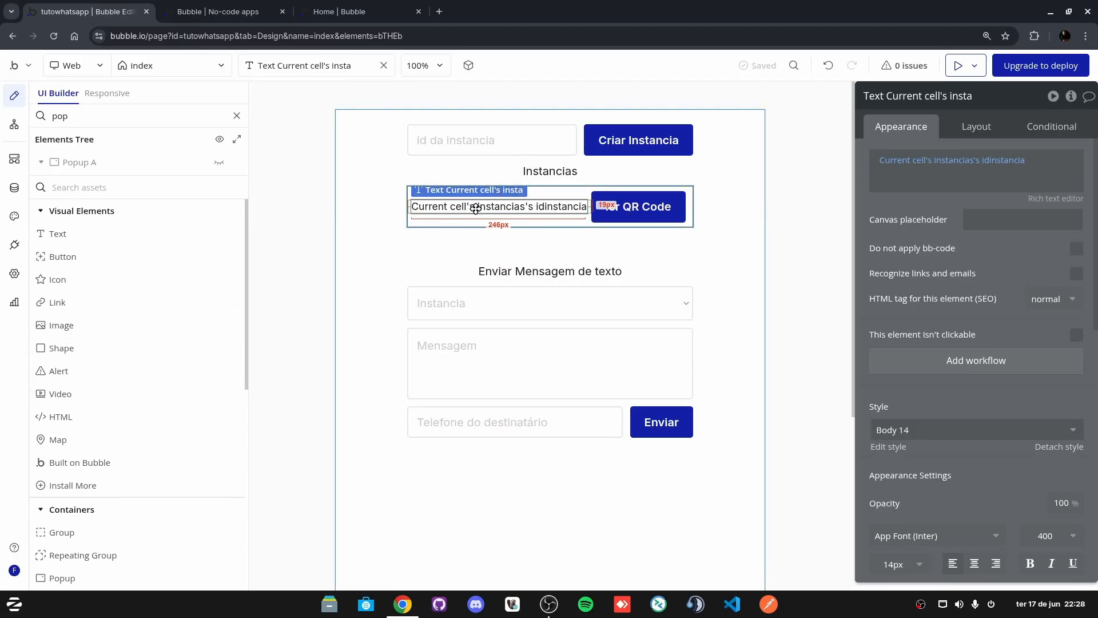
pyautogui.moveTo(476, 210); pyautogui.dragTo(426, 247)
pyautogui.click(755, 204)
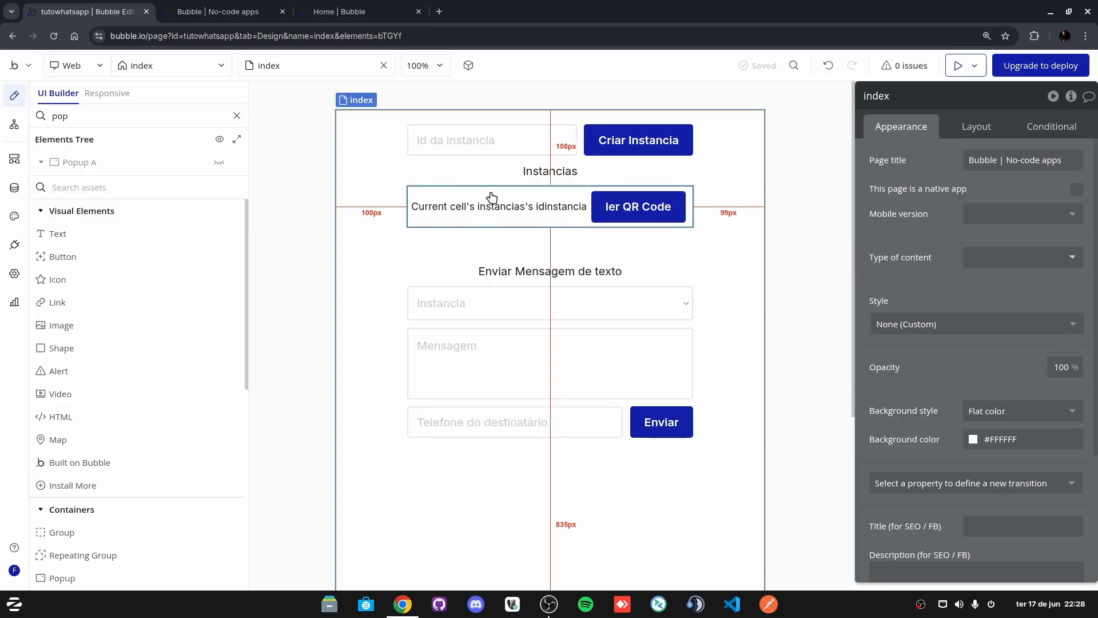
pyautogui.click(1071, 96)
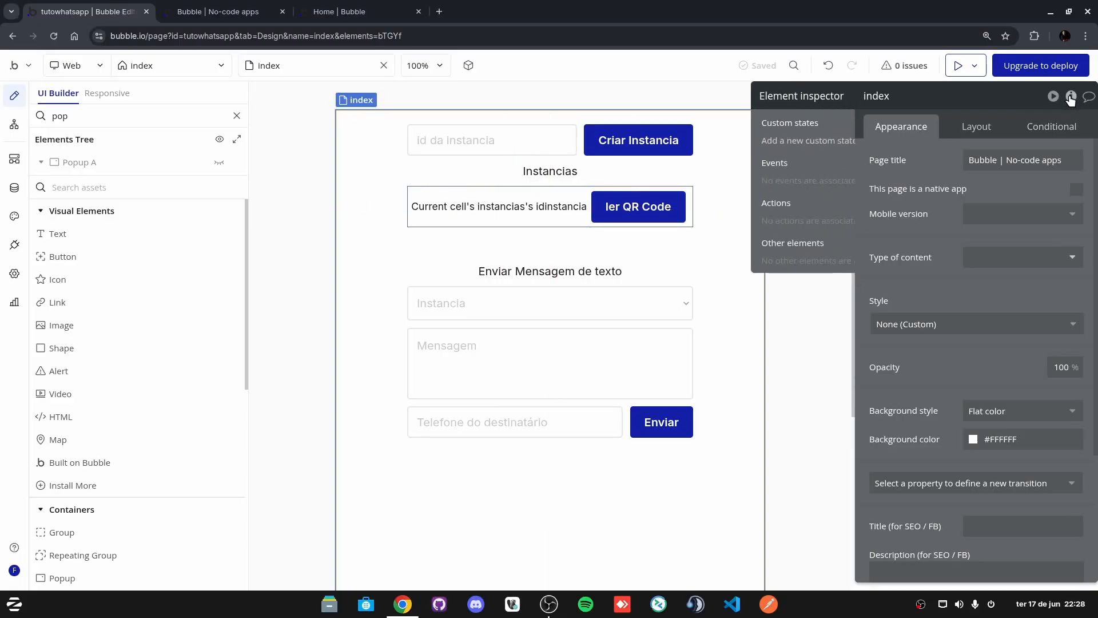
pyautogui.click(678, 143)
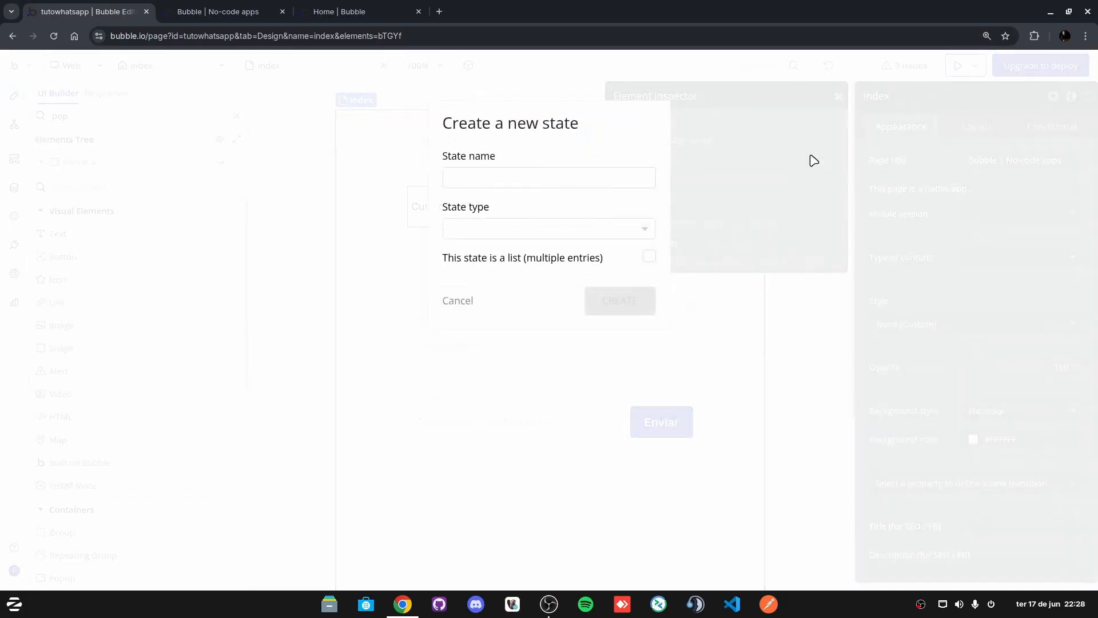
pyautogui.click(538, 171)
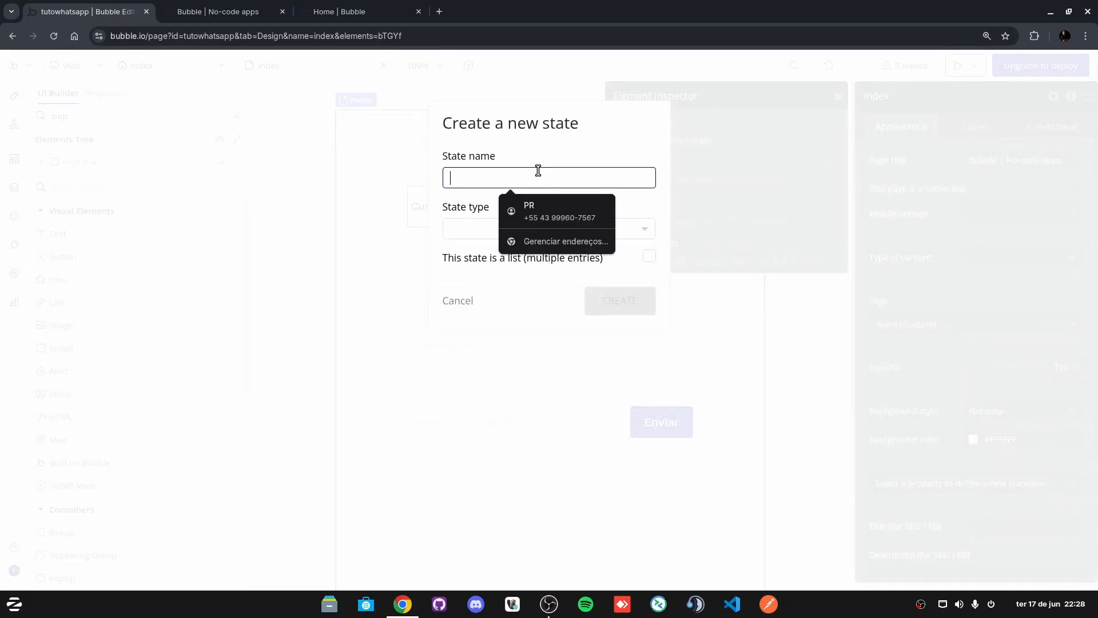
pyautogui.write('instancia selecionada')
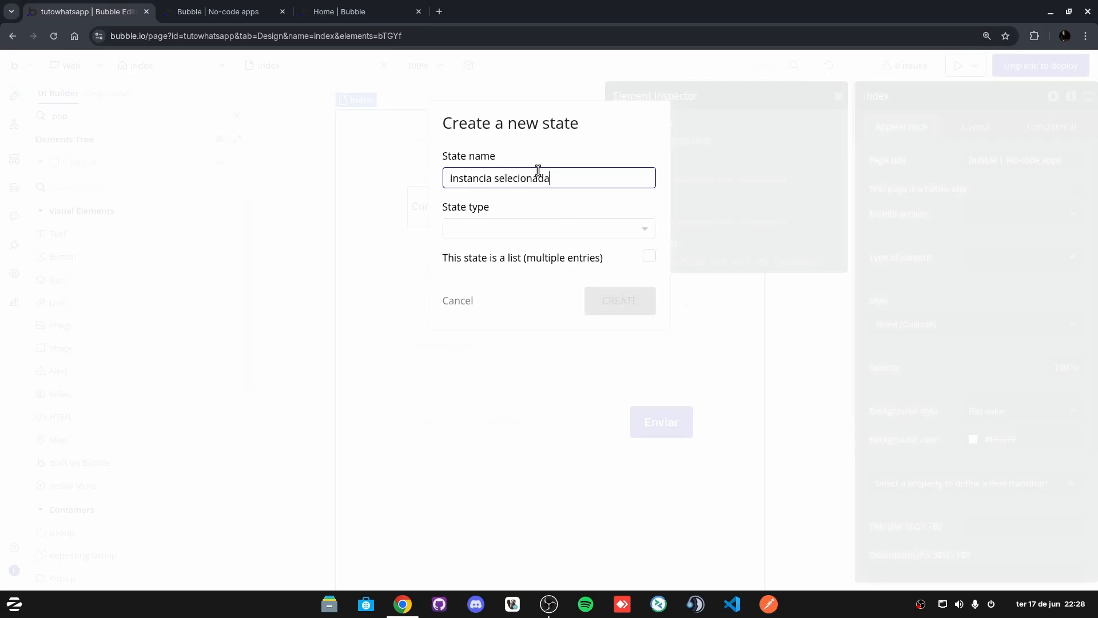
pyautogui.click(495, 232)
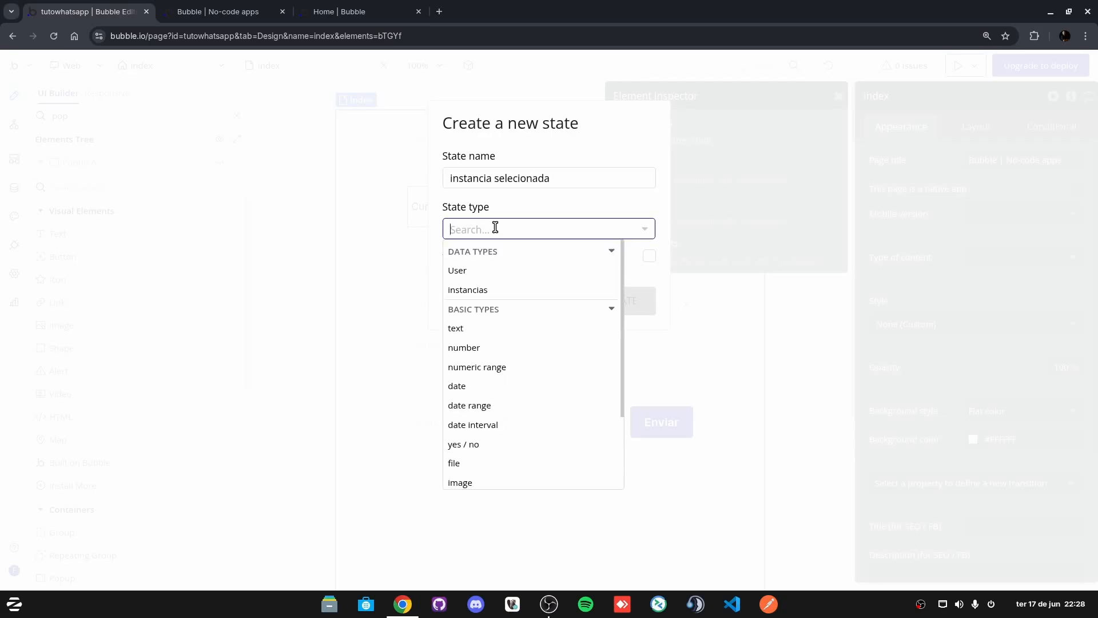
pyautogui.click(479, 293)
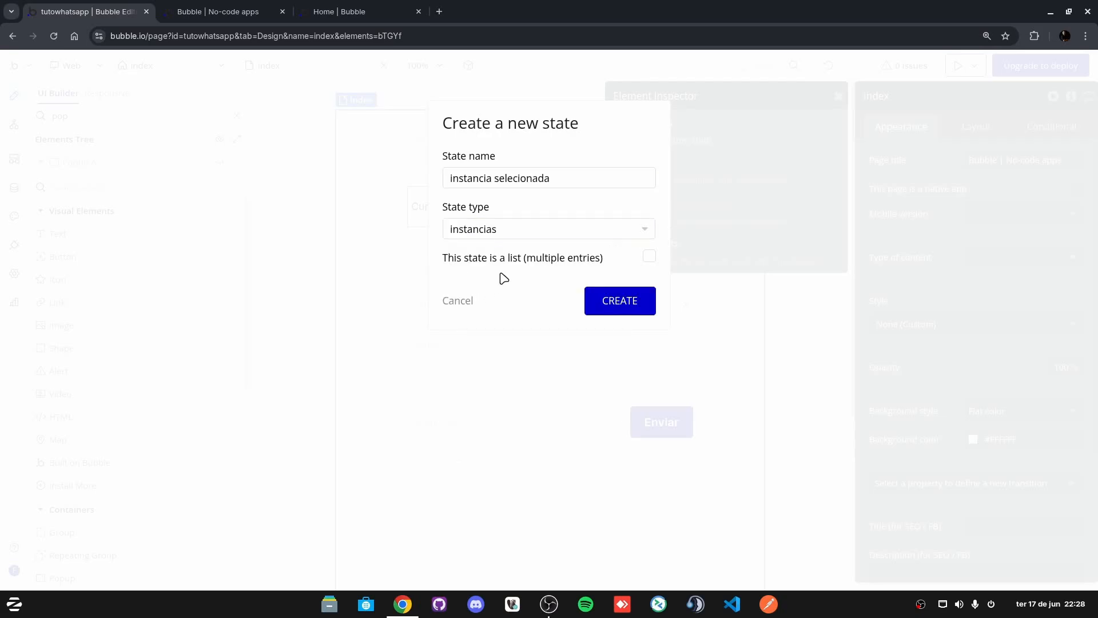
pyautogui.click(620, 301)
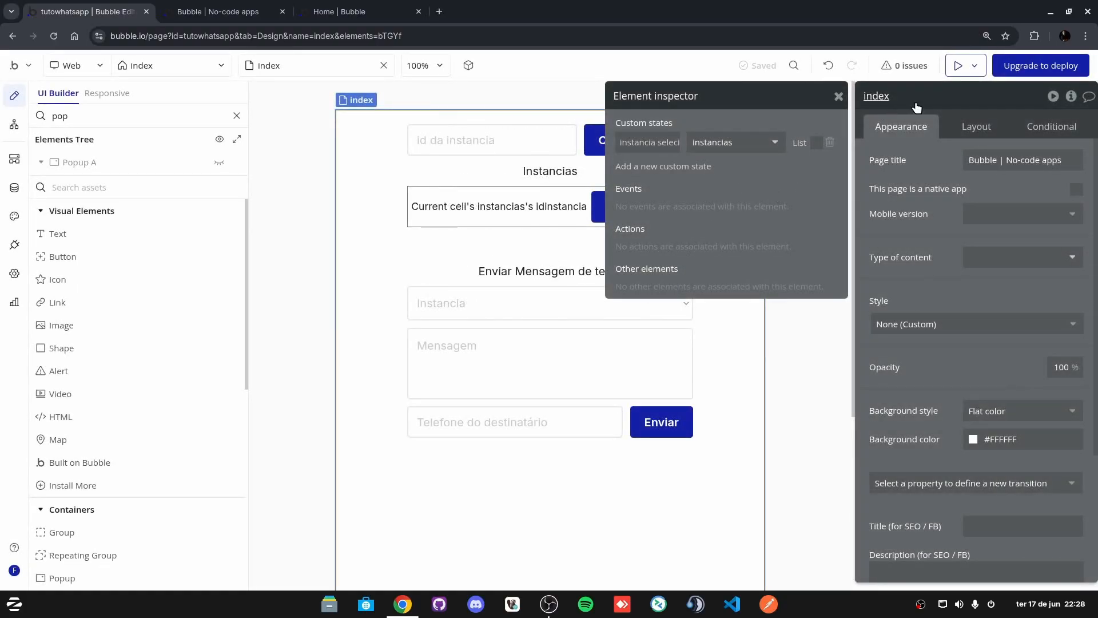
pyautogui.click(917, 107)
pyautogui.click(838, 97)
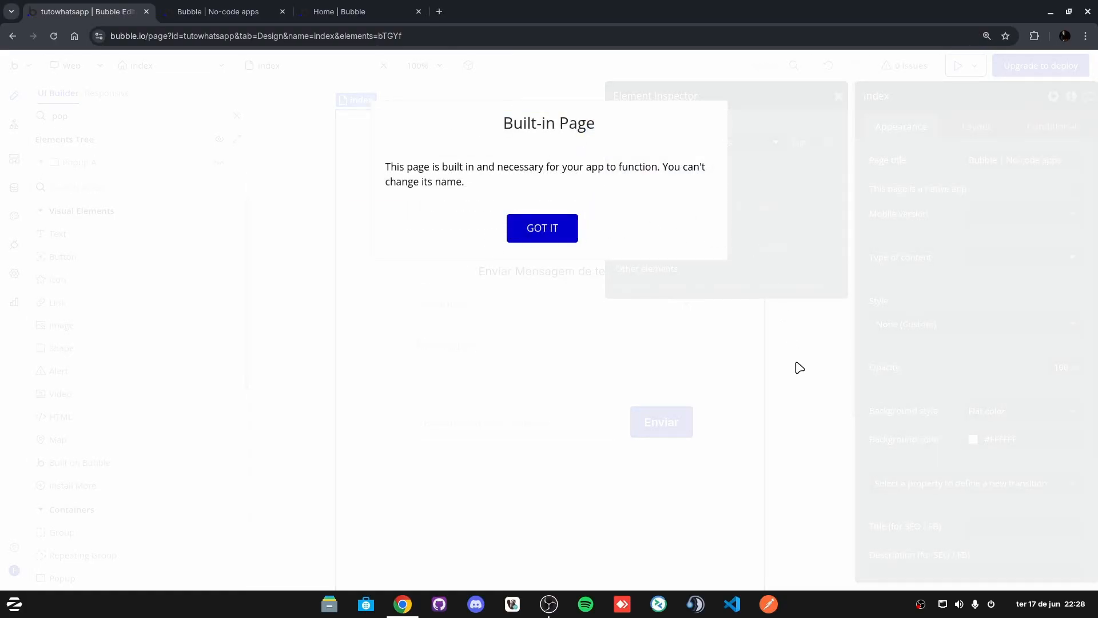
pyautogui.click(800, 368)
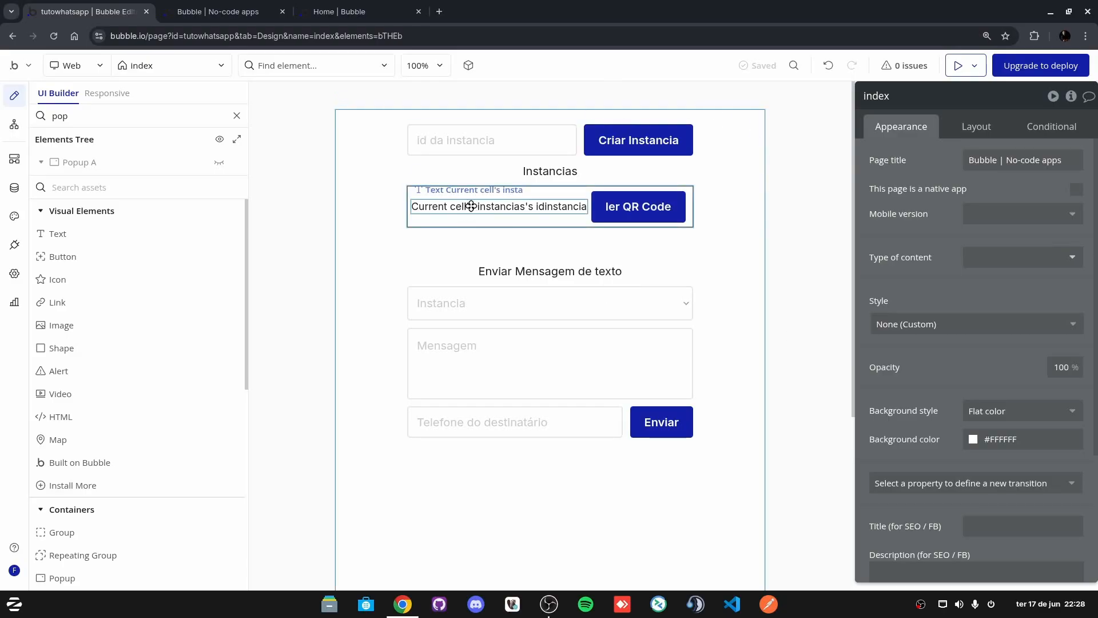
# Step: Give the instance id text a click workflow: Set state of index's instancia selecionada to Current cell's instancias
pyautogui.click(472, 210)
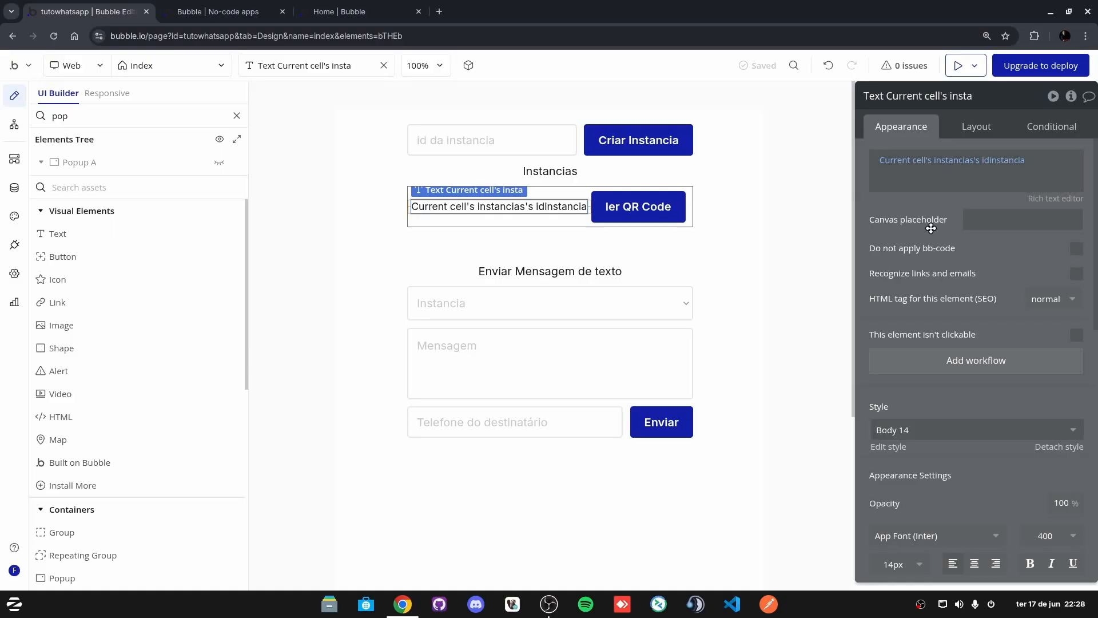
pyautogui.click(920, 361)
pyautogui.click(657, 187)
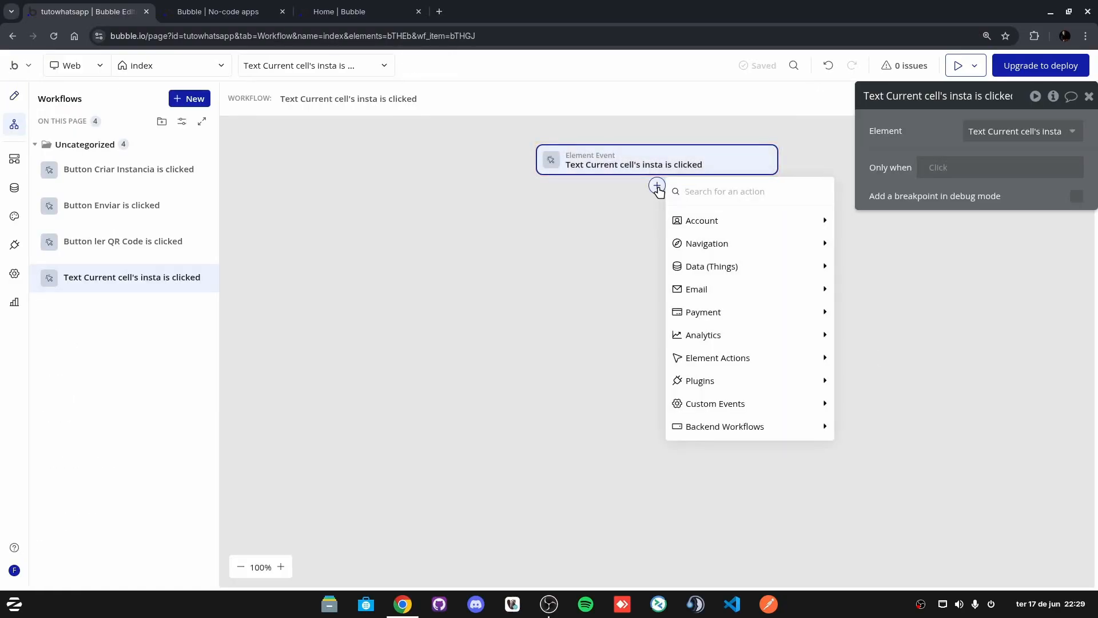
pyautogui.write('set')
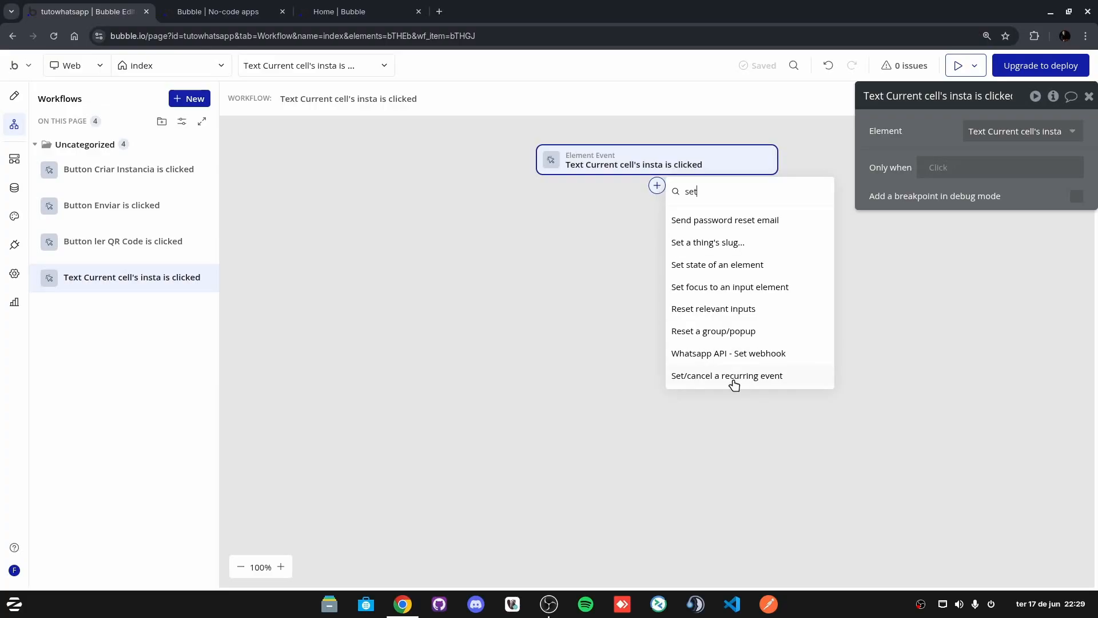
pyautogui.click(745, 264)
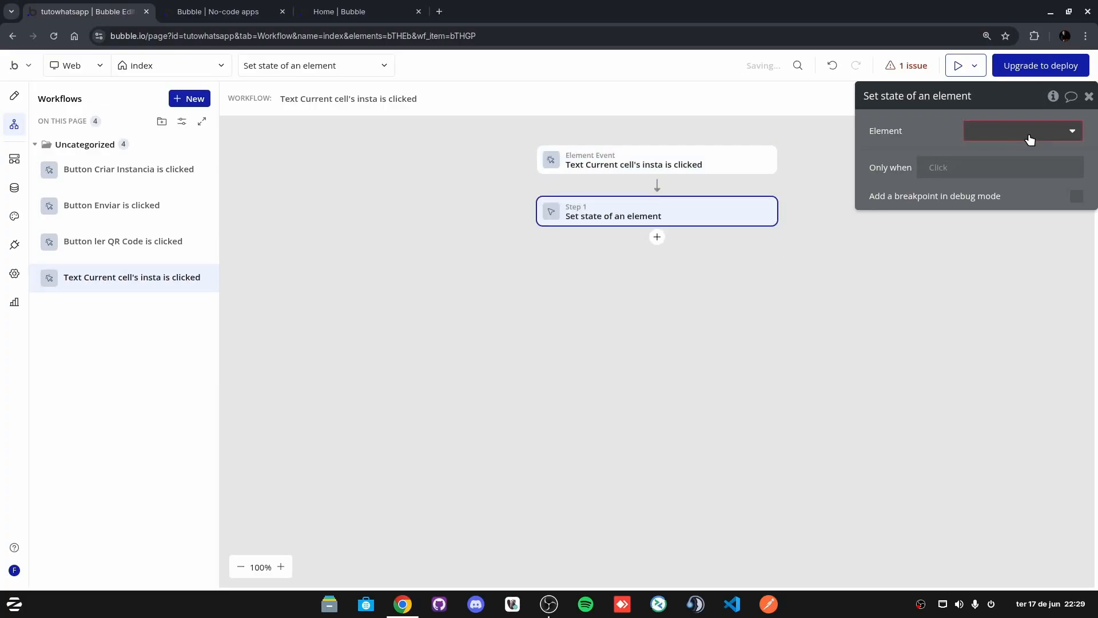
pyautogui.click(1026, 132)
pyautogui.click(1004, 161)
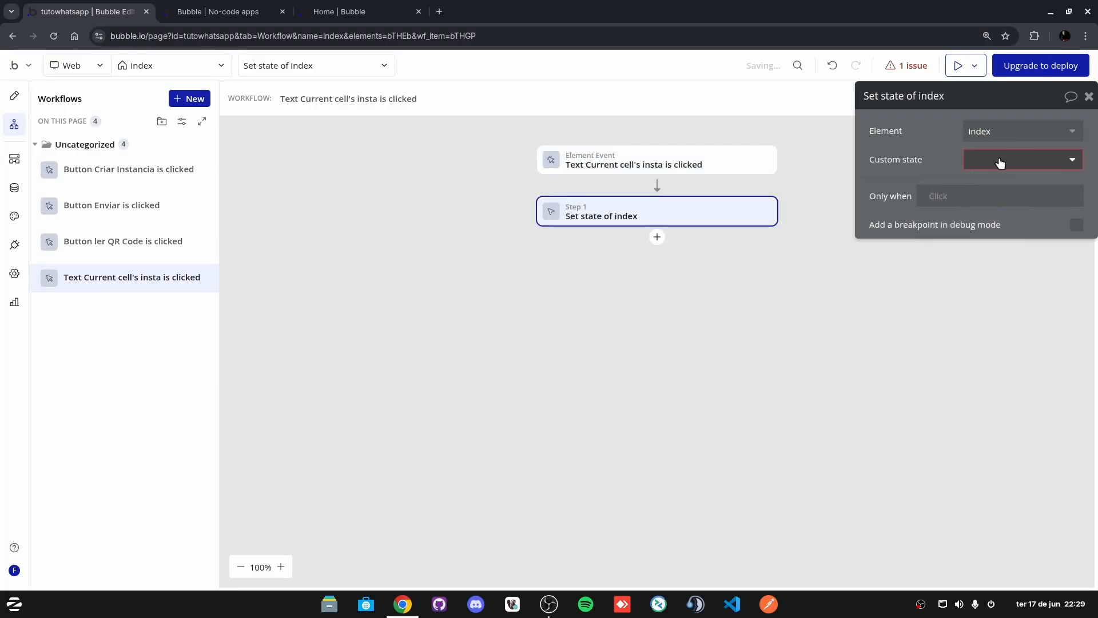
pyautogui.click(998, 160)
pyautogui.click(1025, 183)
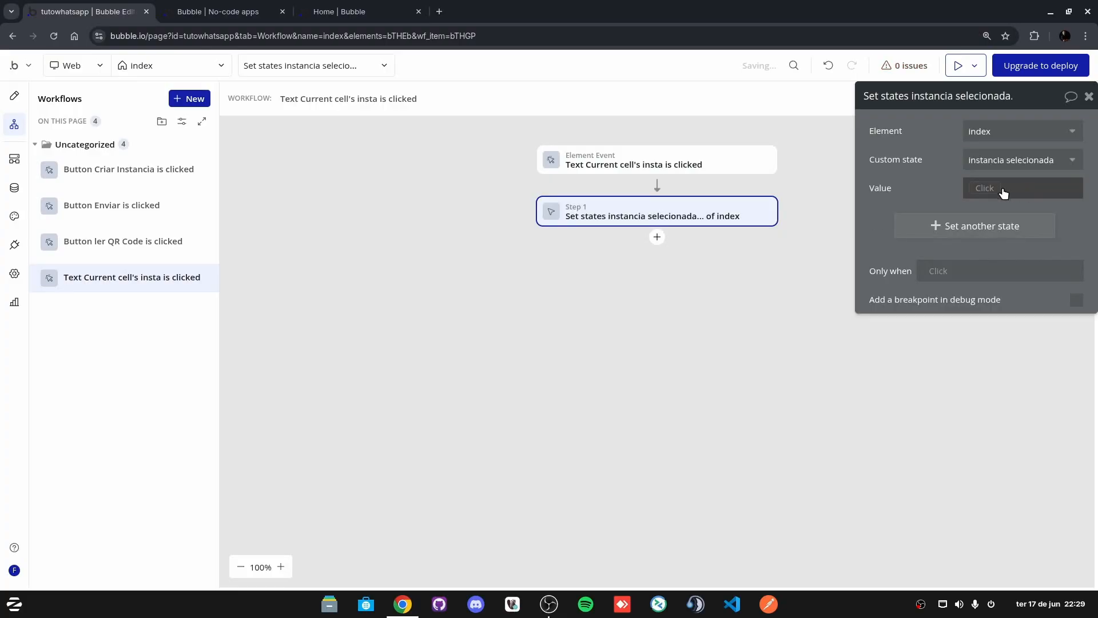
pyautogui.click(982, 190)
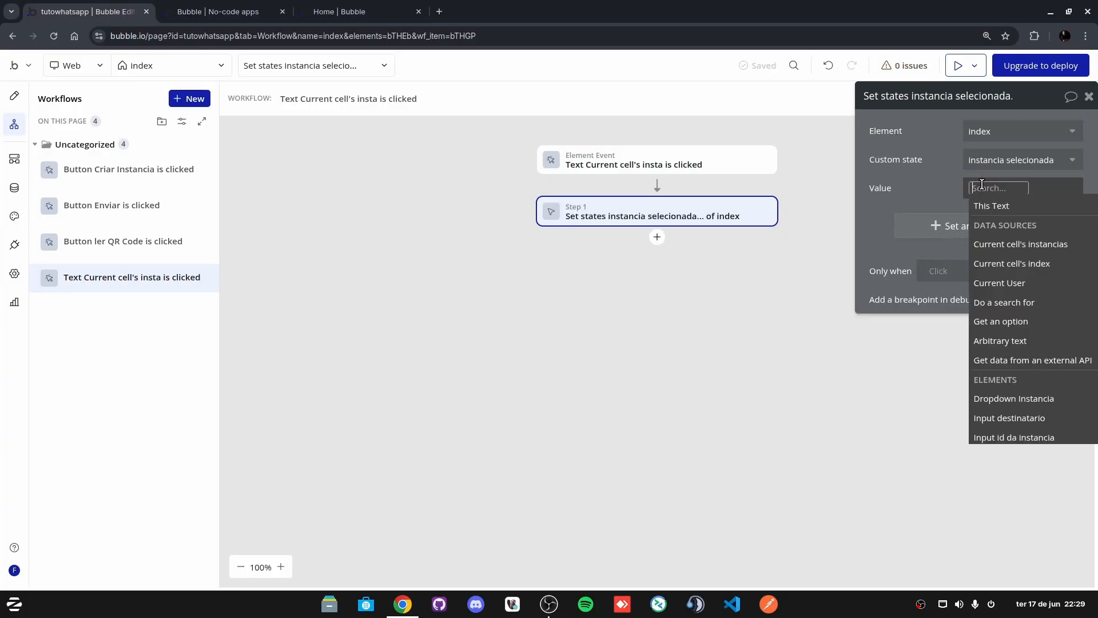
pyautogui.click(1040, 246)
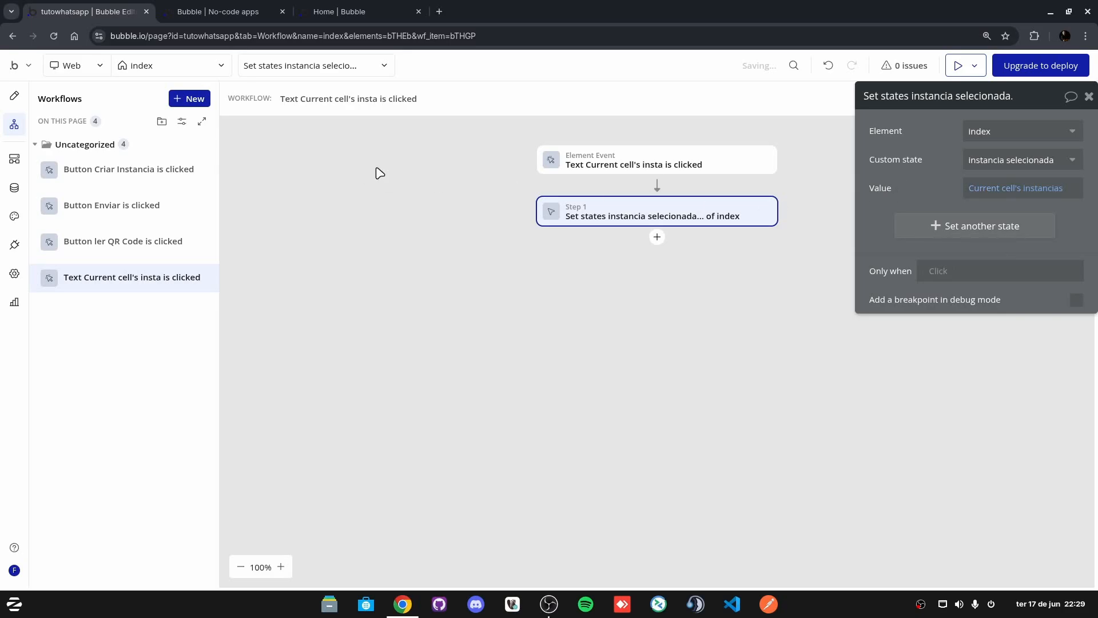
pyautogui.click(14, 96)
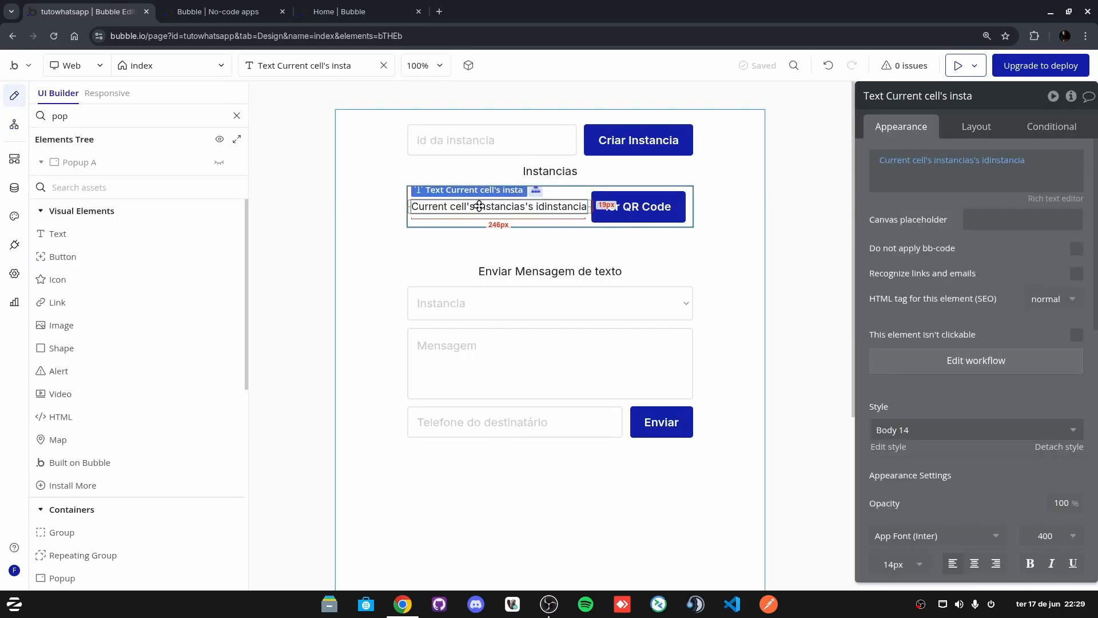
# Step: Check the index page inspector, then place a new Text element below the instancias repeating group
pyautogui.click(572, 202)
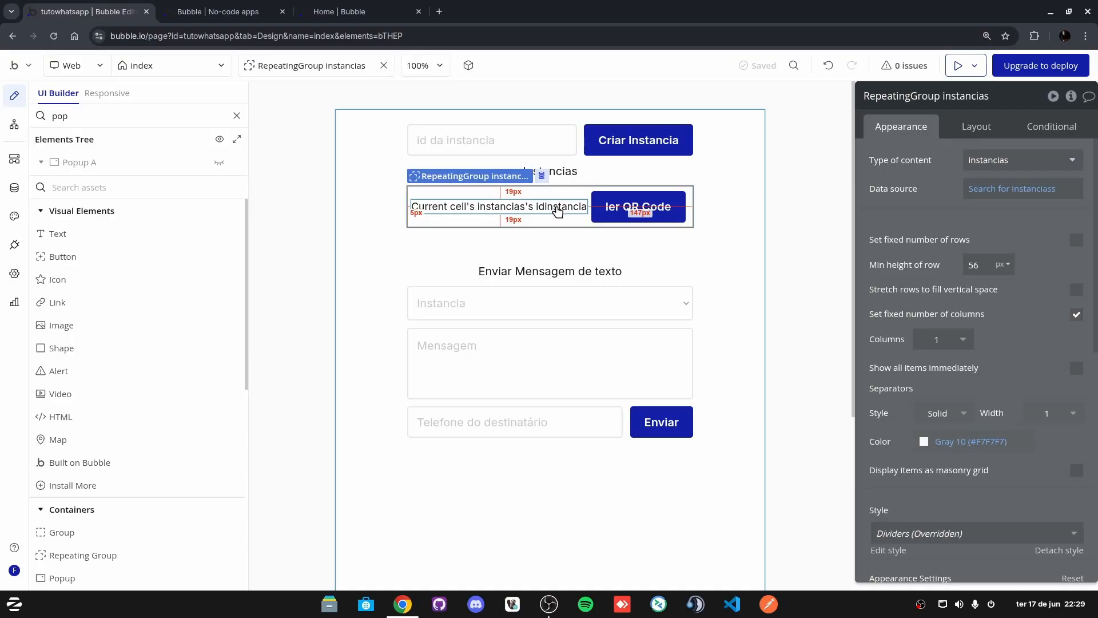
pyautogui.click(743, 235)
pyautogui.click(1071, 96)
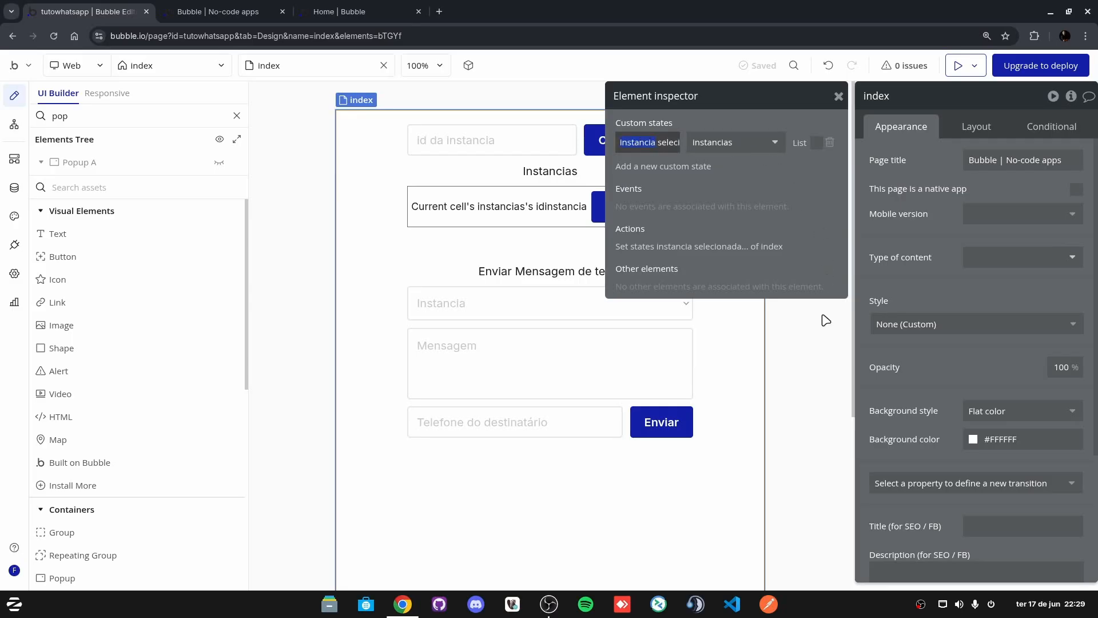
pyautogui.click(815, 347)
pyautogui.click(838, 99)
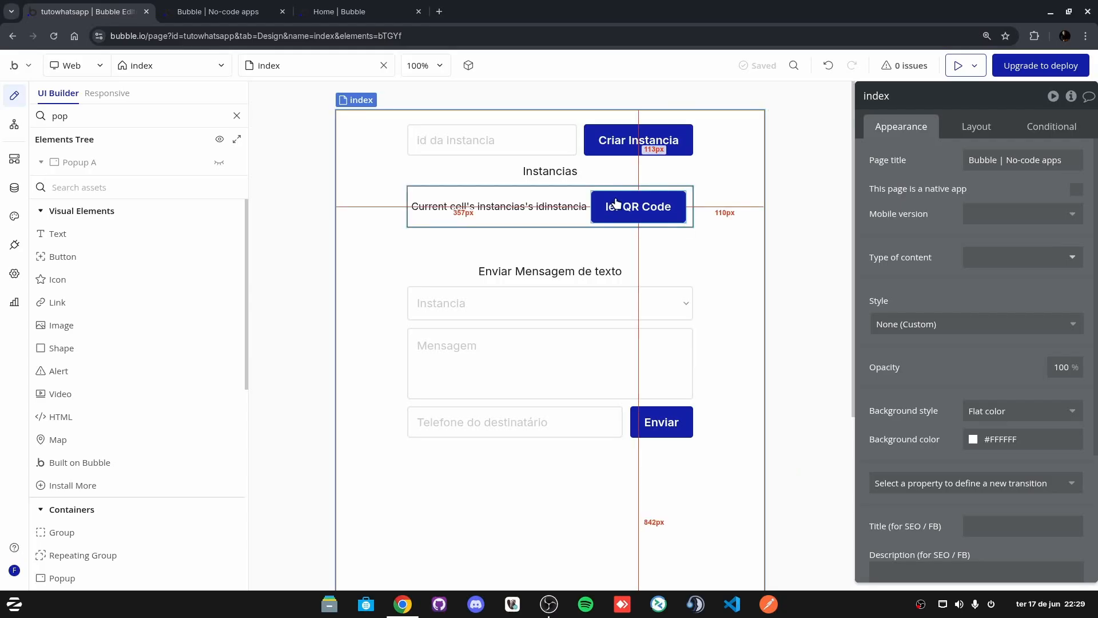
pyautogui.click(75, 240)
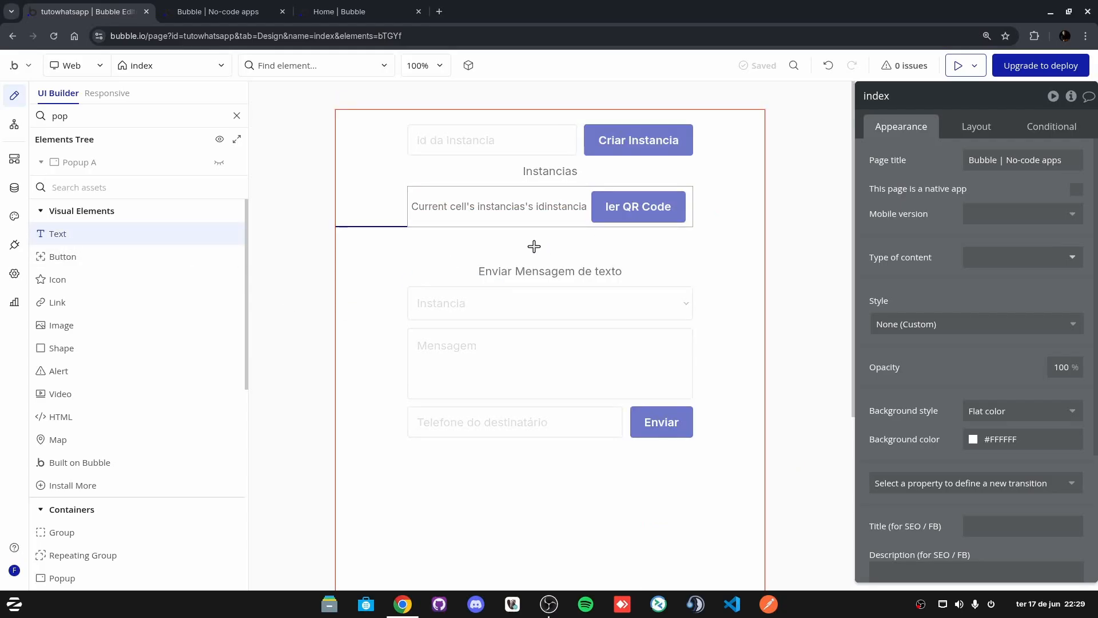
pyautogui.click(360, 248)
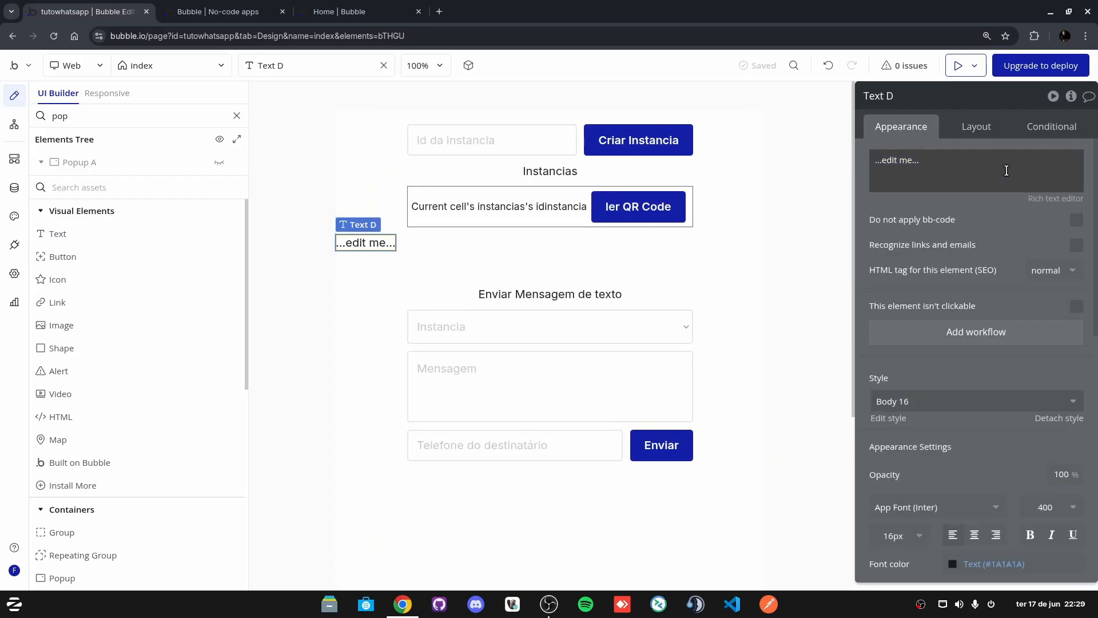
# Step: Move Text D above the instances list, centre it, stop fitting width to content, and set max width 400
pyautogui.click(976, 126)
pyautogui.click(964, 270)
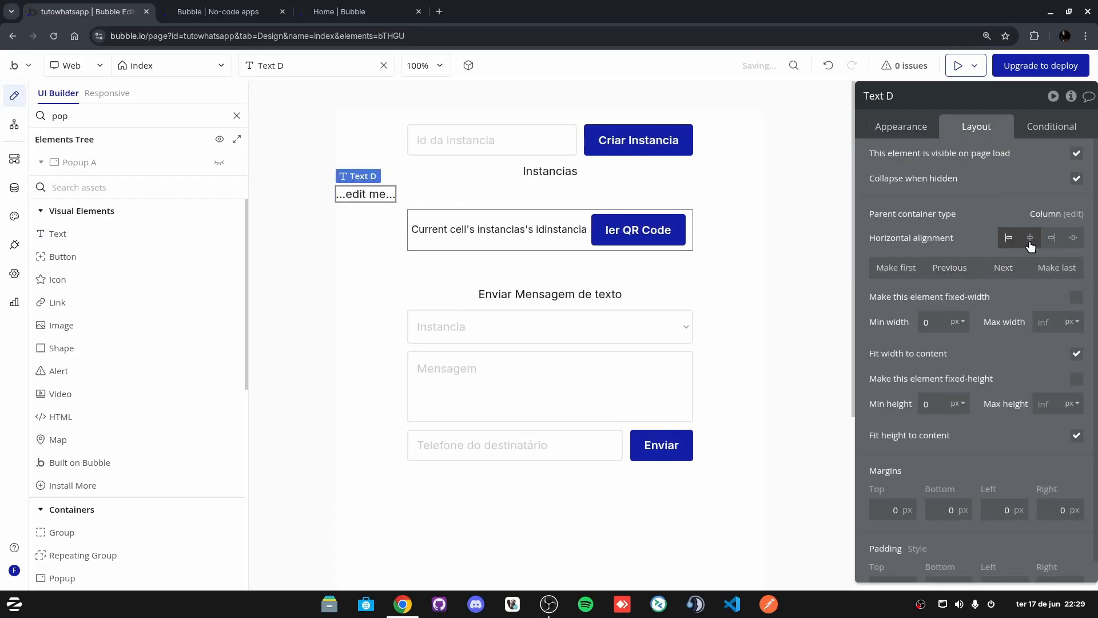
pyautogui.click(1030, 237)
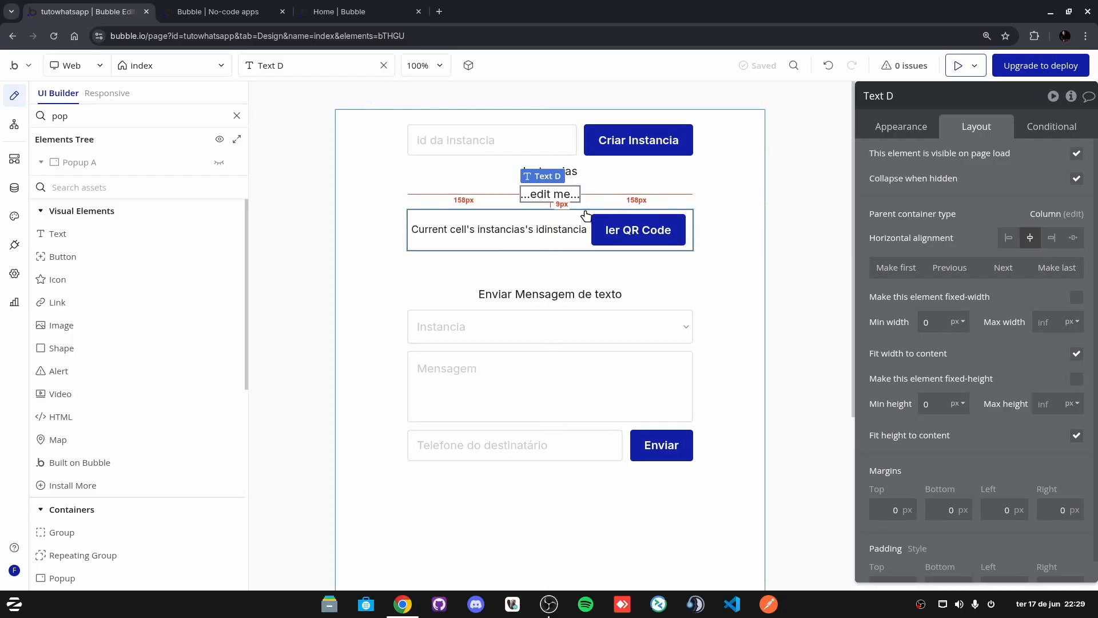
pyautogui.click(1075, 355)
pyautogui.click(1048, 322)
pyautogui.write('400')
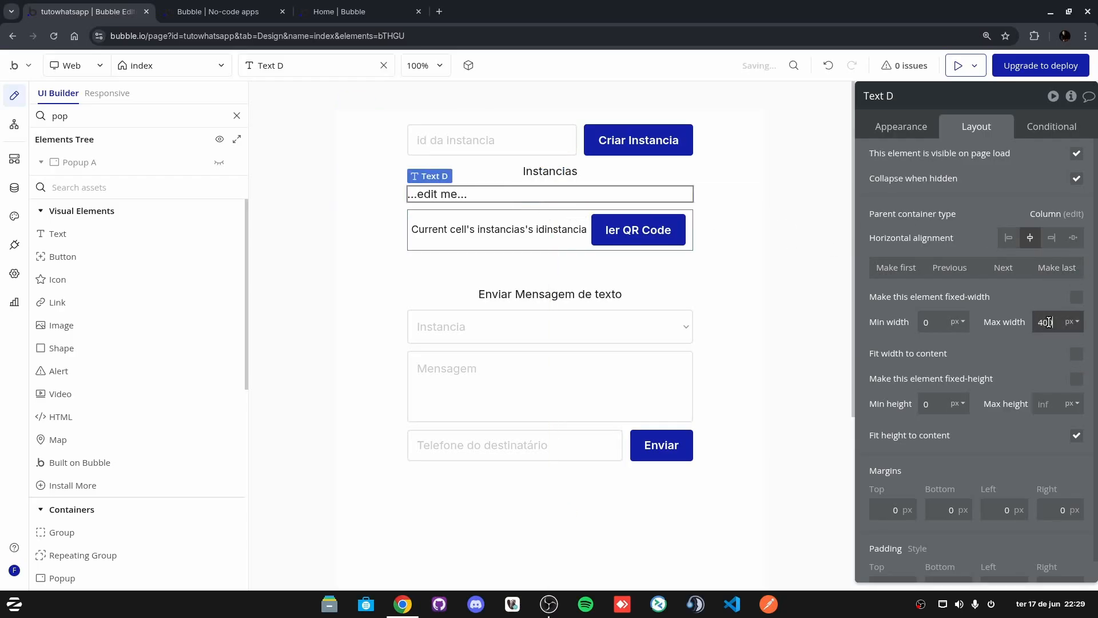
# Step: Give Text D the Body 12 text style
pyautogui.click(901, 129)
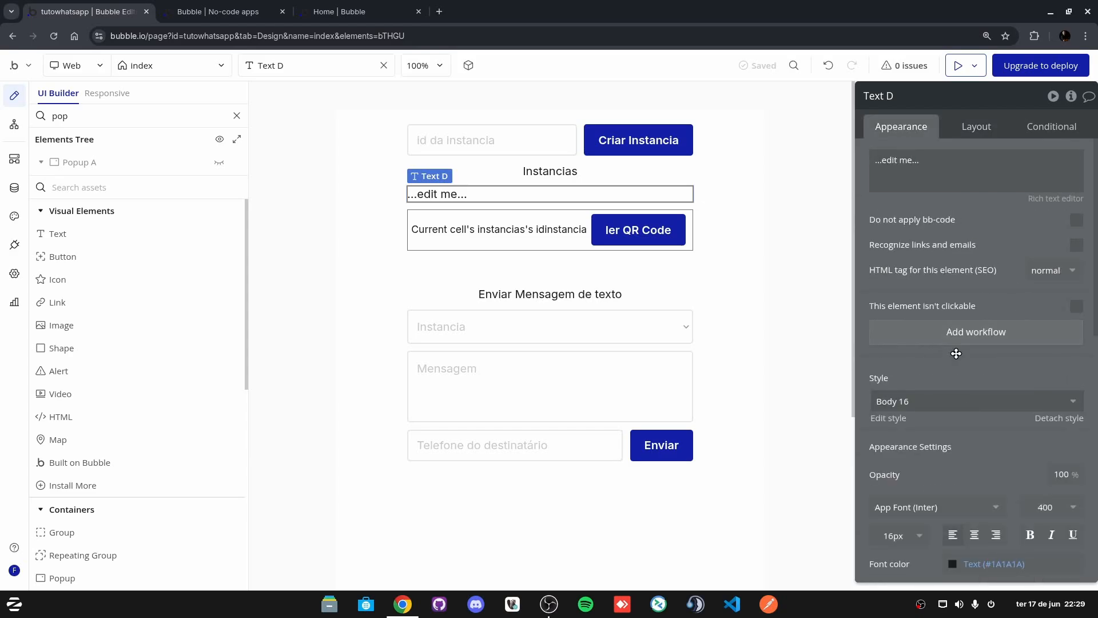
pyautogui.click(929, 398)
pyautogui.click(915, 446)
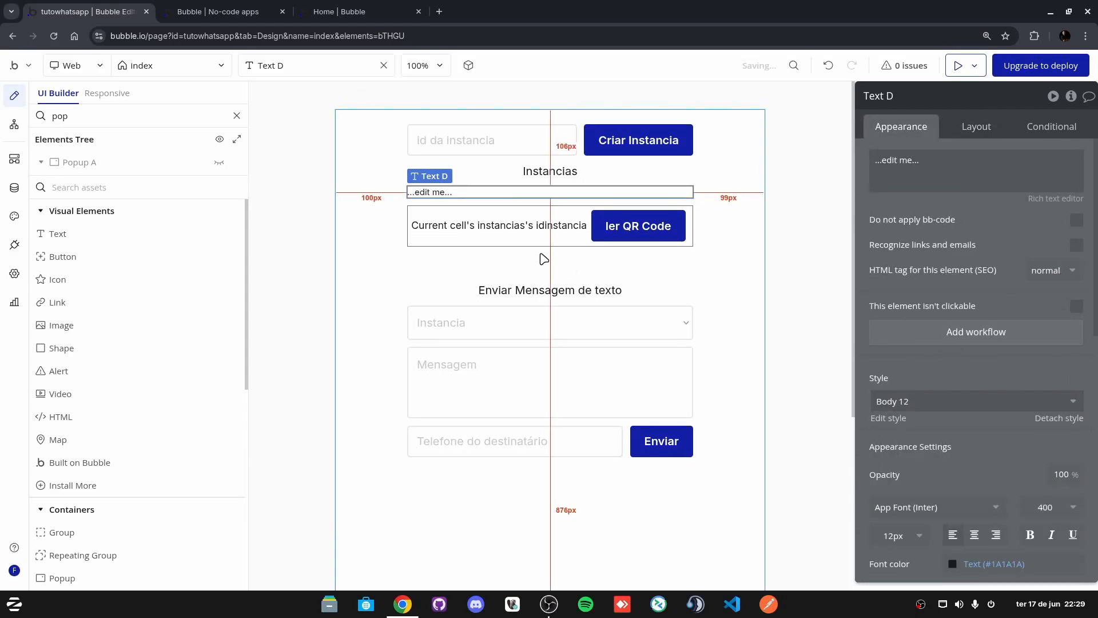
pyautogui.click(396, 273)
pyautogui.click(425, 197)
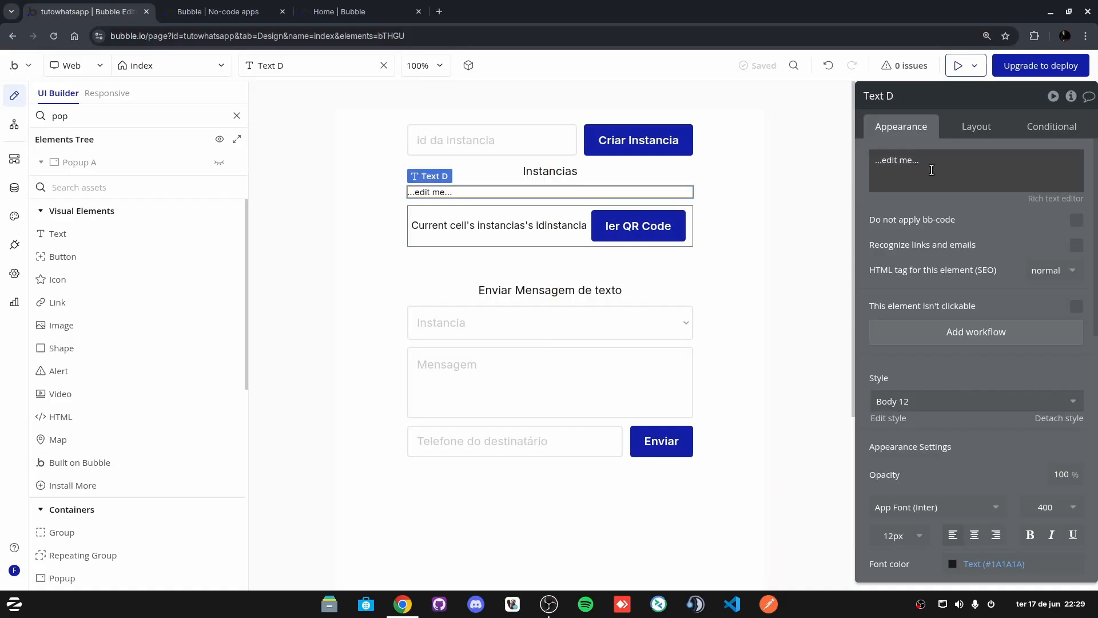
pyautogui.click(980, 170)
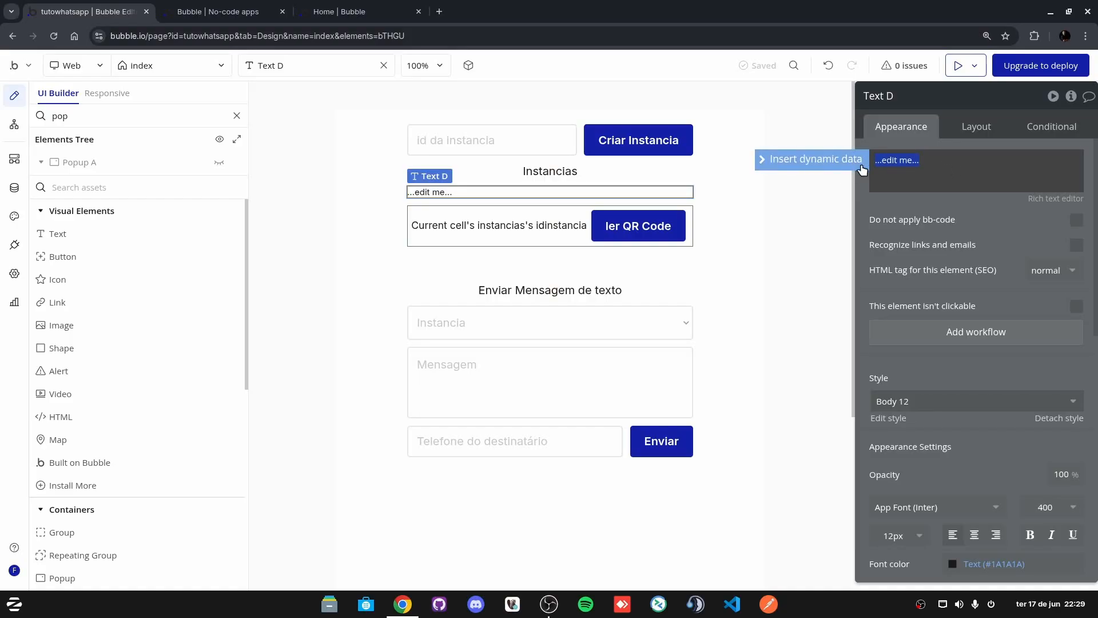
# Step: Begin an external-API expression in Text D's content, then clear it to start over
pyautogui.click(816, 161)
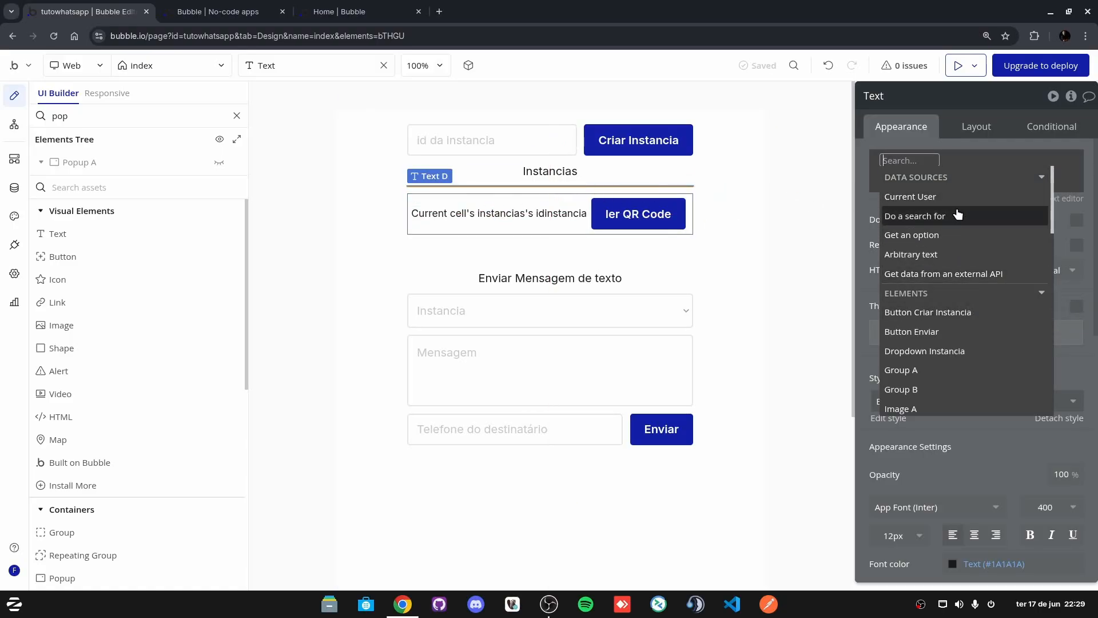
pyautogui.click(950, 275)
pyautogui.click(748, 130)
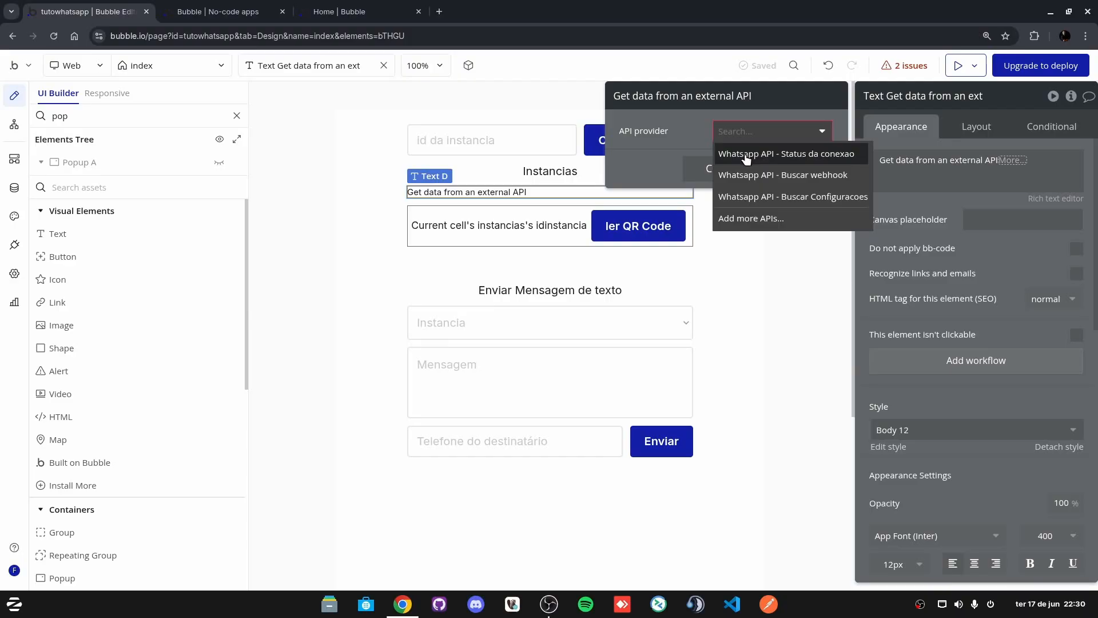
pyautogui.click(924, 192)
pyautogui.rightClick(922, 164)
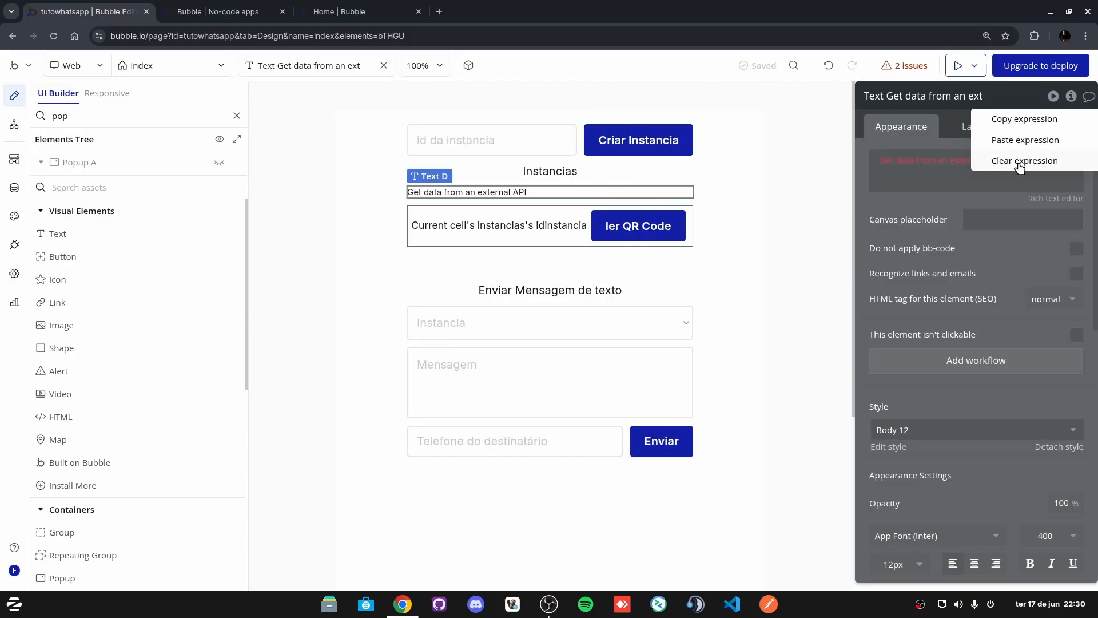
pyautogui.click(1020, 166)
pyautogui.click(892, 161)
# Step: Set Text D's content to get data from the Whatsapp API - Status da conexao call
pyautogui.click(847, 160)
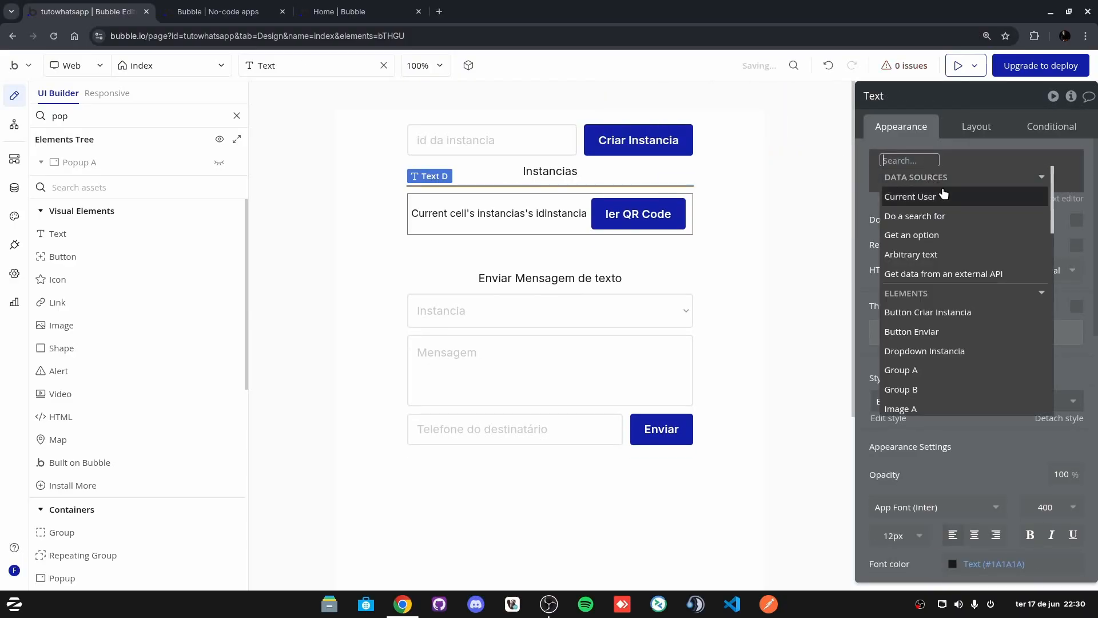
pyautogui.click(935, 275)
pyautogui.click(769, 131)
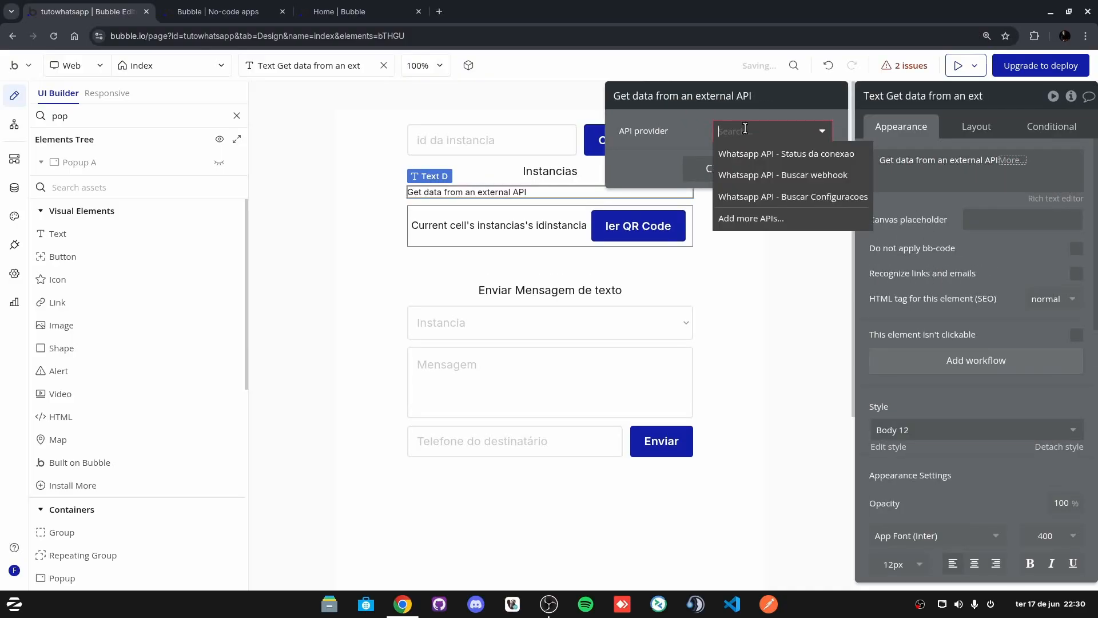
pyautogui.click(787, 155)
# Step: Set the instance parameter to index's instancia selecionada's idinstancia
pyautogui.click(732, 162)
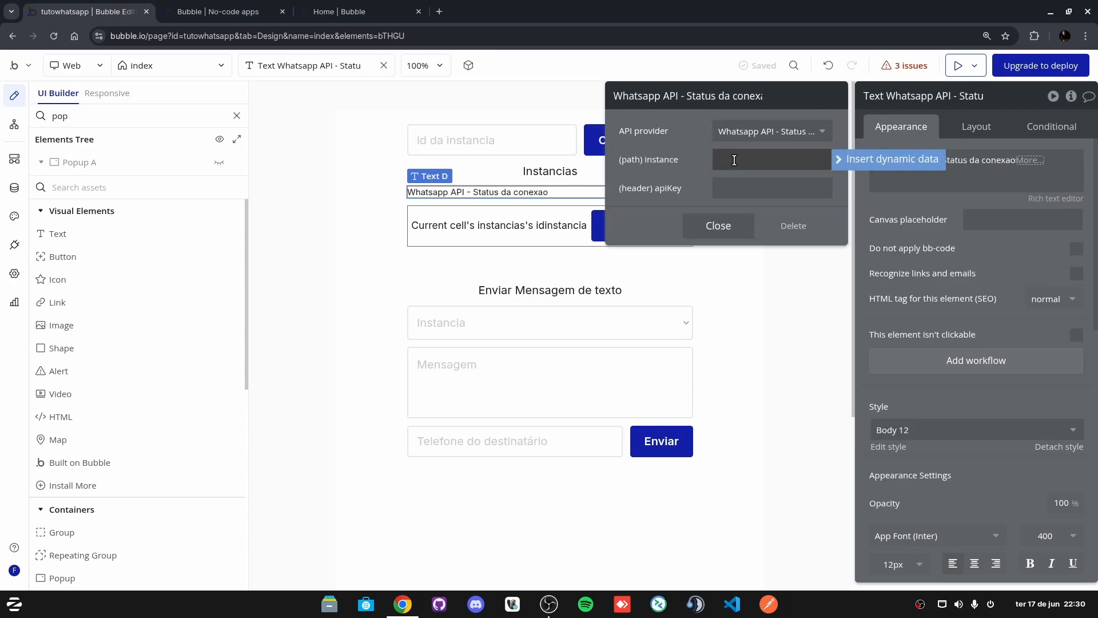
pyautogui.click(893, 159)
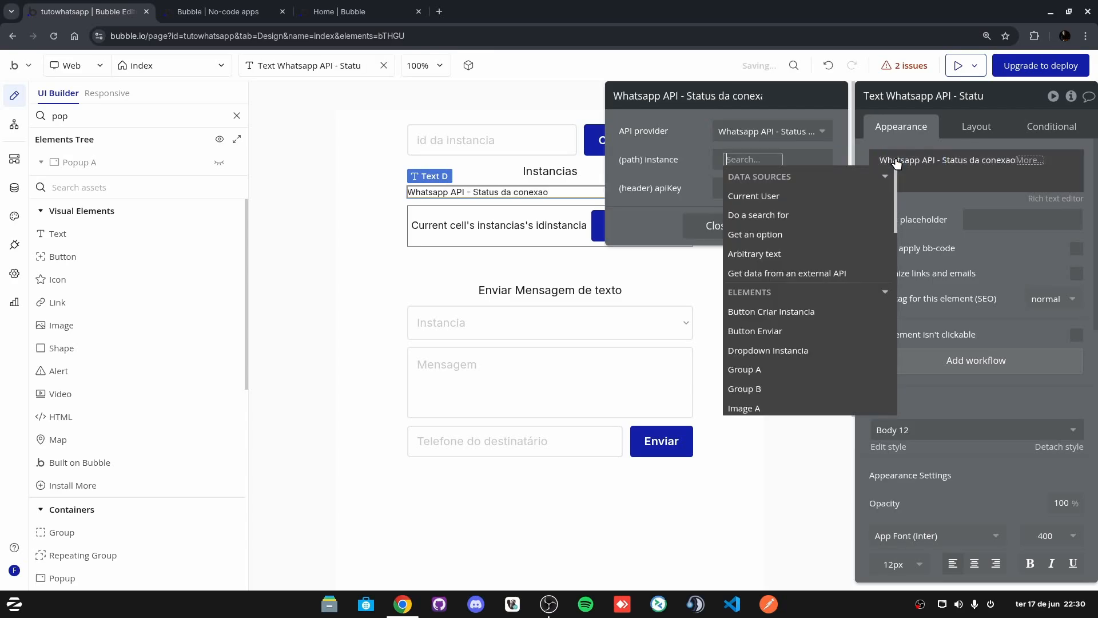
pyautogui.click(651, 154)
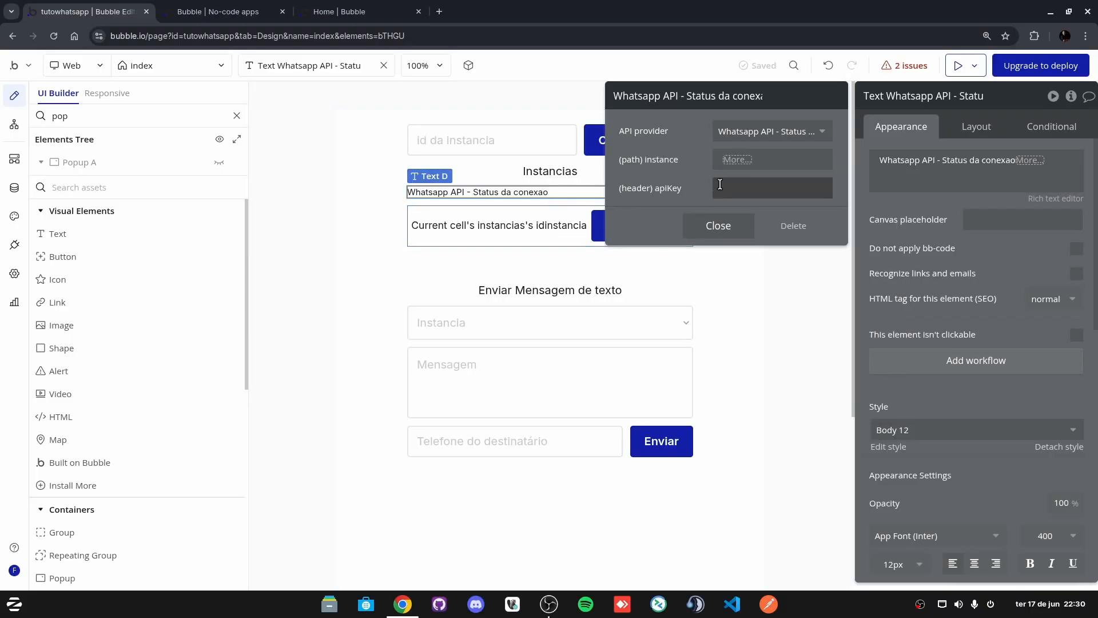
pyautogui.click(737, 161)
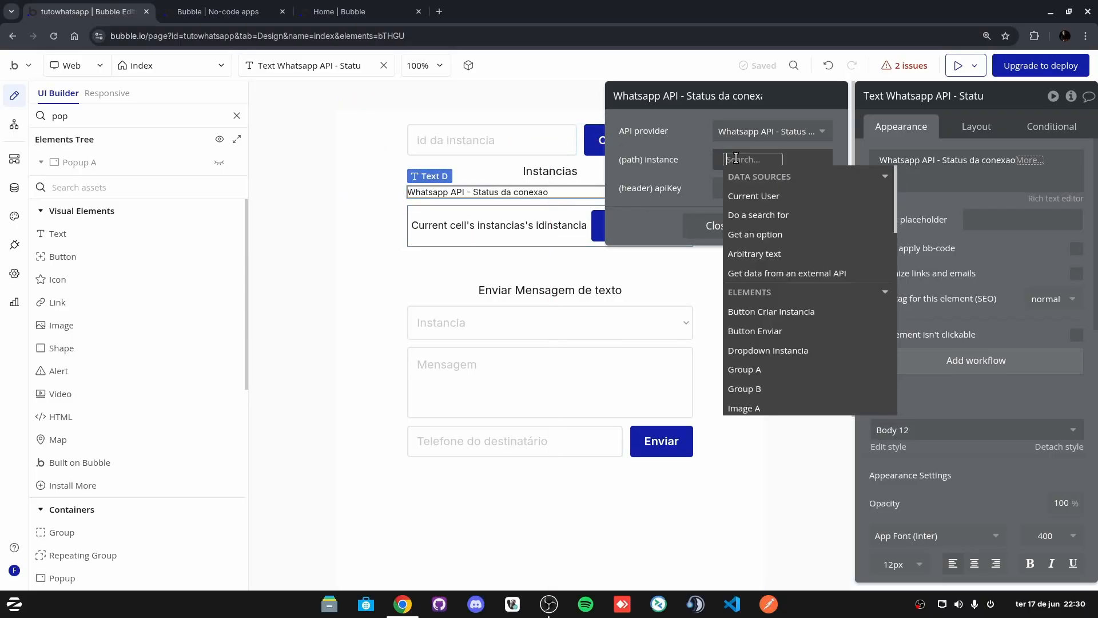
pyautogui.scroll(-5, 823, 277)
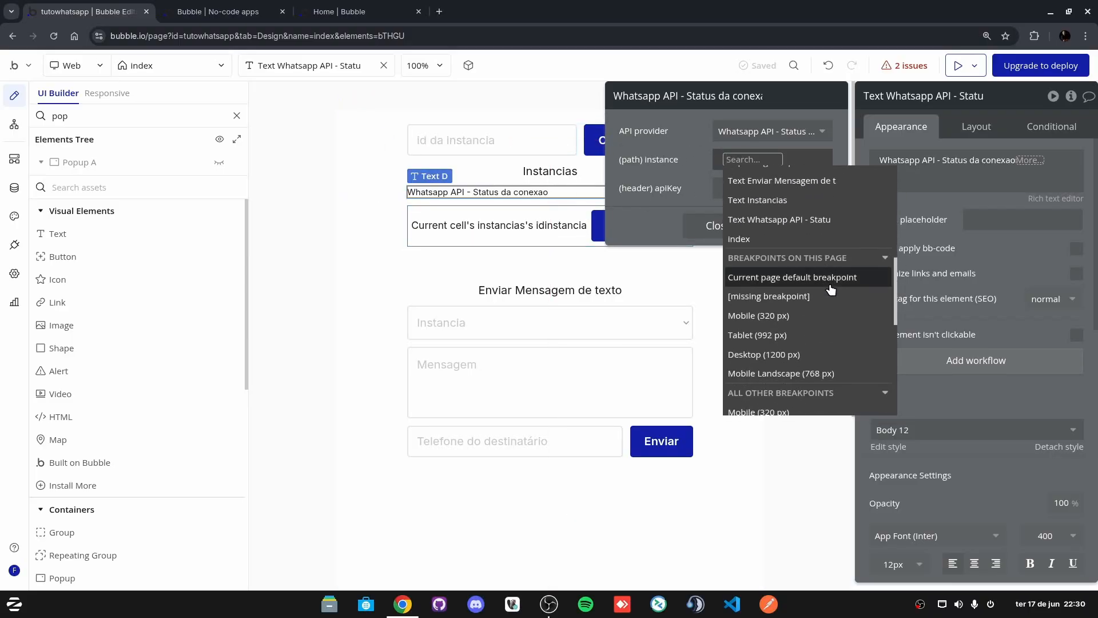
pyautogui.click(761, 240)
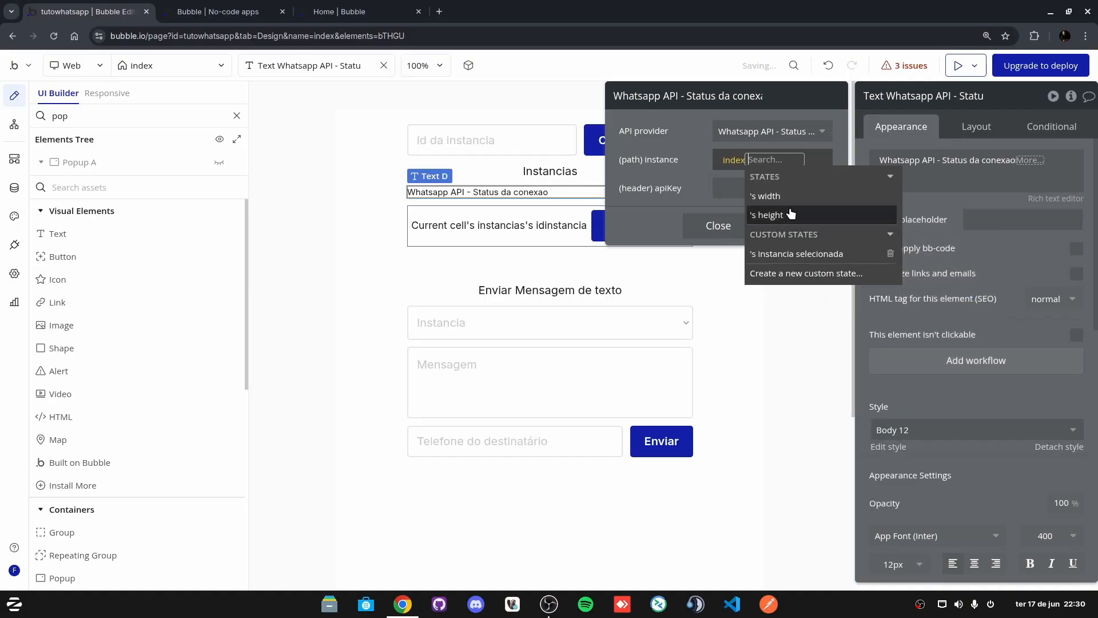
pyautogui.moveTo(792, 256)
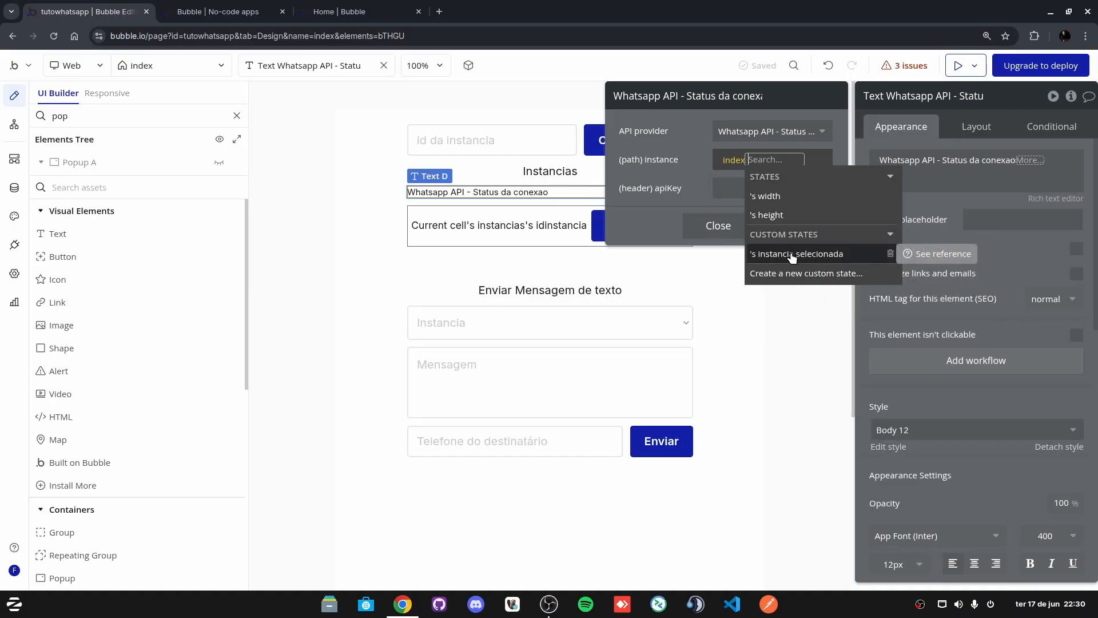
pyautogui.click(789, 256)
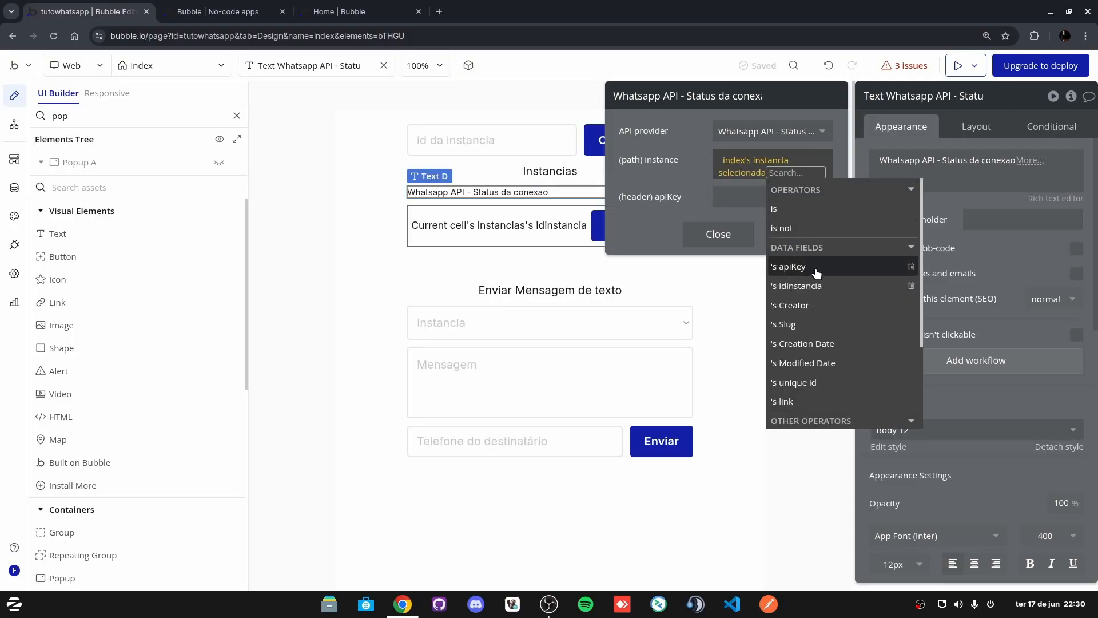
pyautogui.click(812, 286)
pyautogui.click(681, 174)
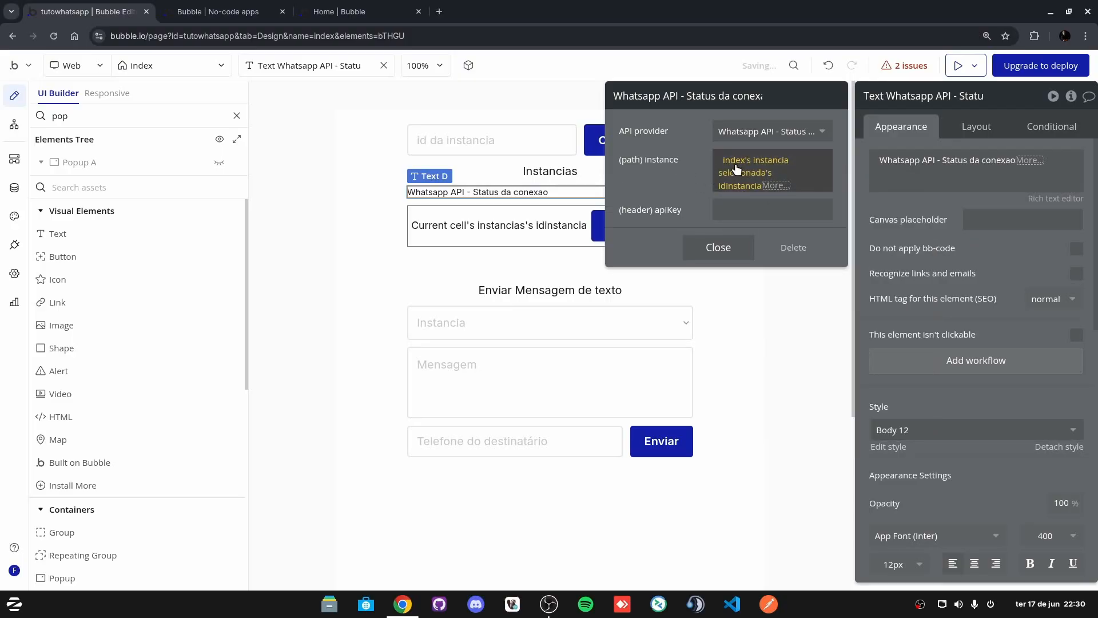
# Step: Copy the instance expression into the apiKey header and switch it to instancia selecionada's apiKey
pyautogui.rightClick(734, 171)
pyautogui.click(743, 217)
pyautogui.click(889, 201)
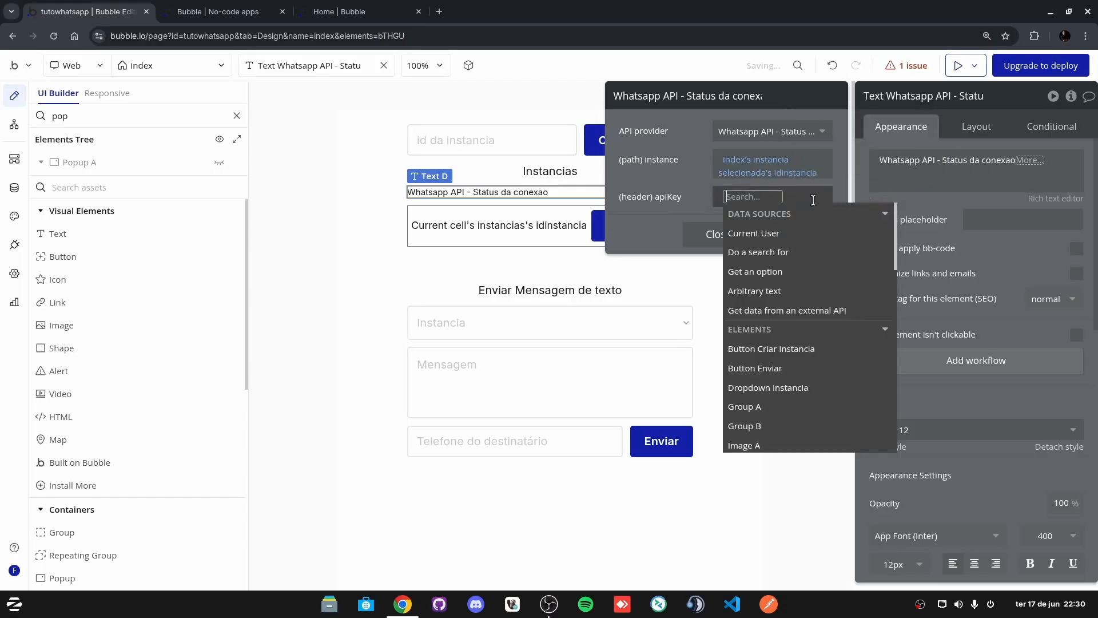
pyautogui.rightClick(744, 197)
pyautogui.click(838, 180)
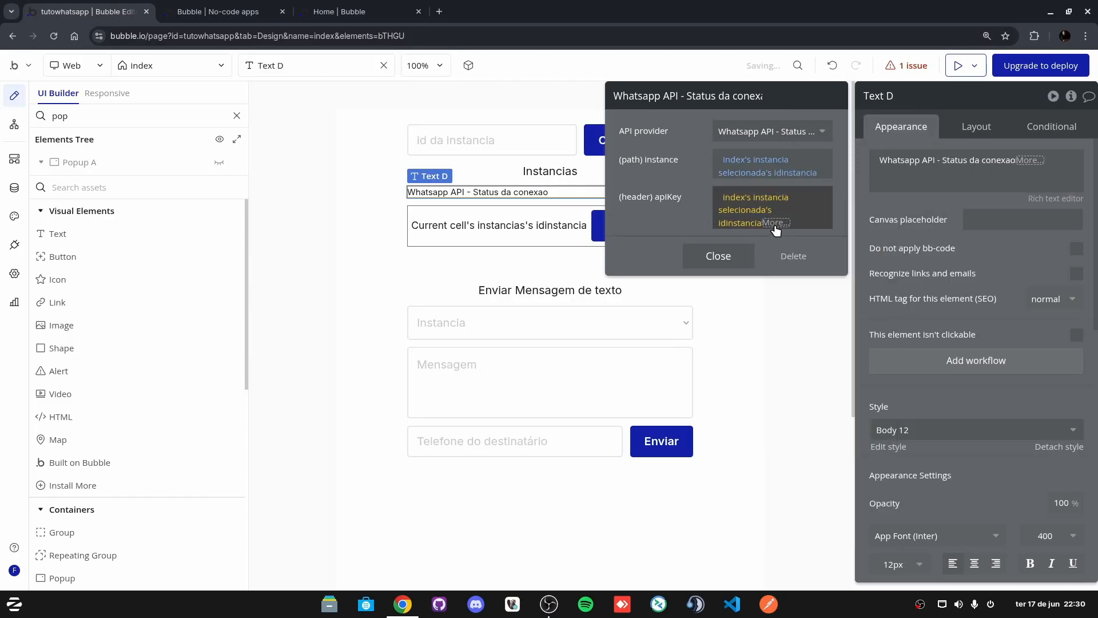
pyautogui.click(747, 225)
pyautogui.click(784, 305)
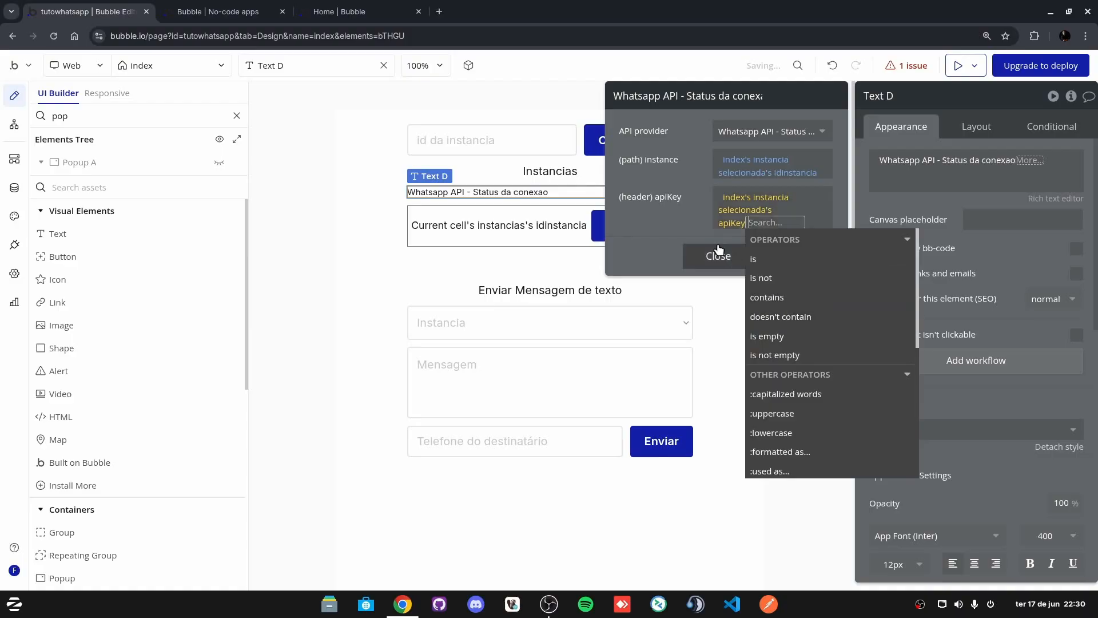
pyautogui.click(668, 209)
pyautogui.click(908, 224)
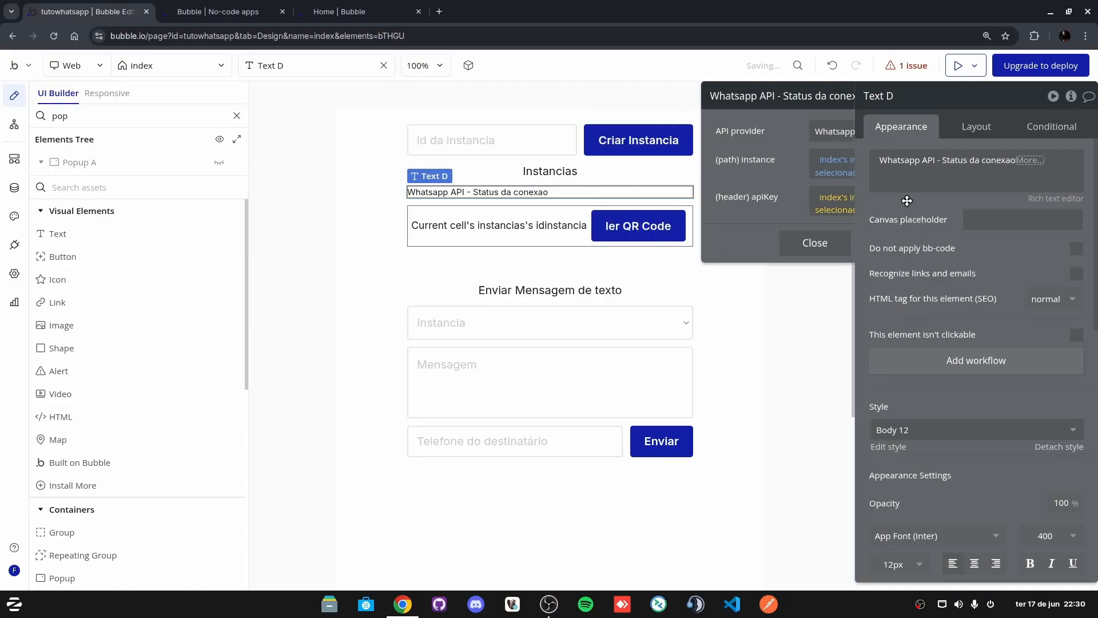
pyautogui.click(1030, 160)
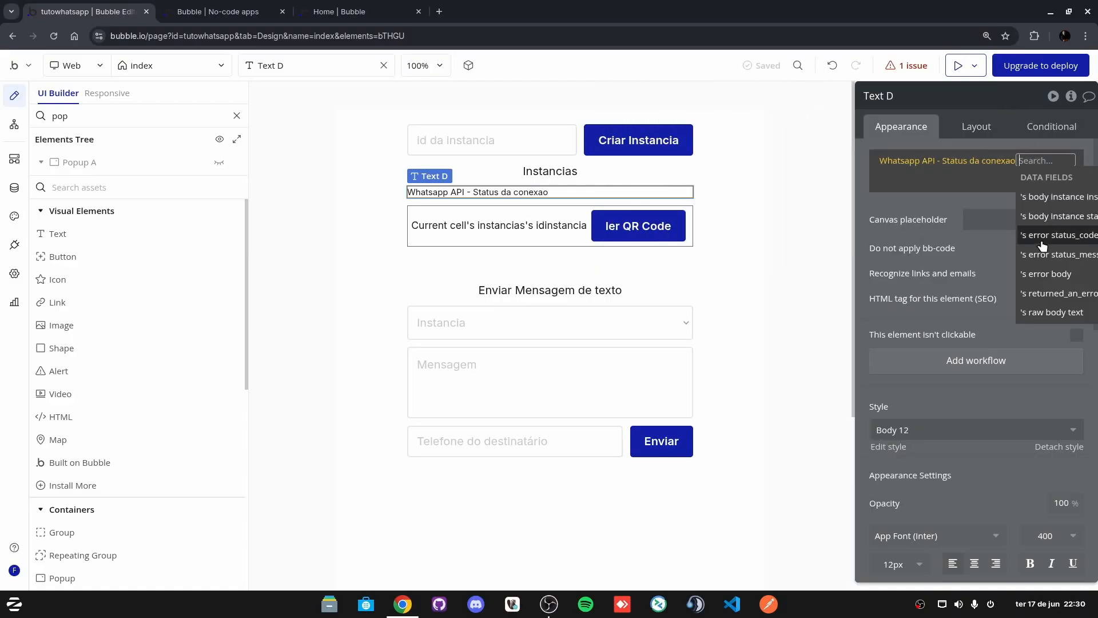
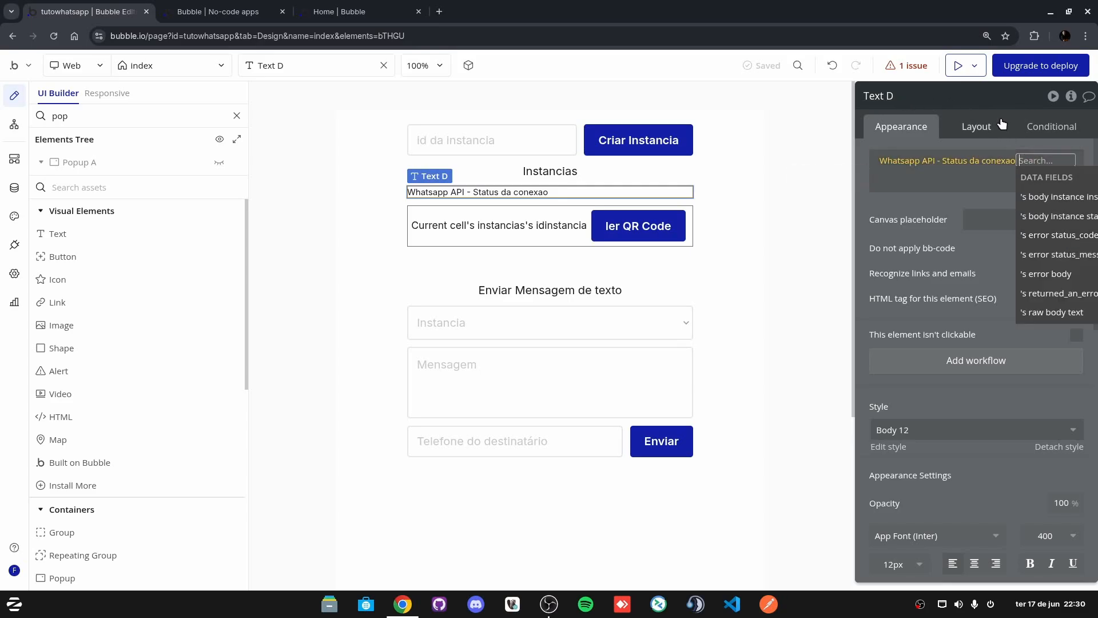
# Step: Unlock the property editor from the View menu and drag the Text D panel left
pyautogui.click(16, 67)
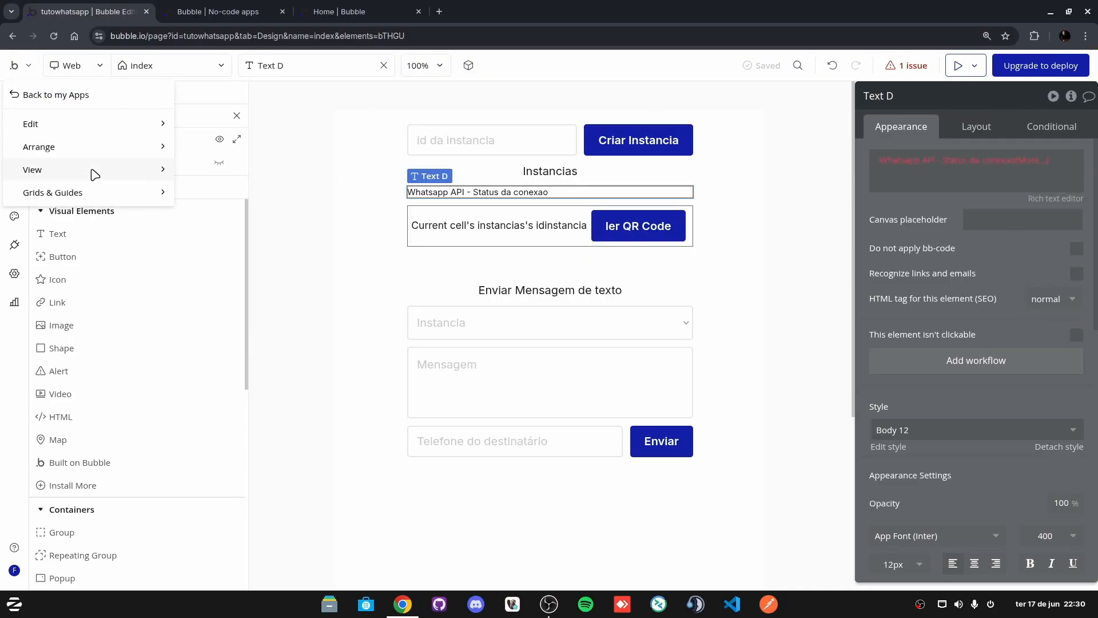
pyautogui.moveTo(95, 174)
pyautogui.moveTo(98, 199)
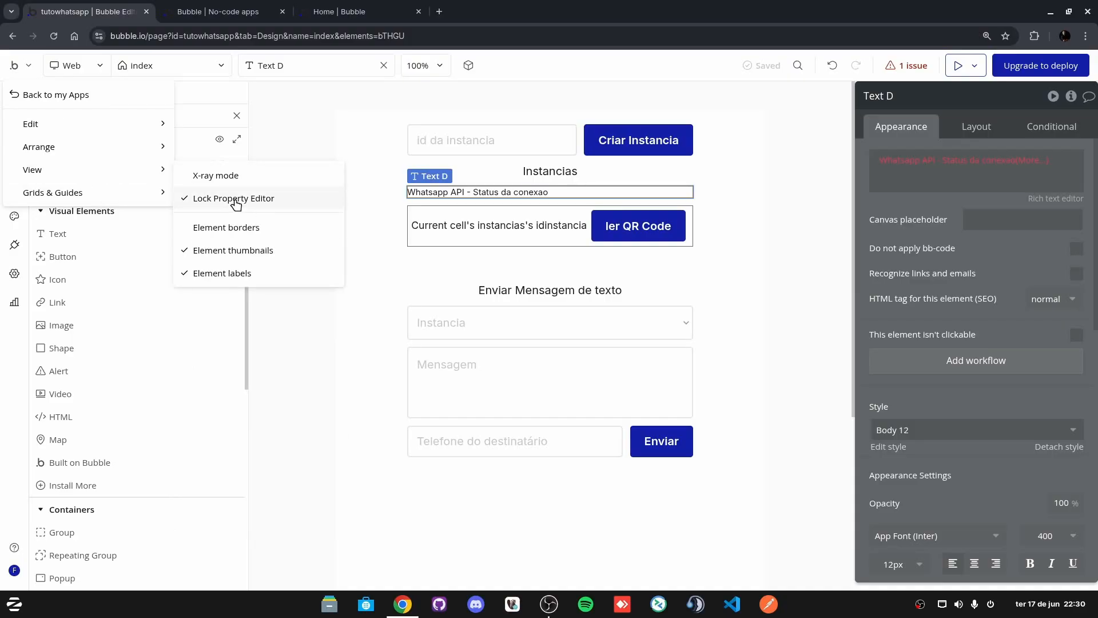
pyautogui.click(235, 201)
pyautogui.moveTo(988, 109); pyautogui.dragTo(392, 120)
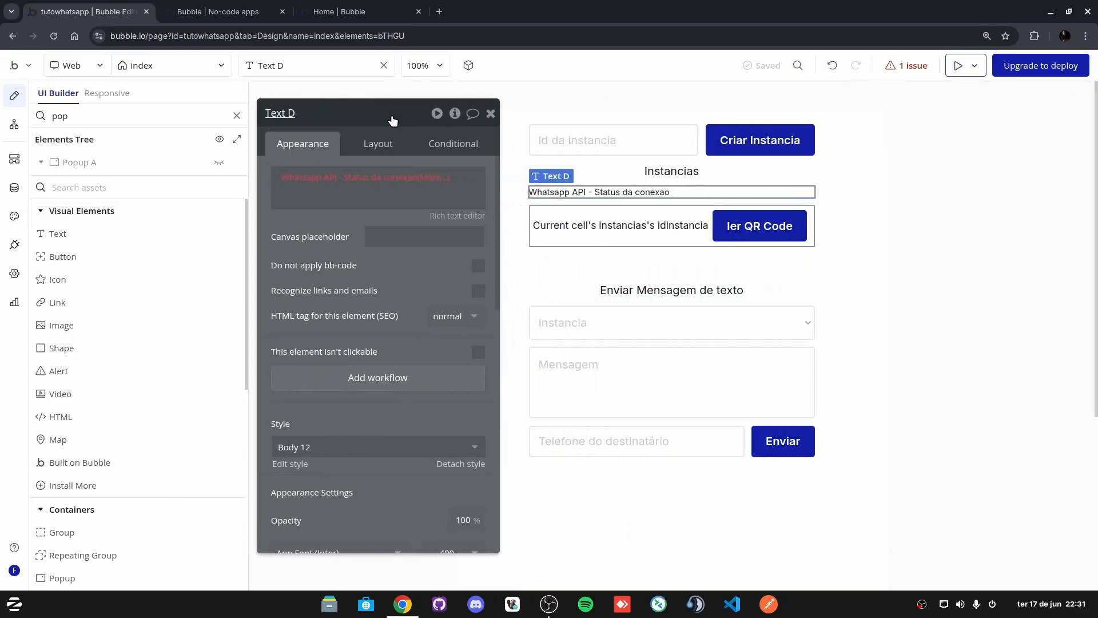
# Step: Append 's body instance state to Text D's Status da conexao expression and close the panel
pyautogui.click(424, 174)
pyautogui.click(428, 177)
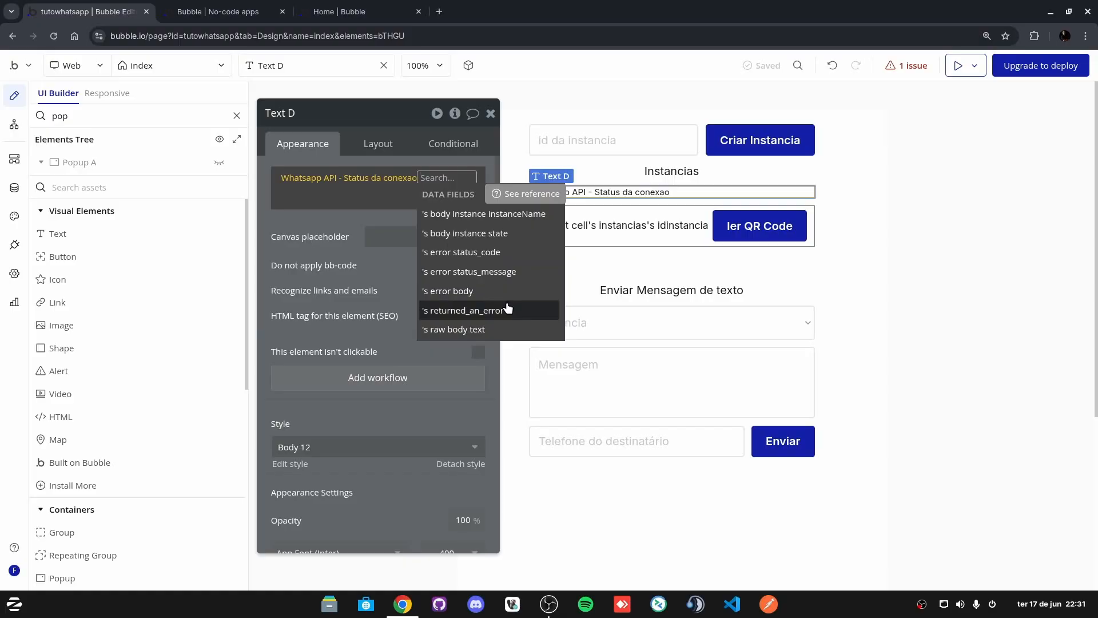
pyautogui.click(514, 235)
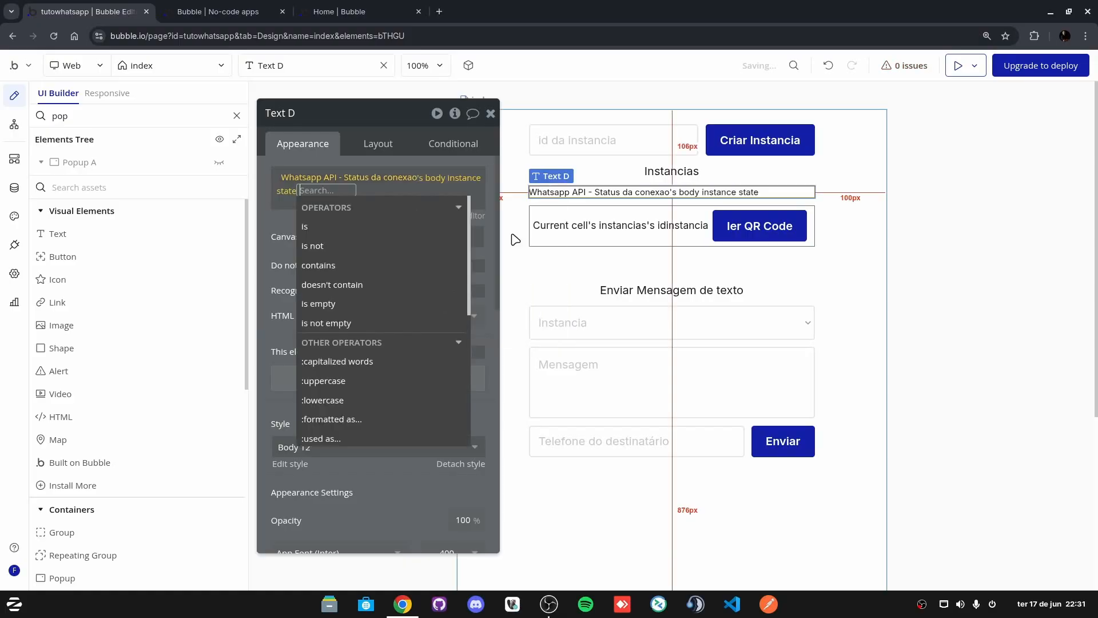
pyautogui.click(281, 218)
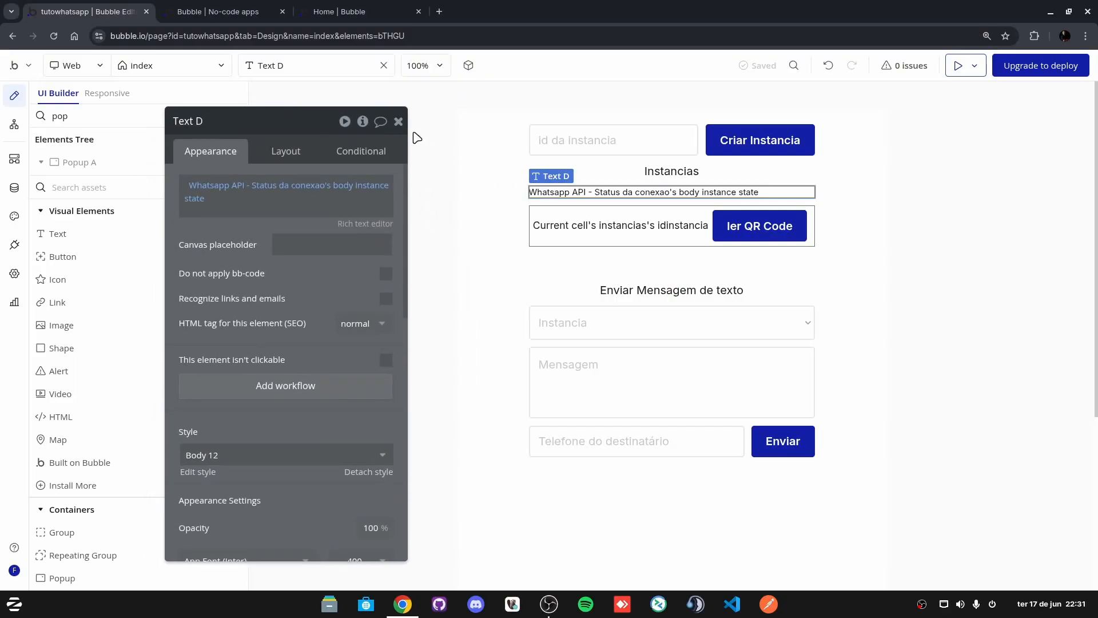
pyautogui.click(399, 122)
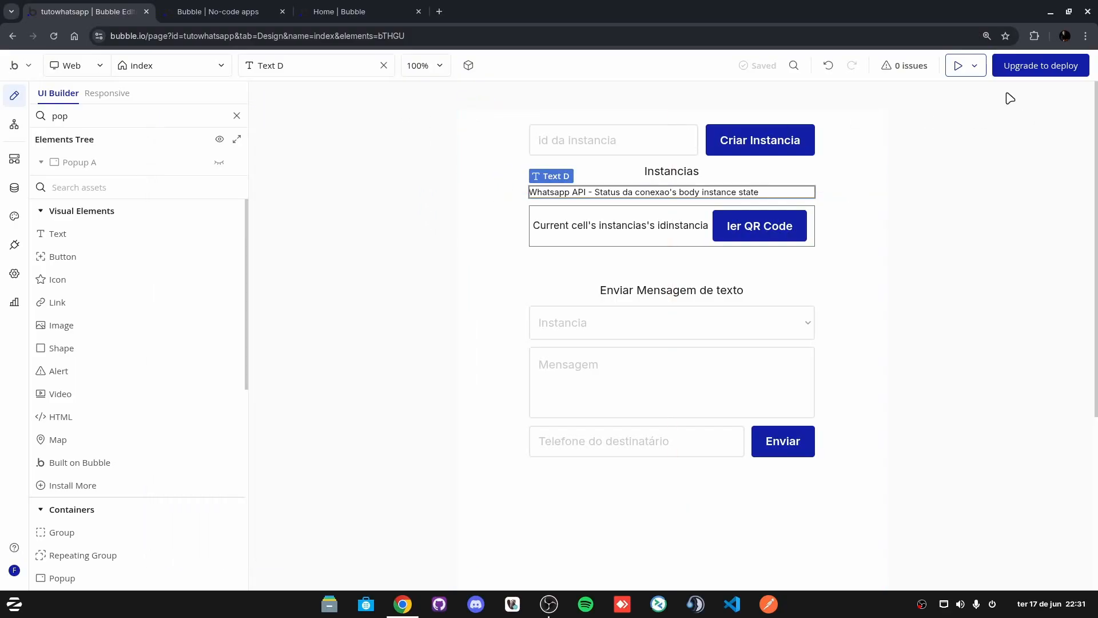
pyautogui.click(958, 68)
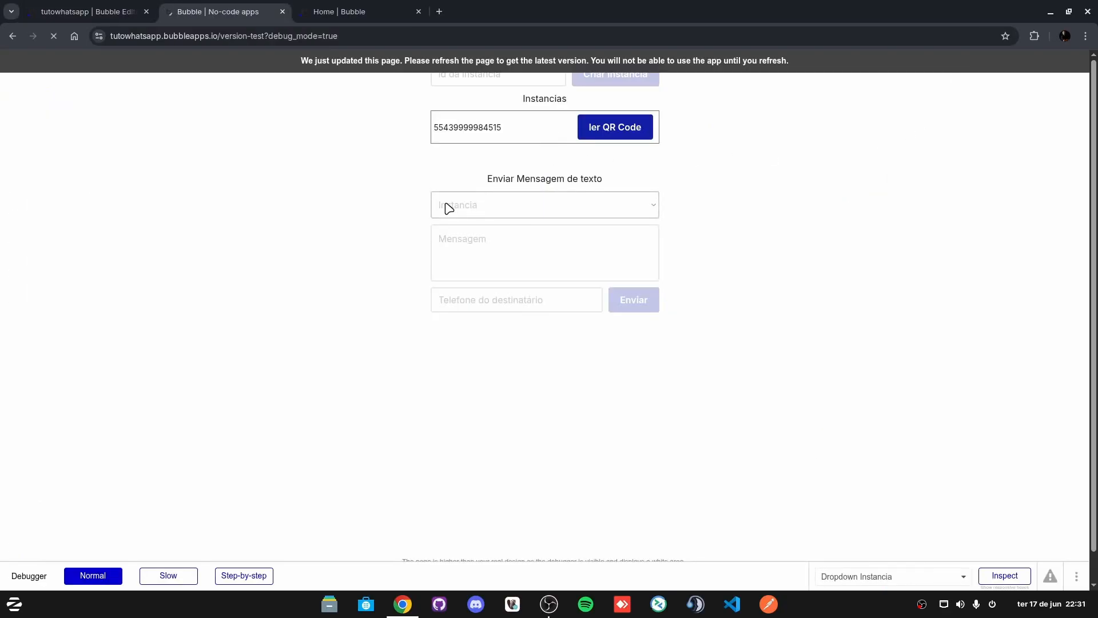
pyautogui.click(457, 138)
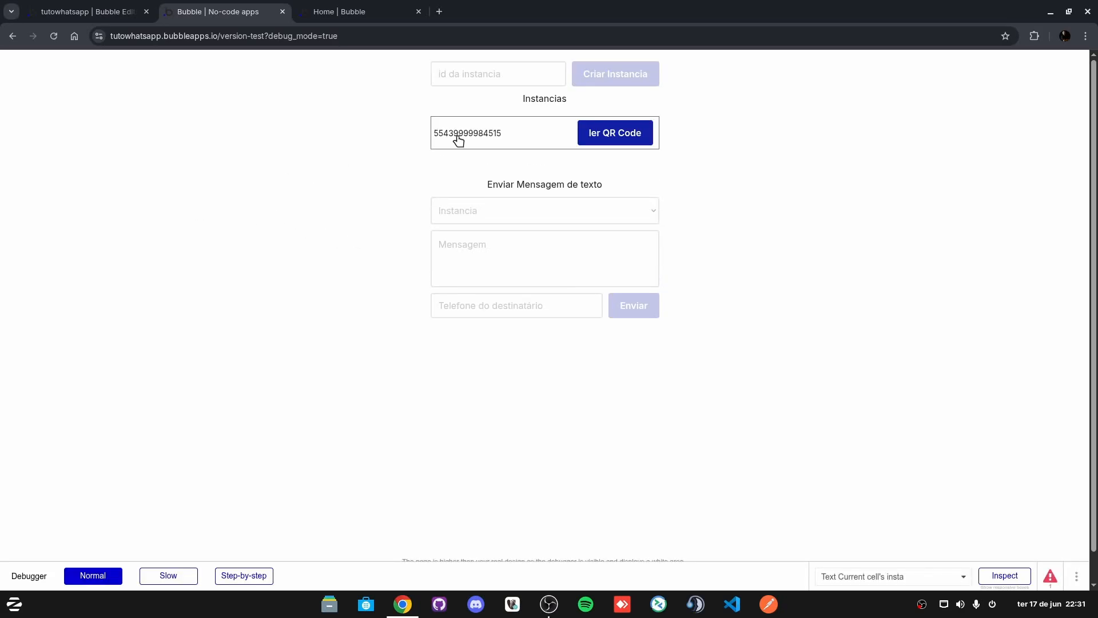
pyautogui.click(416, 144)
pyautogui.click(451, 137)
pyautogui.moveTo(430, 114); pyautogui.dragTo(448, 119)
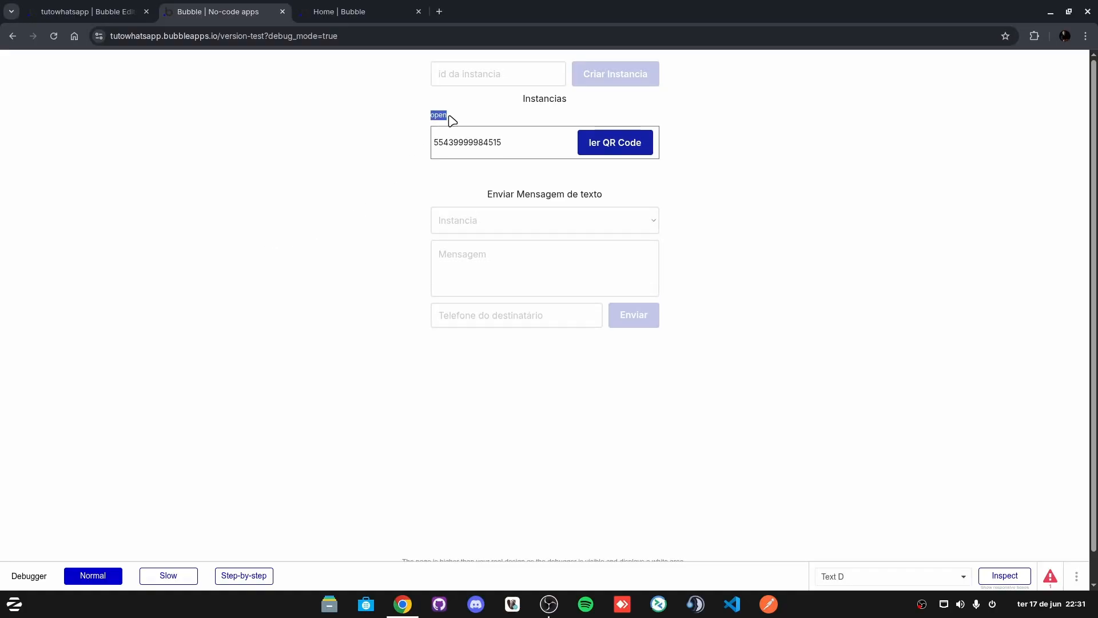
pyautogui.click(449, 119)
# Step: Inspect the ler QR Code button and Enviar Mensagem de texto text properties
pyautogui.click(90, 11)
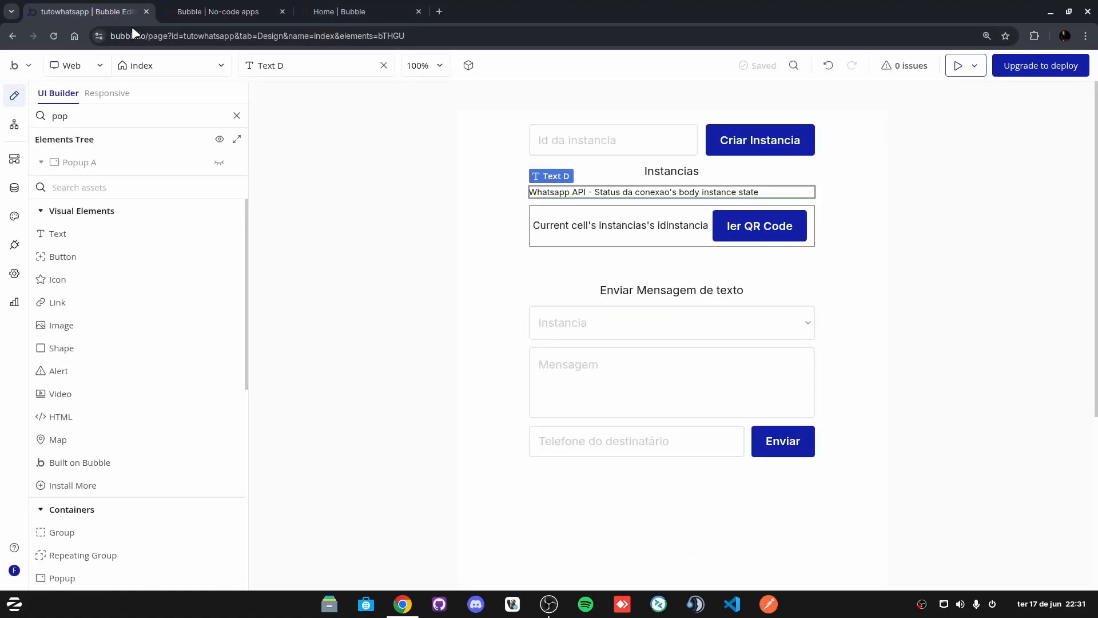
pyautogui.doubleClick(763, 231)
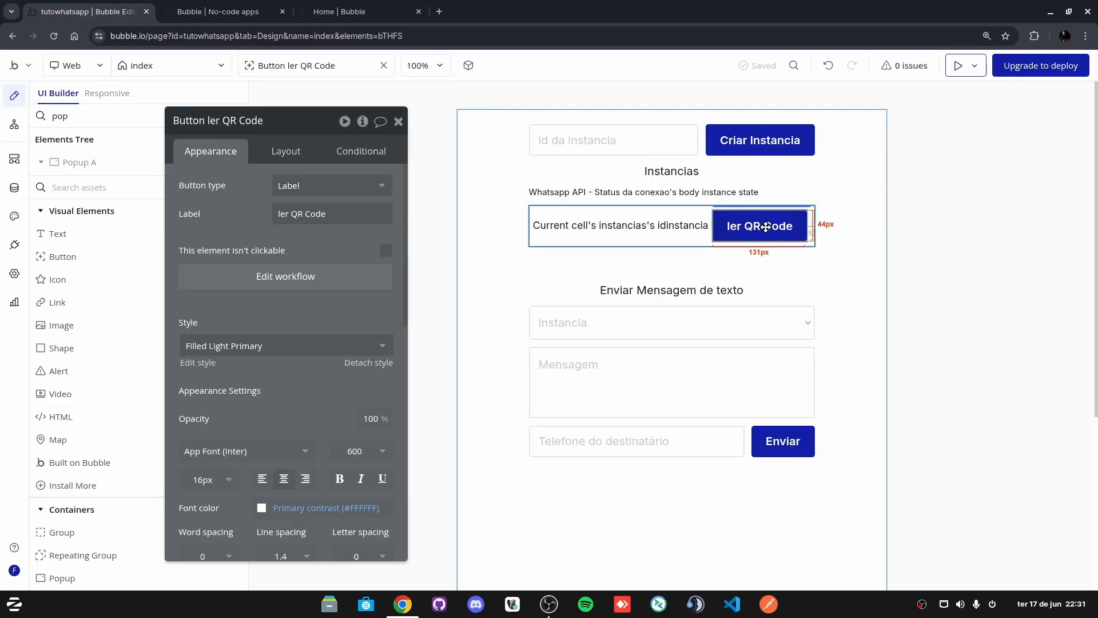
pyautogui.click(398, 121)
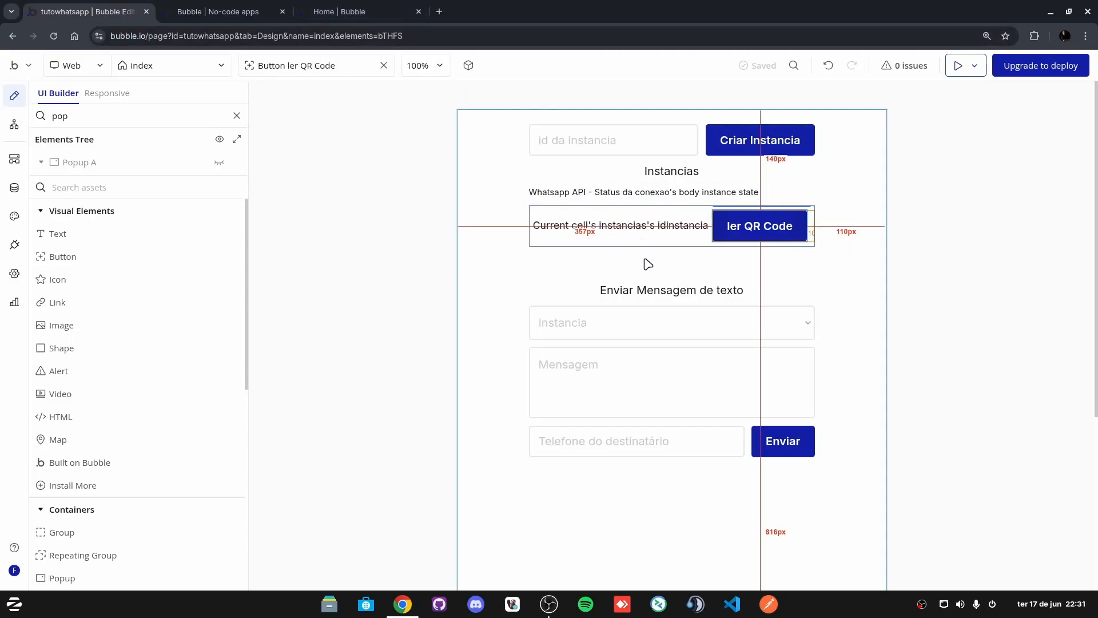
pyautogui.doubleClick(625, 289)
pyautogui.moveTo(375, 133); pyautogui.dragTo(323, 119)
# Step: Re-check Lock Property Editor in the View menu
pyautogui.click(14, 71)
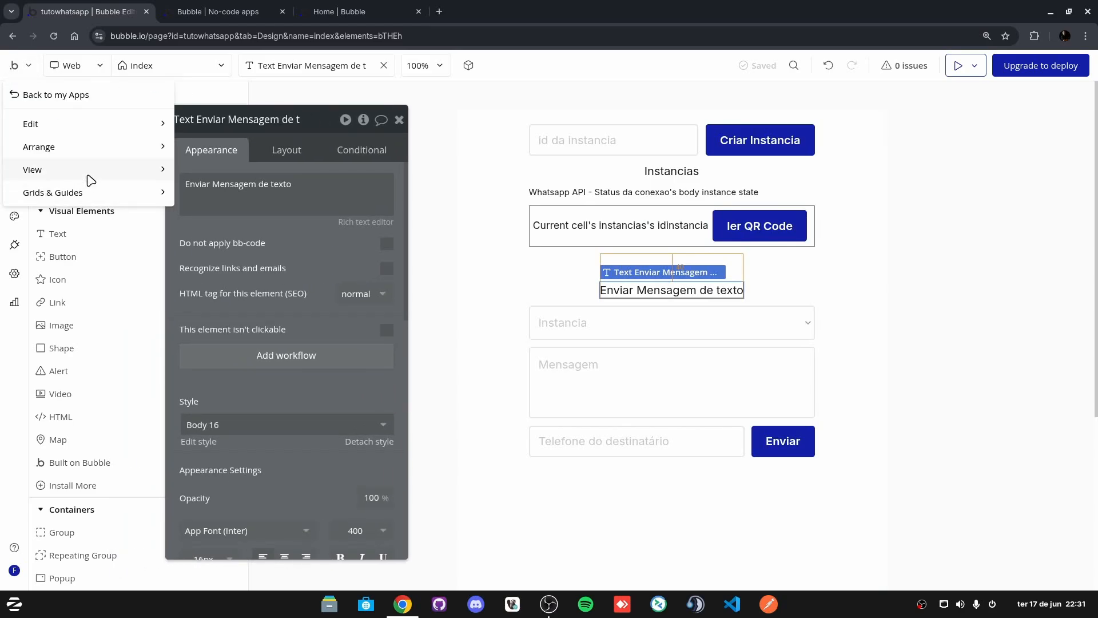
pyautogui.moveTo(91, 177)
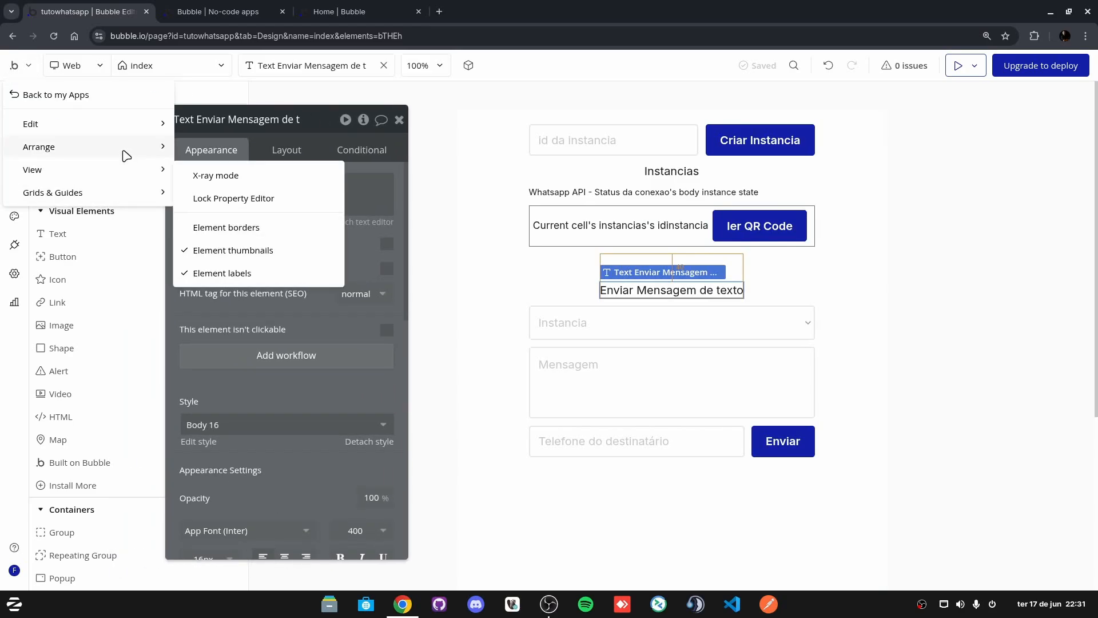
pyautogui.moveTo(115, 192)
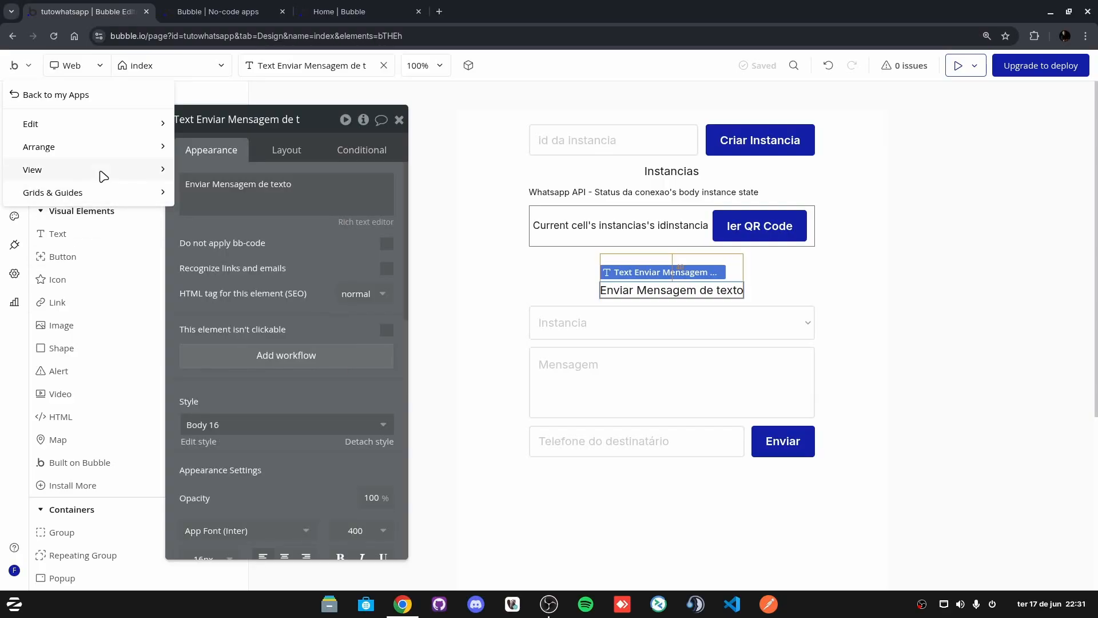
pyautogui.click(223, 198)
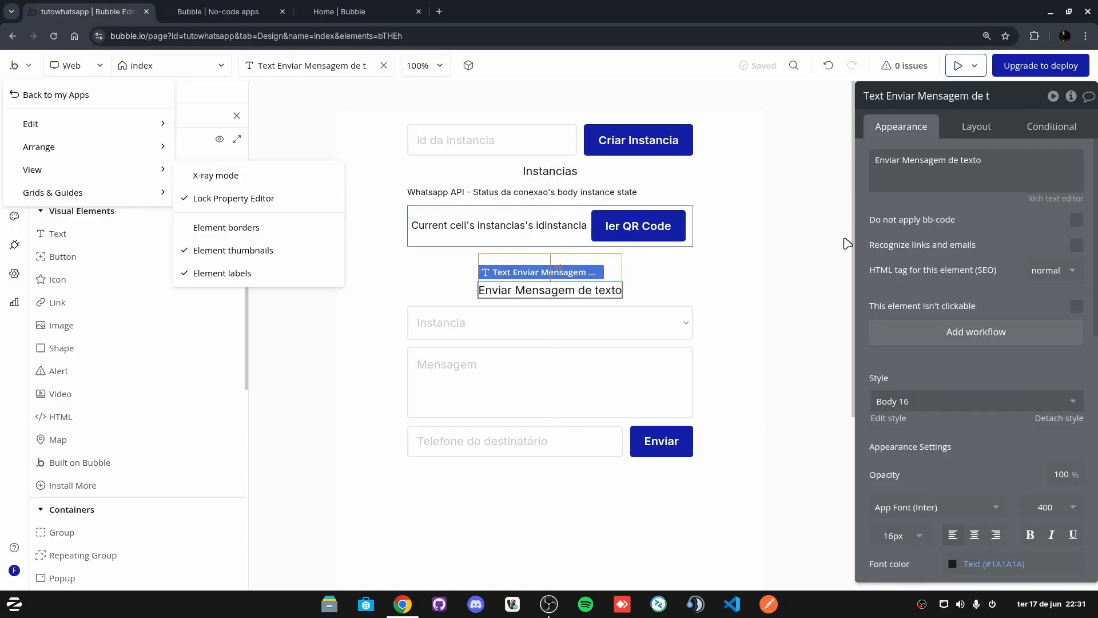
# Step: Check the page, Instancia dropdown, Mensagem input, recipient phone input and Enviar button
pyautogui.click(793, 140)
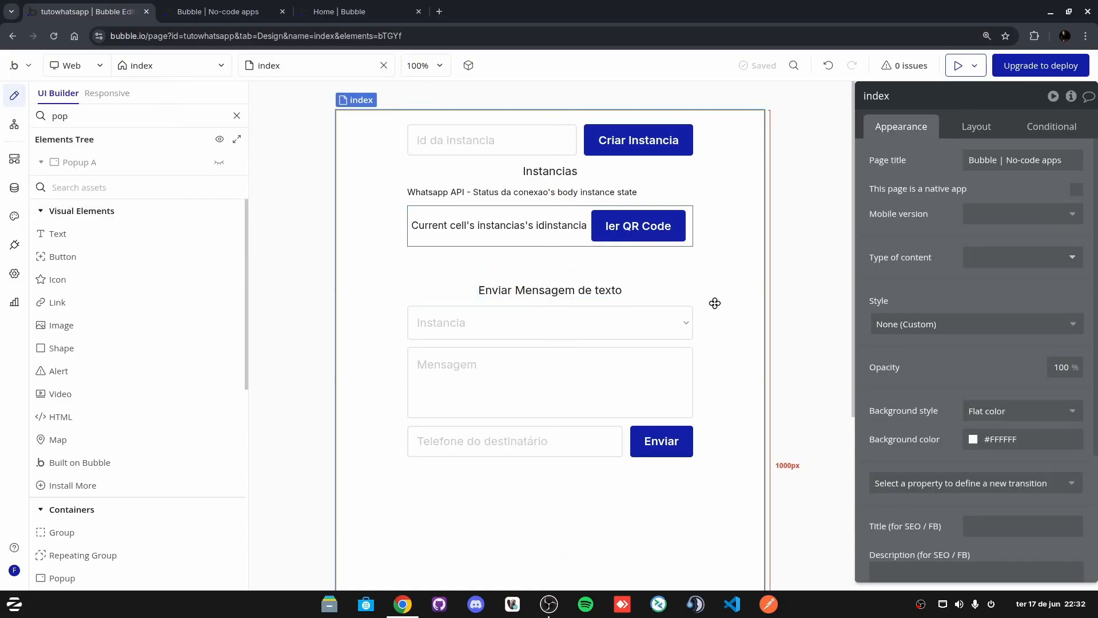
pyautogui.click(582, 329)
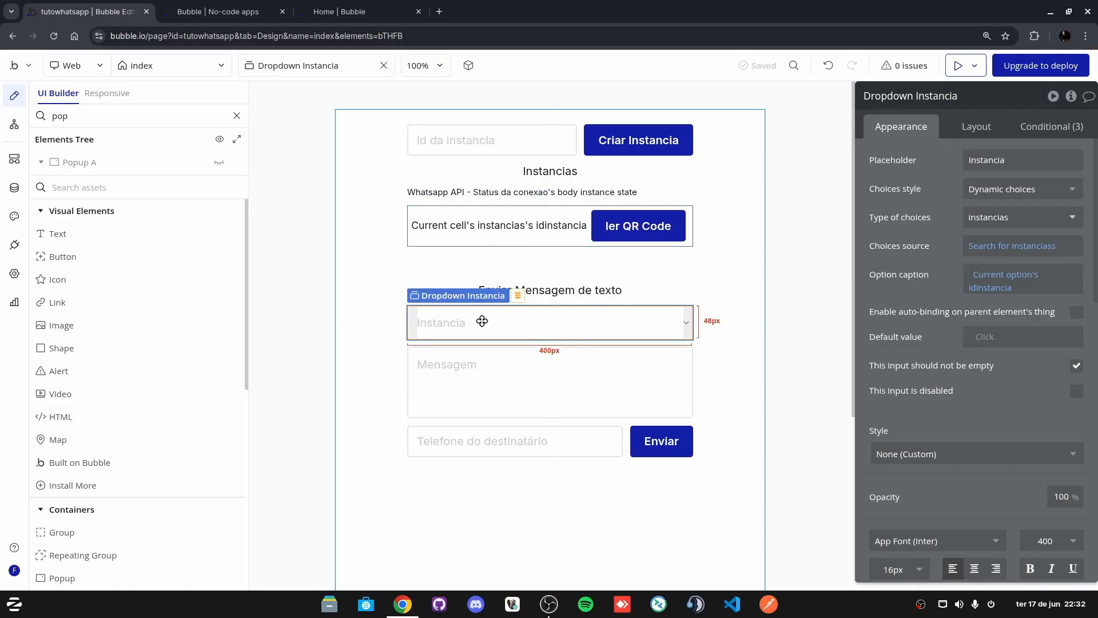
pyautogui.click(432, 376)
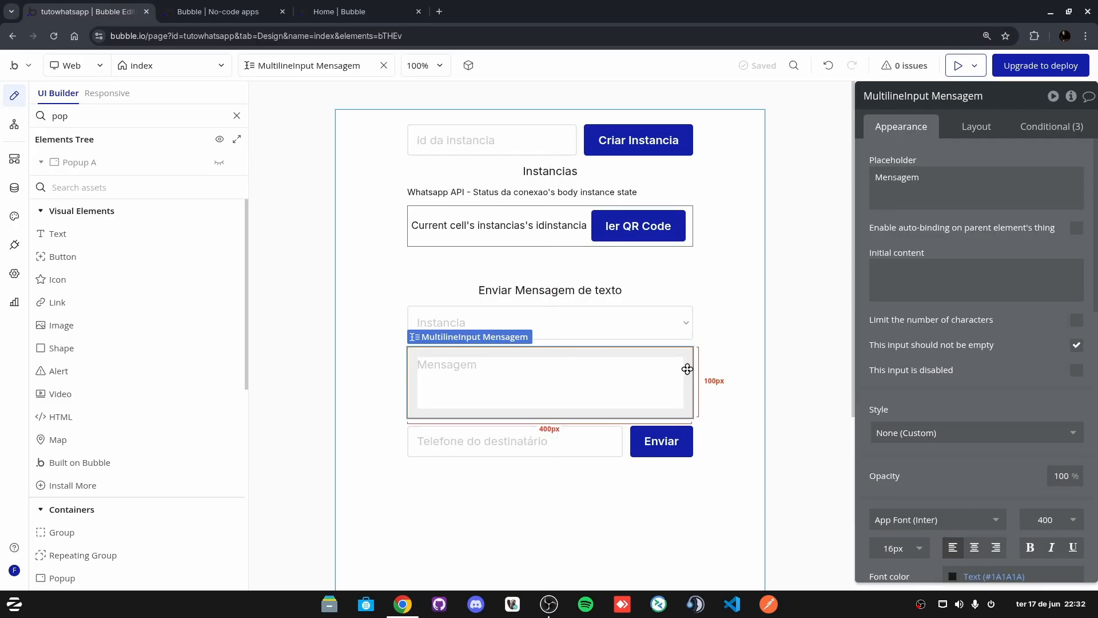
pyautogui.click(470, 443)
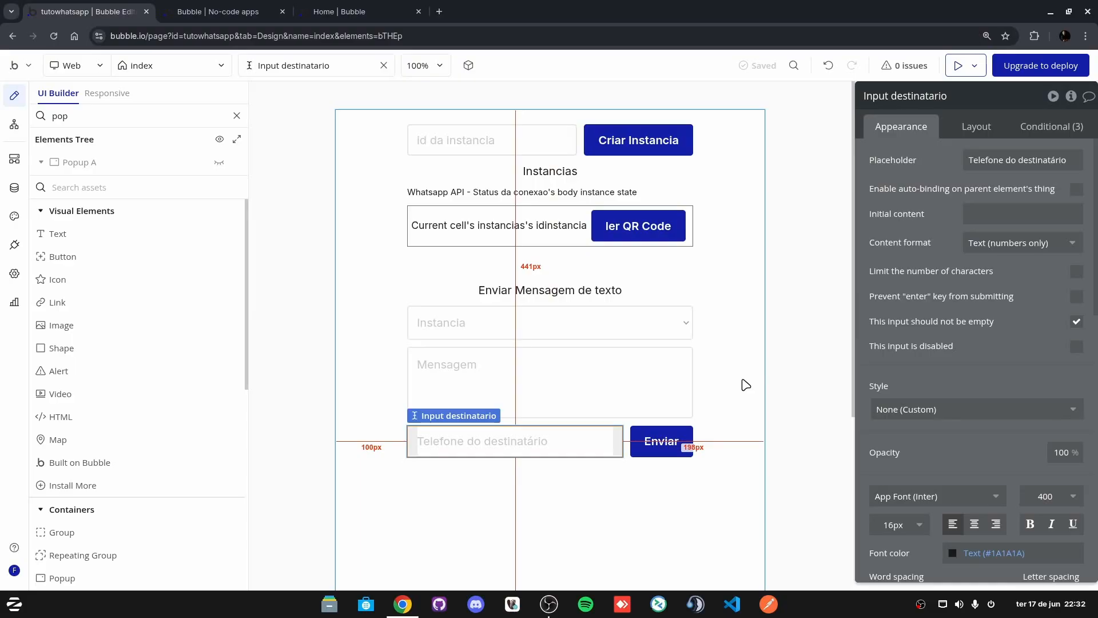
pyautogui.click(667, 446)
# Step: Replace Enviar's old step with a new Whatsapp API - Mensagem de Texto action
pyautogui.click(951, 257)
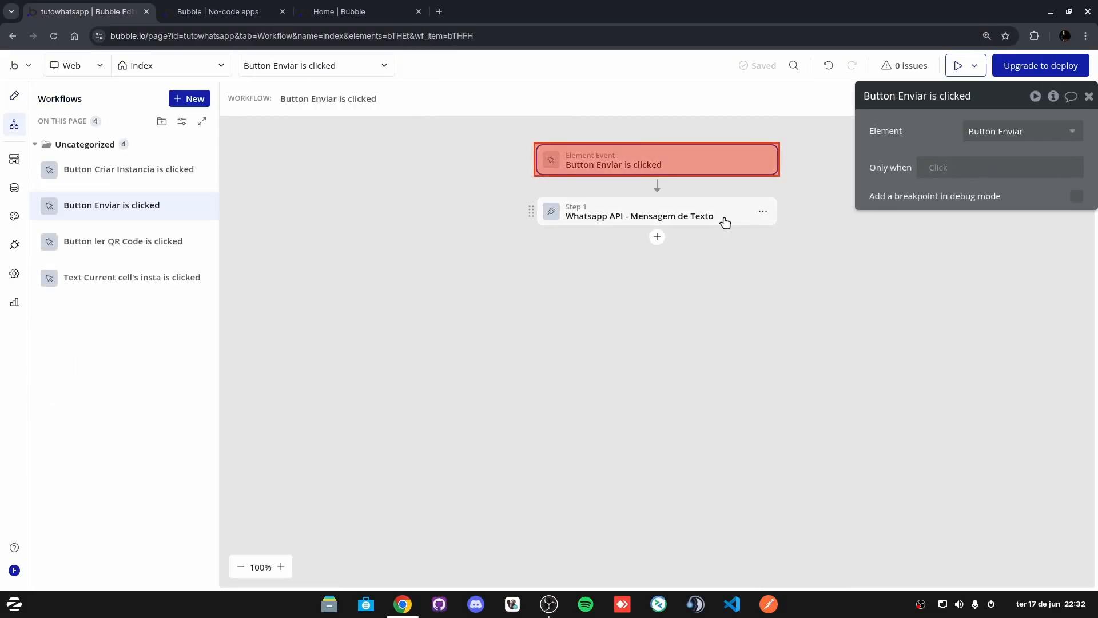
pyautogui.click(676, 217)
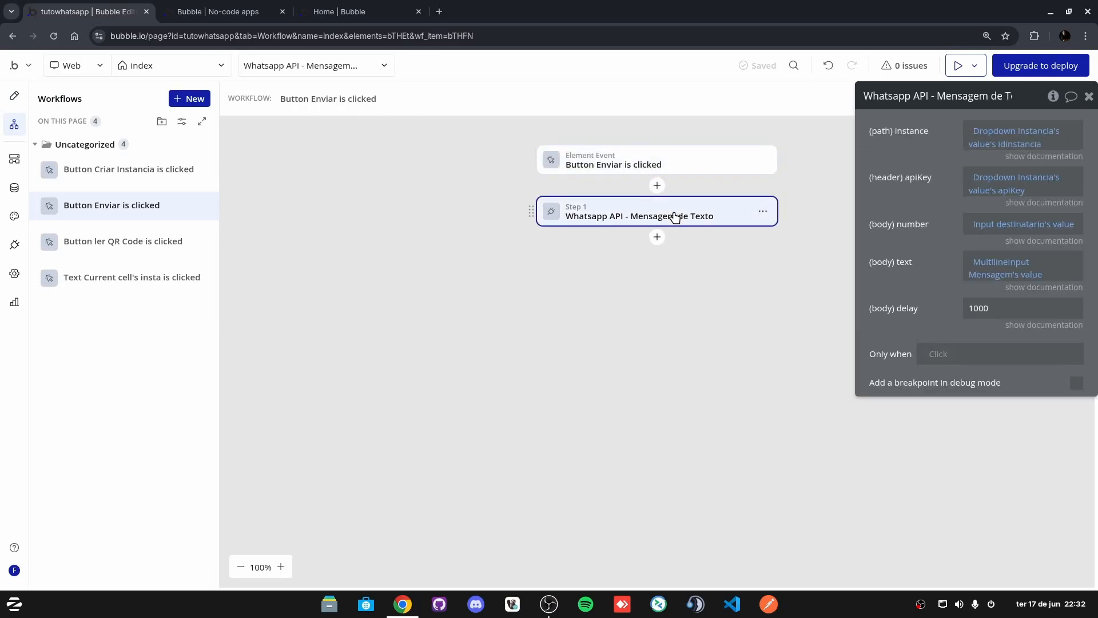
pyautogui.click(763, 211)
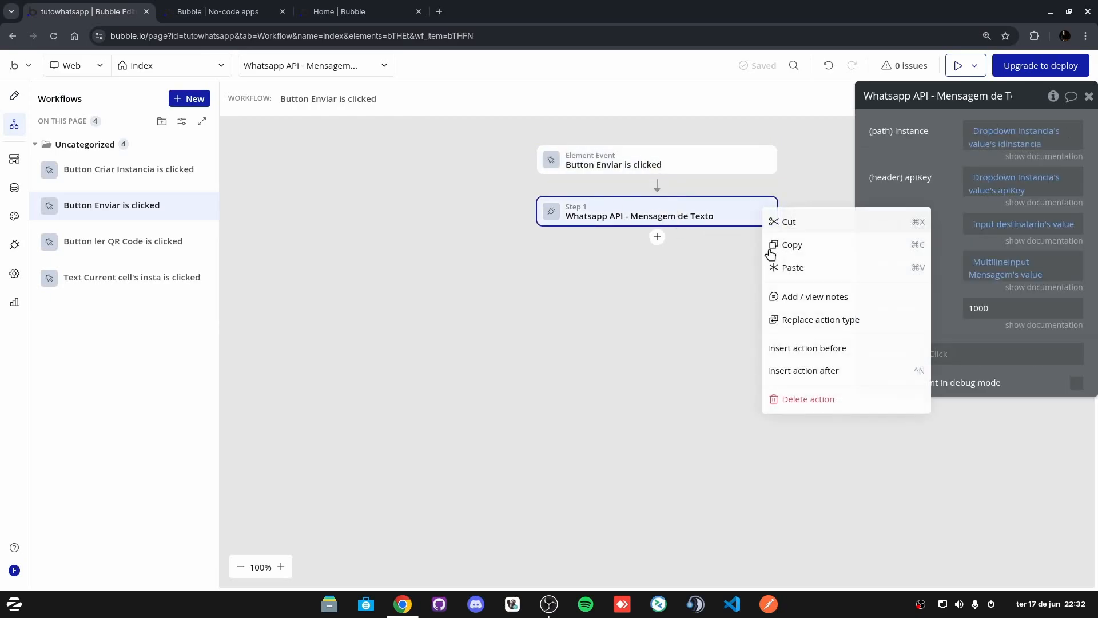
pyautogui.click(846, 404)
pyautogui.click(657, 187)
pyautogui.write('wha')
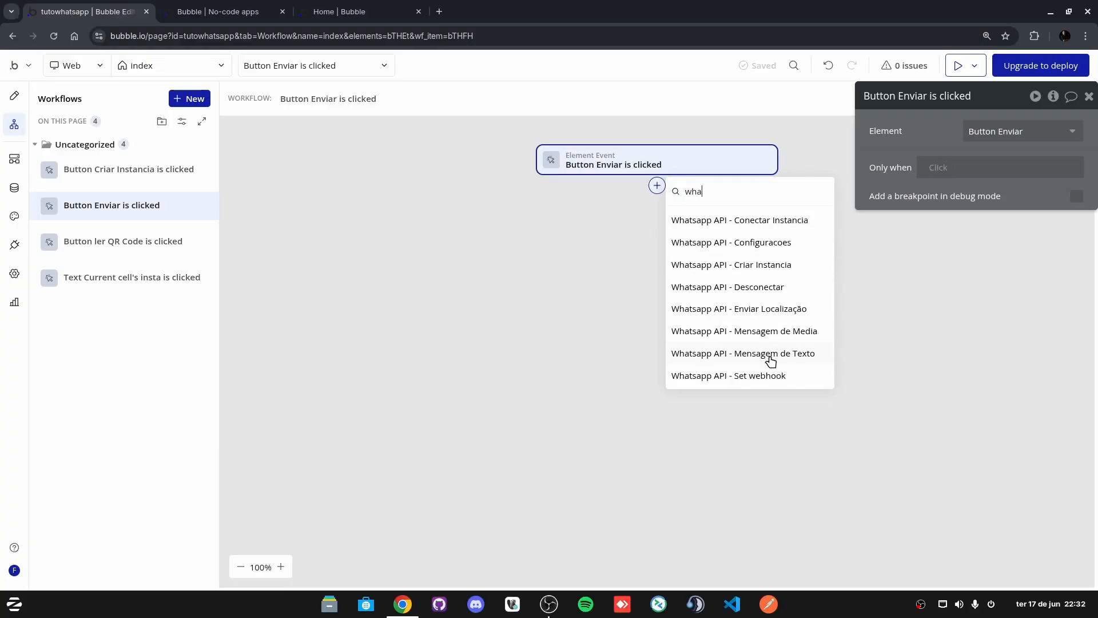
pyautogui.click(770, 359)
# Step: Set instance to Dropdown Instancia's value's idinstancia and copy that expression
pyautogui.click(988, 131)
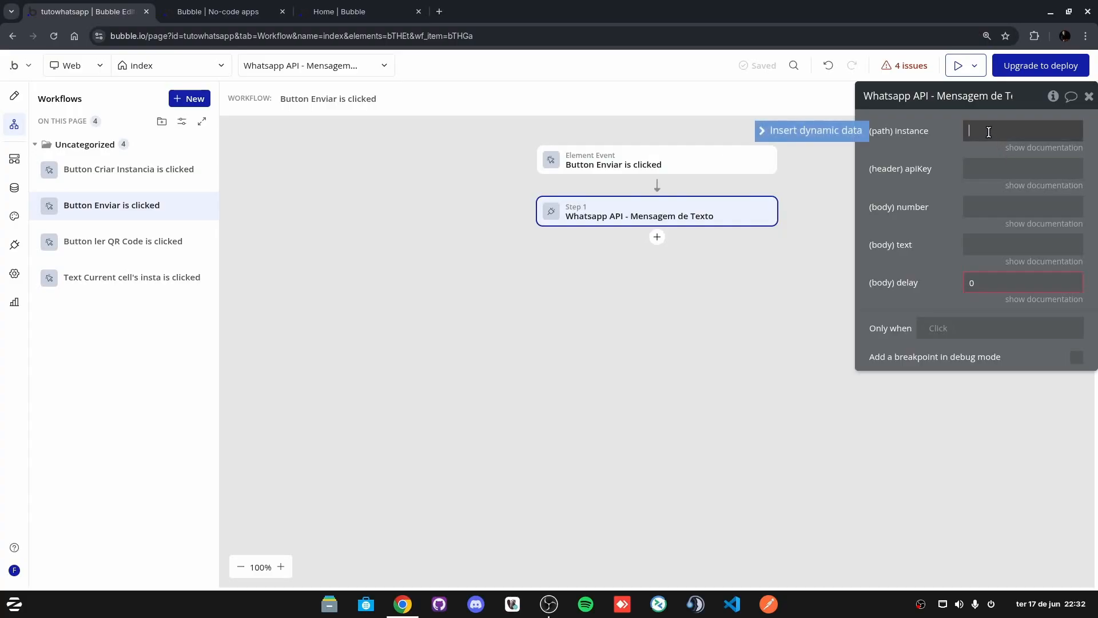
pyautogui.click(797, 136)
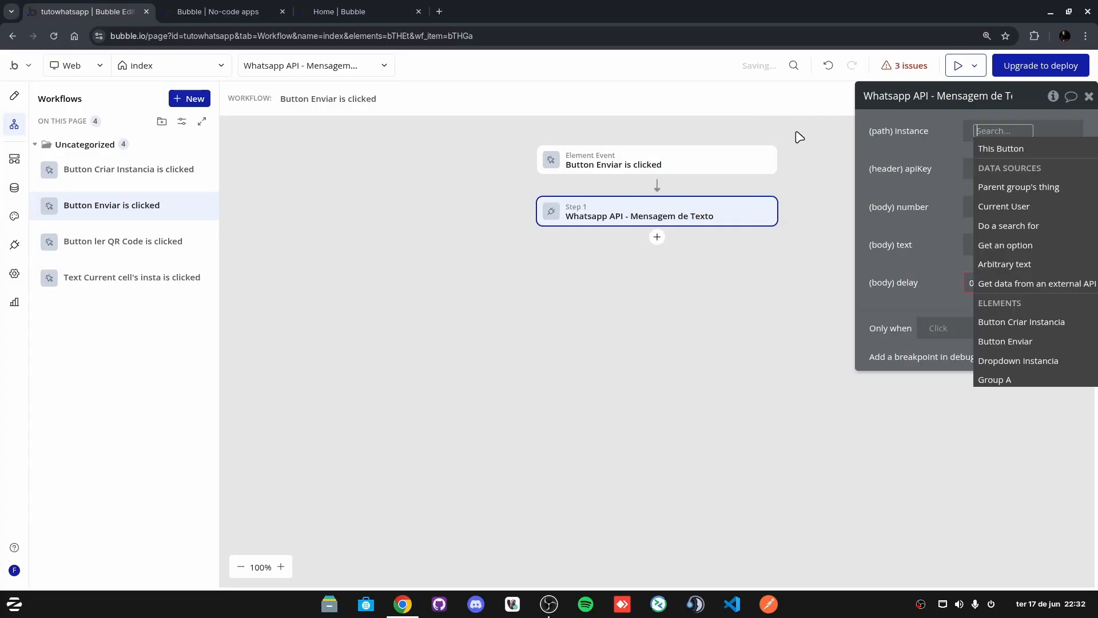
pyautogui.write('dro')
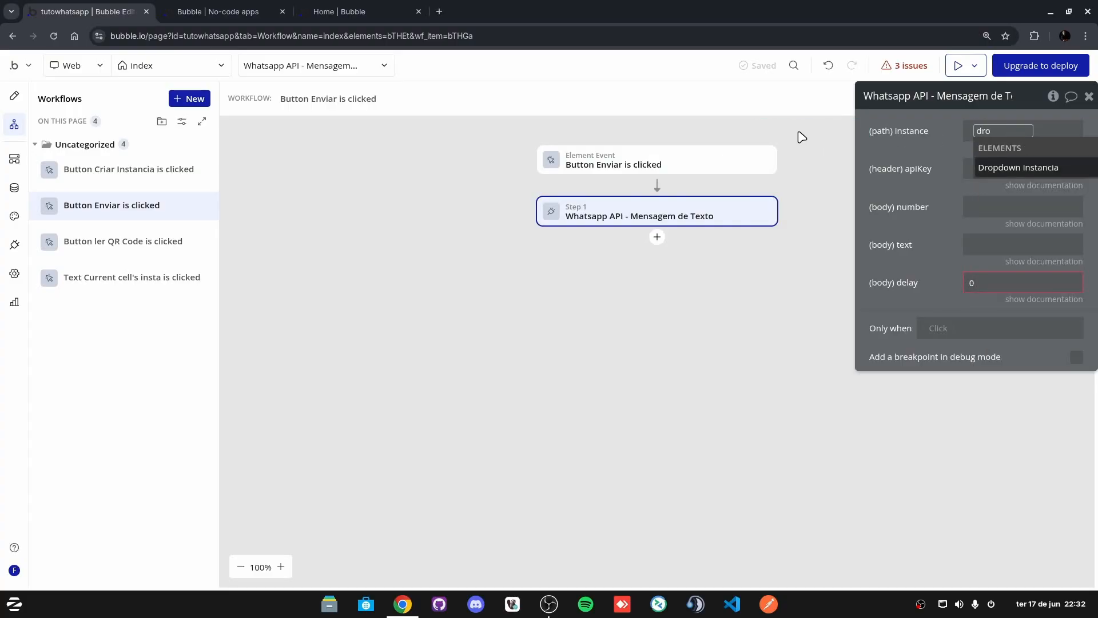
pyautogui.click(1041, 167)
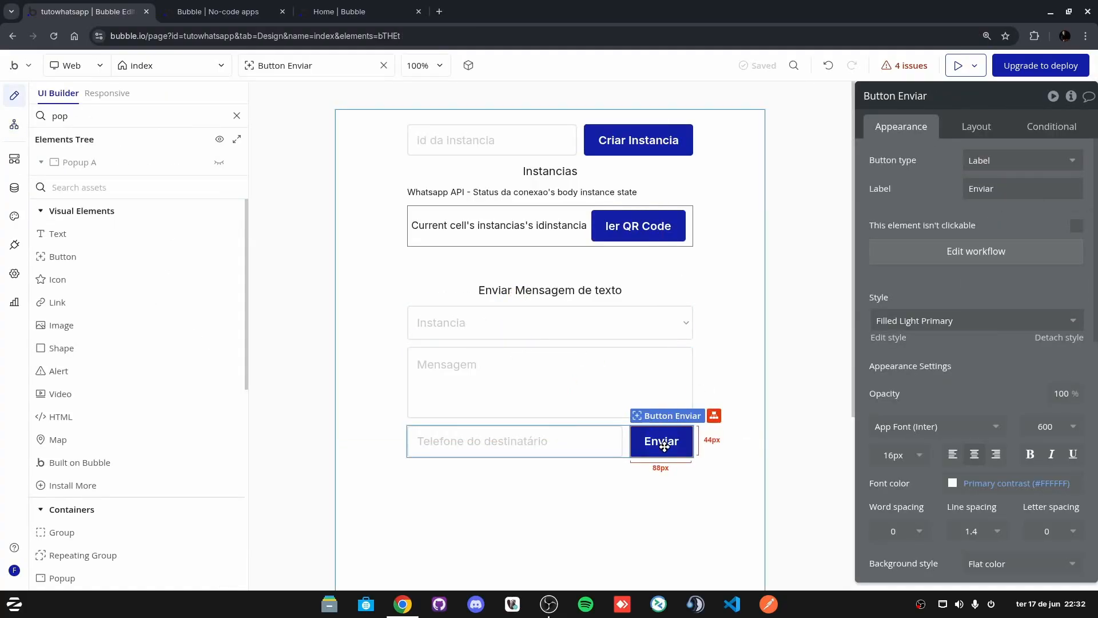
pyautogui.click(926, 259)
pyautogui.click(655, 221)
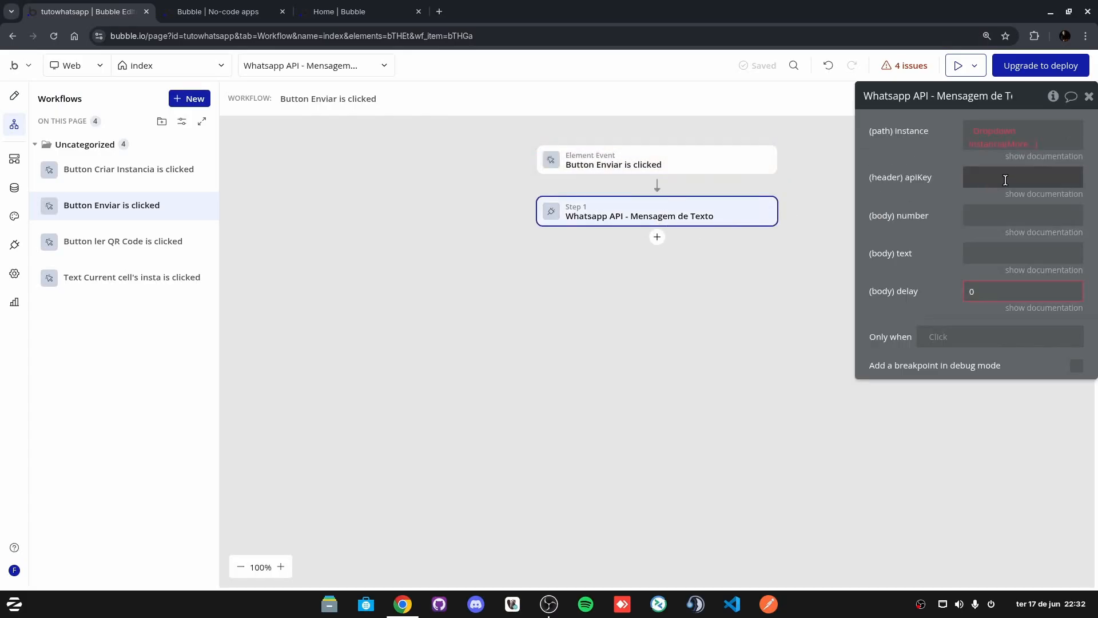
pyautogui.click(1021, 144)
pyautogui.click(1040, 180)
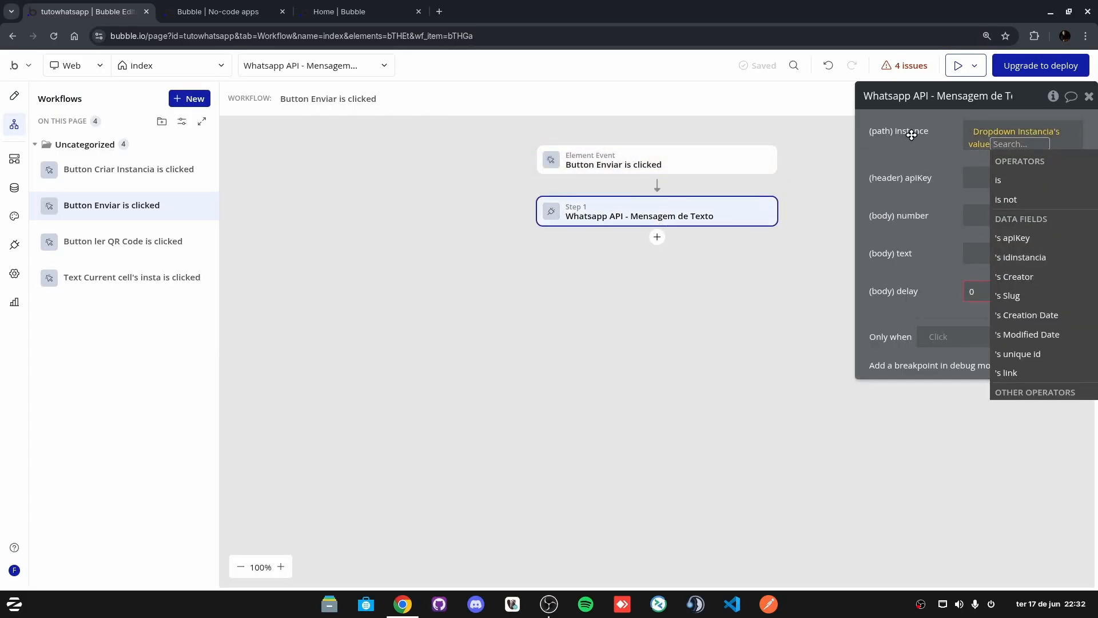
pyautogui.click(1035, 265)
pyautogui.click(907, 166)
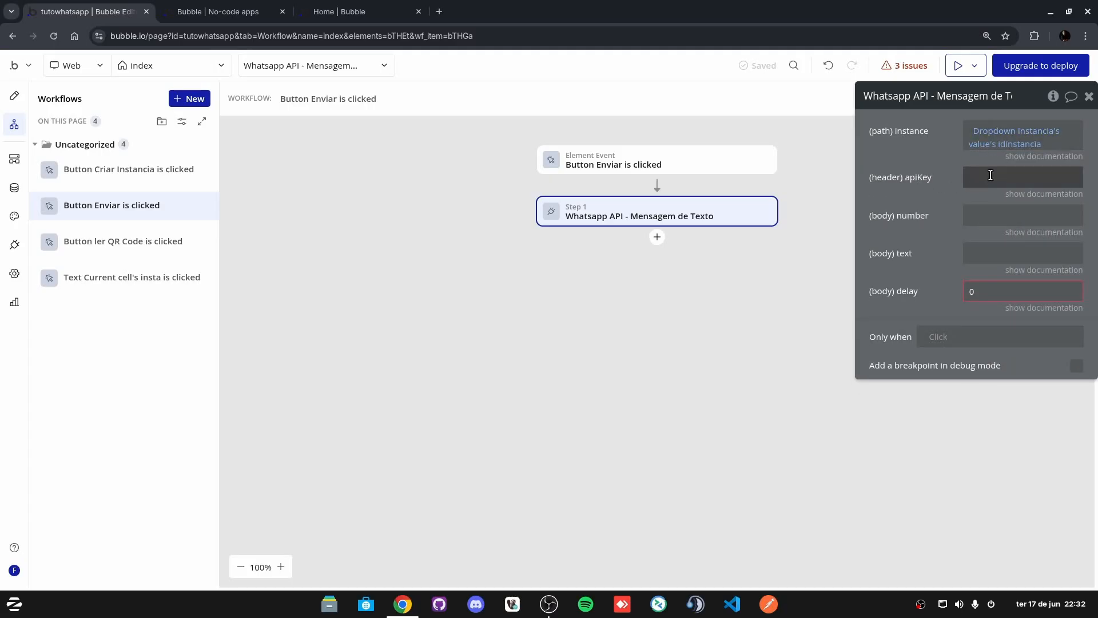
pyautogui.rightClick(987, 138)
pyautogui.click(1023, 97)
# Step: Paste the expression into apiKey and switch it to Dropdown Instancia's value's apiKey
pyautogui.click(1001, 177)
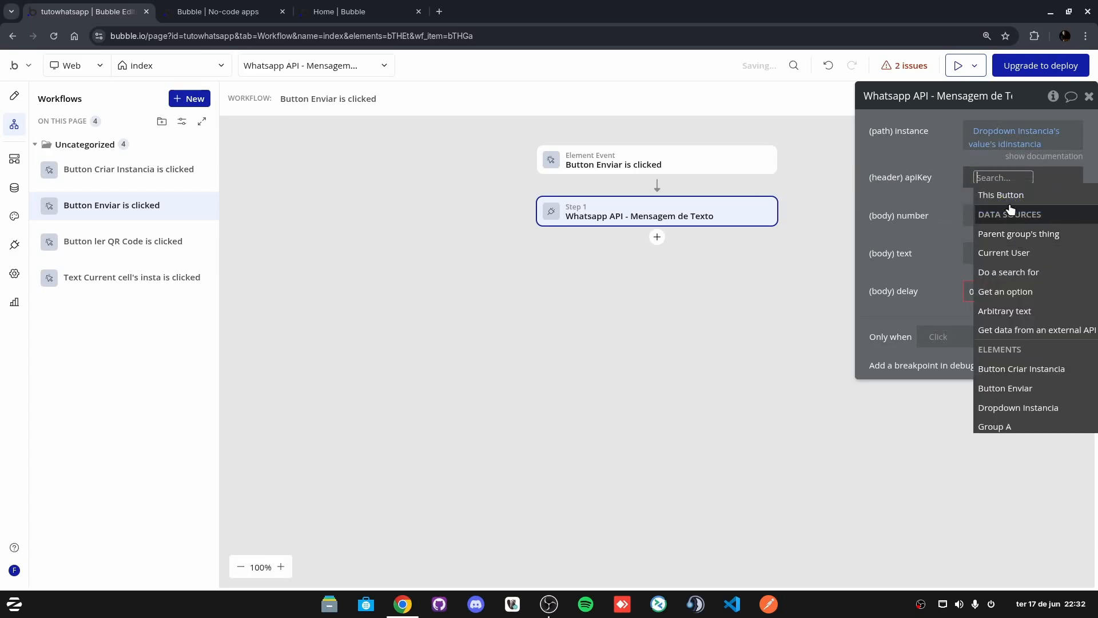
pyautogui.rightClick(988, 180)
pyautogui.click(1023, 162)
pyautogui.click(1010, 192)
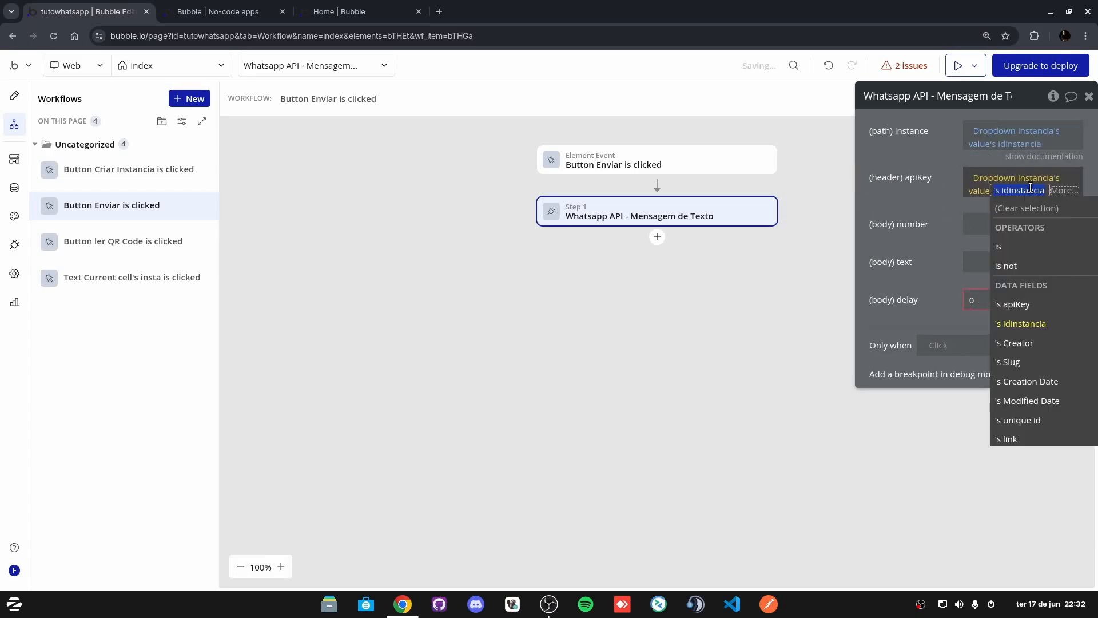
pyautogui.click(1020, 306)
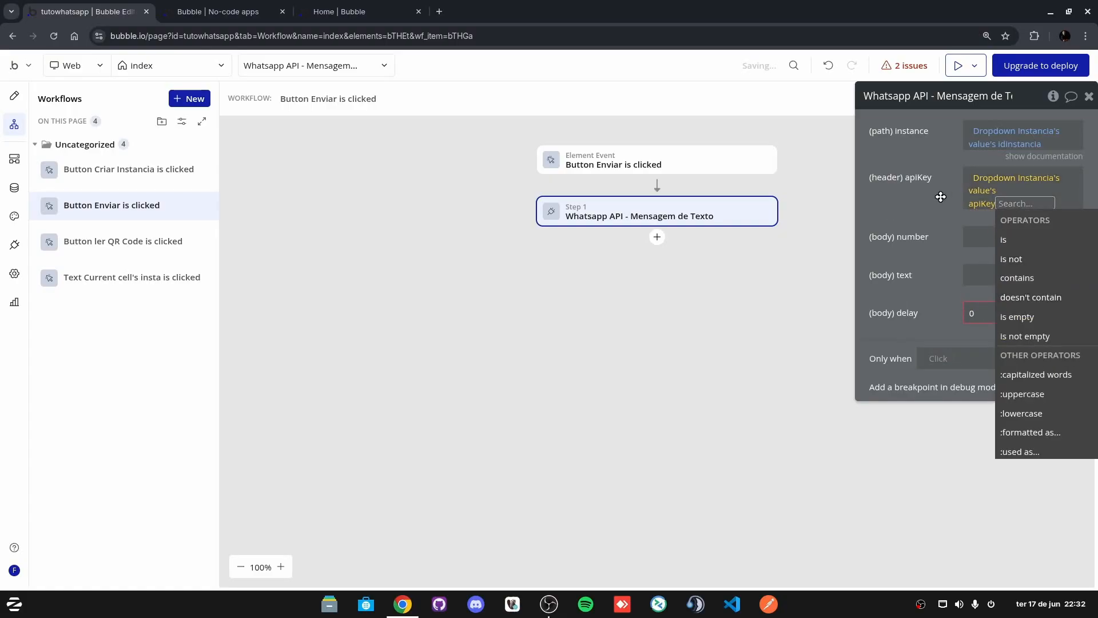
# Step: Set the number parameter to Input destinatario's value
pyautogui.click(1001, 224)
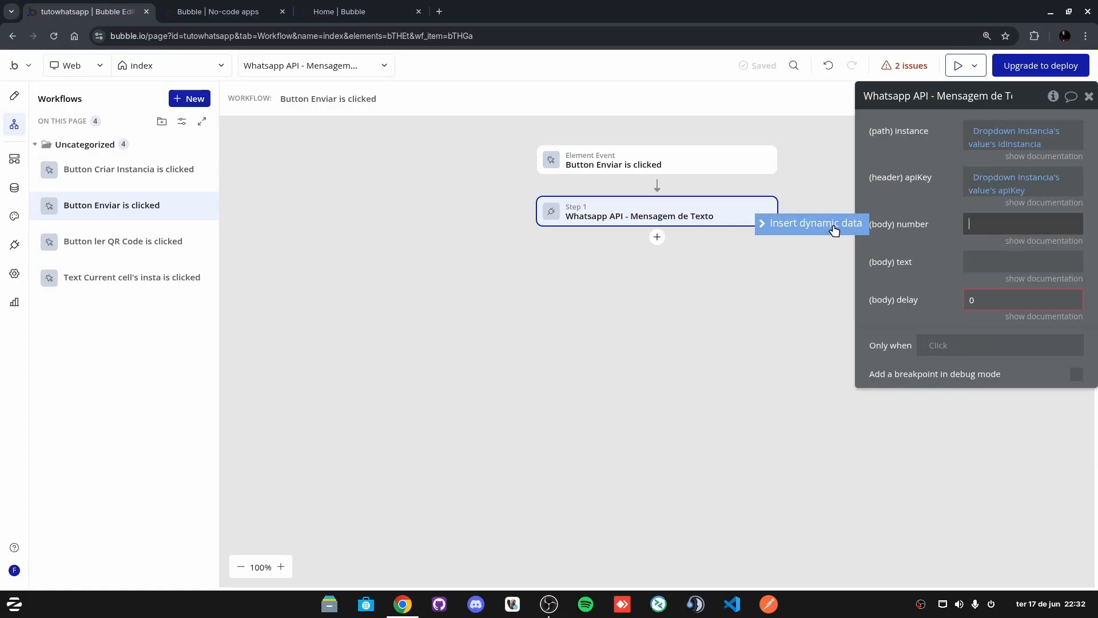
pyautogui.click(834, 228)
pyautogui.click(14, 95)
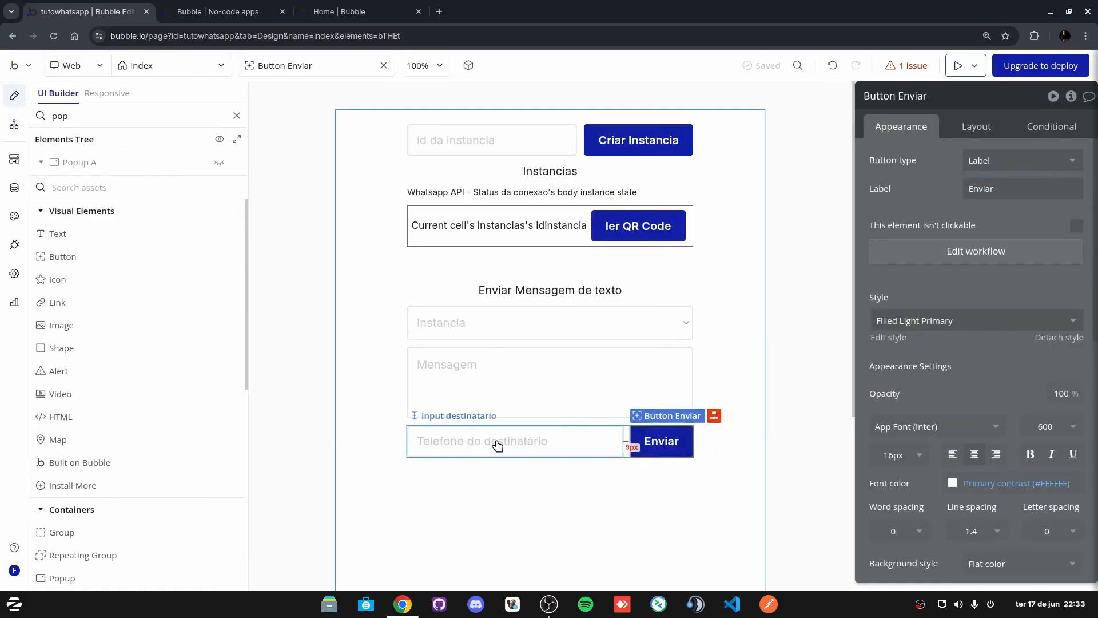
pyautogui.click(498, 443)
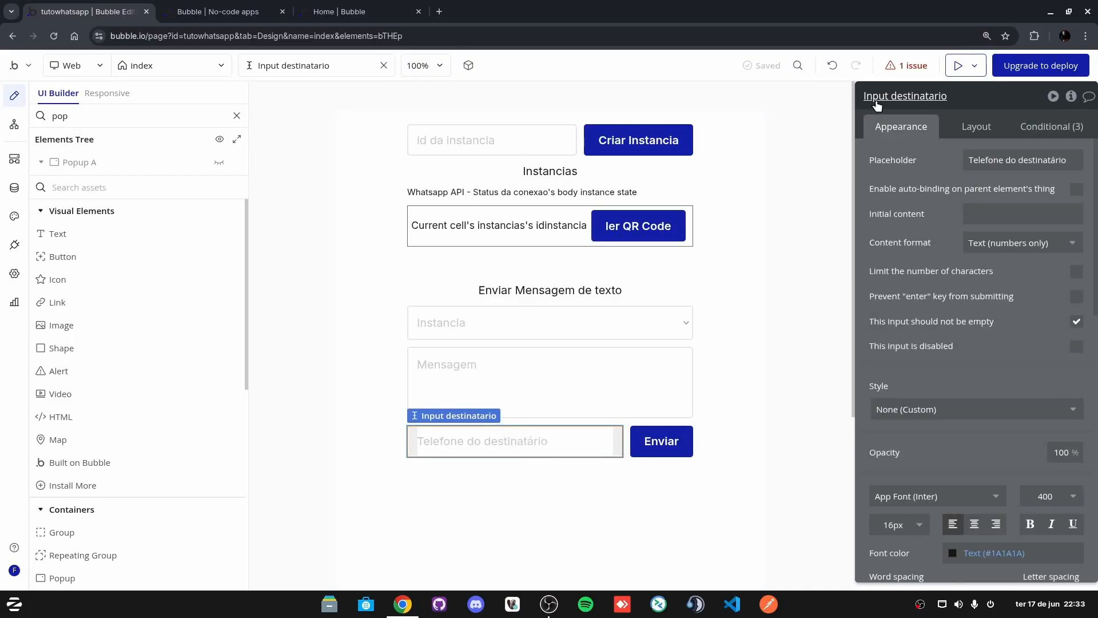
pyautogui.click(672, 447)
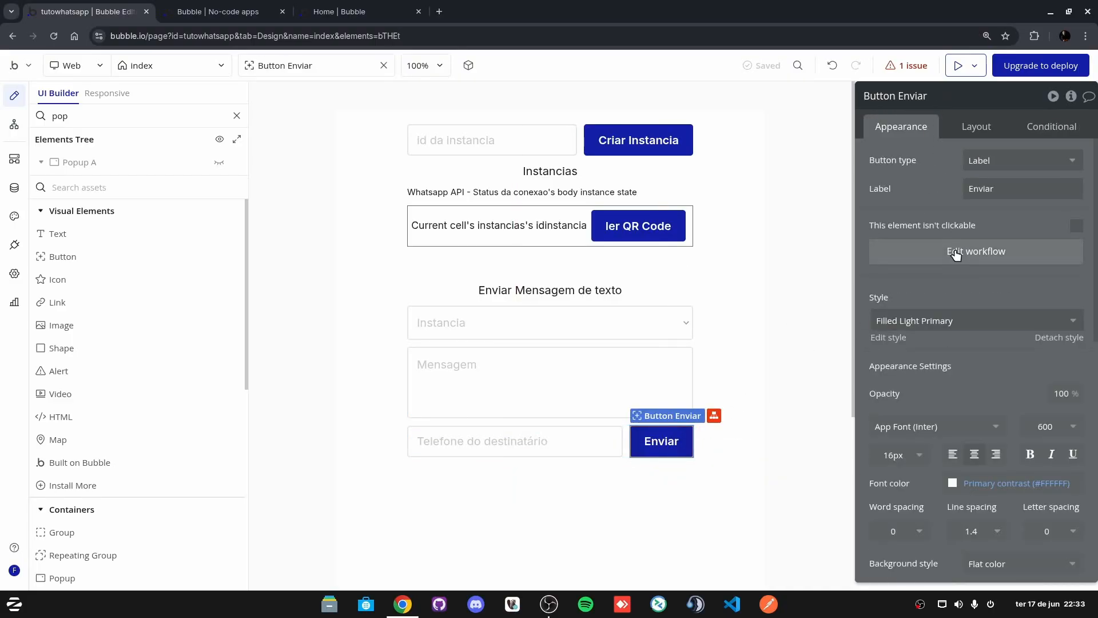
pyautogui.click(956, 251)
pyautogui.click(652, 217)
pyautogui.click(992, 224)
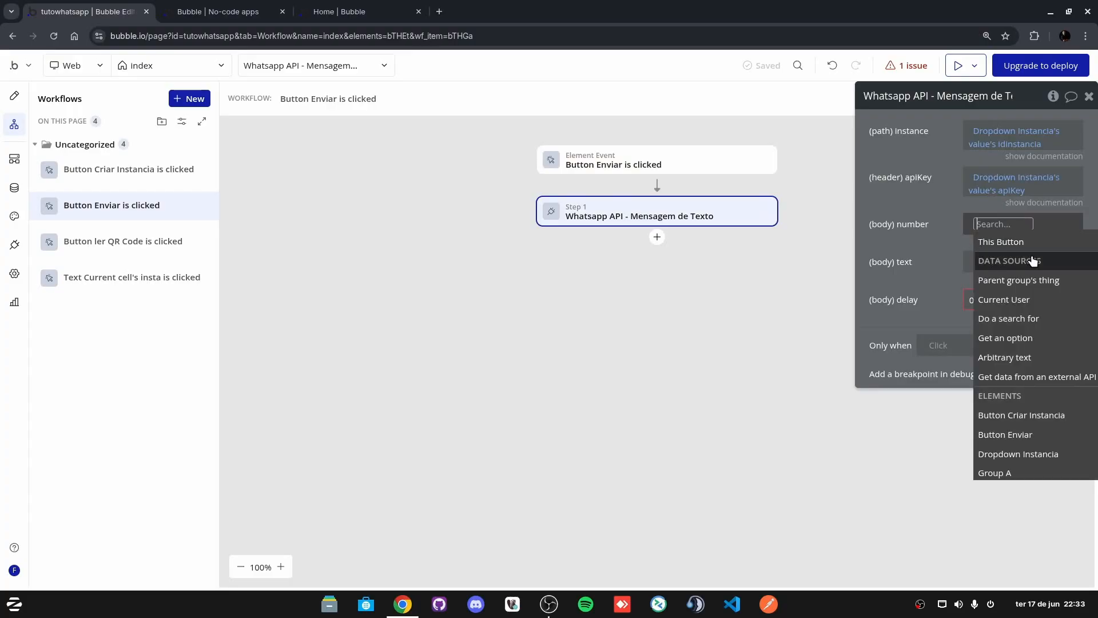
pyautogui.write('inpu')
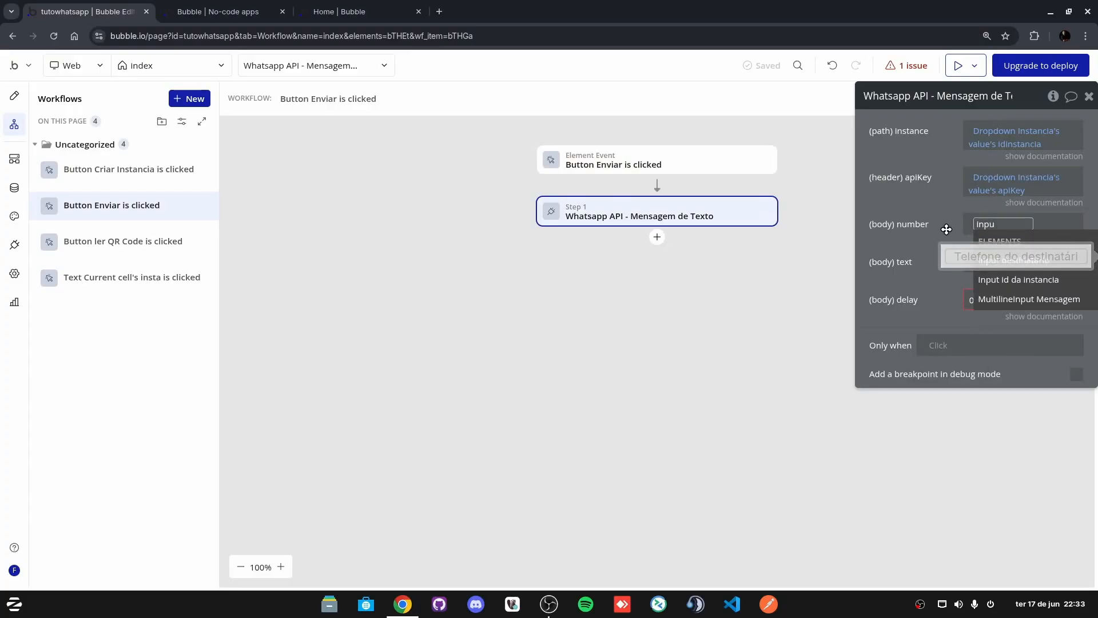
pyautogui.click(1014, 259)
pyautogui.click(1044, 287)
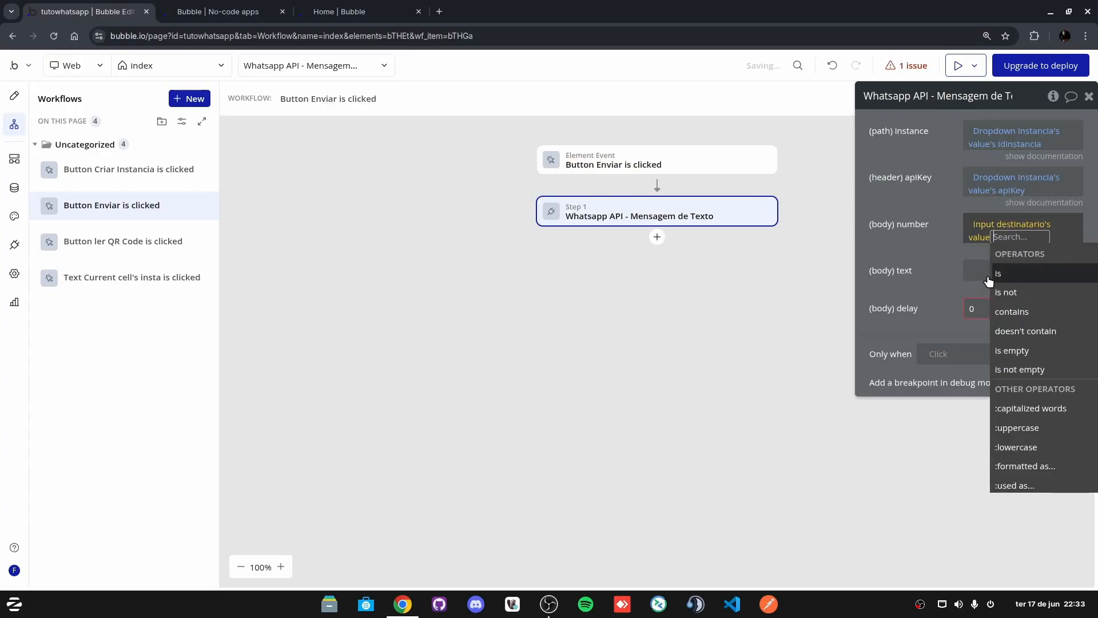
pyautogui.click(903, 261)
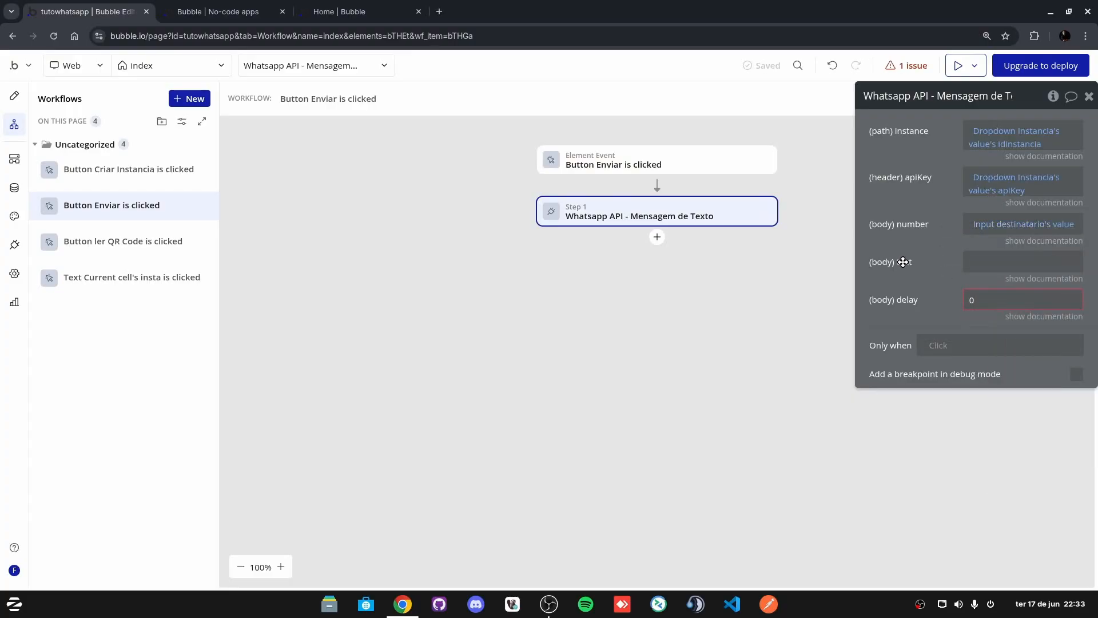
# Step: Set the text parameter to MultilineInput Mensagem's value
pyautogui.click(14, 95)
pyautogui.click(468, 373)
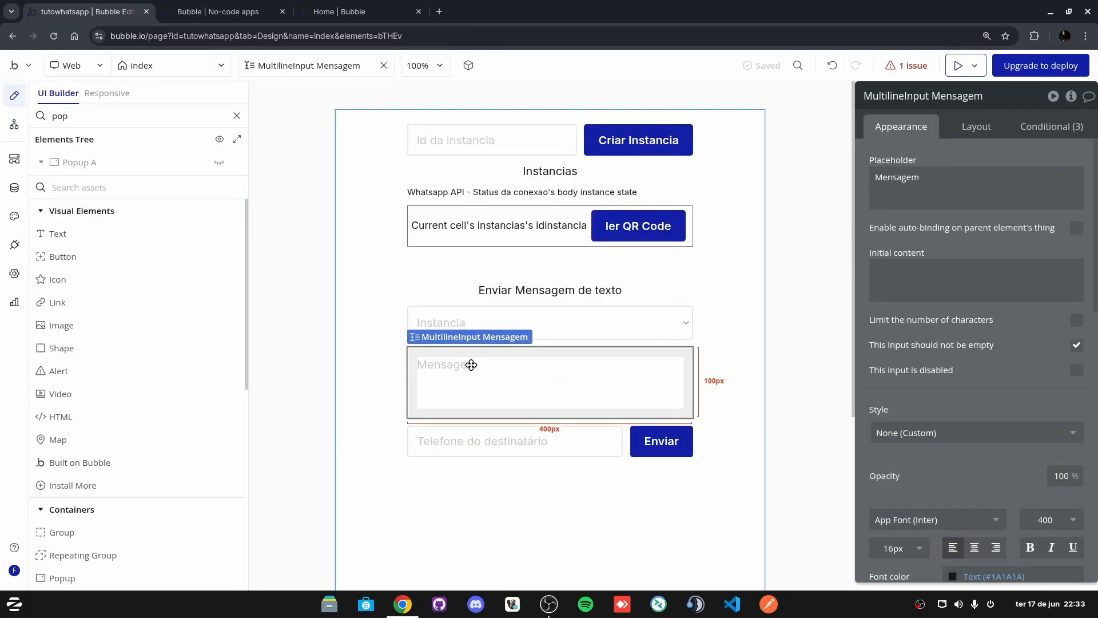
pyautogui.click(663, 440)
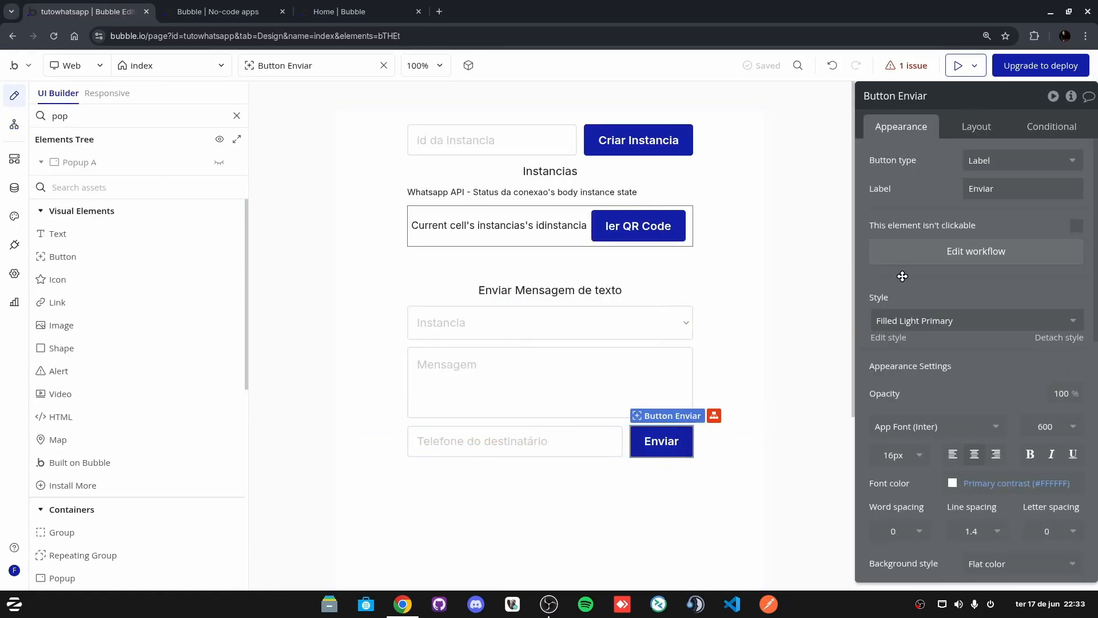
pyautogui.click(958, 253)
pyautogui.click(658, 215)
pyautogui.click(1002, 260)
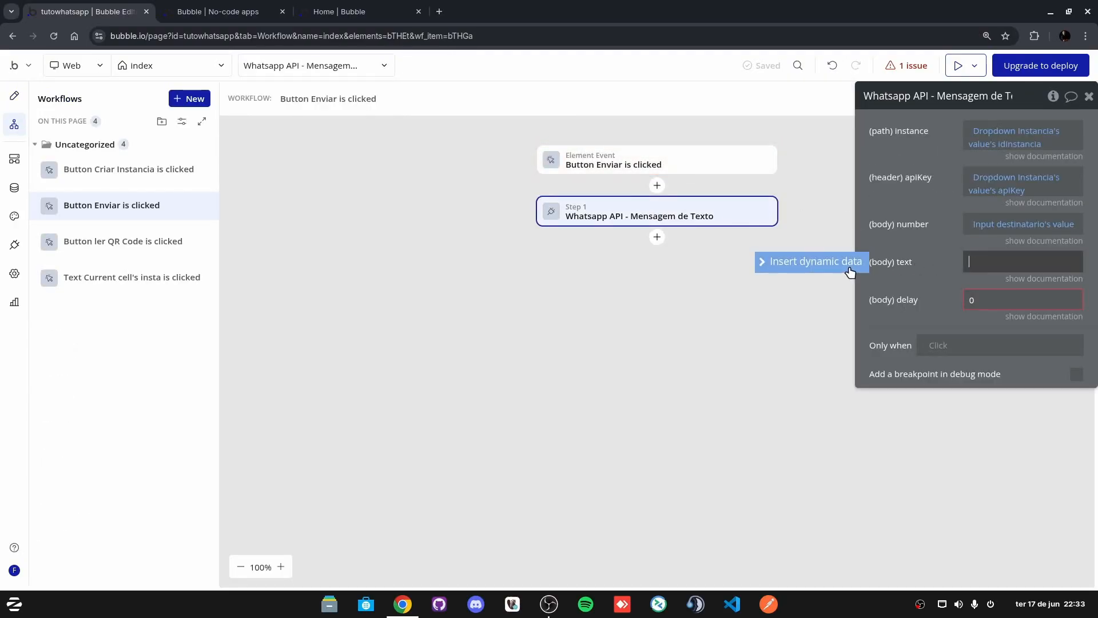
pyautogui.click(992, 269)
pyautogui.write('mul')
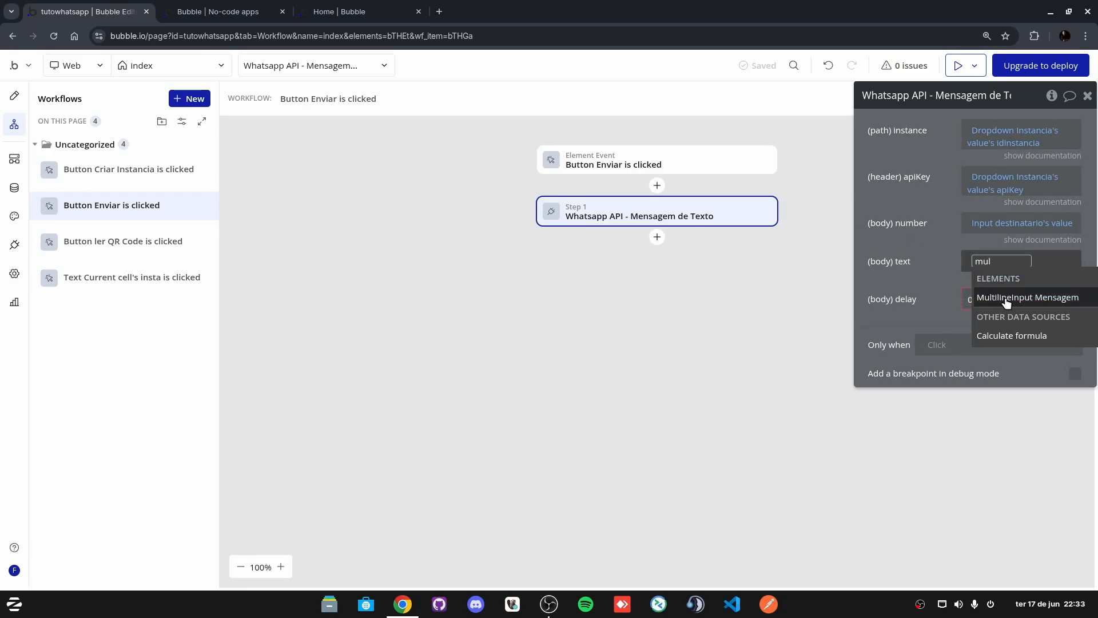
pyautogui.click(1006, 299)
pyautogui.click(1031, 312)
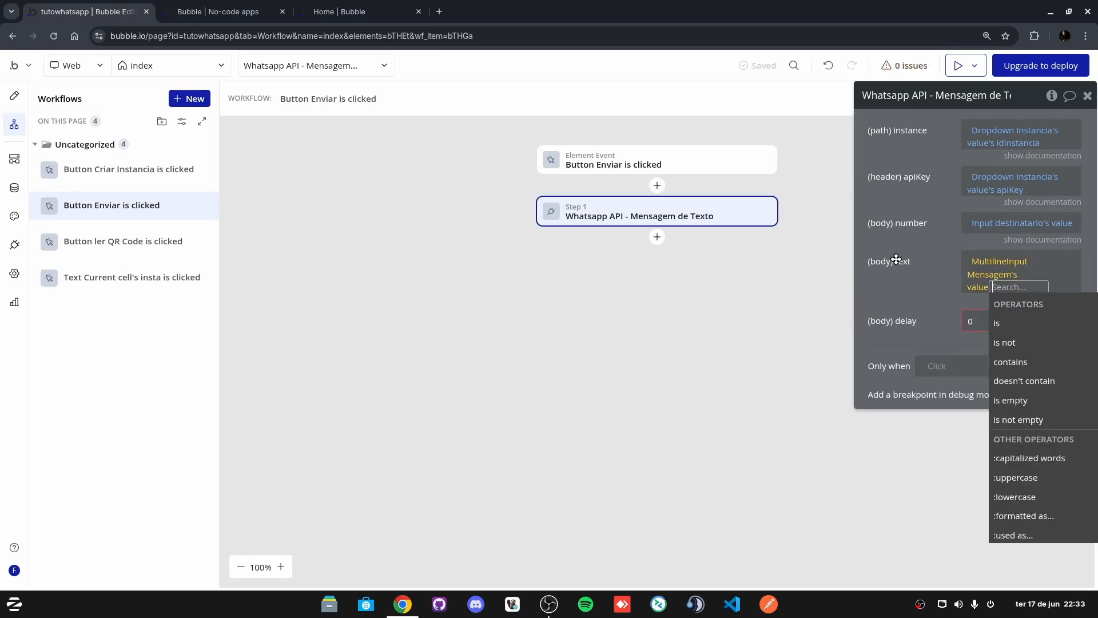
pyautogui.click(902, 262)
# Step: Change the step's delay to 1000
pyautogui.click(979, 318)
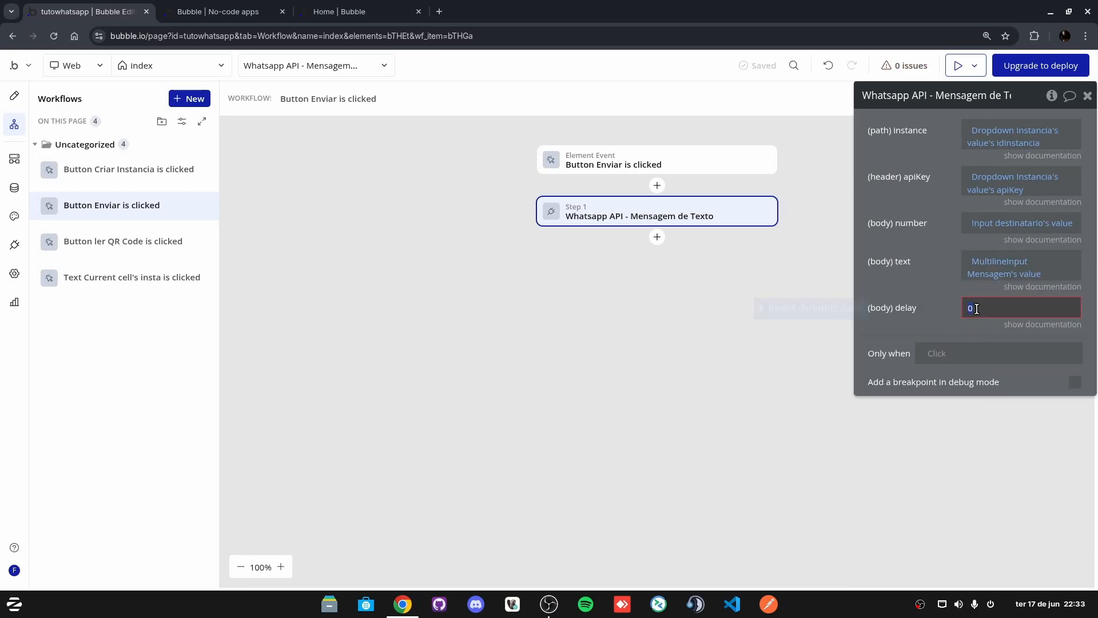
pyautogui.hotkey('ctrl', 'a')
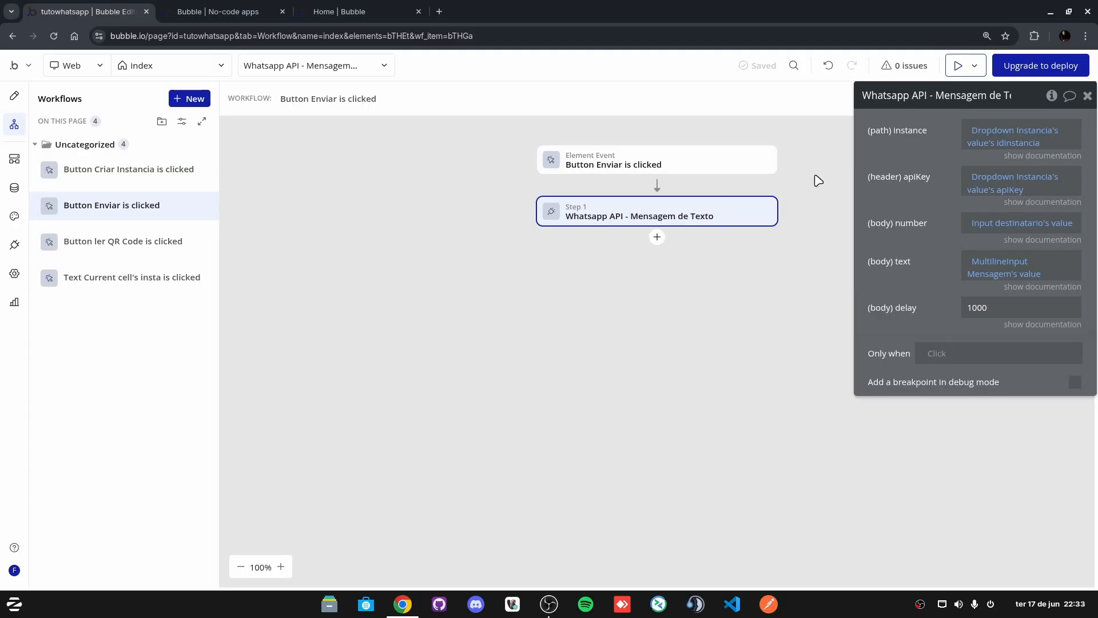
pyautogui.click(657, 237)
pyautogui.click(610, 321)
# Step: Search the actions after Step 1 for 'aler' and find no alert action available
pyautogui.click(657, 237)
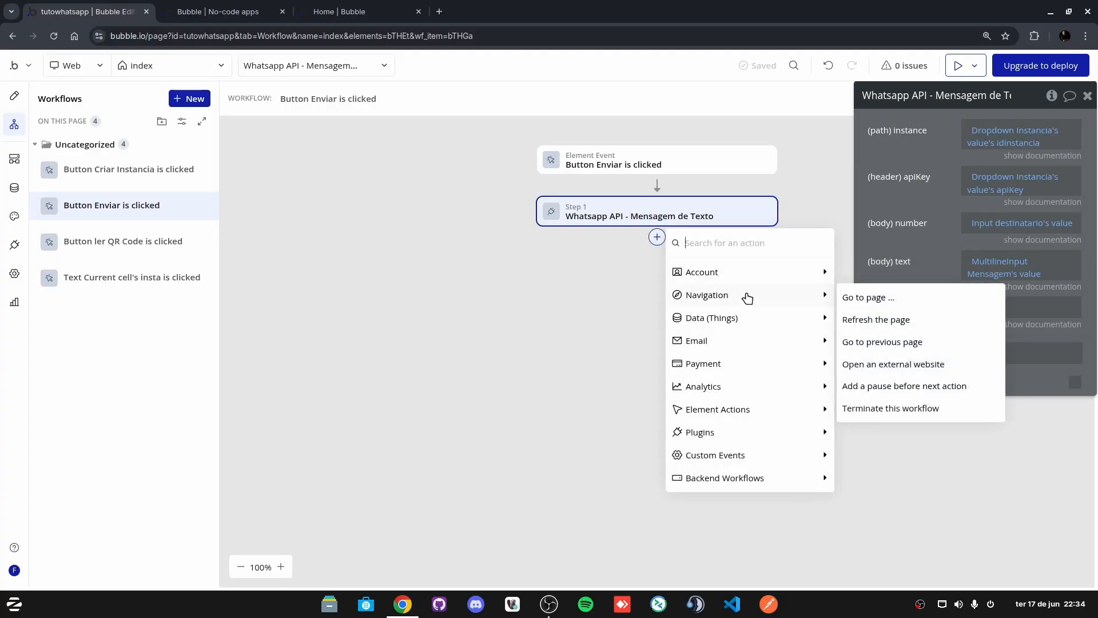
pyautogui.write('alert')
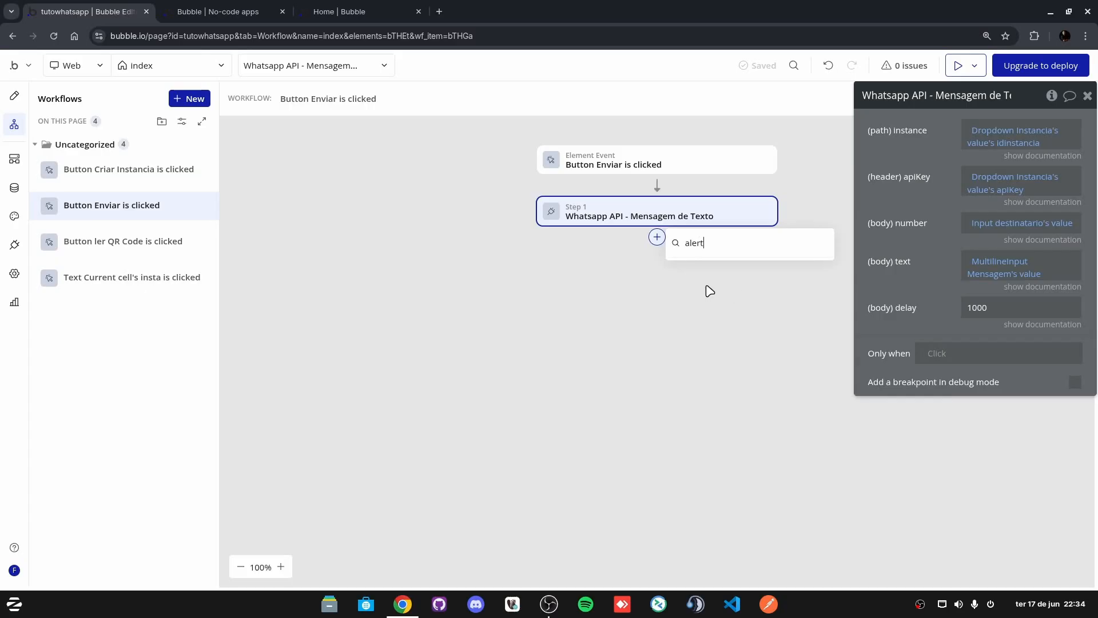
pyautogui.click(731, 279)
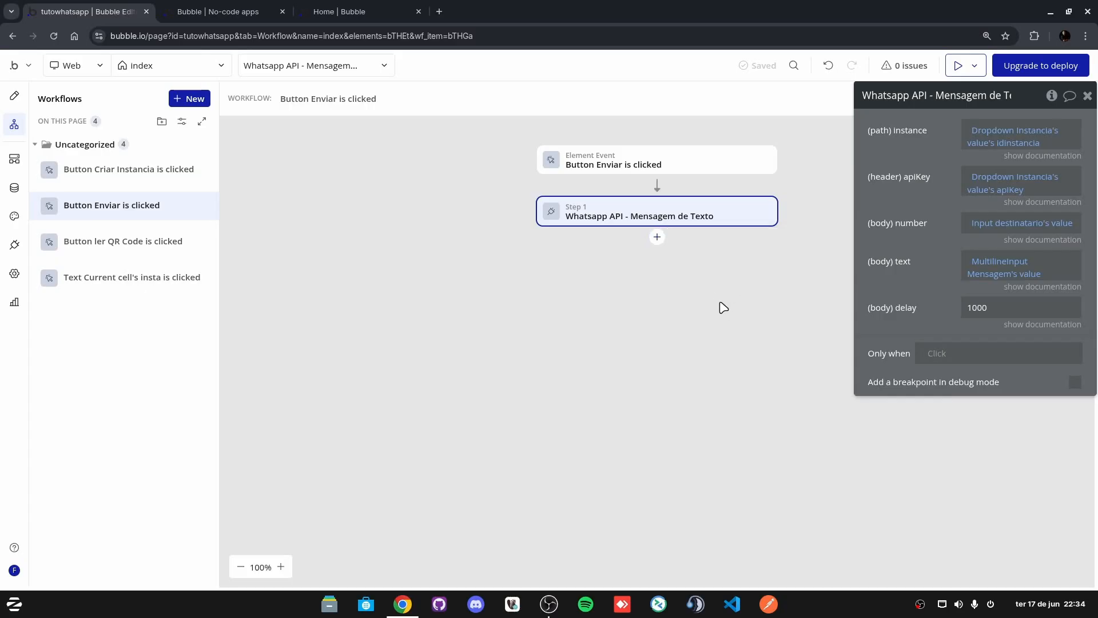
pyautogui.click(656, 238)
pyautogui.write('aler')
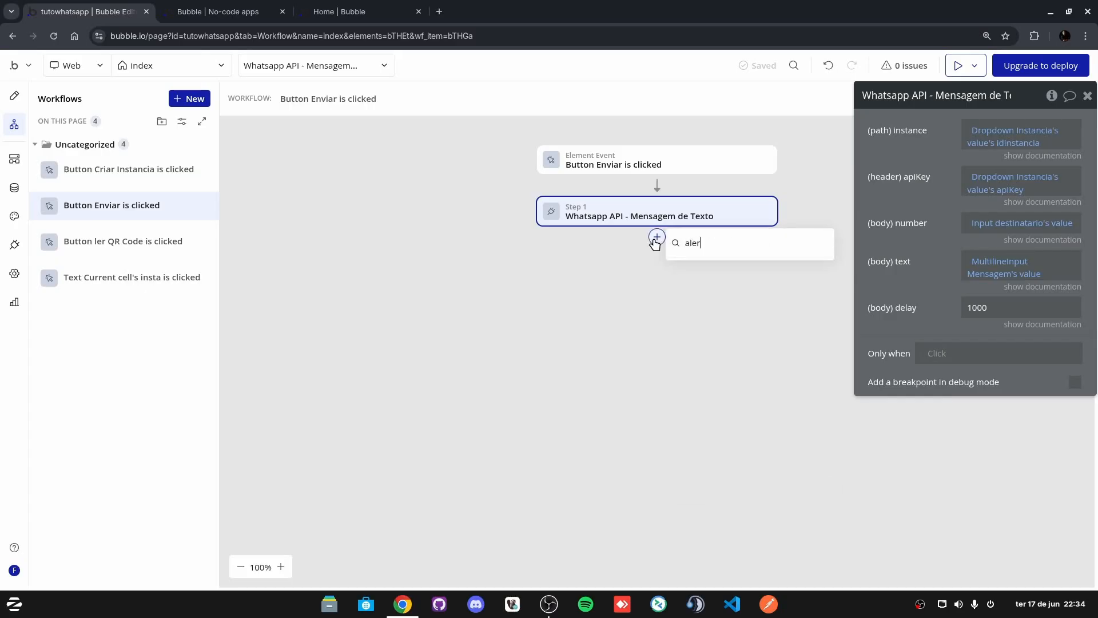
pyautogui.press('BackSpace')
pyautogui.press('BackSpace')
pyautogui.press('BackSpace')
pyautogui.press('BackSpace')
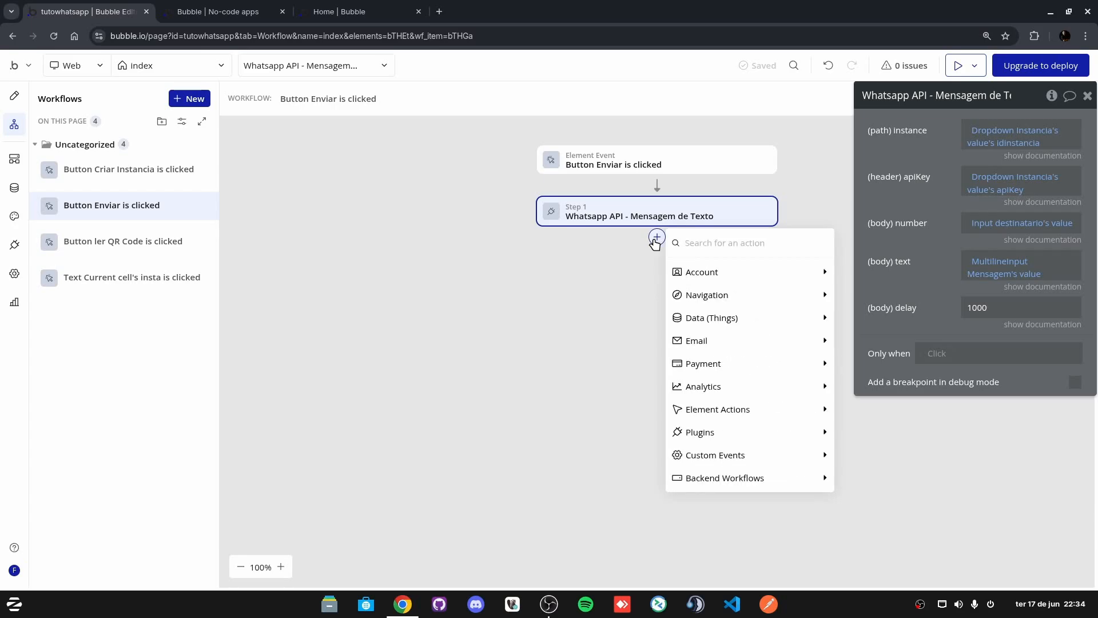
pyautogui.click(599, 378)
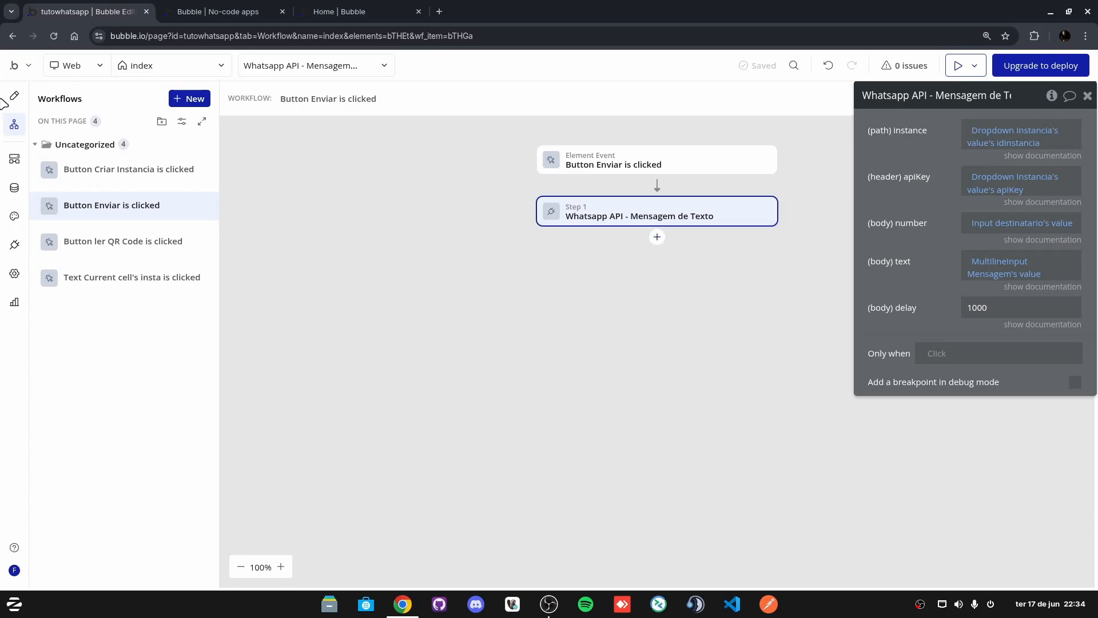
# Step: Install the AirAlert plugin from the plugin catalogue and return to Design
pyautogui.click(16, 247)
pyautogui.click(1013, 109)
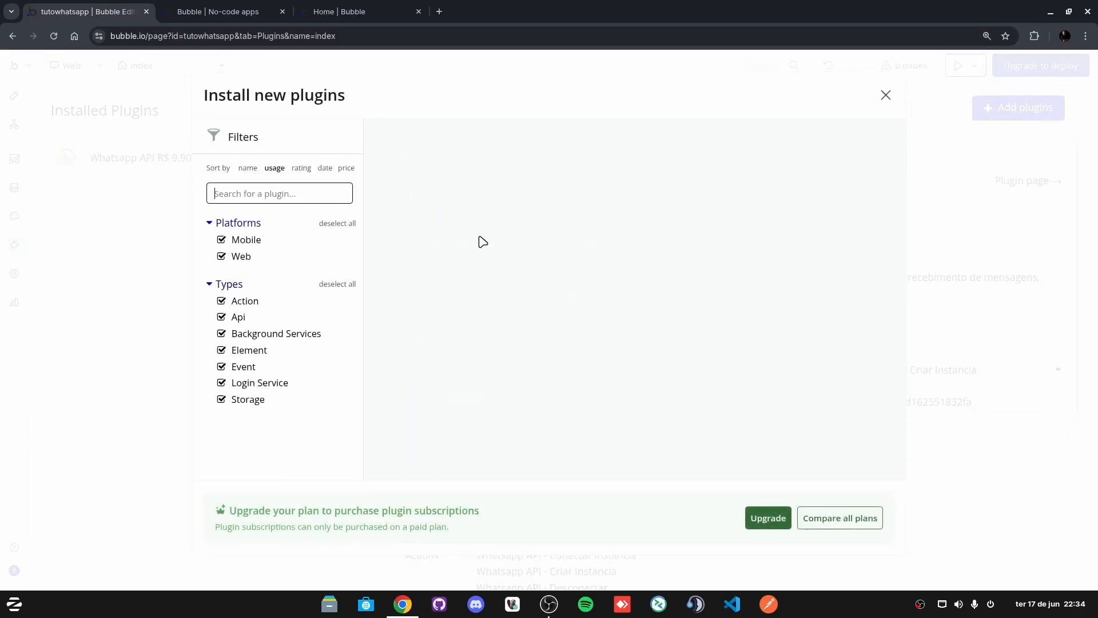
pyautogui.click(239, 193)
pyautogui.write('alert')
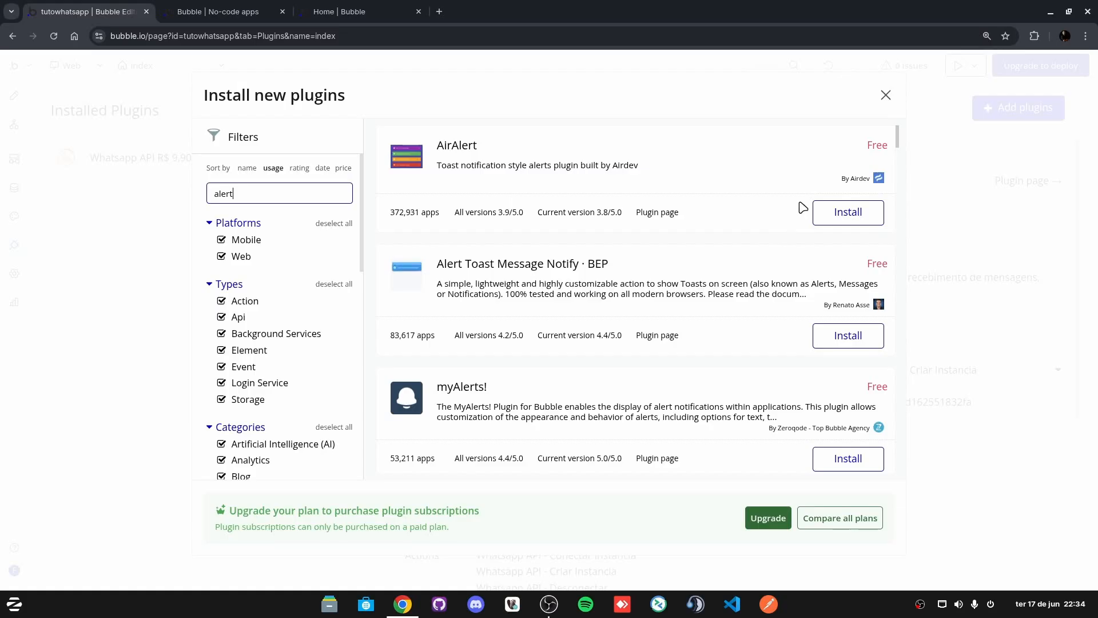
pyautogui.click(839, 216)
pyautogui.click(884, 96)
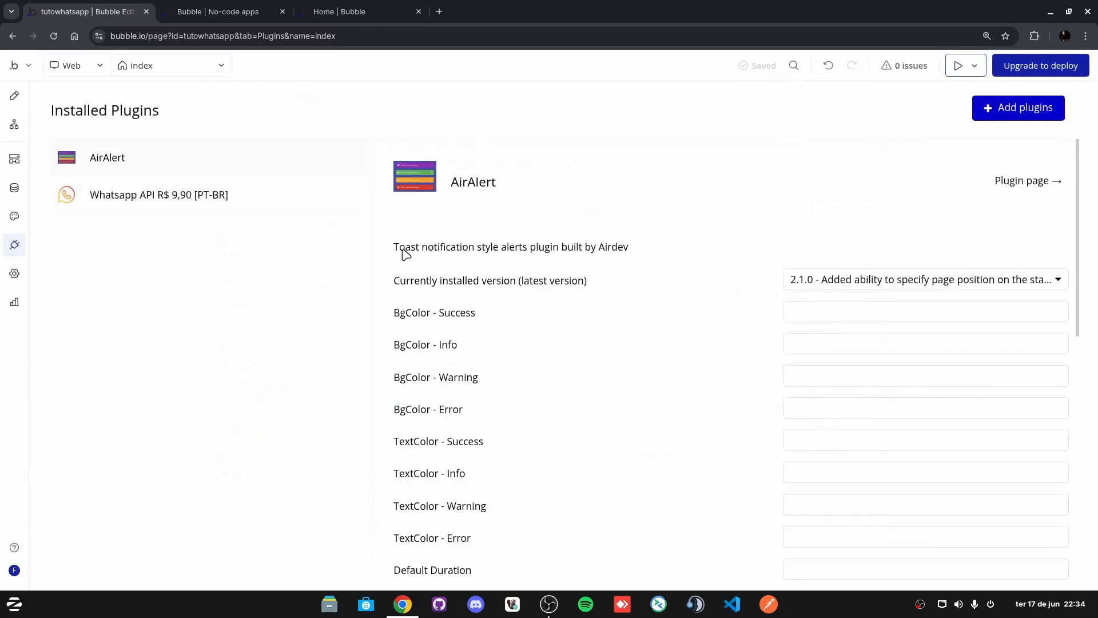
pyautogui.click(14, 95)
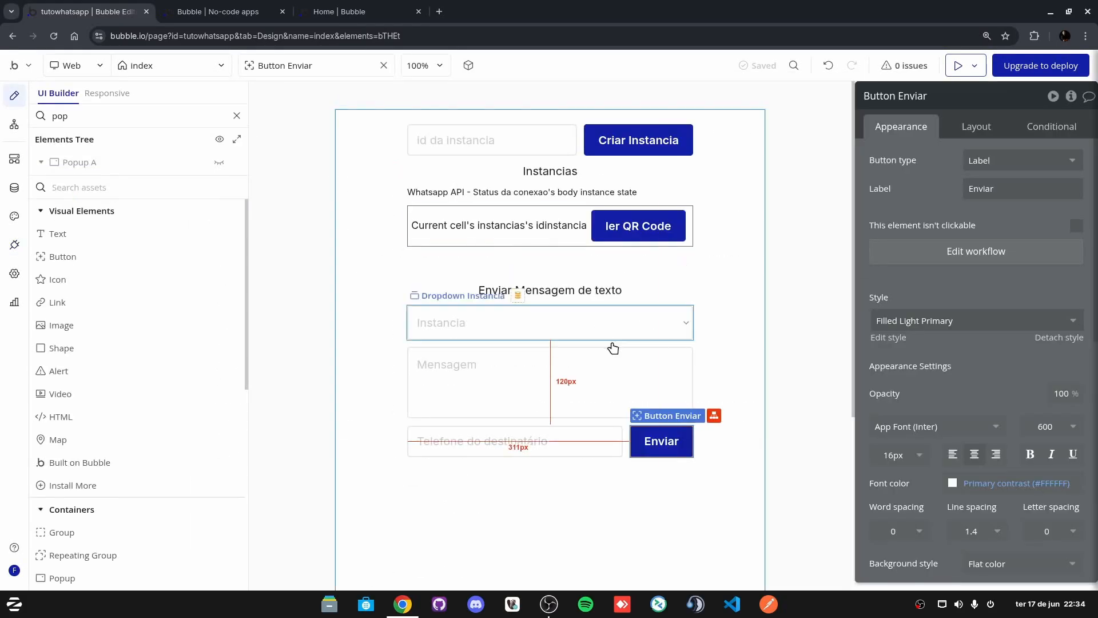
# Step: Add AirAlert - Standard as step 2 of Enviar's workflow and switch to the test app
pyautogui.click(1029, 259)
pyautogui.click(656, 237)
pyautogui.write('aler')
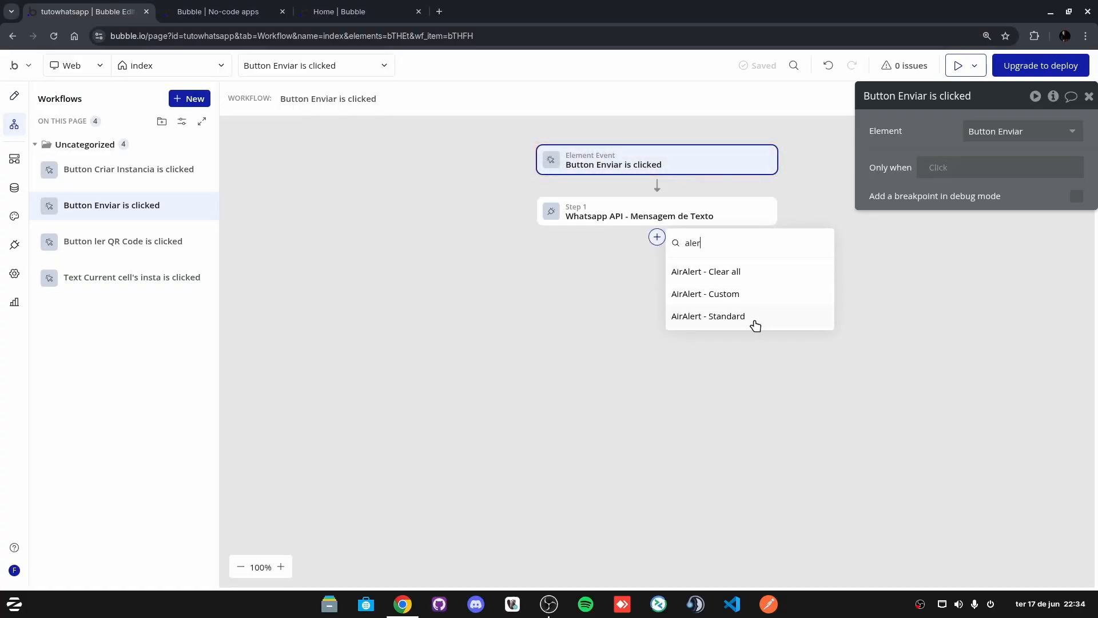
pyautogui.click(708, 316)
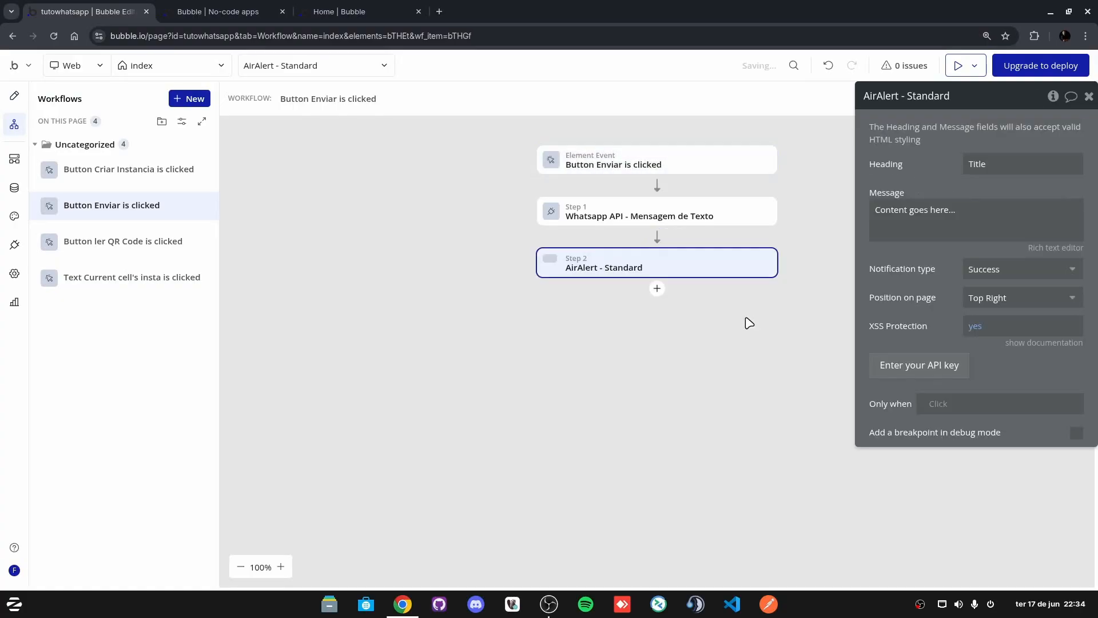
pyautogui.hotkey('ctrl', 'Tab')
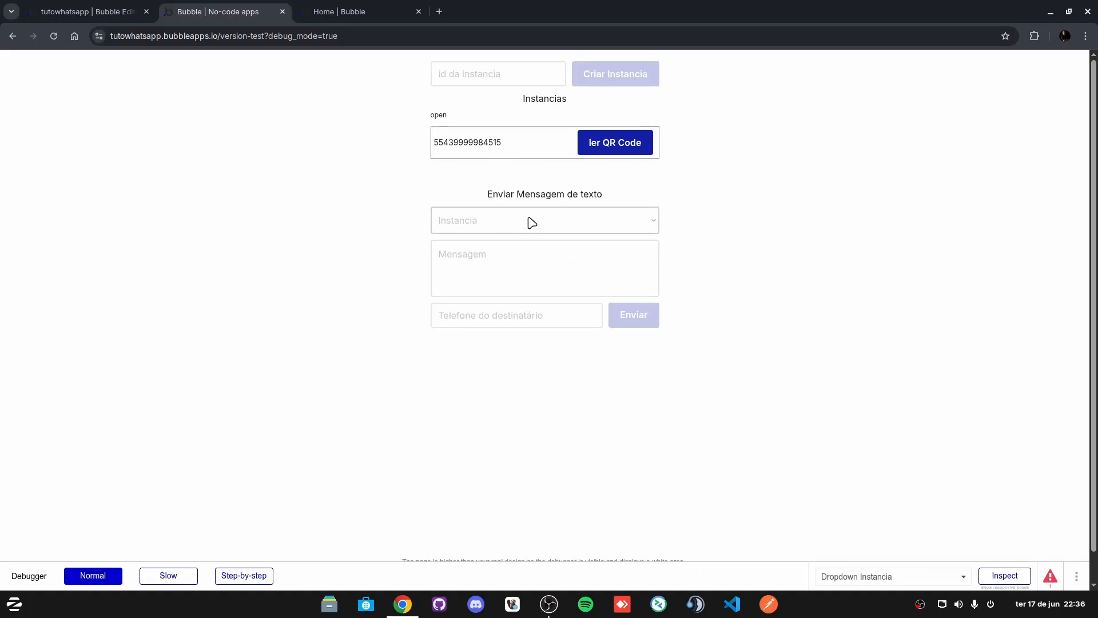
# Step: Choose the instance in the Instancia dropdown and enter the message 'Teste BikersHub'
pyautogui.click(478, 225)
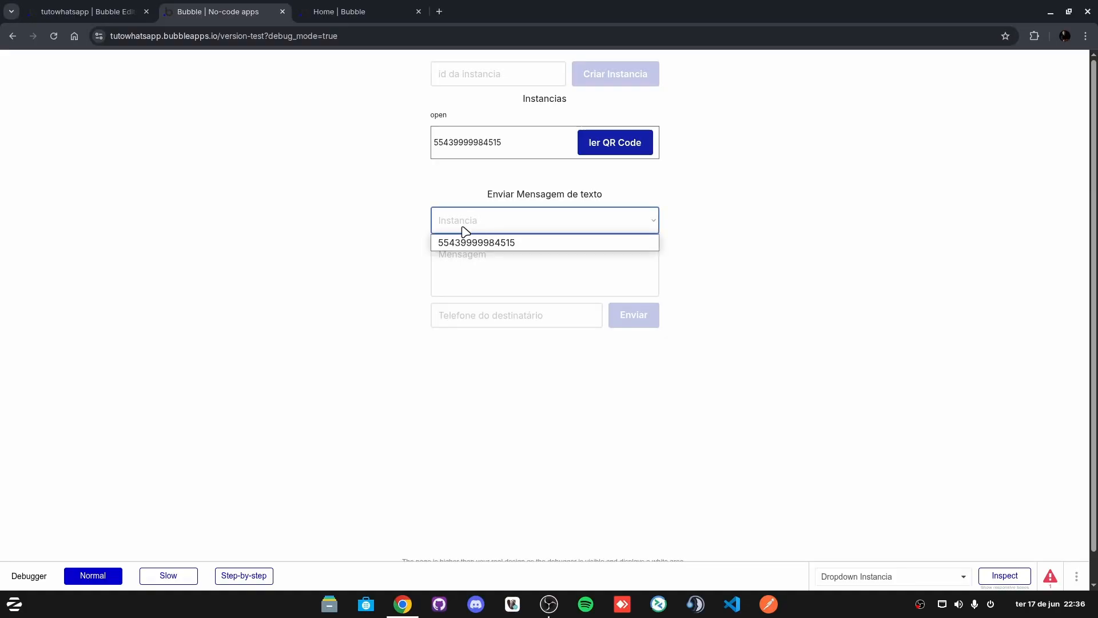
pyautogui.click(462, 242)
pyautogui.click(502, 257)
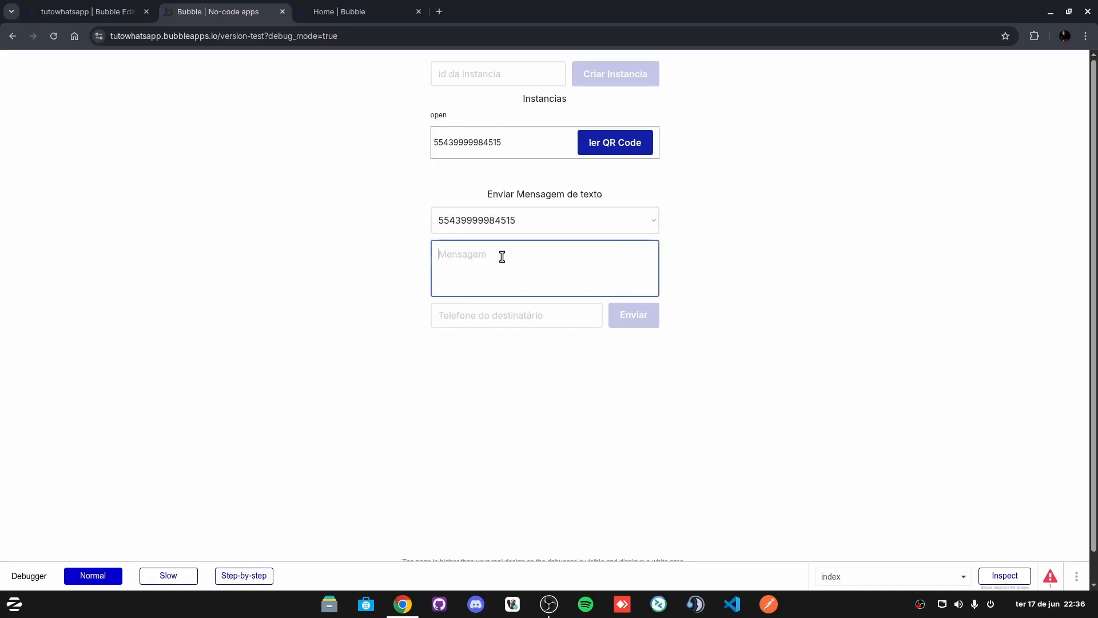
pyautogui.write('Teste BikersHub')
pyautogui.click(537, 319)
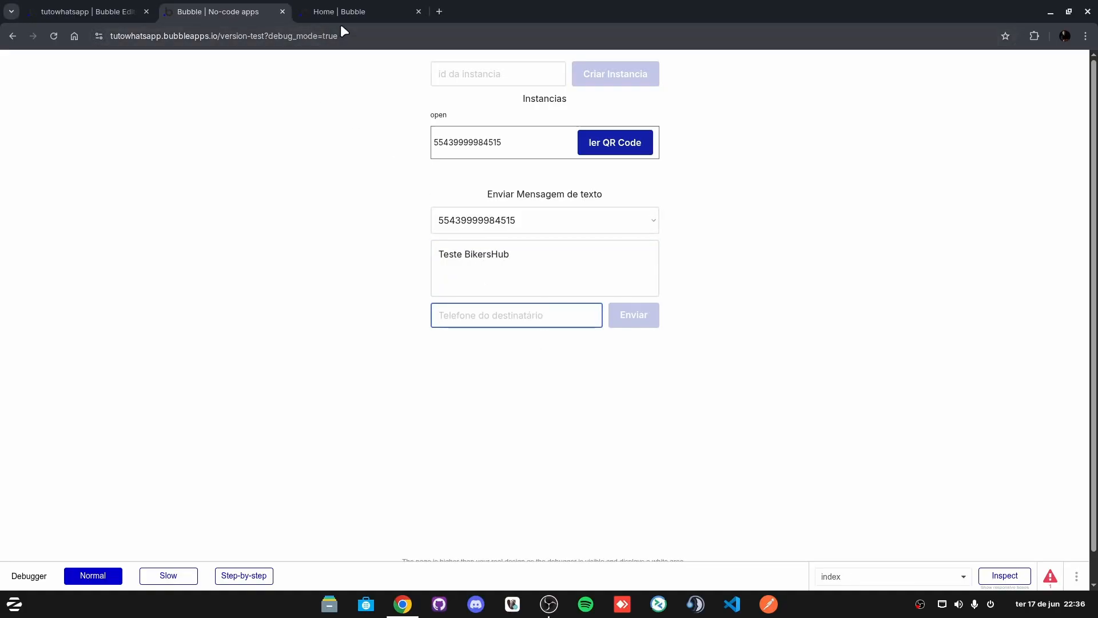
# Step: Reload and close the Home | Bubble tab, then open a new browser tab
pyautogui.click(342, 11)
pyautogui.click(321, 35)
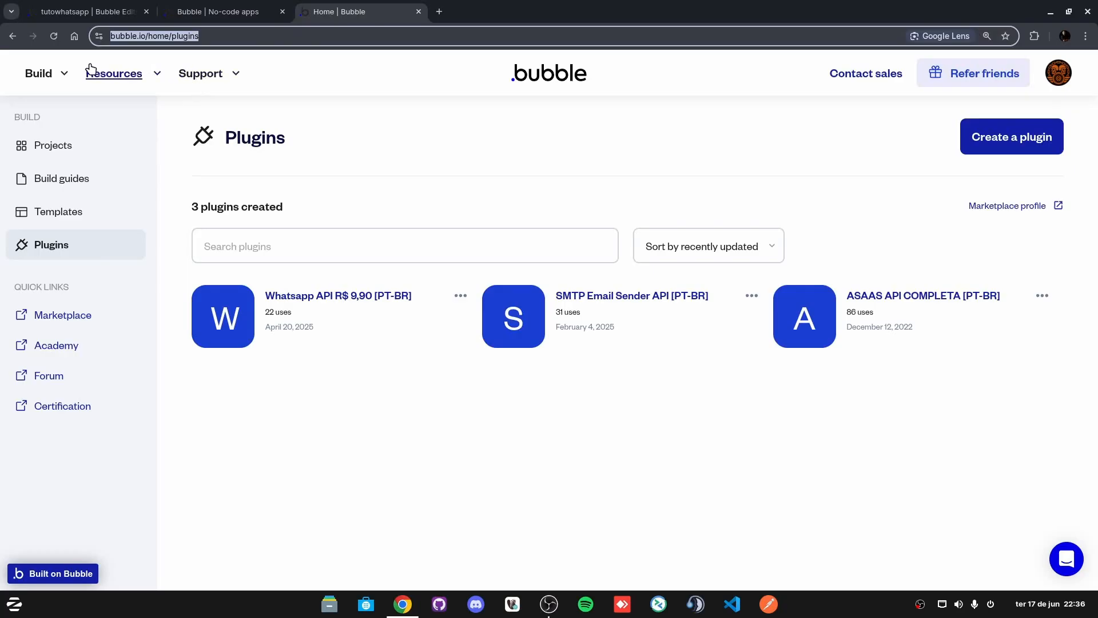
pyautogui.click(54, 35)
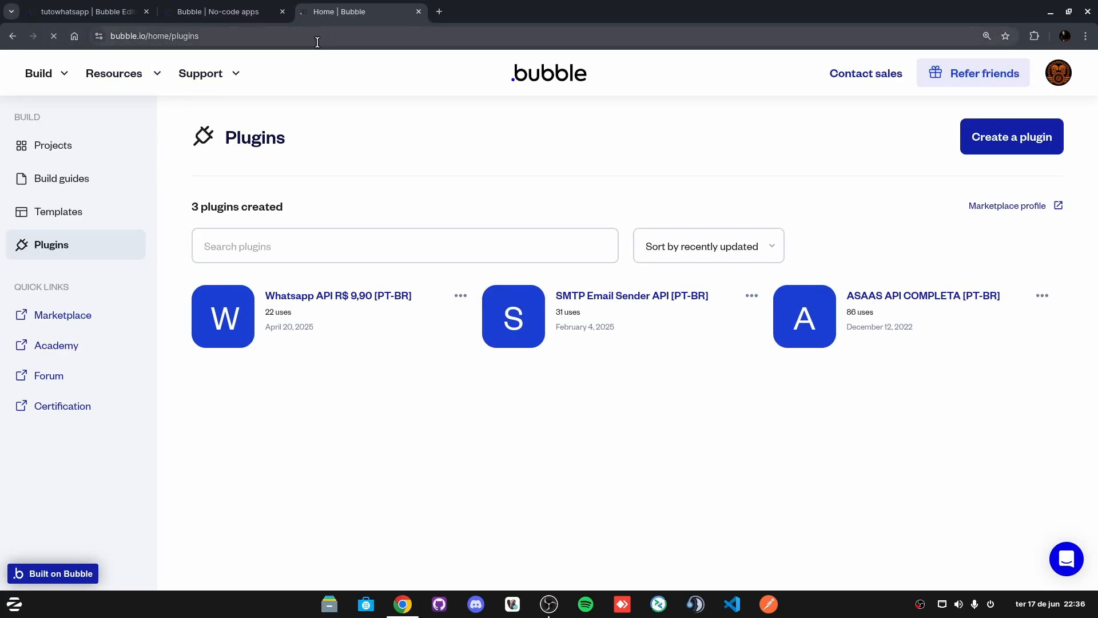
pyautogui.click(271, 36)
pyautogui.click(419, 11)
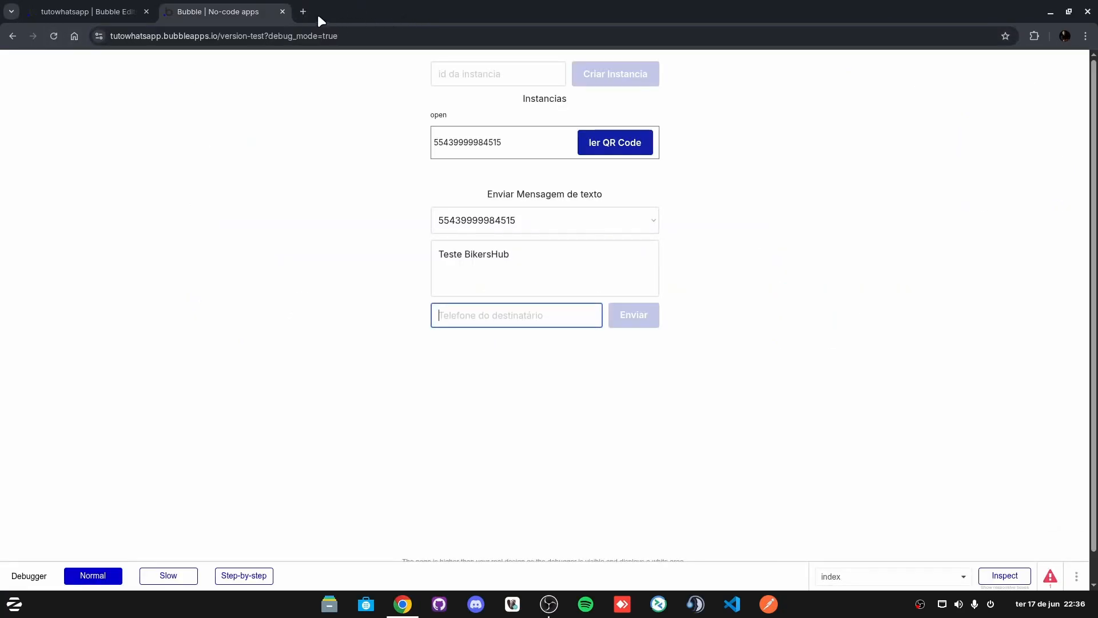
pyautogui.click(304, 12)
# Step: On the BikersHub plugins page, copy the WhatsApp instance's ID number, then return to the test app
pyautogui.click(309, 36)
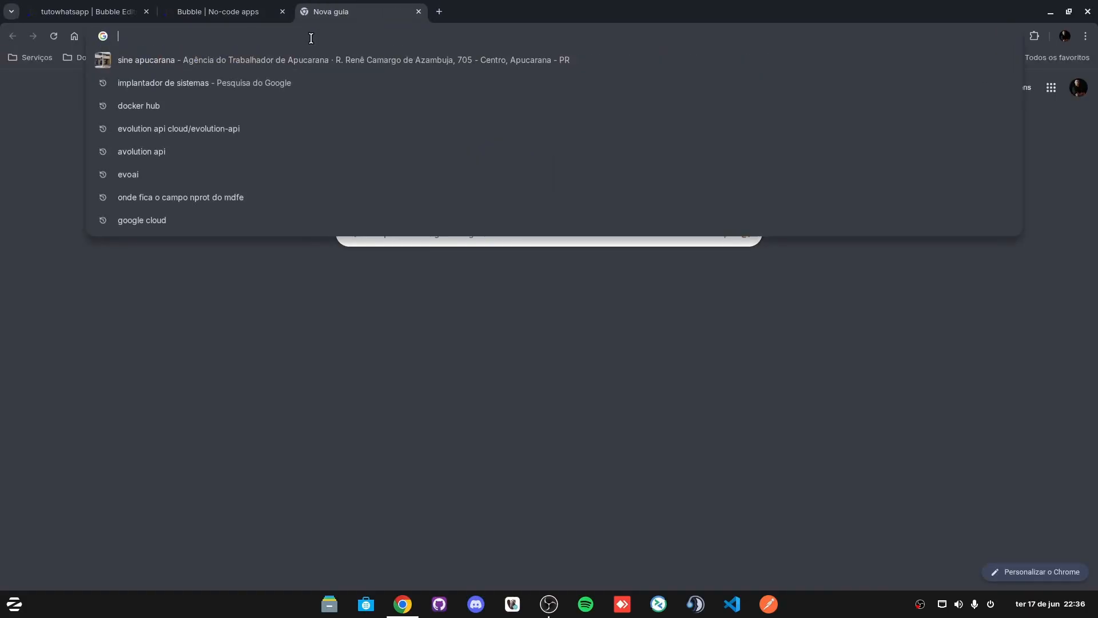
pyautogui.write('plugin')
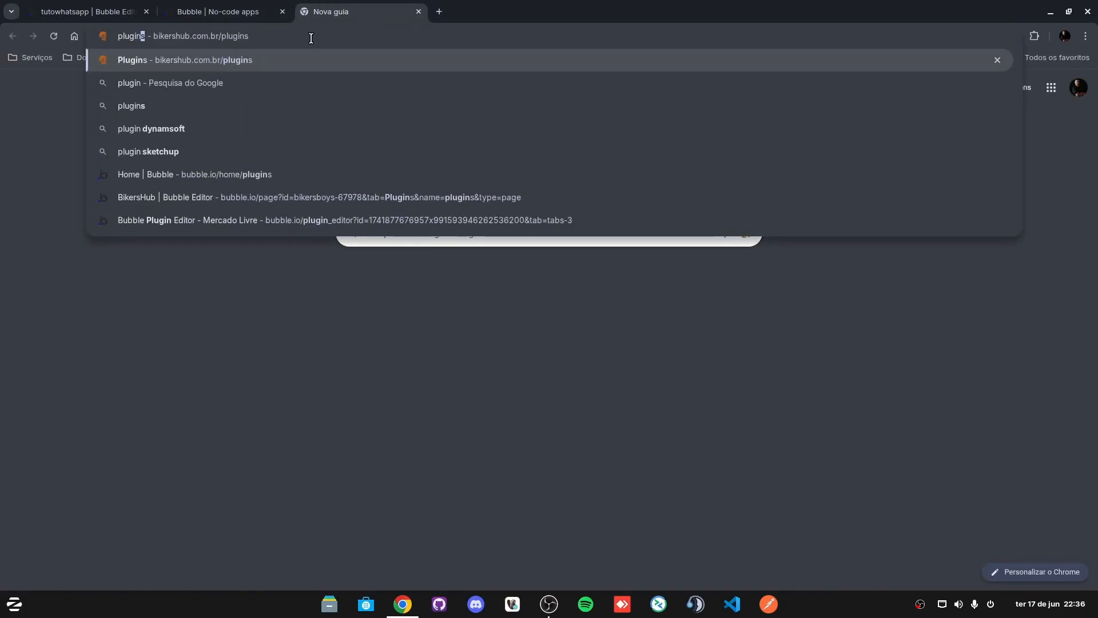
pyautogui.press('Return')
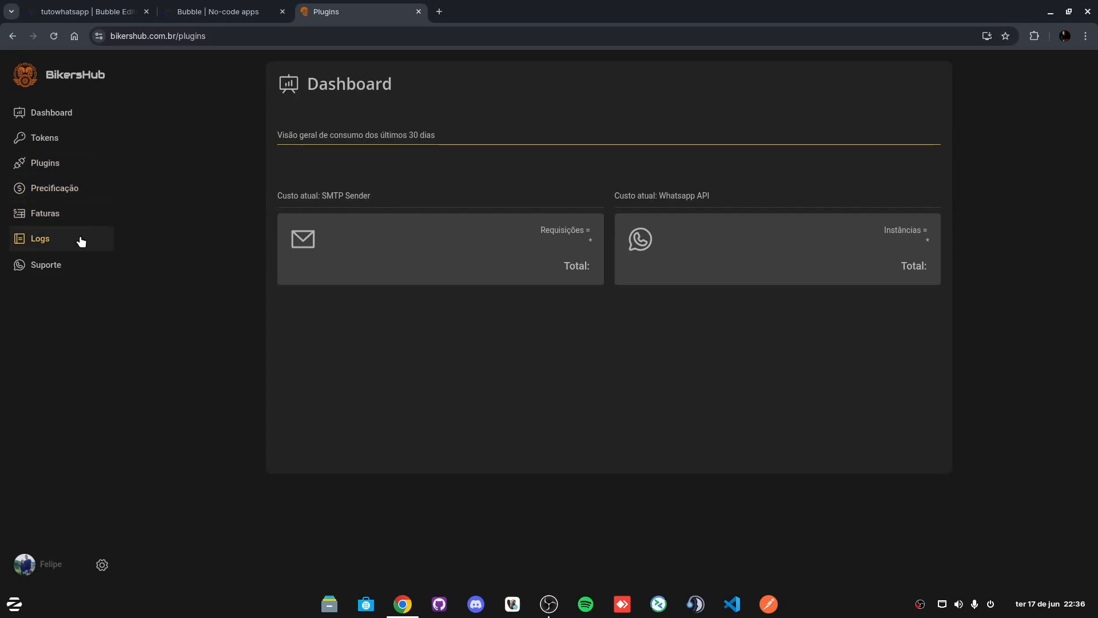
pyautogui.click(57, 163)
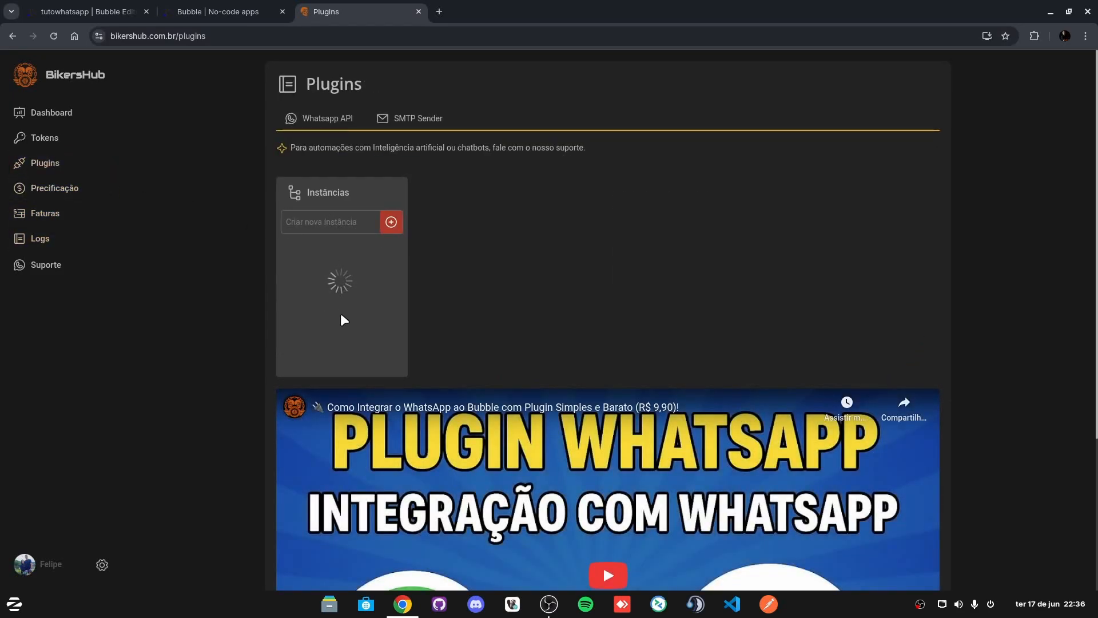
pyautogui.click(343, 252)
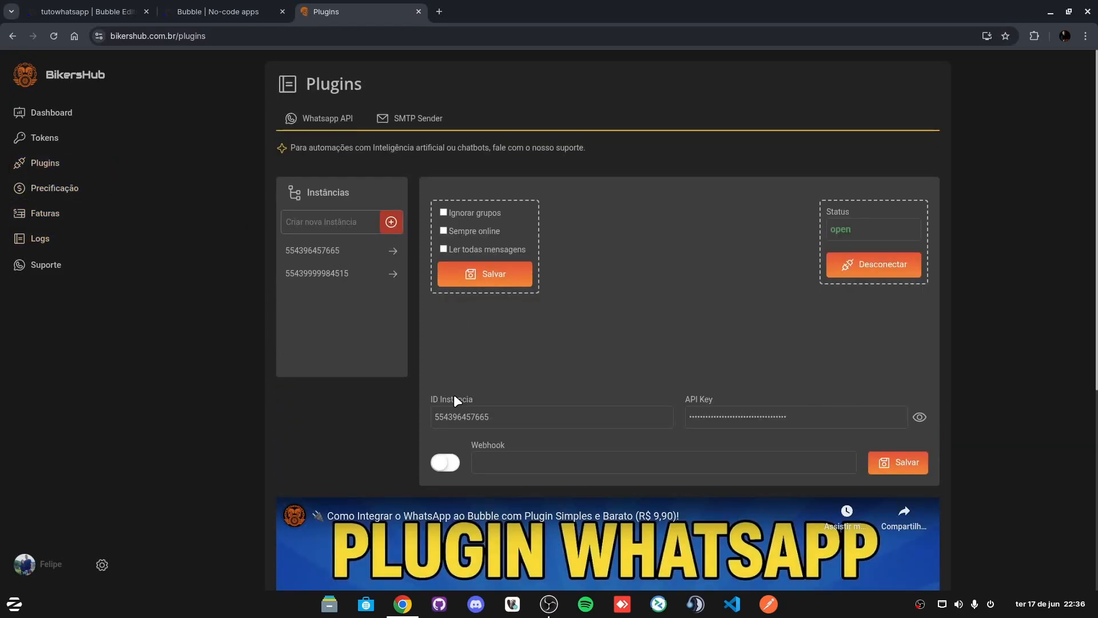
pyautogui.moveTo(490, 416); pyautogui.dragTo(434, 415)
pyautogui.hotkey('ctrl', 'c')
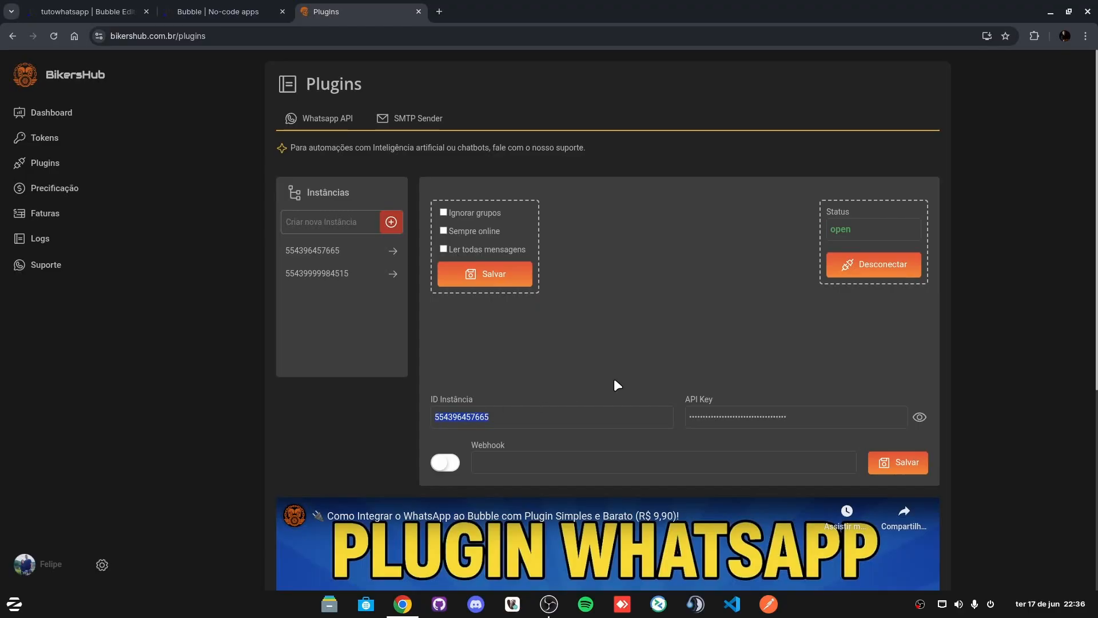
pyautogui.click(246, 11)
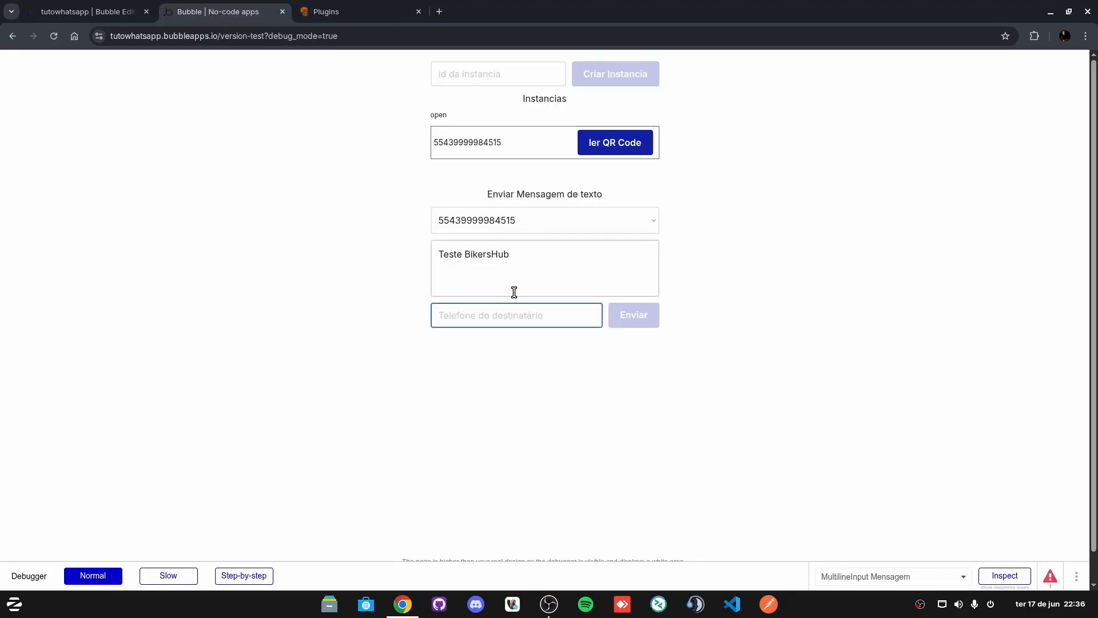
# Step: Paste the copied number into the Telefone do destinatário field, then head back to the Bubble editor
pyautogui.click(497, 315)
pyautogui.hotkey('ctrl', 'v')
pyautogui.click(324, 372)
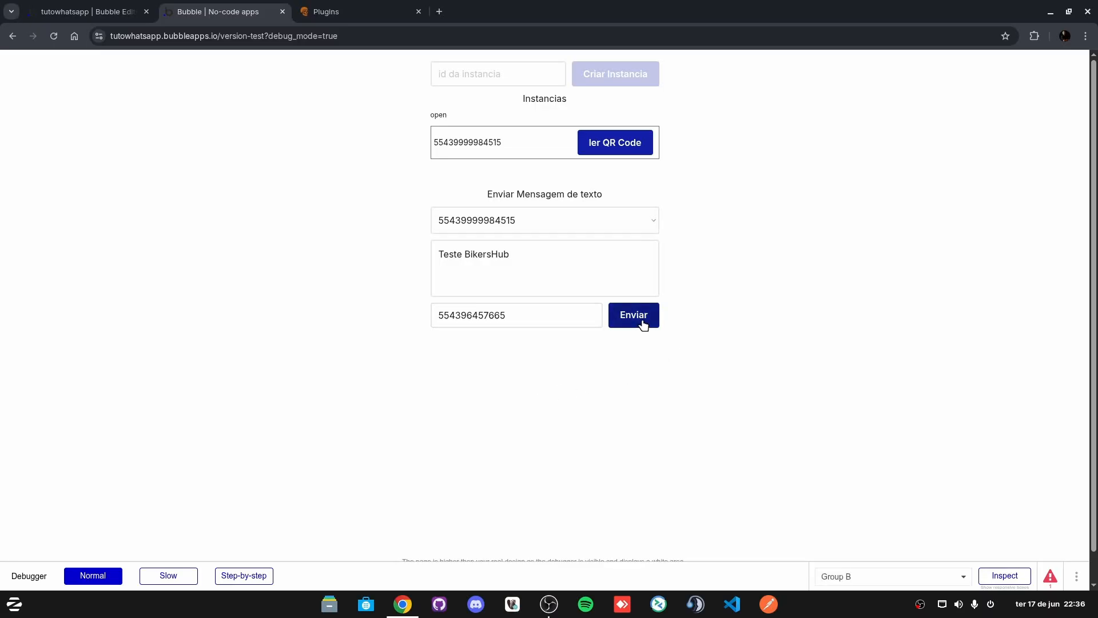
pyautogui.click(371, 15)
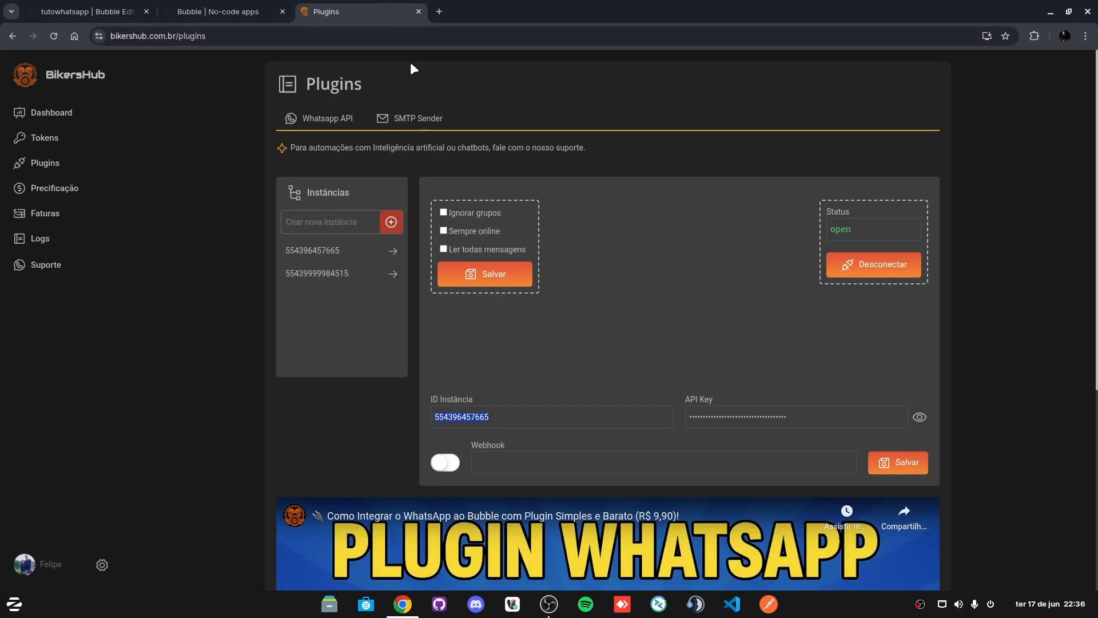
pyautogui.click(200, 12)
# Step: Add an AirAlert - Standard Step 3 with the heading 'Status Code'
pyautogui.click(92, 2)
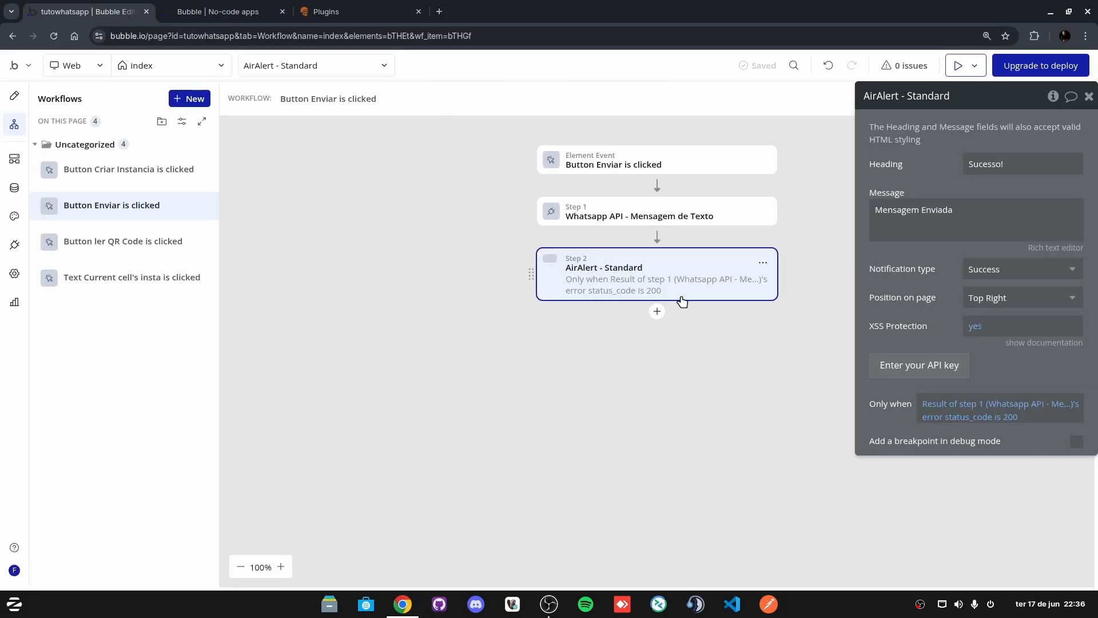
pyautogui.click(657, 311)
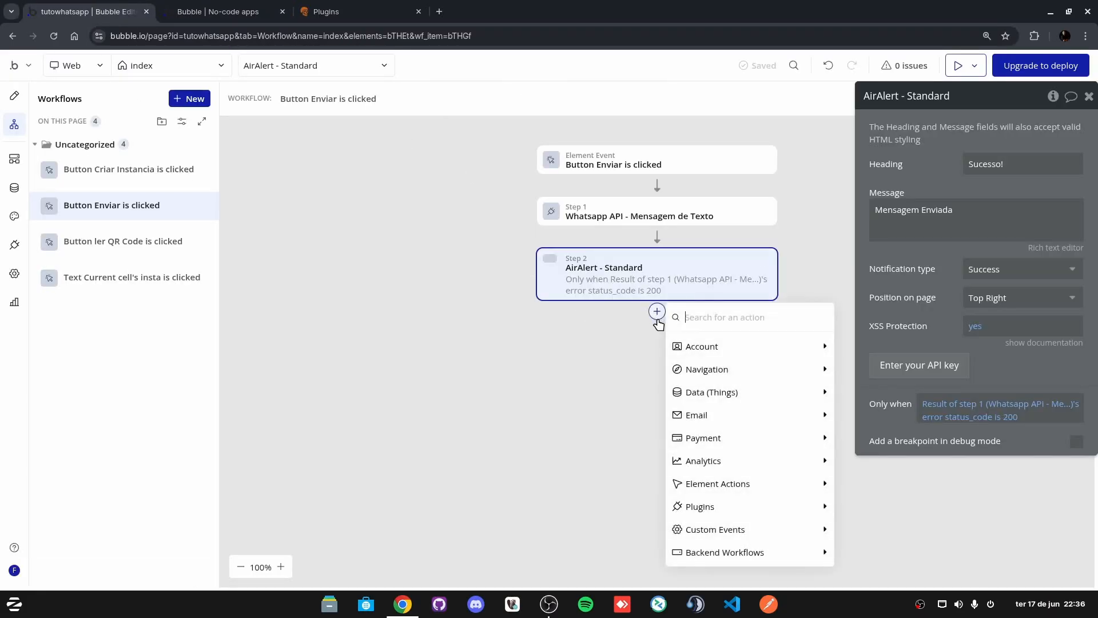
pyautogui.write('alert')
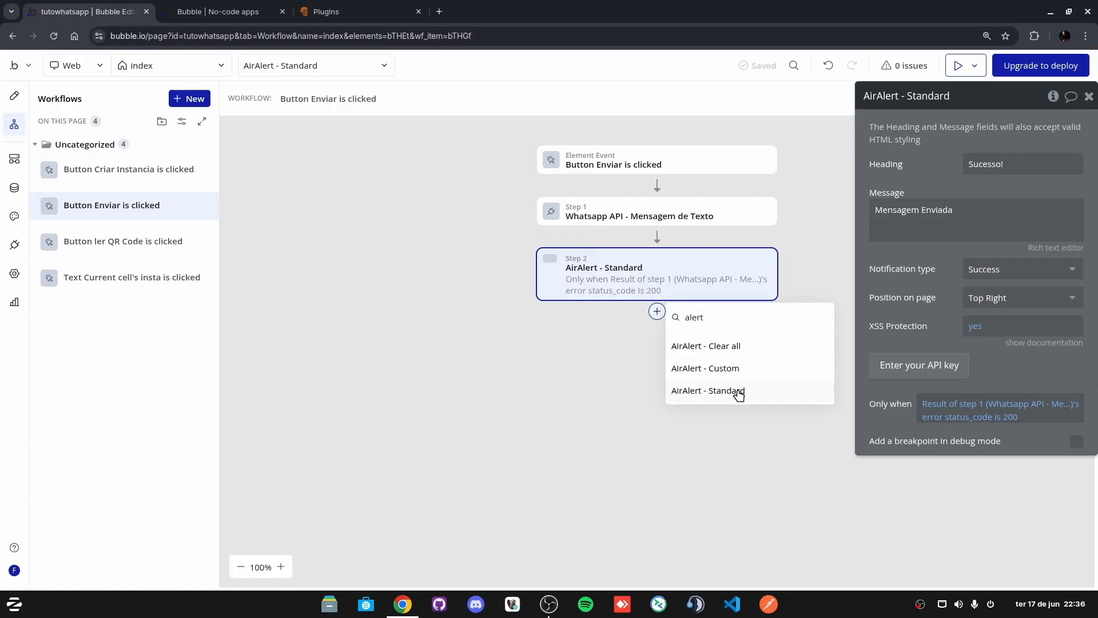
pyautogui.click(737, 391)
pyautogui.click(1003, 162)
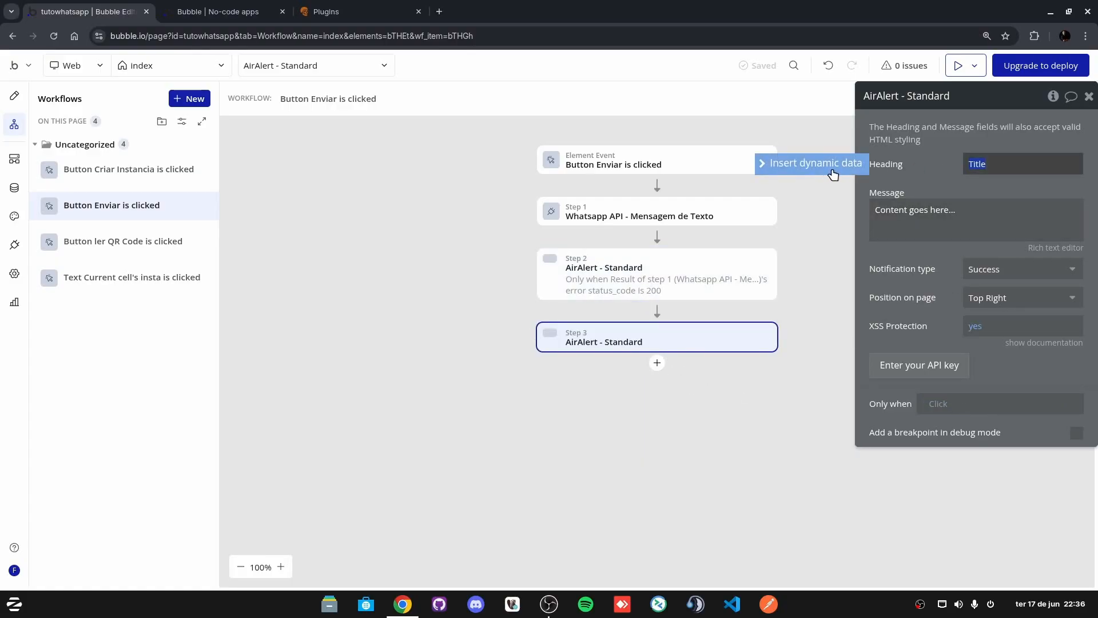
pyautogui.click(1011, 174)
pyautogui.click(1009, 169)
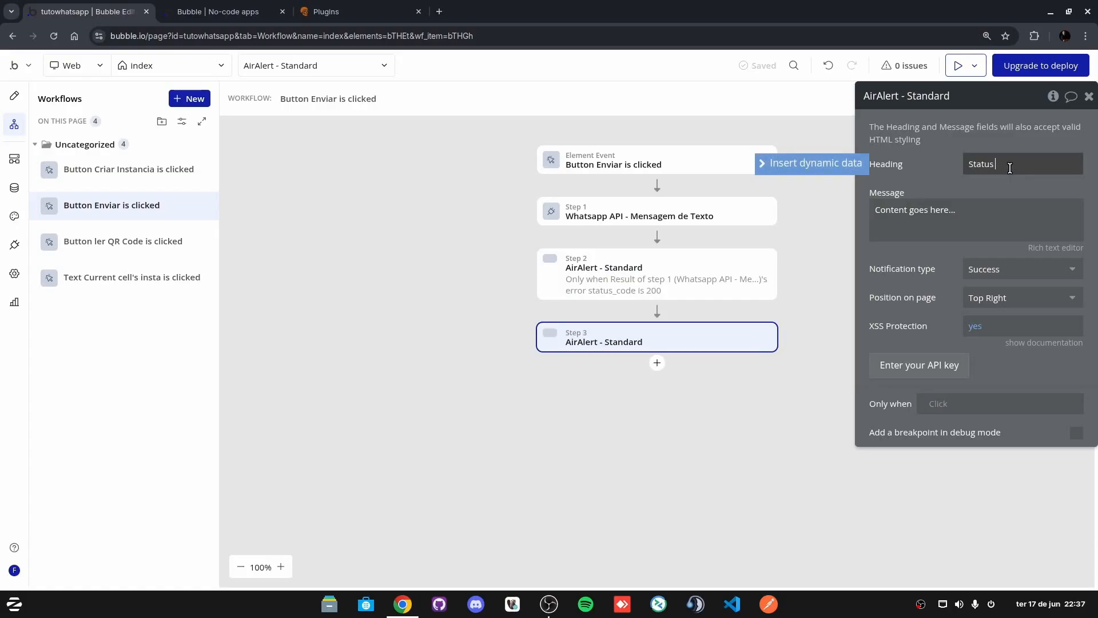
# Step: Set the alert message to step 1's error status_code and the type to Information
pyautogui.click(989, 226)
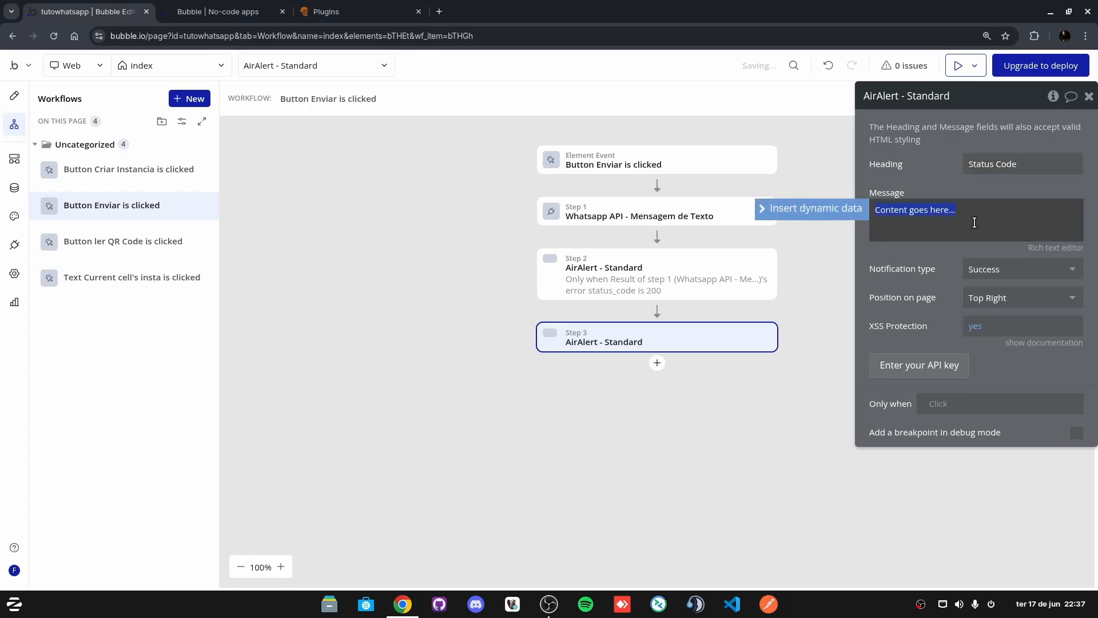
pyautogui.click(811, 212)
pyautogui.click(959, 265)
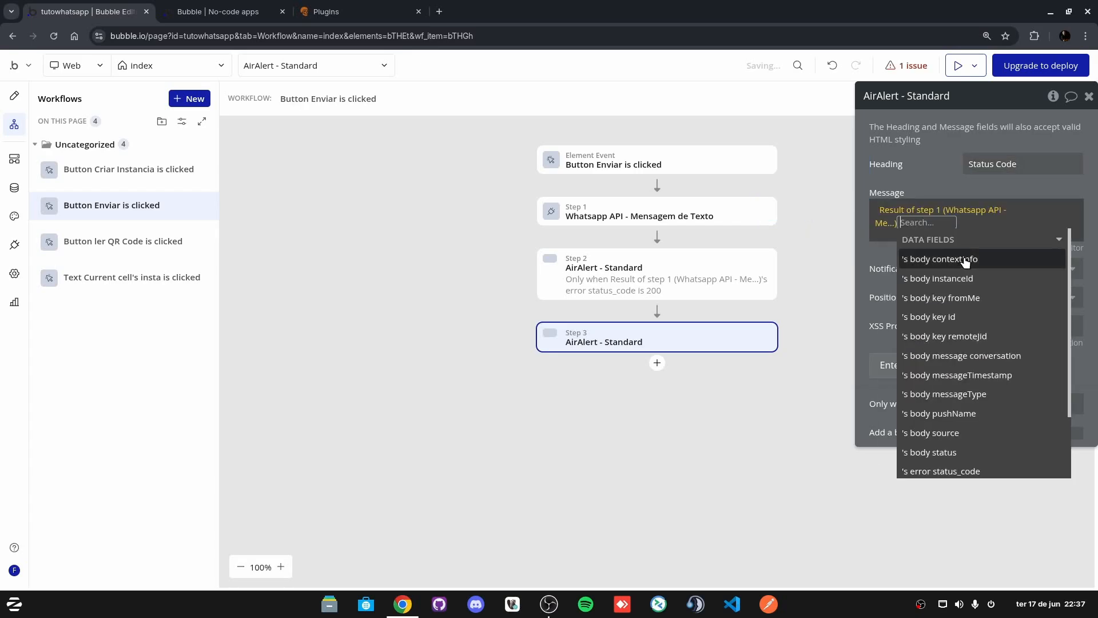
pyautogui.click(989, 469)
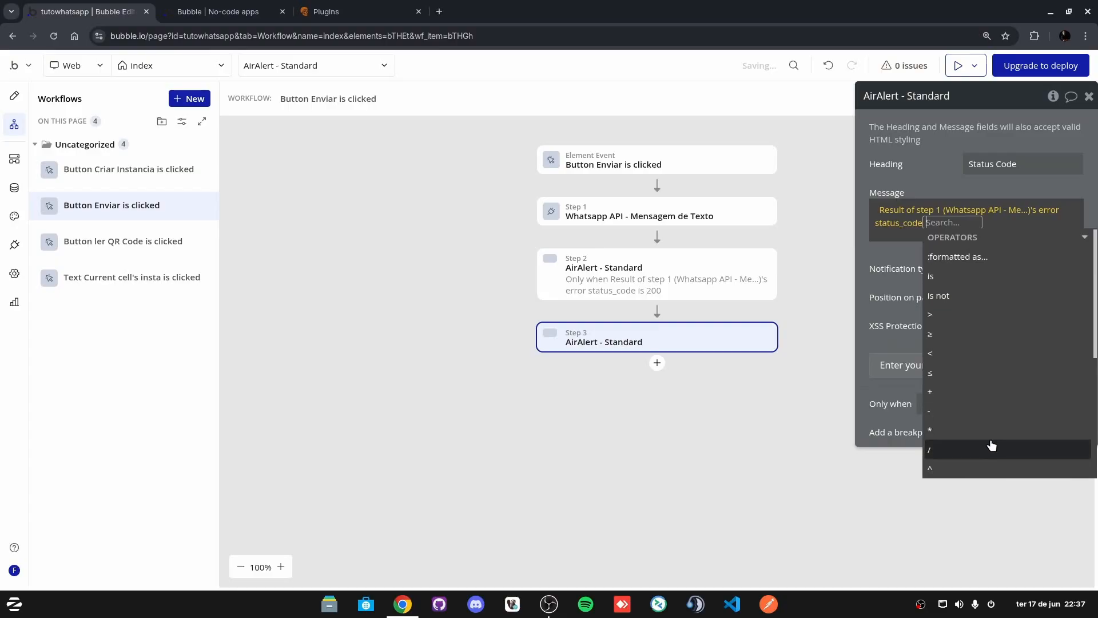
pyautogui.click(953, 232)
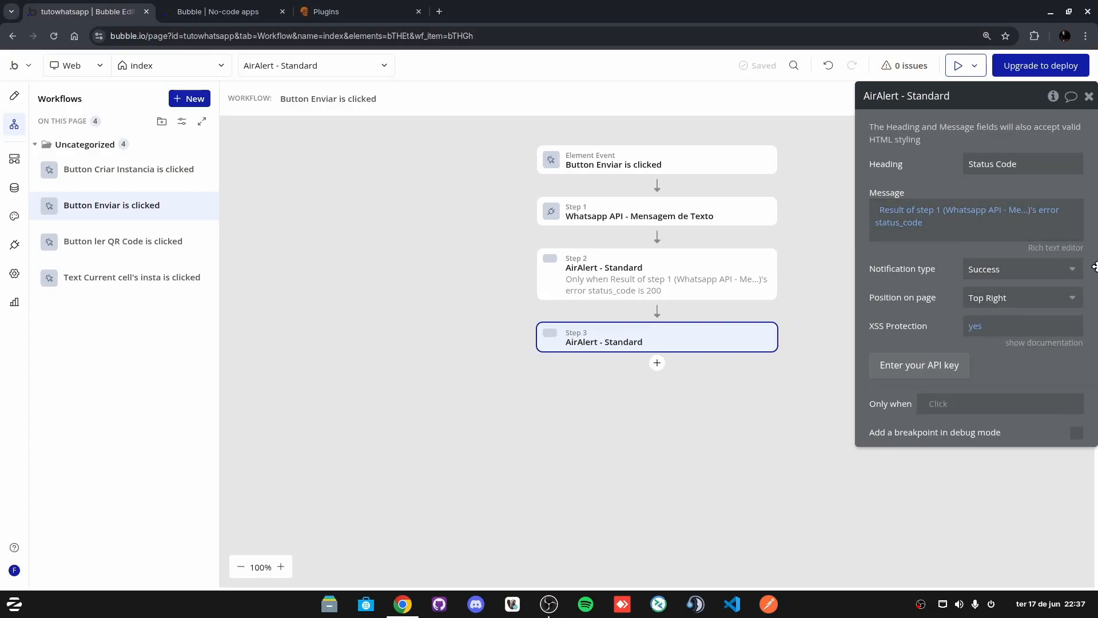
pyautogui.click(1012, 274)
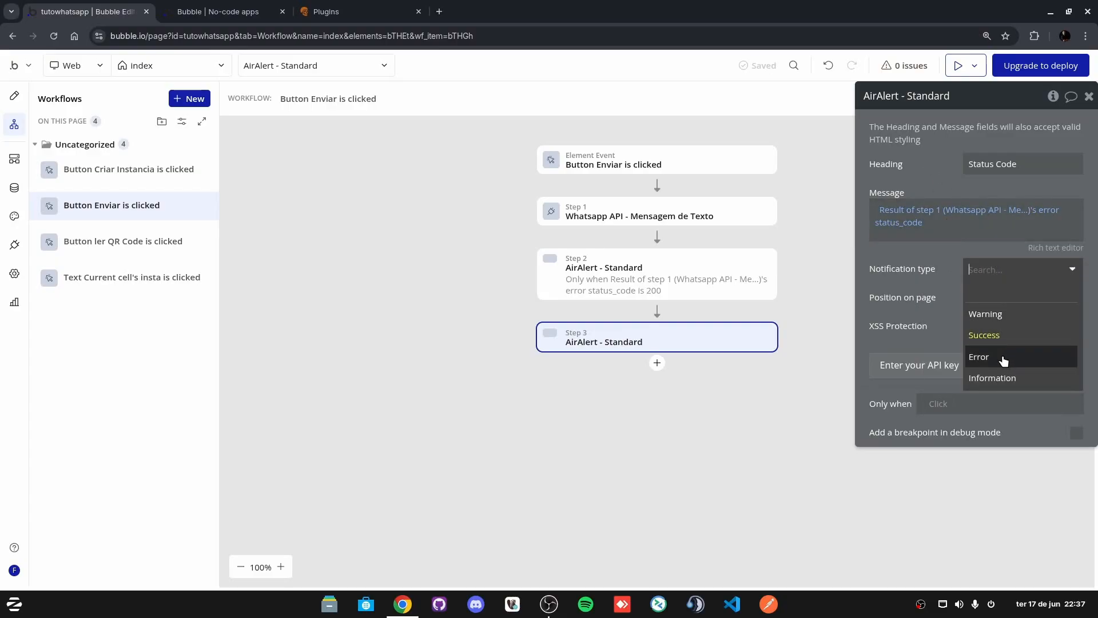
pyautogui.click(992, 377)
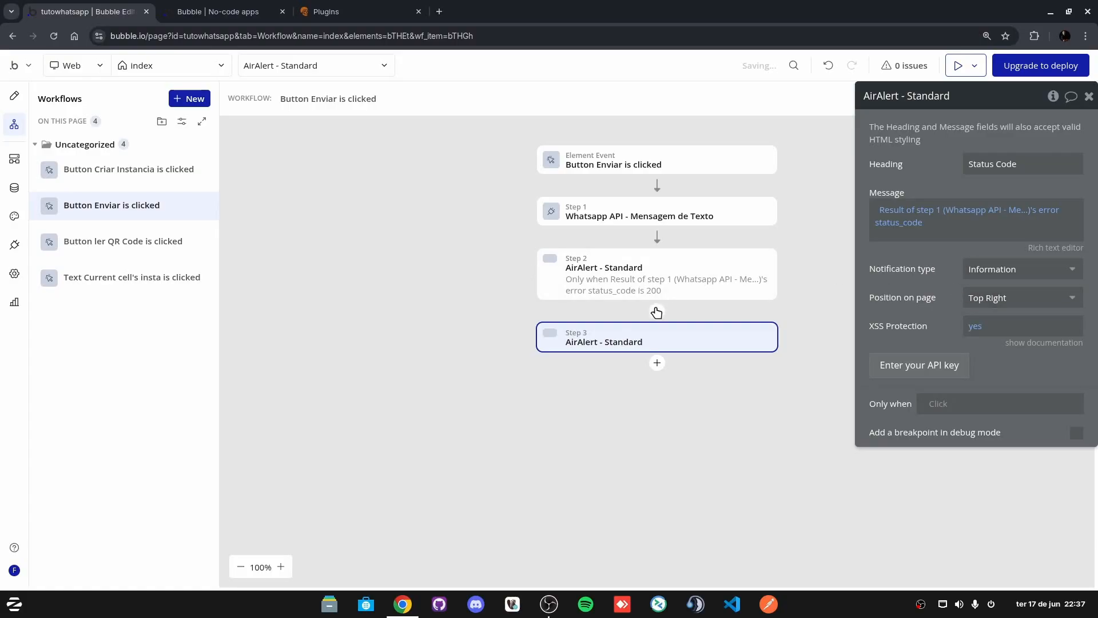
# Step: In the test app, choose the WhatsApp instance and enter the message 'Teste BikersHub', fixing its typo
pyautogui.click(15, 96)
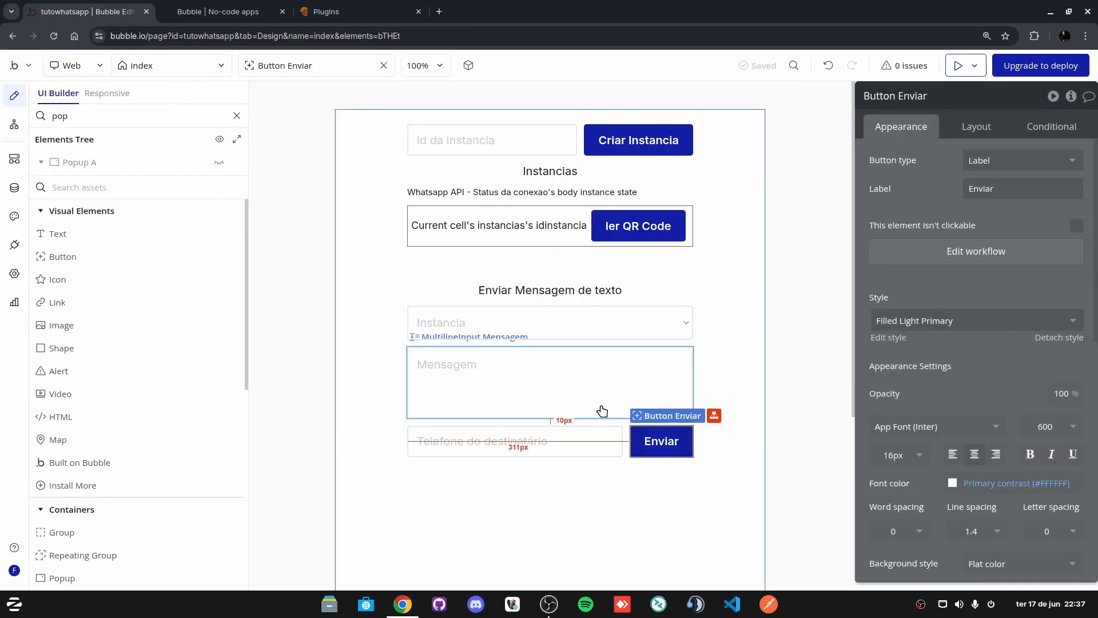
pyautogui.click(287, 12)
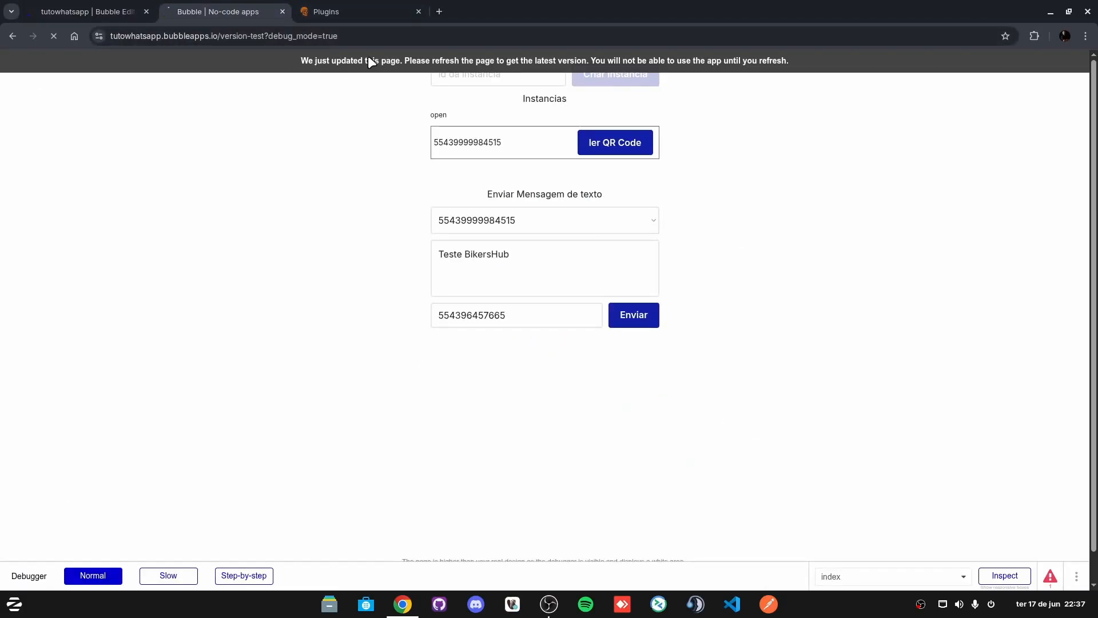
pyautogui.click(549, 206)
pyautogui.click(482, 233)
pyautogui.click(491, 257)
pyautogui.write('Tes')
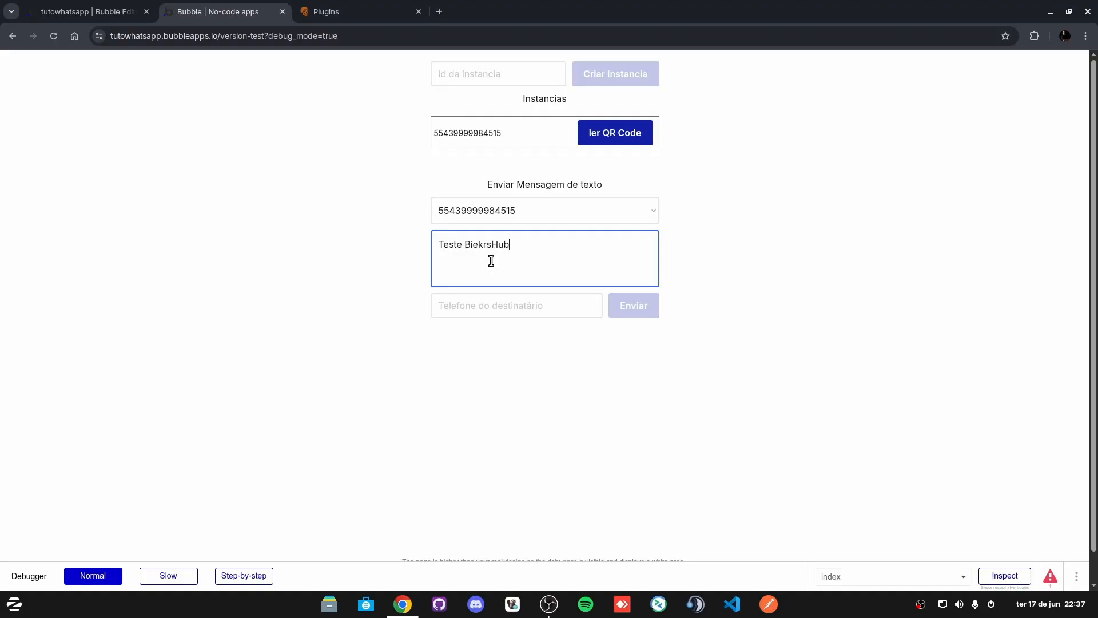
pyautogui.click(509, 304)
pyautogui.click(481, 250)
pyautogui.press('BackSpace')
pyautogui.write('e')
# Step: Paste the recipient's phone number and send the test message
pyautogui.click(538, 305)
pyautogui.hotkey('ctrl', 'v')
pyautogui.click(536, 347)
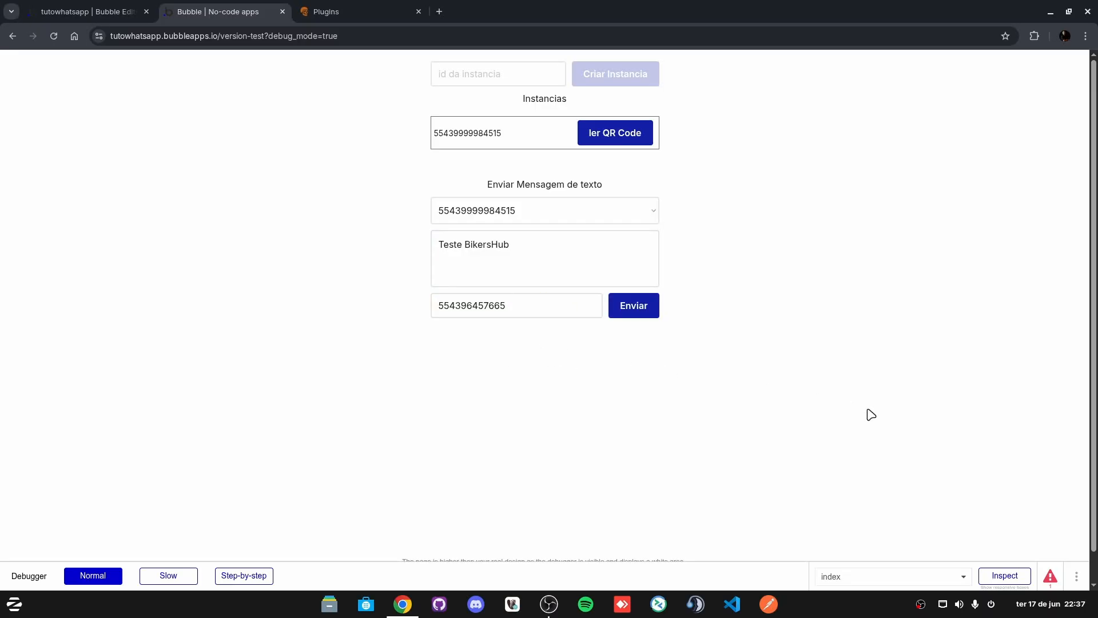
pyautogui.click(639, 308)
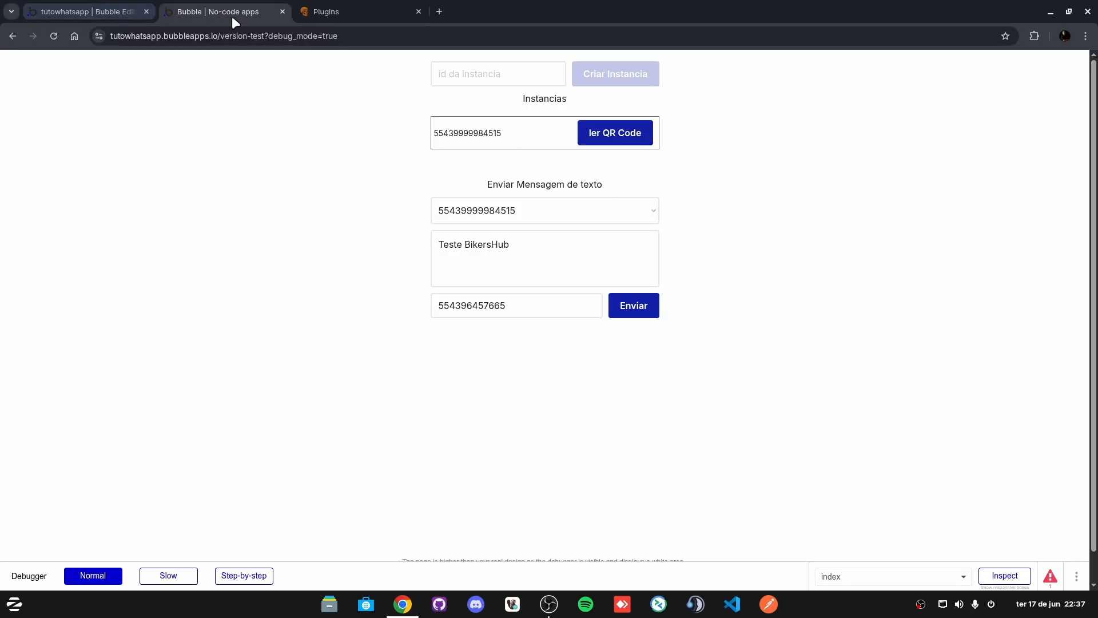
pyautogui.click(94, 7)
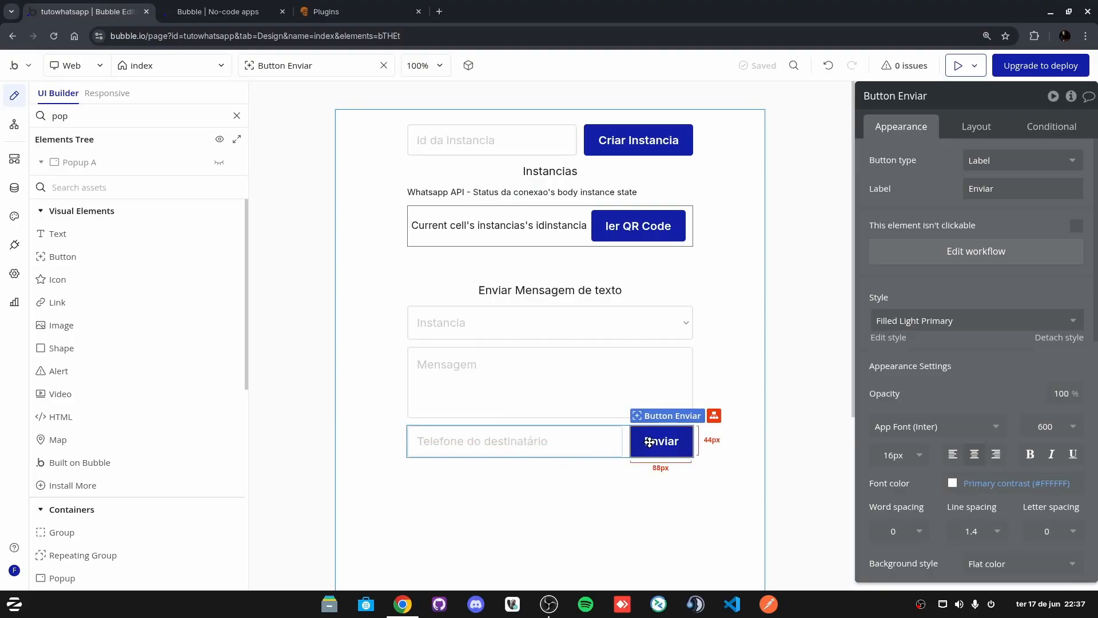
# Step: Change the Enviar workflow's alert message from step 1's error status to its body status
pyautogui.click(924, 250)
pyautogui.click(661, 343)
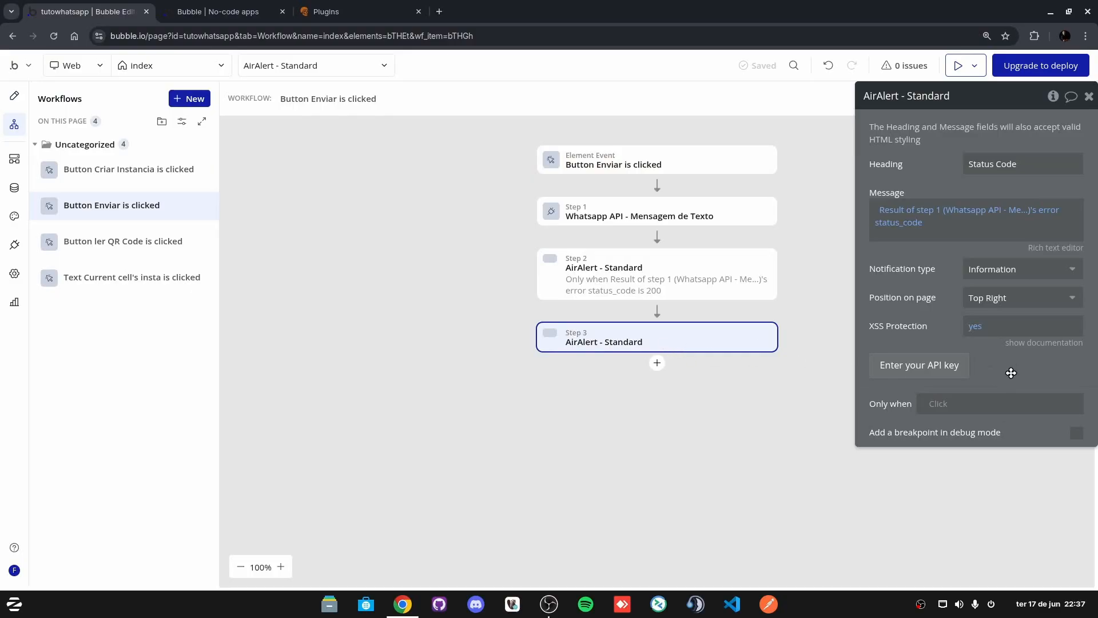
pyautogui.click(904, 223)
pyautogui.click(926, 222)
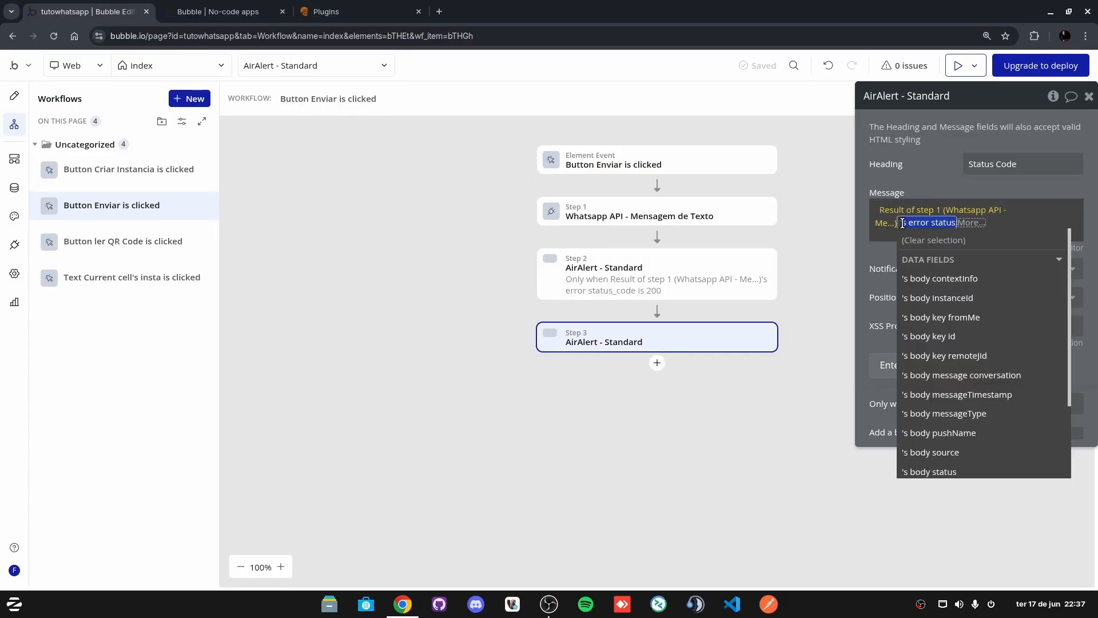
pyautogui.scroll(-3, 990, 344)
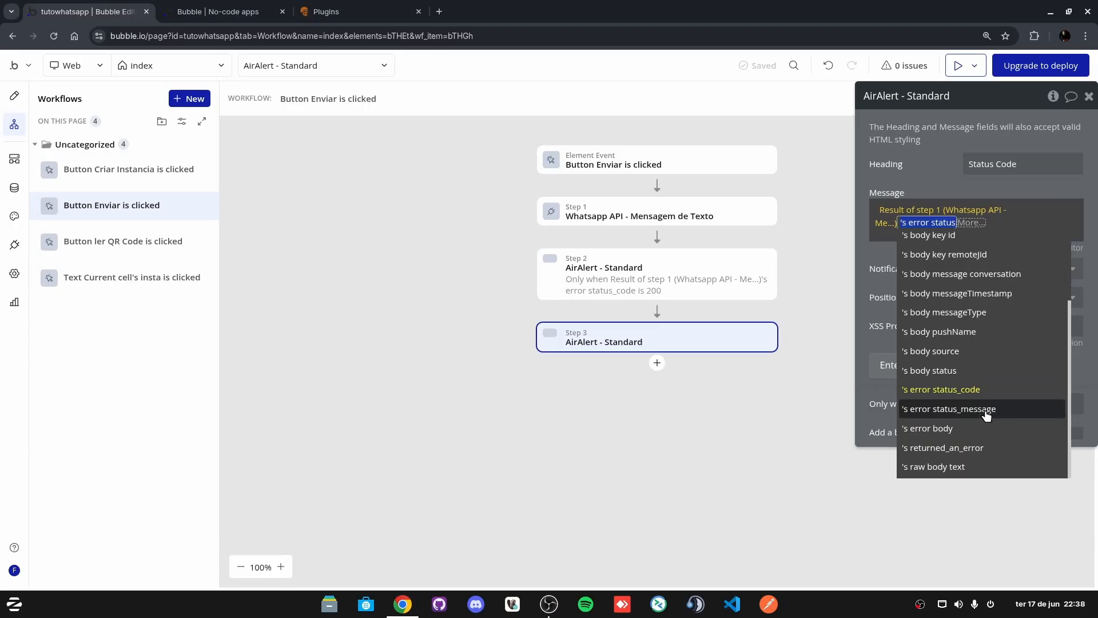
pyautogui.click(975, 371)
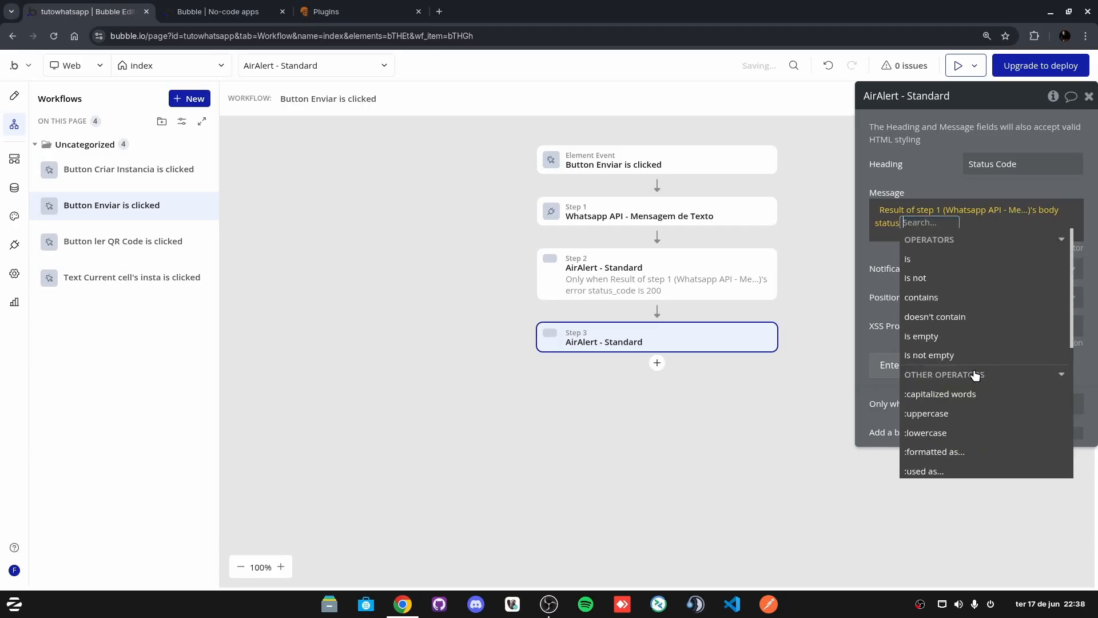
pyautogui.click(935, 168)
pyautogui.click(287, 4)
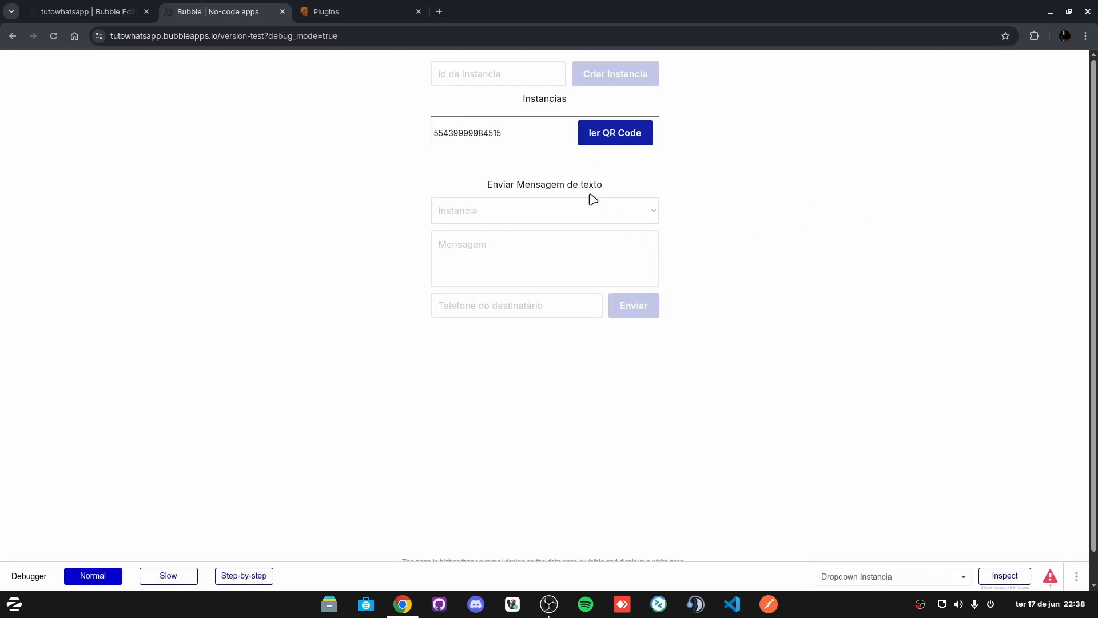
# Step: Send the test message 'teste' from the connected instance and confirm the alert reads PENDING
pyautogui.click(489, 219)
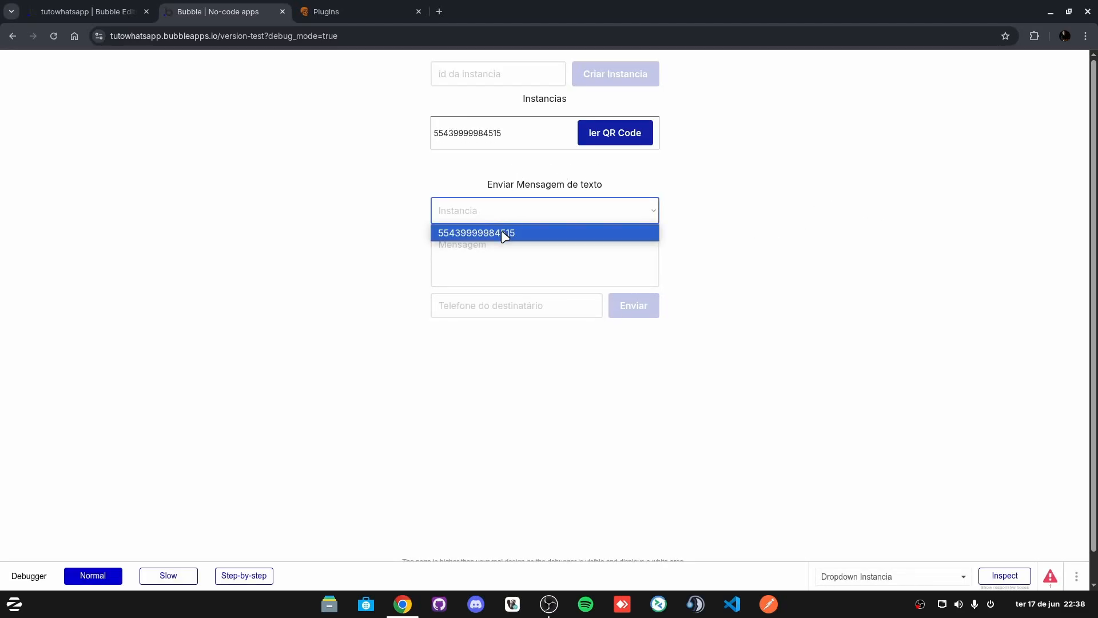
pyautogui.click(503, 233)
pyautogui.click(488, 249)
pyautogui.write('teste')
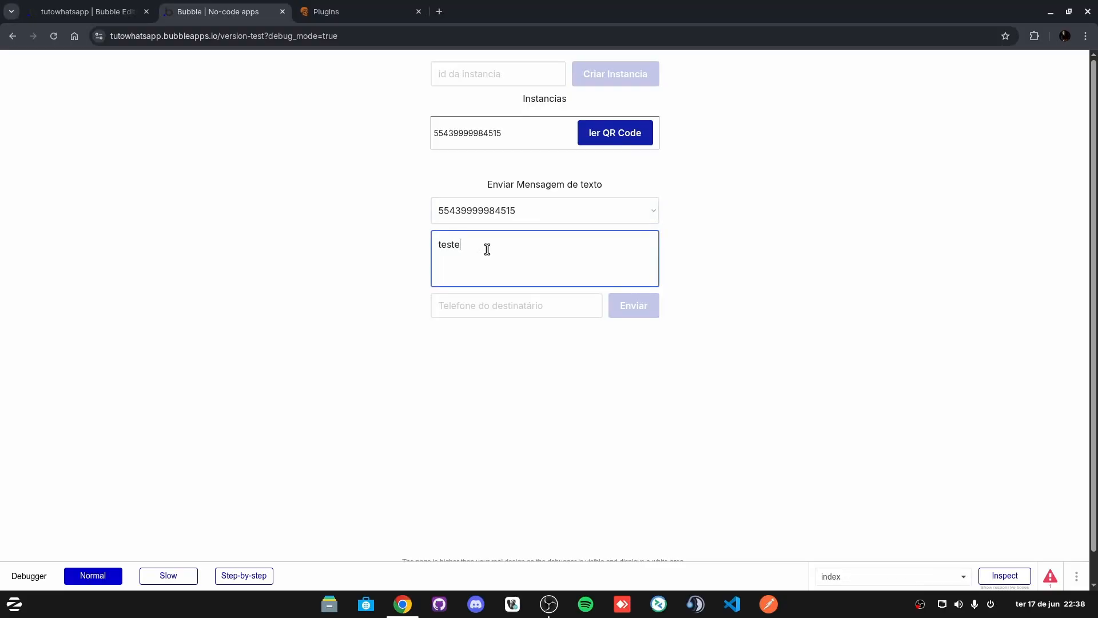
pyautogui.click(522, 305)
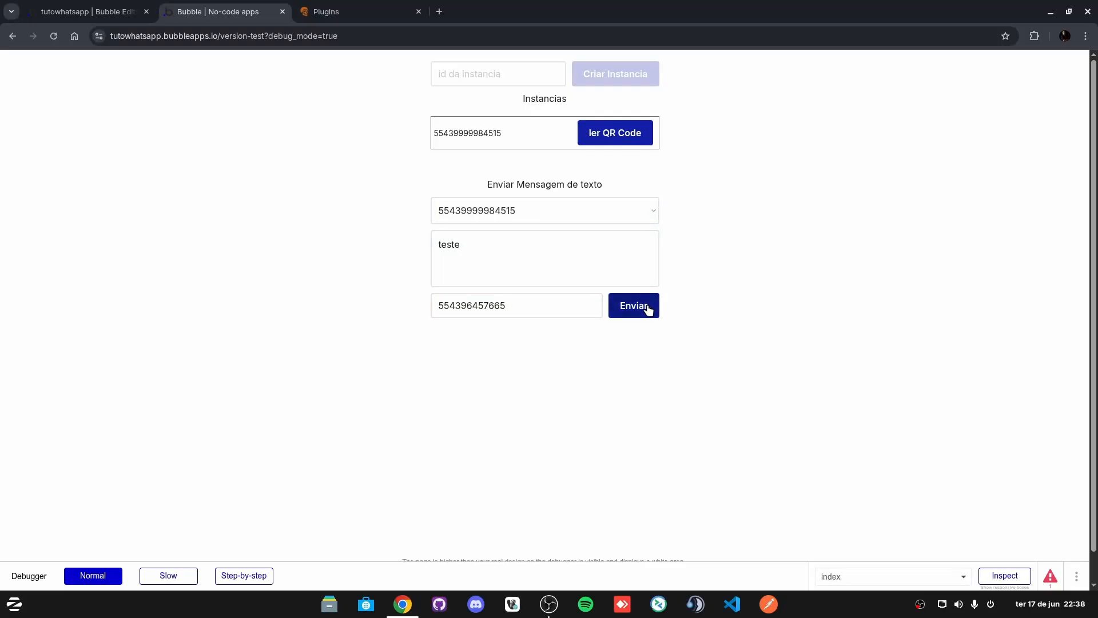
pyautogui.click(647, 309)
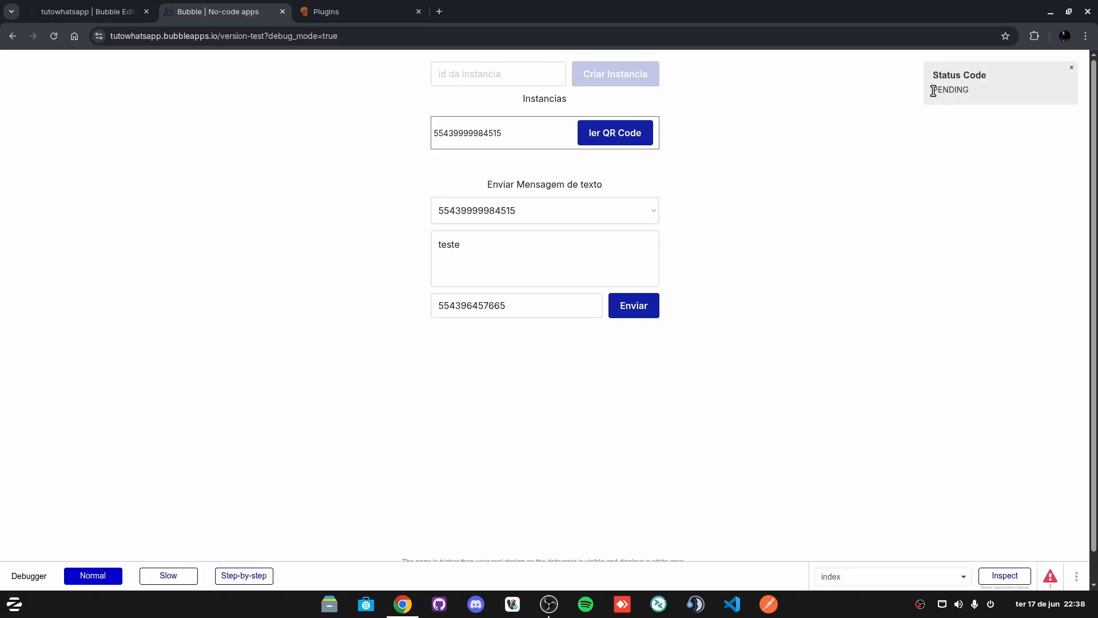
pyautogui.moveTo(933, 91); pyautogui.dragTo(961, 92)
pyautogui.click(961, 90)
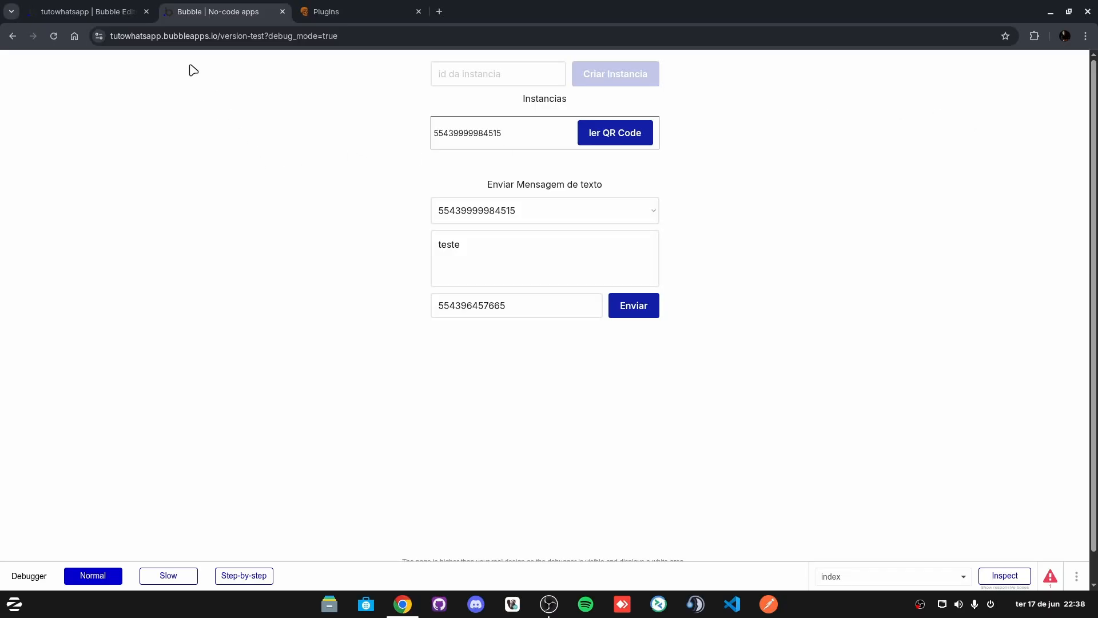
pyautogui.click(112, 9)
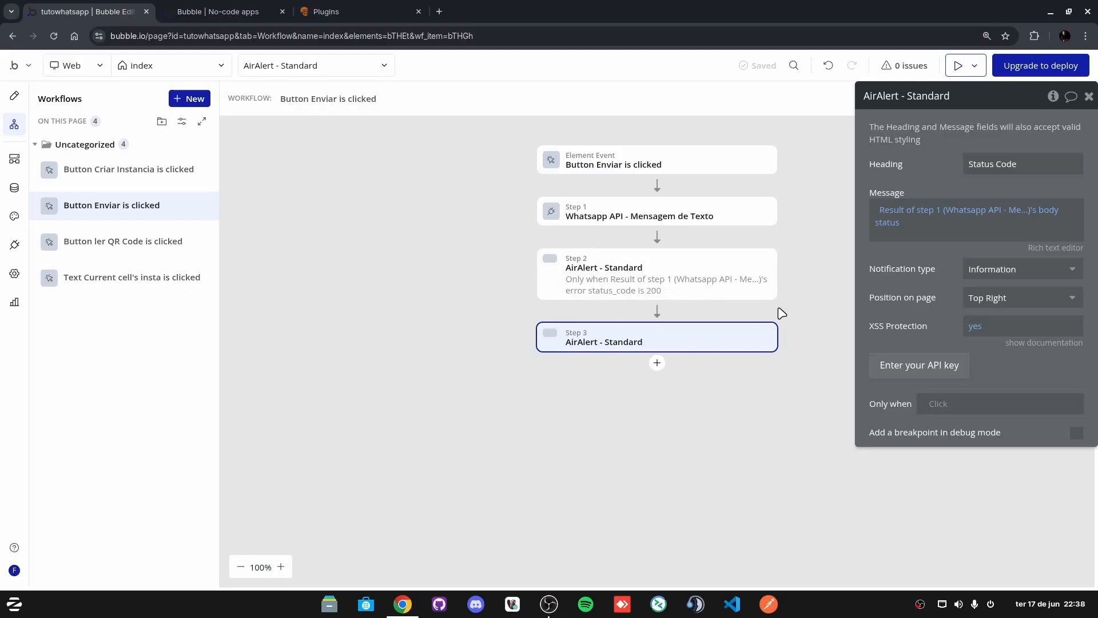
# Step: Select the Mensagem multiline input on the index page and delete it
pyautogui.click(15, 97)
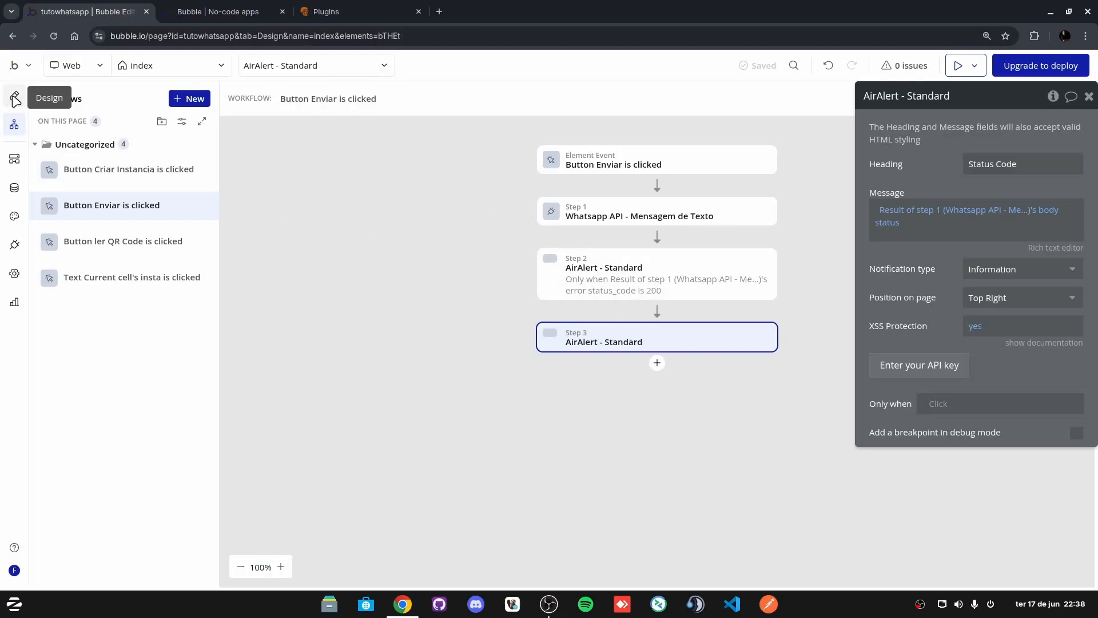
pyautogui.click(481, 146)
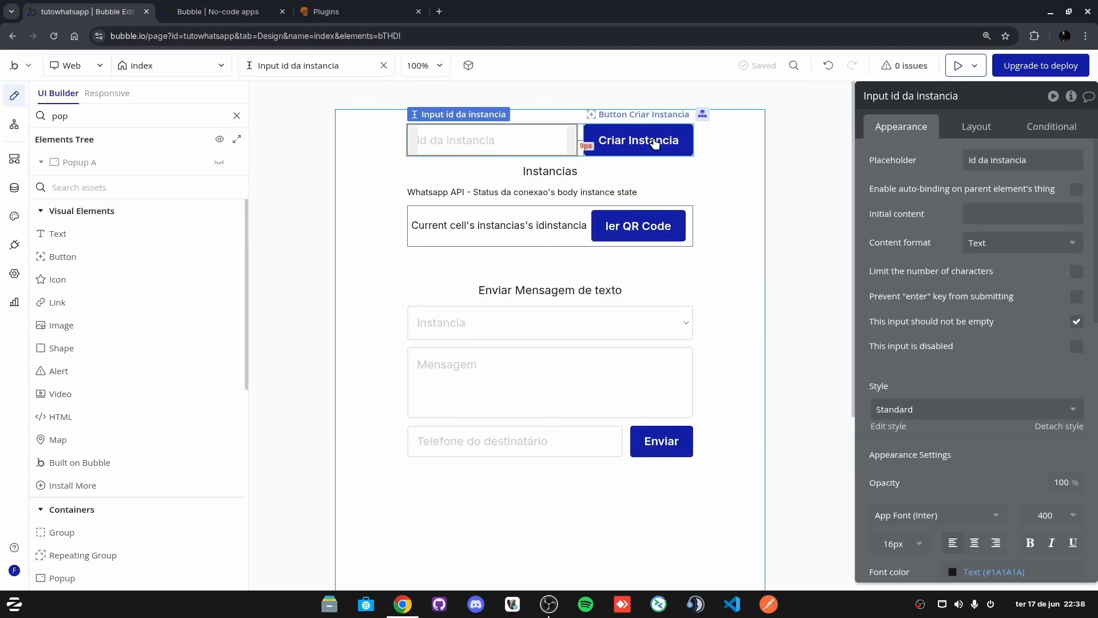
pyautogui.click(440, 211)
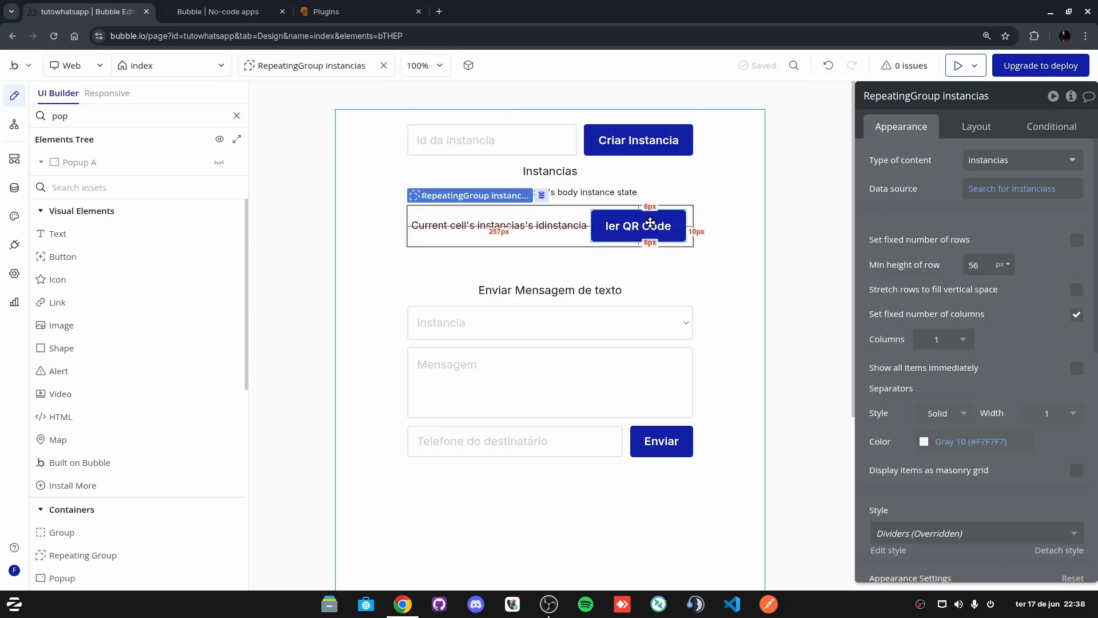
pyautogui.click(607, 195)
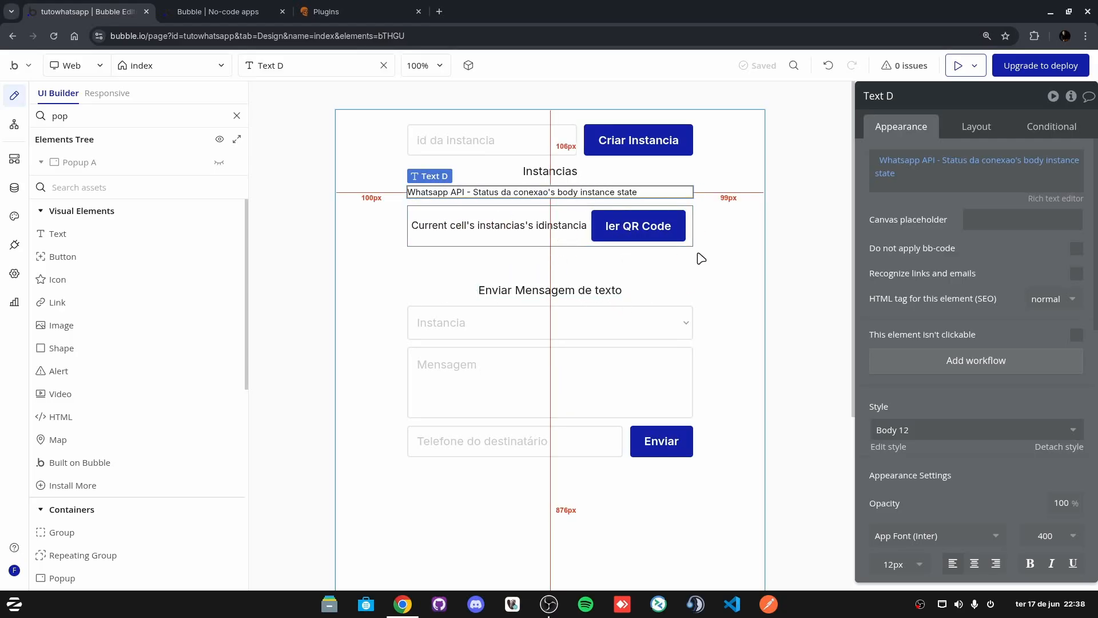
pyautogui.click(566, 322)
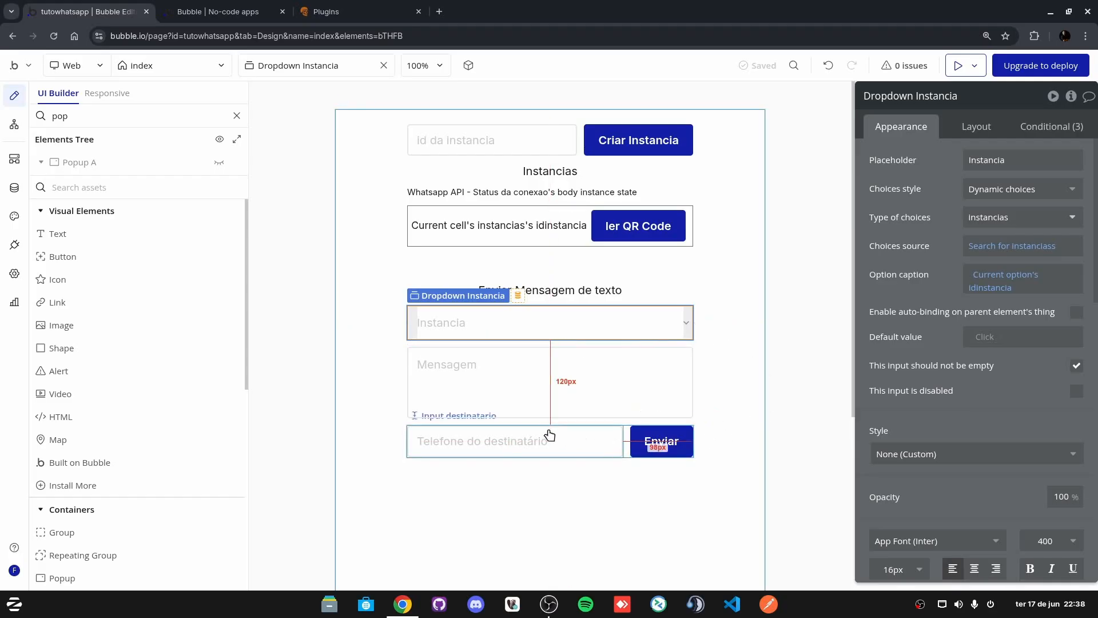
pyautogui.click(622, 371)
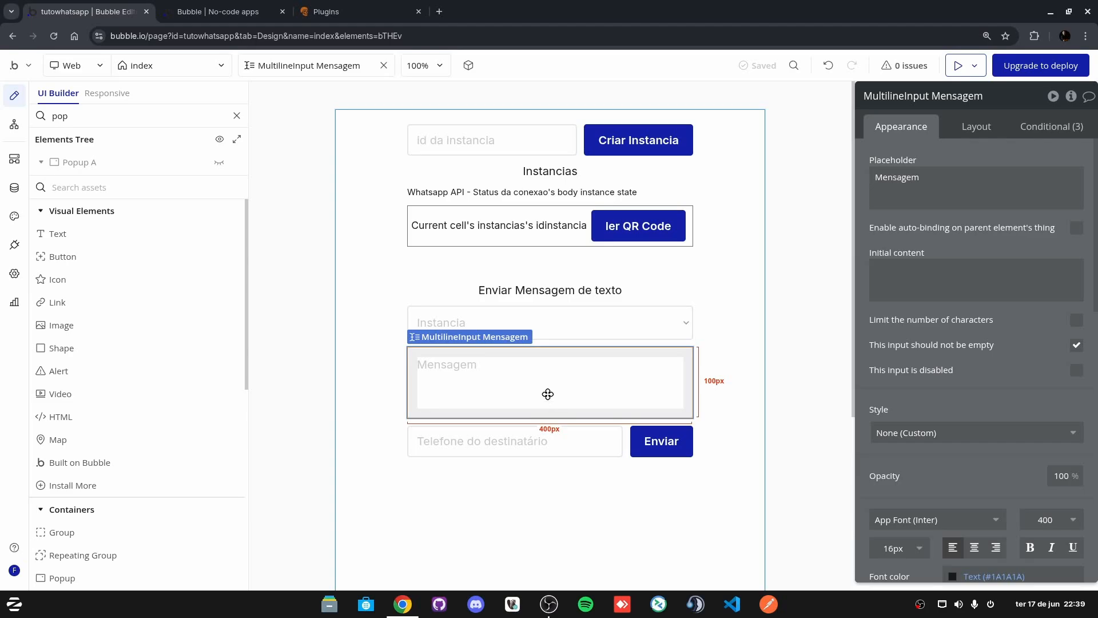
pyautogui.press('Delete')
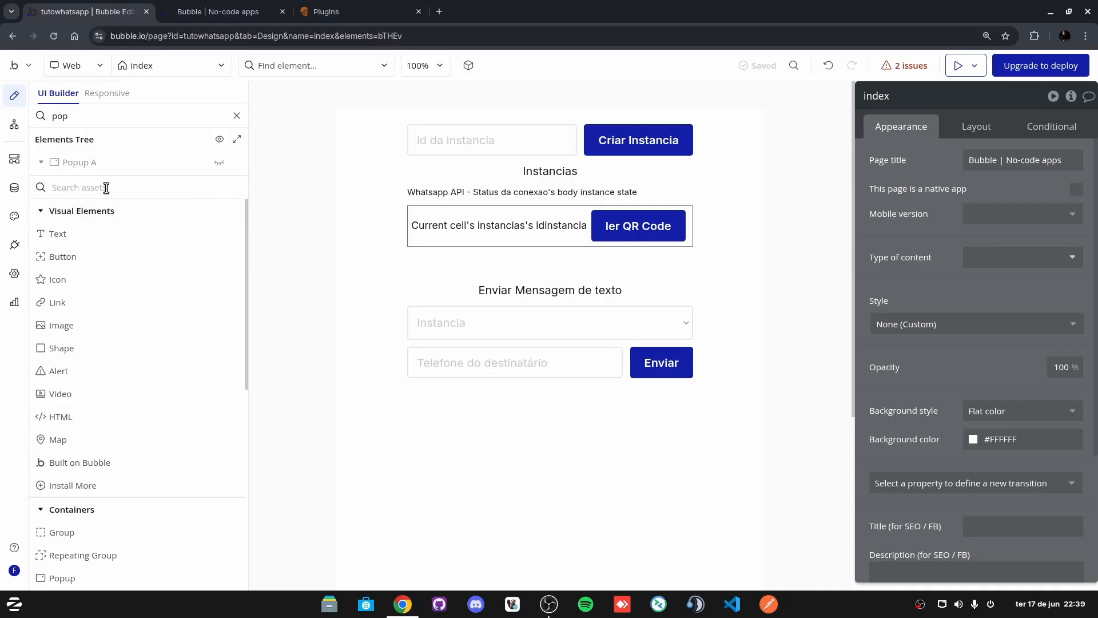
# Step: Search the elements for 'upl' and place a Picture Uploader below the Instancia dropdown
pyautogui.write('yup')
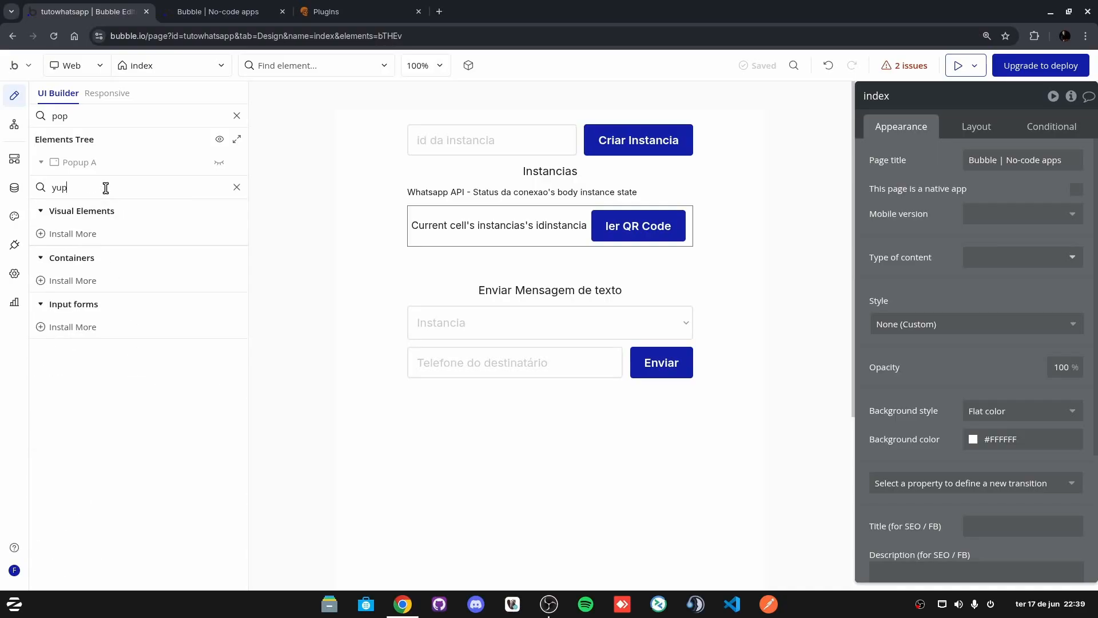
pyautogui.press('BackSpace')
pyautogui.write('uplo')
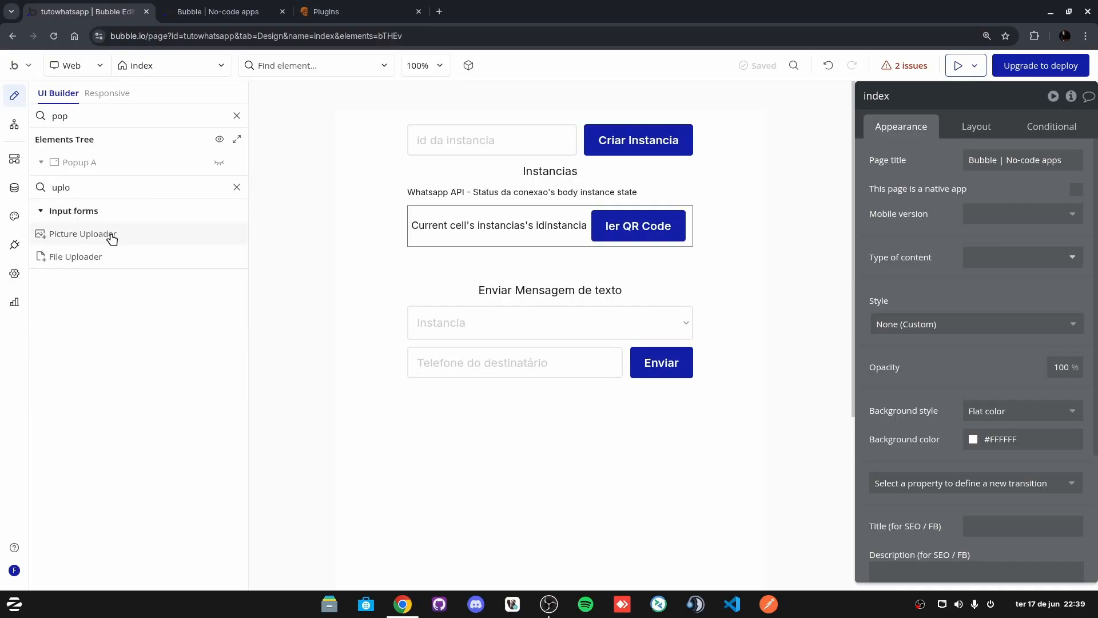
pyautogui.moveTo(106, 245)
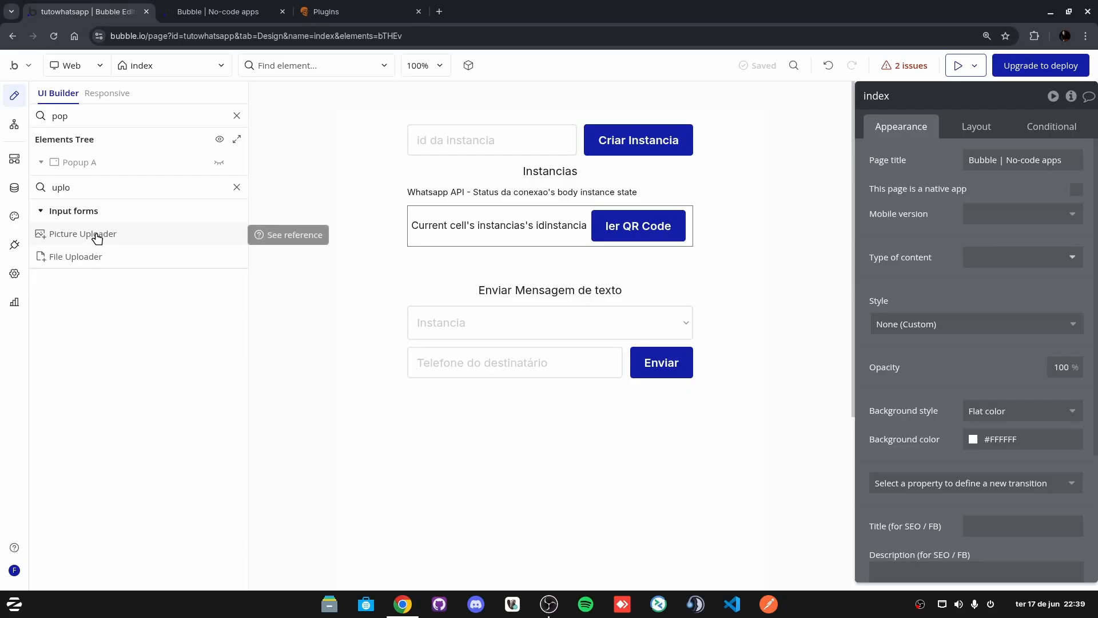
pyautogui.click(97, 238)
pyautogui.moveTo(562, 350); pyautogui.dragTo(560, 350)
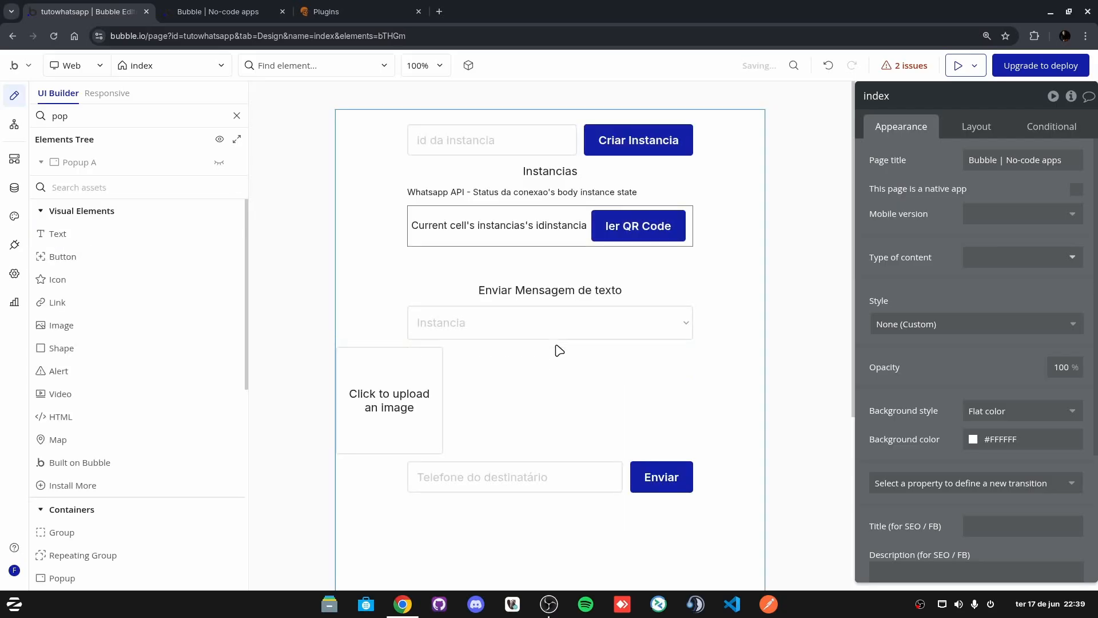
# Step: Centre the picture uploader horizontally in its layout settings
pyautogui.click(976, 126)
pyautogui.click(1052, 237)
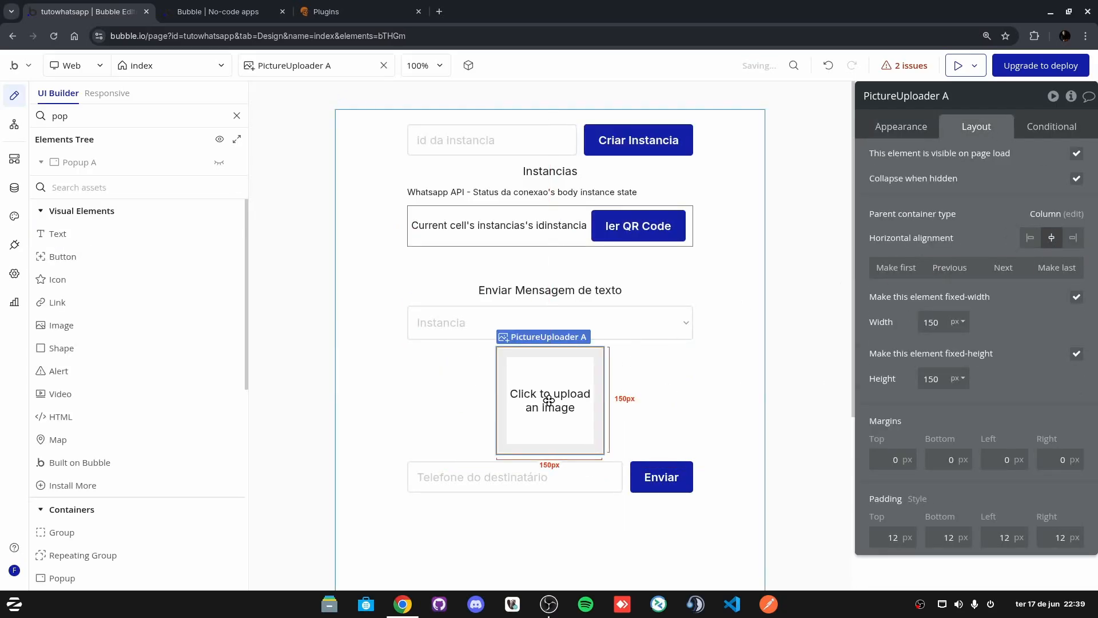
pyautogui.click(749, 402)
pyautogui.click(560, 408)
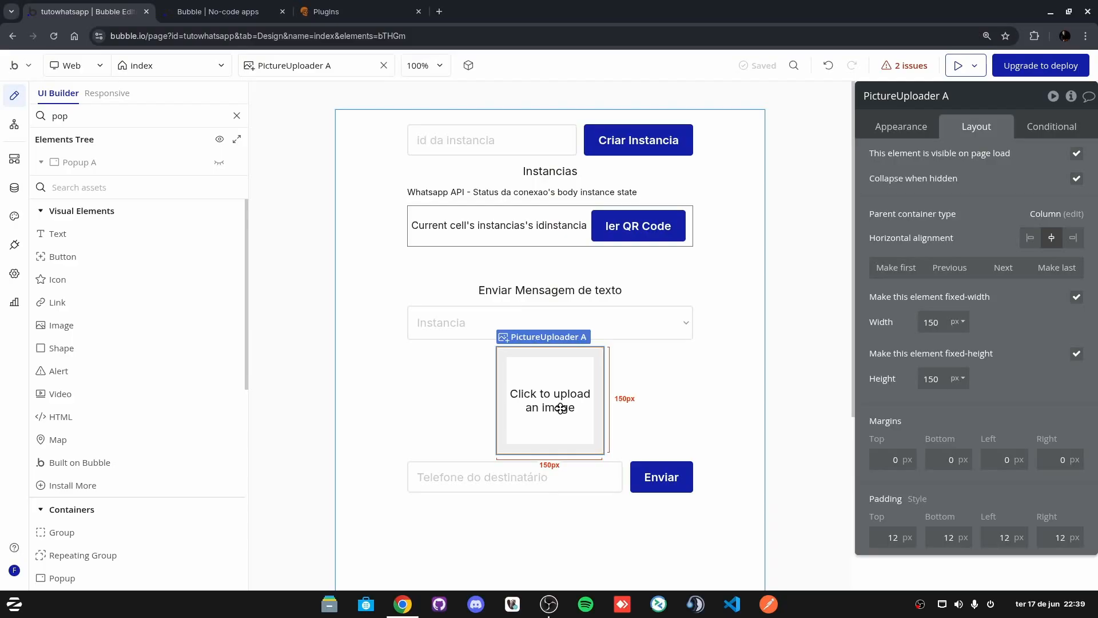
pyautogui.click(654, 484)
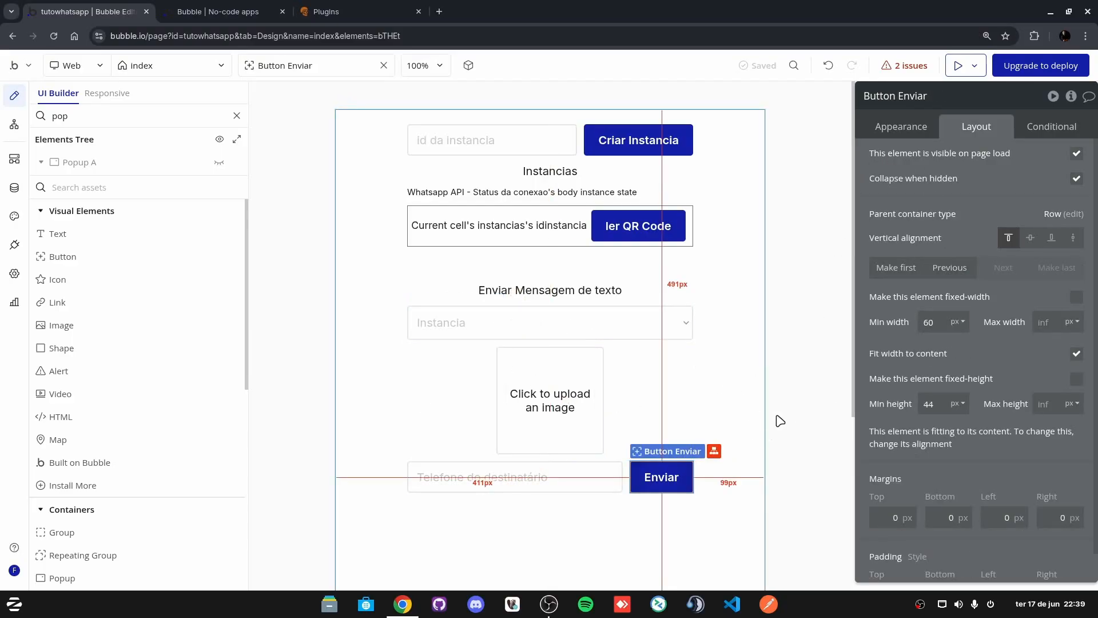
pyautogui.click(913, 130)
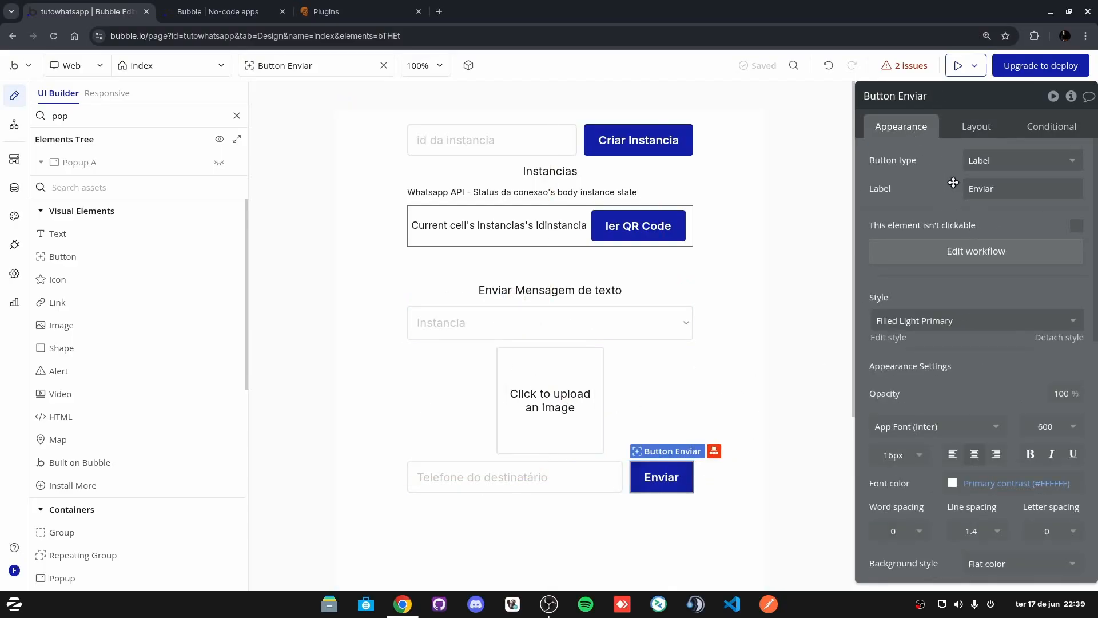
# Step: Replace the Enviar workflow's text message step with Whatsapp API - Mensagem de Media
pyautogui.click(961, 249)
pyautogui.click(601, 216)
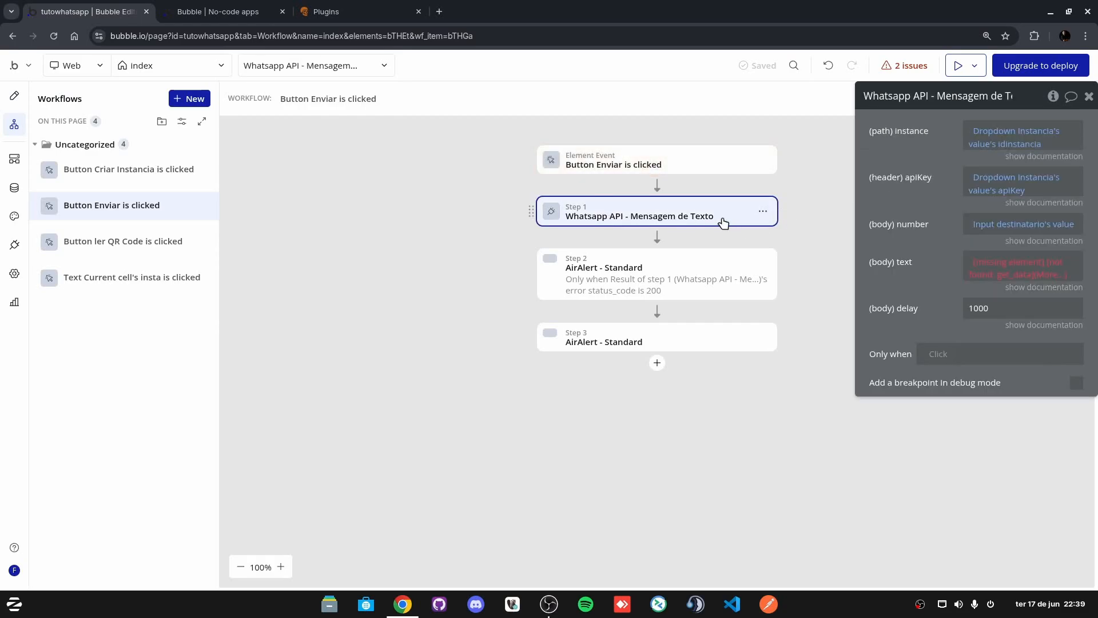
pyautogui.click(763, 214)
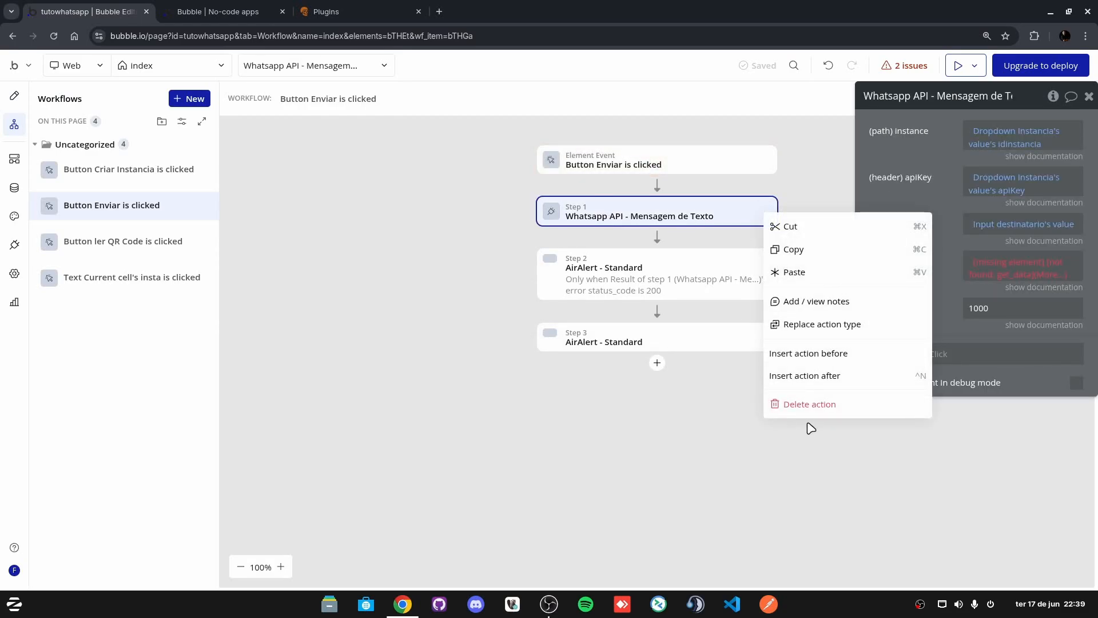
pyautogui.click(813, 405)
pyautogui.click(657, 185)
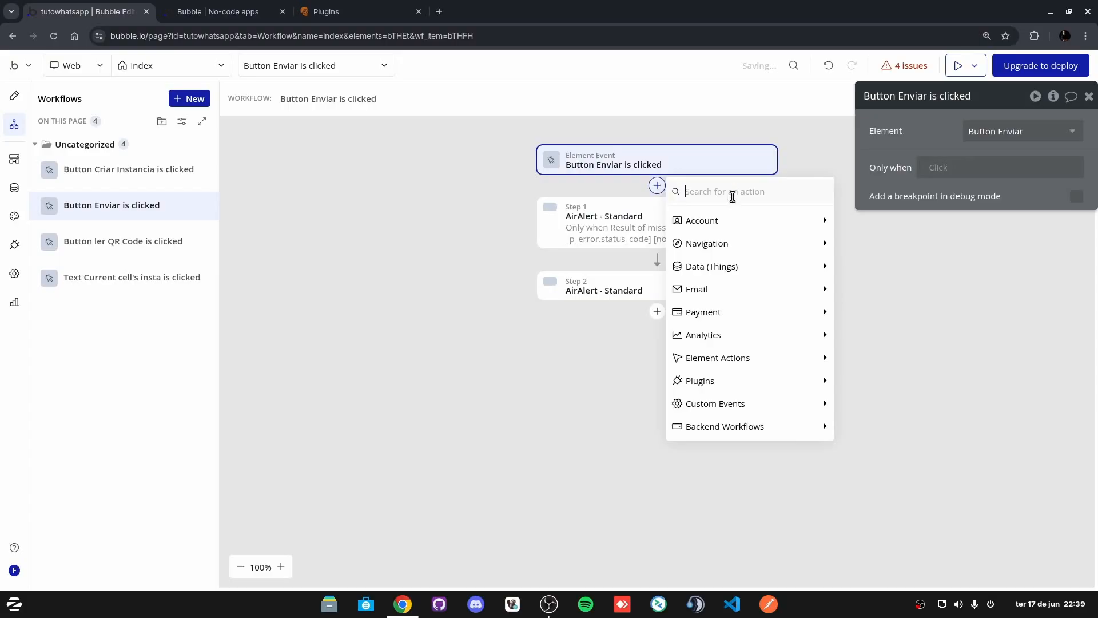
pyautogui.moveTo(769, 267)
pyautogui.write('what')
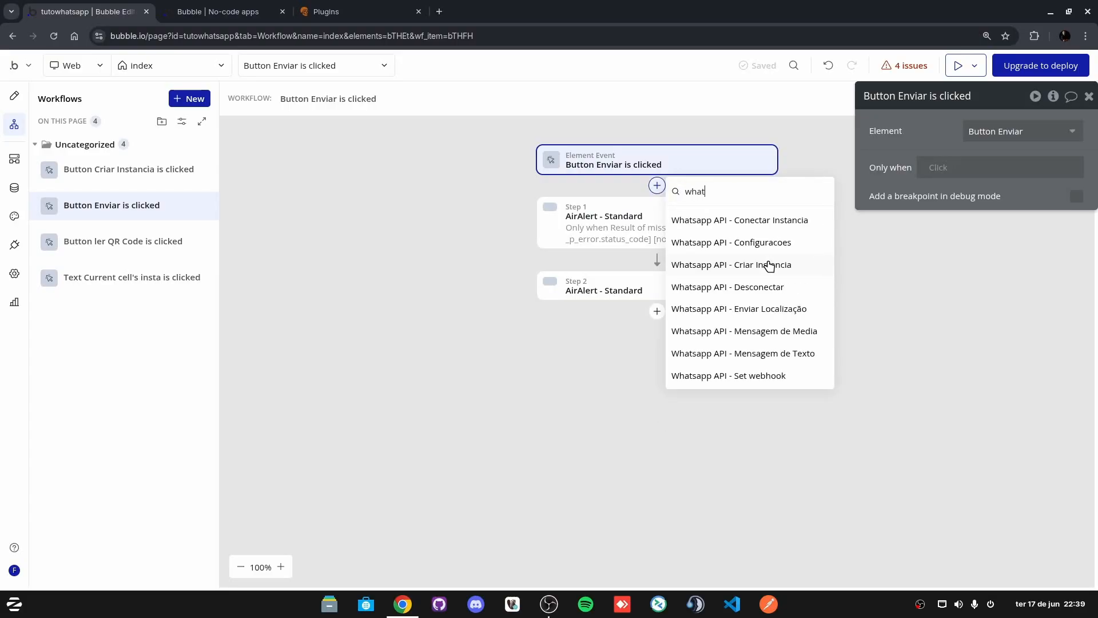
pyautogui.click(774, 332)
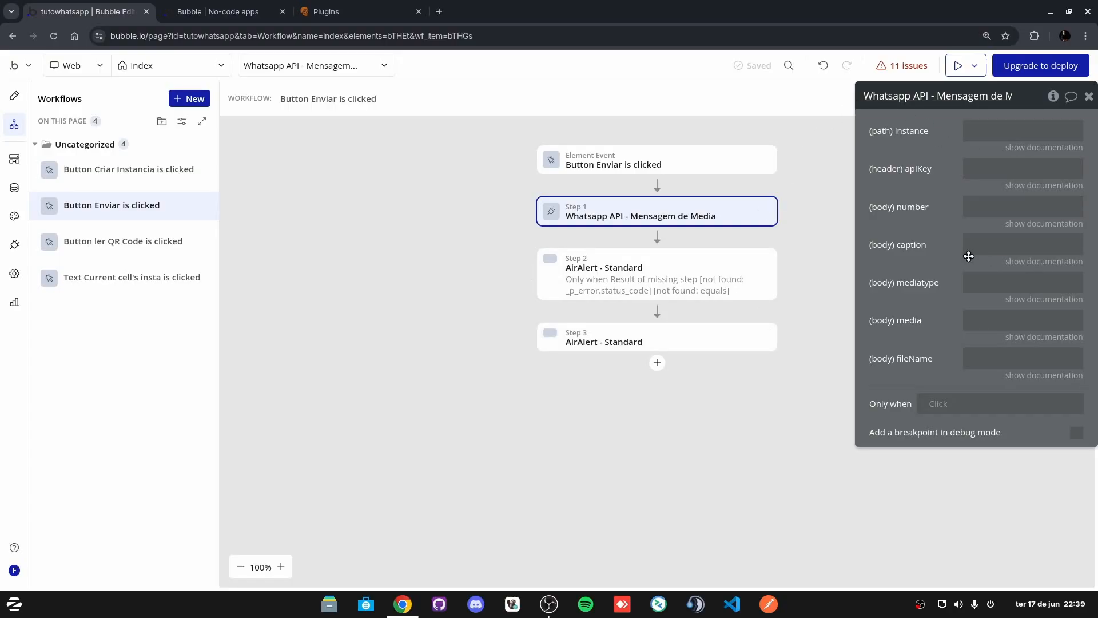
# Step: Set instance to Dropdown Instancia's value's idinstancia and apiKey to its apiKey
pyautogui.click(987, 133)
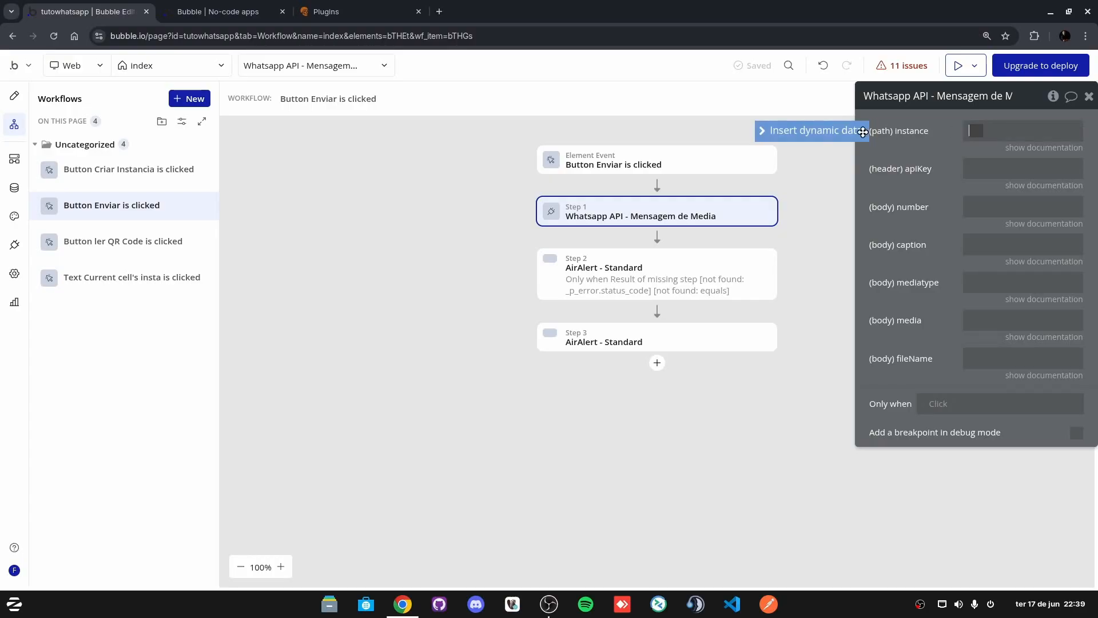
pyautogui.click(801, 133)
pyautogui.write('drop')
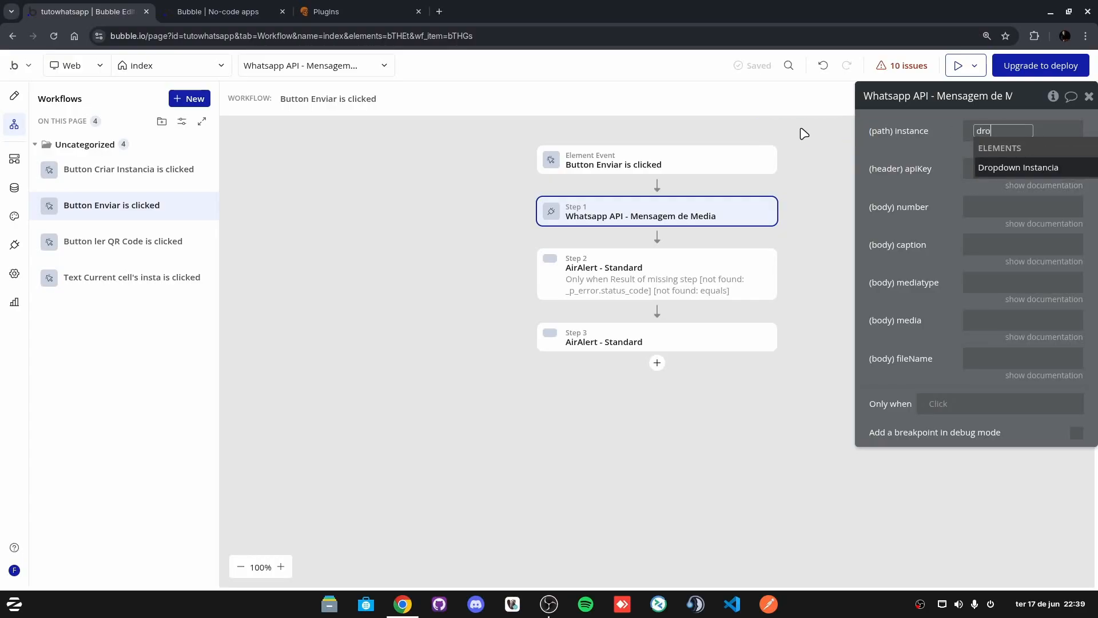
pyautogui.click(1024, 168)
pyautogui.click(1047, 181)
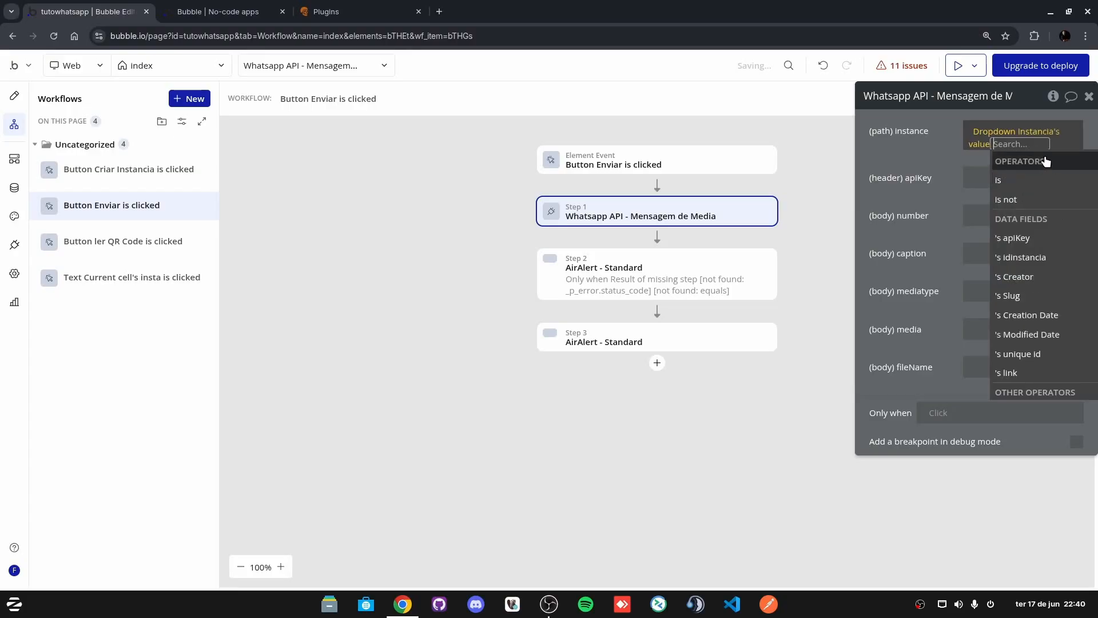
pyautogui.click(1040, 259)
pyautogui.rightClick(990, 136)
pyautogui.click(1016, 91)
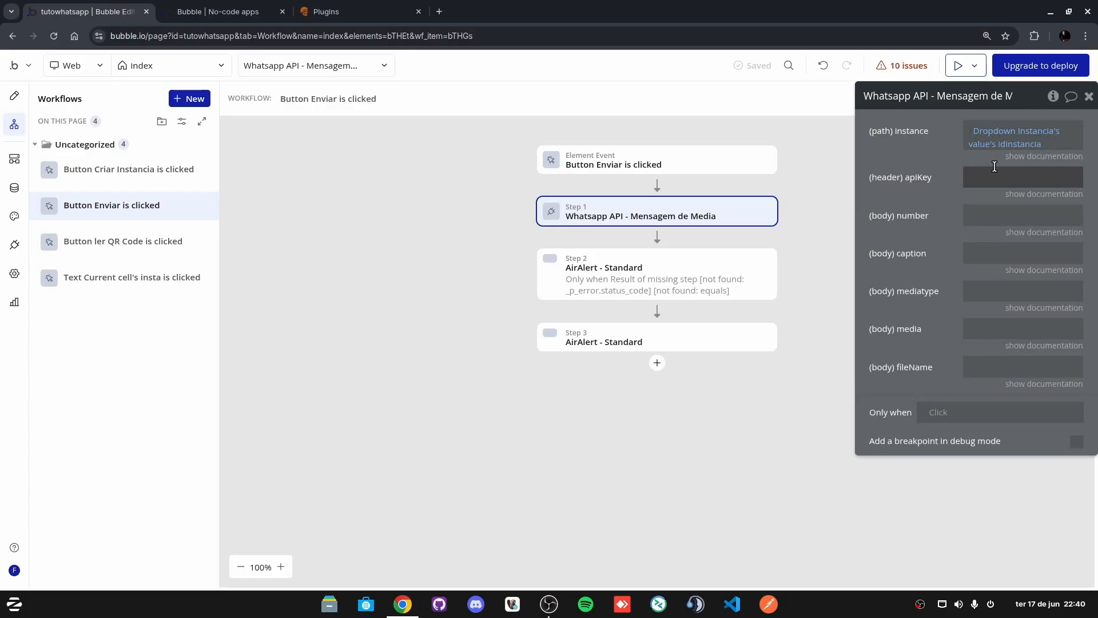
pyautogui.click(995, 176)
pyautogui.rightClick(1003, 180)
pyautogui.click(1036, 164)
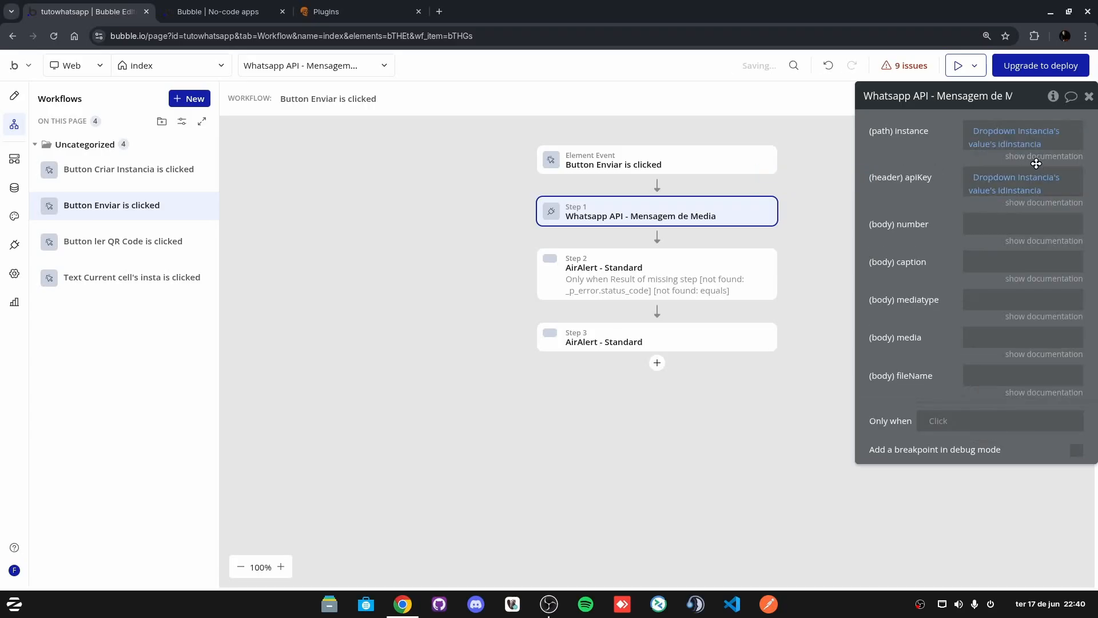
pyautogui.click(1005, 191)
pyautogui.click(1024, 297)
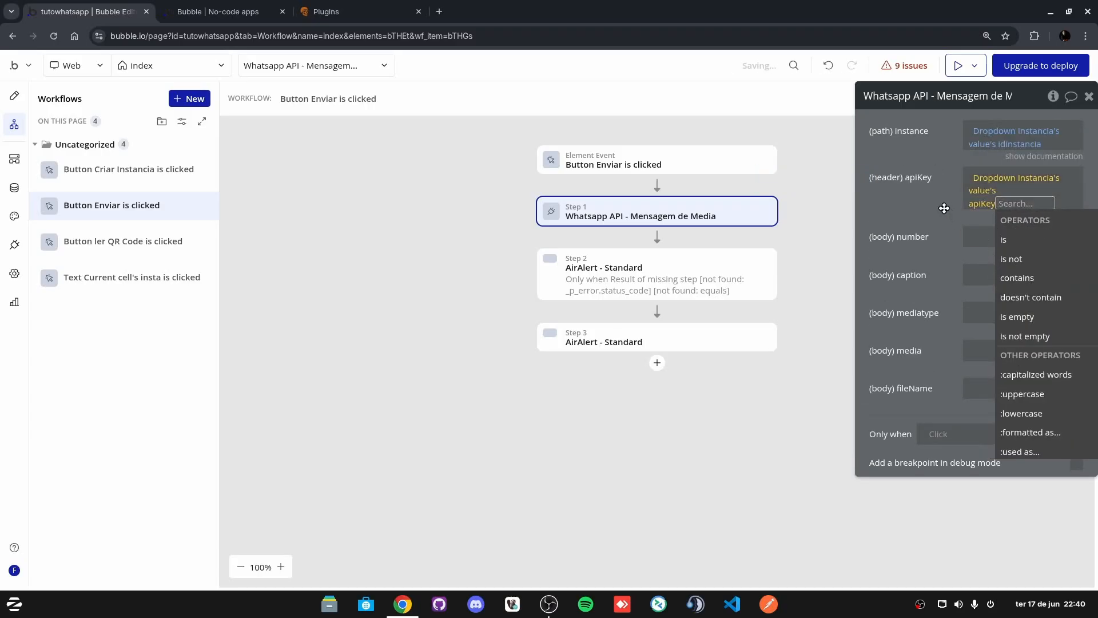
pyautogui.click(943, 208)
# Step: Set number to Input destinatario's value and caption to 'Imagem de teste'
pyautogui.click(984, 223)
pyautogui.click(837, 231)
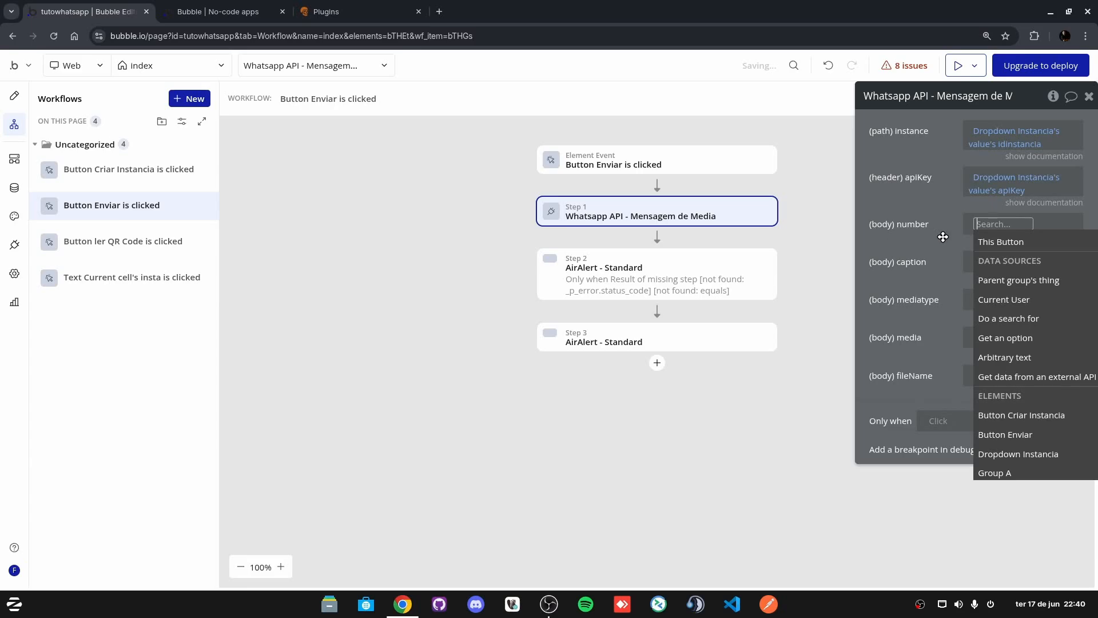
pyautogui.write('des')
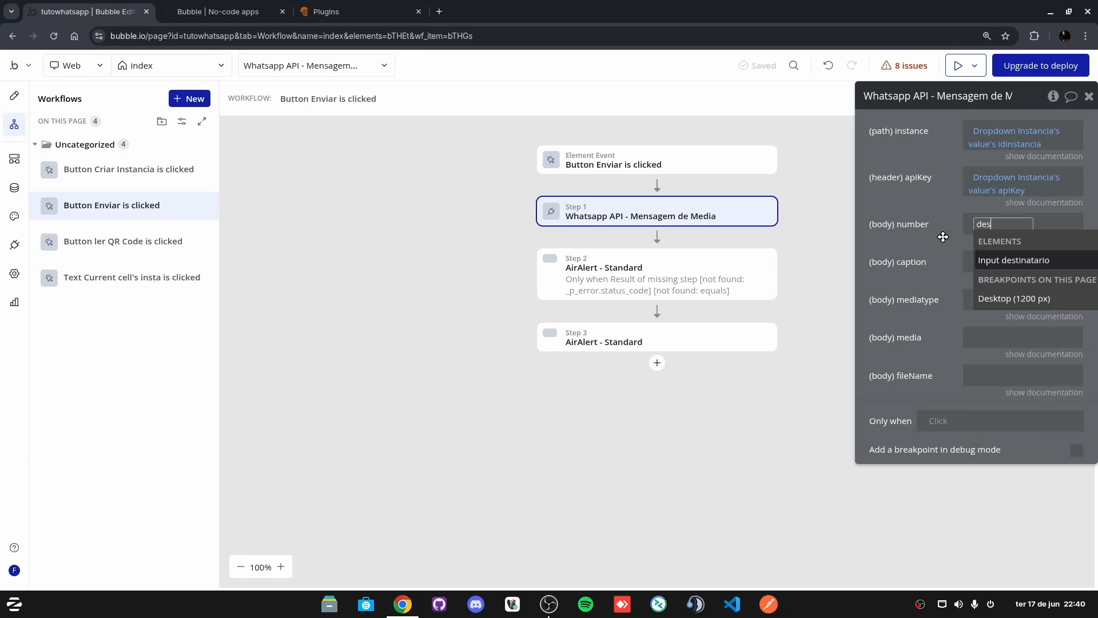
pyautogui.click(1006, 261)
pyautogui.click(1024, 253)
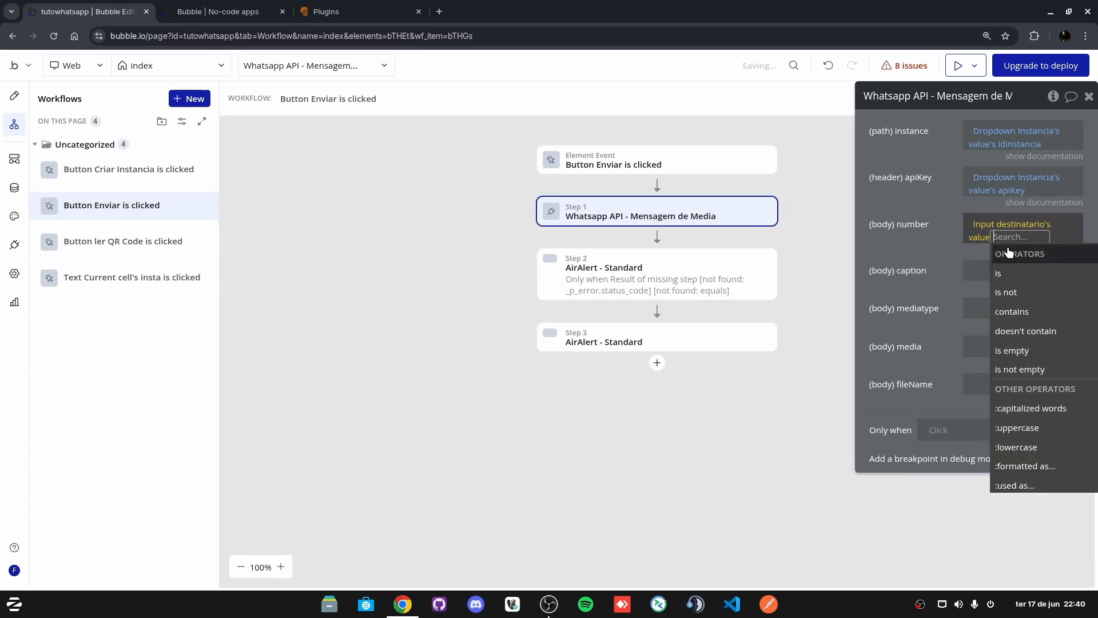
pyautogui.click(980, 286)
pyautogui.click(984, 261)
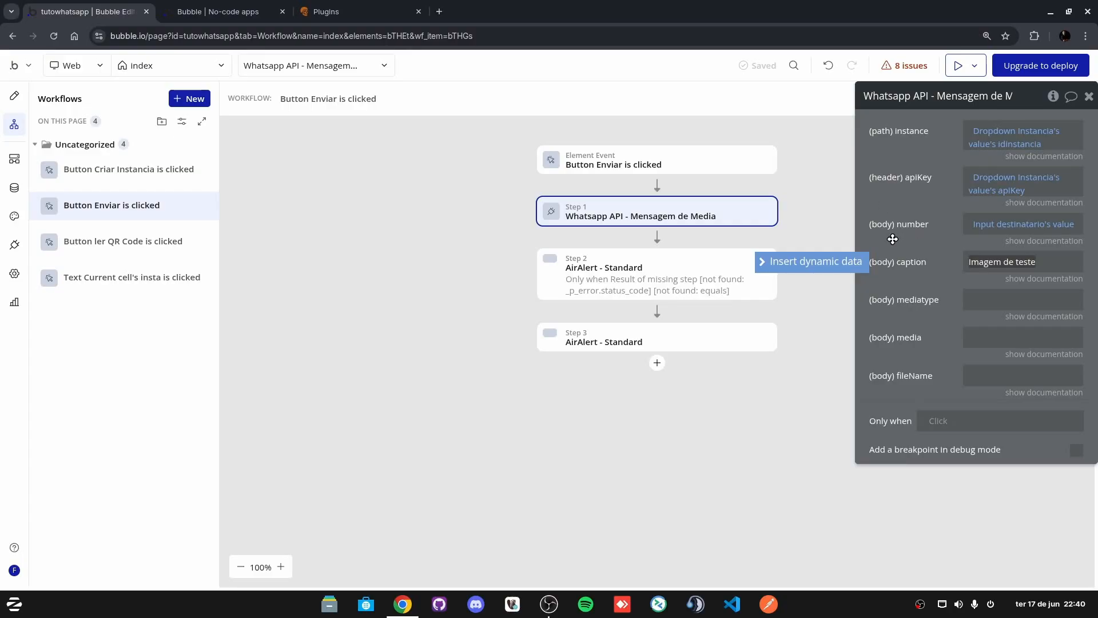
pyautogui.click(985, 302)
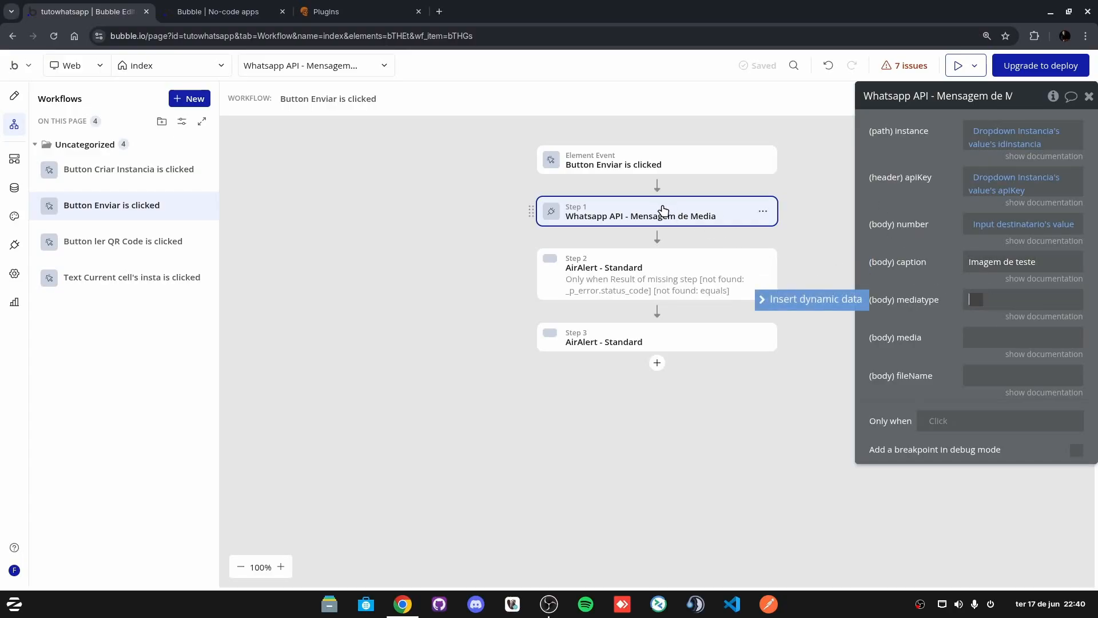
pyautogui.moveTo(403, 604)
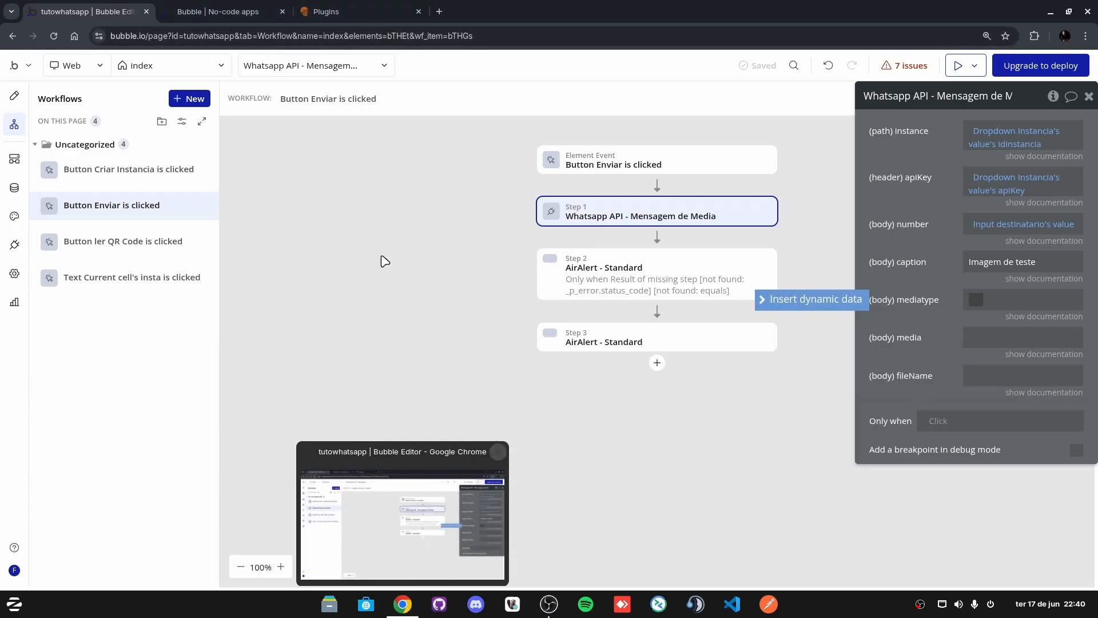
pyautogui.click(329, 604)
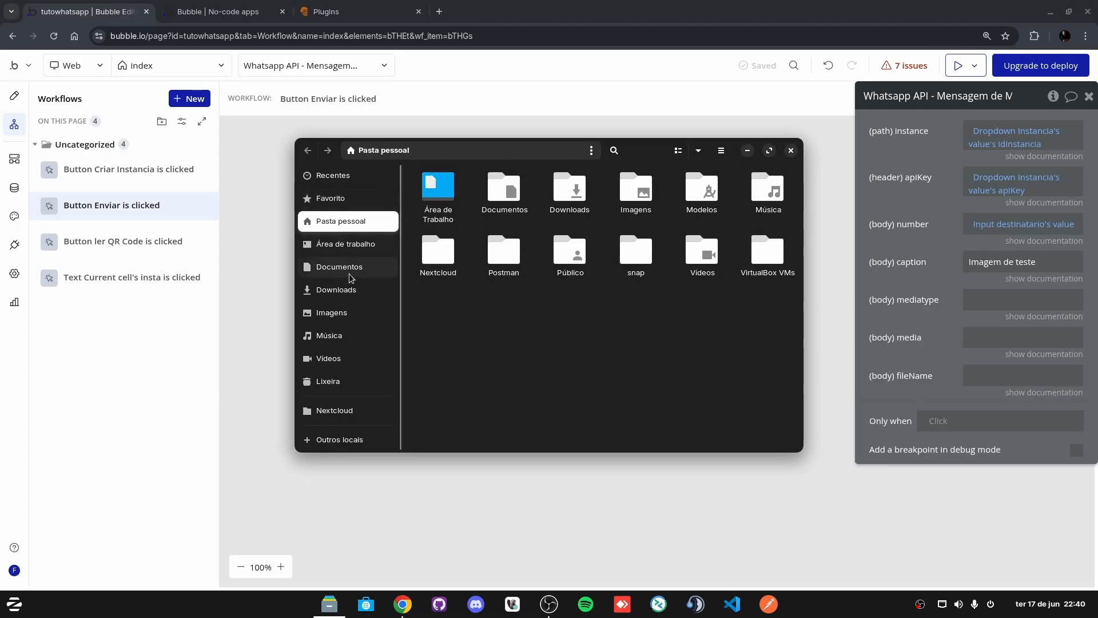
pyautogui.click(340, 242)
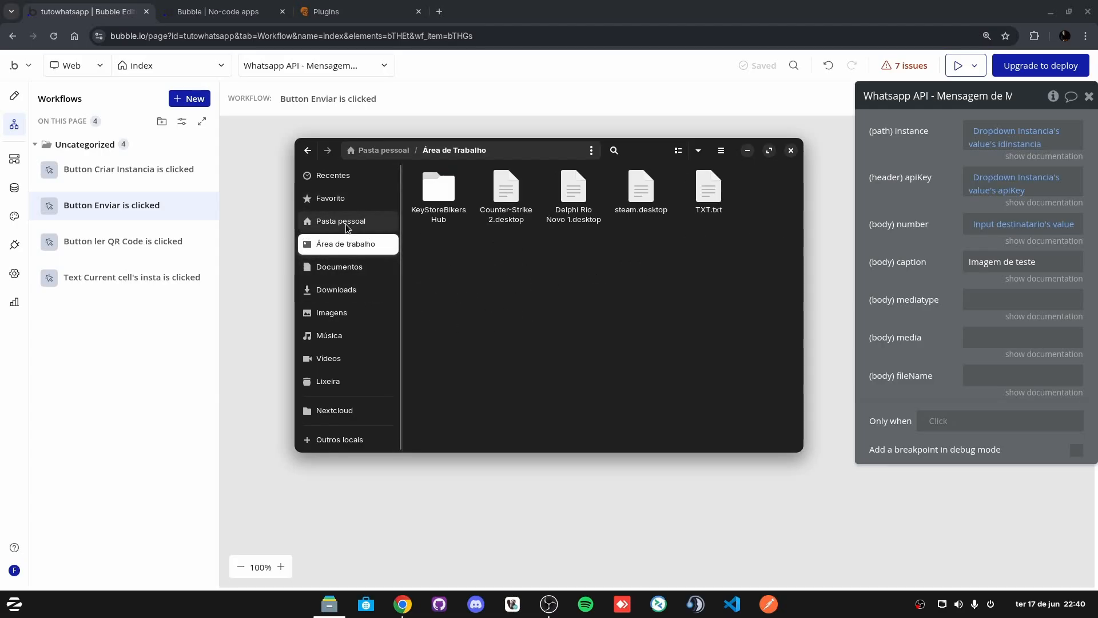
pyautogui.click(342, 313)
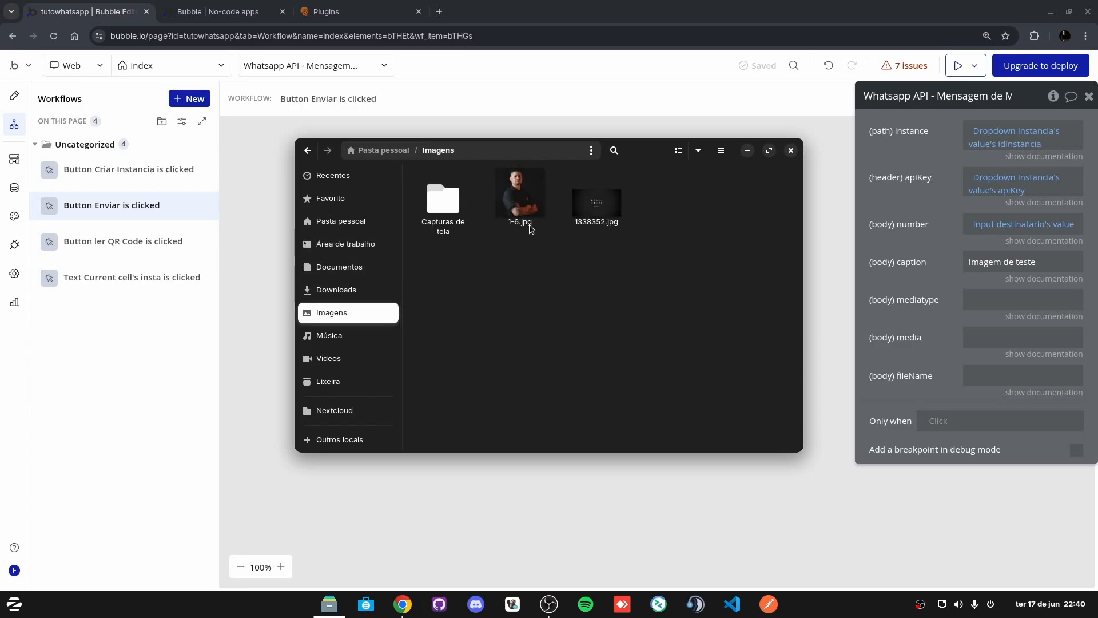
pyautogui.press('Escape')
pyautogui.click(980, 300)
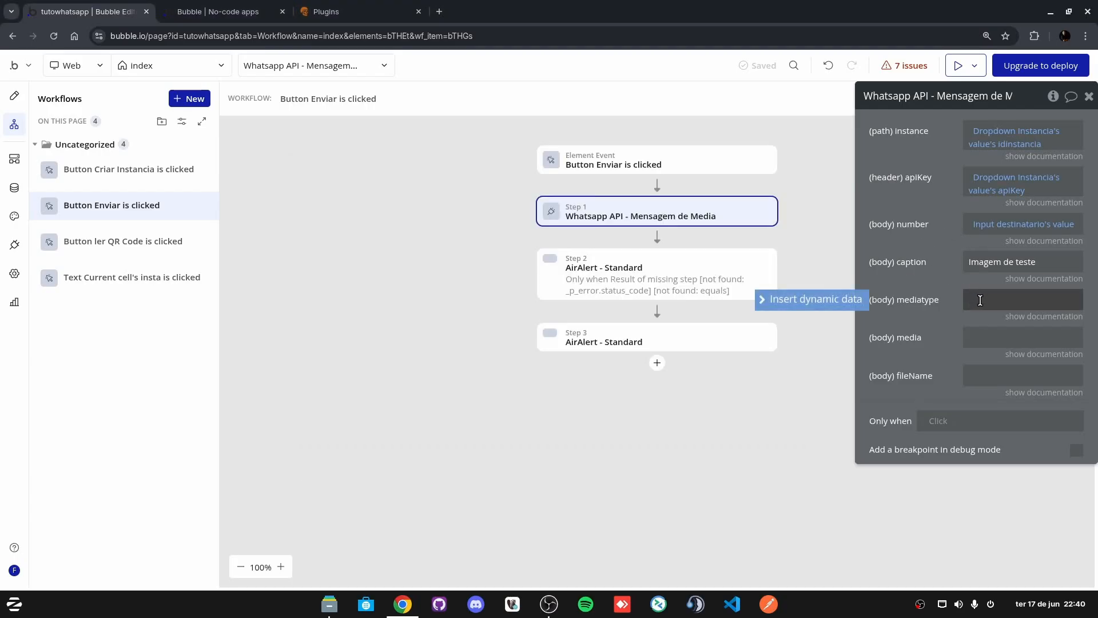
# Step: Set the media step's mediatype to image
pyautogui.click(1067, 318)
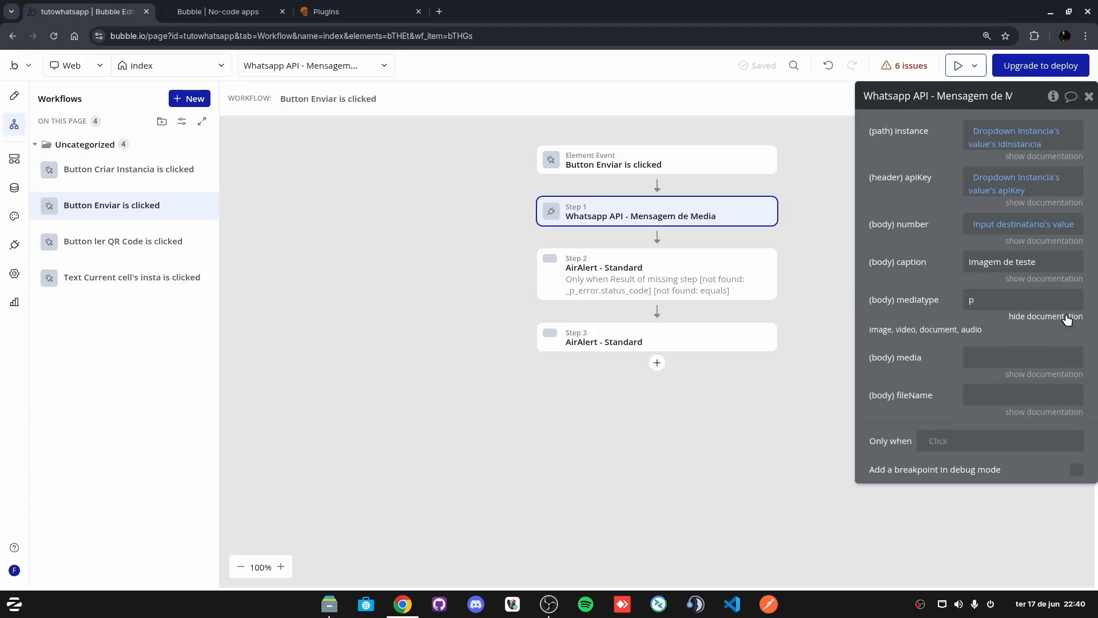
pyautogui.doubleClick(980, 300)
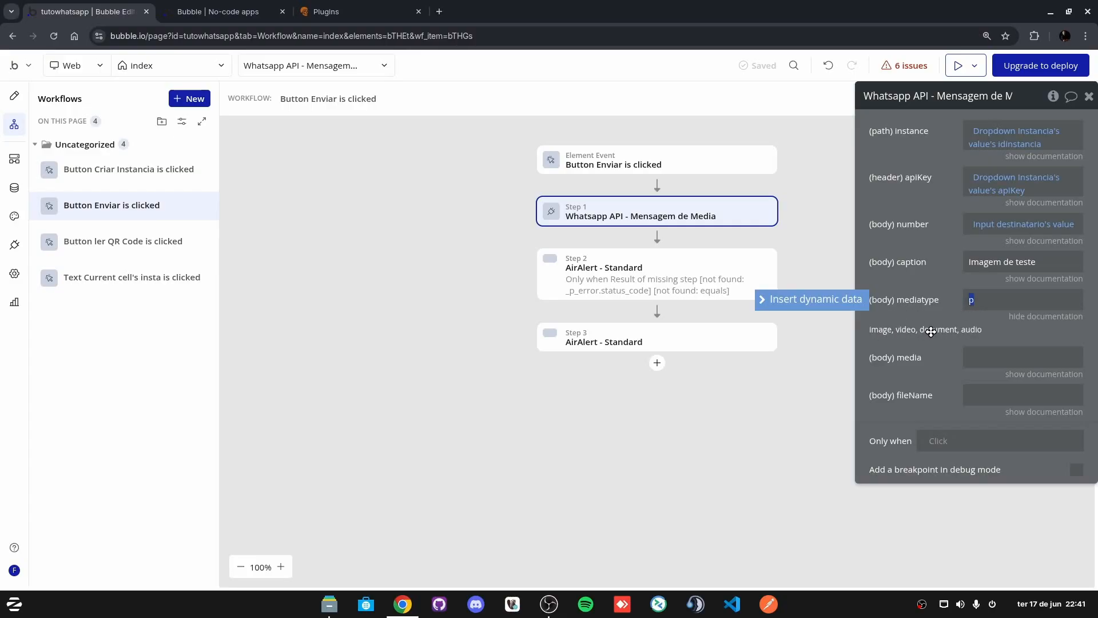
pyautogui.write('image')
pyautogui.click(998, 317)
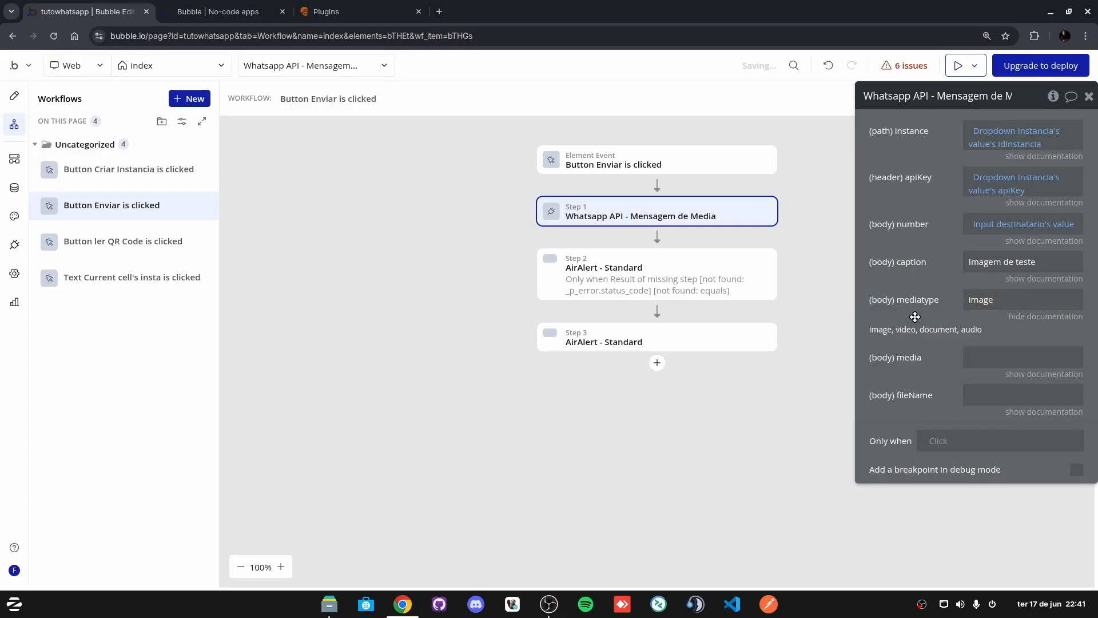
# Step: Set media to PictureUploader A's value encoded in base64
pyautogui.click(998, 356)
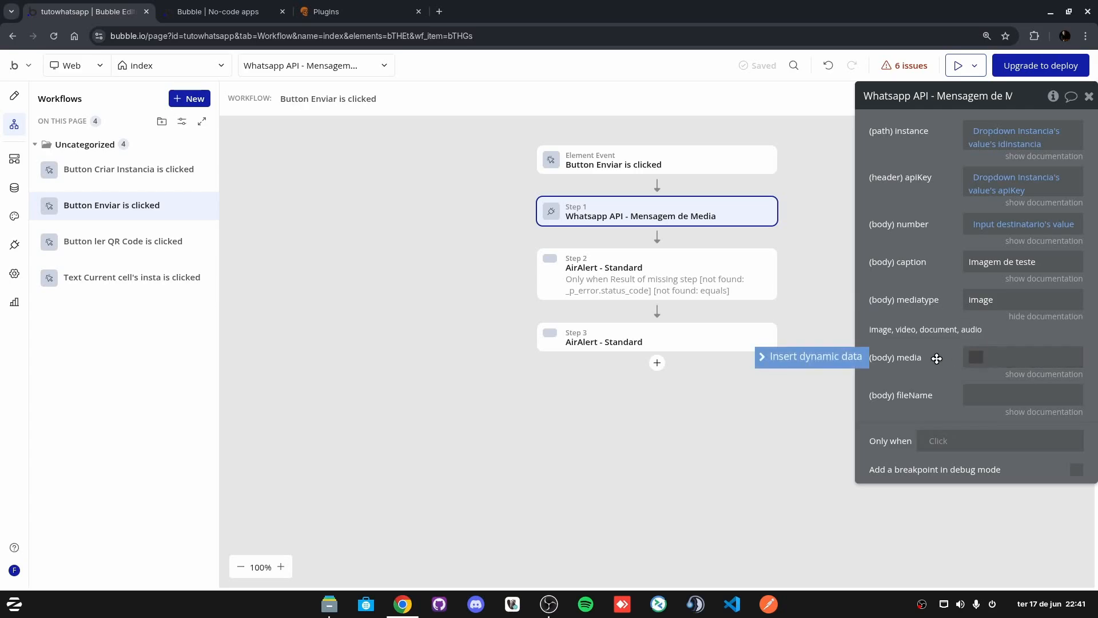
pyautogui.click(835, 358)
pyautogui.write('pic')
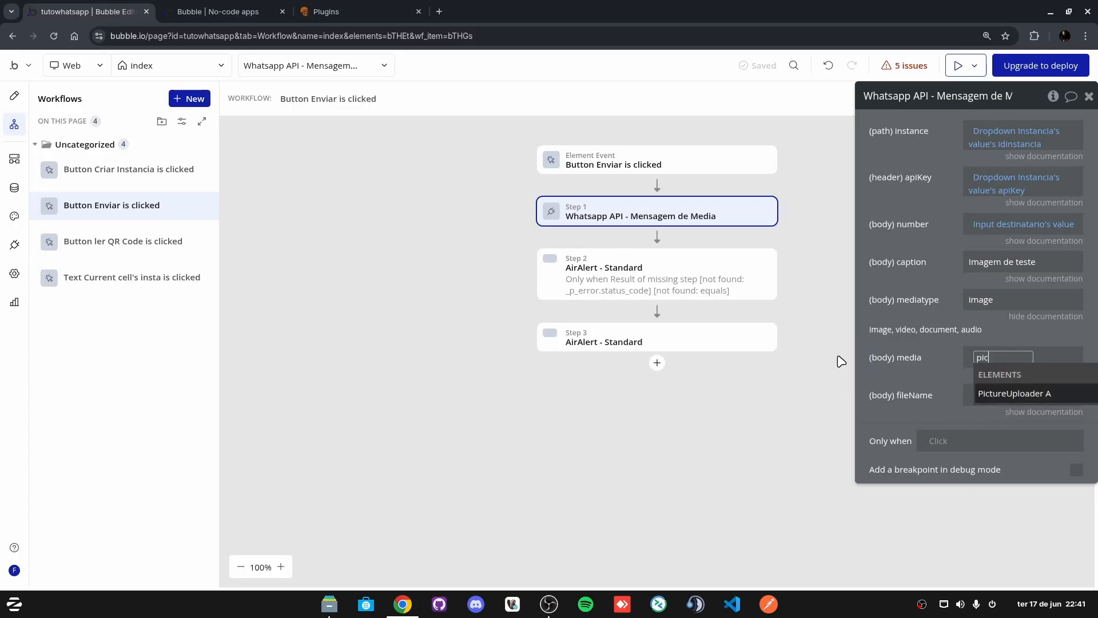
pyautogui.click(1002, 393)
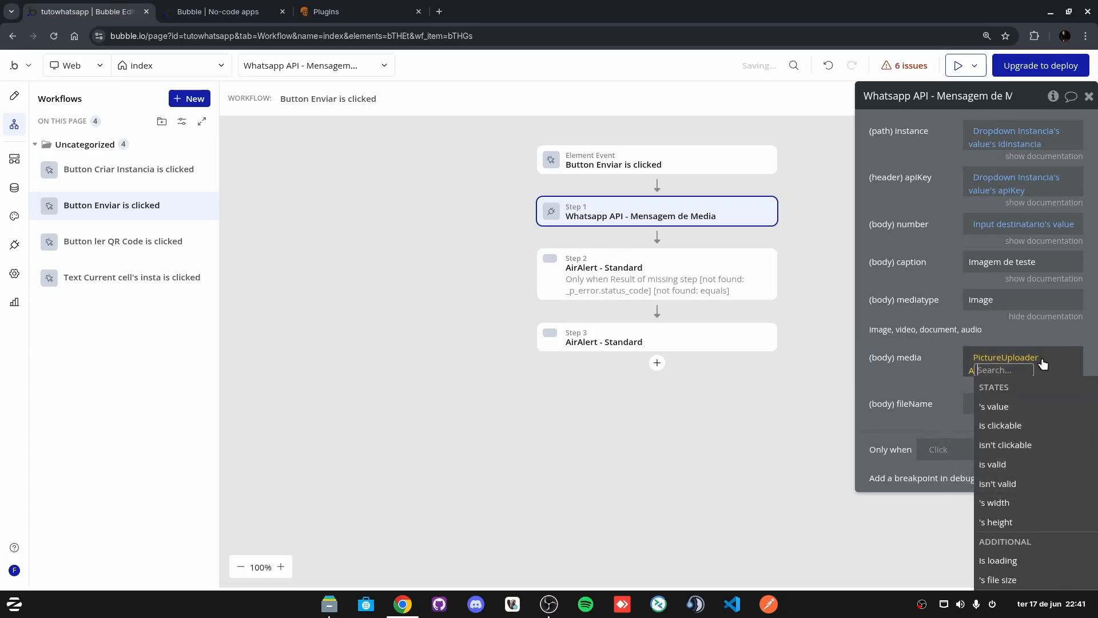
pyautogui.click(1010, 408)
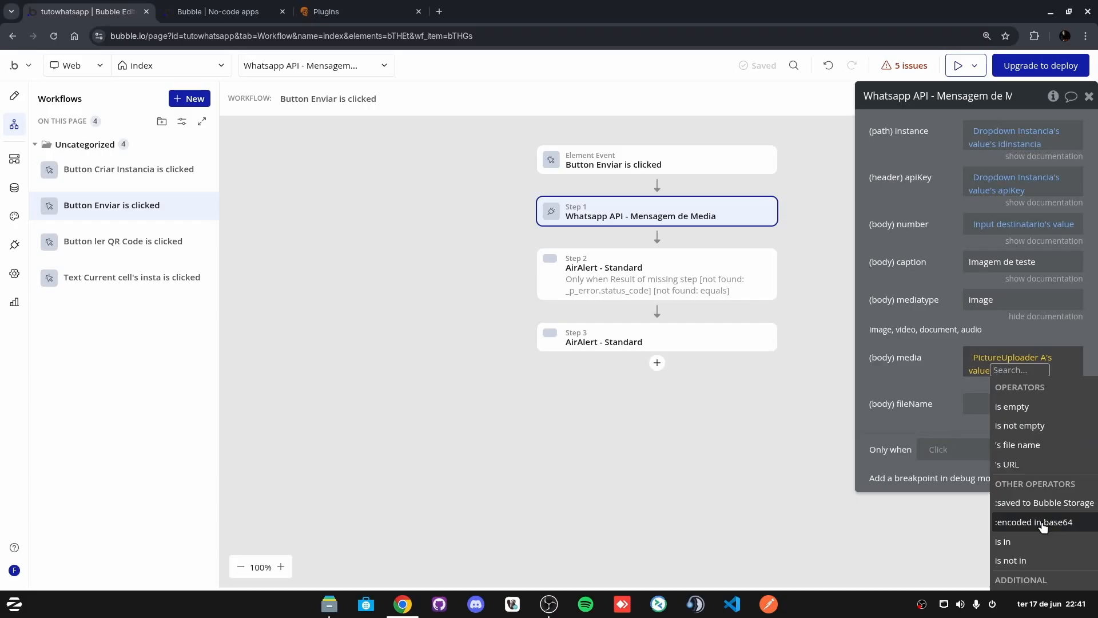
pyautogui.moveTo(1022, 525)
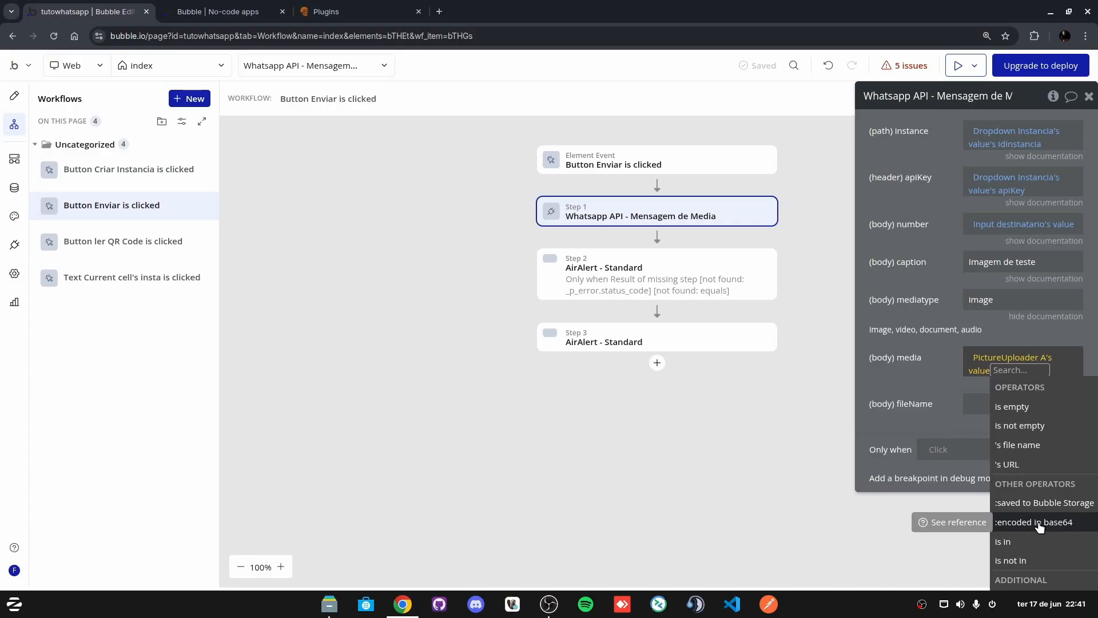
pyautogui.click(1039, 527)
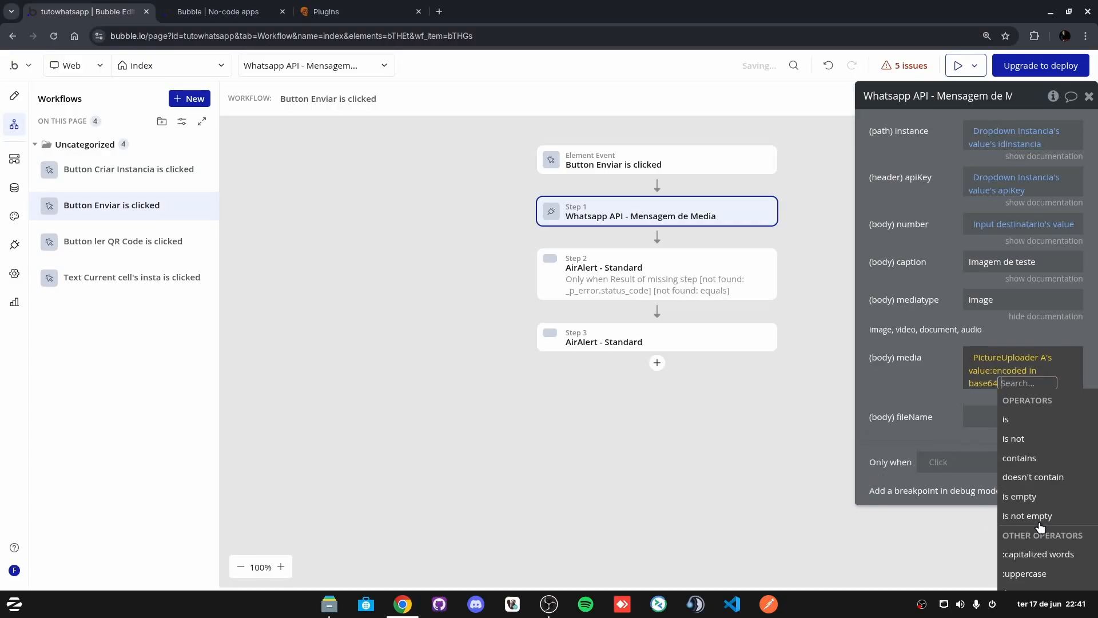
pyautogui.click(906, 380)
# Step: Set fileName to PictureUploader A's value's file name
pyautogui.click(978, 405)
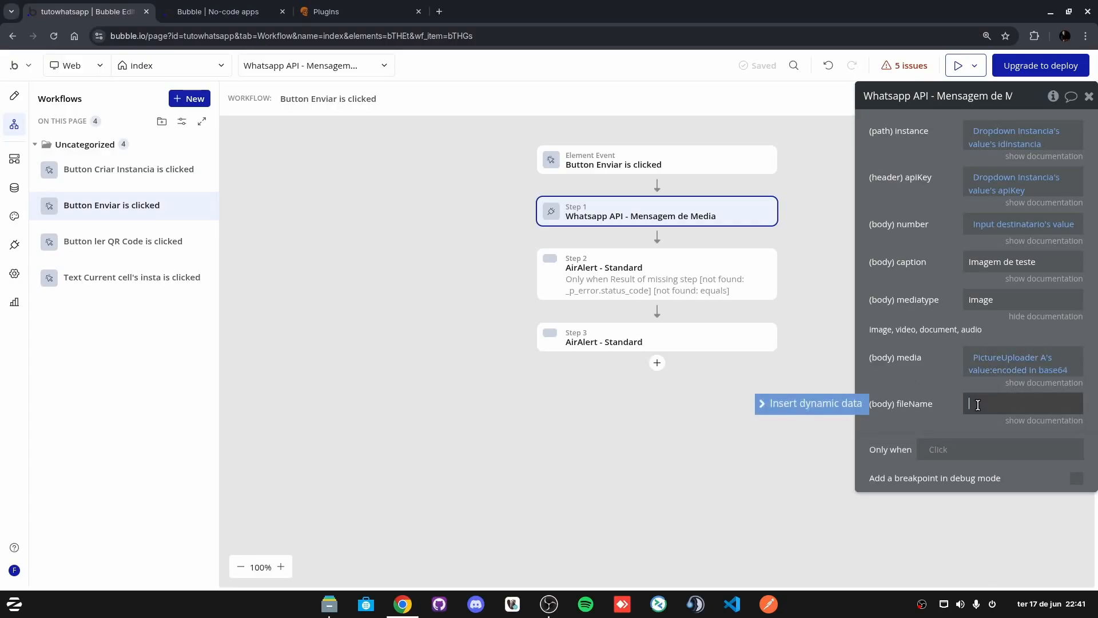
pyautogui.click(815, 404)
pyautogui.write('pict')
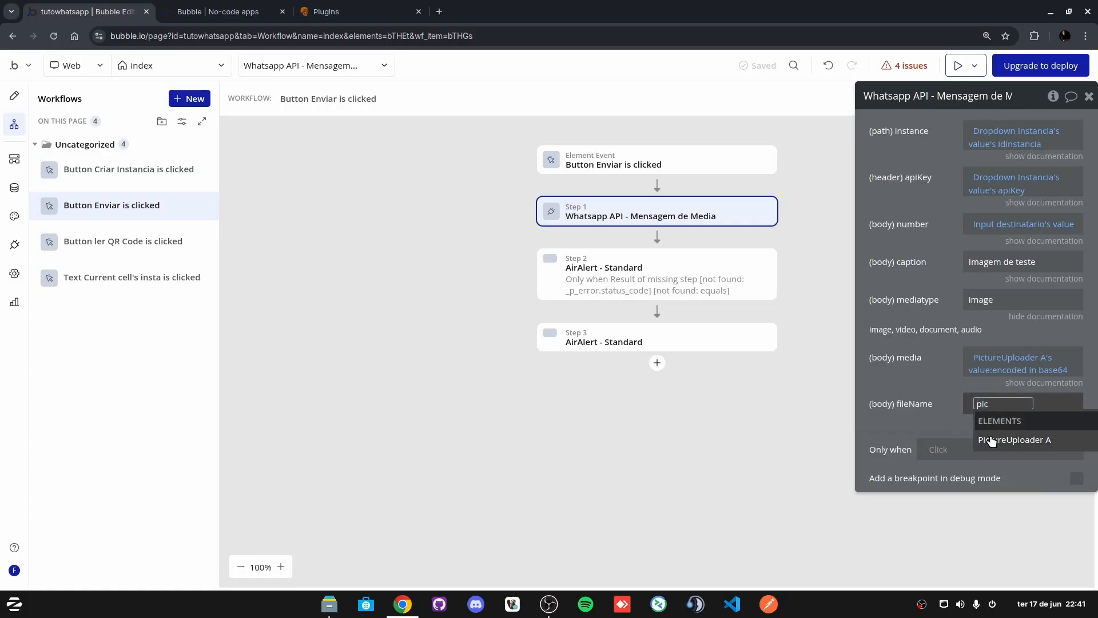
pyautogui.click(1021, 441)
pyautogui.click(1016, 453)
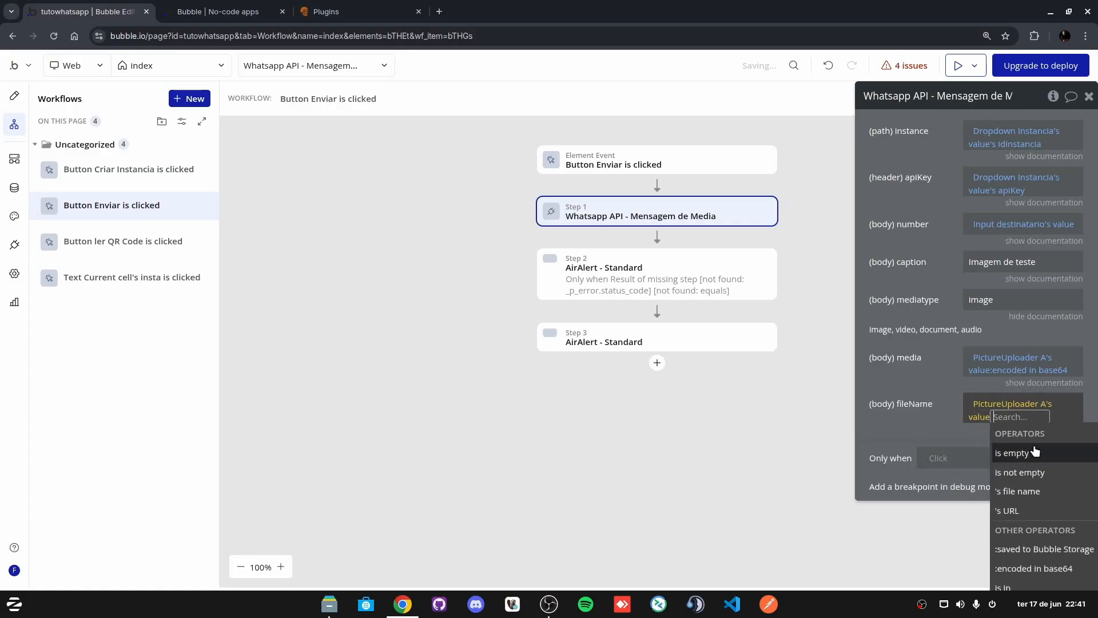
pyautogui.click(1042, 492)
pyautogui.click(888, 395)
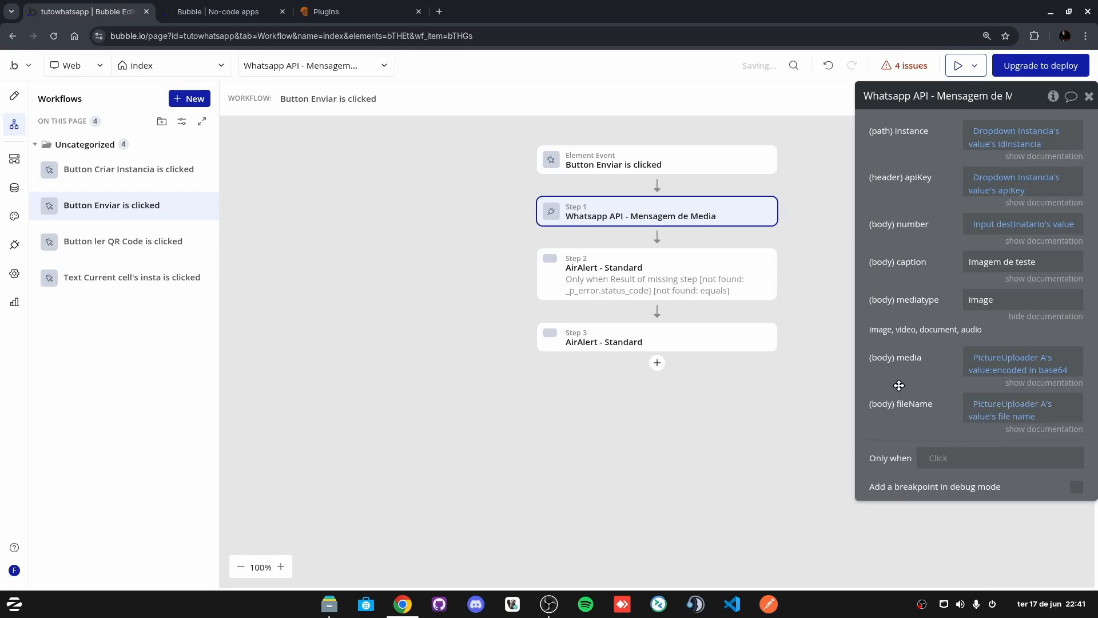
# Step: Delete the old conditional 'Sucesso!' alert step from the Enviar workflow
pyautogui.click(663, 274)
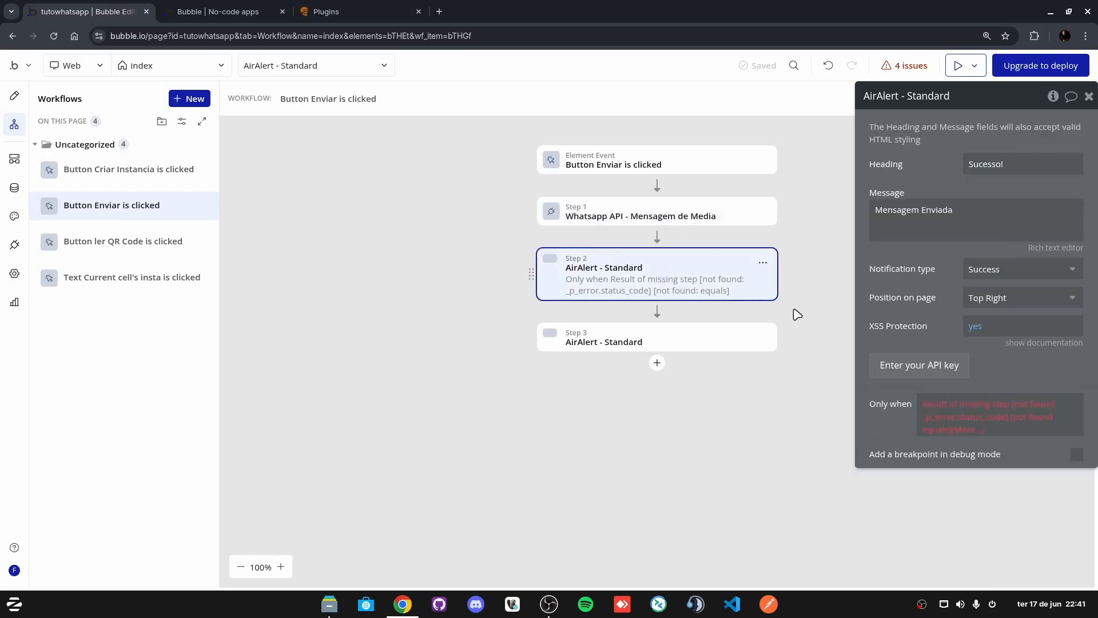
pyautogui.click(971, 413)
pyautogui.click(1007, 478)
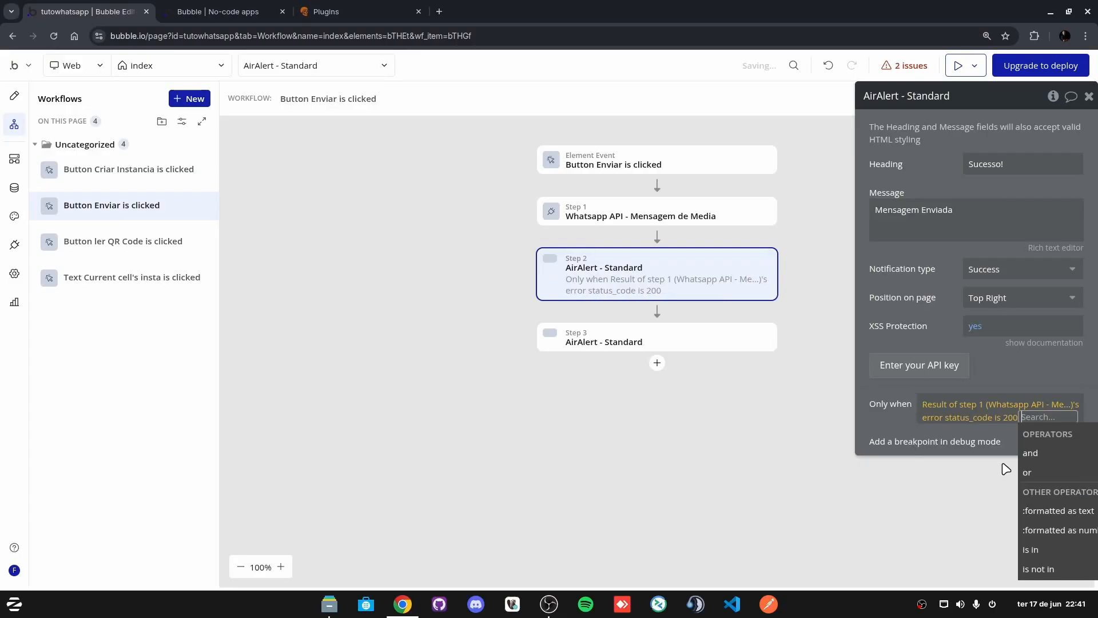
pyautogui.click(908, 284)
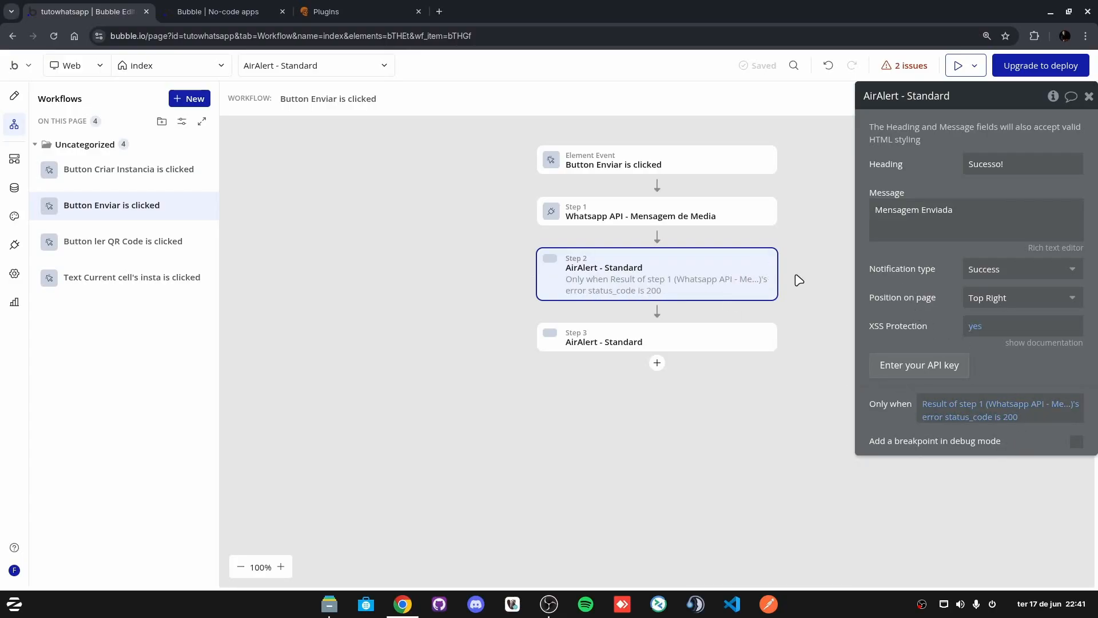
pyautogui.click(1013, 417)
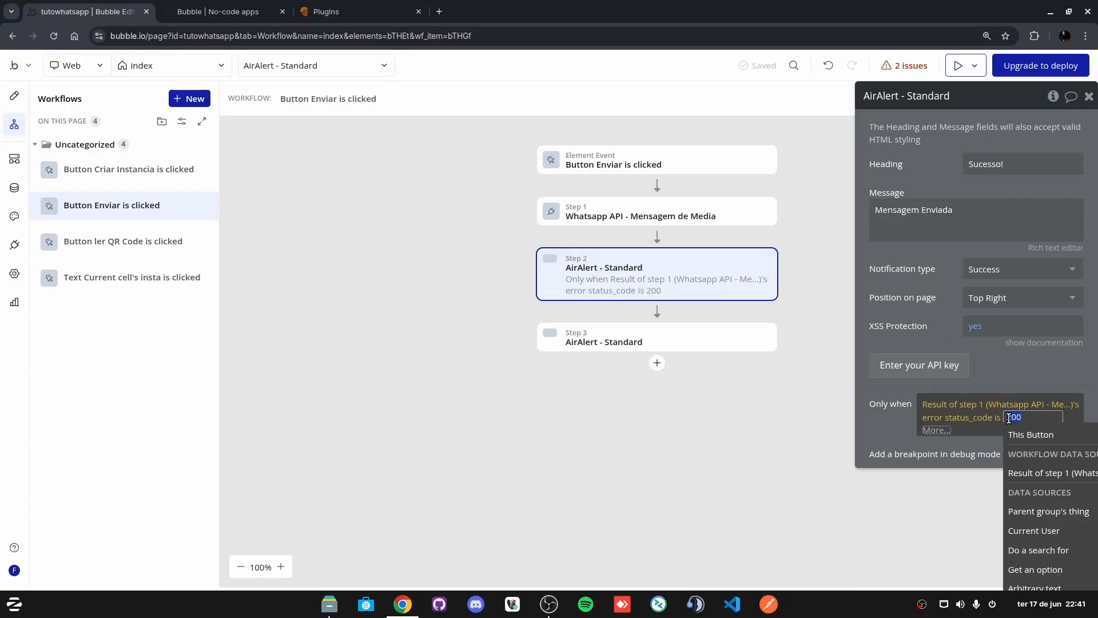
pyautogui.click(755, 264)
pyautogui.click(814, 457)
pyautogui.click(629, 267)
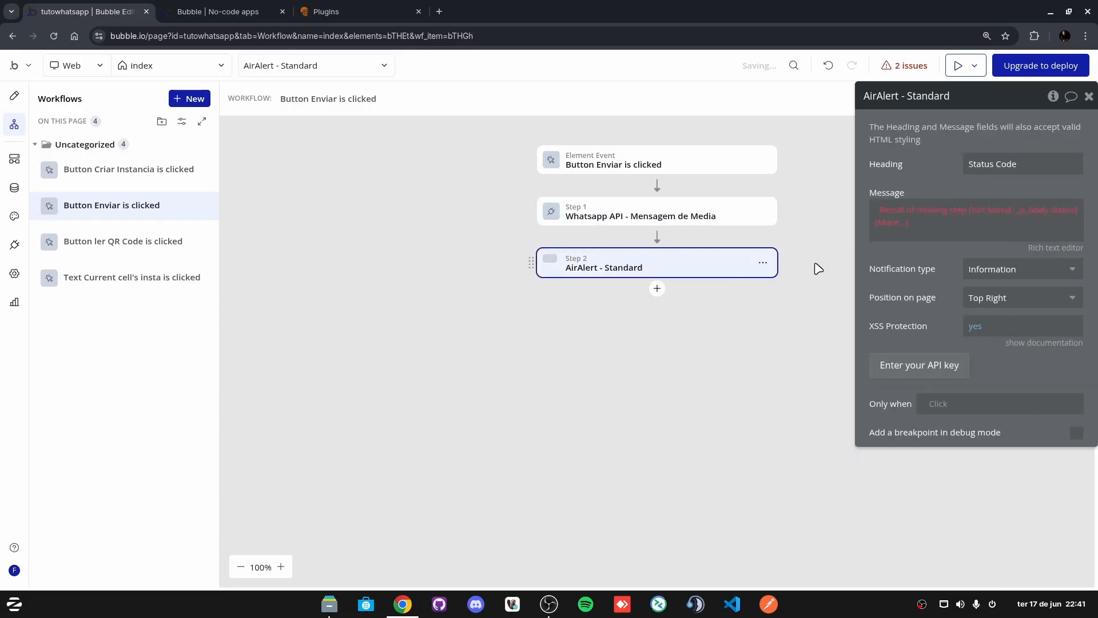
# Step: Set the remaining alert's message to Result of step 1's body status
pyautogui.click(892, 222)
pyautogui.click(984, 286)
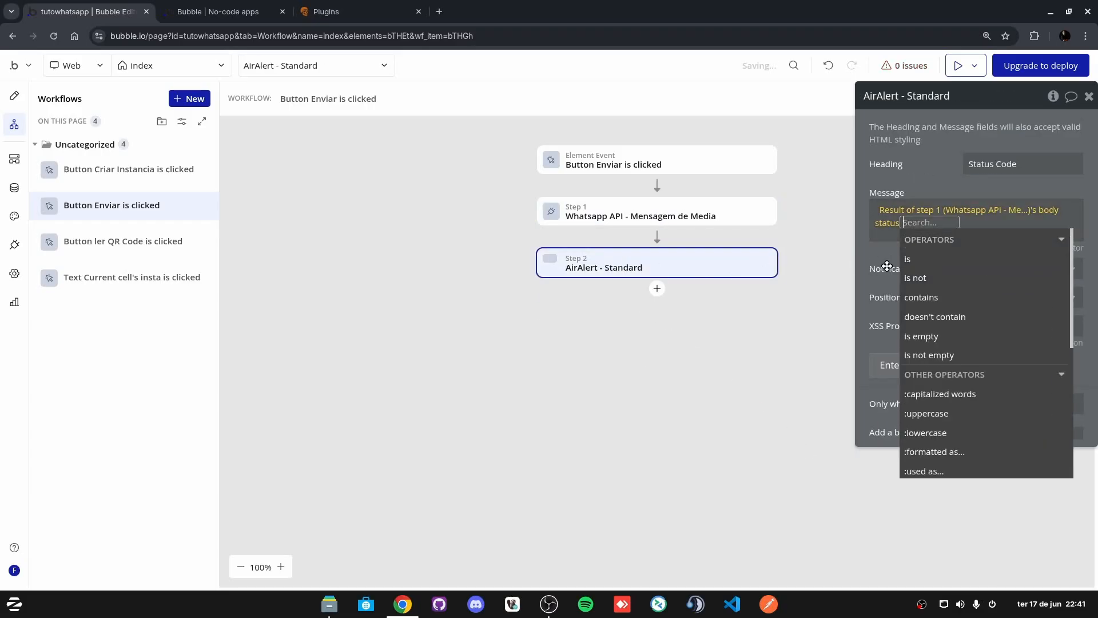
pyautogui.click(886, 268)
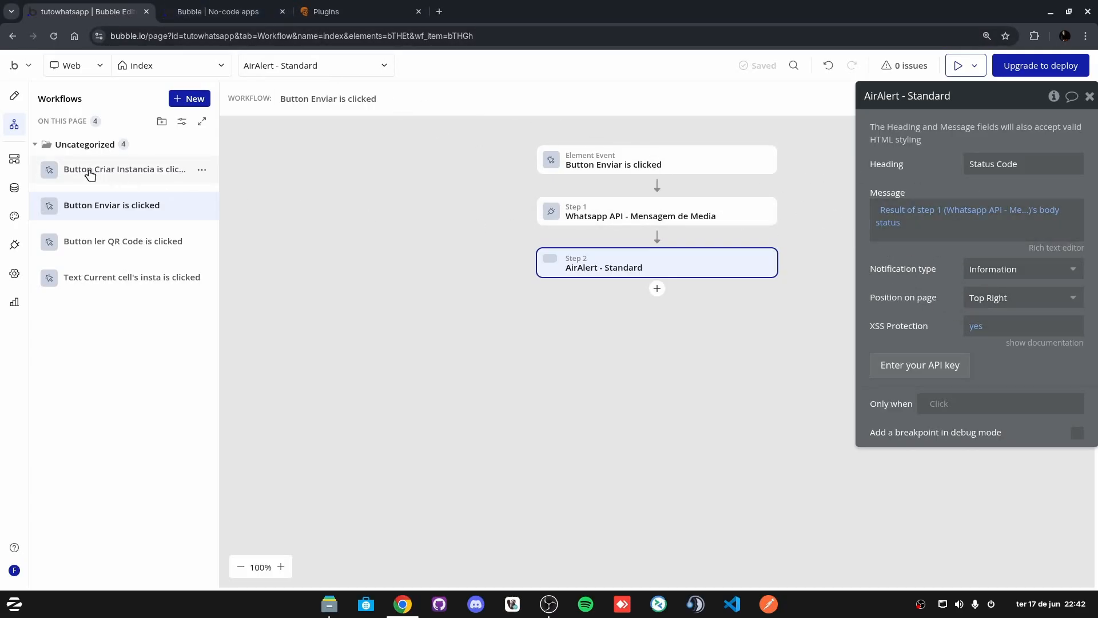
pyautogui.click(223, 11)
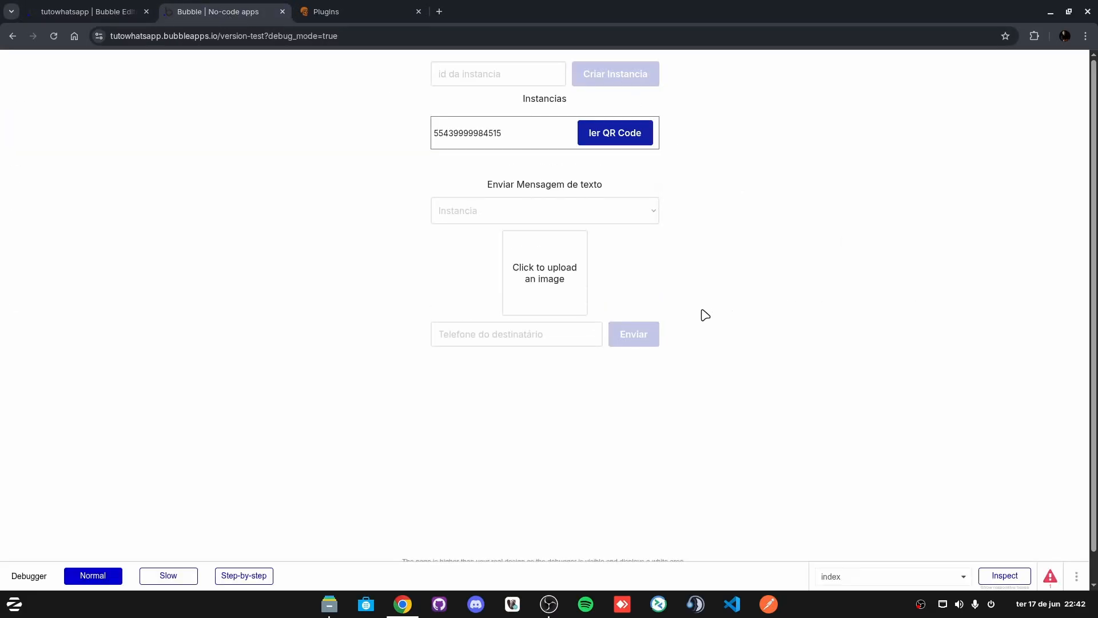
# Step: Choose the connected instance, upload 1-6.jpg from Imagens, and paste the recipient's phone number
pyautogui.click(482, 210)
pyautogui.click(484, 233)
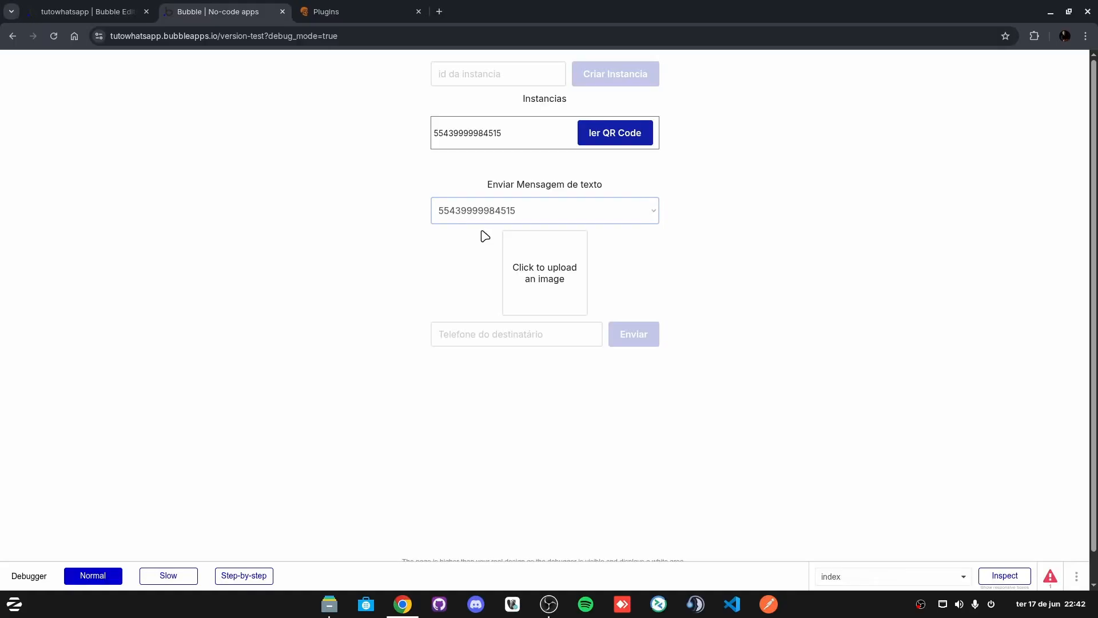
pyautogui.click(485, 235)
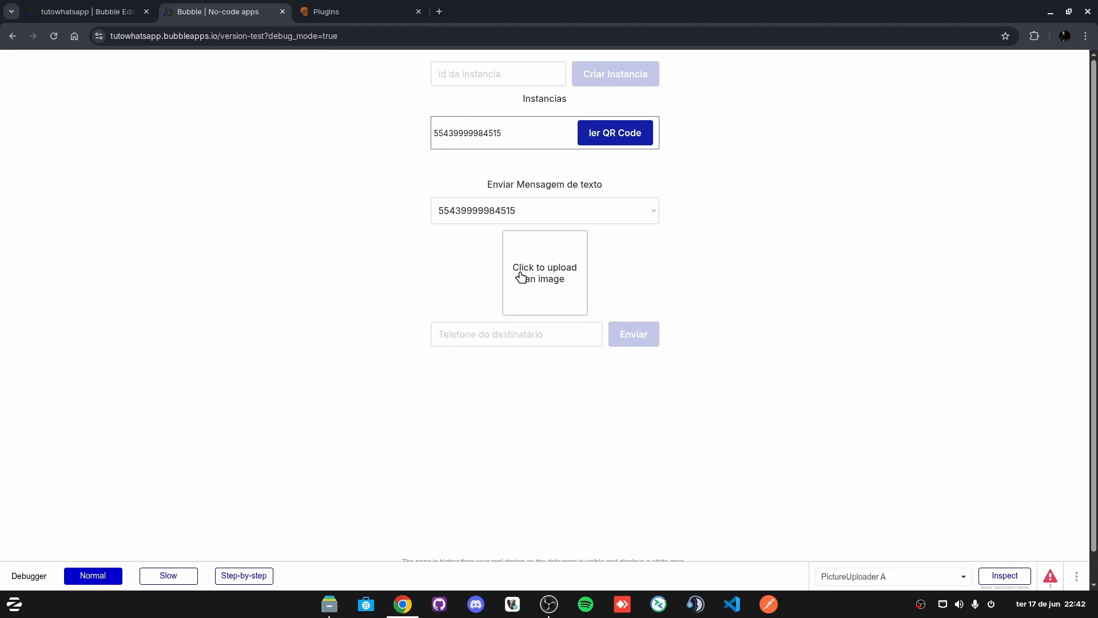
pyautogui.click(527, 266)
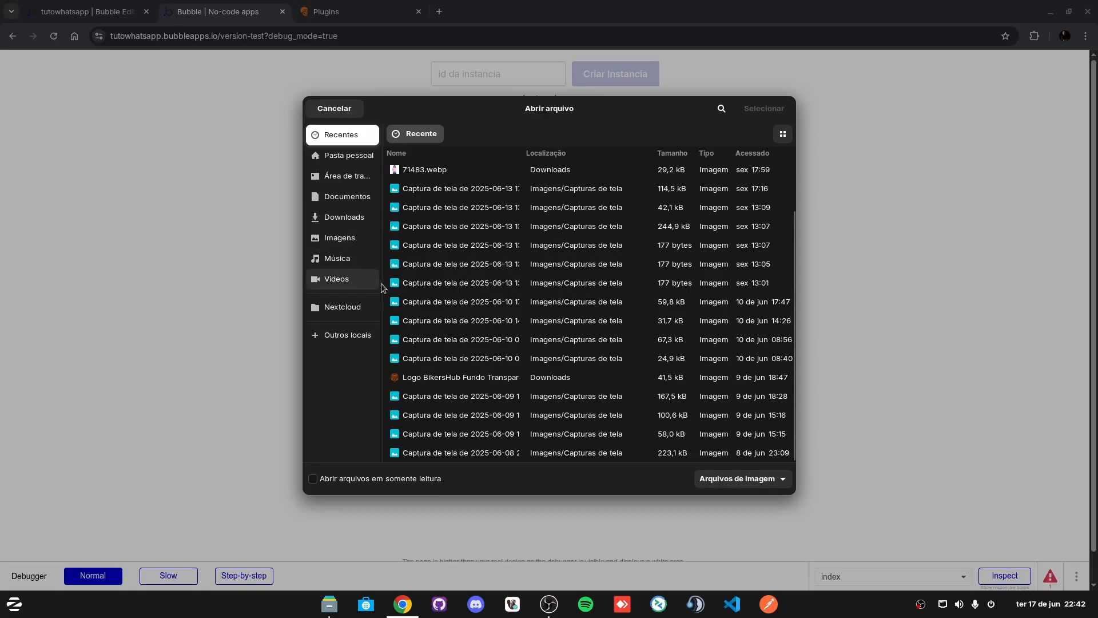
pyautogui.click(342, 238)
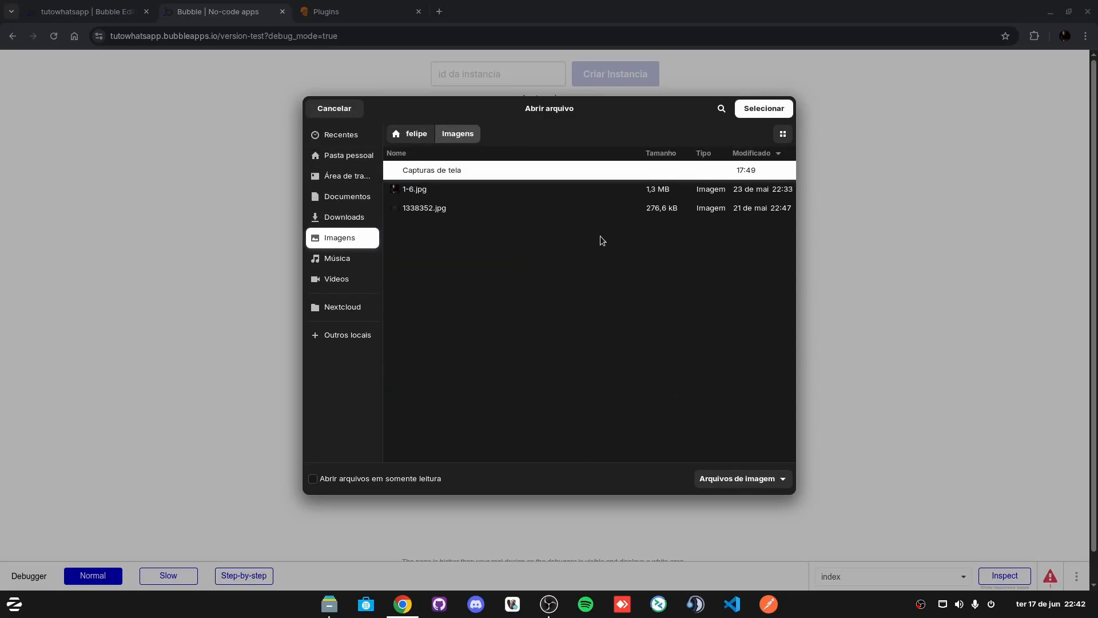
pyautogui.click(434, 189)
pyautogui.click(759, 111)
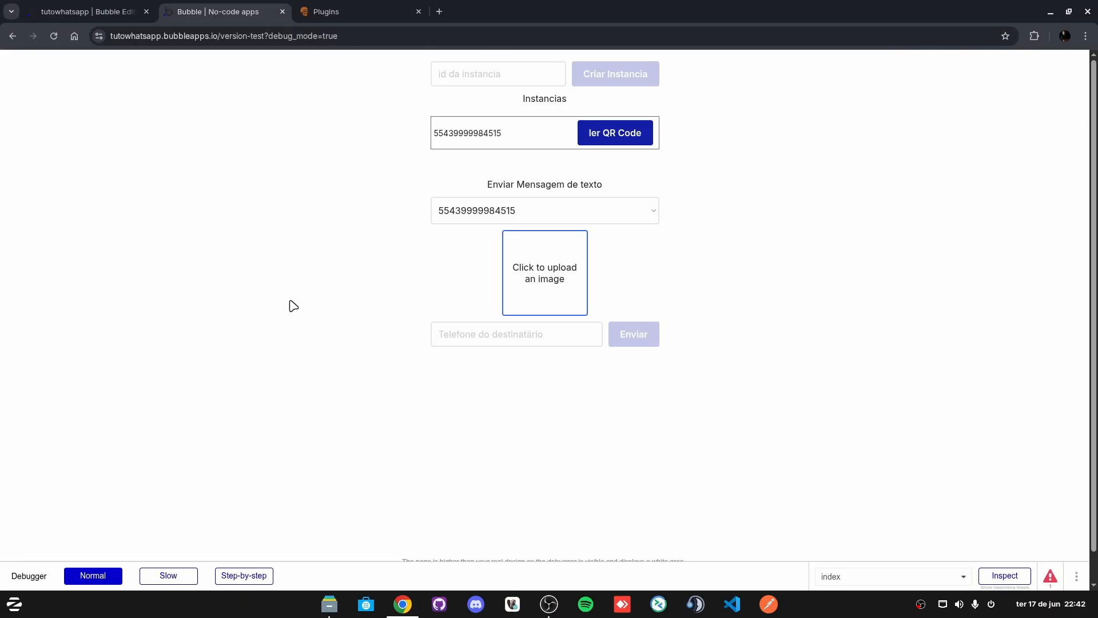
pyautogui.click(482, 336)
pyautogui.hotkey('ctrl', 'v')
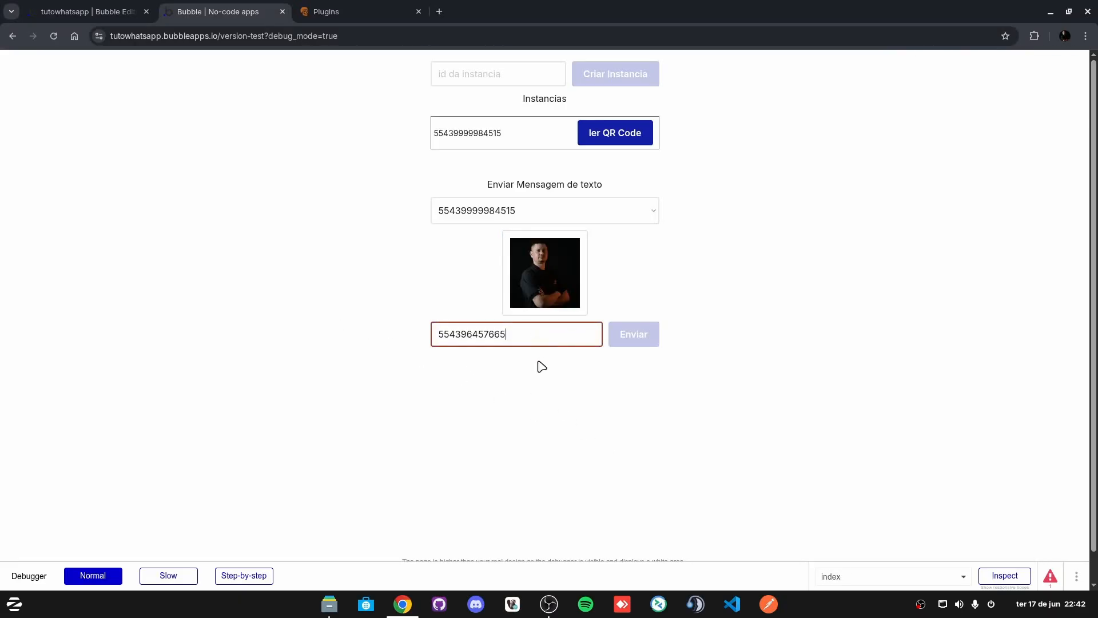
pyautogui.click(603, 412)
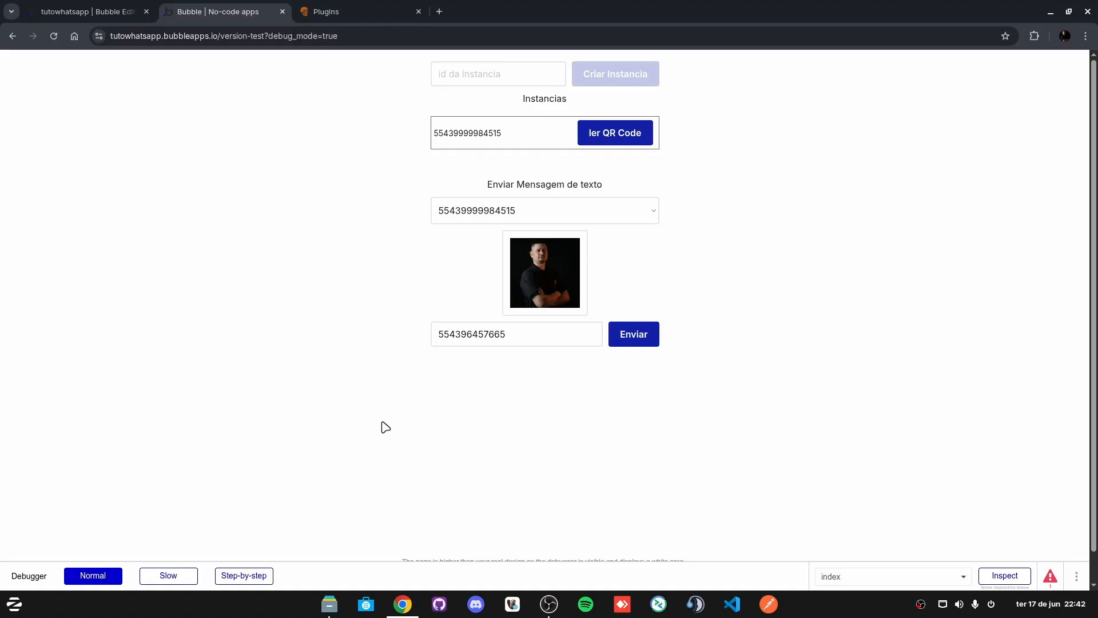
# Step: Return to the Bubble editor's Design view and scroll through the index page's send form
pyautogui.click(78, 6)
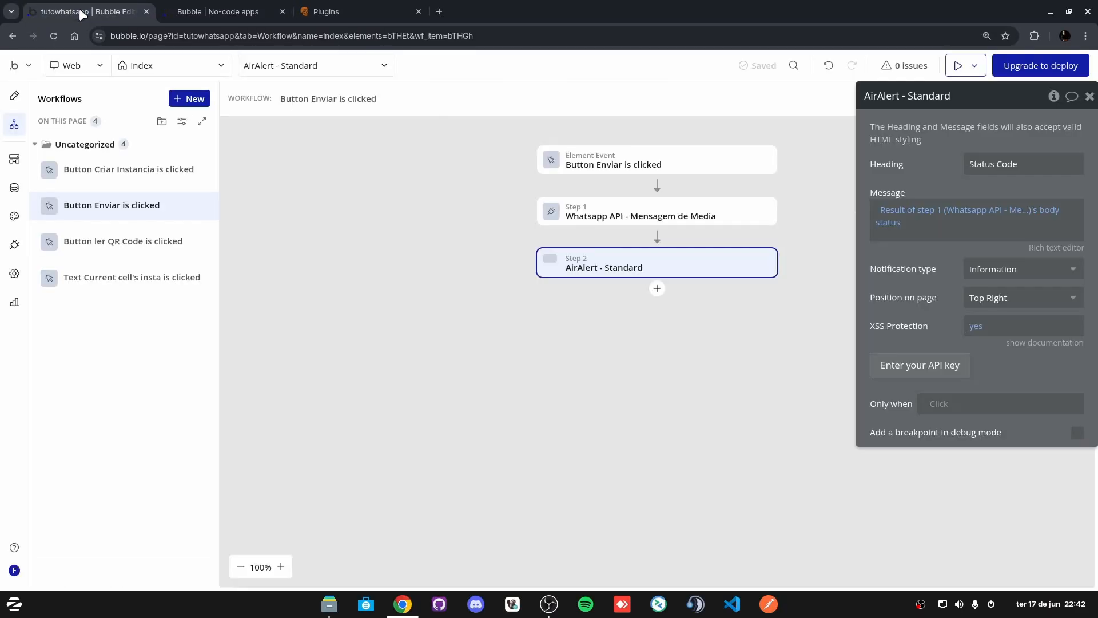
pyautogui.click(8, 101)
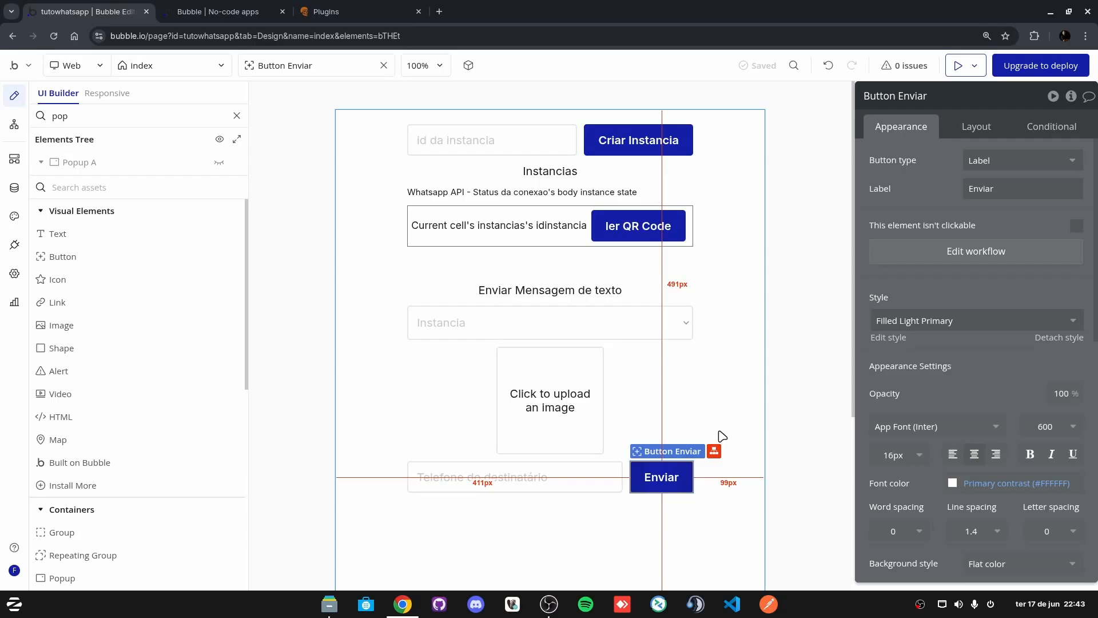
pyautogui.scroll(-3, 690, 359)
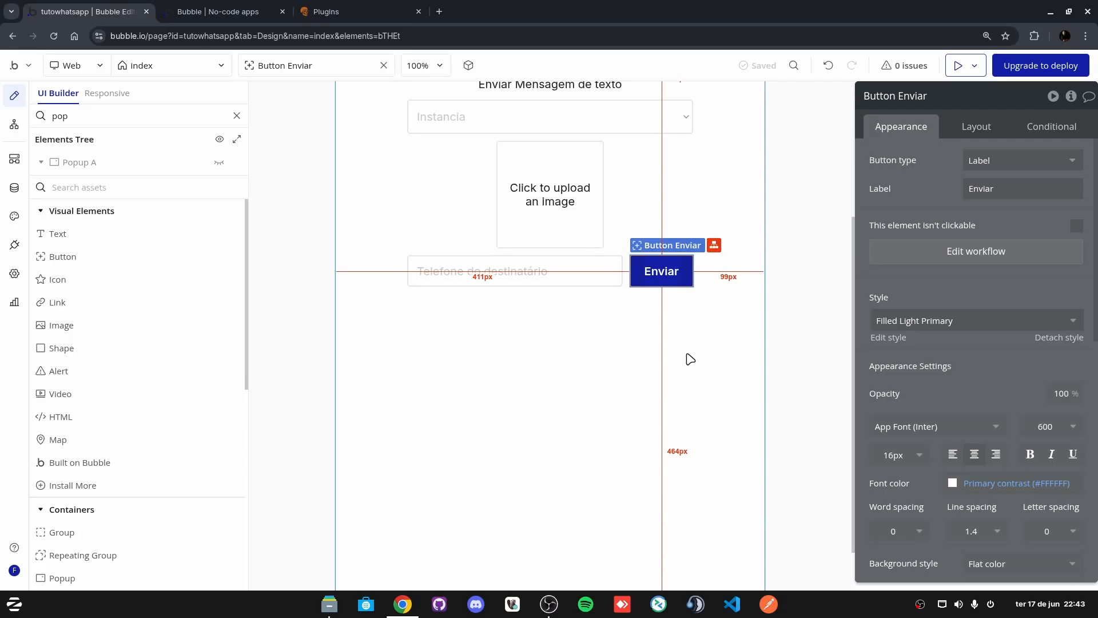
pyautogui.scroll(3, 674, 380)
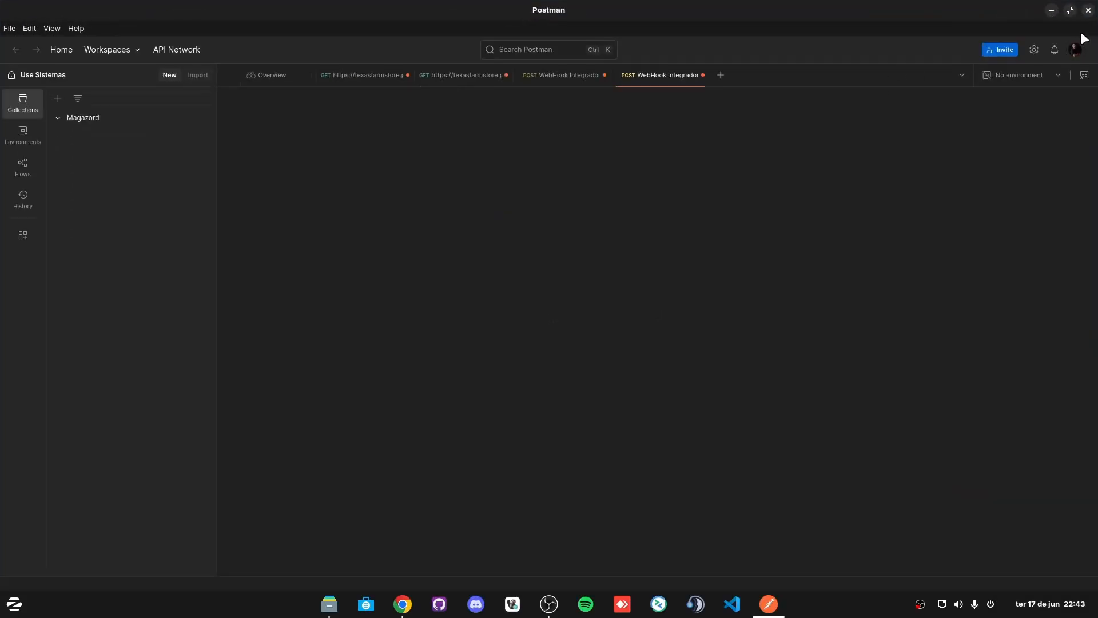
# Step: Close Postman and deselect the Enviar button in the Bubble editor
pyautogui.click(1087, 12)
pyautogui.click(747, 222)
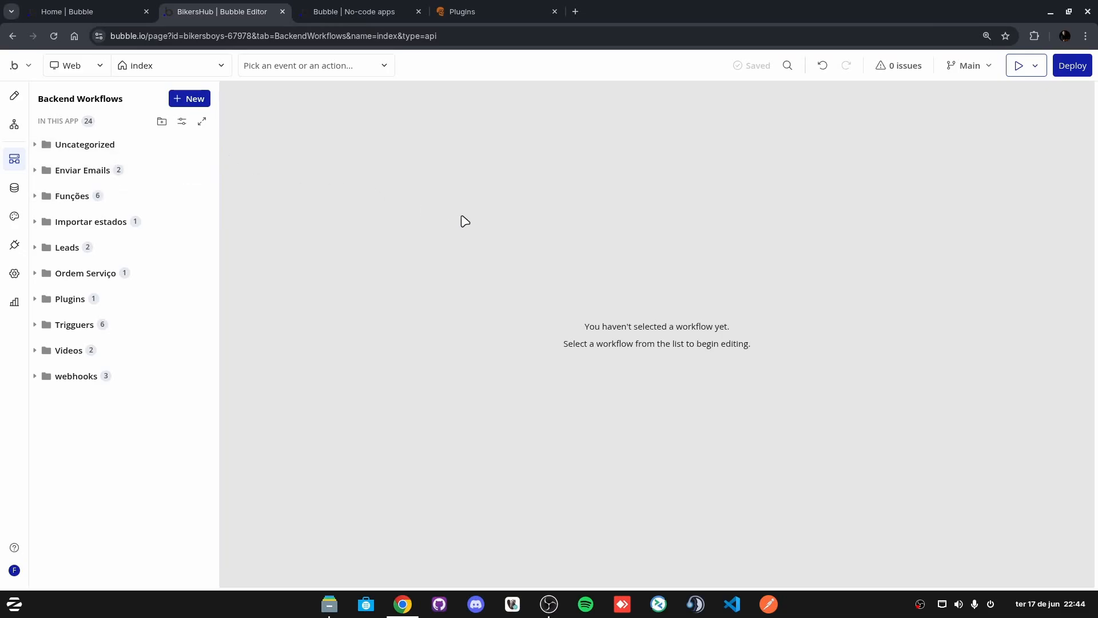
# Step: Create a new API workflow endpoint named webhookwhatsap in the Uncategorized folder
pyautogui.click(85, 150)
pyautogui.click(201, 145)
pyautogui.moveTo(659, 216)
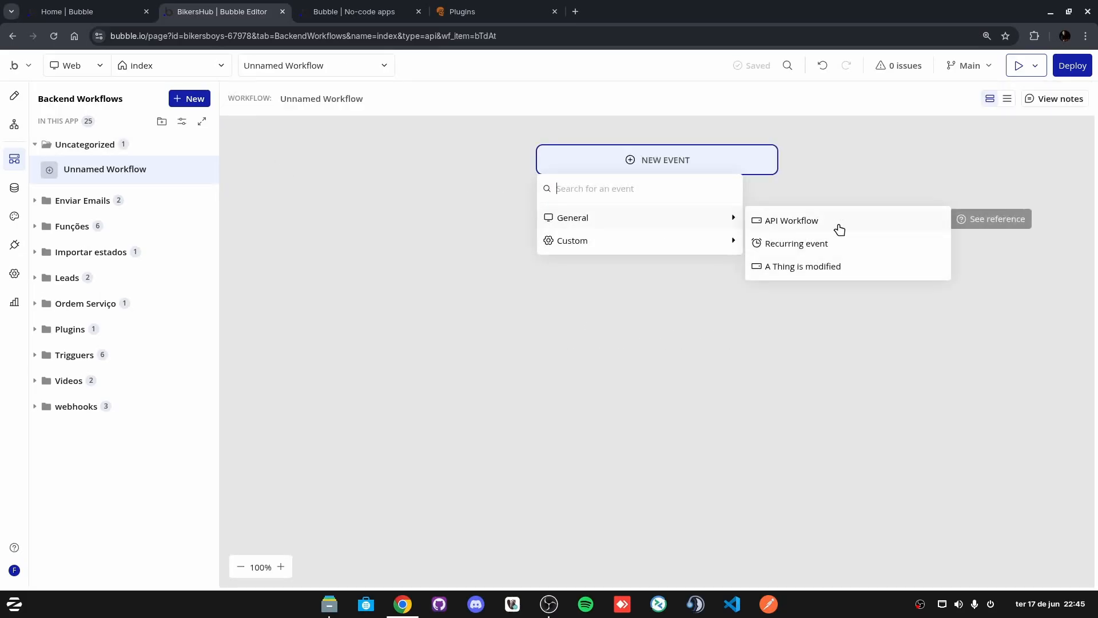
pyautogui.click(802, 228)
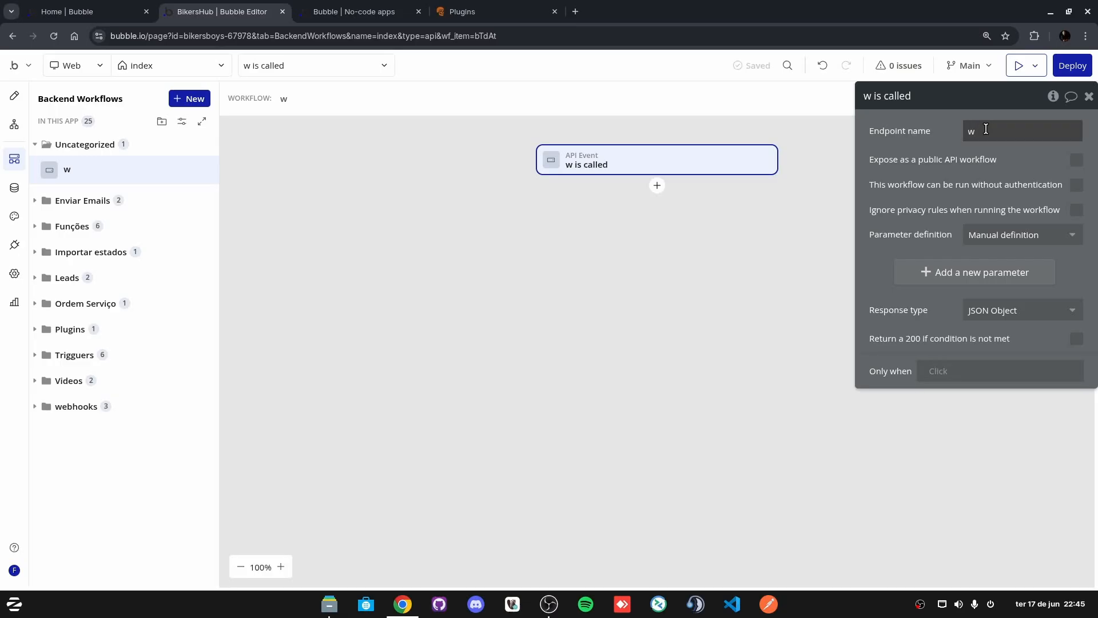
pyautogui.write('hook')
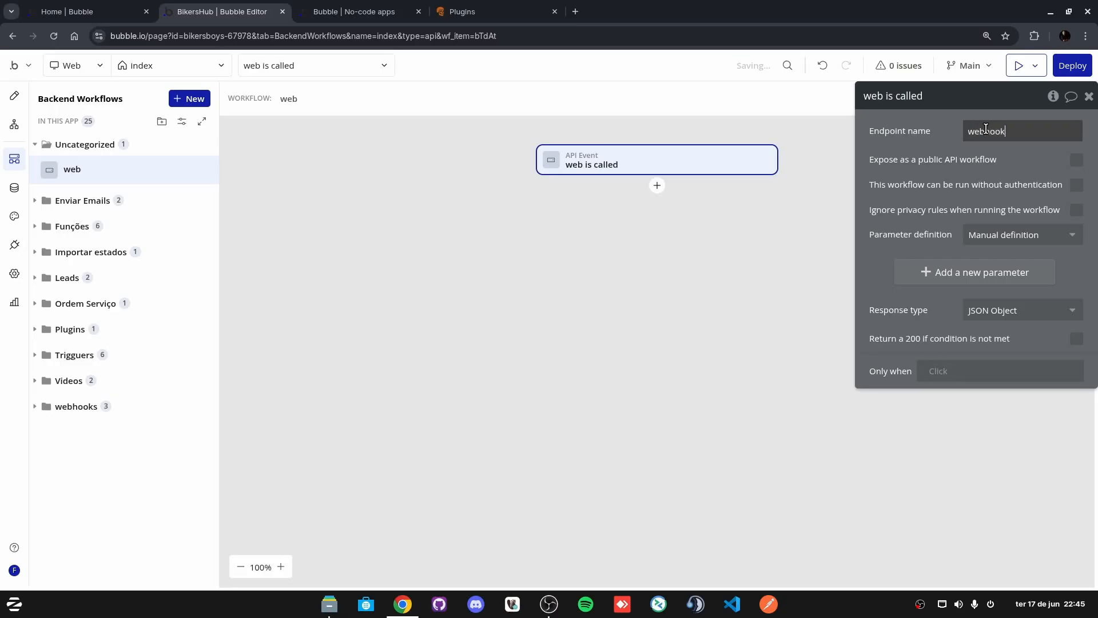
pyautogui.write('whatsap')
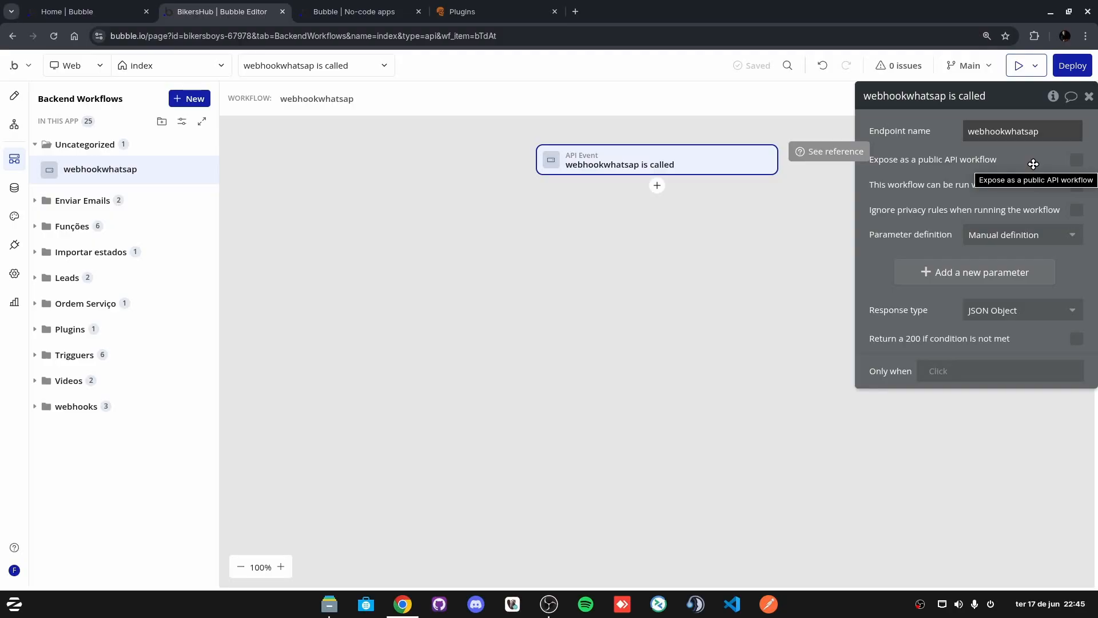
pyautogui.write('a')
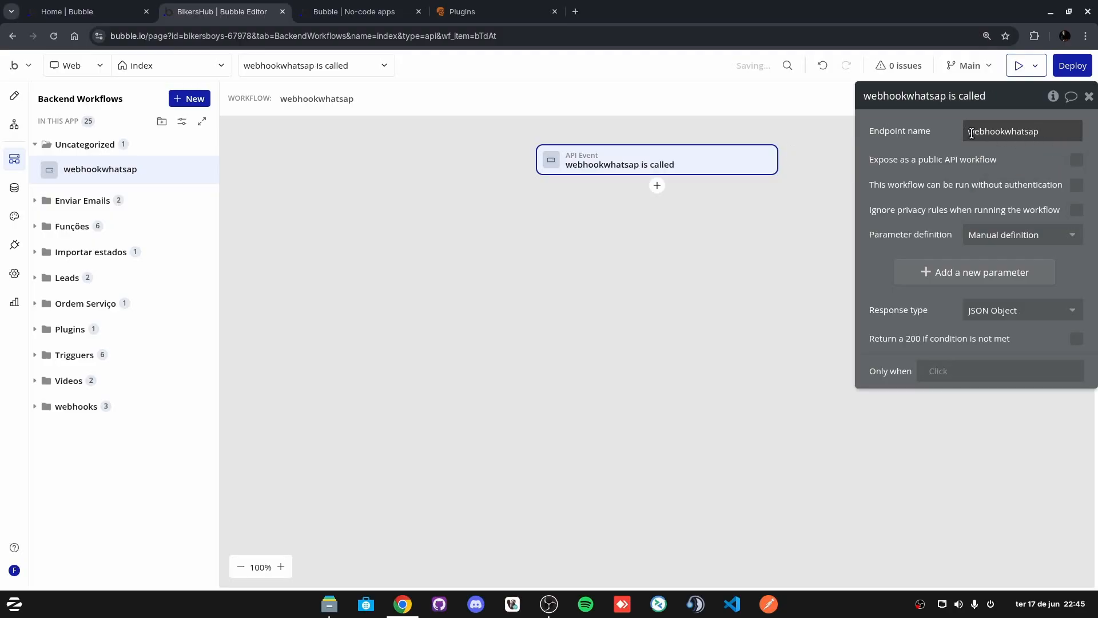
pyautogui.click(1046, 135)
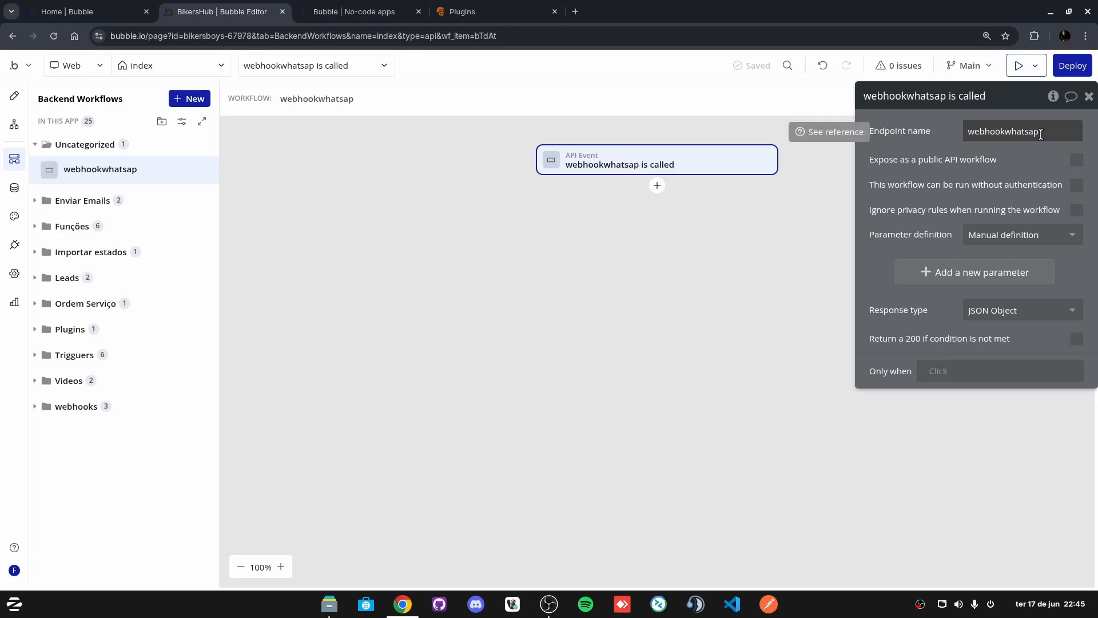
# Step: Make webhookwhatsap a public API workflow runnable without authentication, triggered by POST
pyautogui.click(1076, 184)
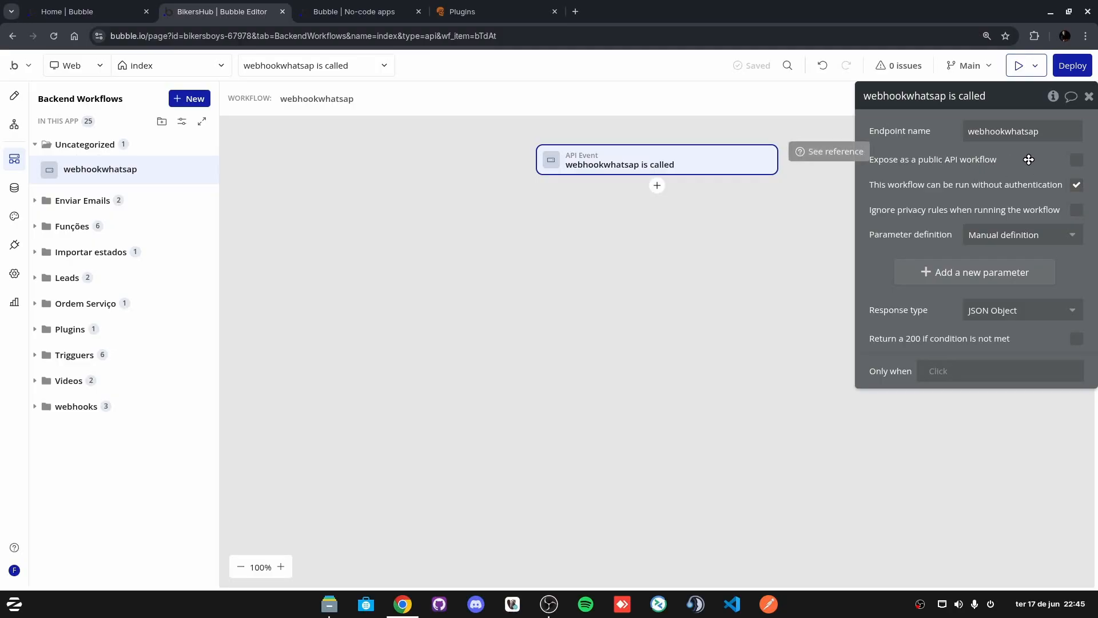
pyautogui.click(1077, 161)
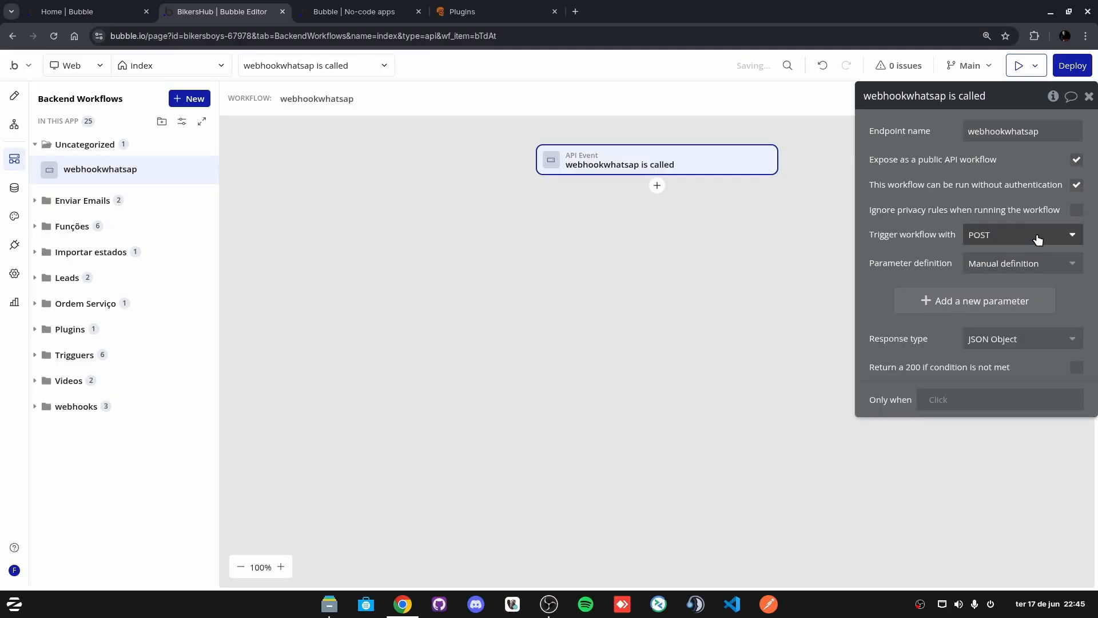
pyautogui.click(1038, 239)
pyautogui.click(1001, 183)
# Step: Set parameters to Detect request data, start detection and copy the initialize URL
pyautogui.click(1015, 263)
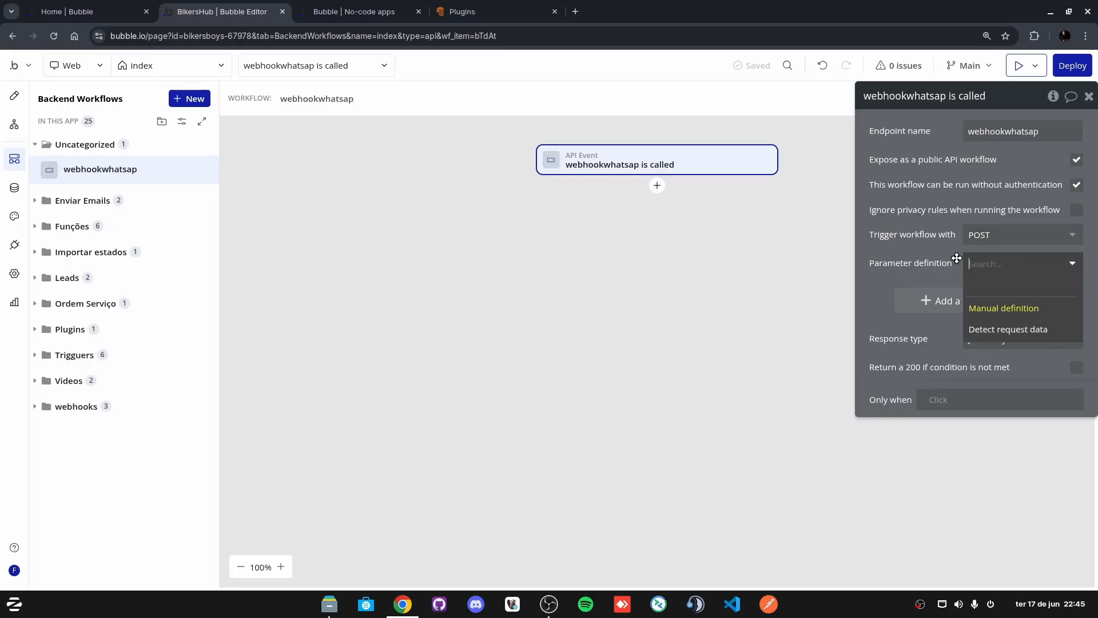
pyautogui.click(1002, 329)
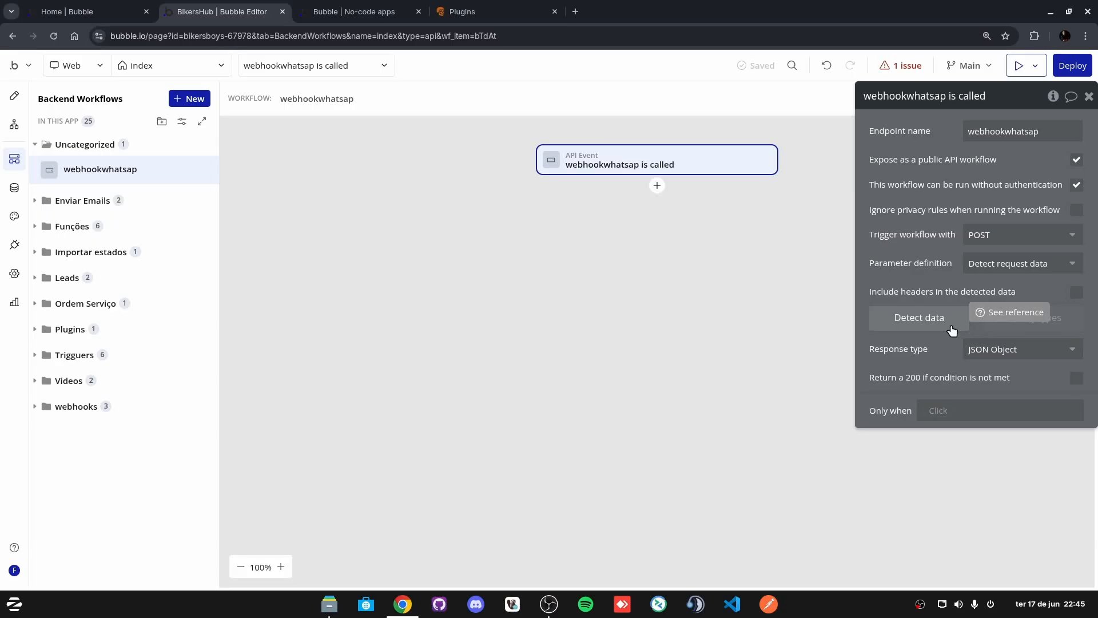
pyautogui.click(934, 325)
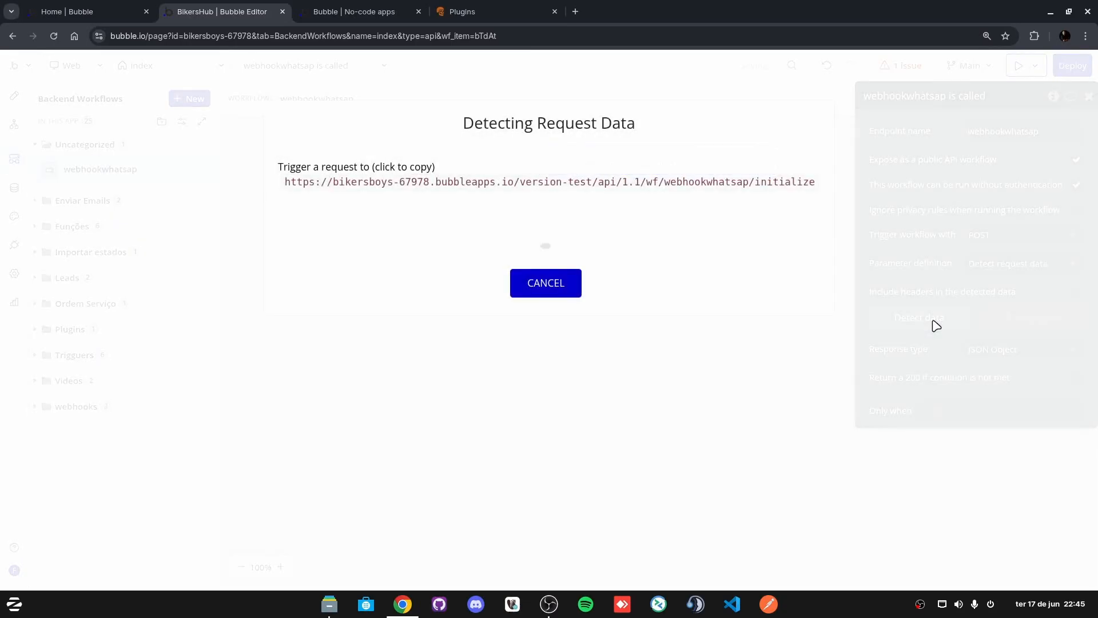
pyautogui.click(659, 186)
pyautogui.hotkey('ctrl', 'c')
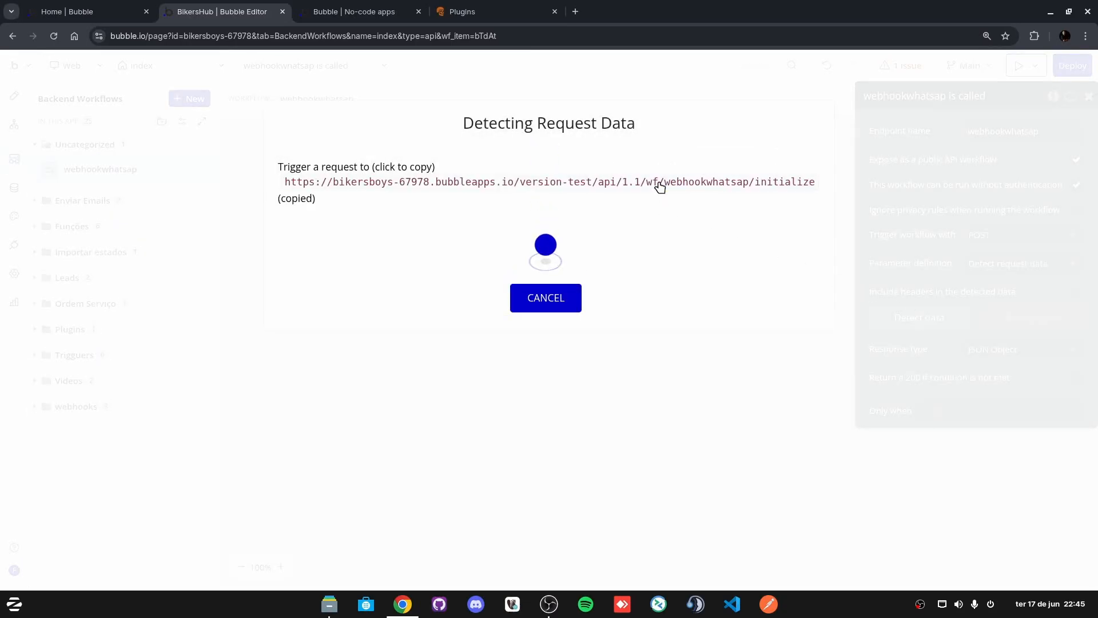
pyautogui.click(470, 8)
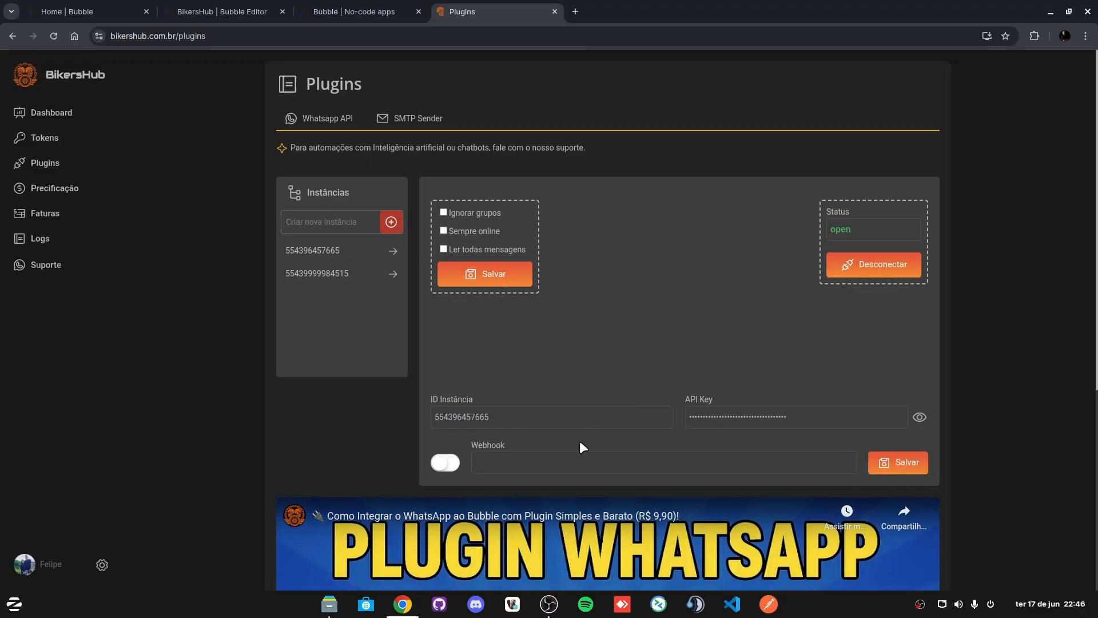
# Step: Paste the webhookwhatsap initialize URL into BikersHub's Webhook field, switch it on and save with Salvar
pyautogui.click(517, 454)
pyautogui.hotkey('ctrl', 'v')
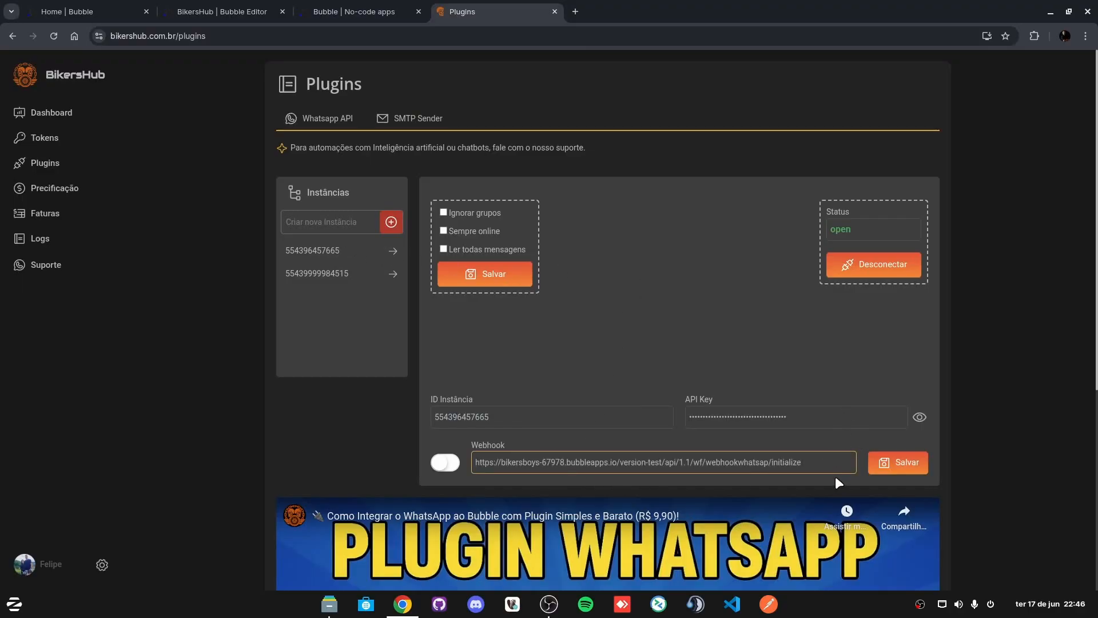
pyautogui.click(441, 463)
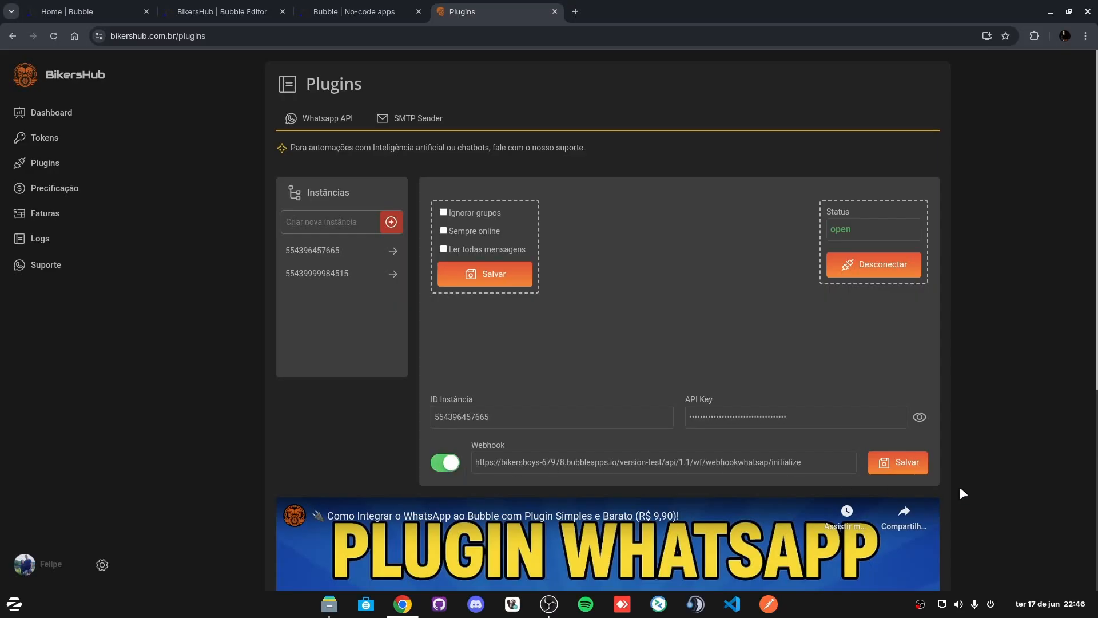
pyautogui.click(910, 466)
pyautogui.click(355, 10)
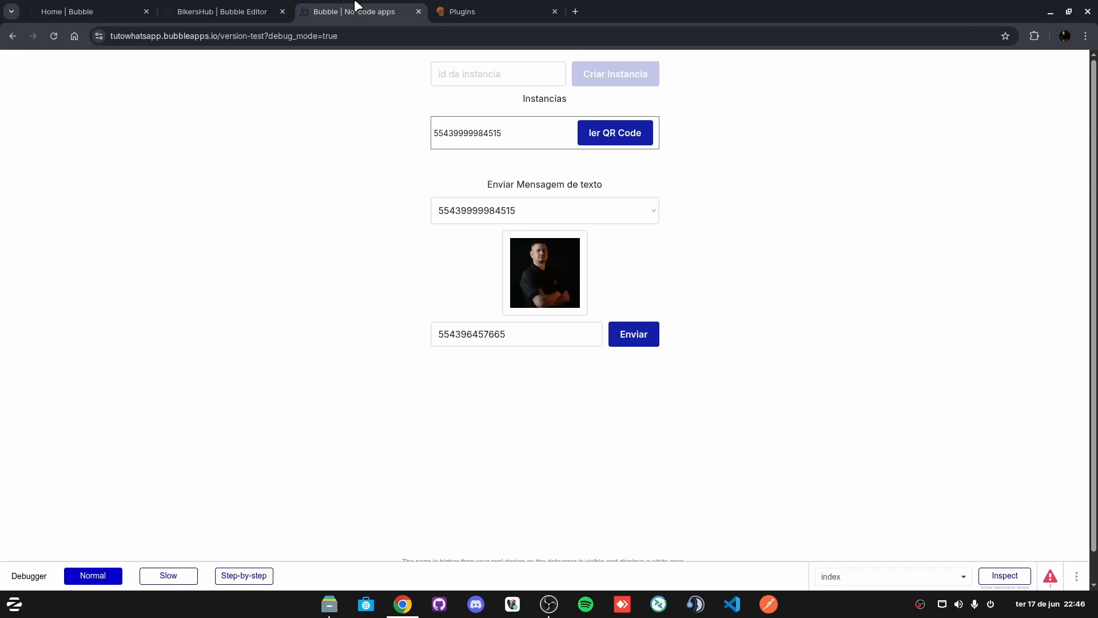
# Step: Go back to the tutowhatsapp index page design and scroll over the instances and send-message sections
pyautogui.click(225, 8)
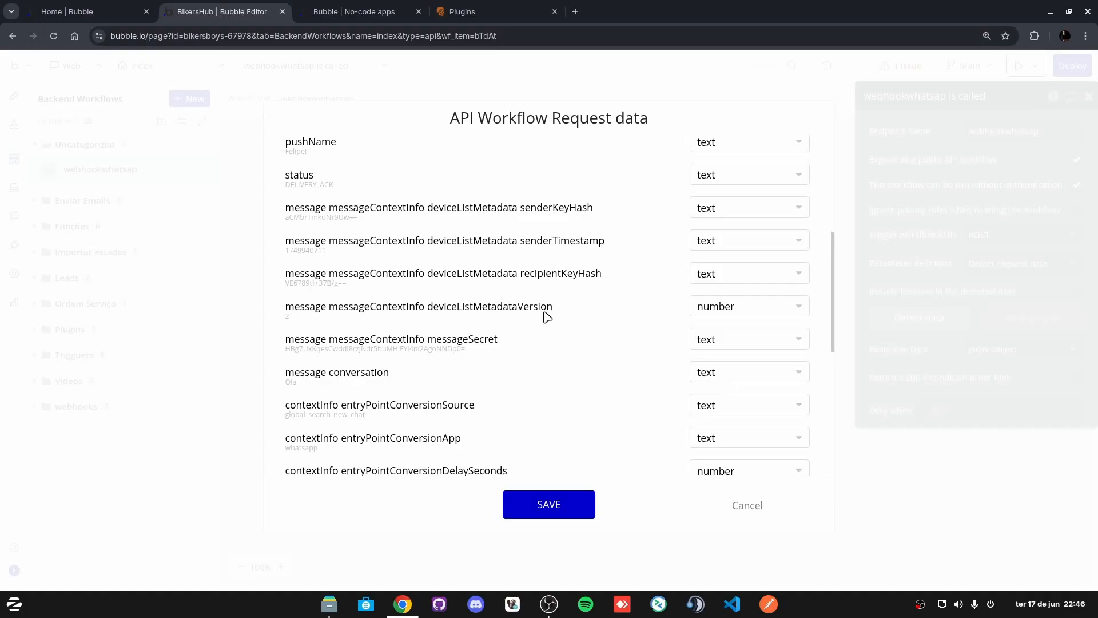
pyautogui.scroll(-3, 438, 351)
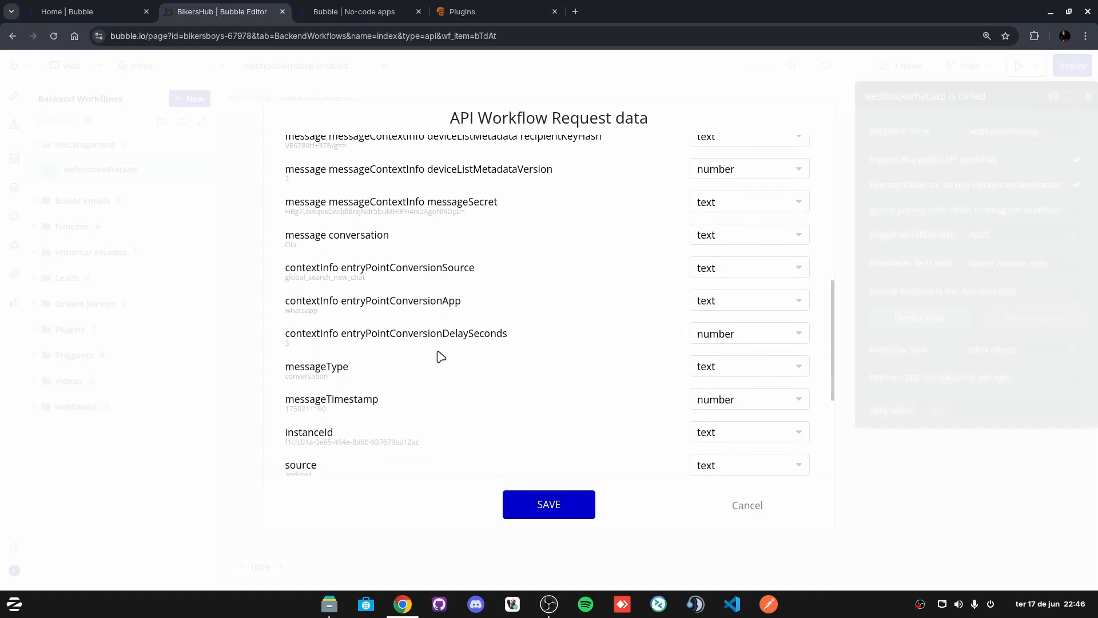
pyautogui.scroll(-5, 441, 356)
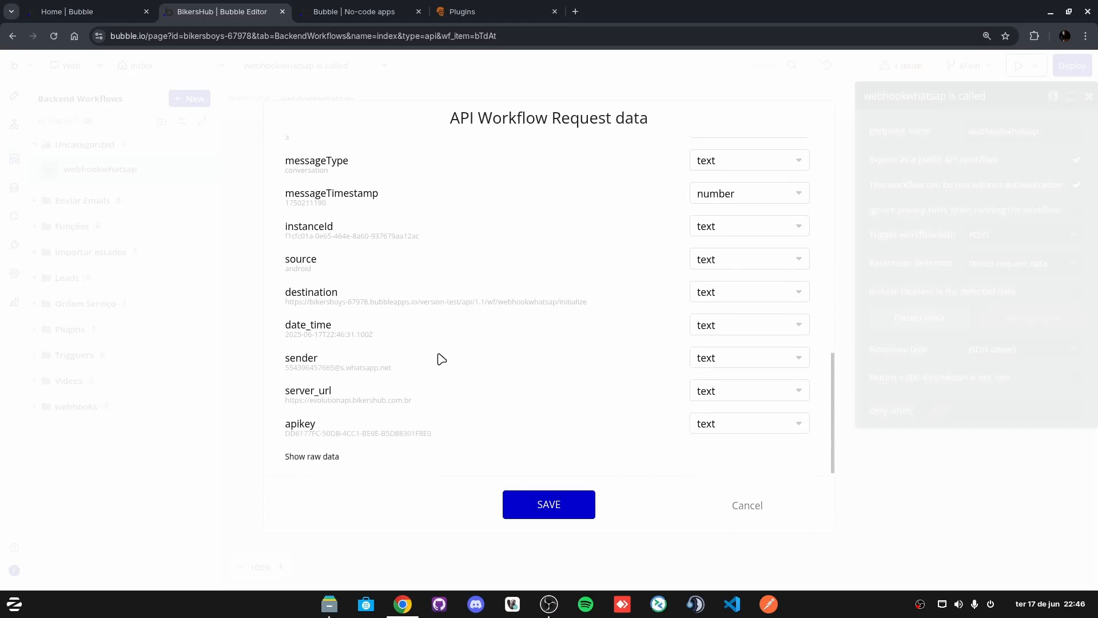
pyautogui.scroll(5, 440, 359)
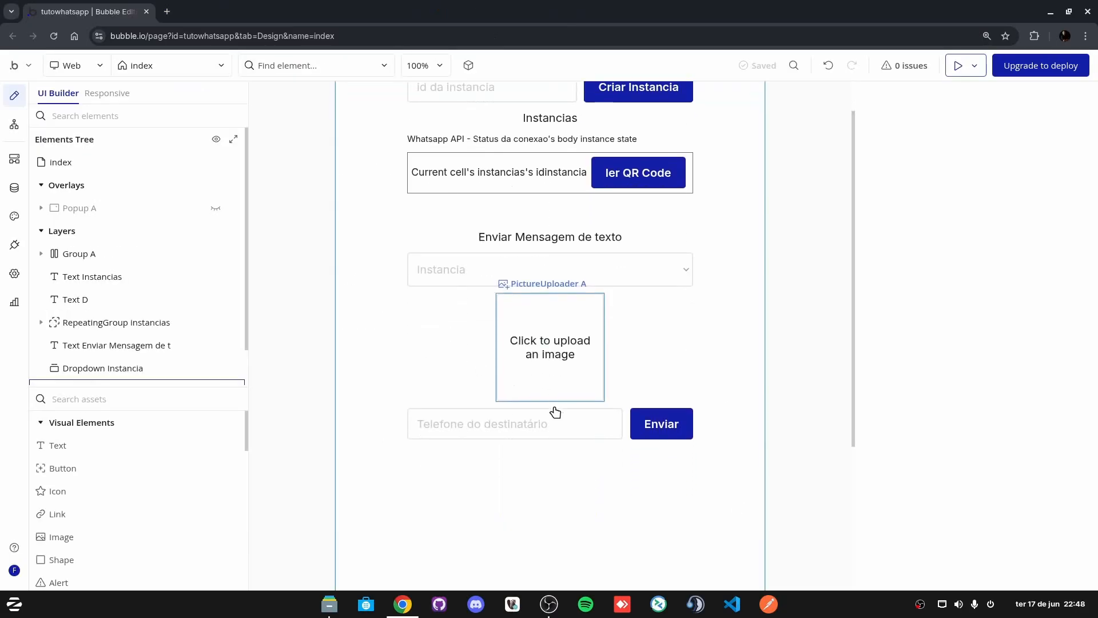
# Step: Duplicate the phone input and Enviar row (Group B) with Ctrl+D and select the copy
pyautogui.scroll(-2, 554, 449)
pyautogui.scroll(1, 572, 439)
pyautogui.scroll(1, 537, 437)
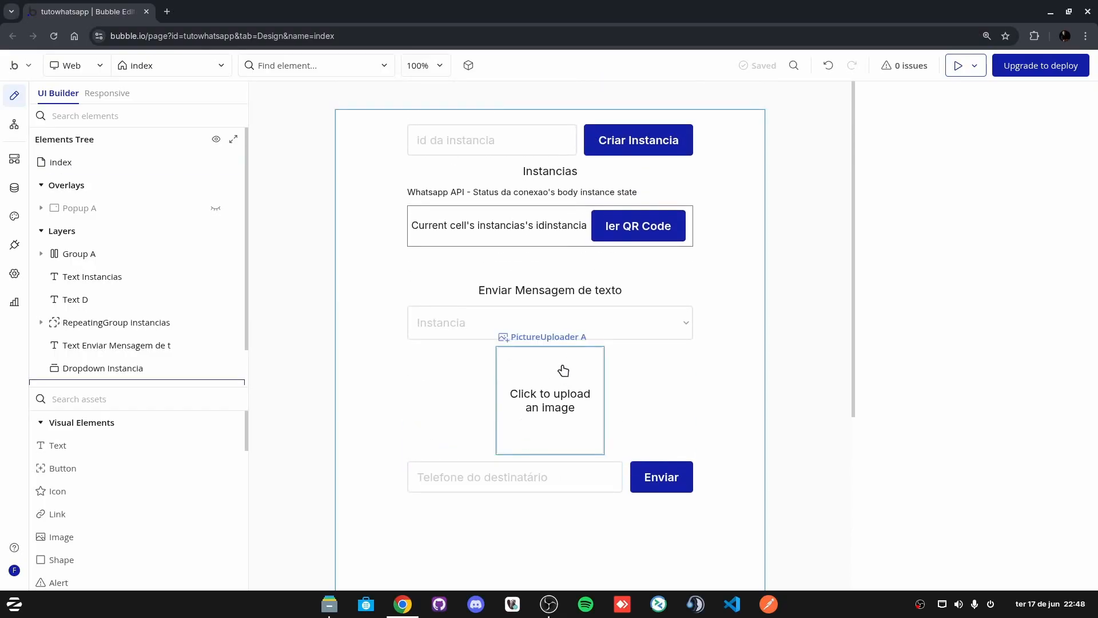
pyautogui.scroll(-3, 439, 397)
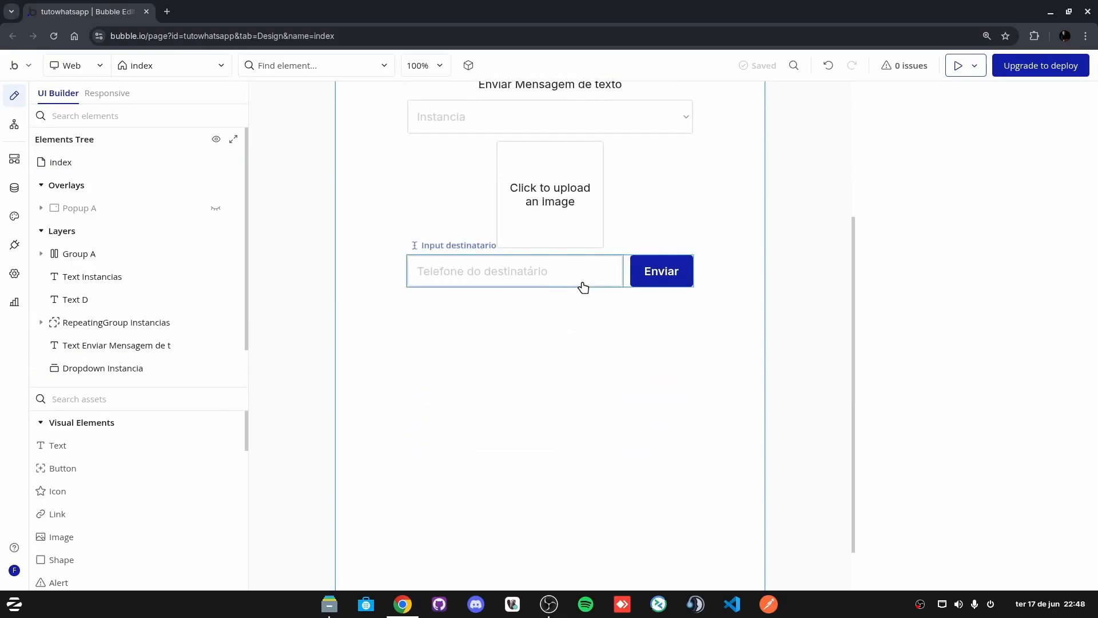
pyautogui.click(626, 277)
pyautogui.click(532, 383)
pyautogui.click(636, 291)
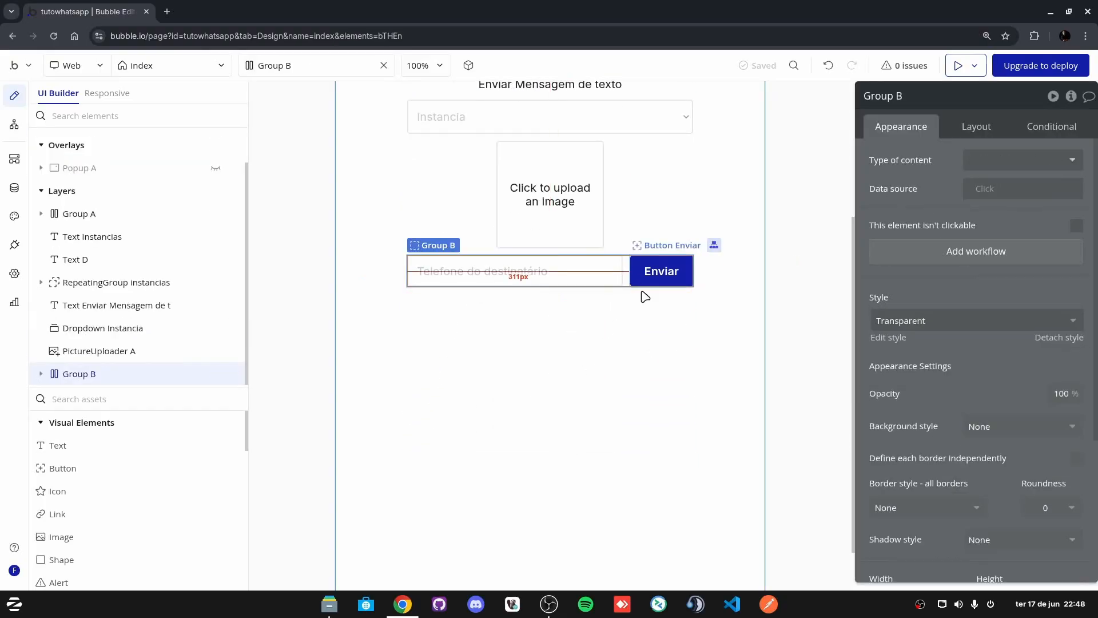
pyautogui.hotkey('ctrl', 'd')
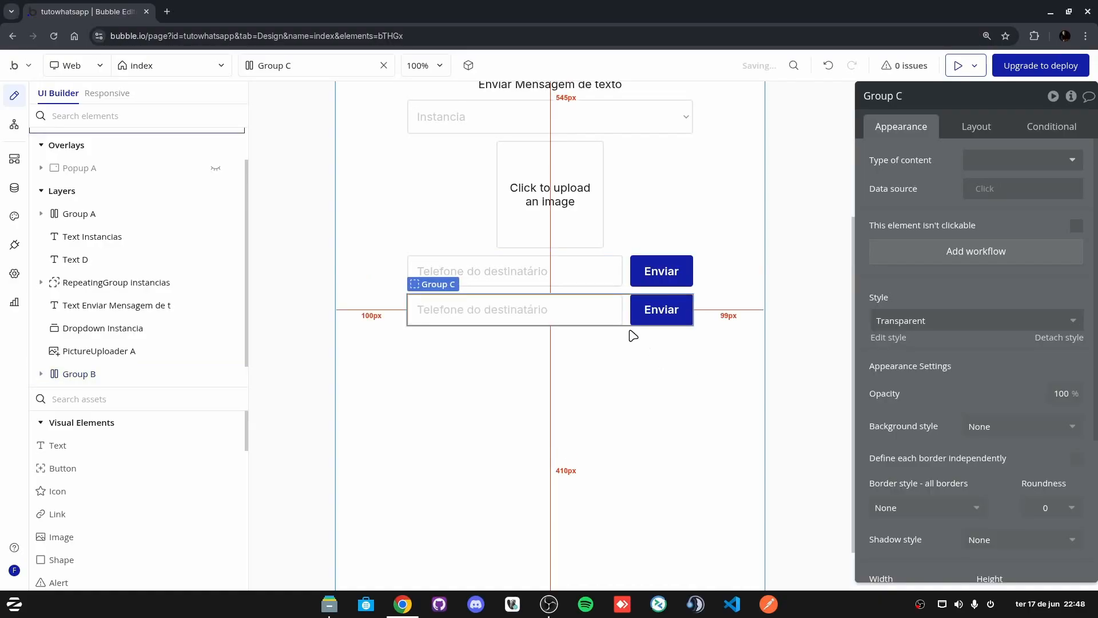
pyautogui.click(461, 310)
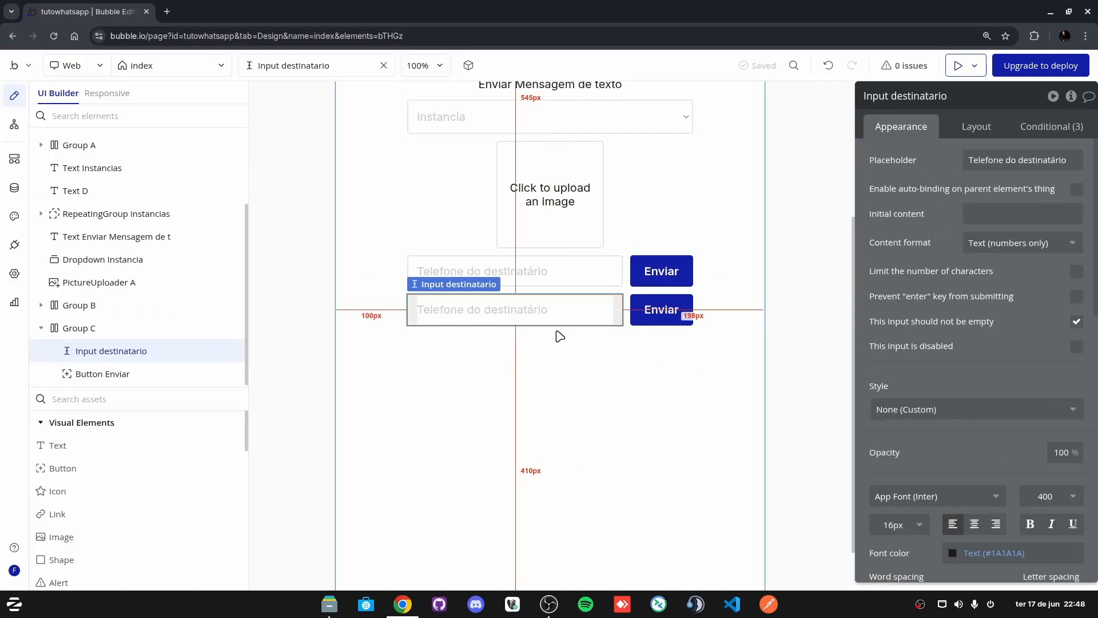
pyautogui.click(625, 309)
pyautogui.click(522, 311)
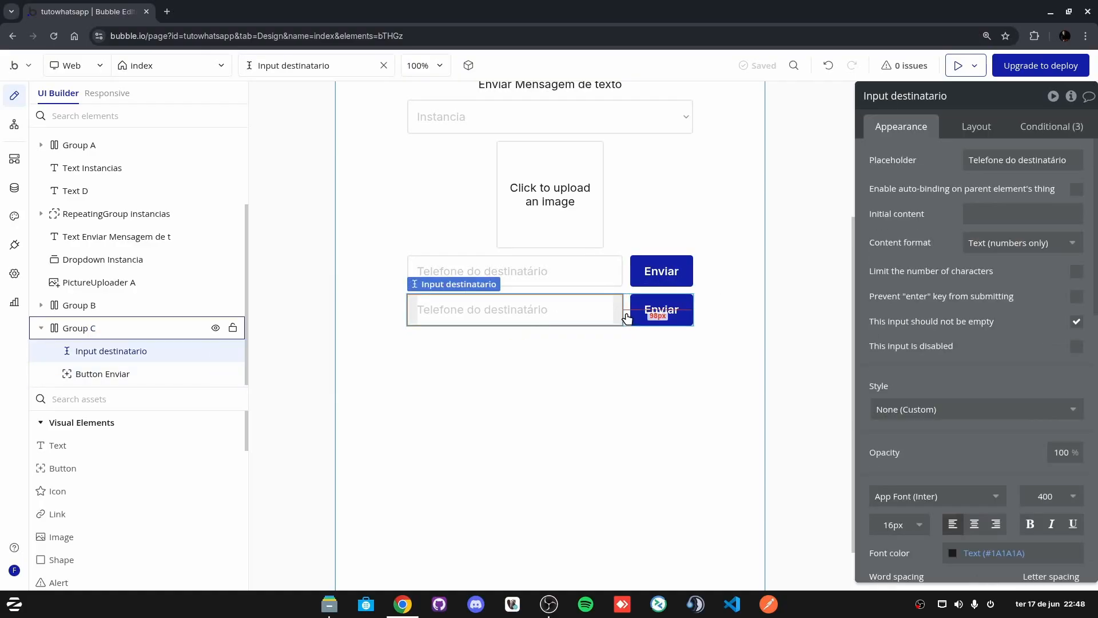
pyautogui.click(626, 309)
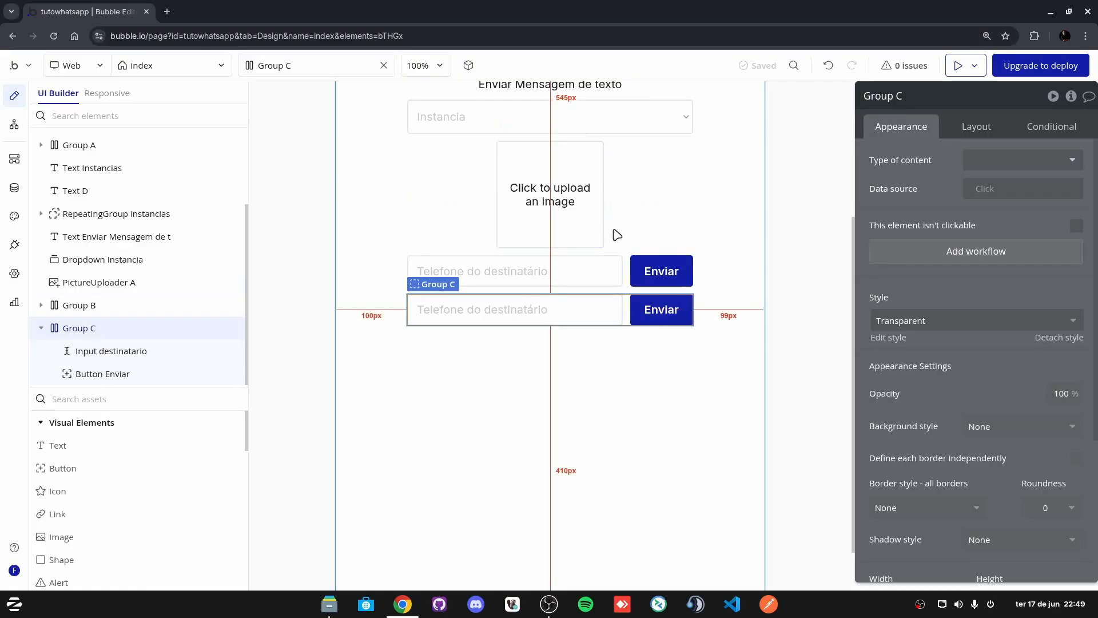
# Step: Move the duplicated row up above the send-message heading via Layout ordering
pyautogui.scroll(3, 515, 280)
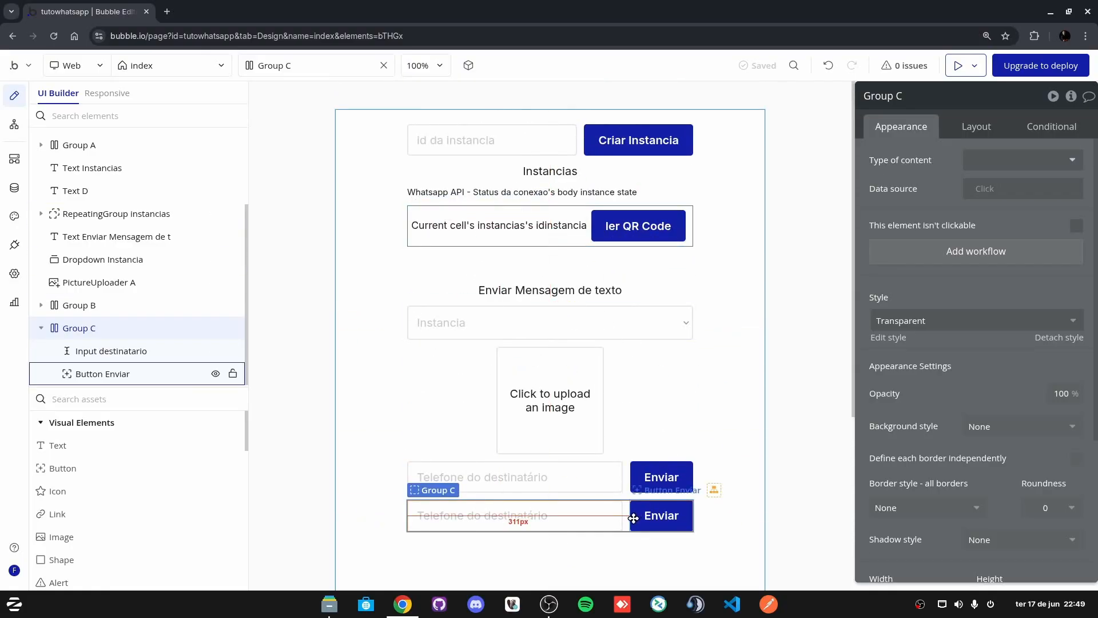
pyautogui.click(976, 127)
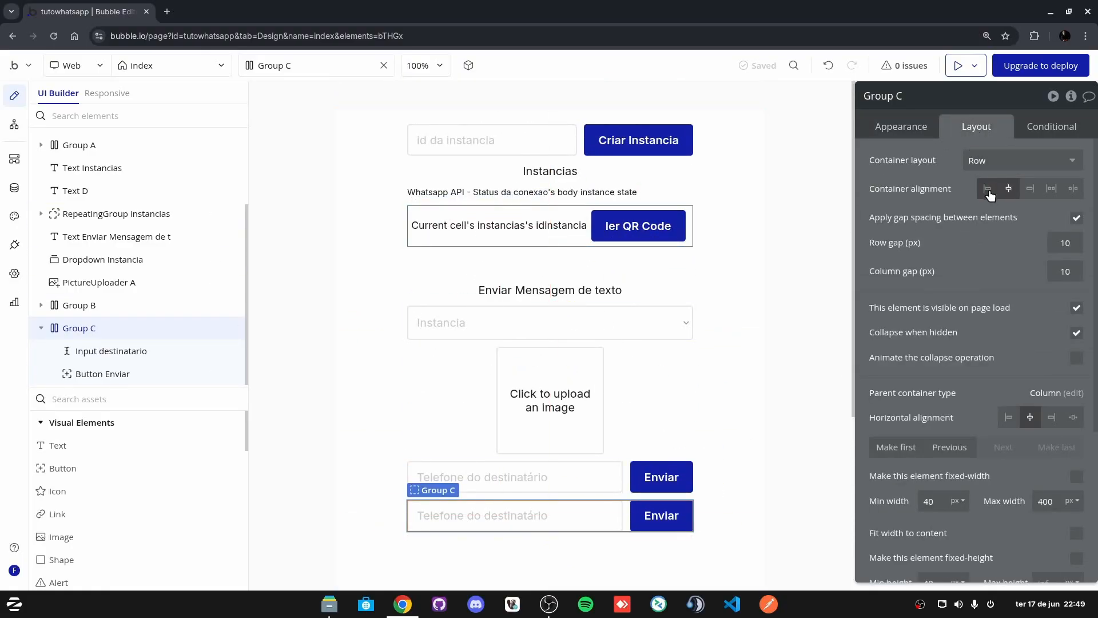
pyautogui.click(947, 448)
pyautogui.click(946, 447)
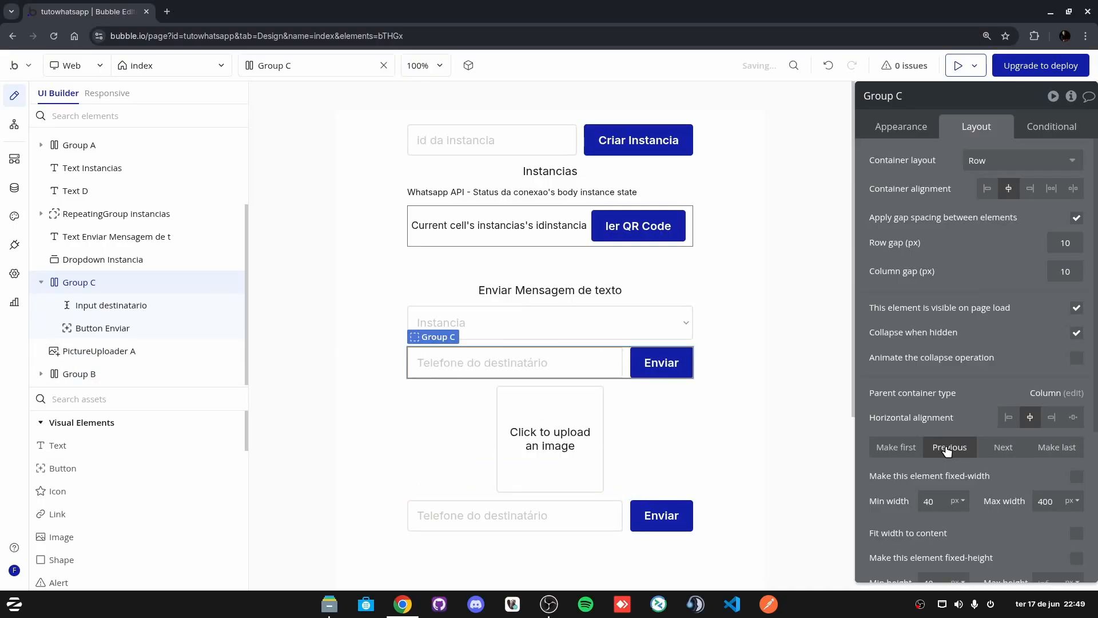
pyautogui.click(947, 448)
pyautogui.click(946, 448)
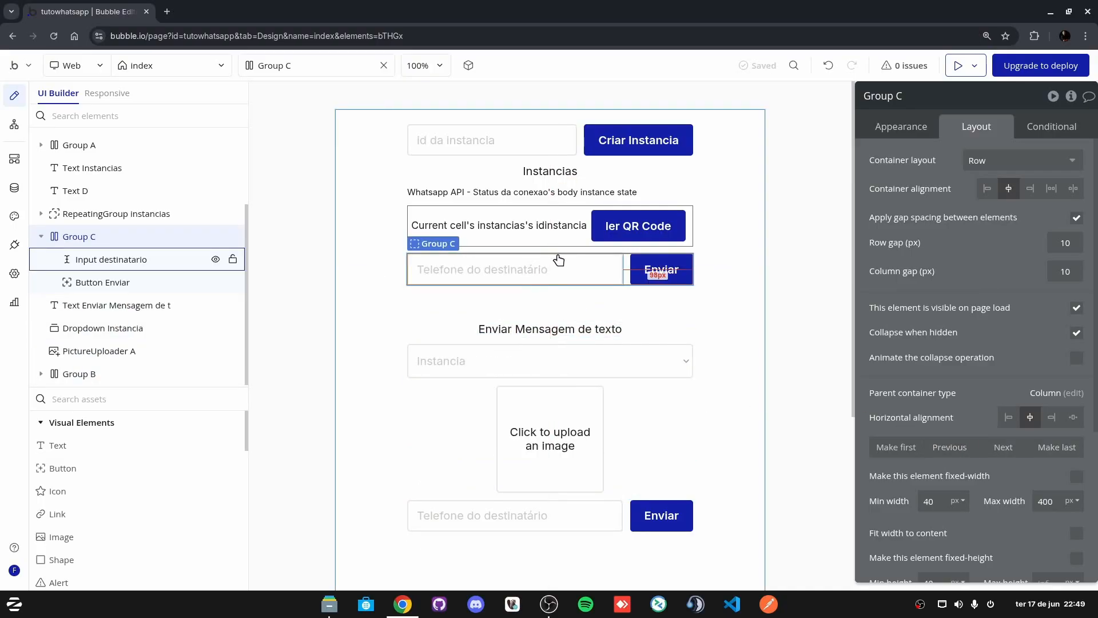
# Step: Delete the old heading, Instancia dropdown, image uploader, phone input and Enviar button
pyautogui.click(531, 330)
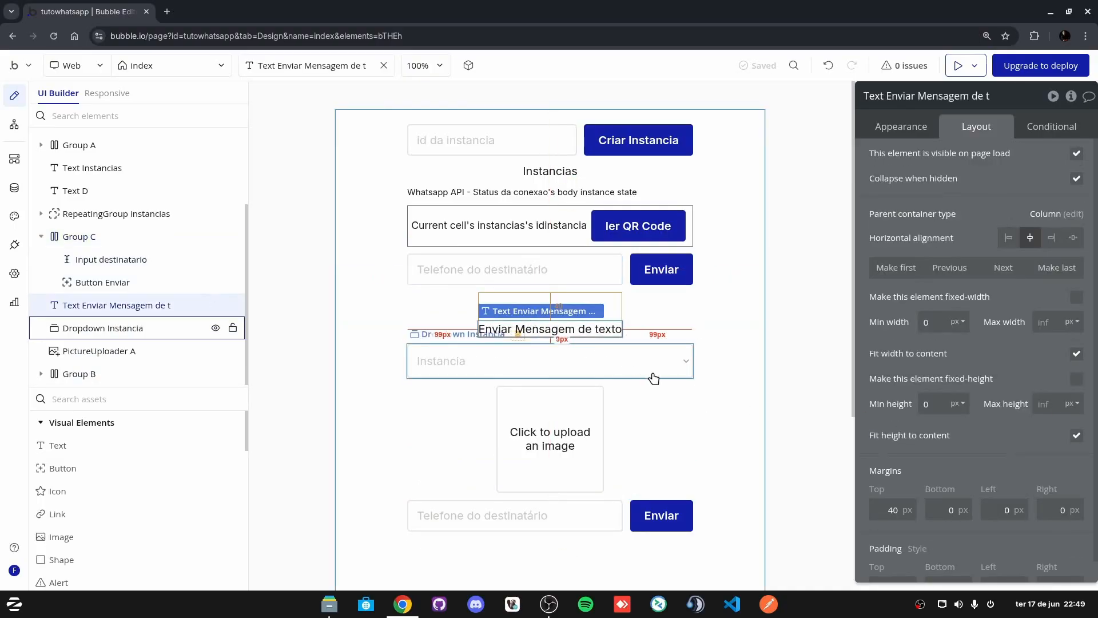
pyautogui.keyDown('shift'); pyautogui.click(577, 369); pyautogui.keyUp('shift')
pyautogui.keyDown('shift'); pyautogui.click(566, 486); pyautogui.keyUp('shift')
pyautogui.keyDown('shift'); pyautogui.click(568, 521); pyautogui.keyUp('shift')
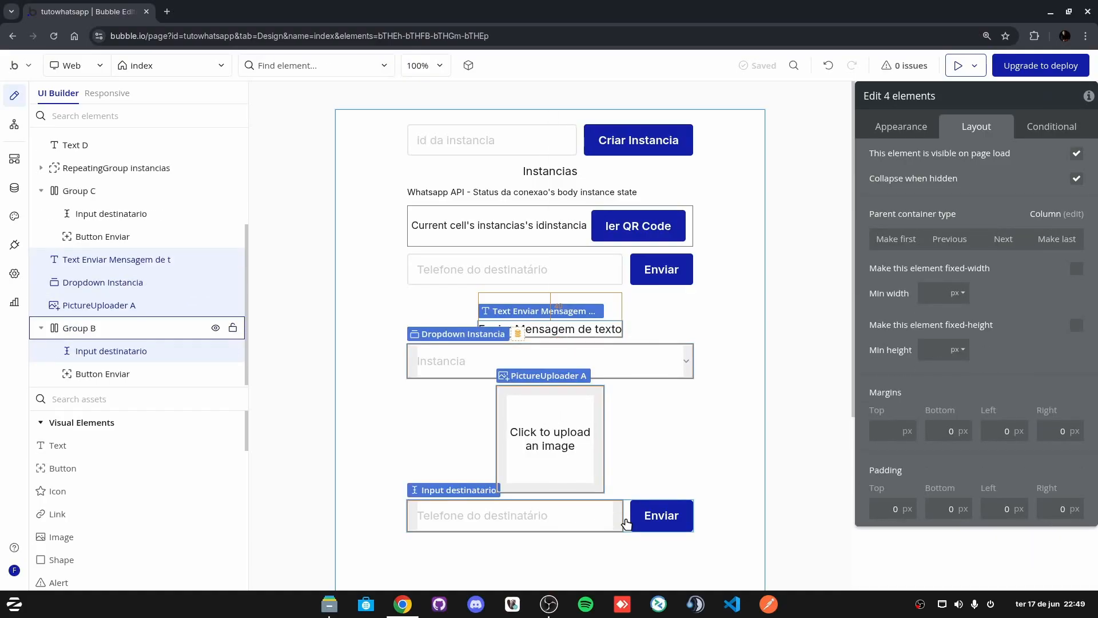
pyautogui.keyDown('shift'); pyautogui.click(660, 514); pyautogui.keyUp('shift')
pyautogui.press('Delete')
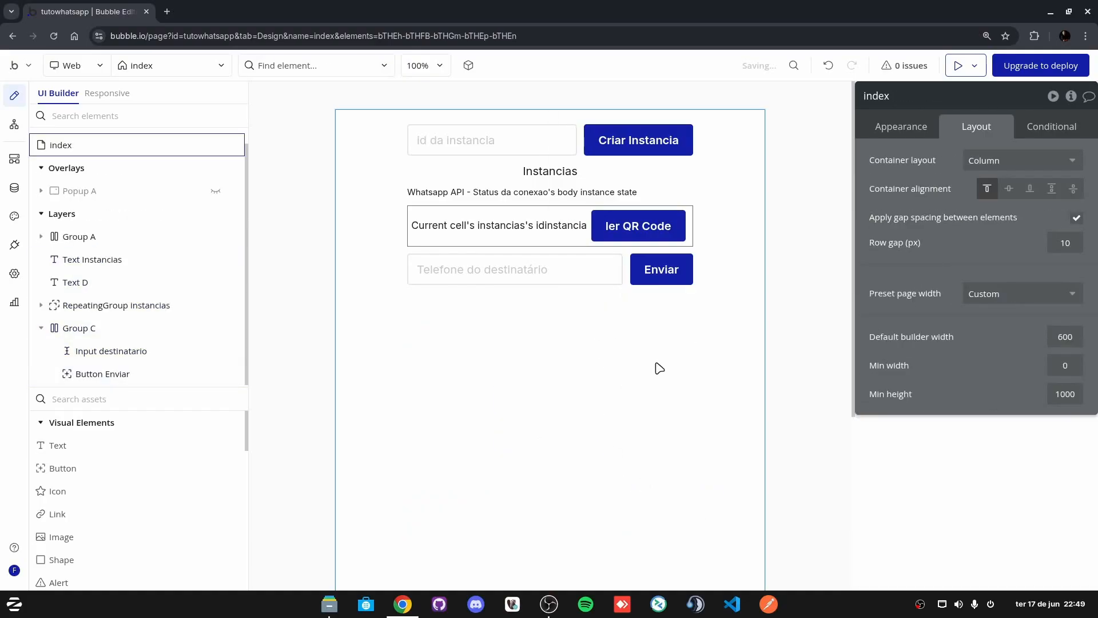
# Step: Change the copied row's Enviar button label to Salvar
pyautogui.click(492, 264)
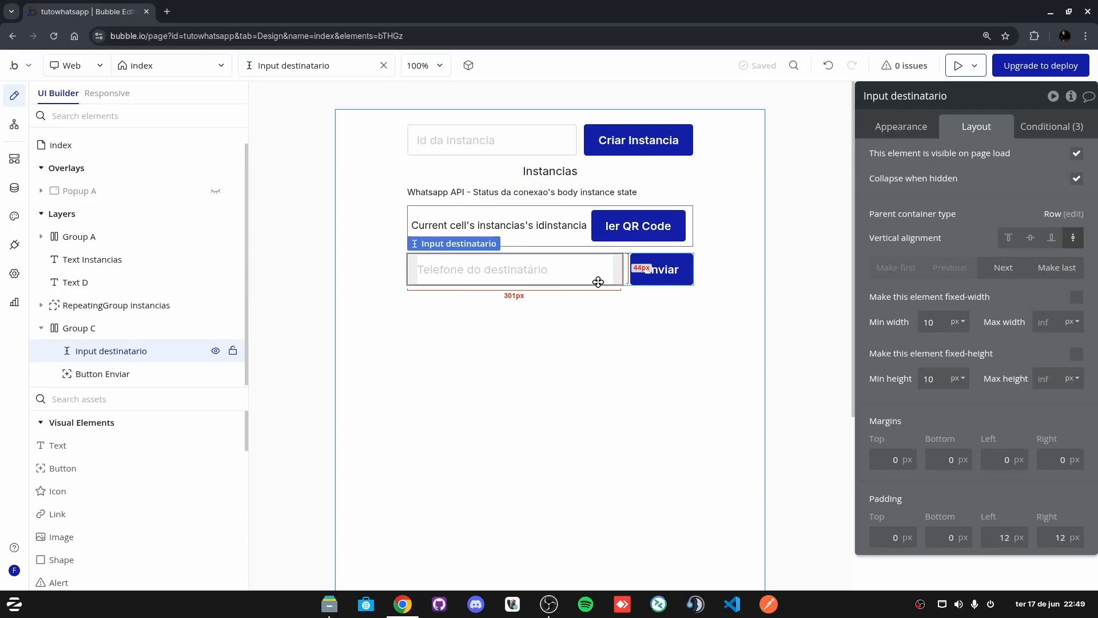
pyautogui.click(662, 269)
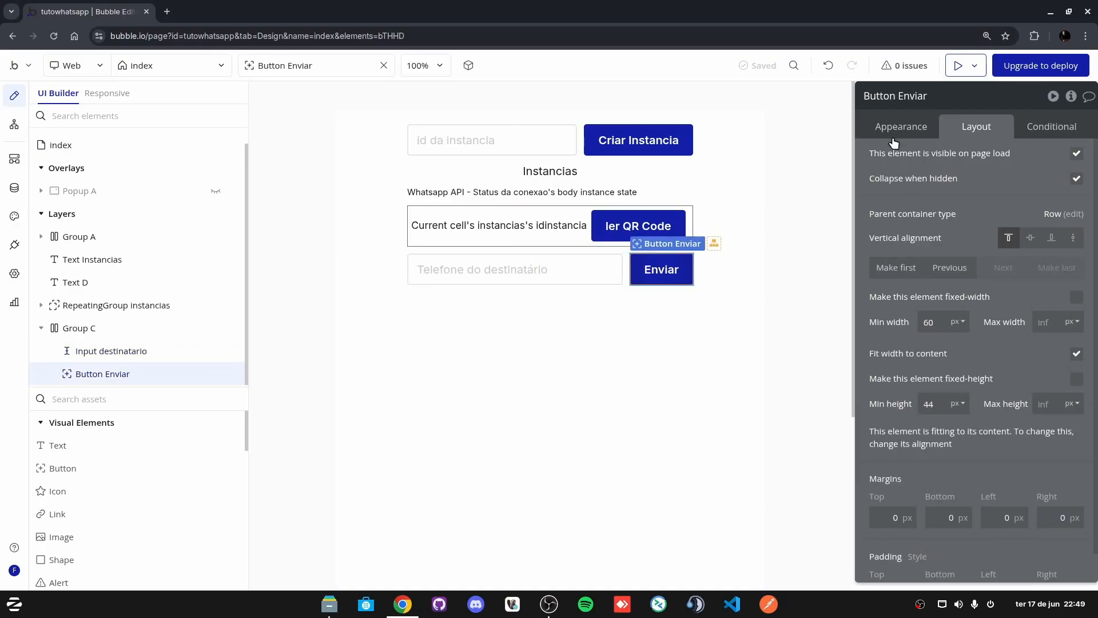
pyautogui.click(900, 126)
pyautogui.doubleClick(1000, 188)
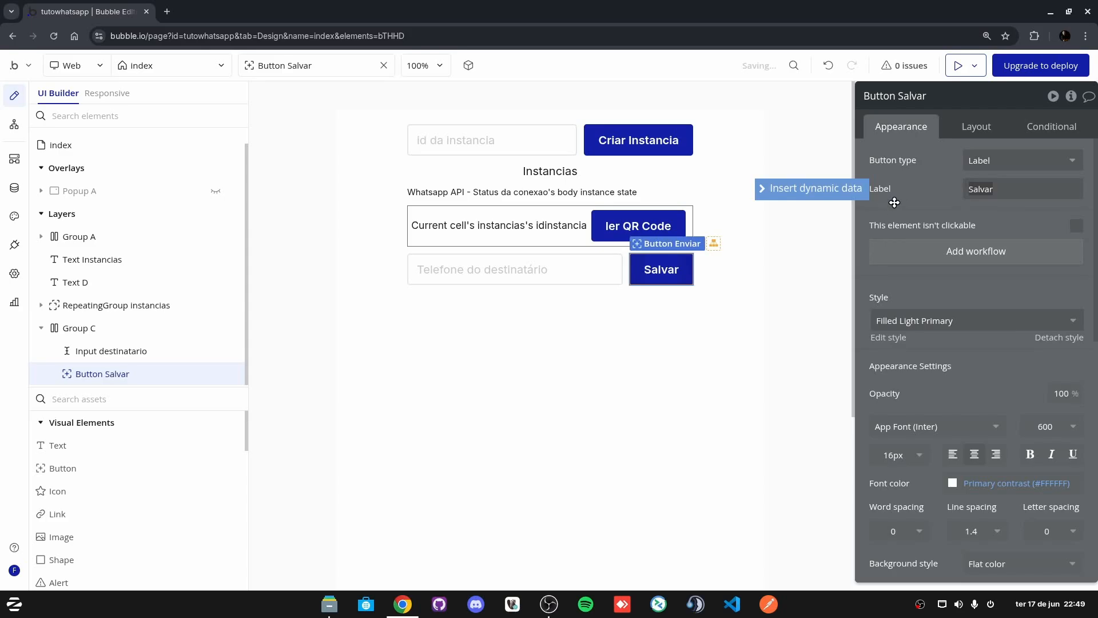
pyautogui.click(572, 271)
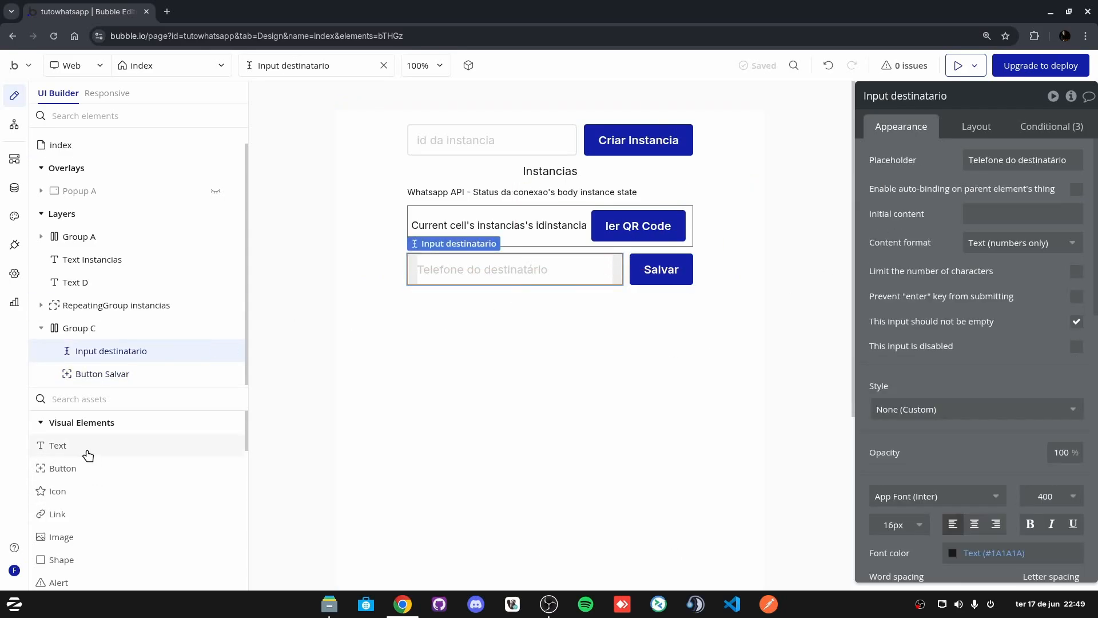
# Step: Add a checkbox to the row, vertically centered, fit to content width, placed first
pyautogui.click(92, 399)
pyautogui.write('che')
pyautogui.moveTo(73, 447); pyautogui.dragTo(542, 271)
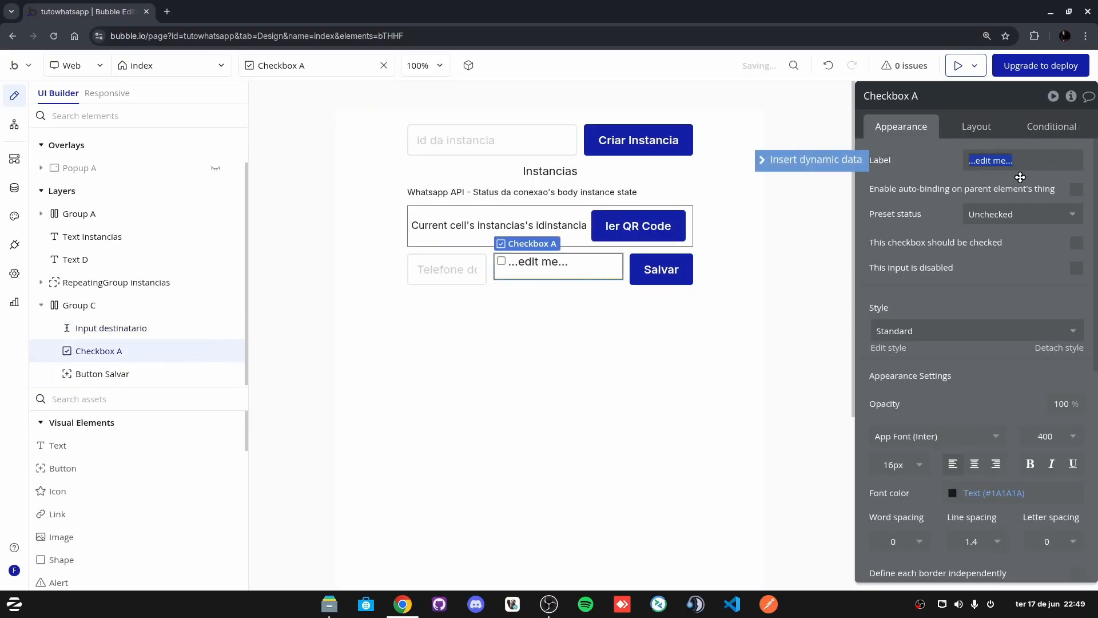
pyautogui.click(975, 127)
pyautogui.click(1030, 238)
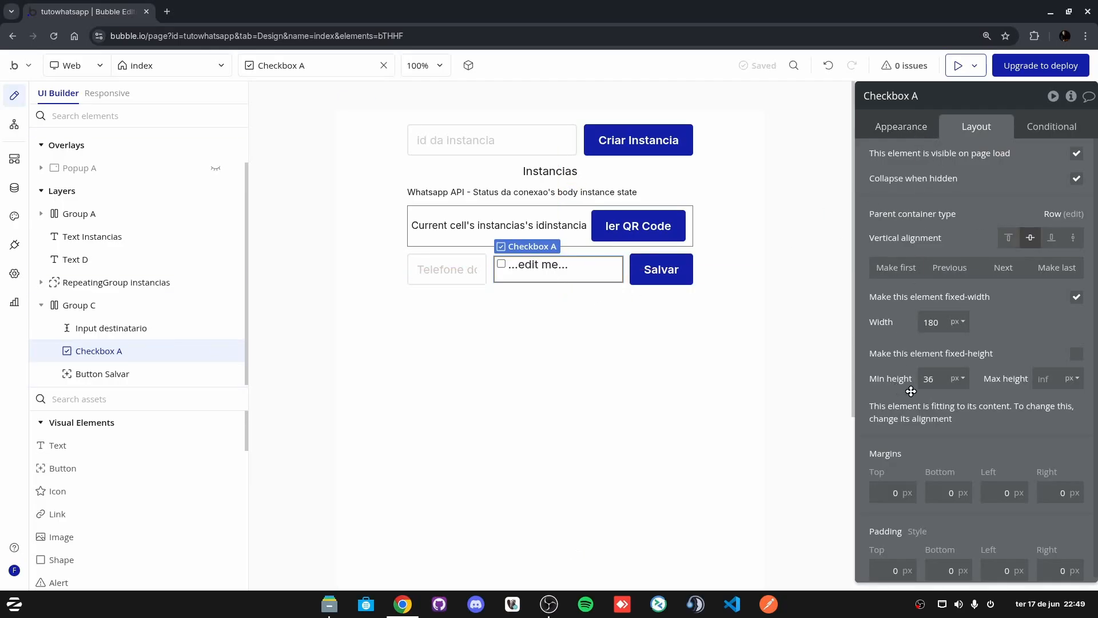
pyautogui.click(934, 320)
pyautogui.click(1076, 296)
pyautogui.click(1076, 354)
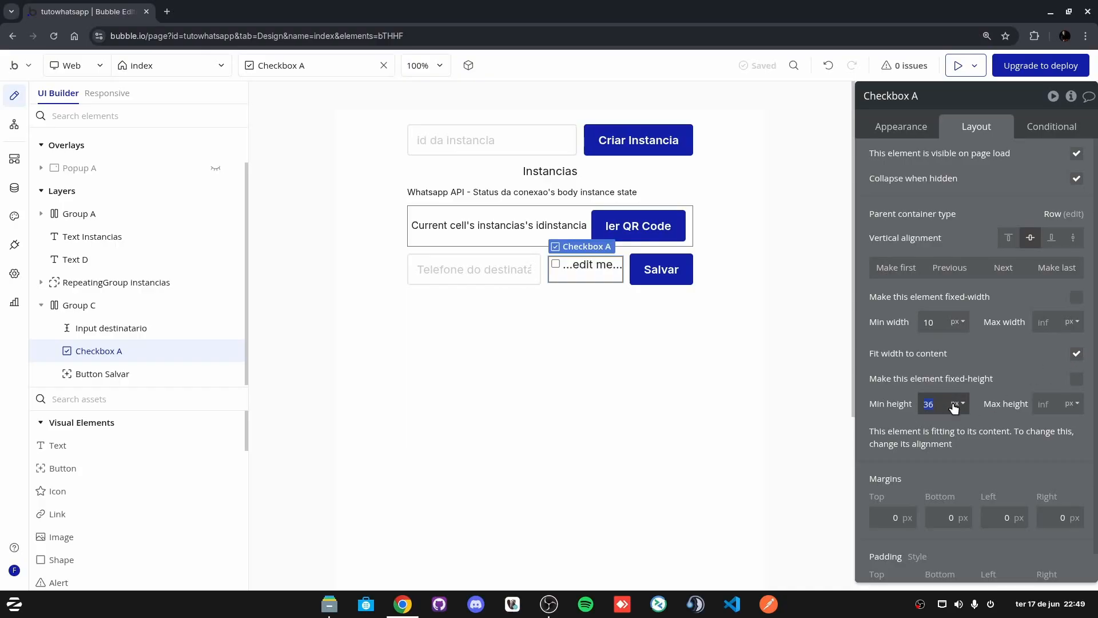
pyautogui.click(895, 267)
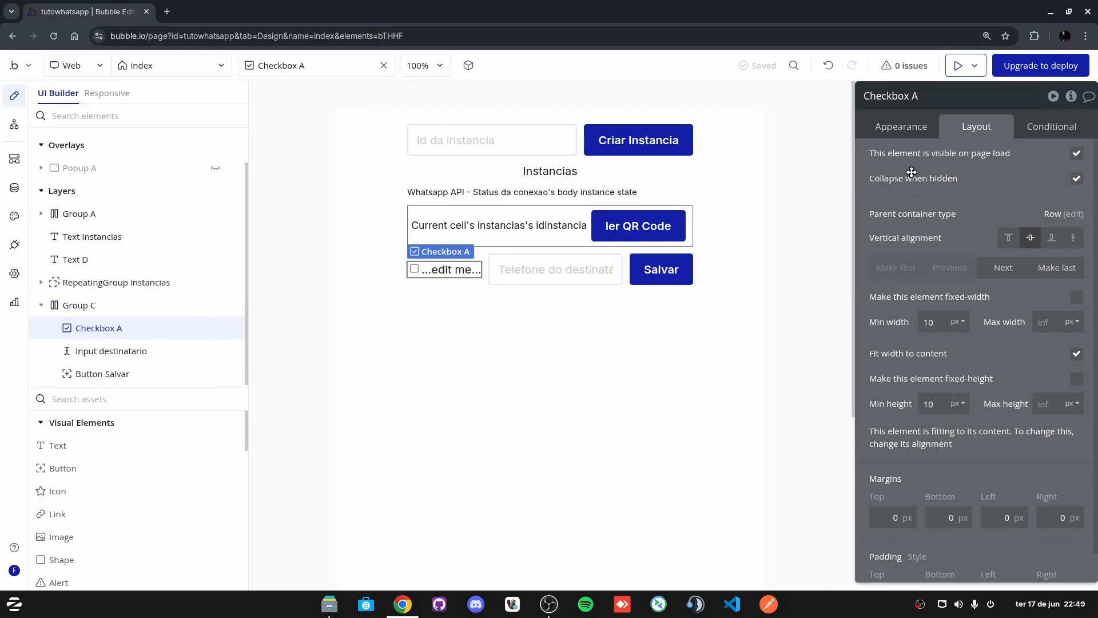
# Step: Label the new checkbox Ativo
pyautogui.click(901, 127)
pyautogui.click(1021, 166)
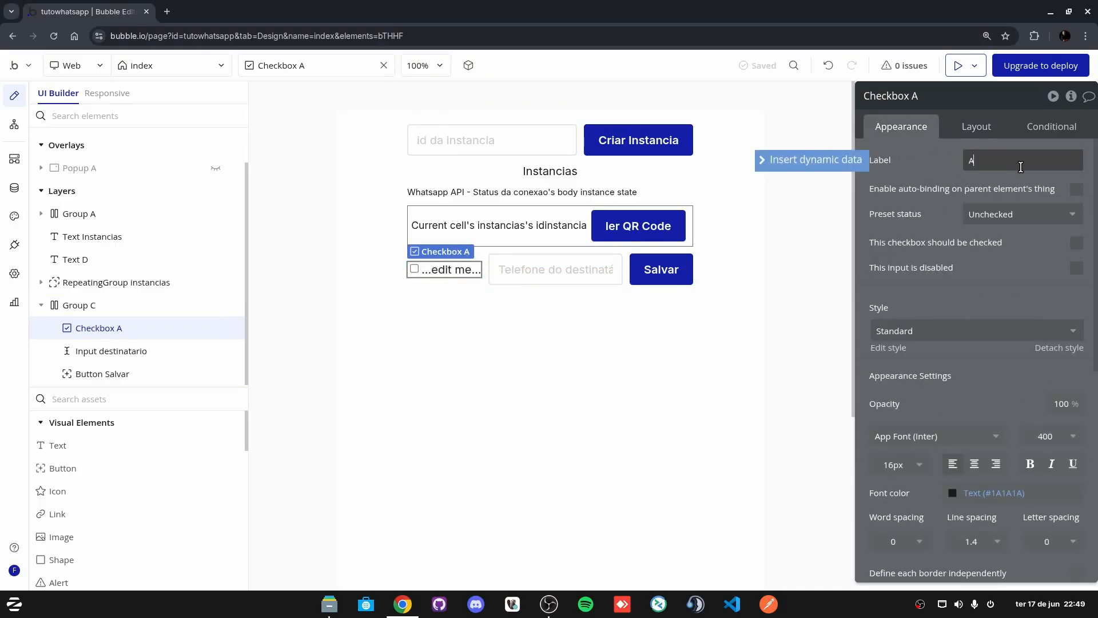
pyautogui.write('Ativo')
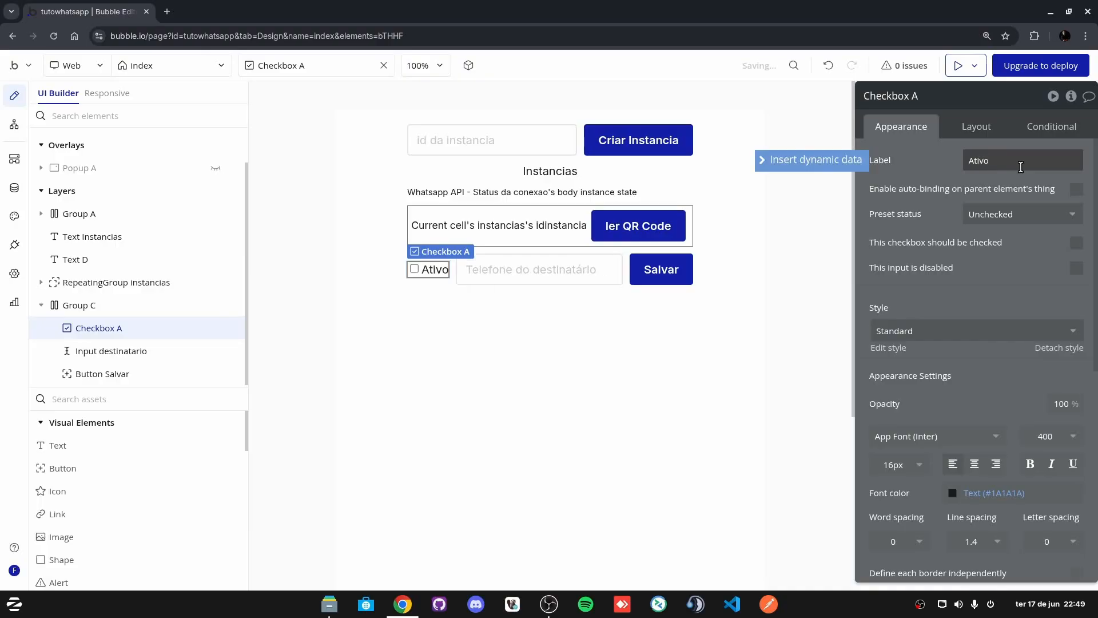
pyautogui.click(630, 409)
# Step: Set the row's input placeholder to Webhook
pyautogui.click(486, 270)
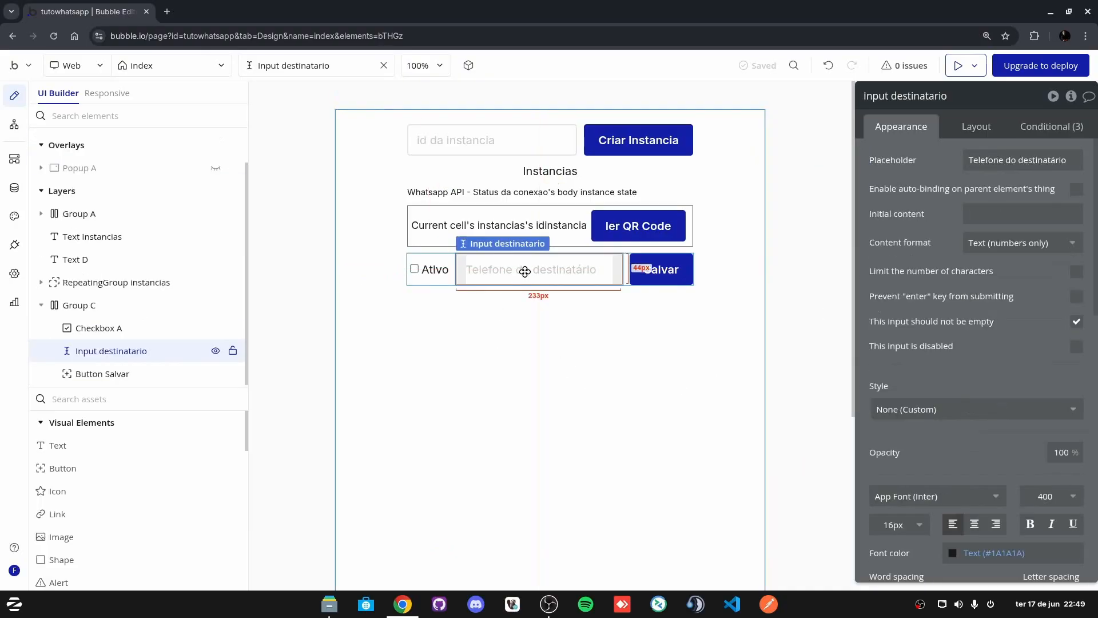
pyautogui.click(999, 164)
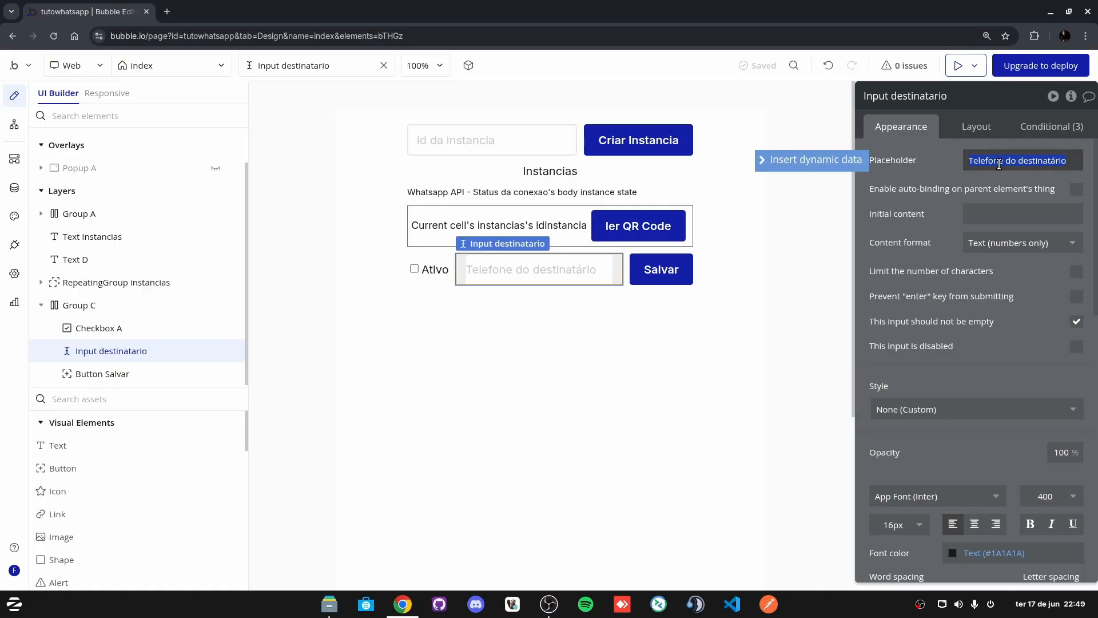
pyautogui.write('Whe')
pyautogui.write('hook')
pyautogui.click(434, 369)
pyautogui.click(489, 272)
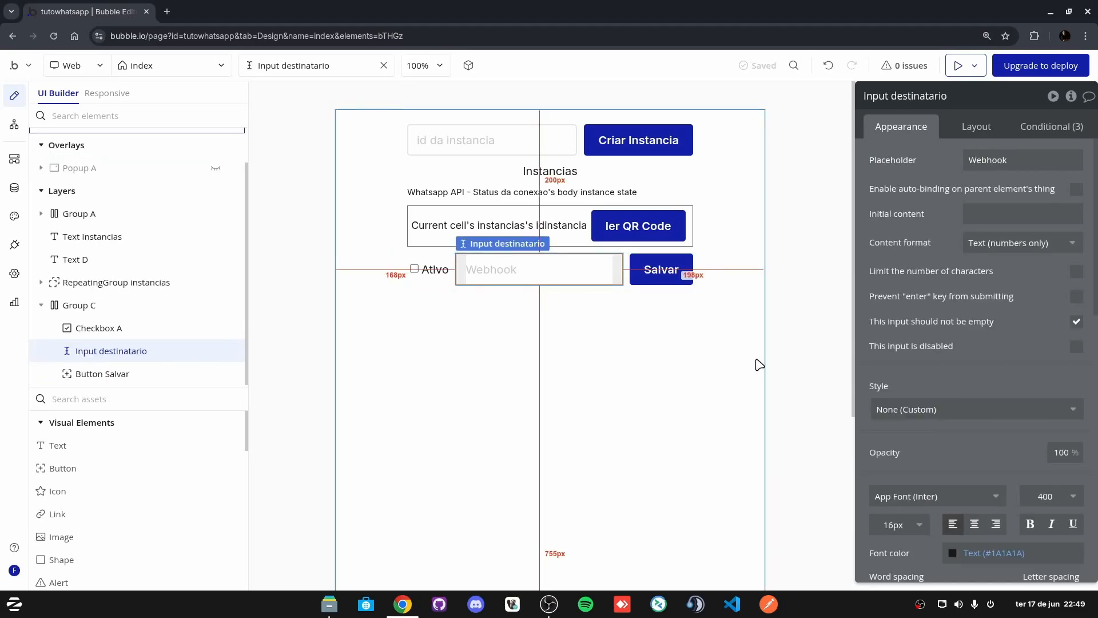
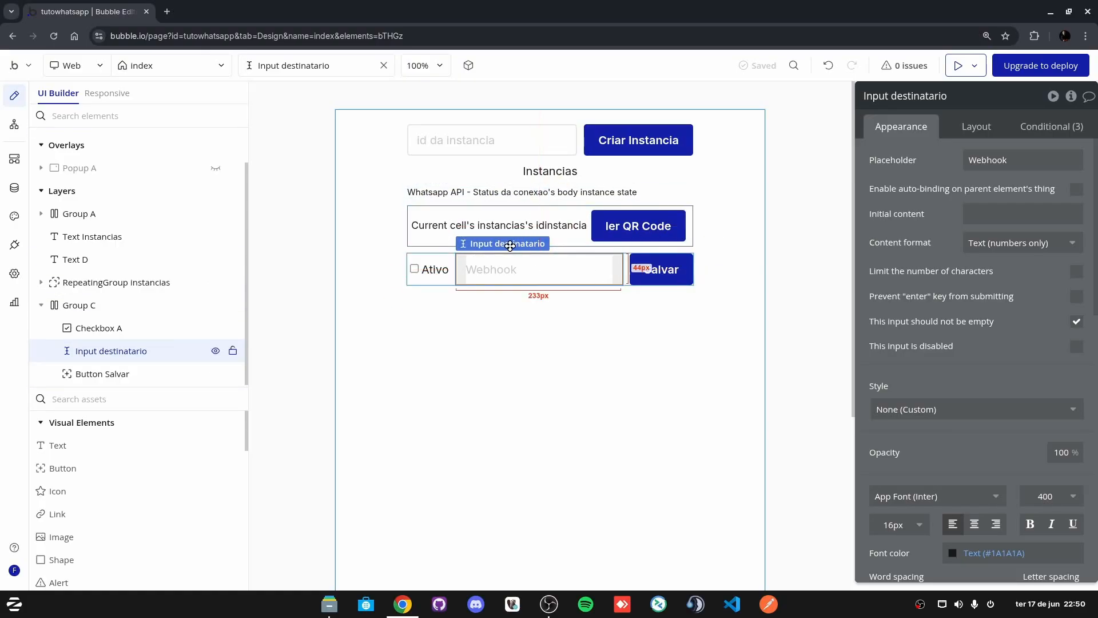
# Step: Set the group's data source to the external Whatsapp API - Buscar webhook call
pyautogui.click(625, 271)
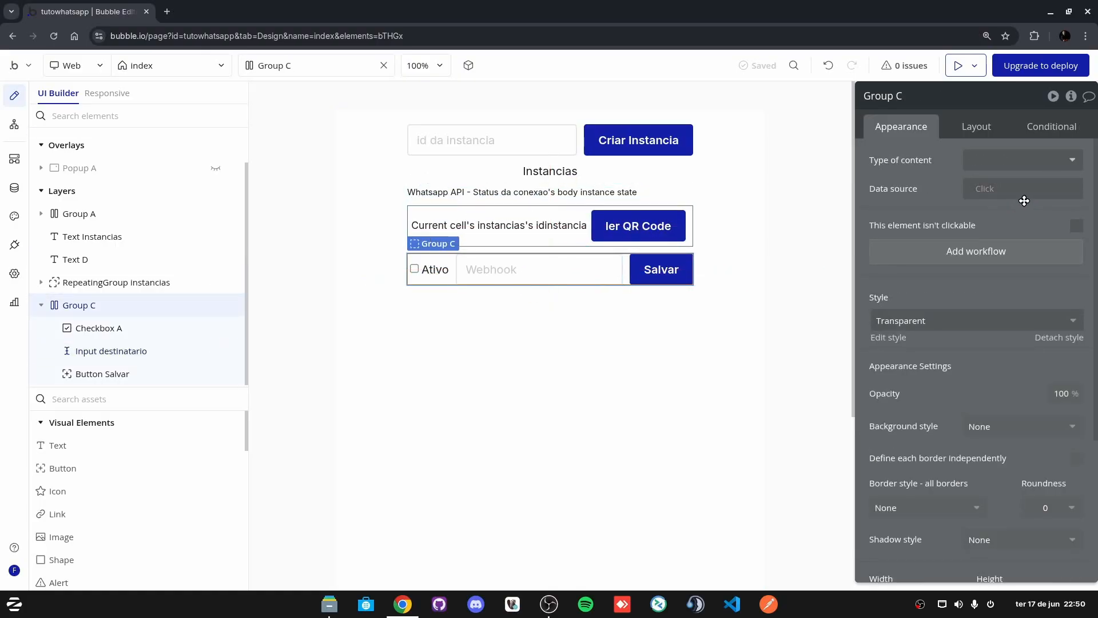
pyautogui.click(995, 189)
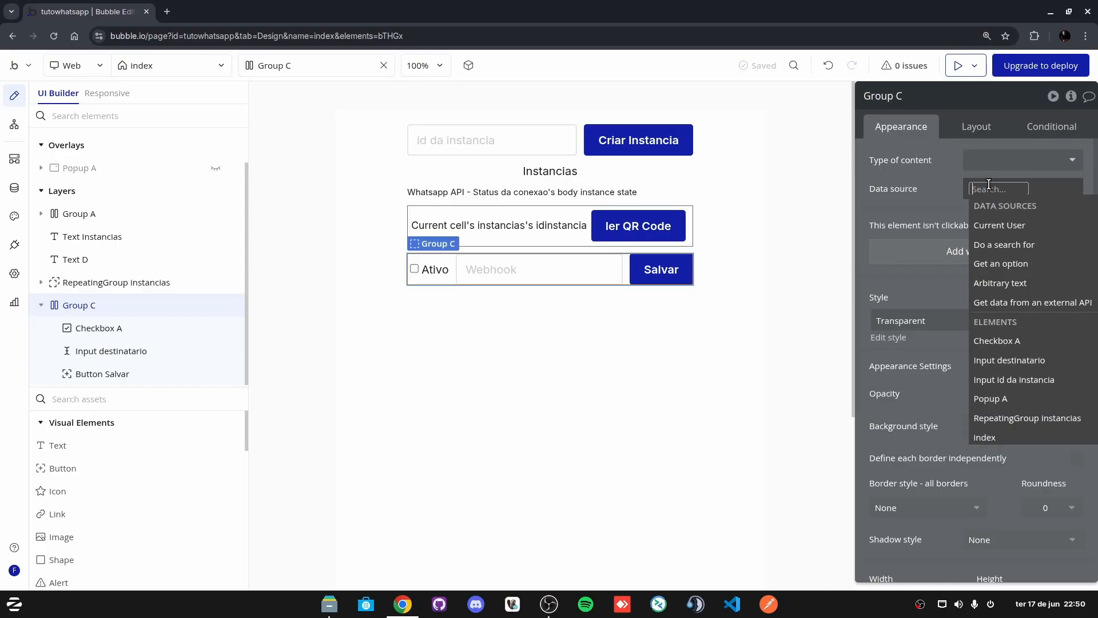
pyautogui.click(1031, 303)
pyautogui.click(753, 130)
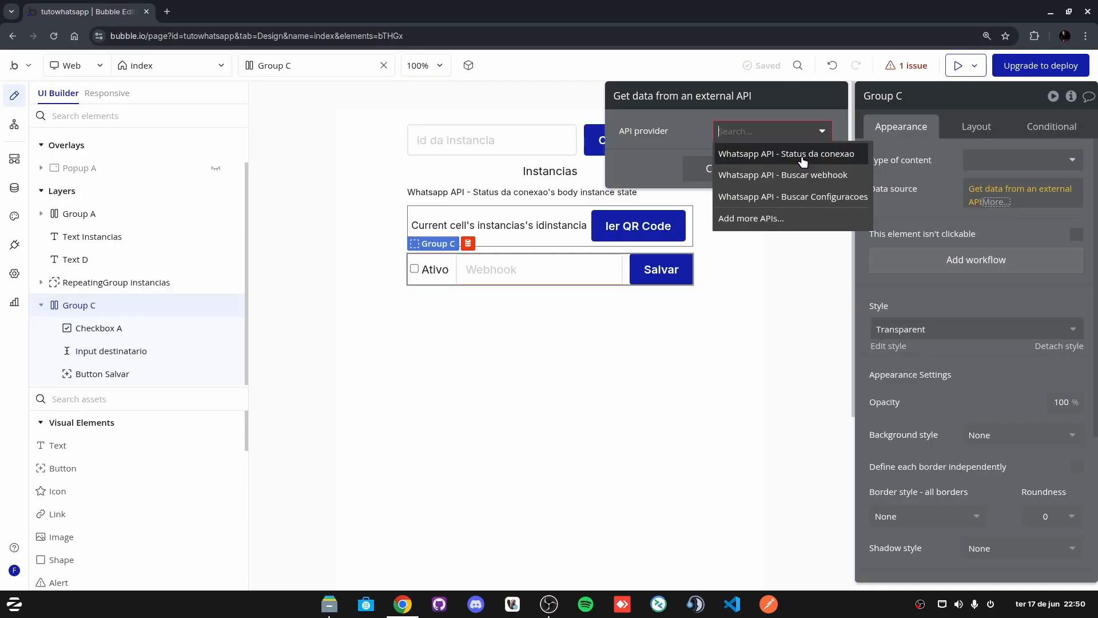
pyautogui.click(812, 175)
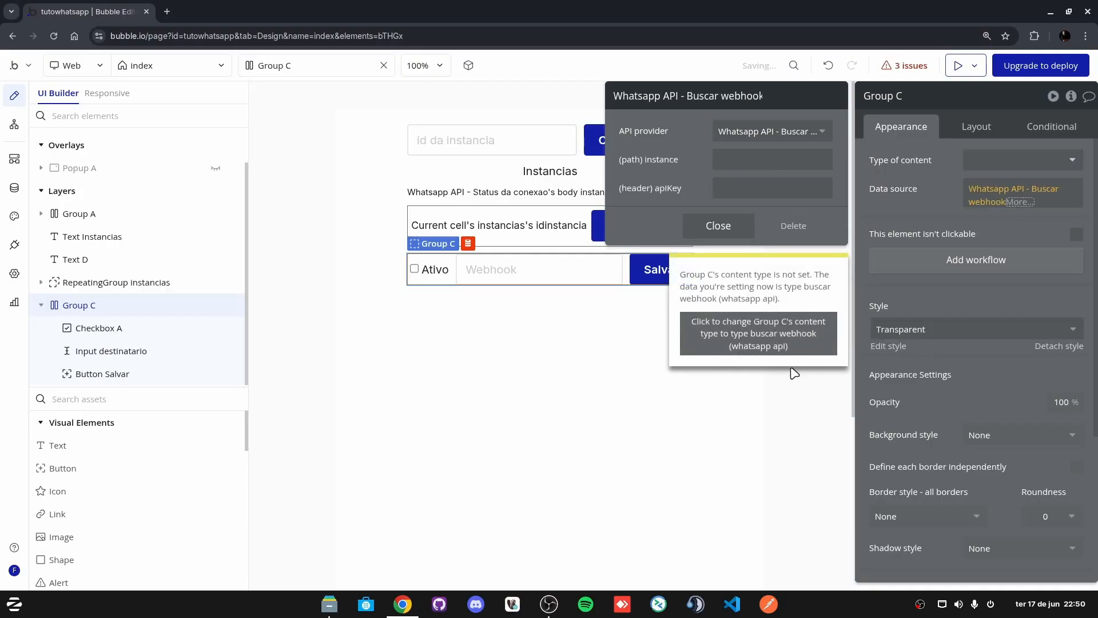
pyautogui.click(764, 345)
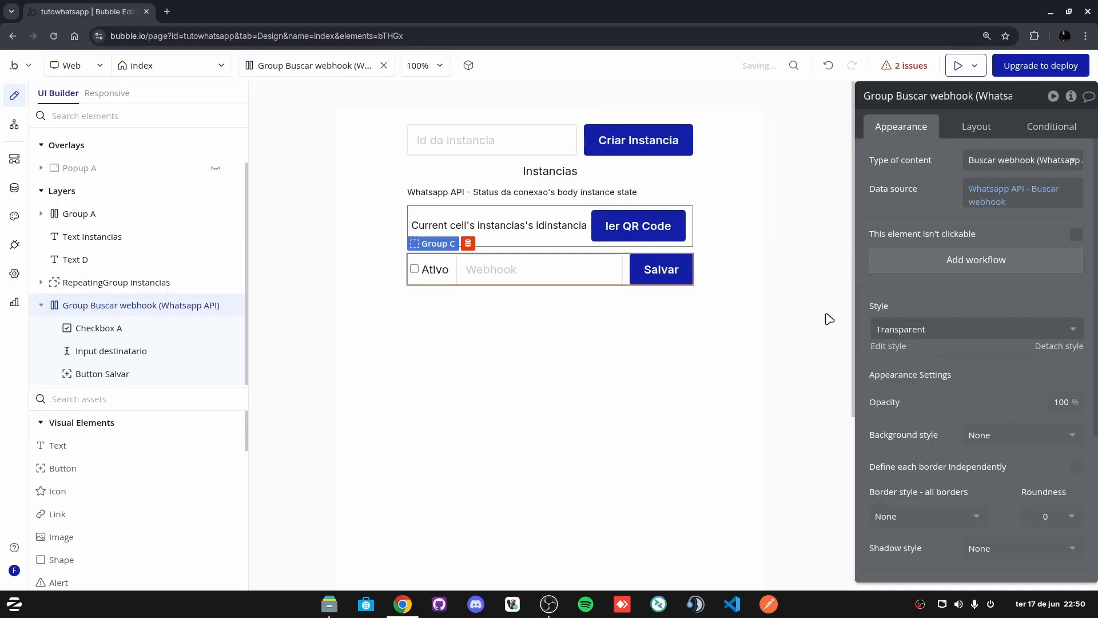
pyautogui.click(1007, 194)
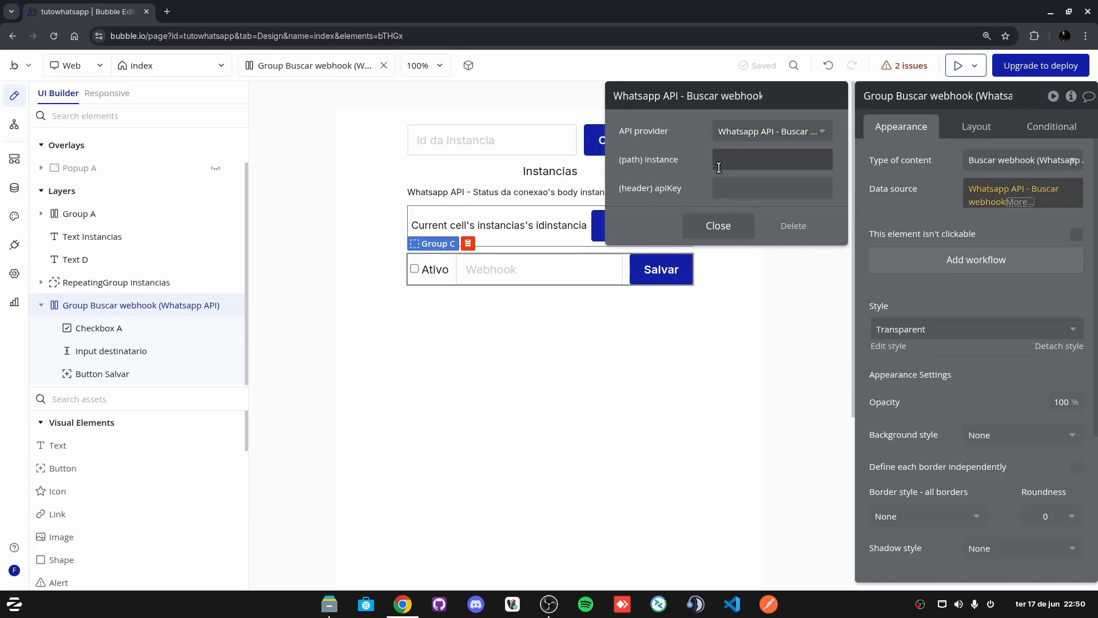
# Step: Set the instance parameter to index's instancia selecionada's idinstancia, then copy that expression
pyautogui.click(719, 167)
pyautogui.click(846, 161)
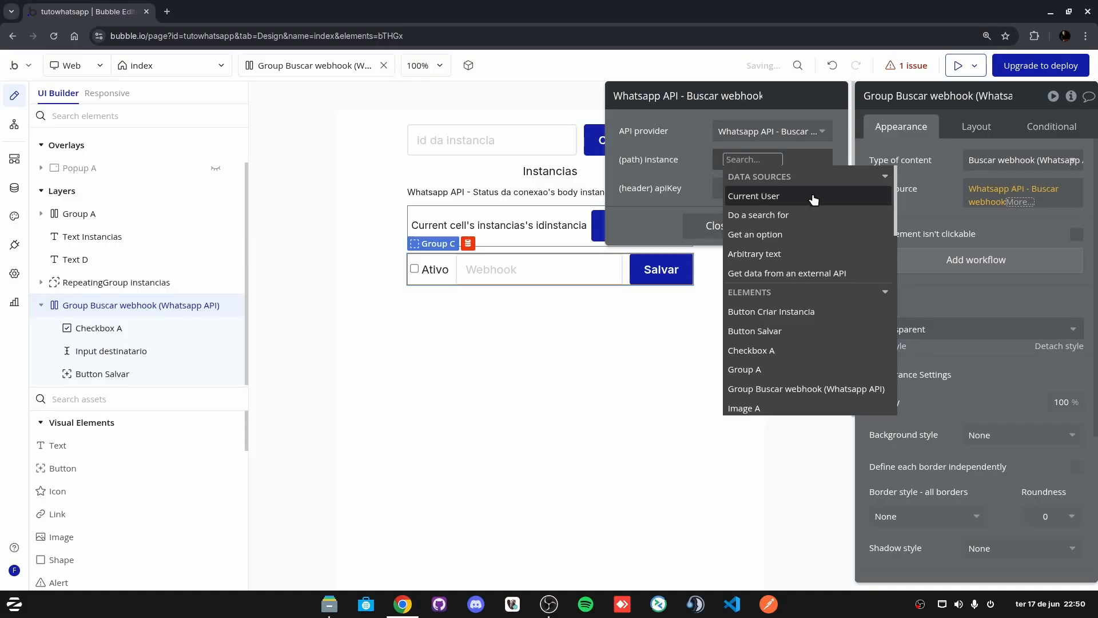
pyautogui.scroll(-5, 816, 324)
pyautogui.click(749, 274)
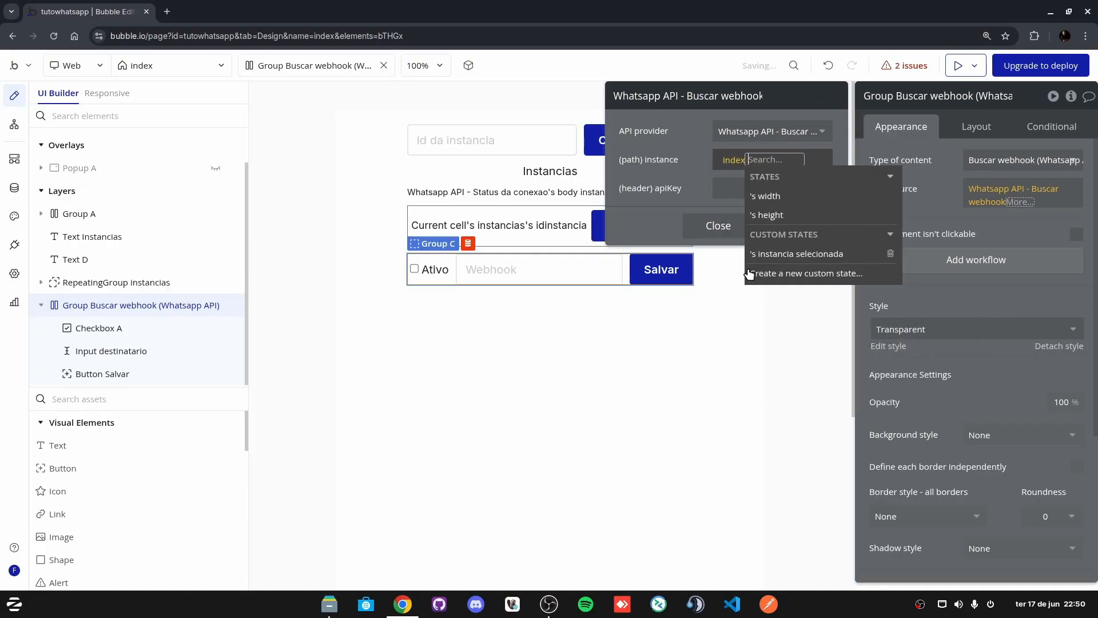
pyautogui.click(789, 256)
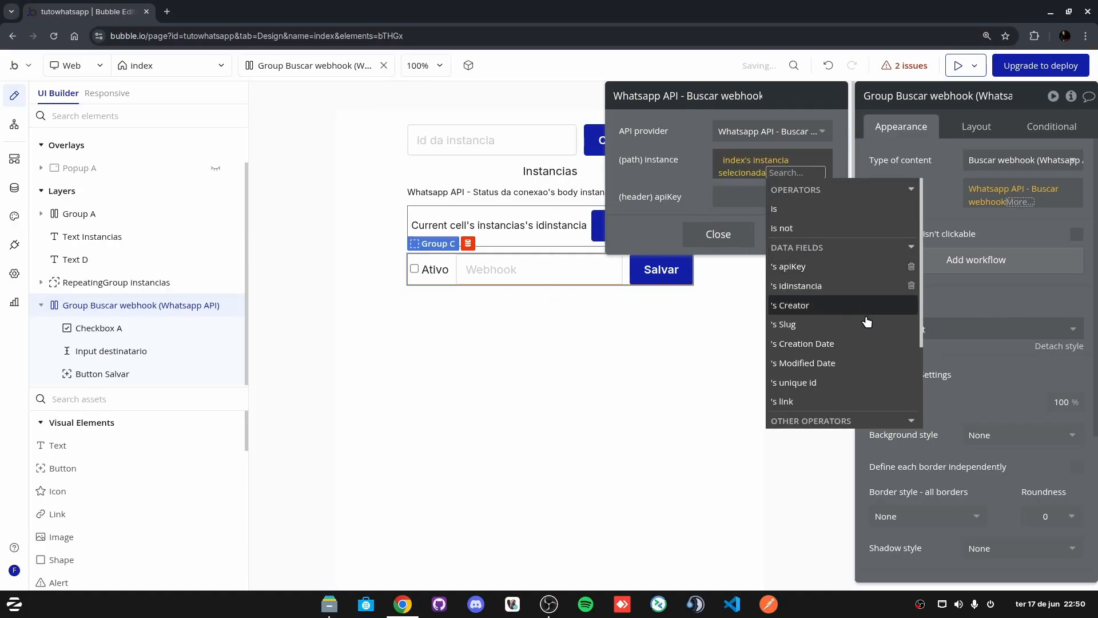
pyautogui.click(800, 285)
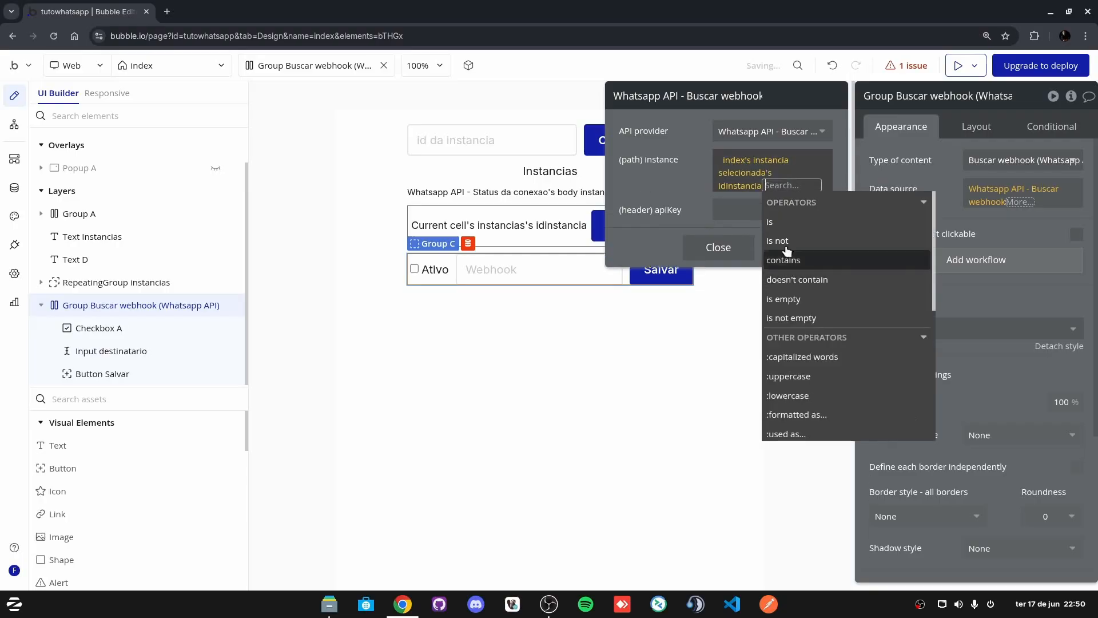
pyautogui.click(729, 176)
pyautogui.rightClick(729, 163)
pyautogui.click(812, 121)
# Step: Paste the expression into apiKey and change its last field to 's apiKey
pyautogui.click(748, 210)
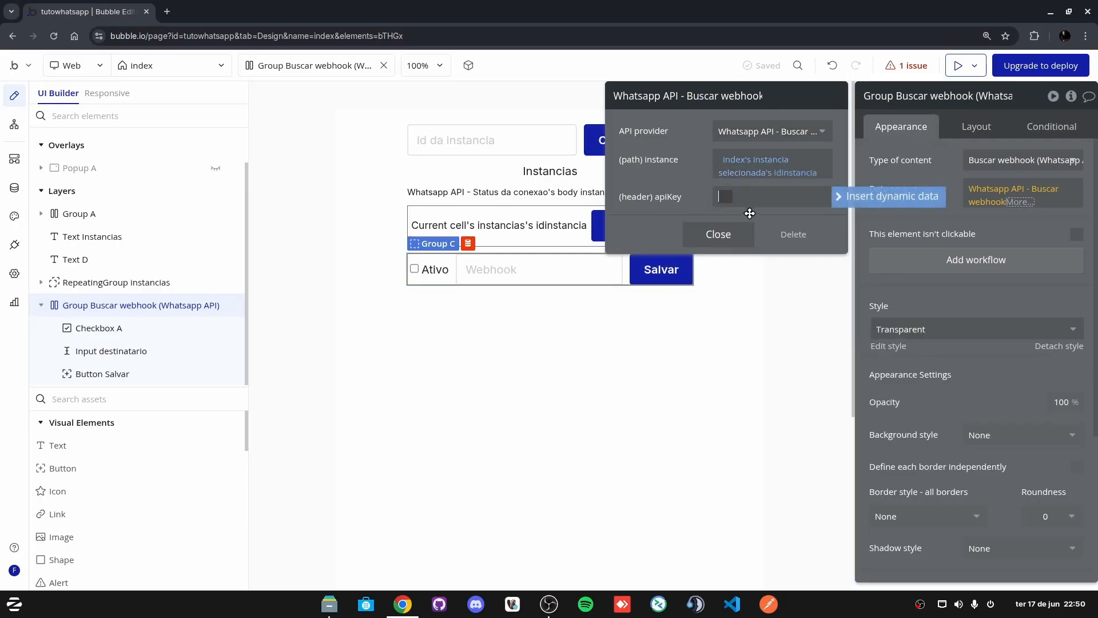
pyautogui.click(863, 203)
pyautogui.rightClick(752, 194)
pyautogui.click(857, 174)
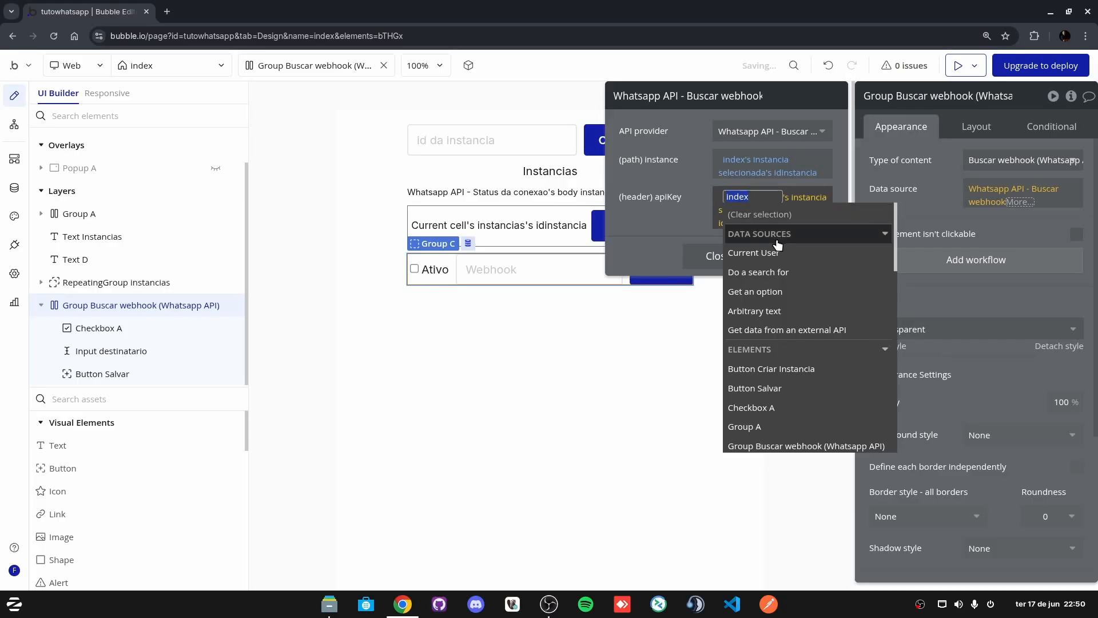
pyautogui.click(751, 223)
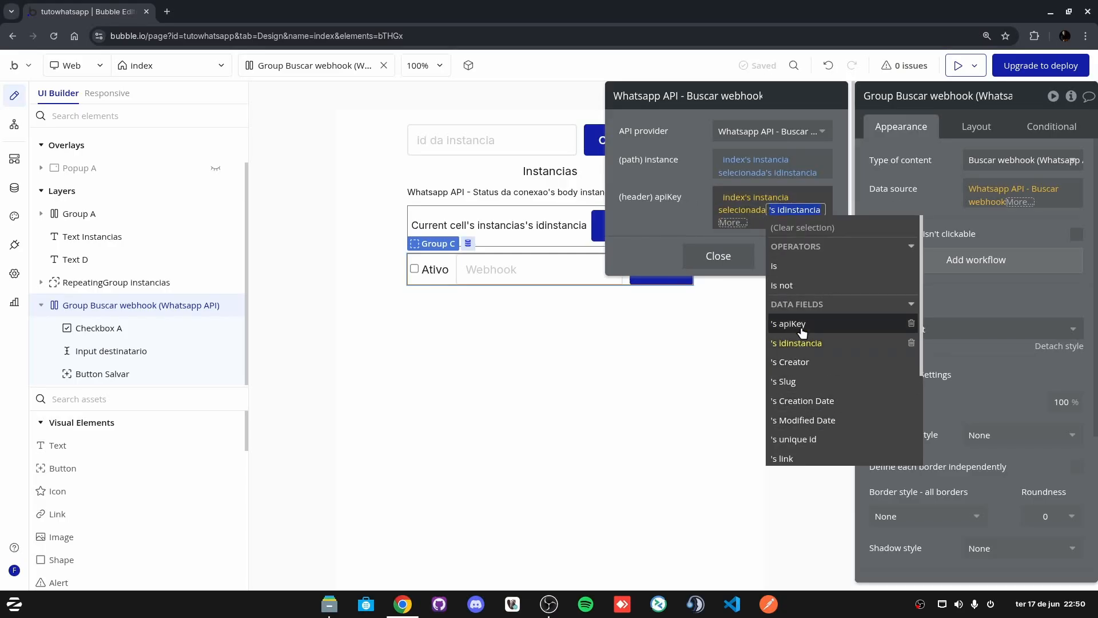
pyautogui.click(785, 319)
pyautogui.click(682, 204)
pyautogui.click(719, 242)
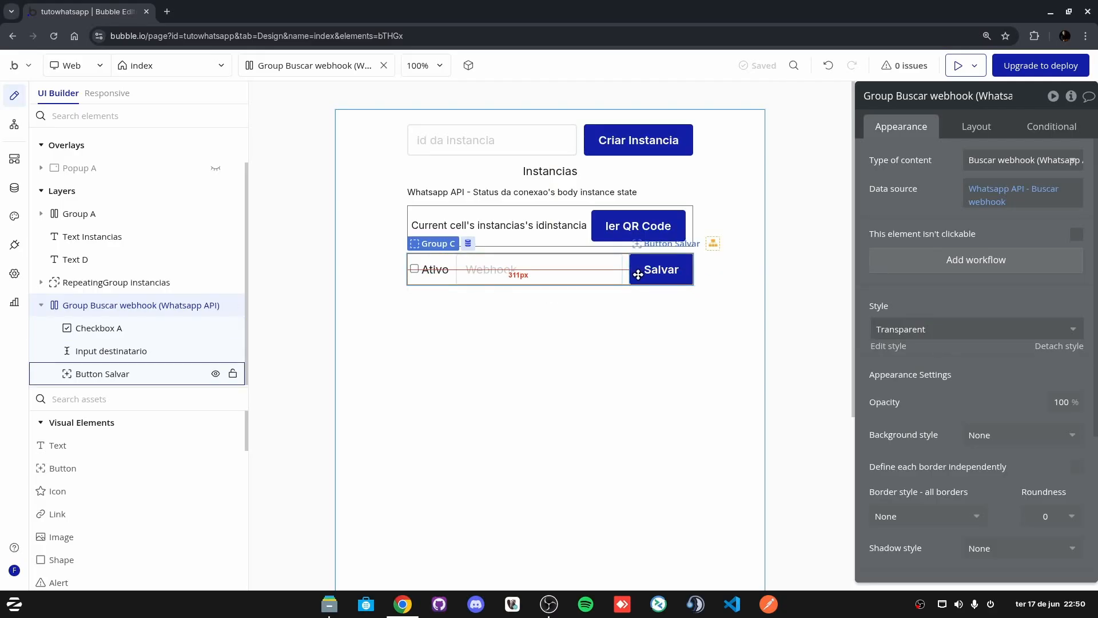
# Step: Make the Ativo checkbox status Dynamic, following the parent group's Buscar webhook body enabled
pyautogui.click(438, 277)
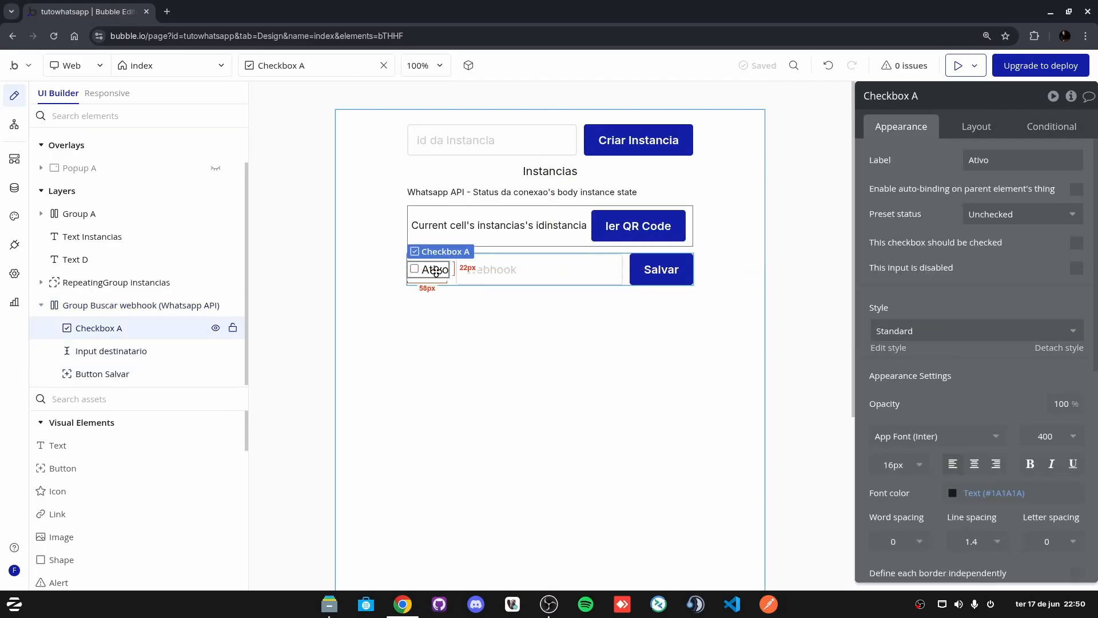
pyautogui.click(1058, 215)
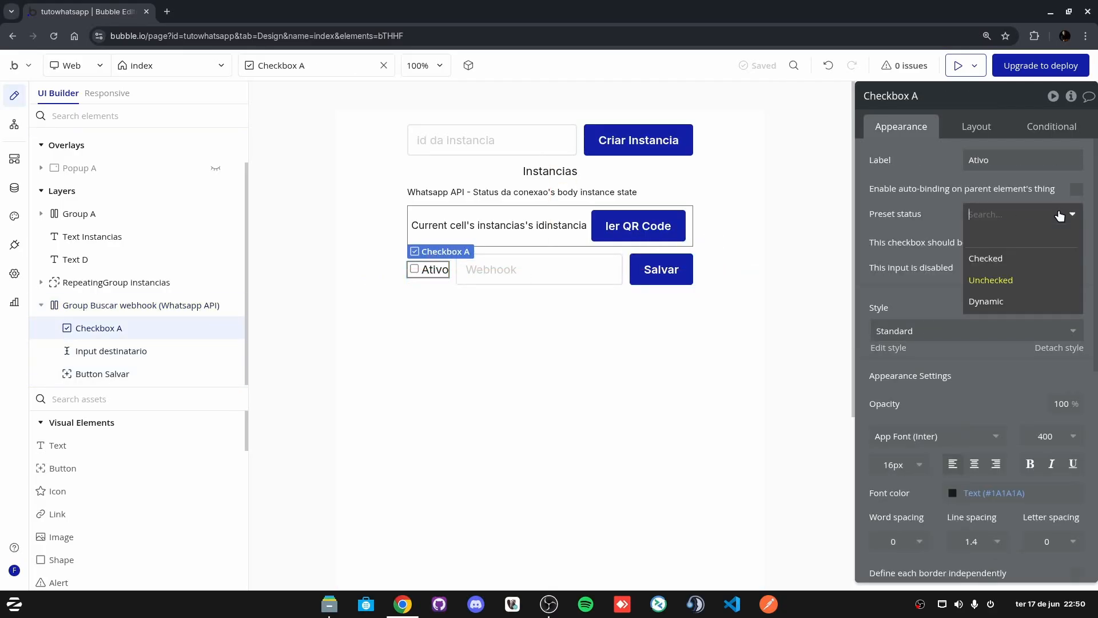
pyautogui.click(1012, 307)
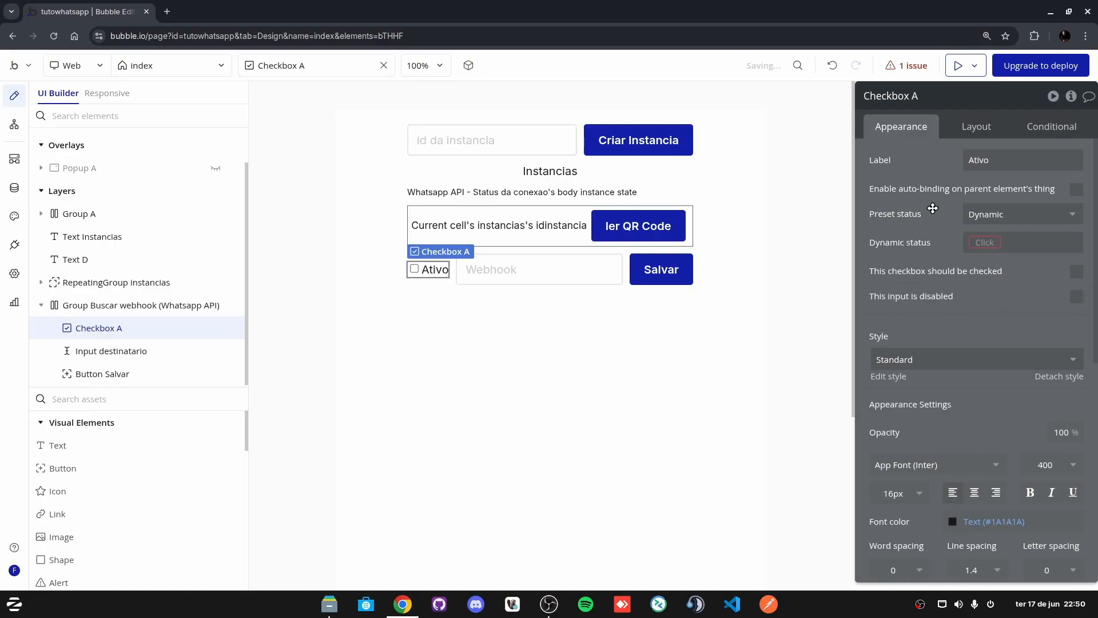
pyautogui.click(989, 243)
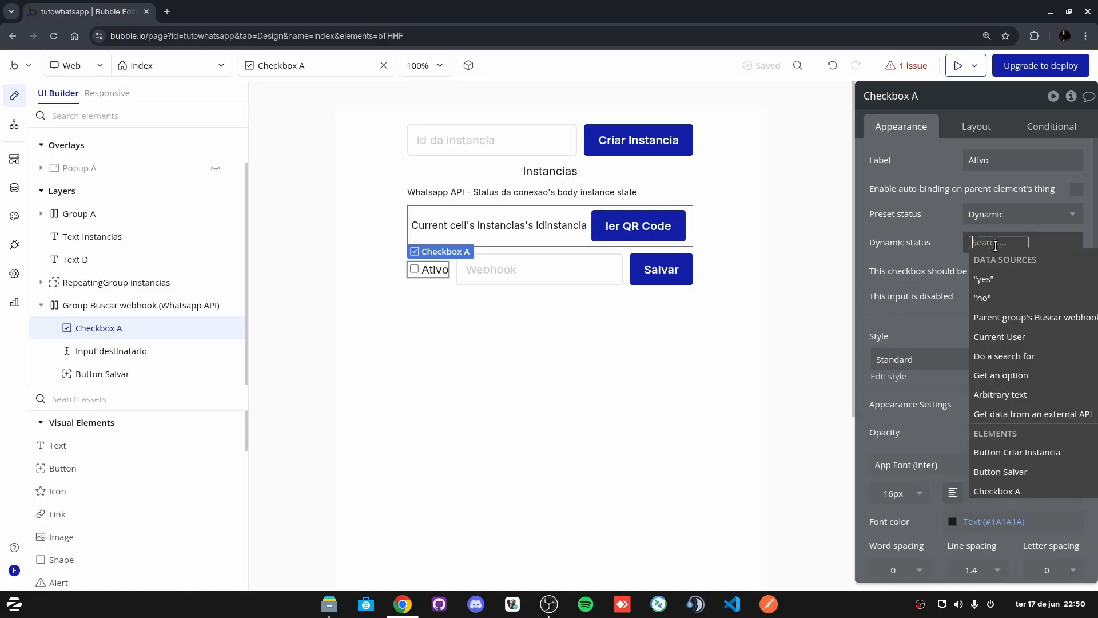
pyautogui.click(1015, 317)
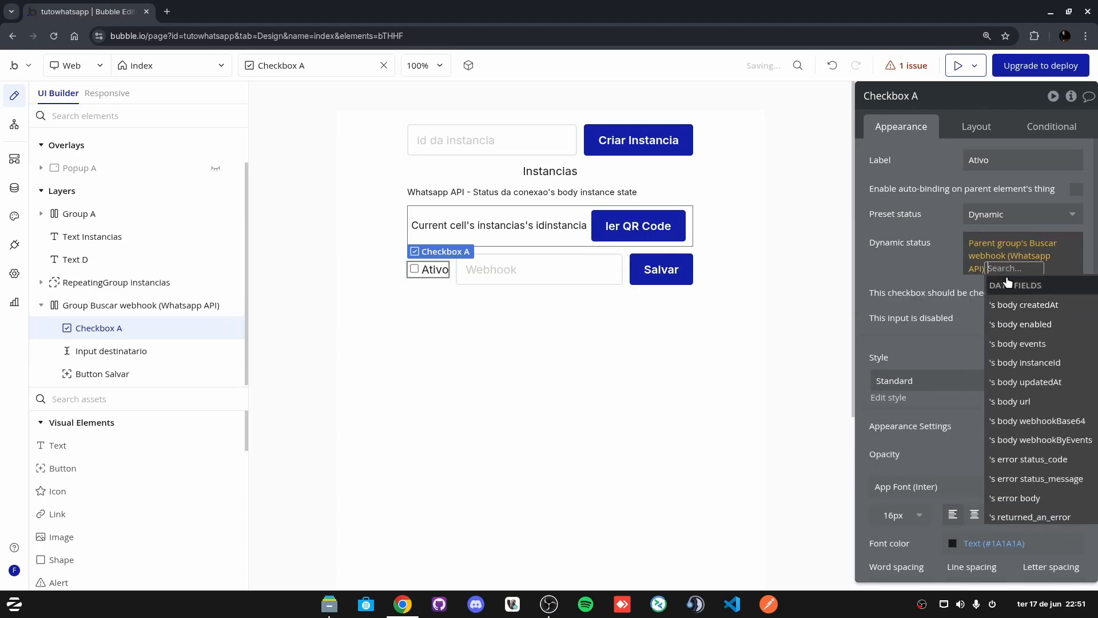
pyautogui.click(1047, 324)
pyautogui.click(938, 366)
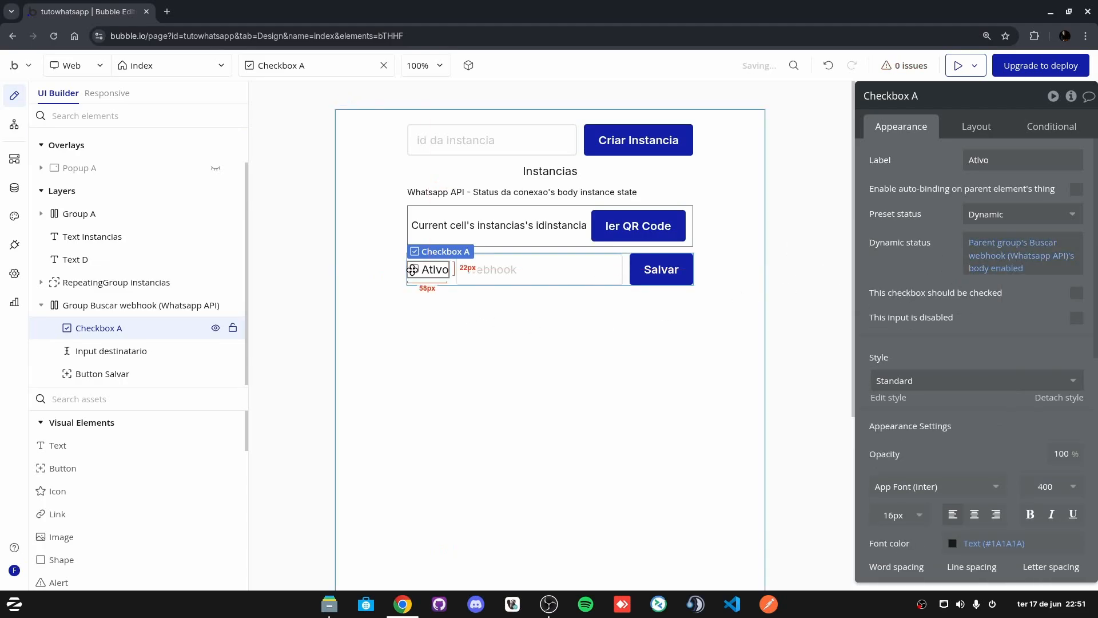
pyautogui.click(509, 268)
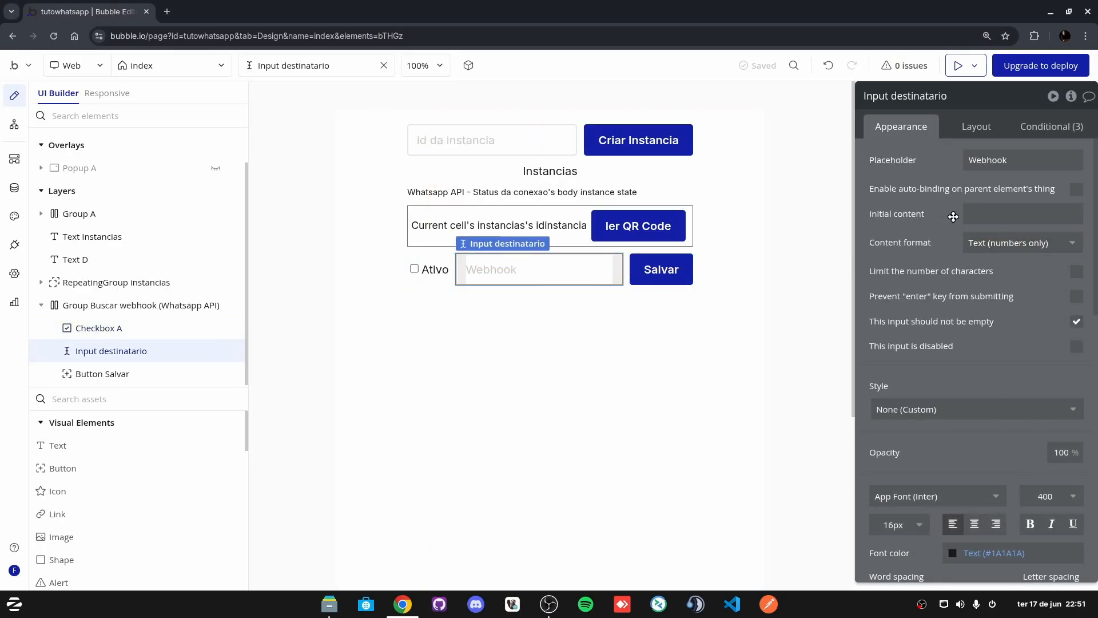
# Step: Set the Webhook input's initial content to the parent group's Buscar webhook body url
pyautogui.click(984, 216)
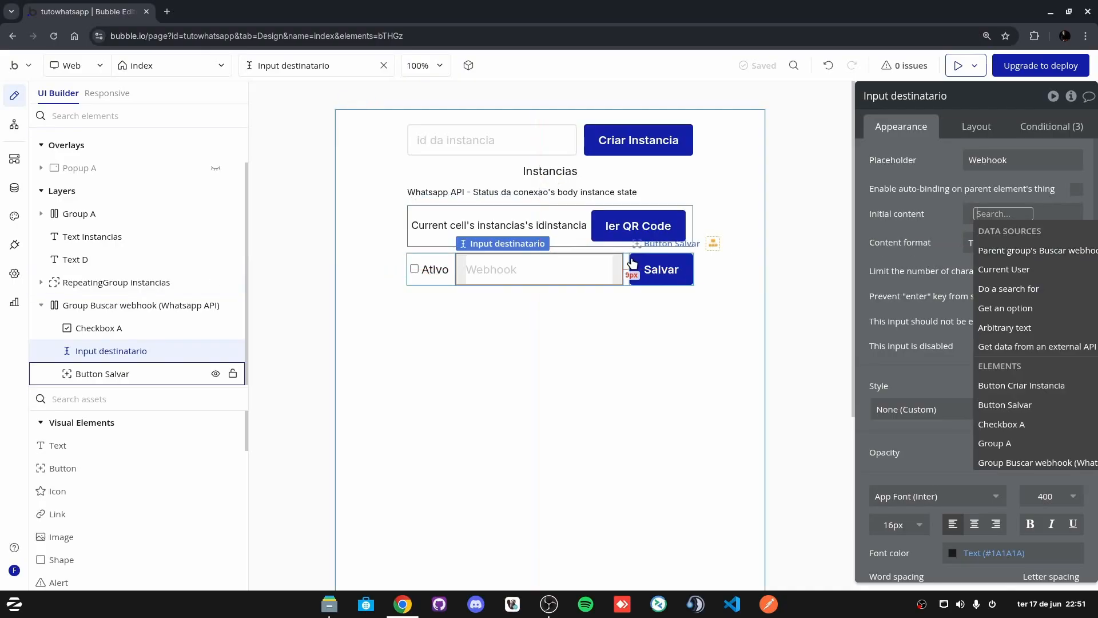
pyautogui.click(1007, 250)
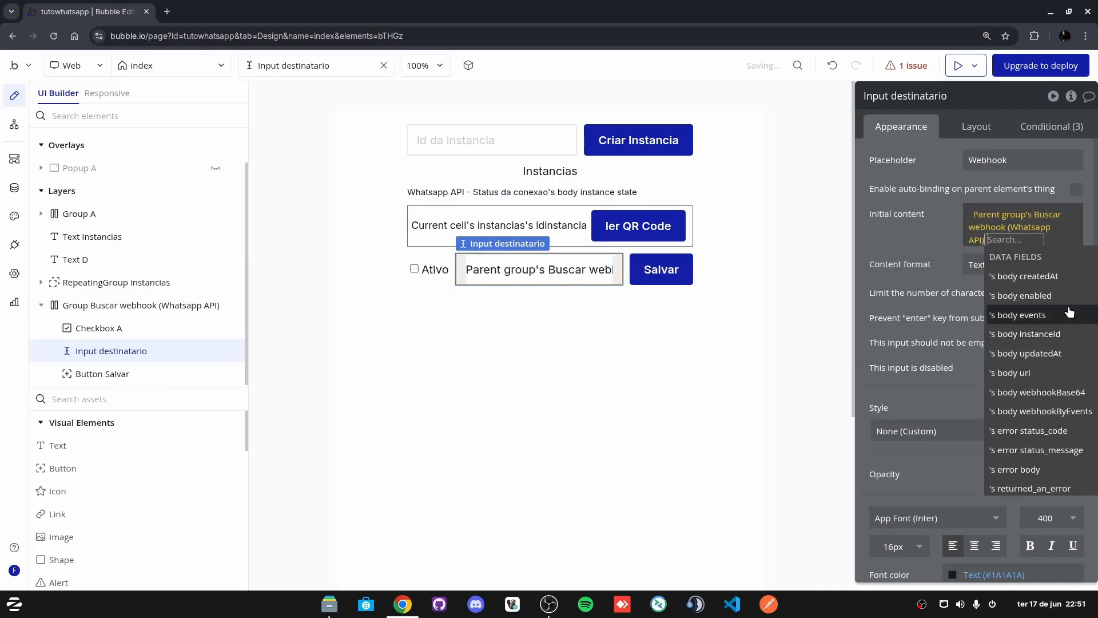
pyautogui.scroll(-1, 1061, 359)
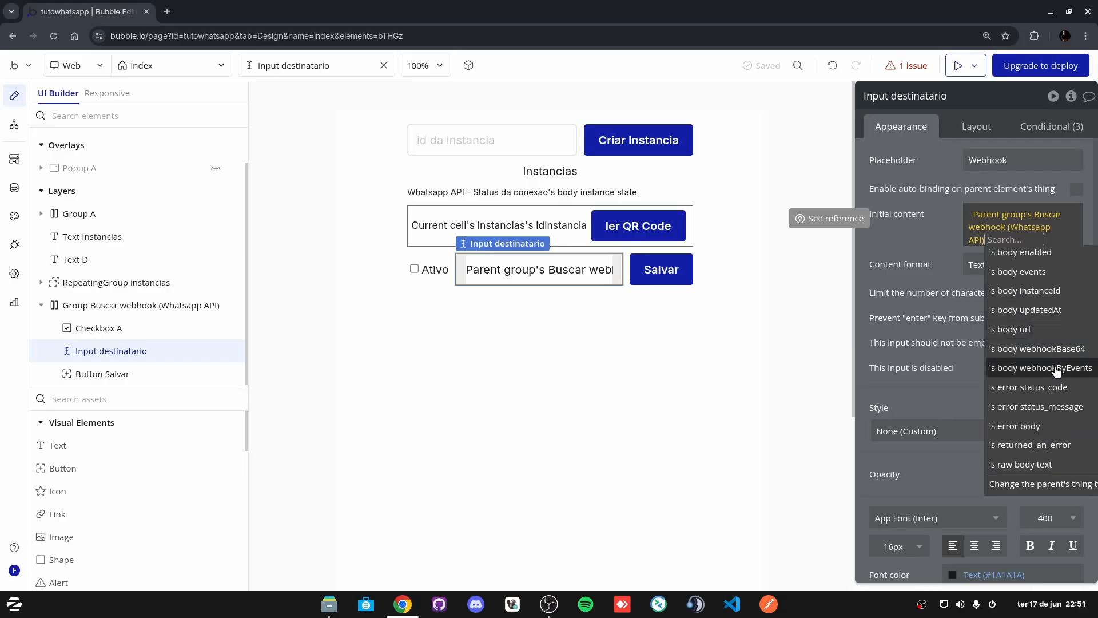
pyautogui.click(1031, 330)
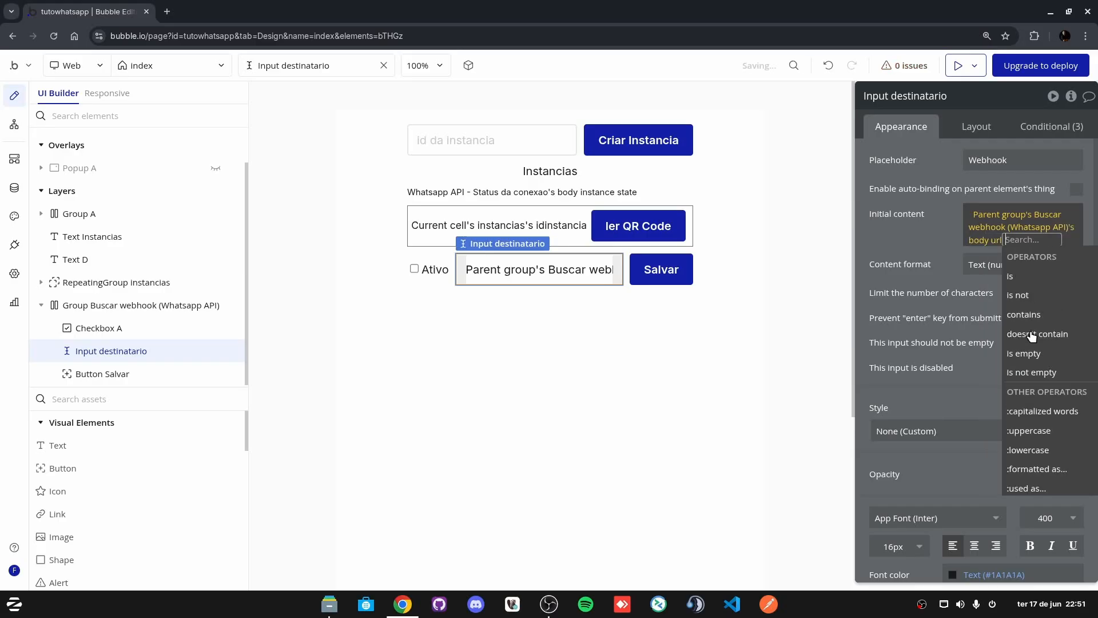
pyautogui.click(909, 250)
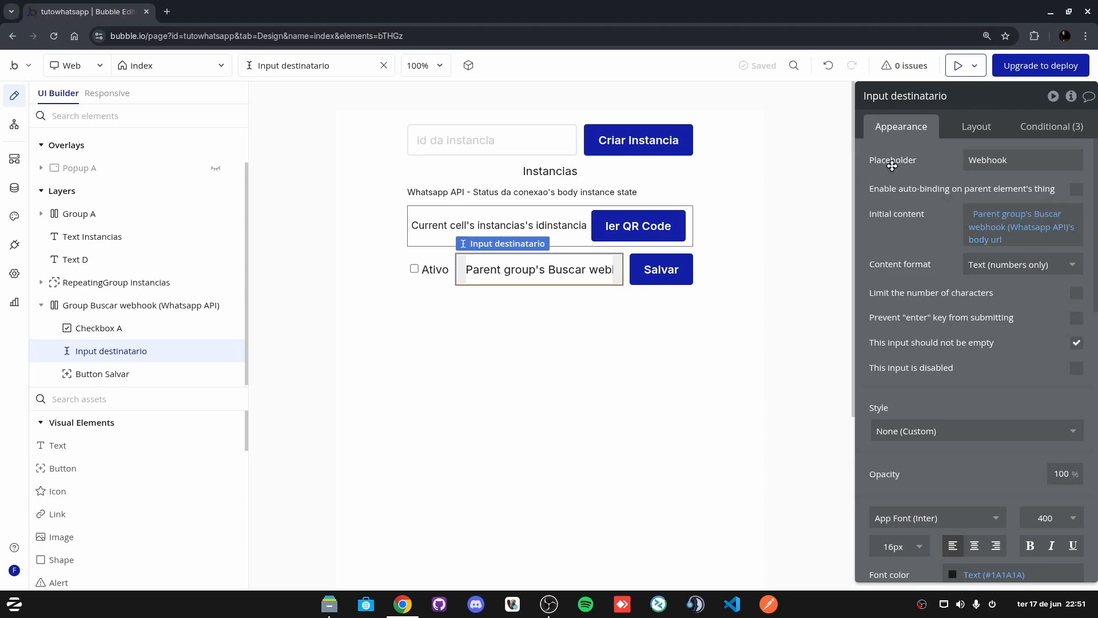
# Step: Change the Webhook input's content format to Text
pyautogui.click(1045, 269)
pyautogui.click(1005, 309)
pyautogui.click(624, 270)
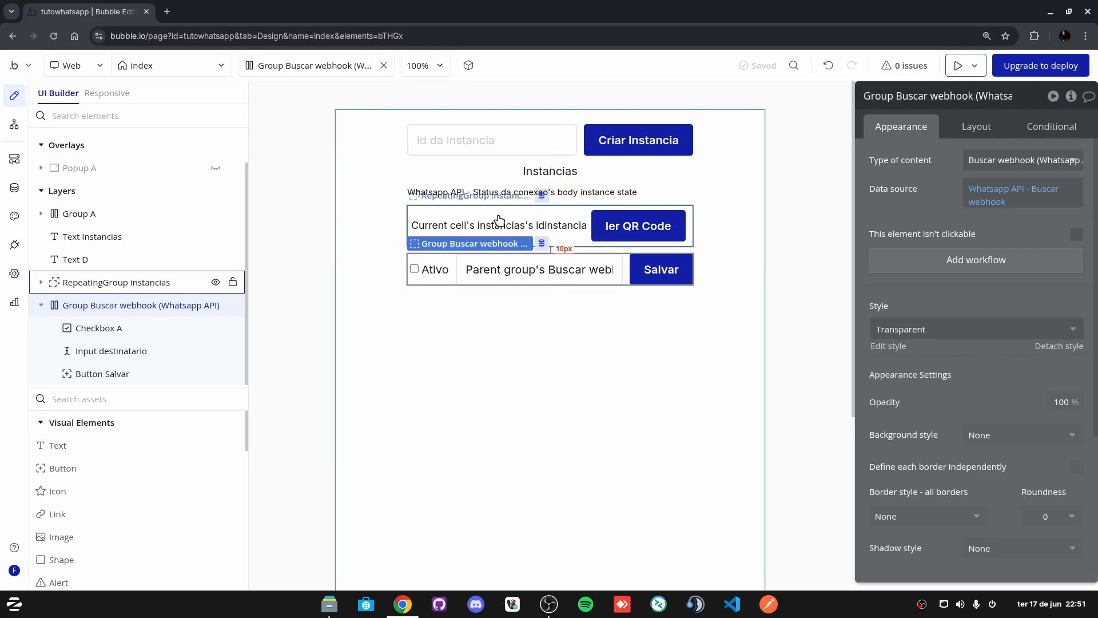
pyautogui.click(959, 65)
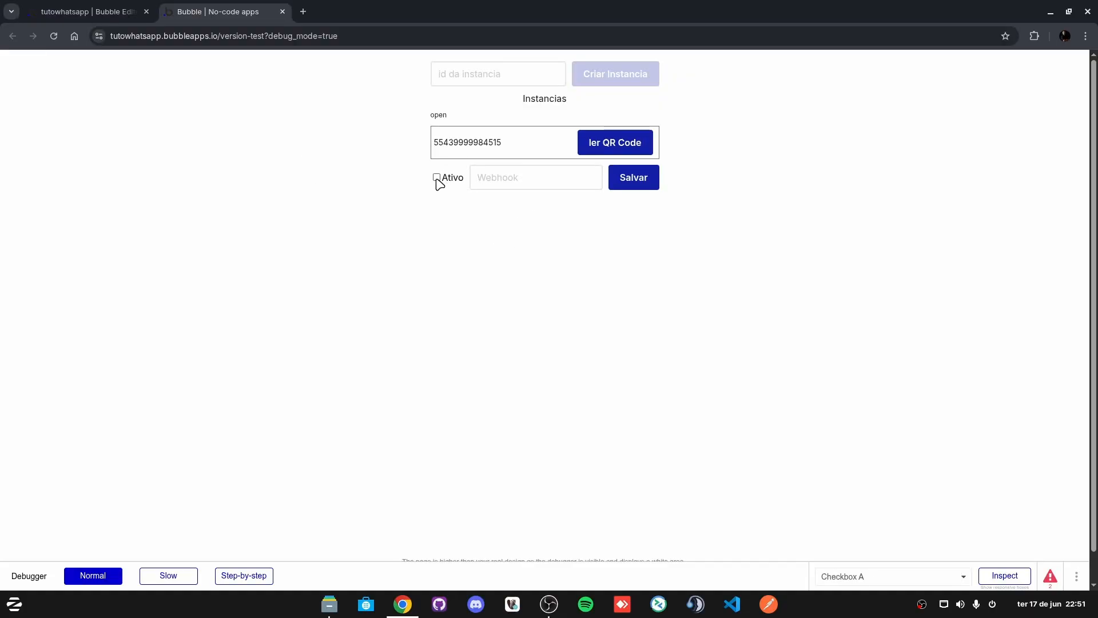
pyautogui.click(125, 12)
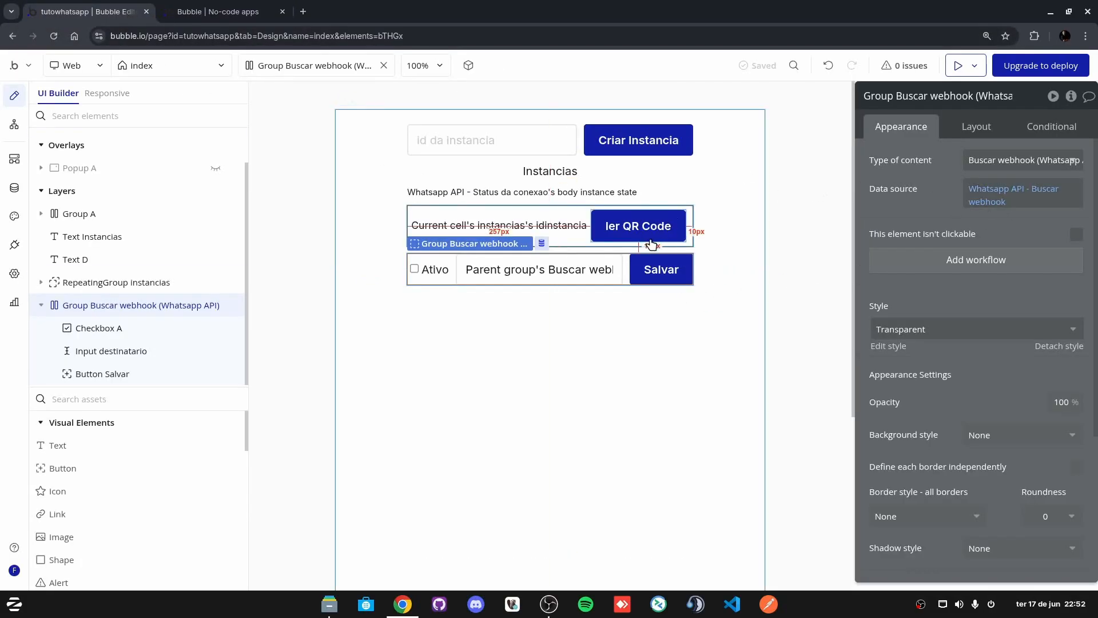
# Step: Create a Salvar click workflow with a Whatsapp API - Set webhook action
pyautogui.click(686, 270)
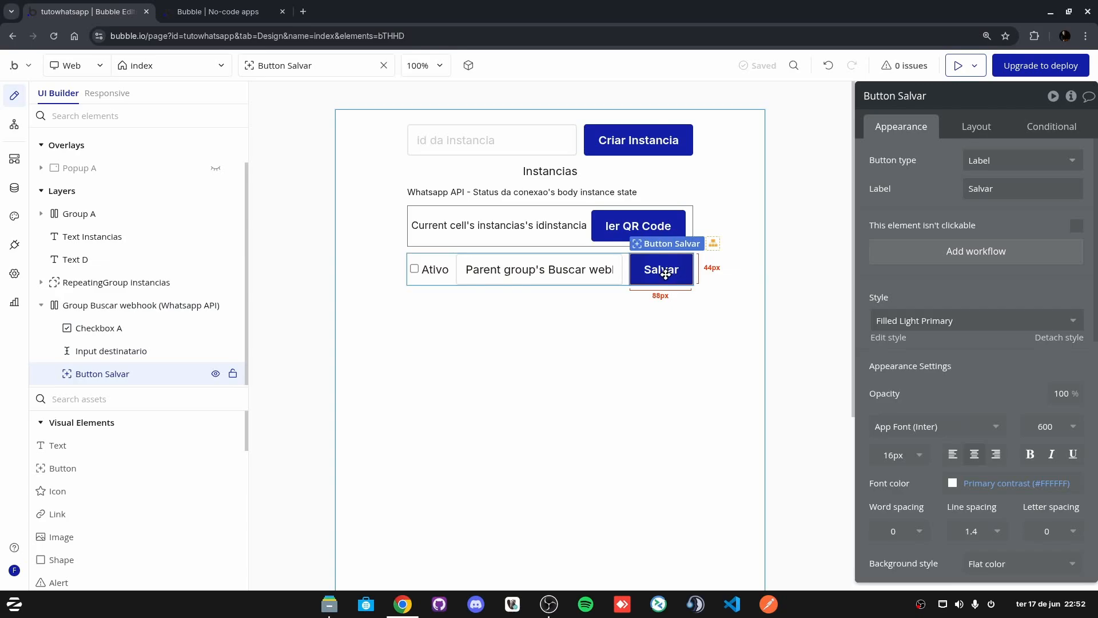
pyautogui.click(916, 254)
pyautogui.click(657, 187)
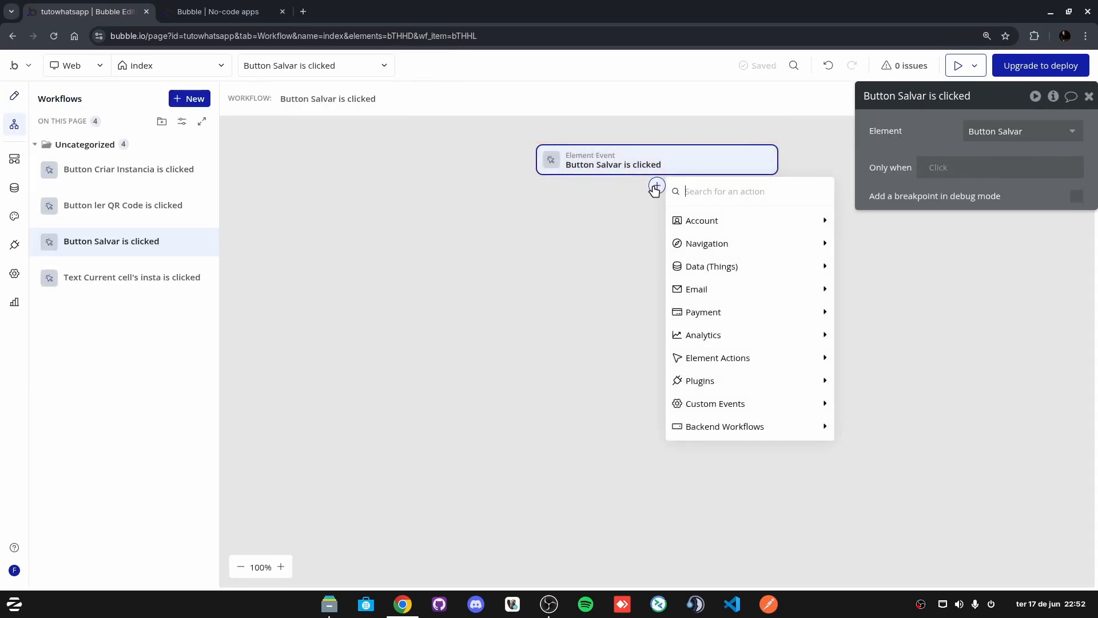
pyautogui.write('web')
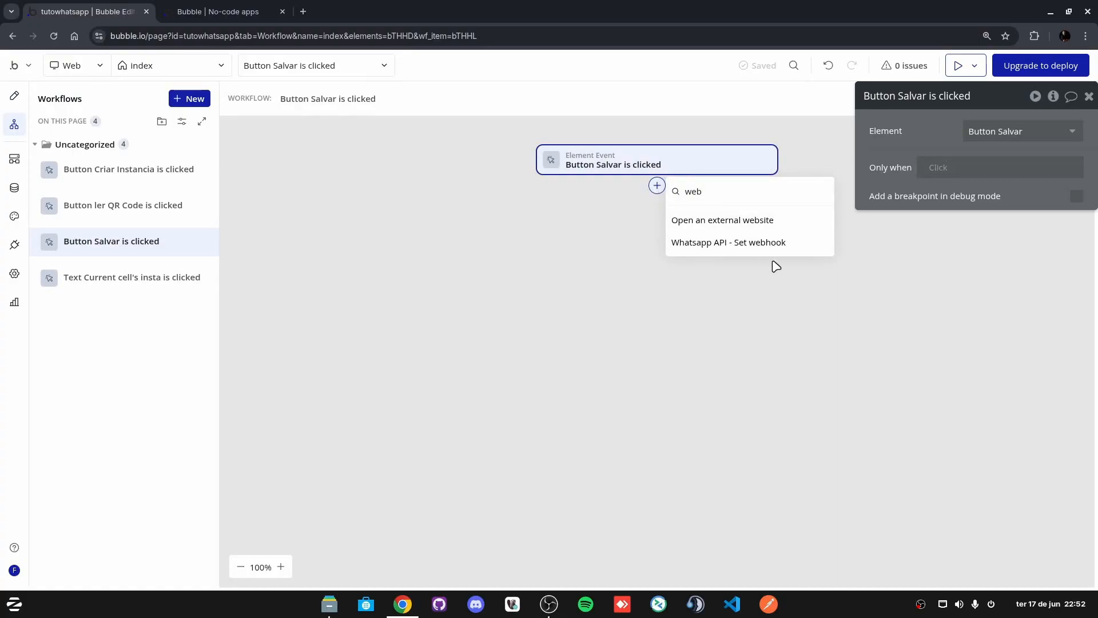
pyautogui.click(736, 243)
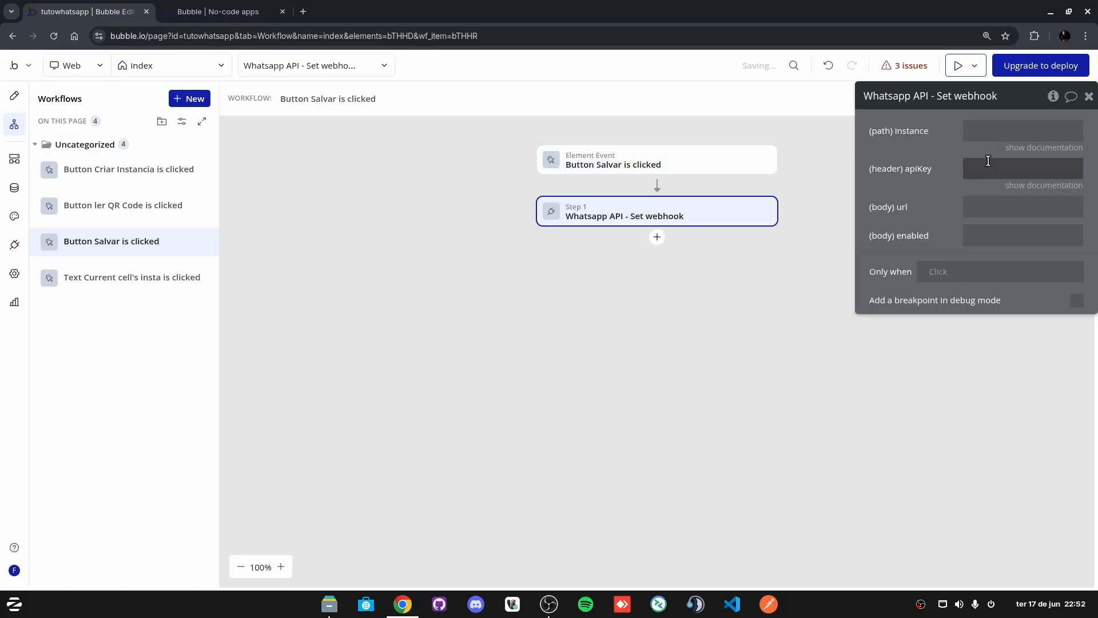
# Step: Set the action's instance to index's instancia selecionada's idInstancia and copy the expression
pyautogui.click(842, 133)
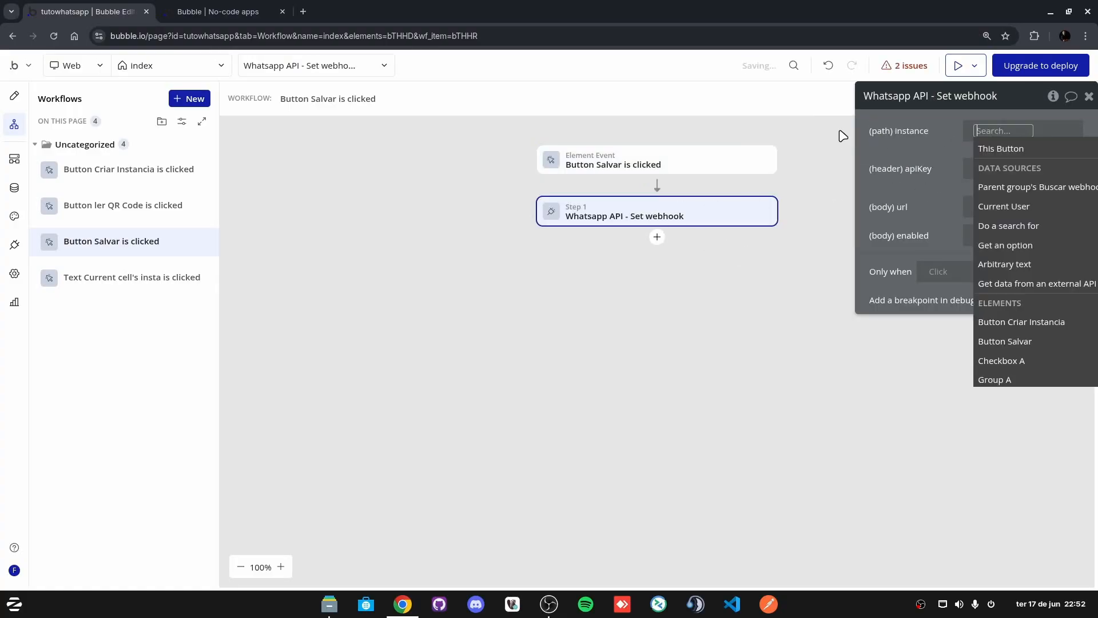
pyautogui.click(1028, 190)
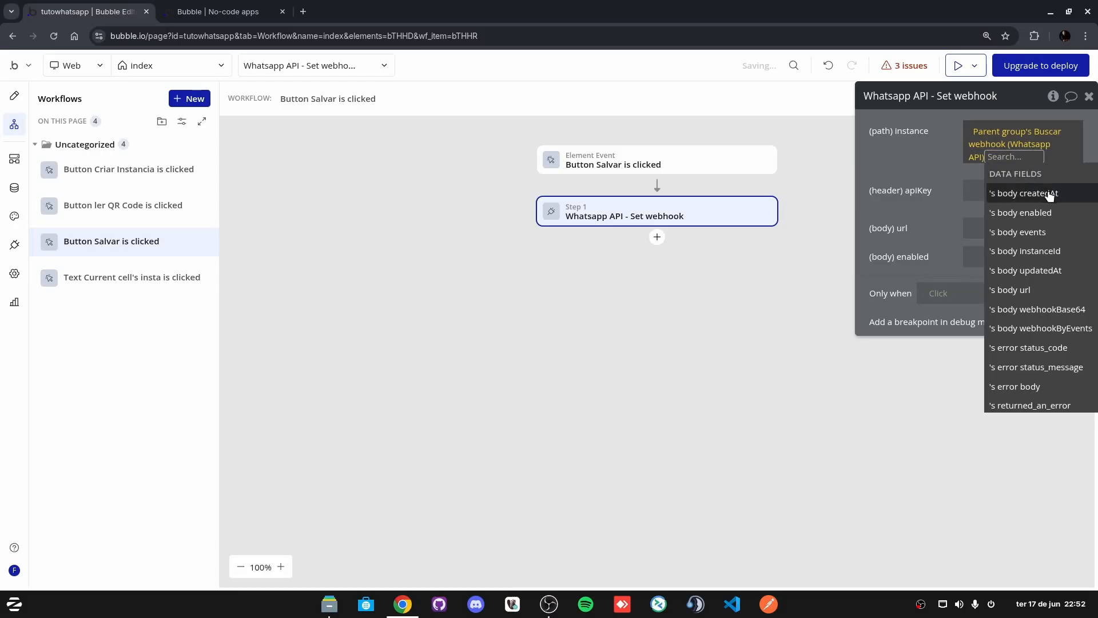
pyautogui.click(985, 132)
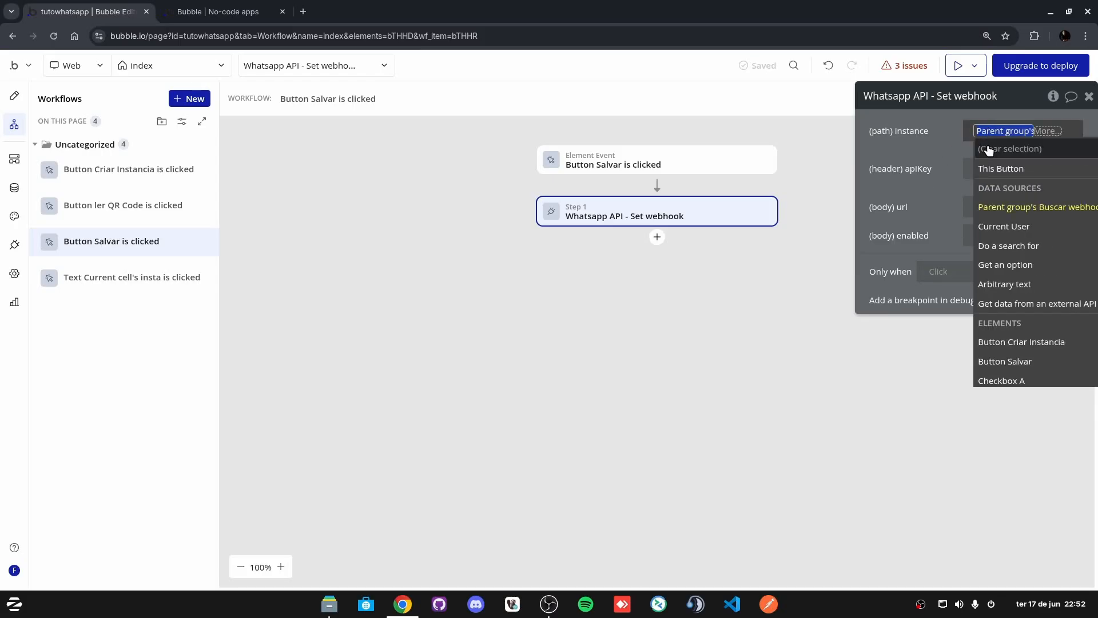
pyautogui.write('index')
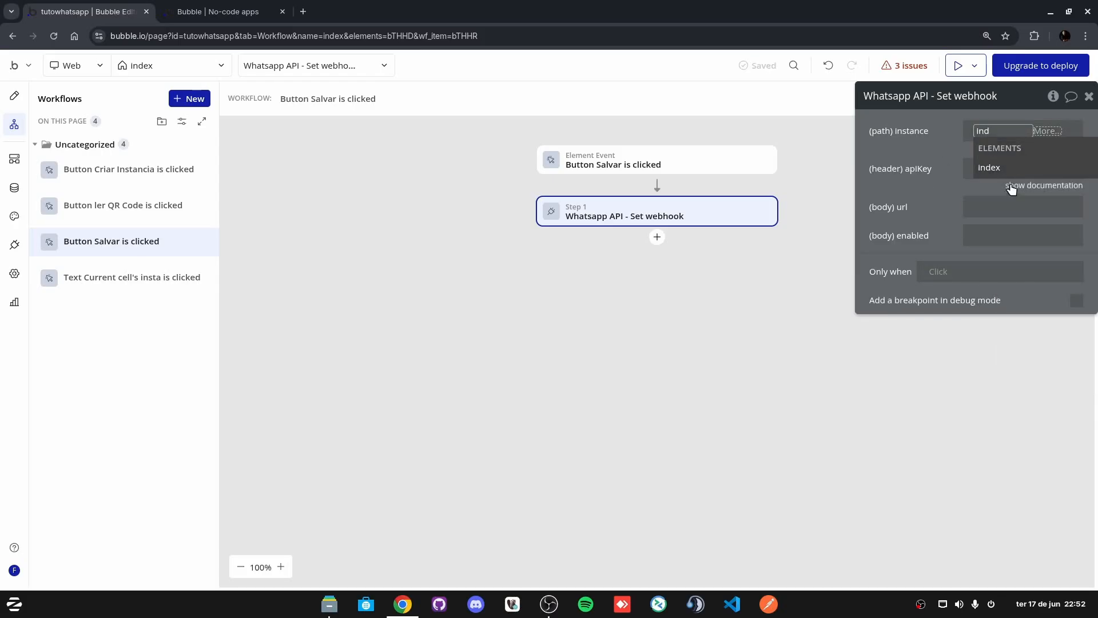
pyautogui.click(1008, 168)
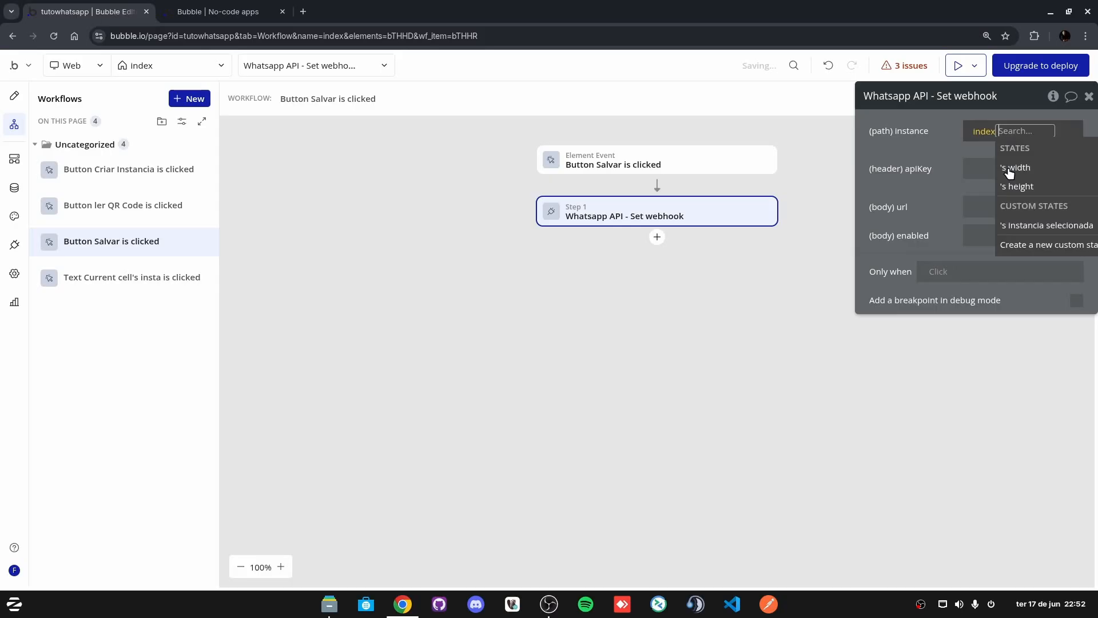
pyautogui.click(1041, 225)
pyautogui.click(1046, 257)
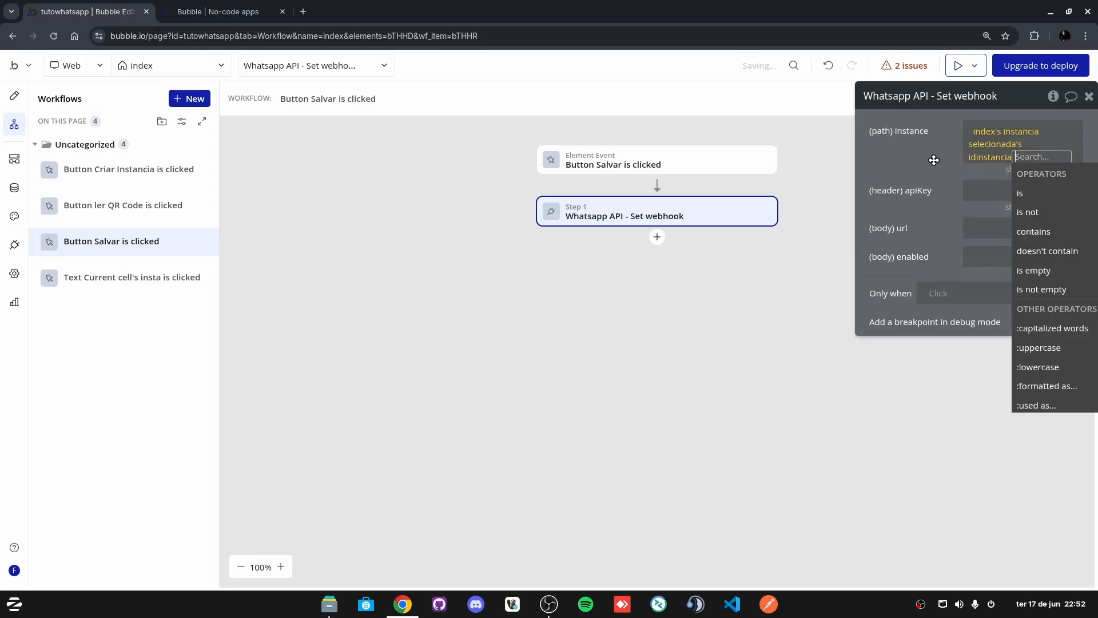
pyautogui.click(934, 162)
pyautogui.rightClick(995, 137)
# Step: Paste the expression into apiKey, switching its last field to the instancia's apiKey
pyautogui.click(994, 177)
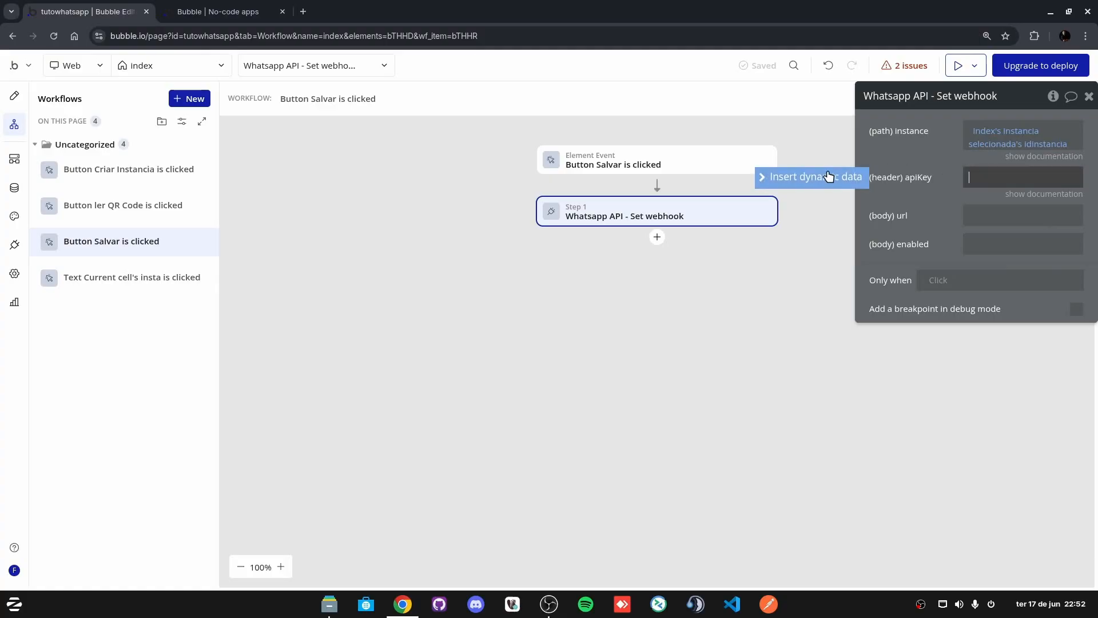
pyautogui.rightClick(1014, 178)
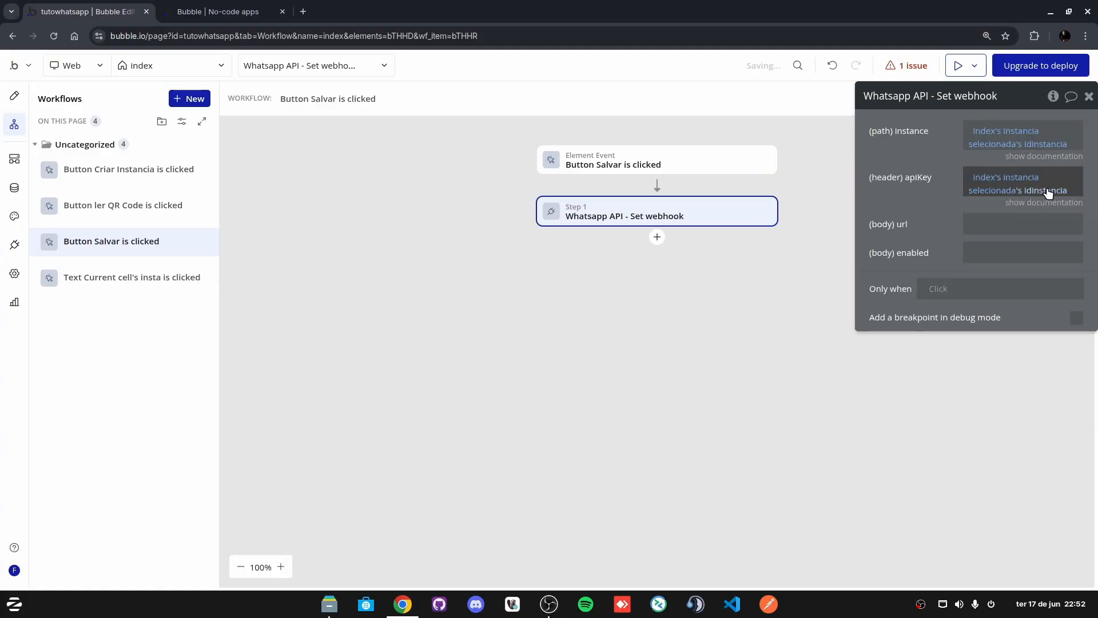
pyautogui.click(1046, 190)
pyautogui.click(1056, 304)
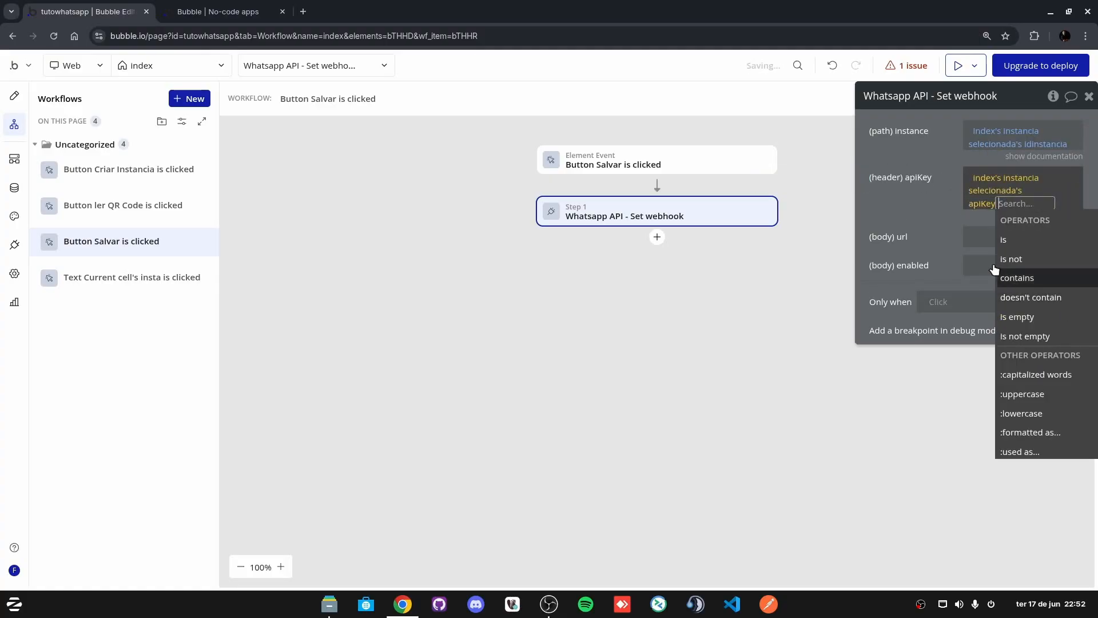
pyautogui.click(946, 245)
pyautogui.click(994, 223)
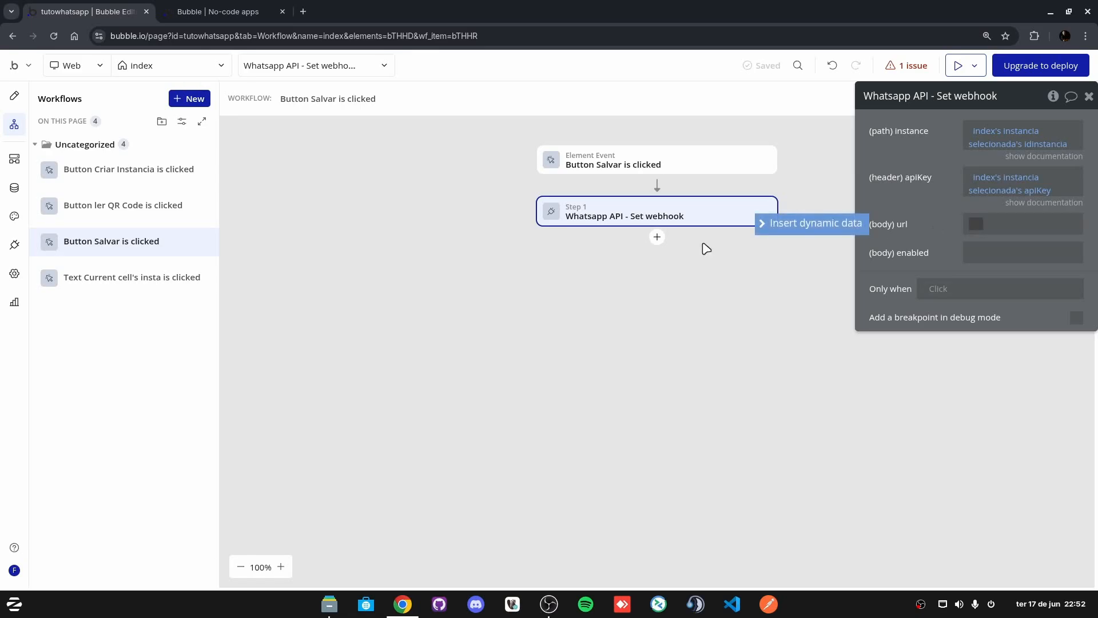
pyautogui.click(15, 96)
pyautogui.click(549, 277)
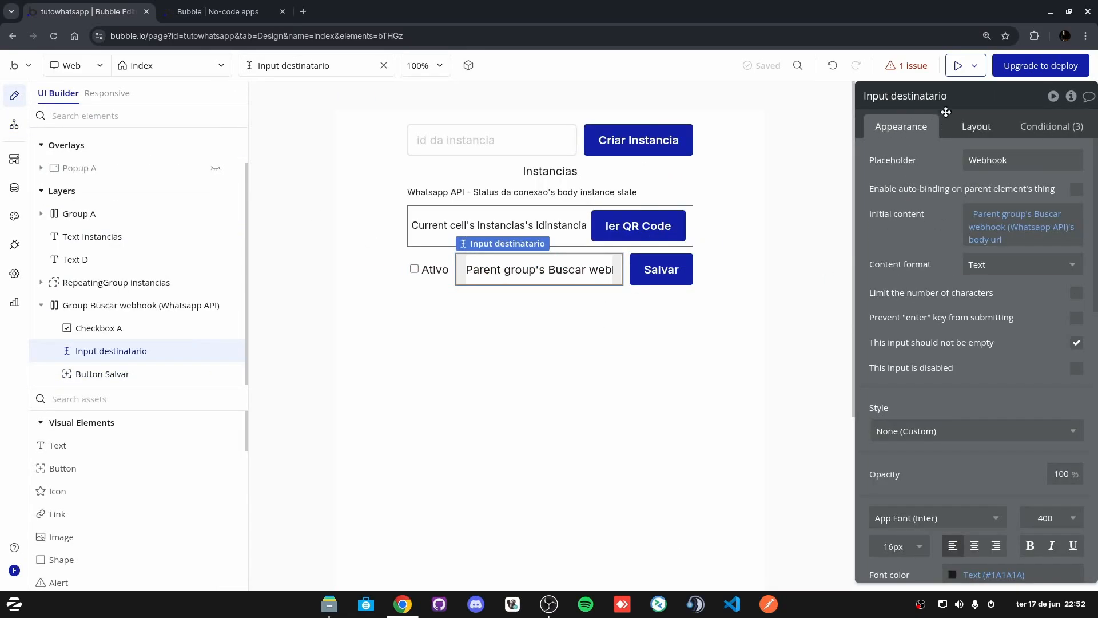
# Step: Rename Input destinatario to Input webhook and reopen the Salvar button's workflow
pyautogui.doubleClick(955, 96)
pyautogui.write('webhook')
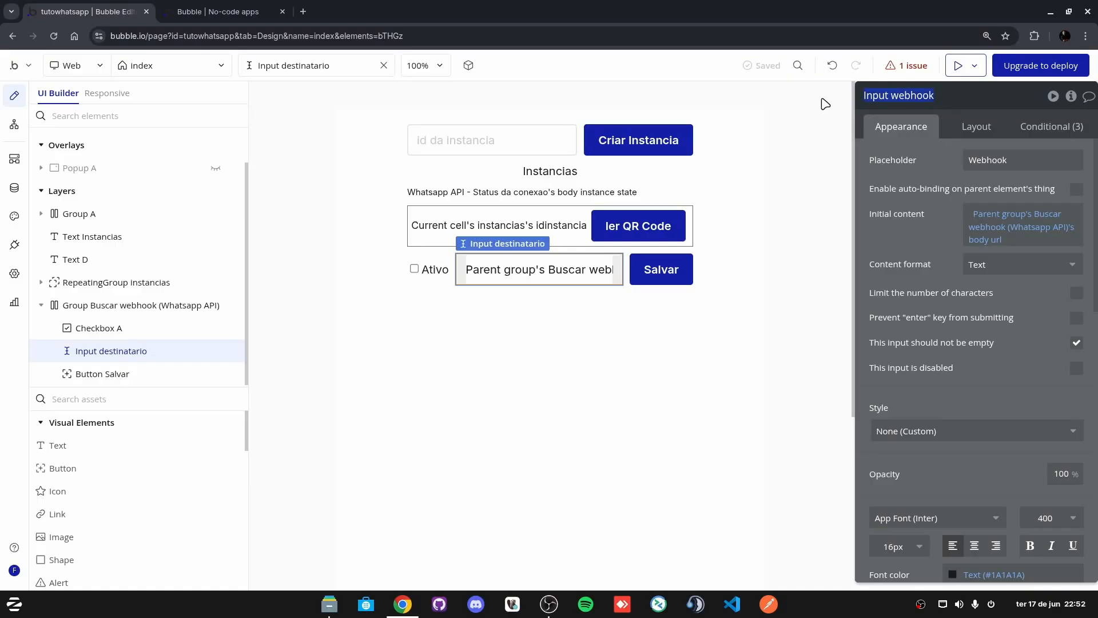
pyautogui.press('Return')
pyautogui.click(663, 271)
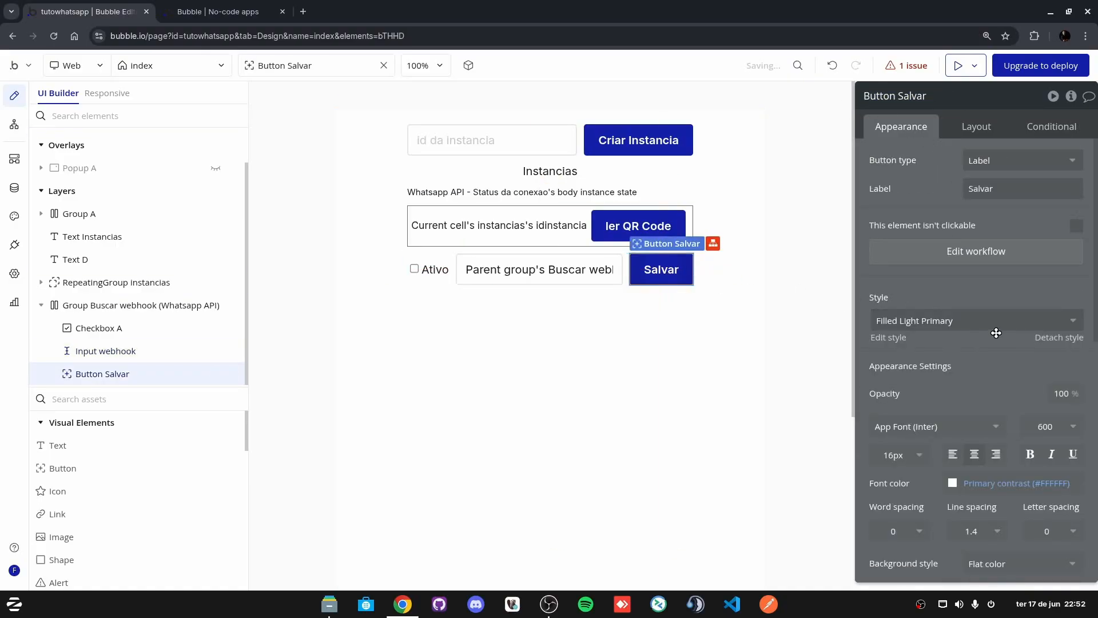
pyautogui.click(956, 253)
# Step: Set the Set webhook body url to Input webhook's value
pyautogui.click(655, 215)
pyautogui.click(988, 225)
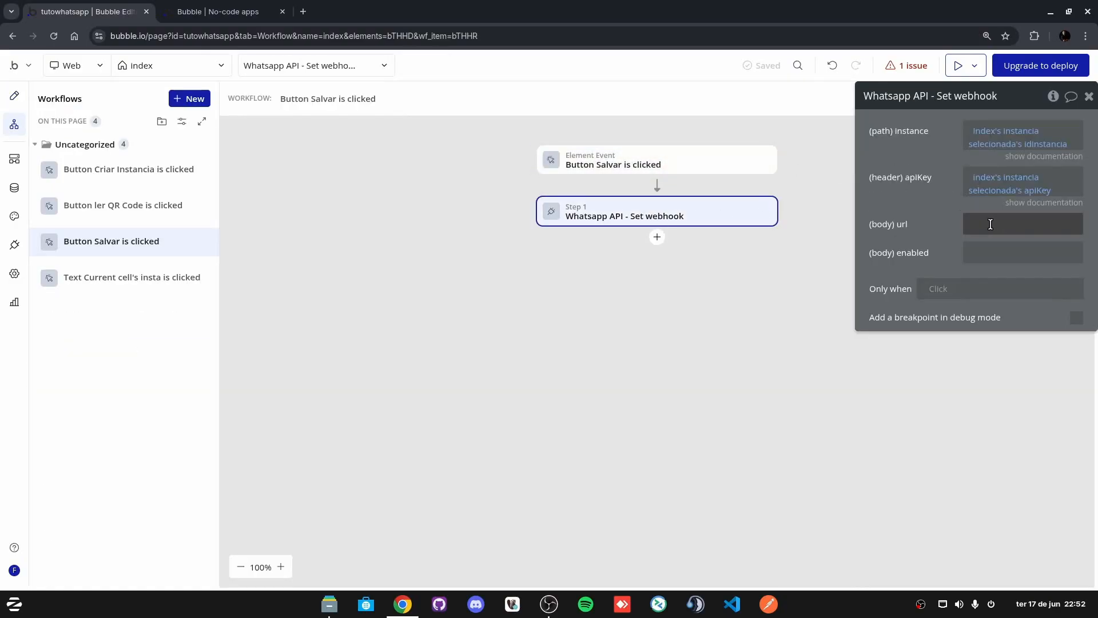
pyautogui.write('Input webhook')
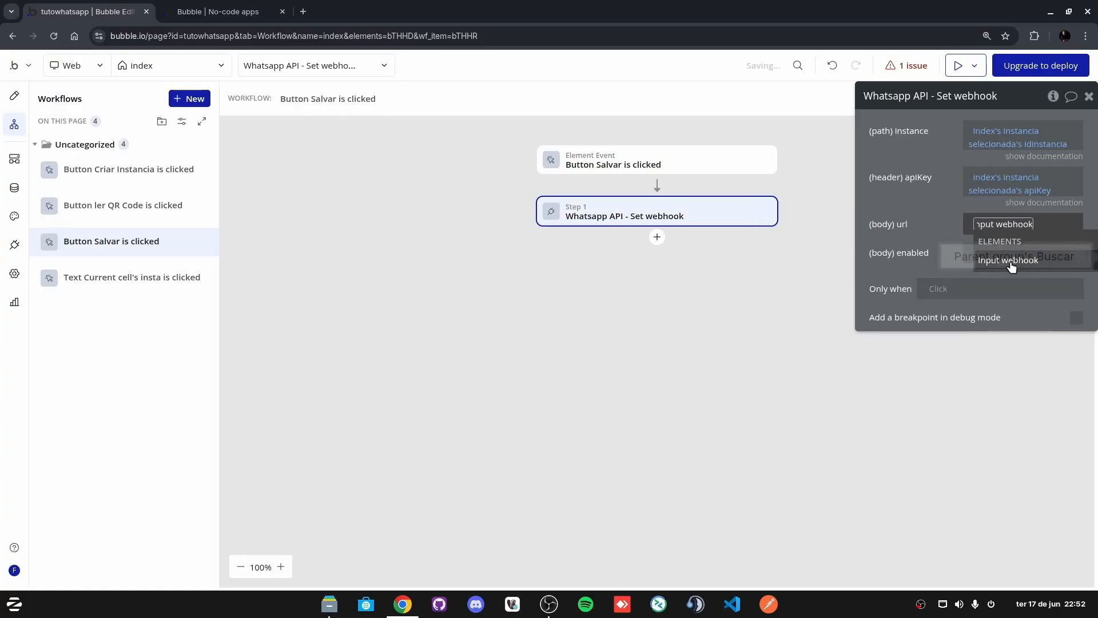
pyautogui.click(1016, 264)
pyautogui.click(1024, 277)
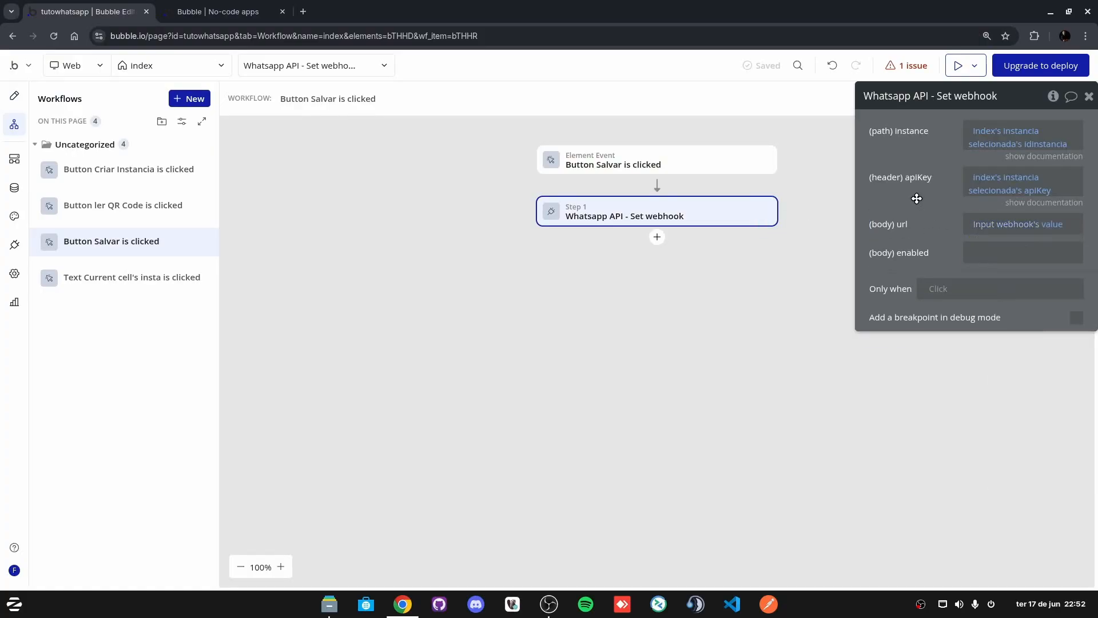
# Step: Look up the Ativo checkbox's element name, then return to the Set webhook step
pyautogui.click(989, 252)
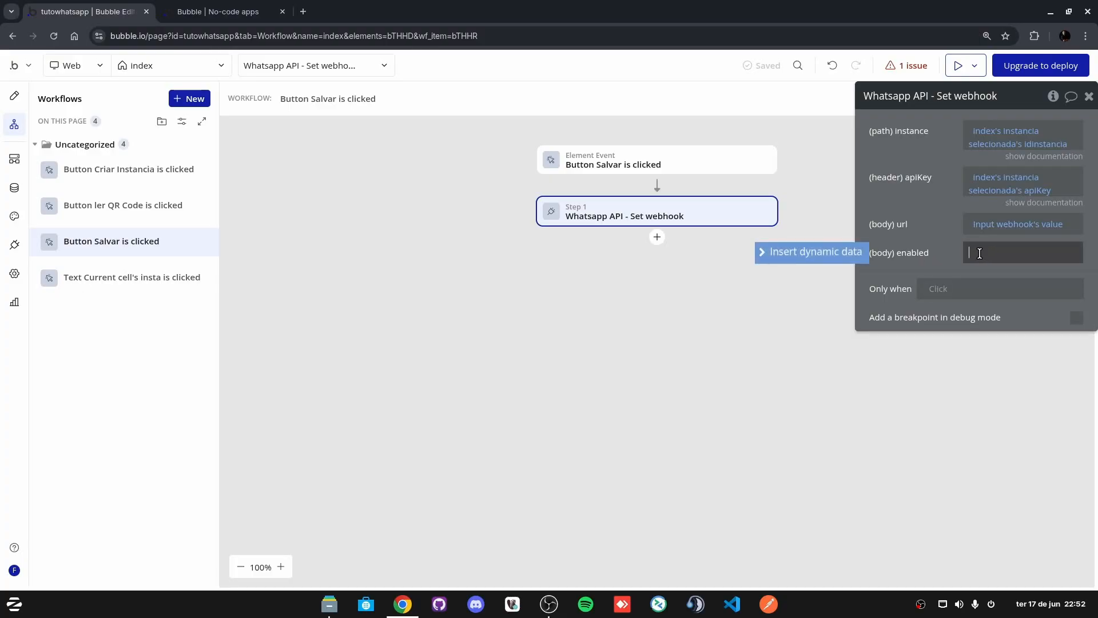
pyautogui.click(851, 261)
pyautogui.click(14, 95)
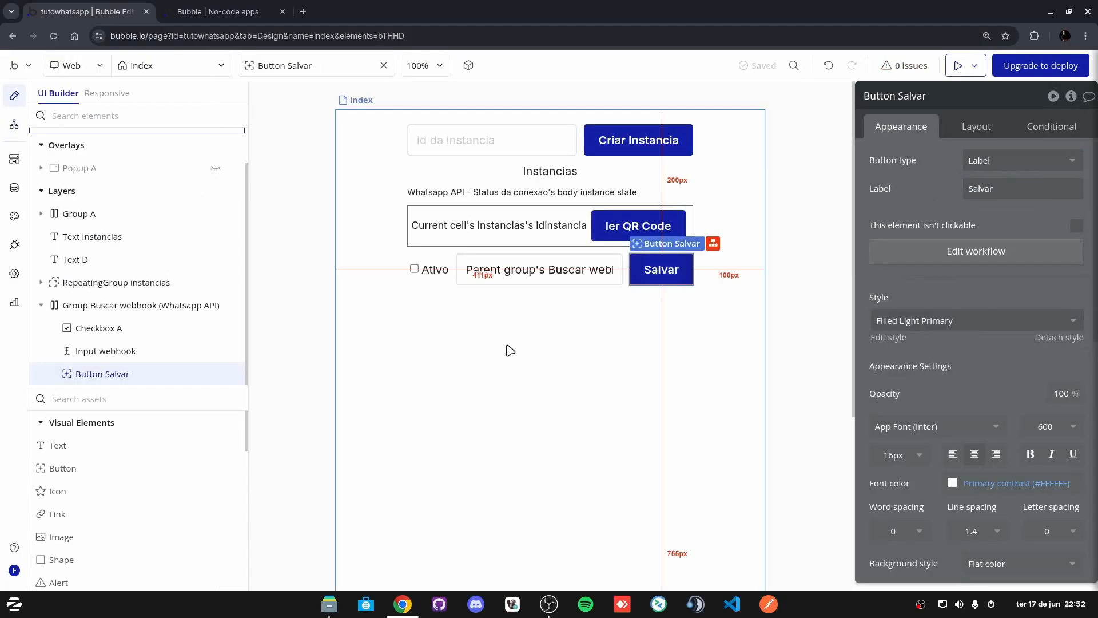
pyautogui.click(429, 269)
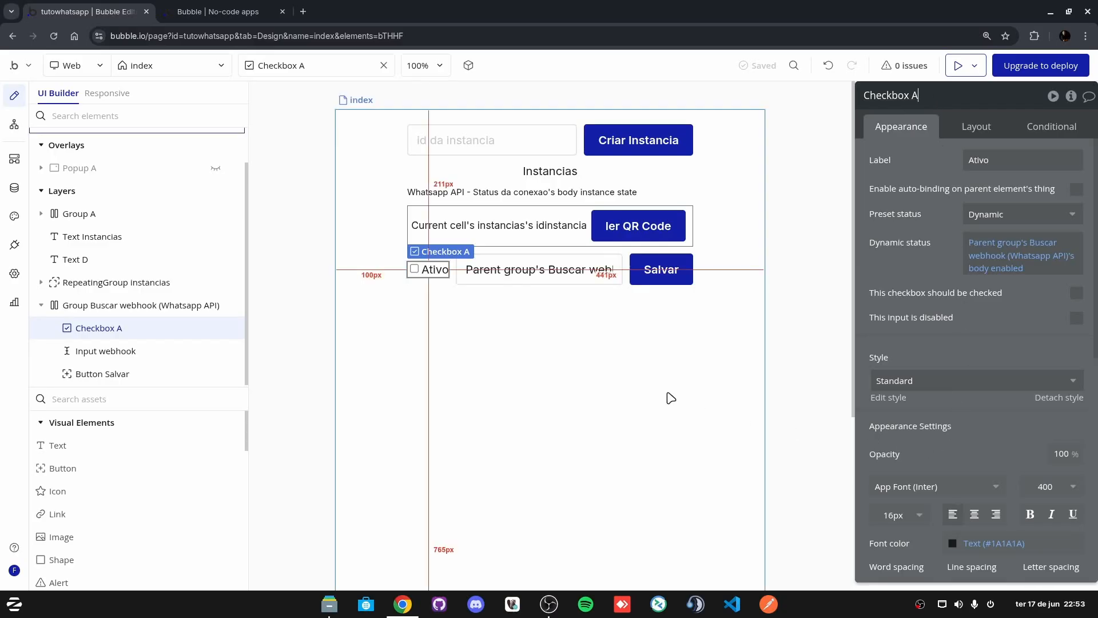
pyautogui.click(654, 270)
pyautogui.click(985, 254)
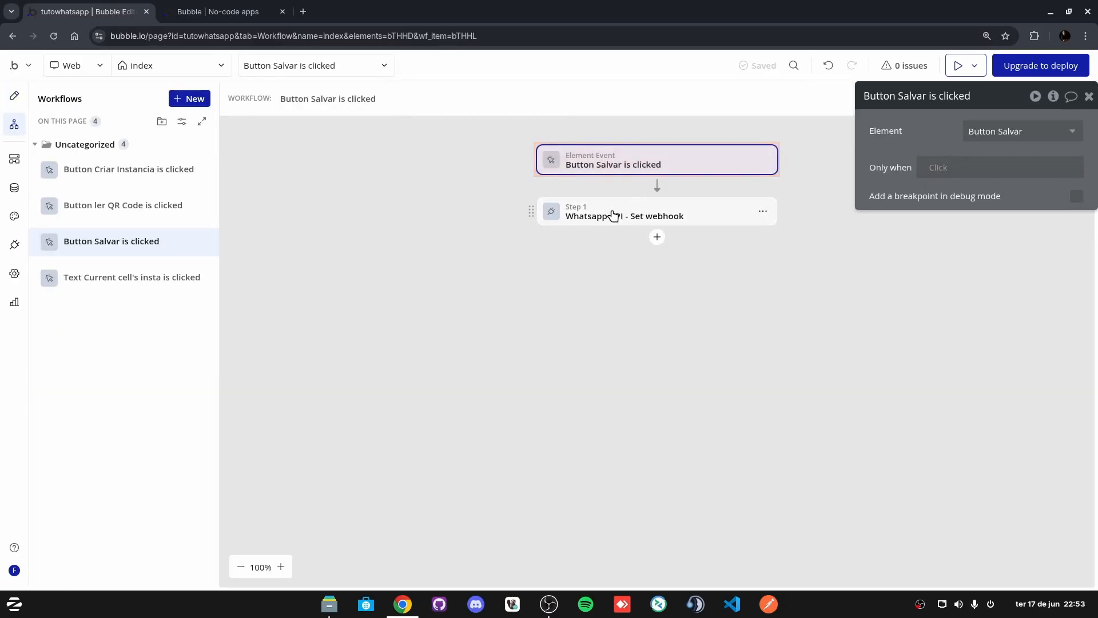
pyautogui.click(647, 215)
# Step: Set body enabled to Checkbox A is checked, formatted as text
pyautogui.click(975, 256)
pyautogui.write('che')
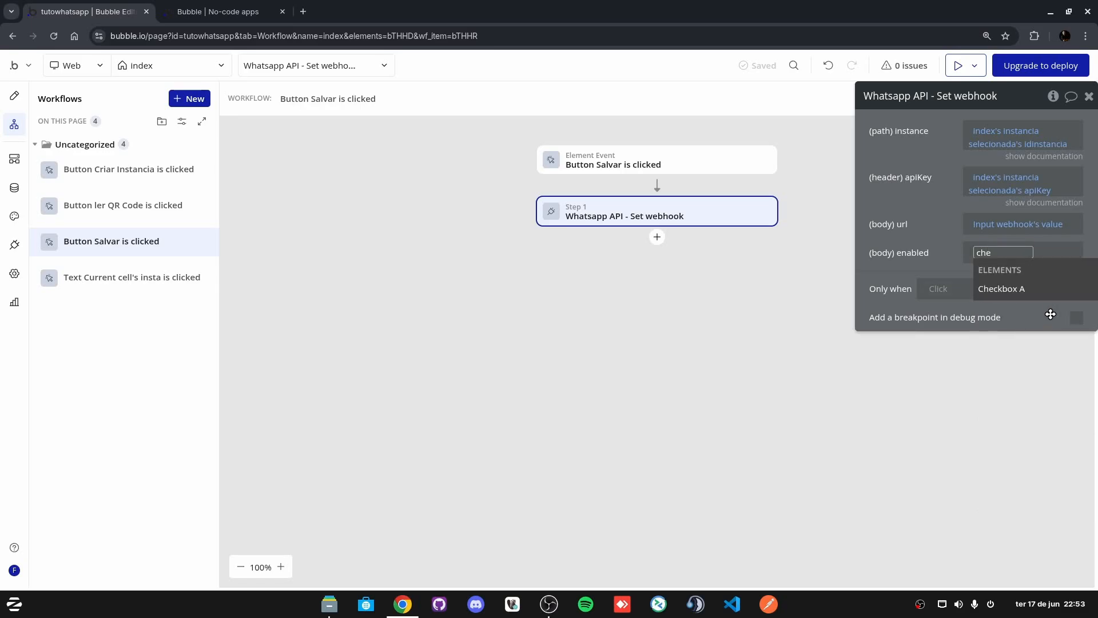
pyautogui.click(1052, 289)
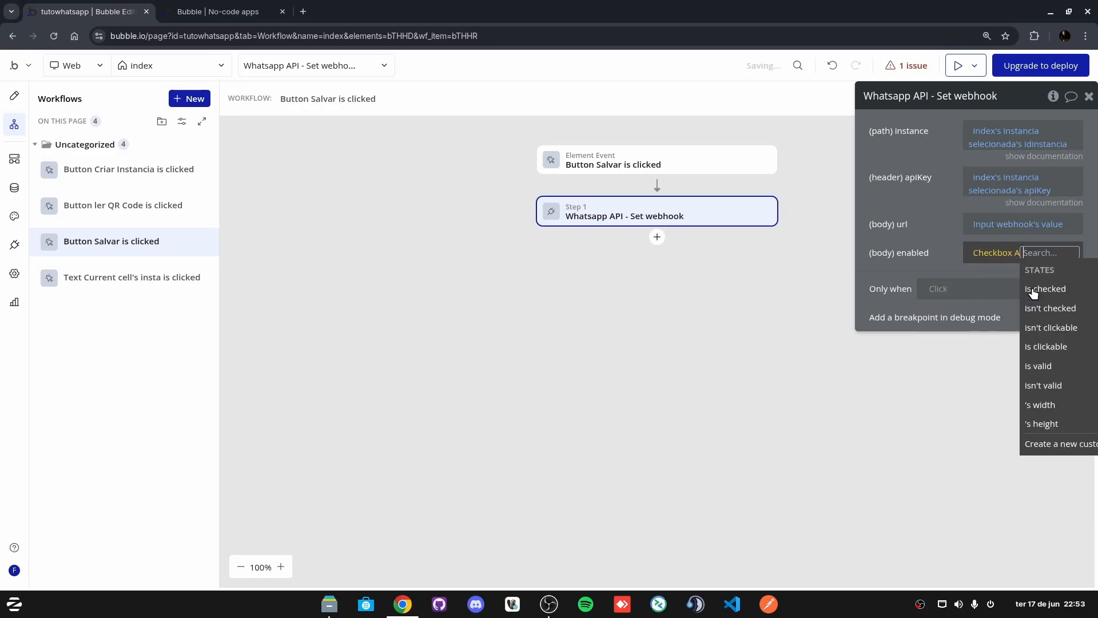
pyautogui.click(1062, 290)
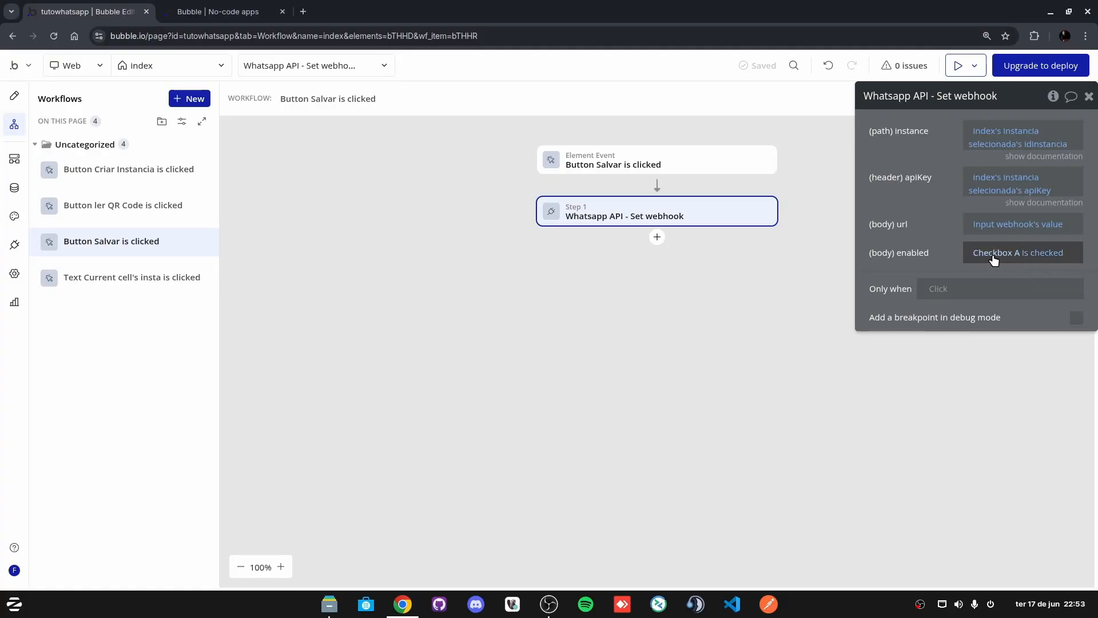
pyautogui.click(1057, 258)
pyautogui.click(1010, 309)
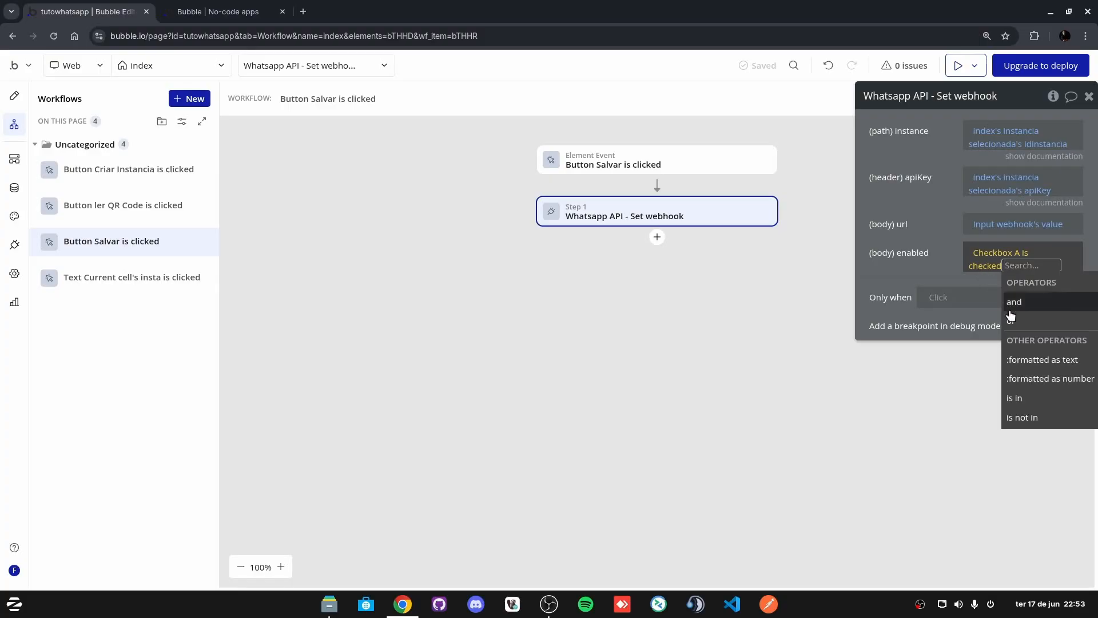
pyautogui.click(1046, 362)
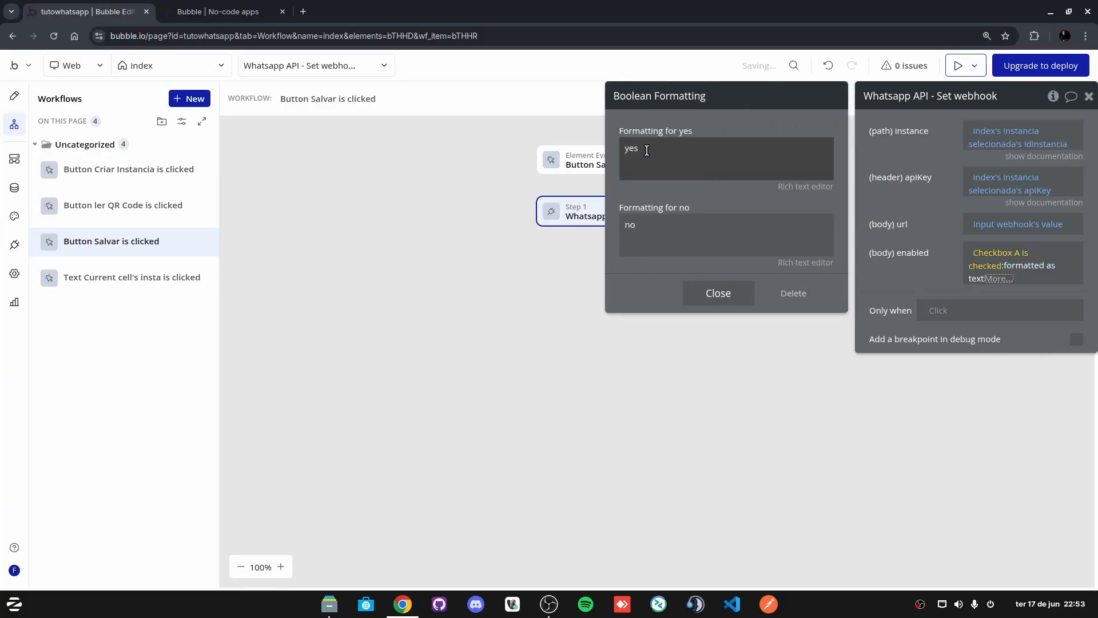
# Step: Change the boolean formatting to output true when checked and false when unchecked
pyautogui.doubleClick(664, 148)
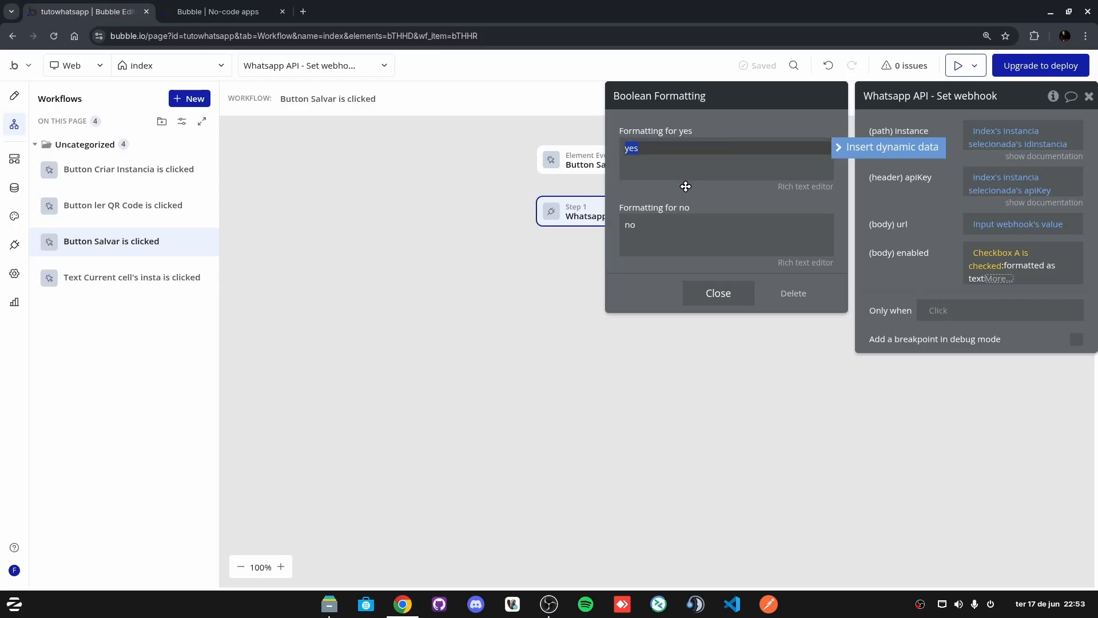
pyautogui.doubleClick(656, 231)
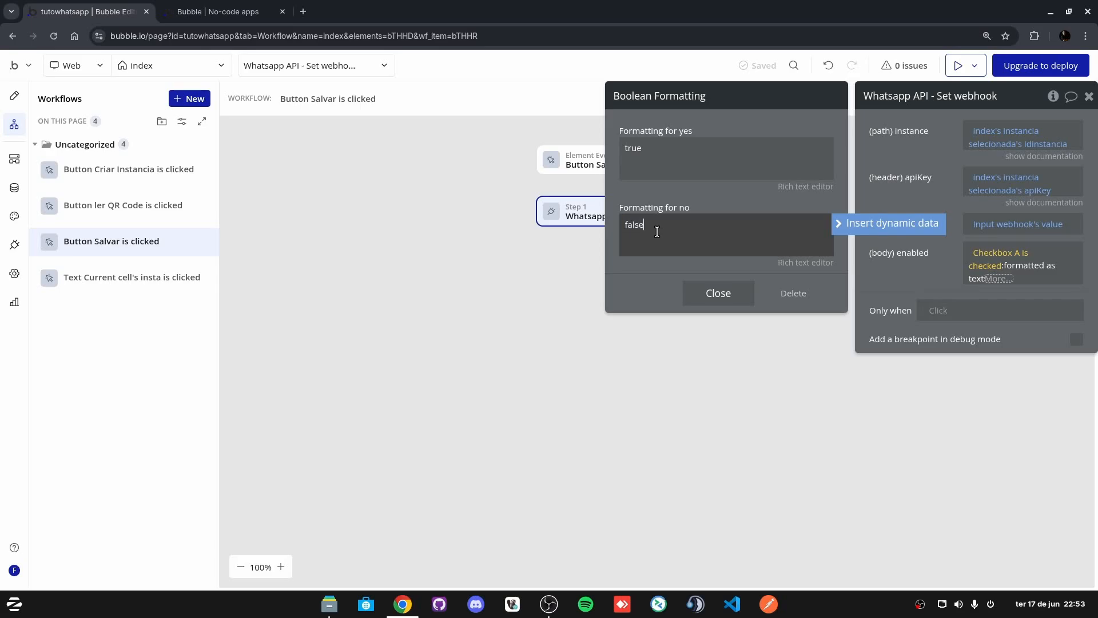
pyautogui.click(725, 294)
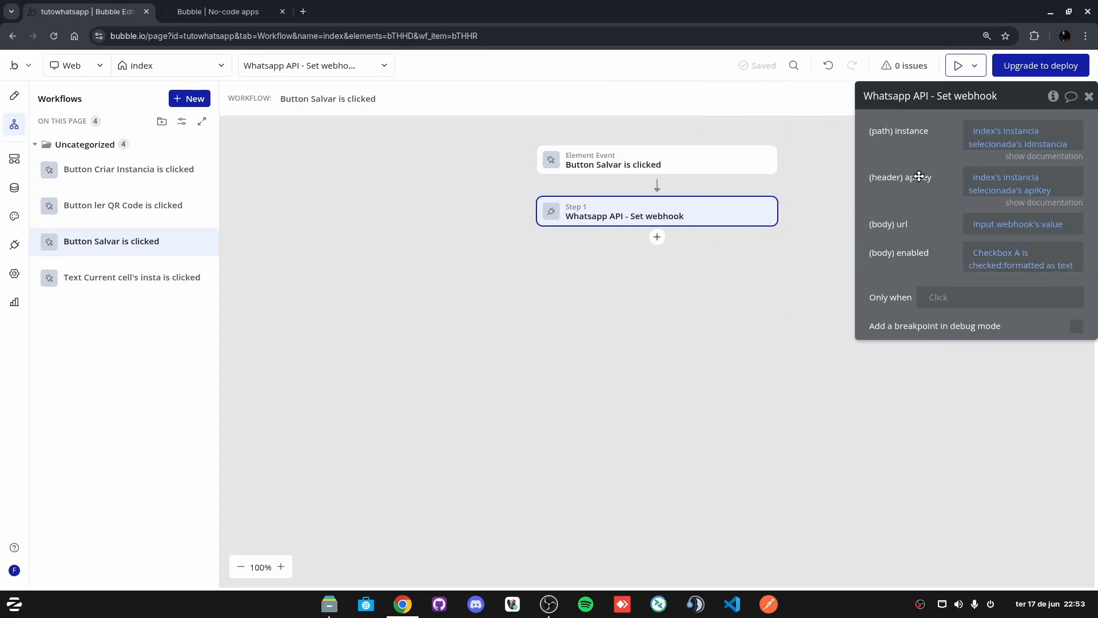
# Step: Add a Refresh the page action as step 2 after Set webhook
pyautogui.click(655, 240)
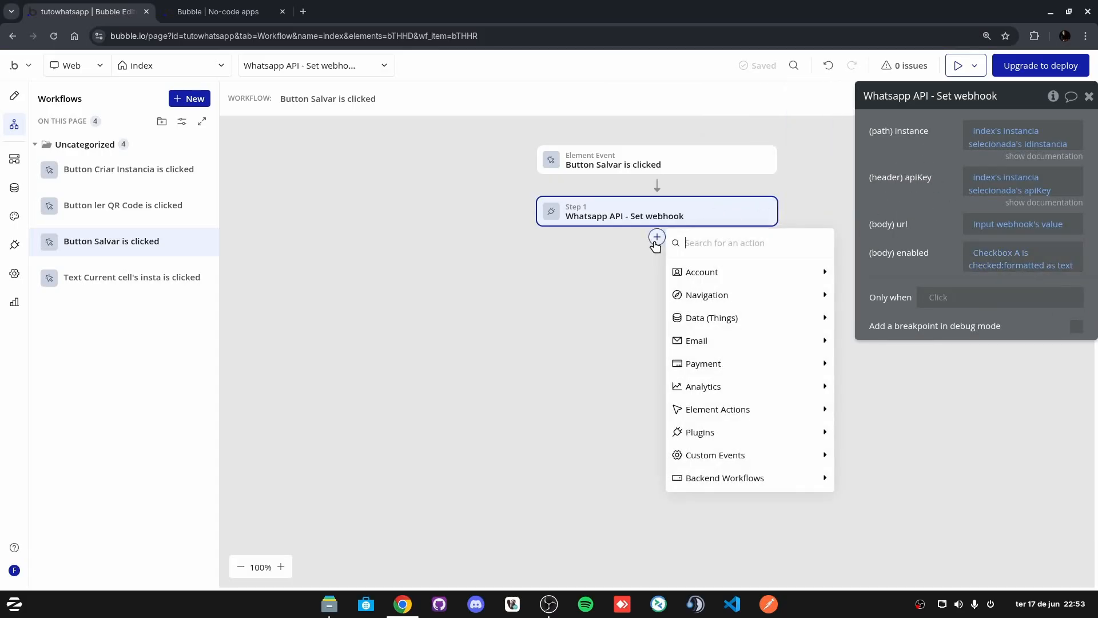
pyautogui.click(904, 210)
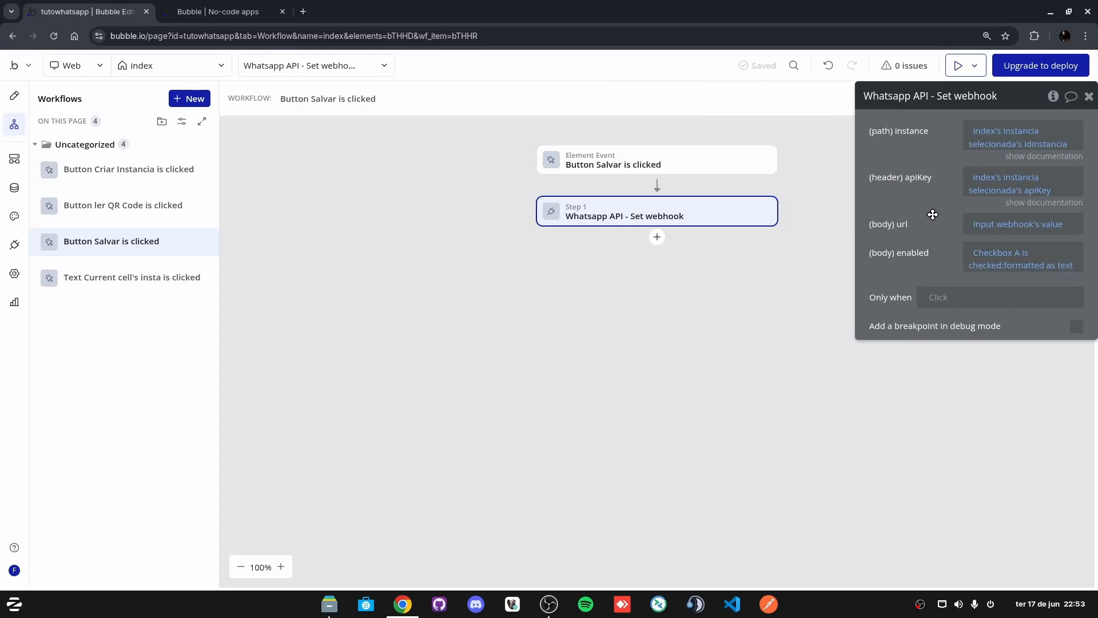
pyautogui.click(657, 238)
pyautogui.write('re')
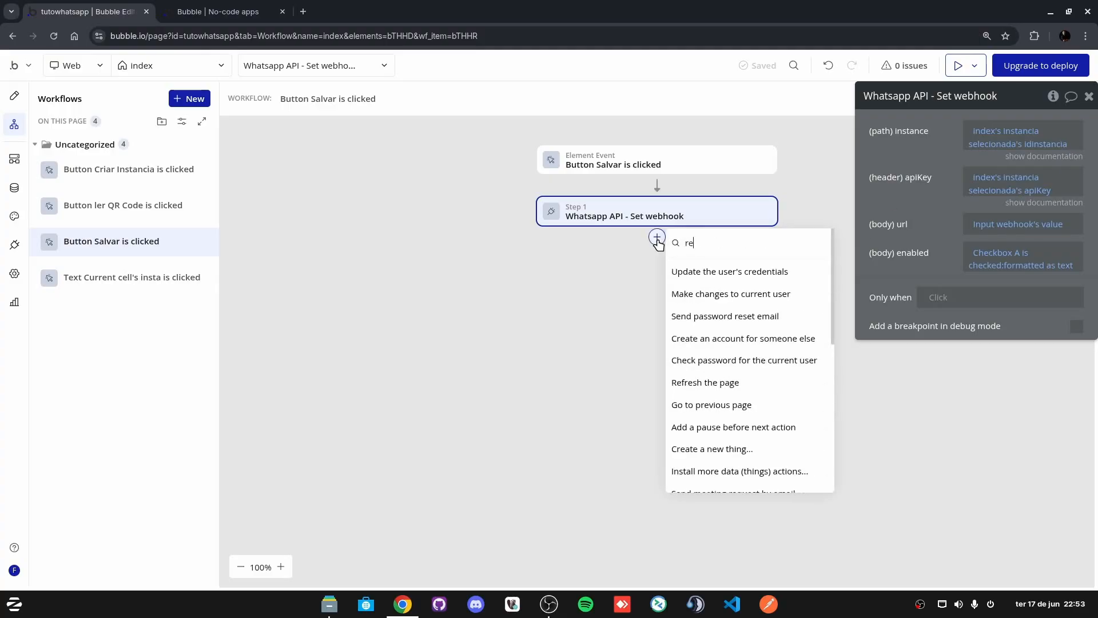
pyautogui.write('fre')
pyautogui.click(734, 280)
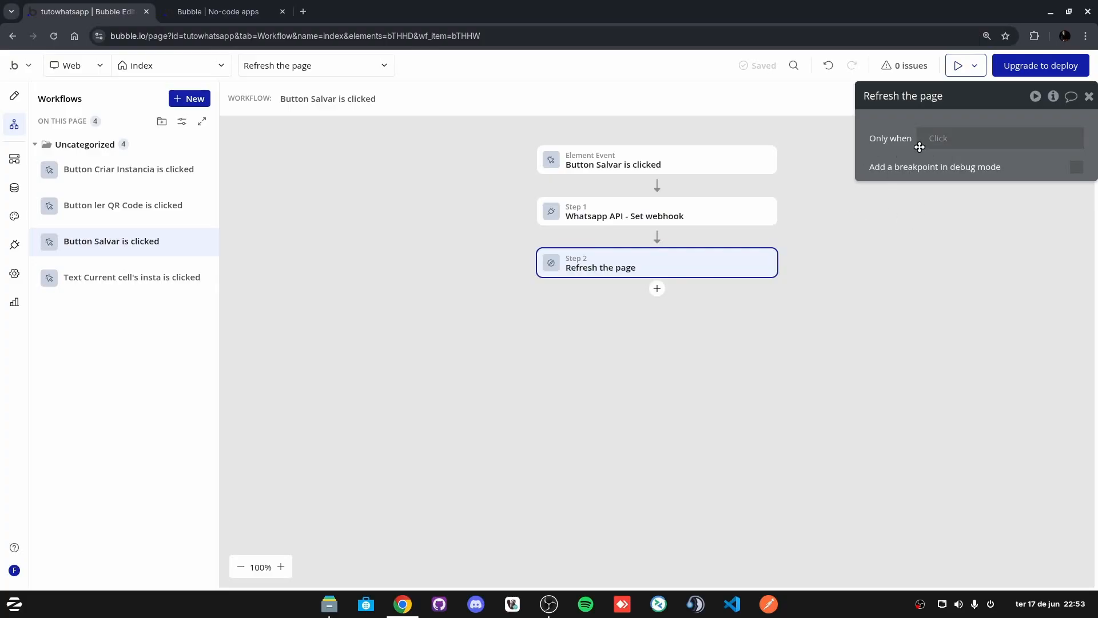
pyautogui.click(618, 216)
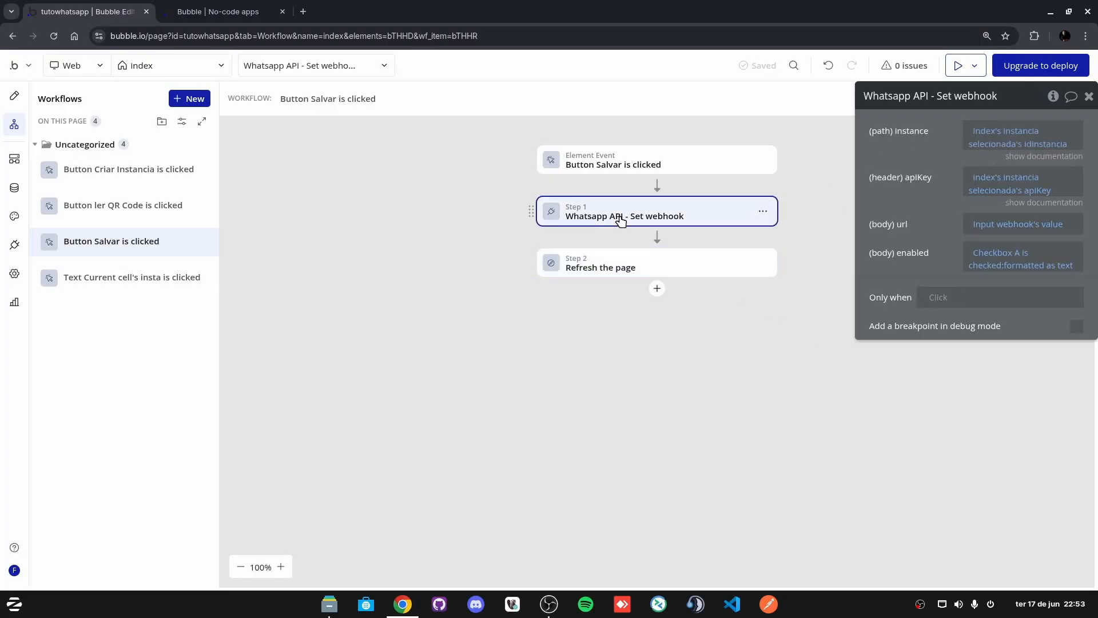
pyautogui.click(616, 275)
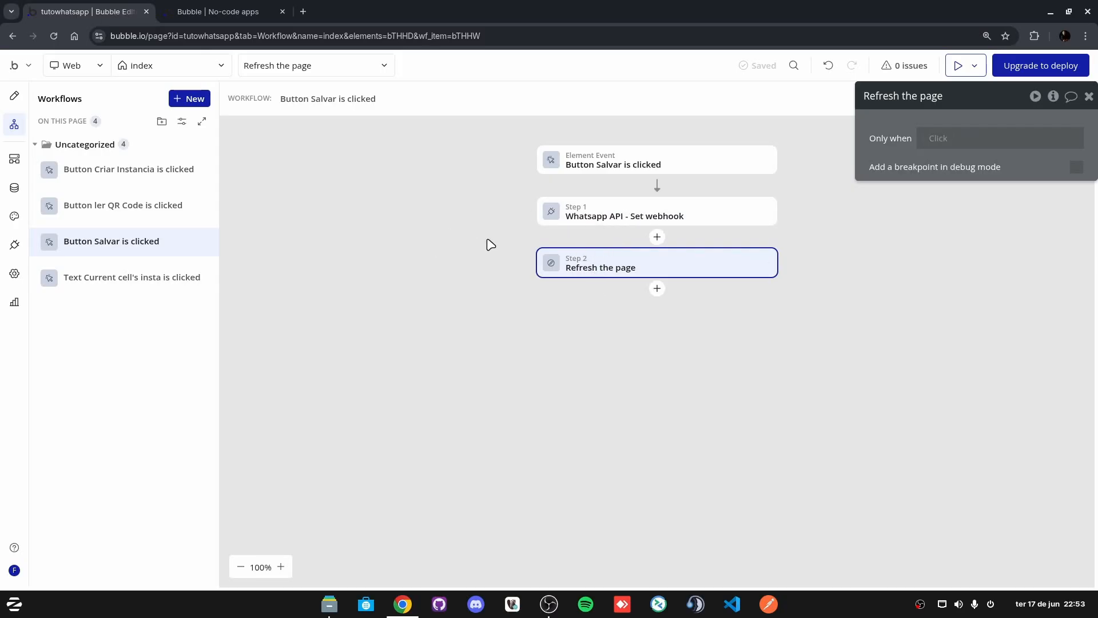
pyautogui.click(14, 96)
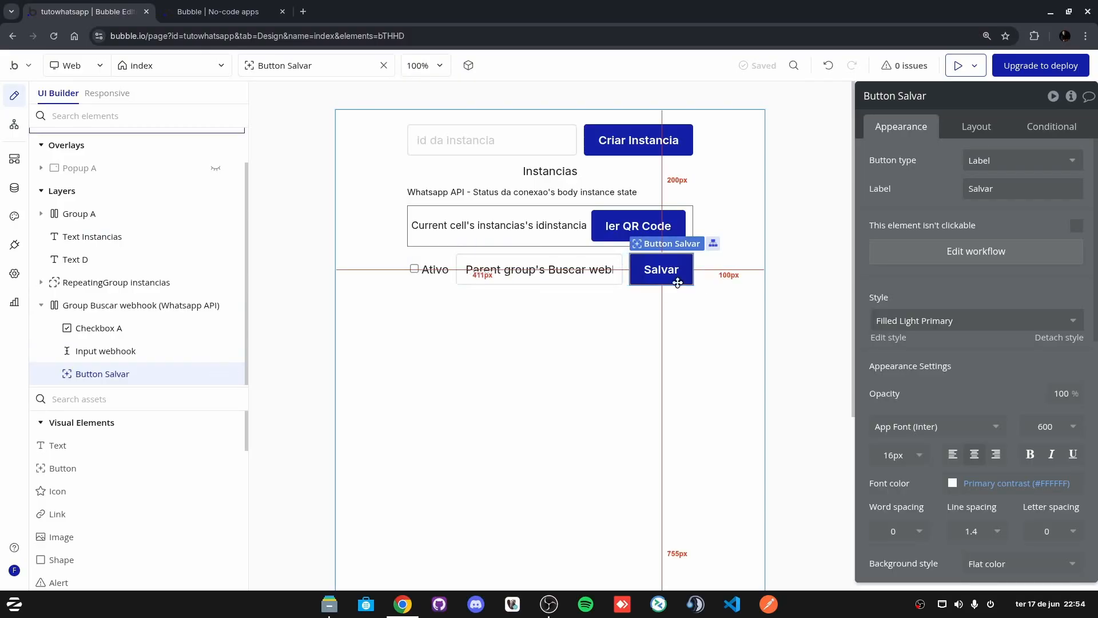
pyautogui.click(958, 66)
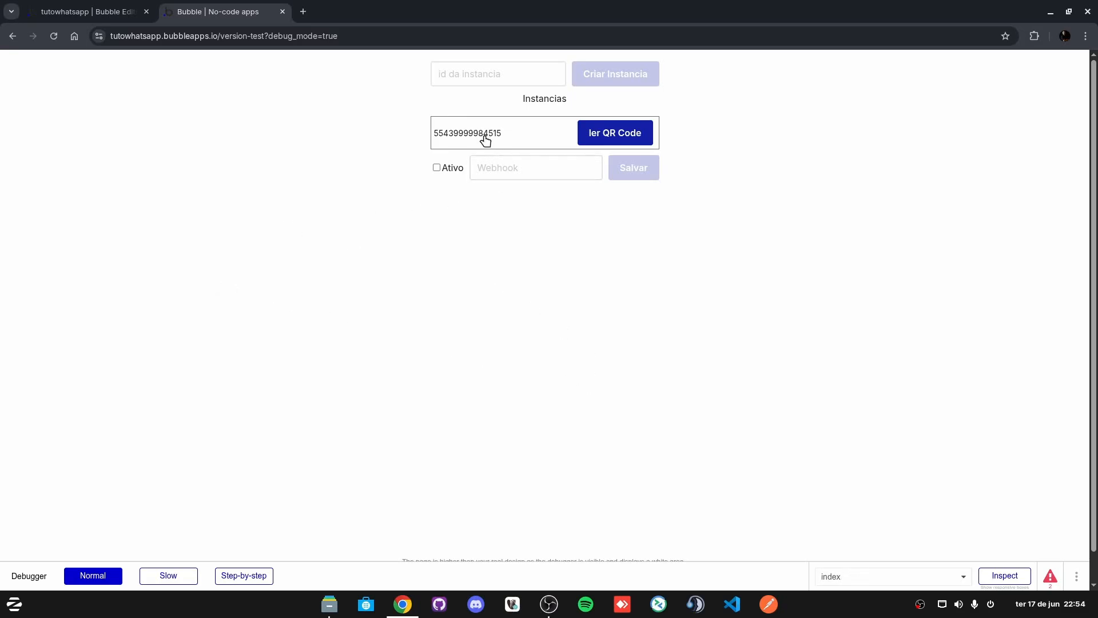
pyautogui.click(436, 177)
pyautogui.click(486, 181)
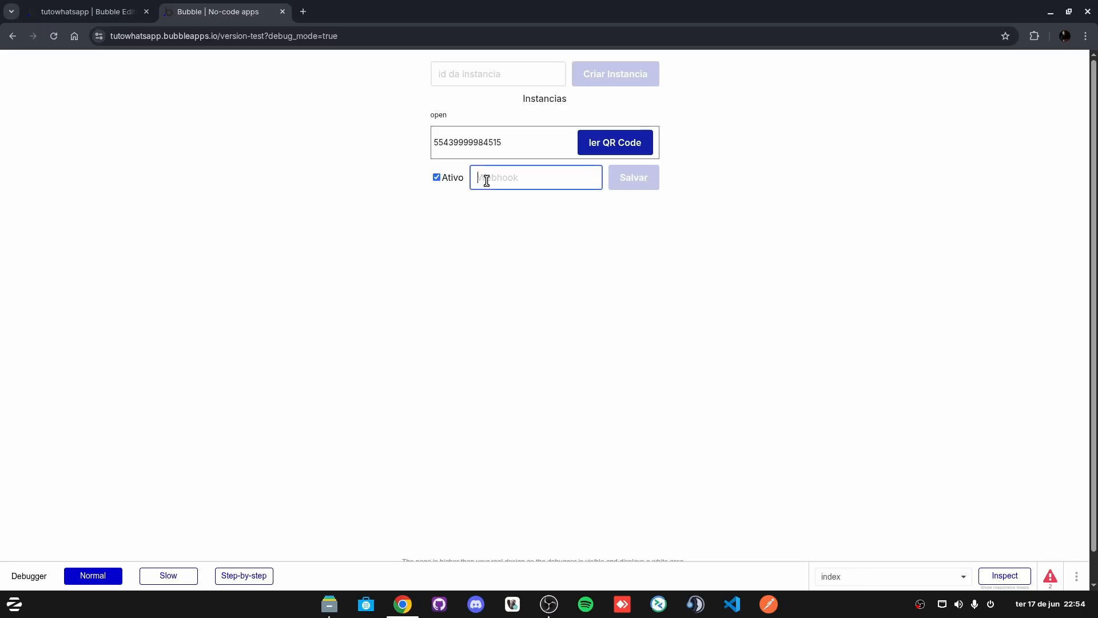
pyautogui.write('www.bikershub.com')
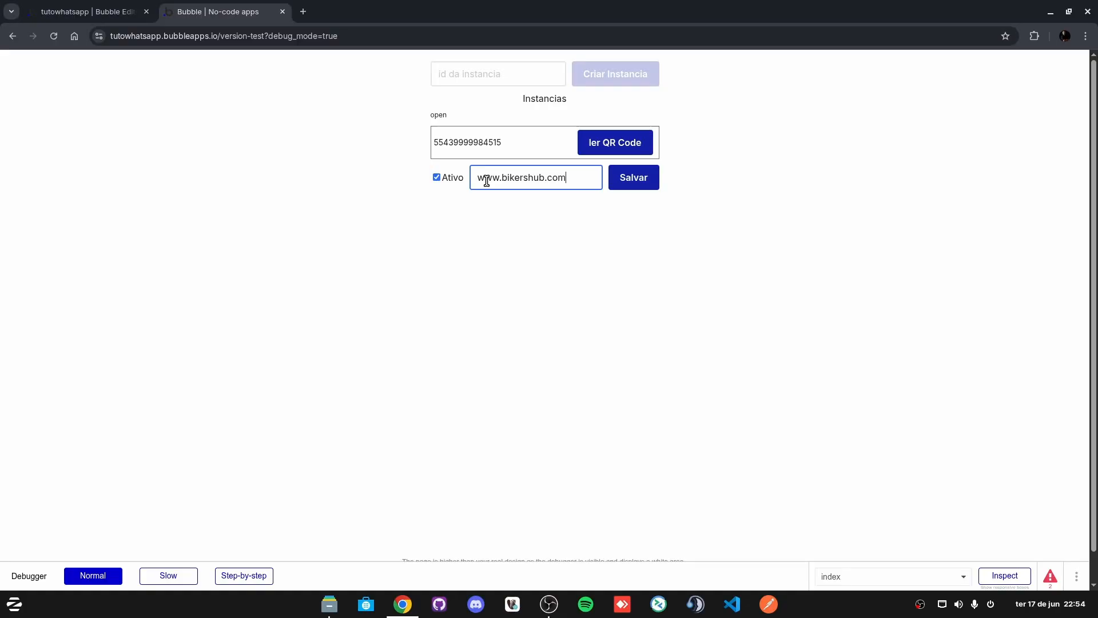
pyautogui.click(588, 242)
pyautogui.click(632, 181)
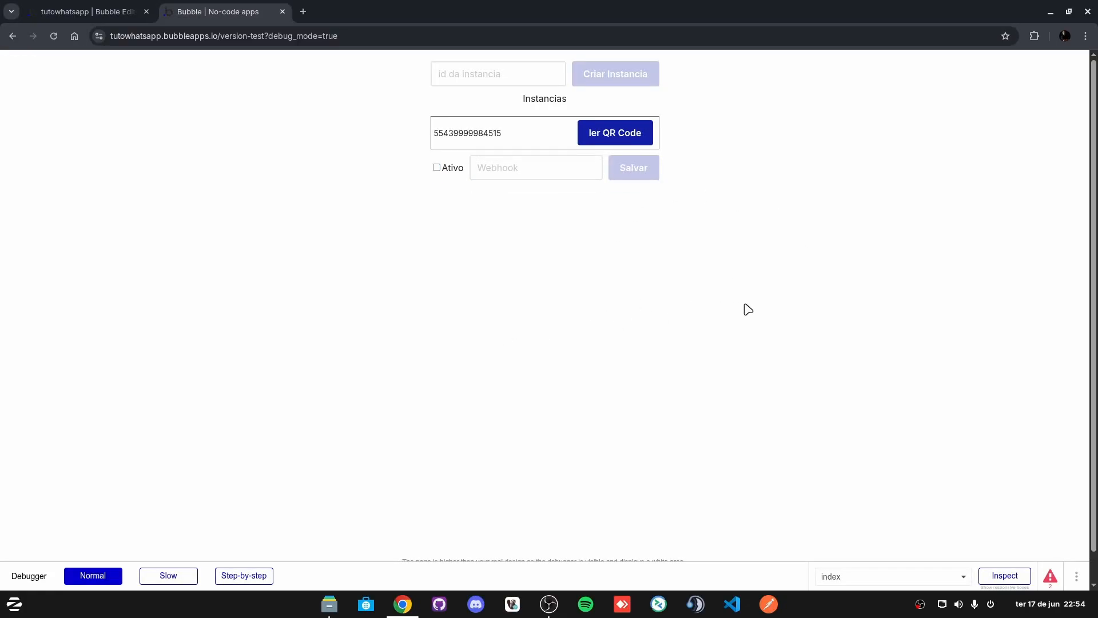
# Step: Reload the preview and confirm the webhook address persisted
pyautogui.click(56, 40)
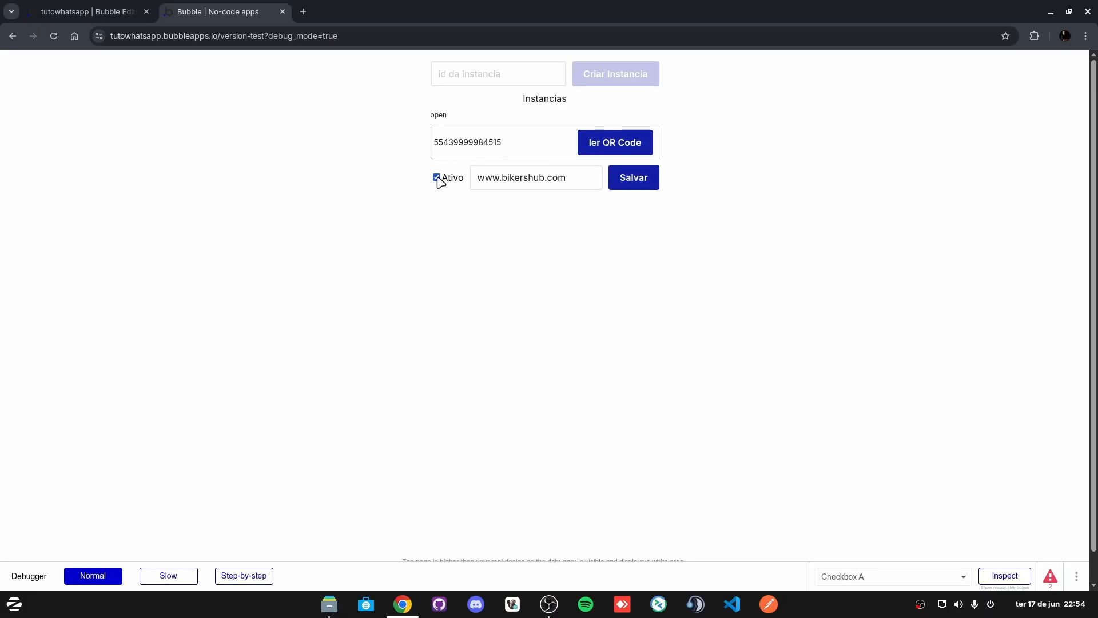
pyautogui.click(577, 181)
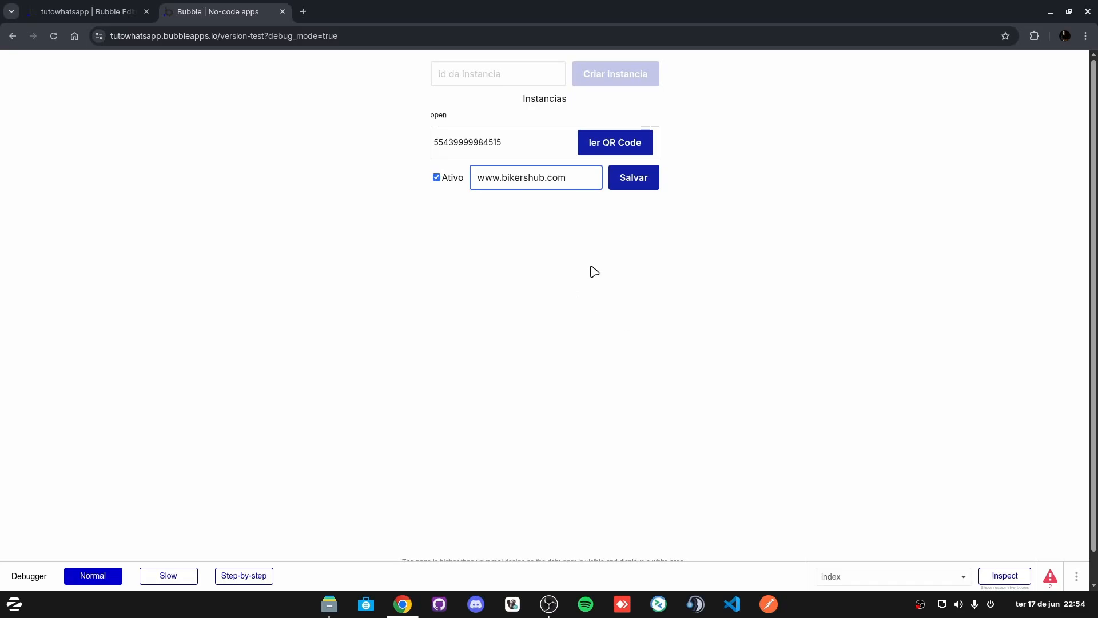
pyautogui.click(533, 177)
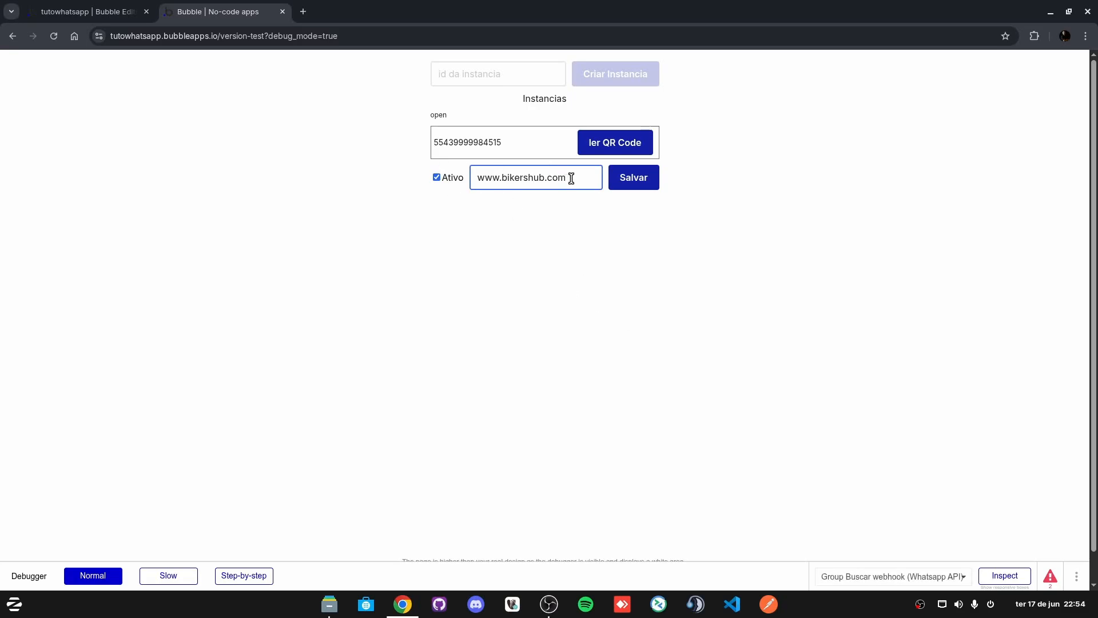
pyautogui.doubleClick(543, 177)
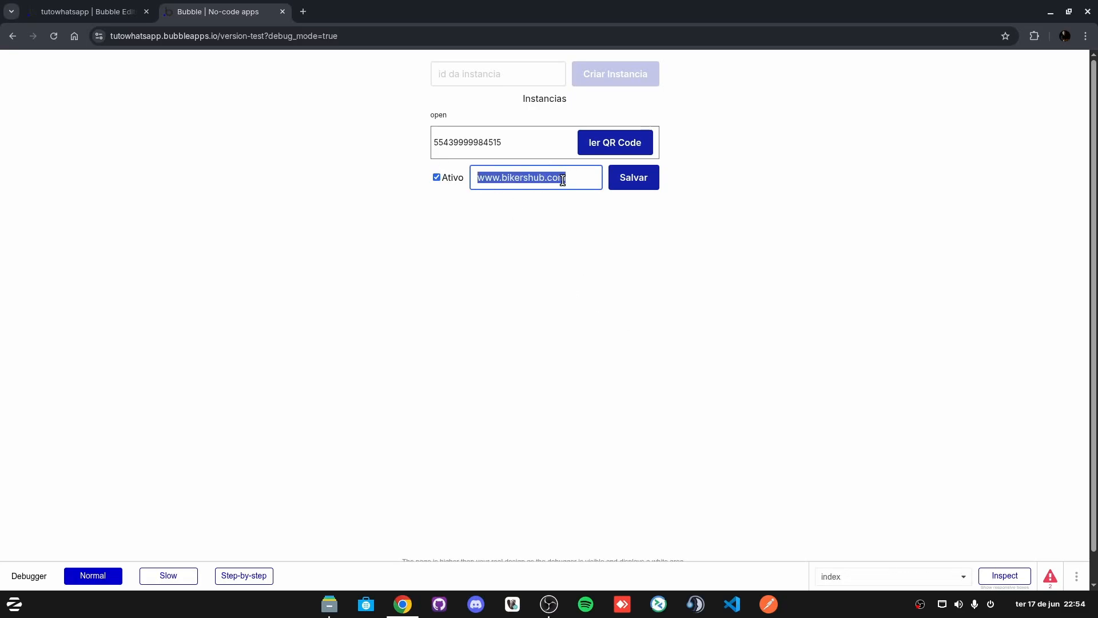
pyautogui.click(581, 177)
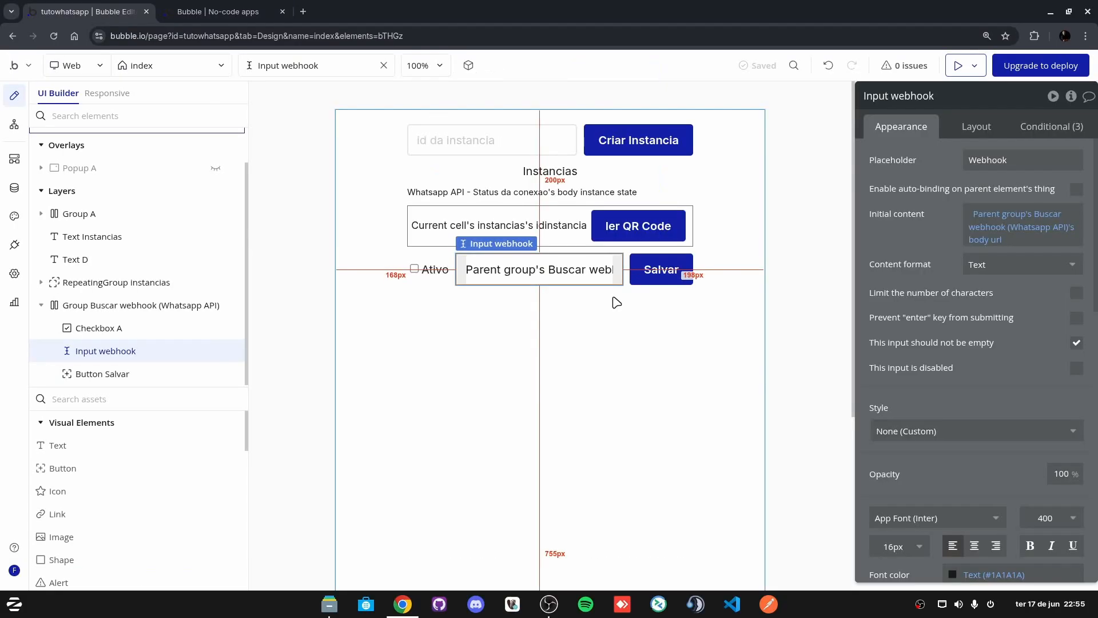
# Step: Review the properties of Salvar, Input webhook, Ativo and the webhook group
pyautogui.click(651, 275)
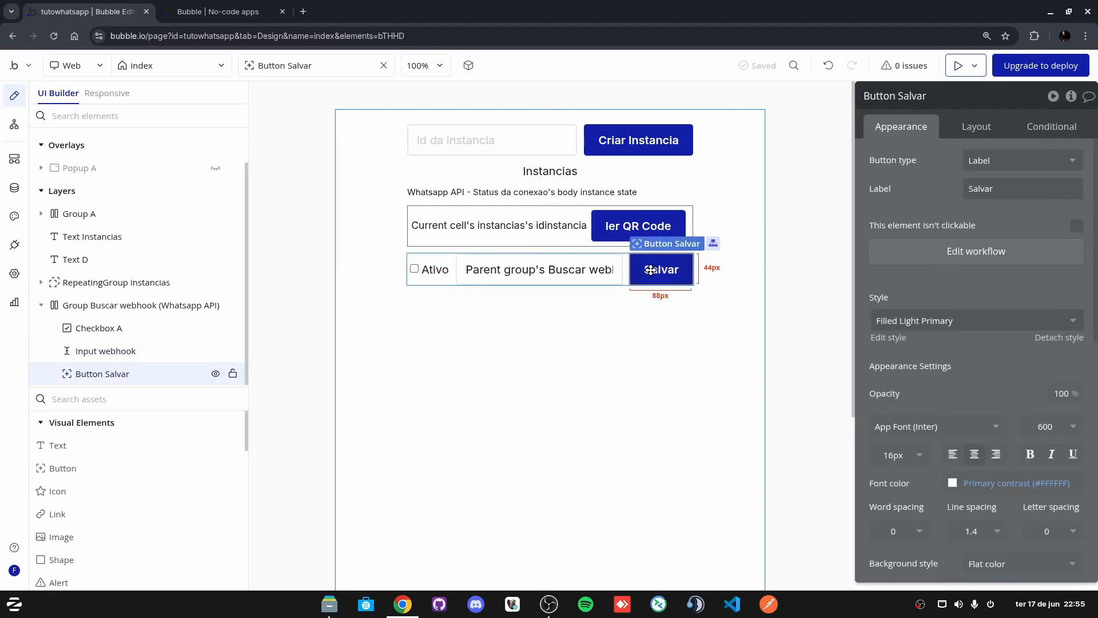
pyautogui.click(551, 271)
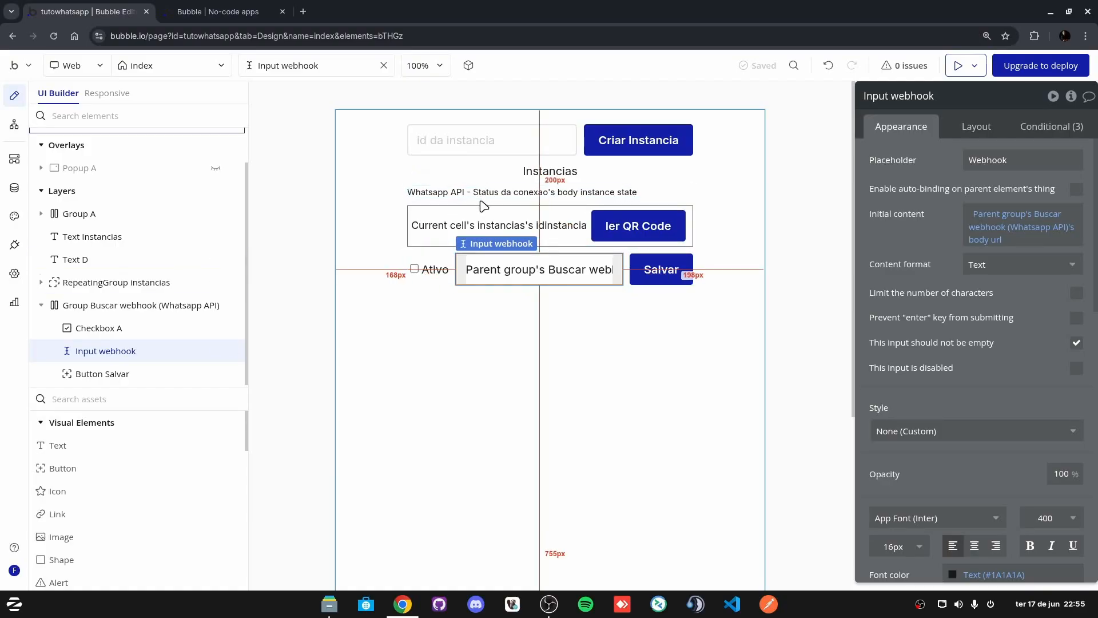
pyautogui.click(452, 272)
pyautogui.click(556, 359)
pyautogui.click(619, 273)
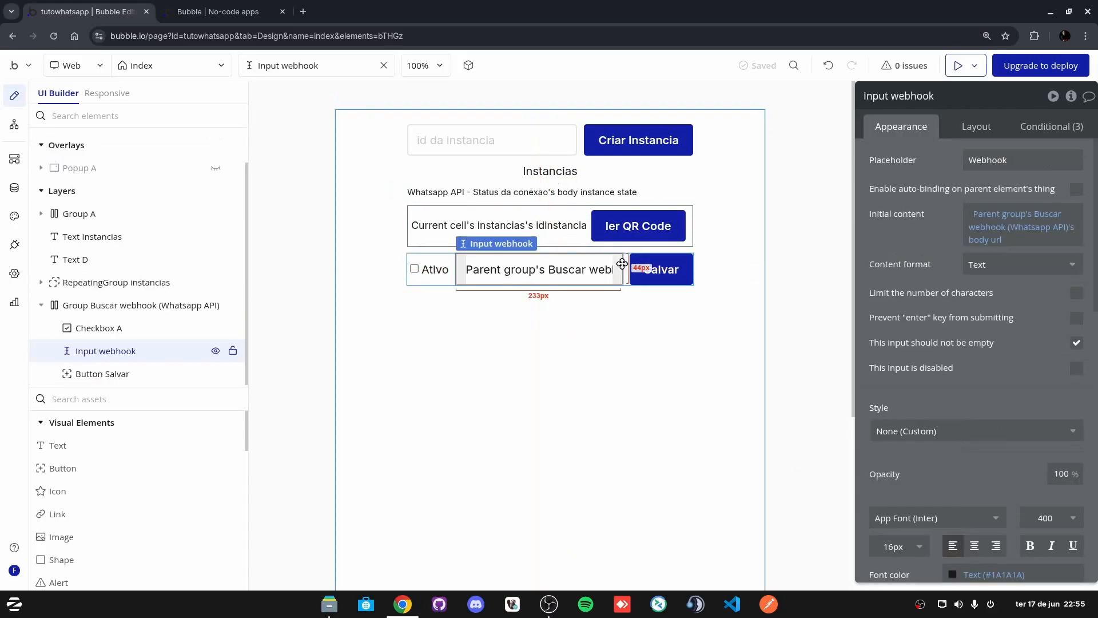
pyautogui.click(429, 269)
pyautogui.click(590, 278)
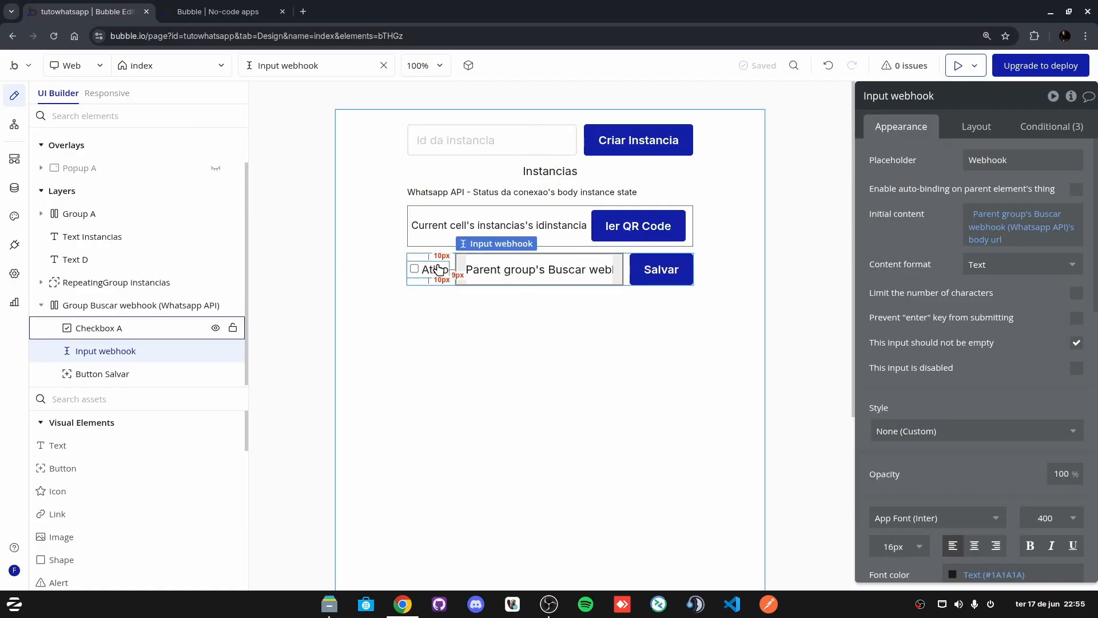
pyautogui.click(656, 281)
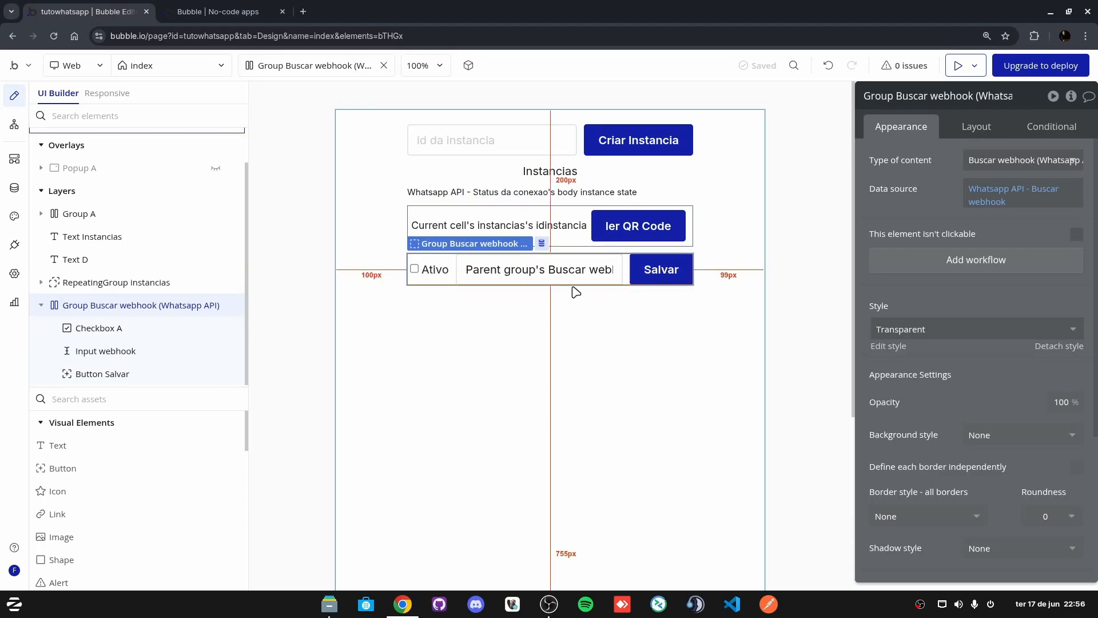
# Step: Open a new browser tab and enter plugin in the address bar
pyautogui.click(304, 11)
pyautogui.click(382, 40)
pyautogui.write('plugin')
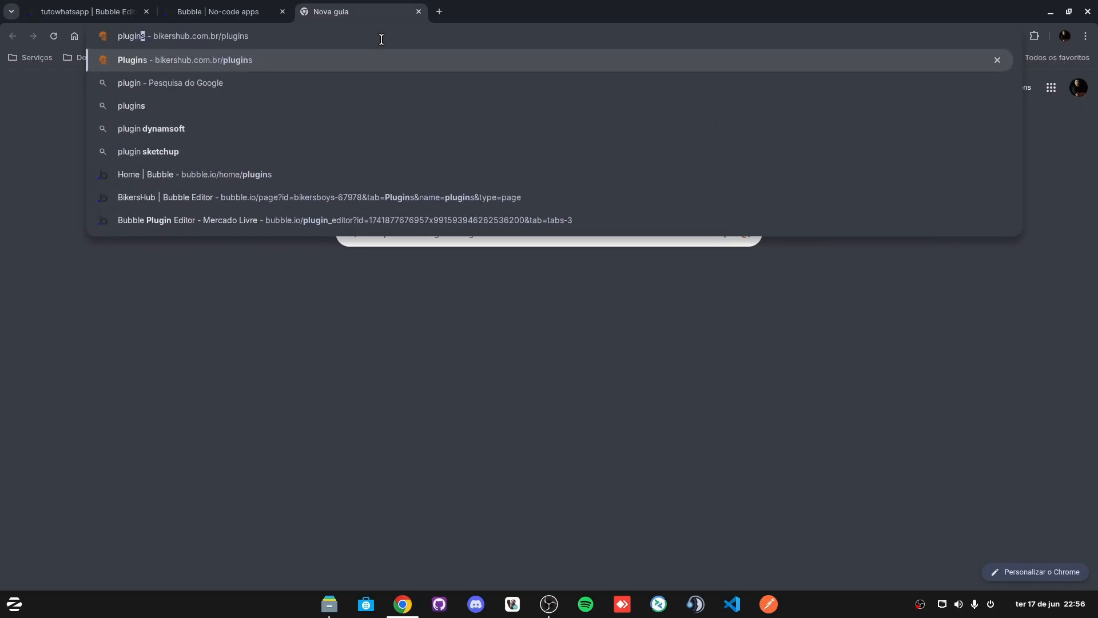
# Step: Review the first WhatsApp instance's settings on bikershub.com.br's Plugins page, then go back to the Bubble preview
pyautogui.click(193, 60)
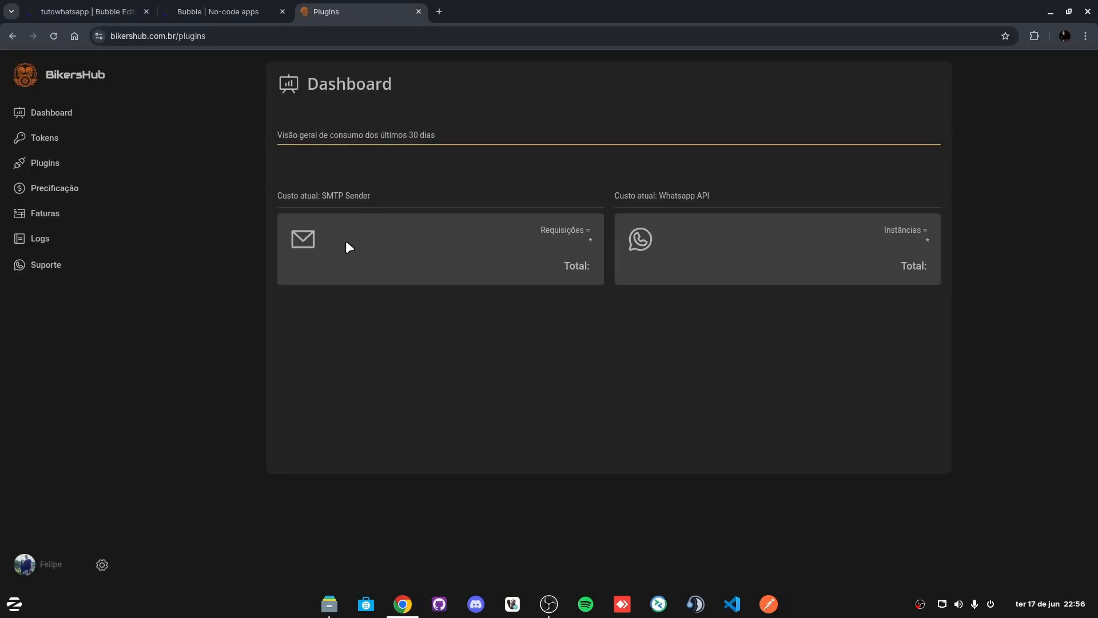
pyautogui.click(46, 162)
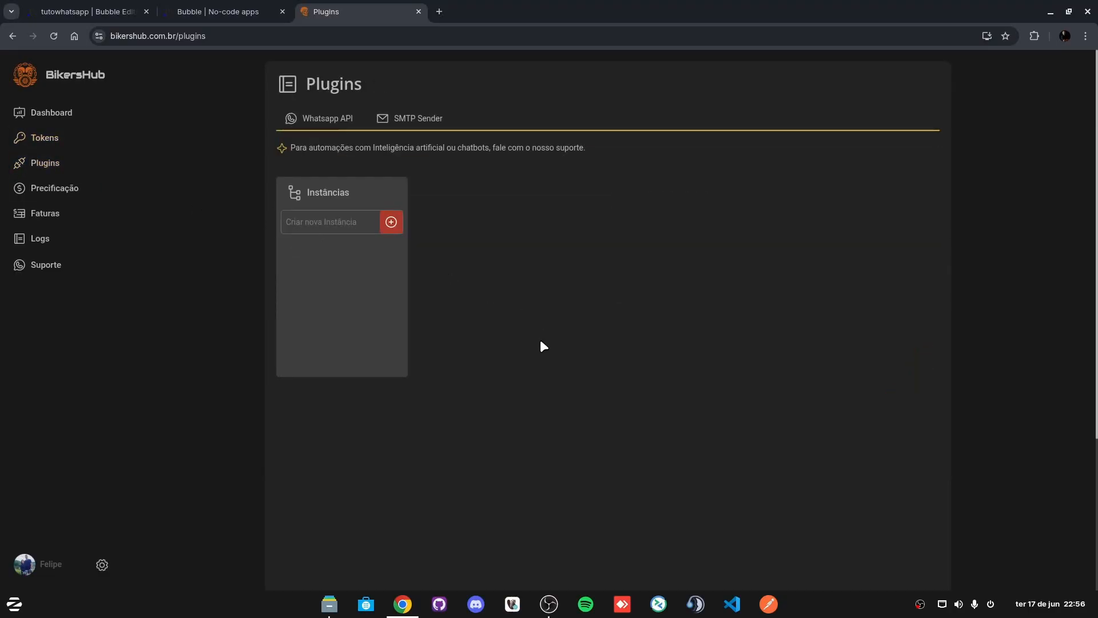
pyautogui.click(313, 251)
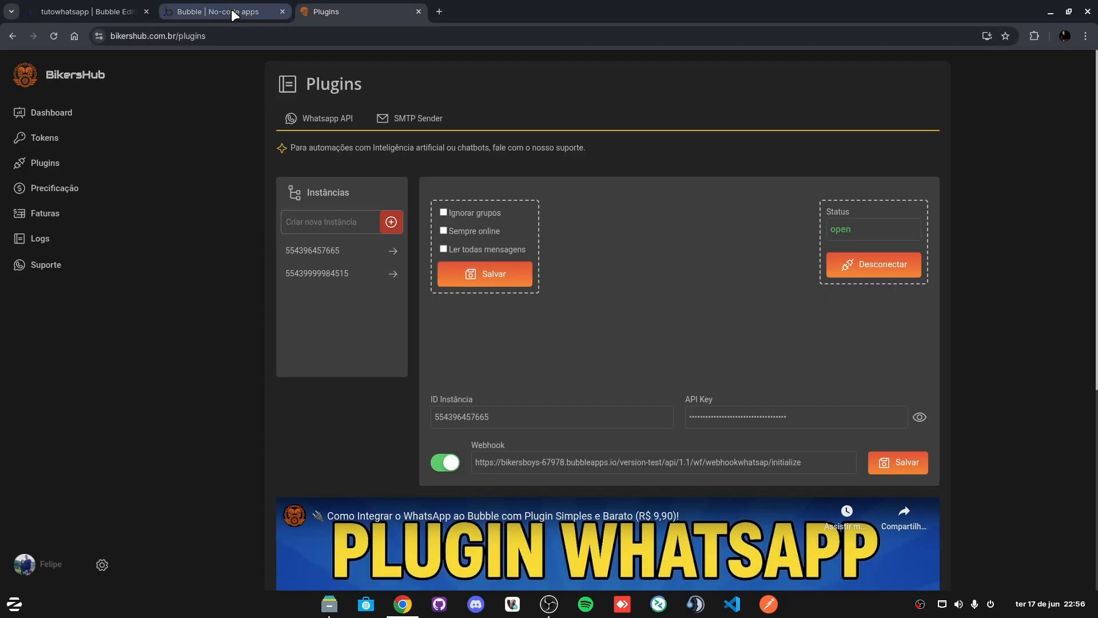
pyautogui.click(196, 8)
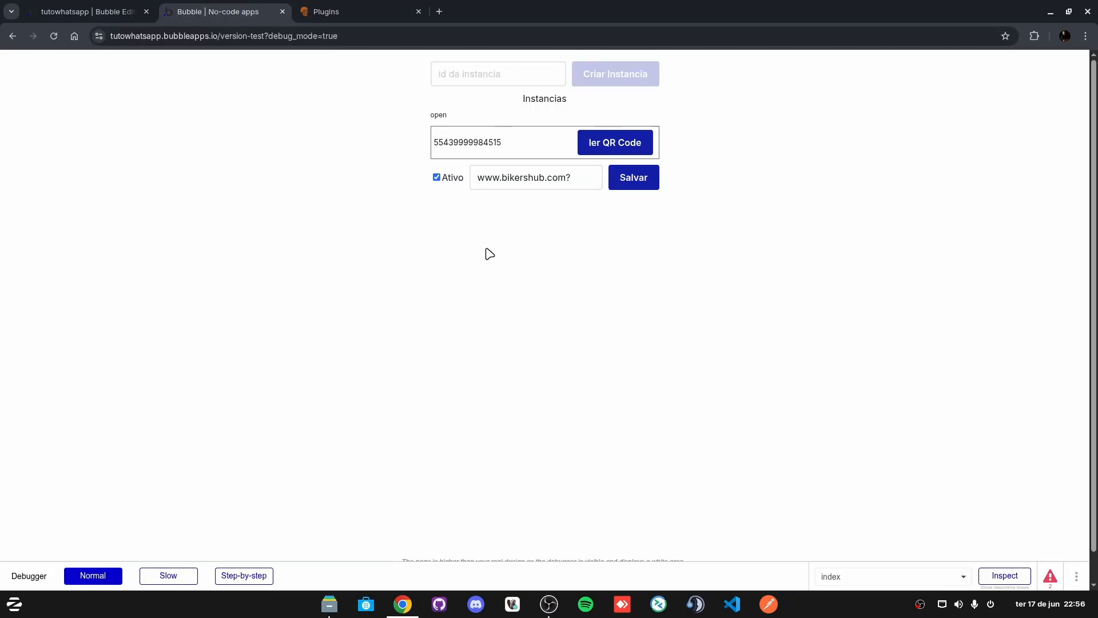
# Step: In the editor, check the group's Whatsapp API - Buscar webhook data source, then open the Salvar button's workflow
pyautogui.hotkey('ctrl', 'shift', 'Tab')
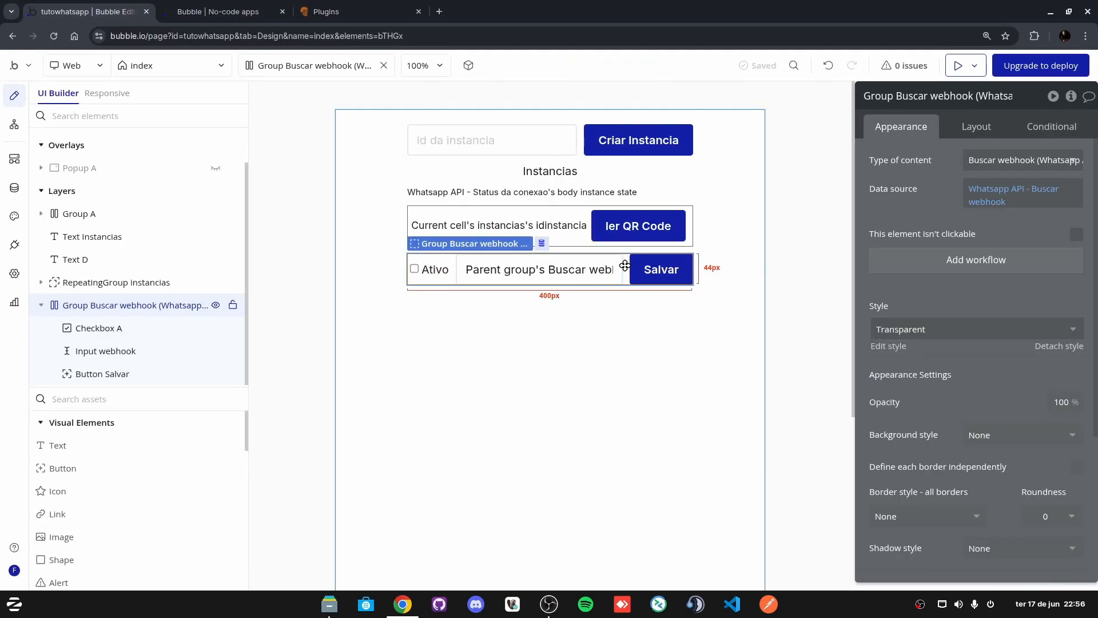
pyautogui.click(988, 201)
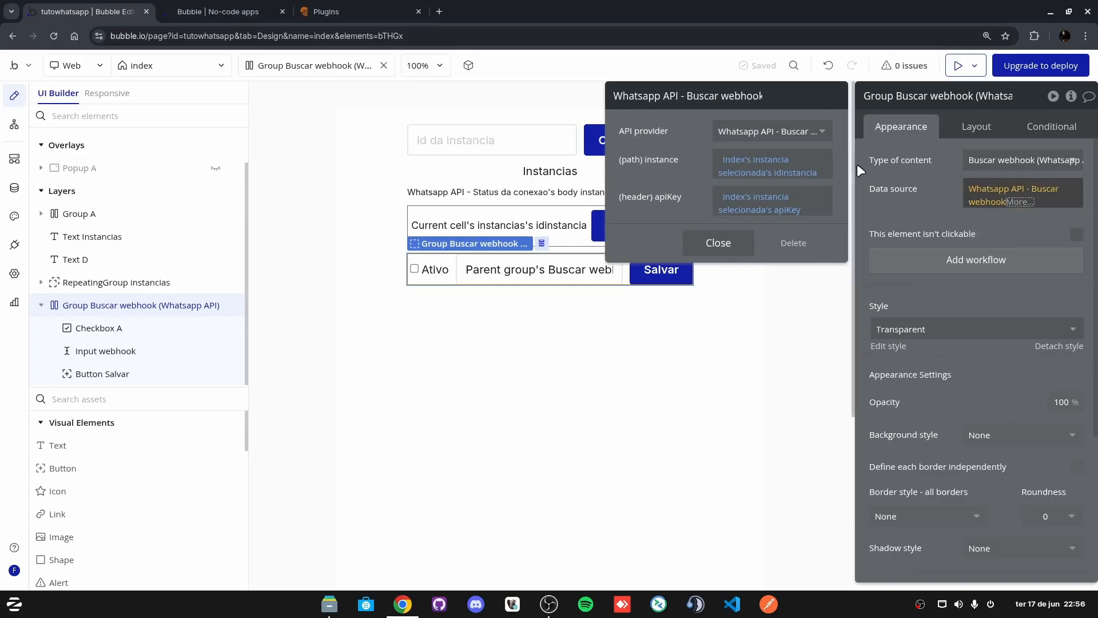
pyautogui.click(784, 133)
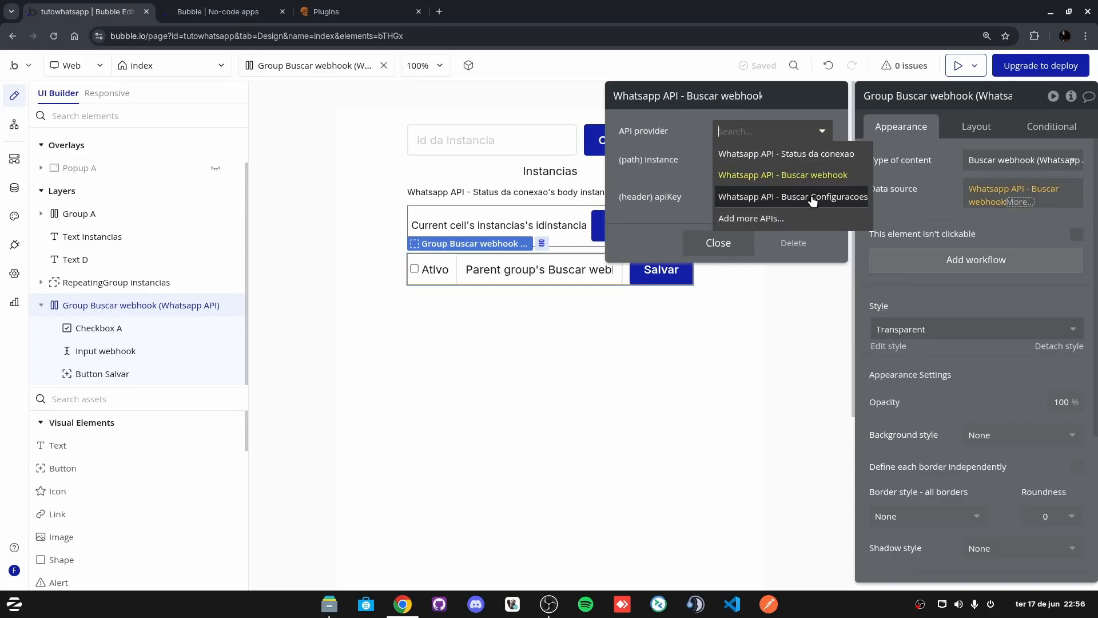
pyautogui.click(915, 198)
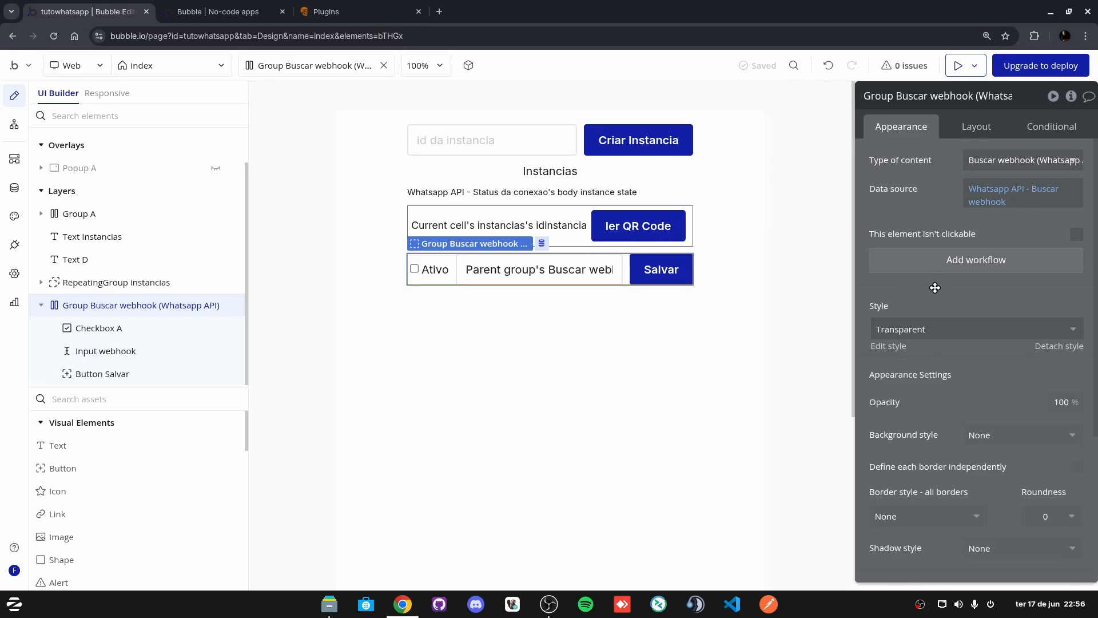
pyautogui.click(663, 263)
pyautogui.click(954, 256)
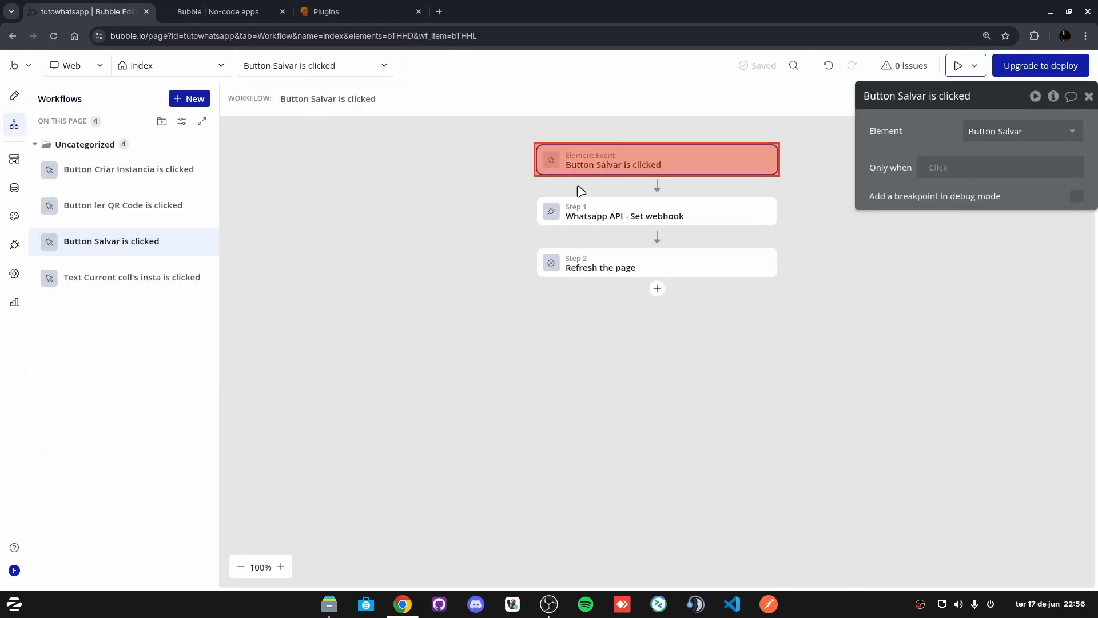
pyautogui.click(704, 215)
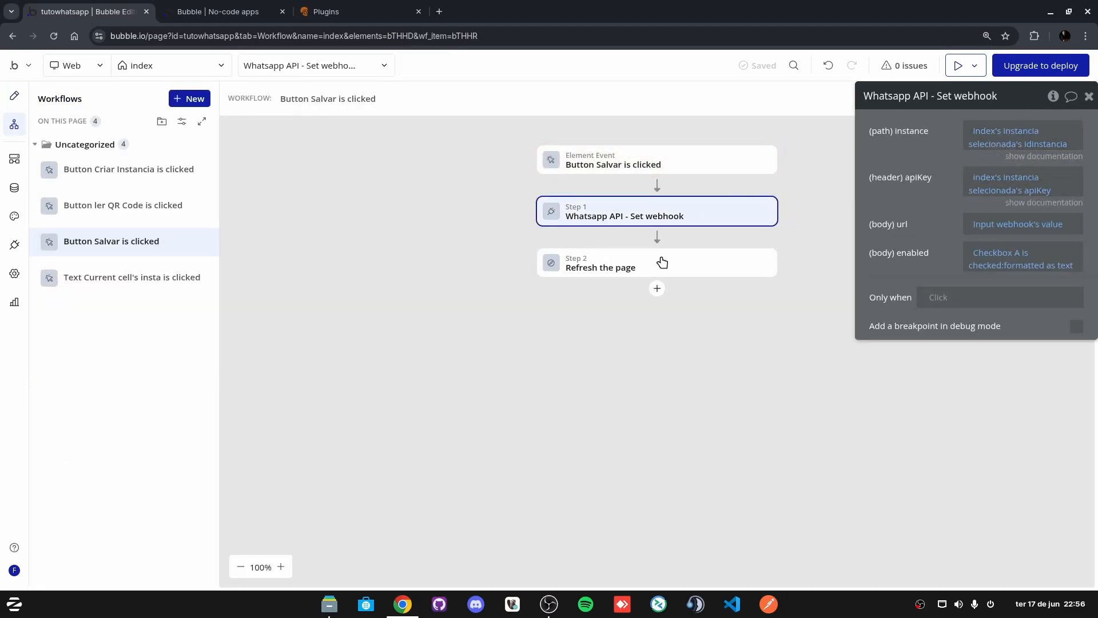
pyautogui.click(657, 289)
pyautogui.write('con')
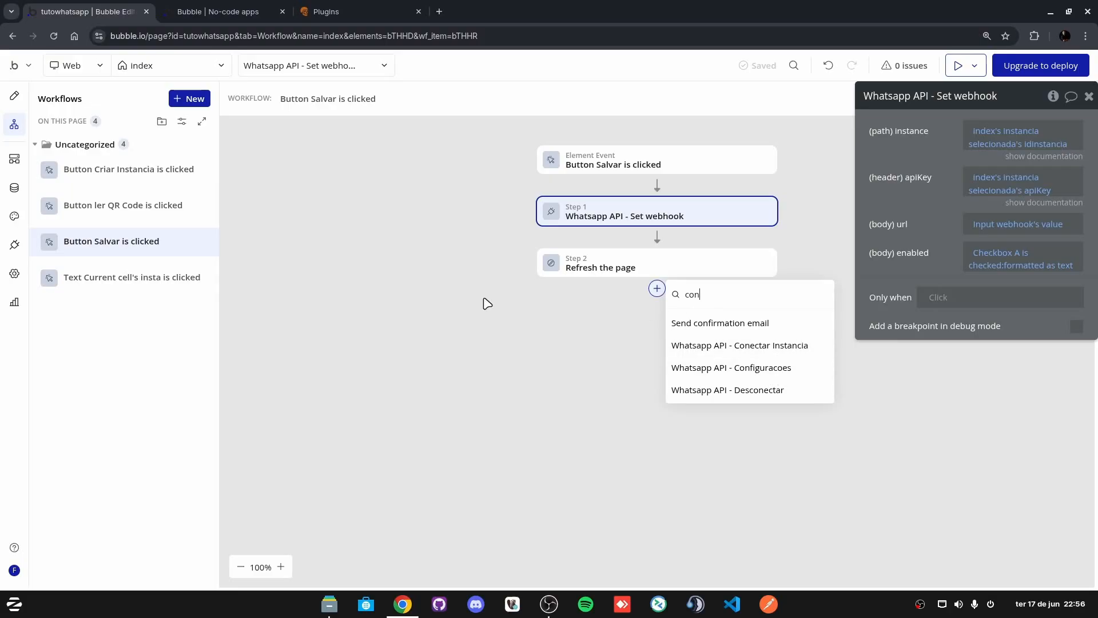
pyautogui.click(502, 359)
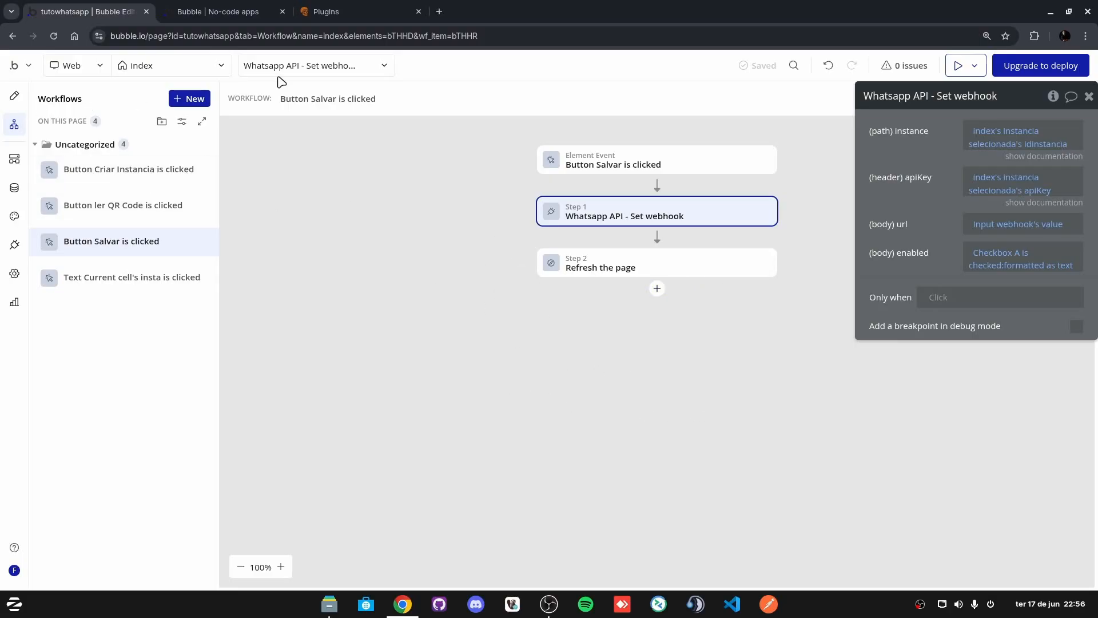
pyautogui.click(341, 11)
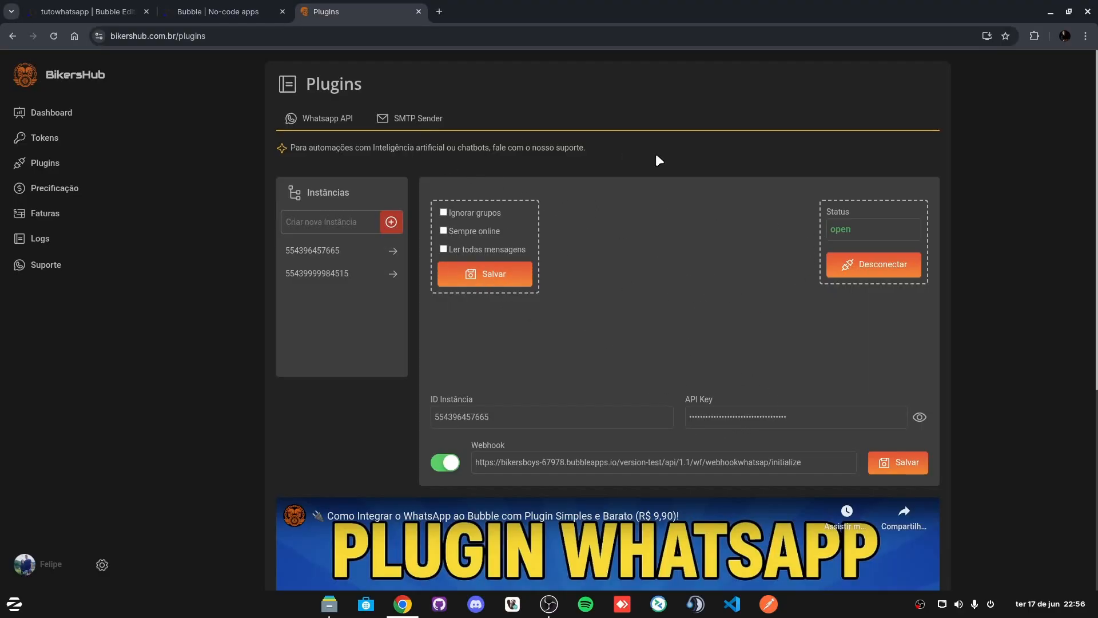
pyautogui.click(214, 10)
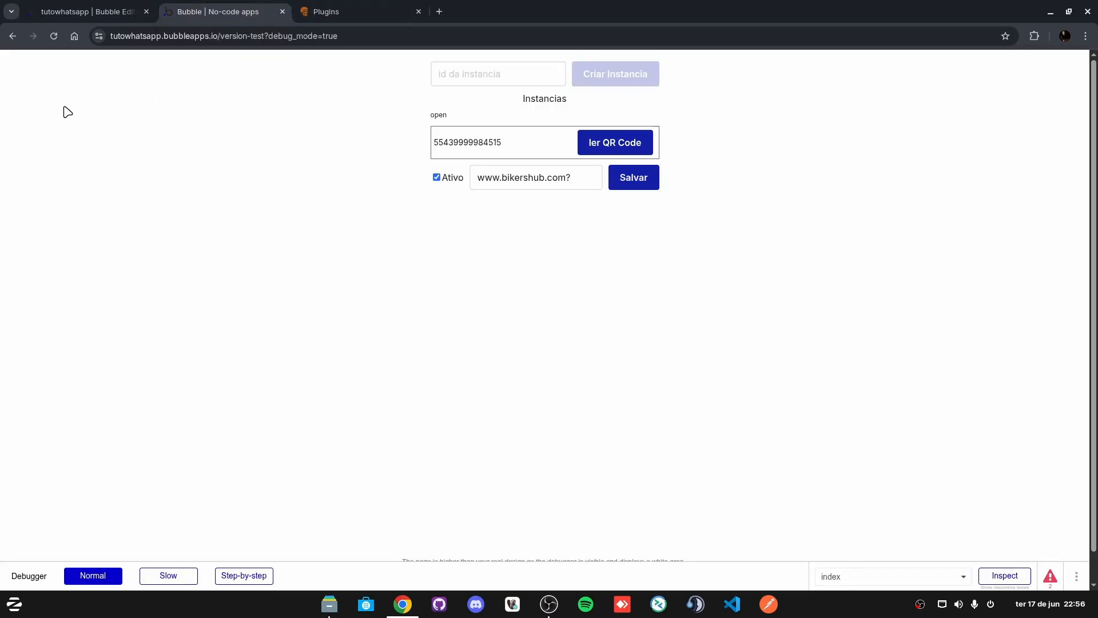
pyautogui.click(116, 10)
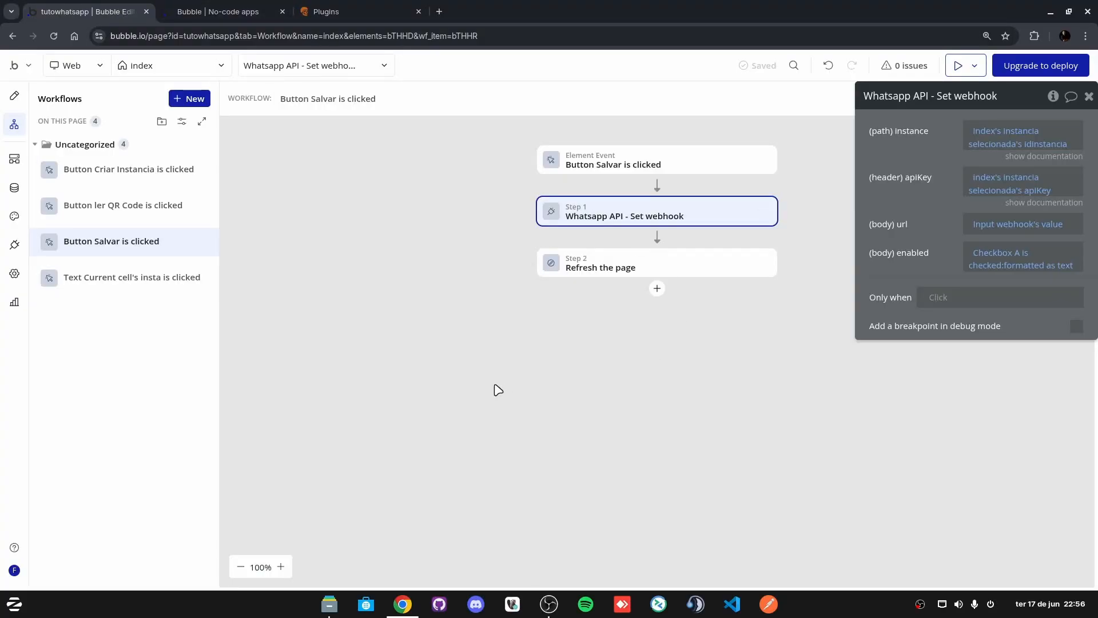
# Step: Return to the Design tab and select RepeatingGroup instancias
pyautogui.click(15, 96)
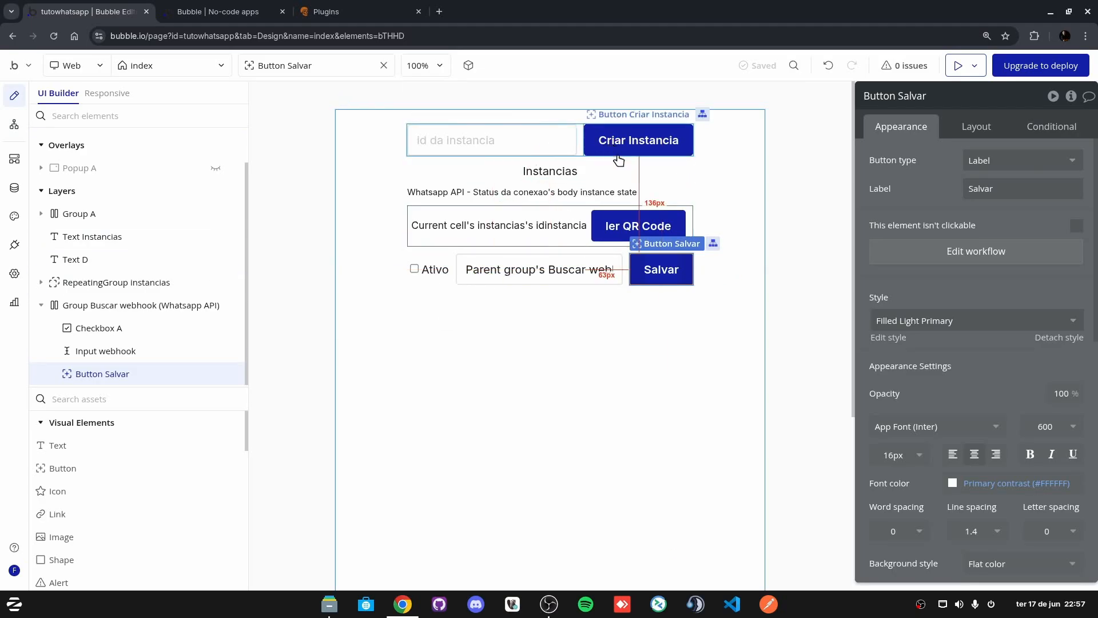
pyautogui.click(583, 234)
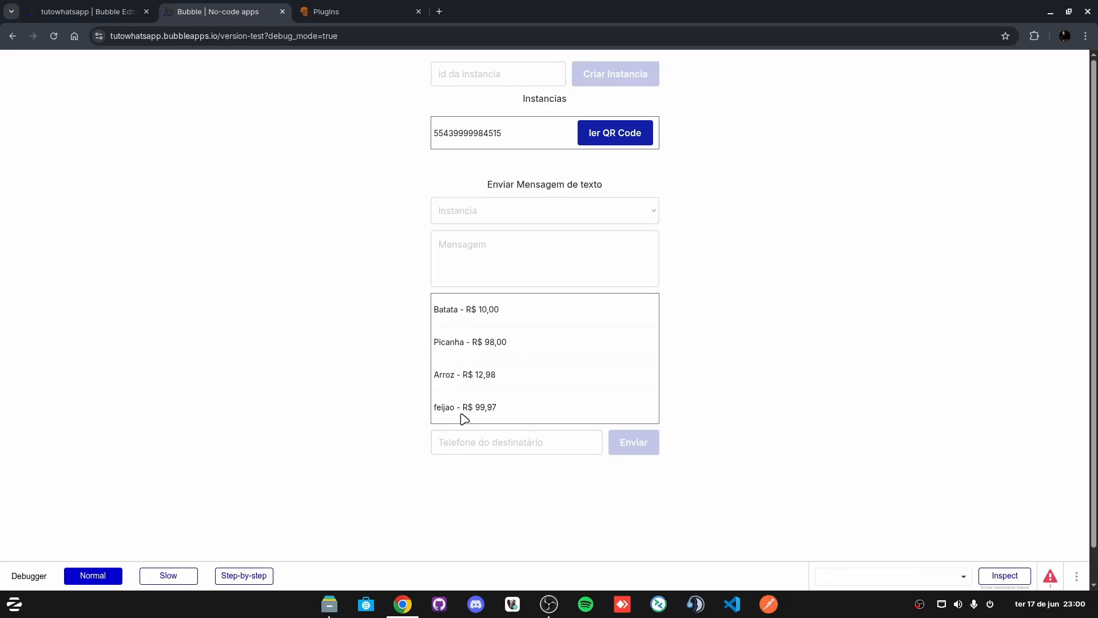
# Step: Inspect the Mensagem field and the Batata product row in the test page, then return to the editor
pyautogui.click(446, 252)
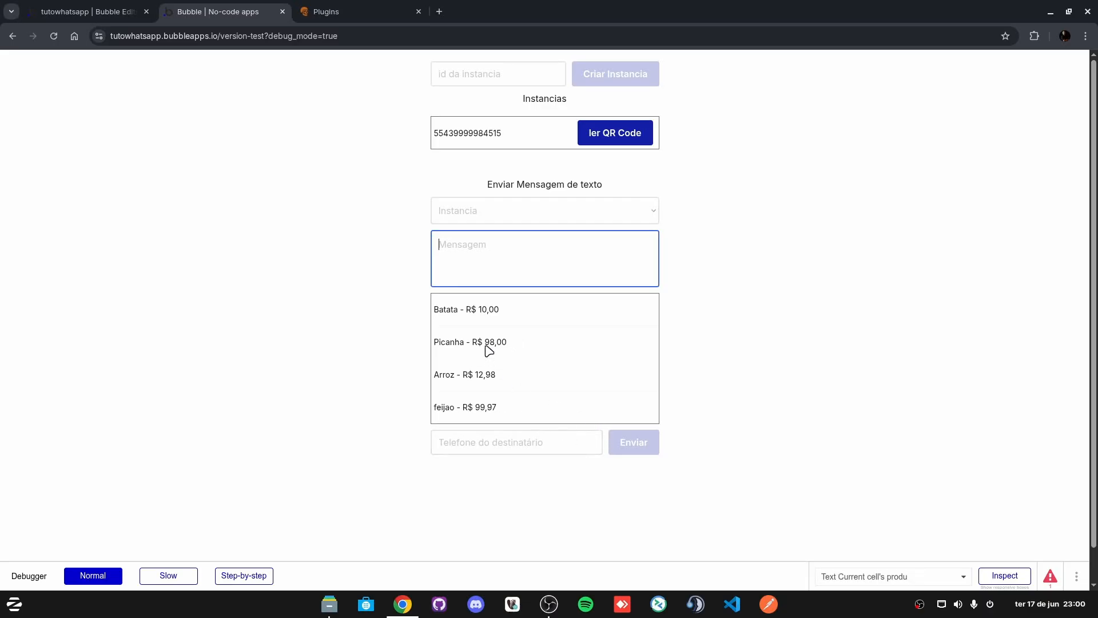
pyautogui.moveTo(444, 310); pyautogui.dragTo(520, 325)
pyautogui.click(455, 344)
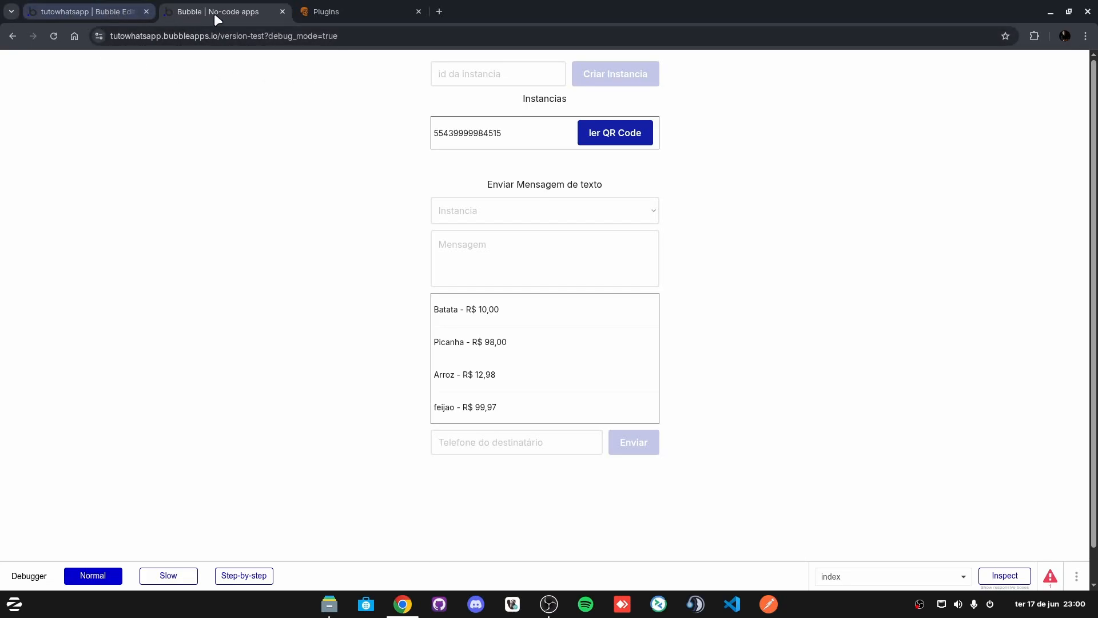
pyautogui.click(113, 8)
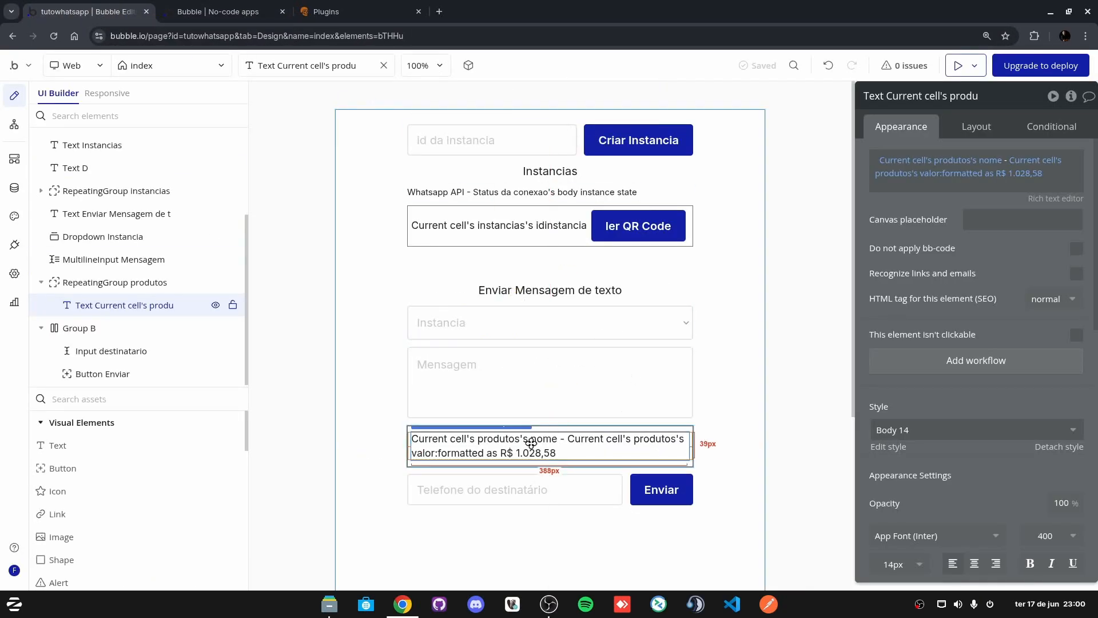
# Step: Place a new Text element below the product list and give it the Body 14 style
pyautogui.click(93, 447)
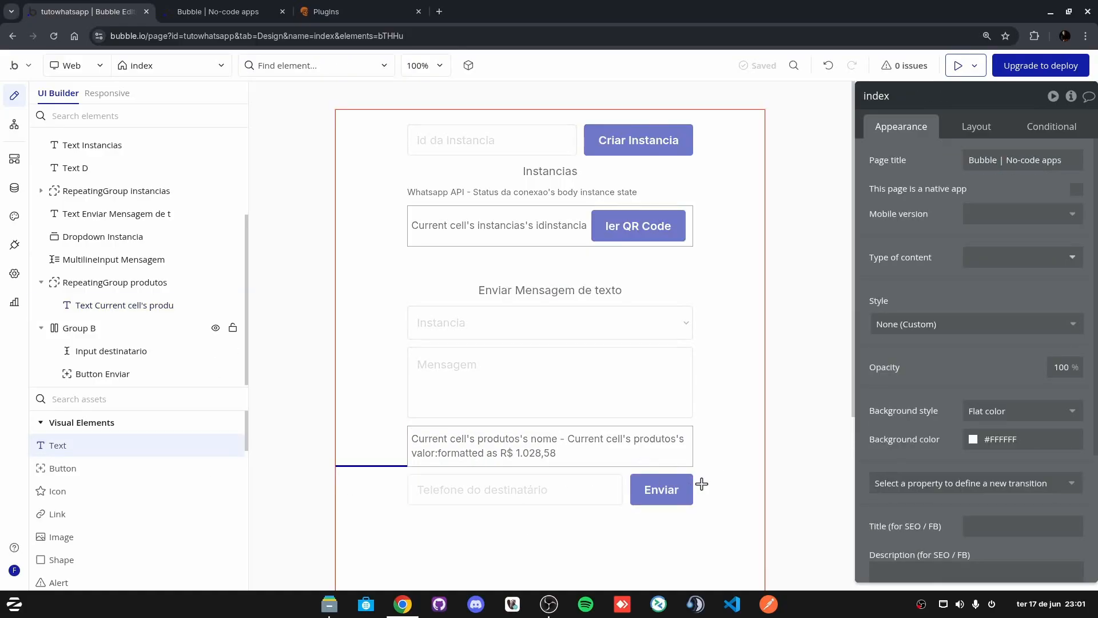
pyautogui.click(702, 465)
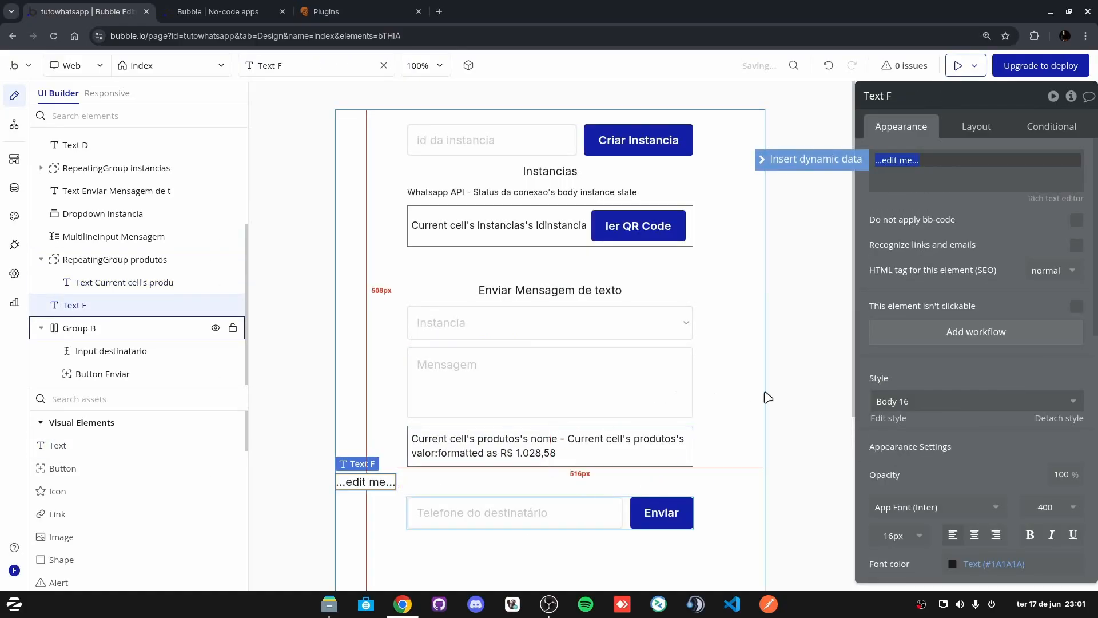
pyautogui.click(925, 403)
pyautogui.click(928, 446)
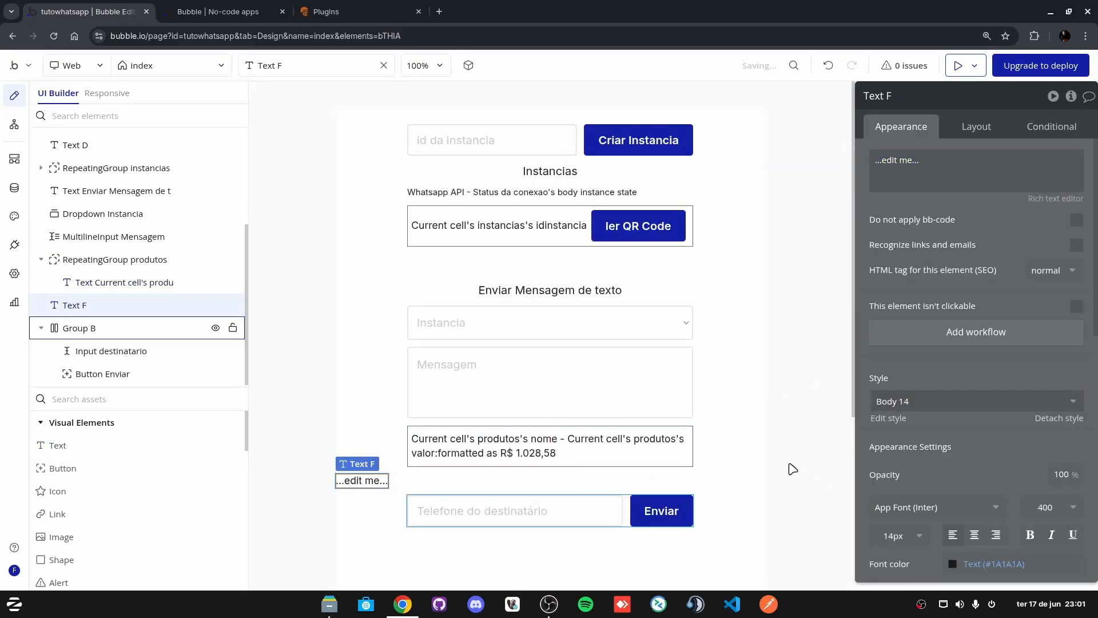
# Step: Center the text, uncheck Fit width to content and set its Max width to 400 px
pyautogui.click(977, 127)
pyautogui.click(1030, 238)
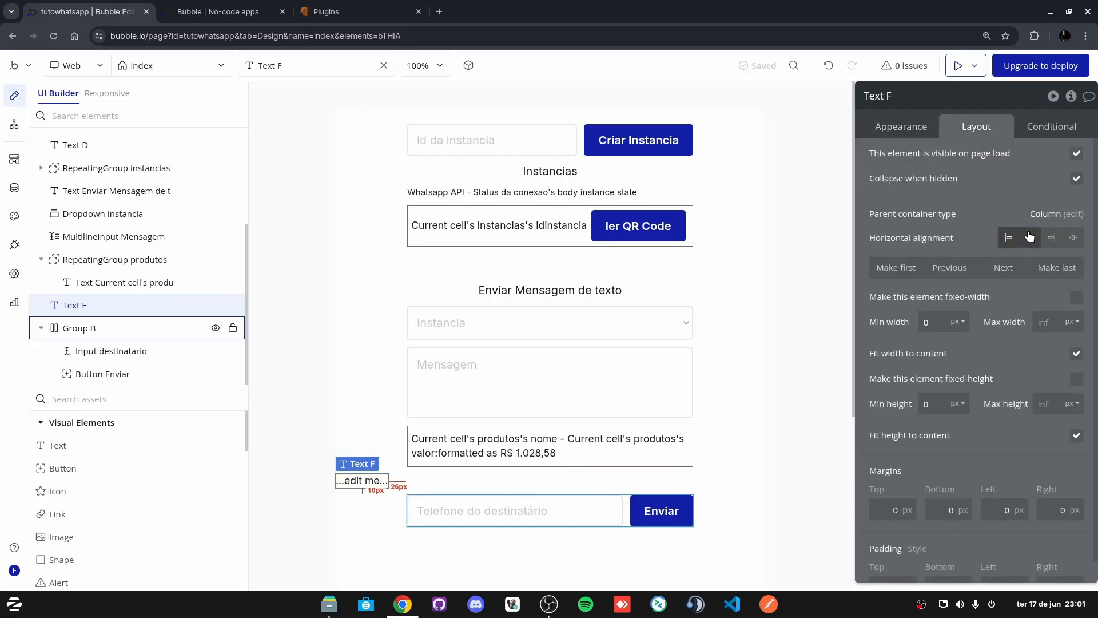
pyautogui.click(1075, 353)
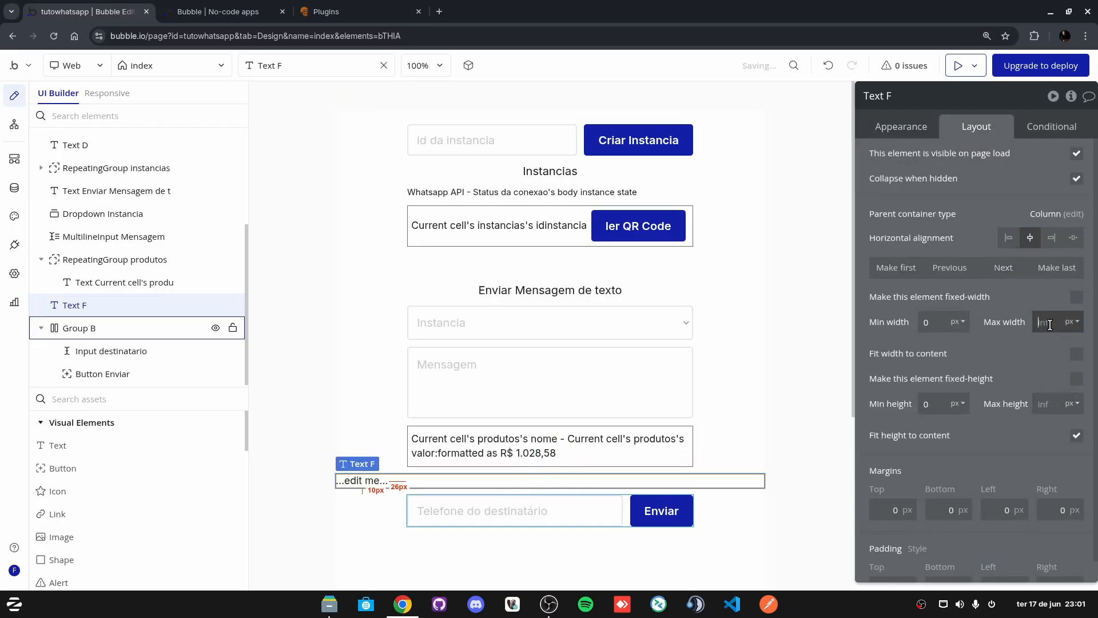
pyautogui.click(1050, 324)
pyautogui.write('400')
pyautogui.click(1015, 334)
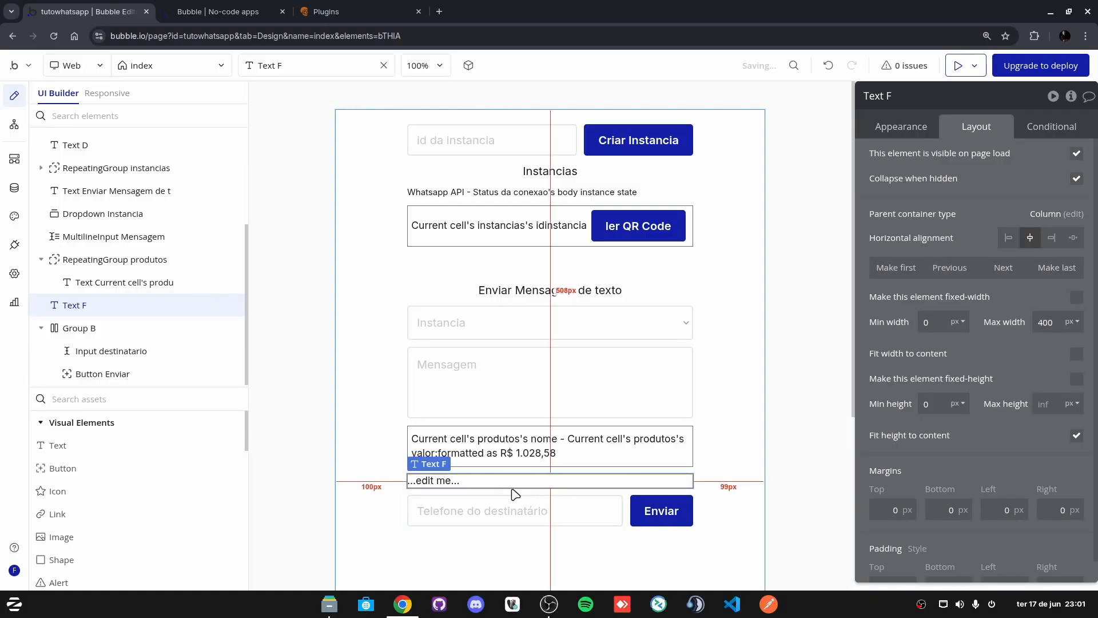
# Step: Keep the Body 14 style and reselect the new ...edit me... text
pyautogui.click(900, 130)
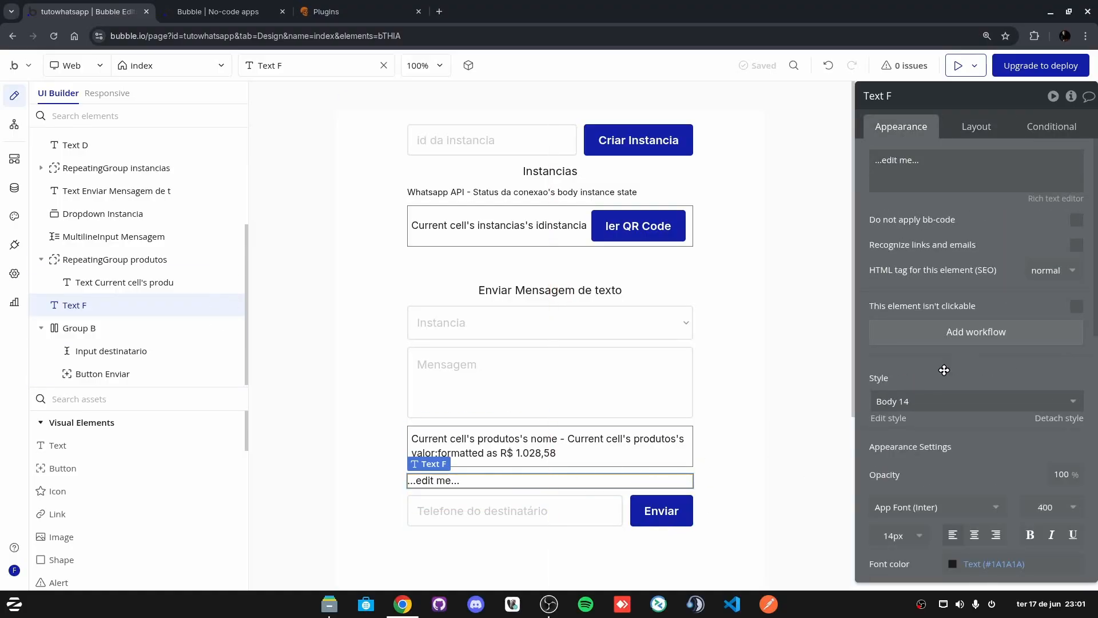
pyautogui.click(941, 400)
pyautogui.click(922, 463)
pyautogui.click(313, 439)
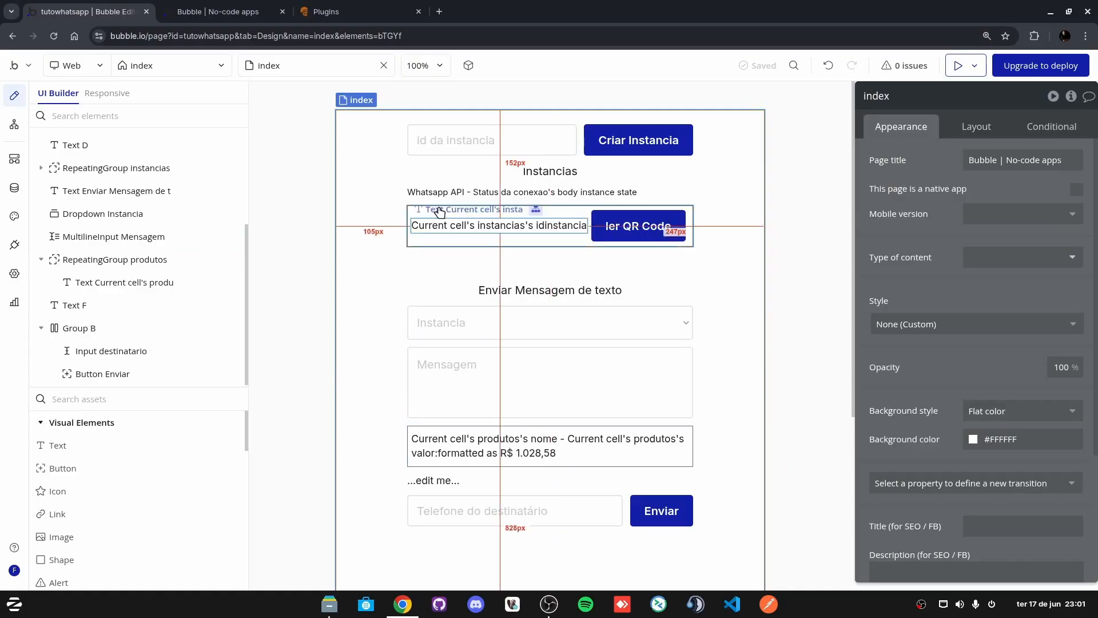
pyautogui.scroll(-5, 368, 384)
pyautogui.scroll(3, 368, 384)
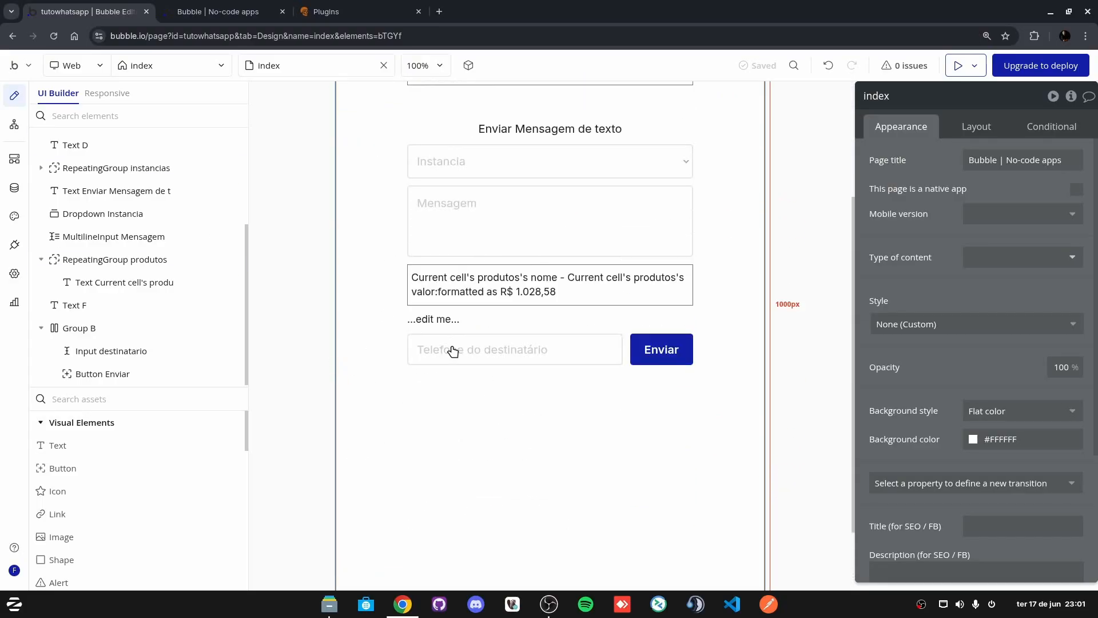
pyautogui.click(475, 359)
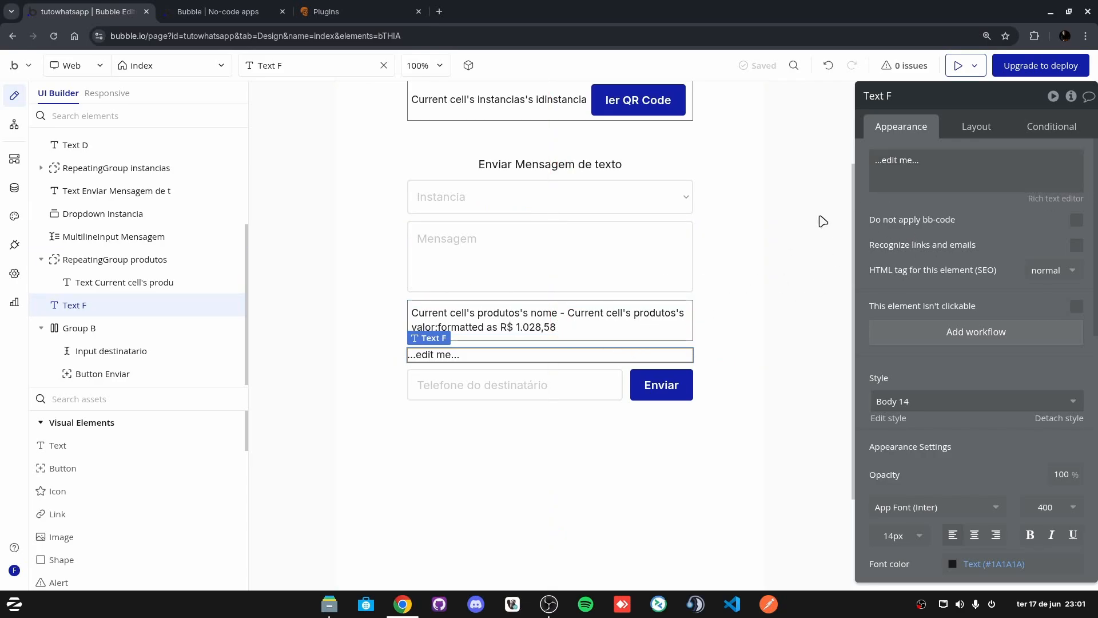
# Step: Copy the produtos repeating group's Search for produtoss source and paste it into the new text
pyautogui.click(511, 304)
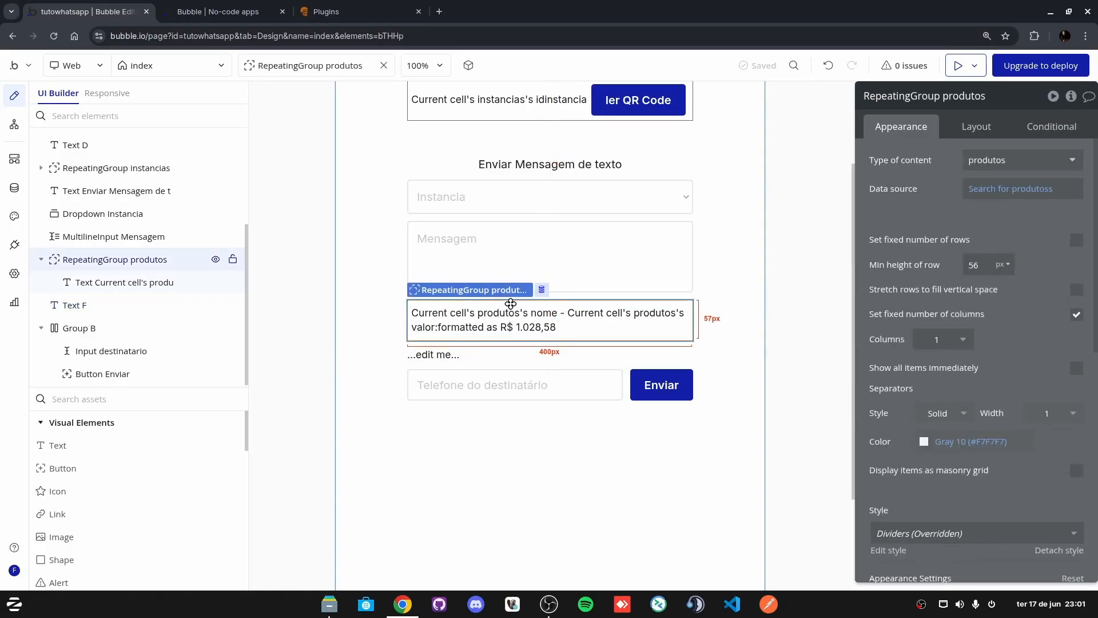
pyautogui.rightClick(1000, 191)
pyautogui.click(1031, 149)
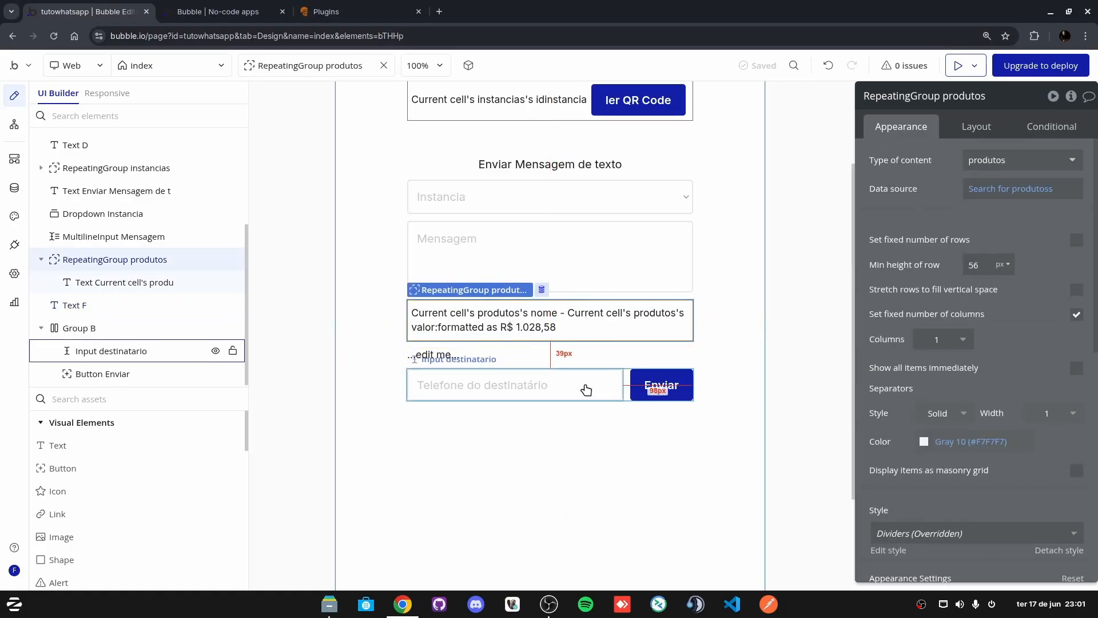
pyautogui.click(424, 352)
pyautogui.click(894, 158)
pyautogui.click(823, 163)
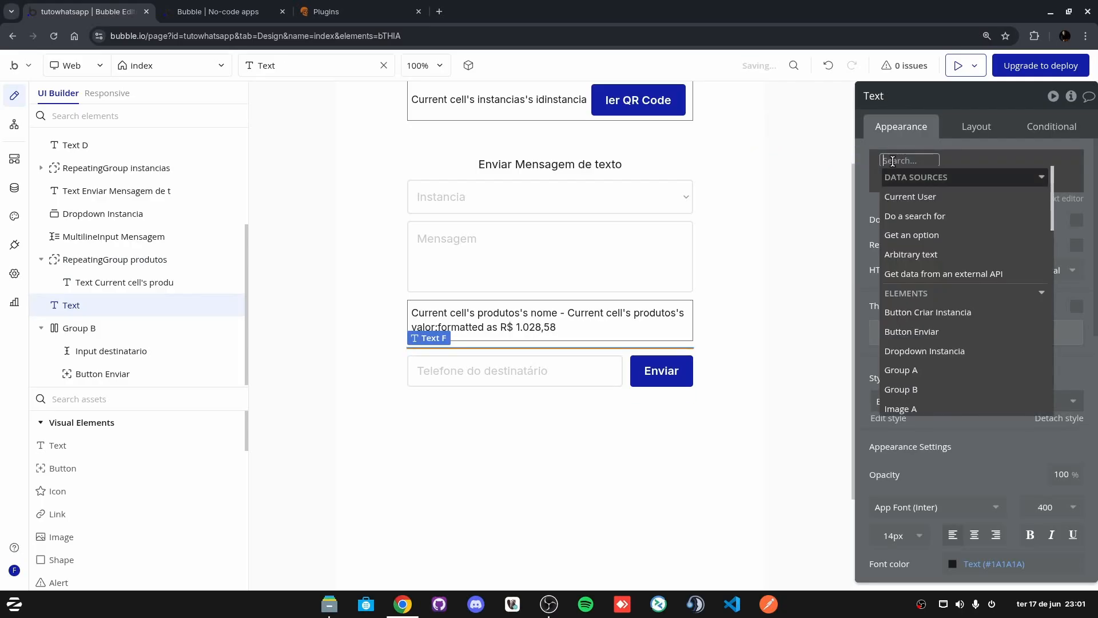
pyautogui.rightClick(905, 178)
pyautogui.click(993, 139)
# Step: Try a :format as text operator on the product search, then remove it
pyautogui.click(976, 166)
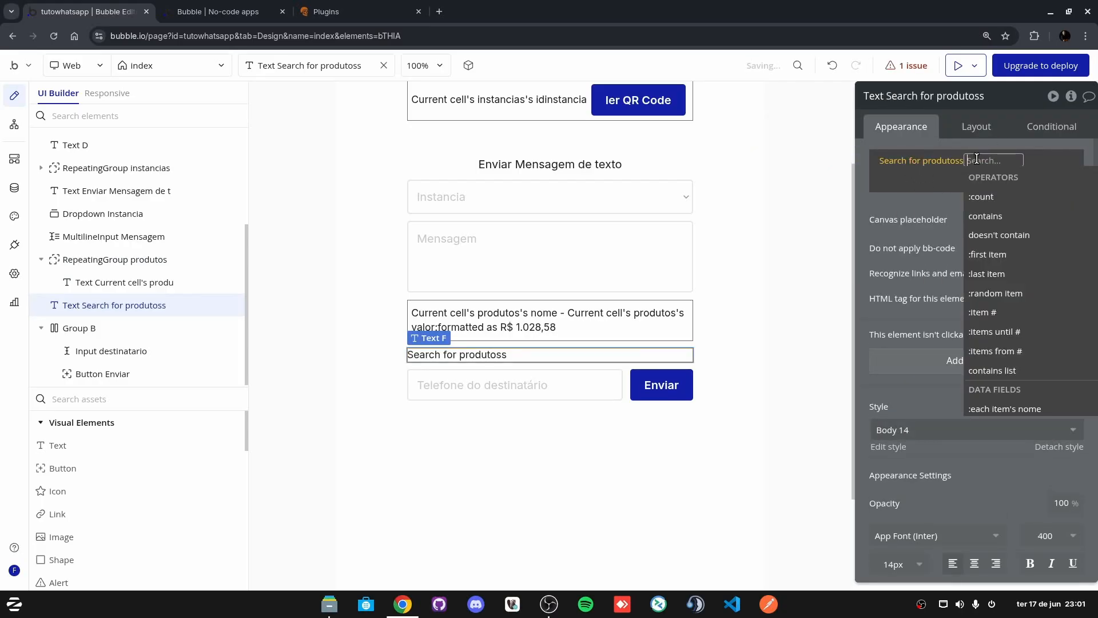
pyautogui.scroll(-5, 1077, 336)
pyautogui.scroll(-5, 1064, 320)
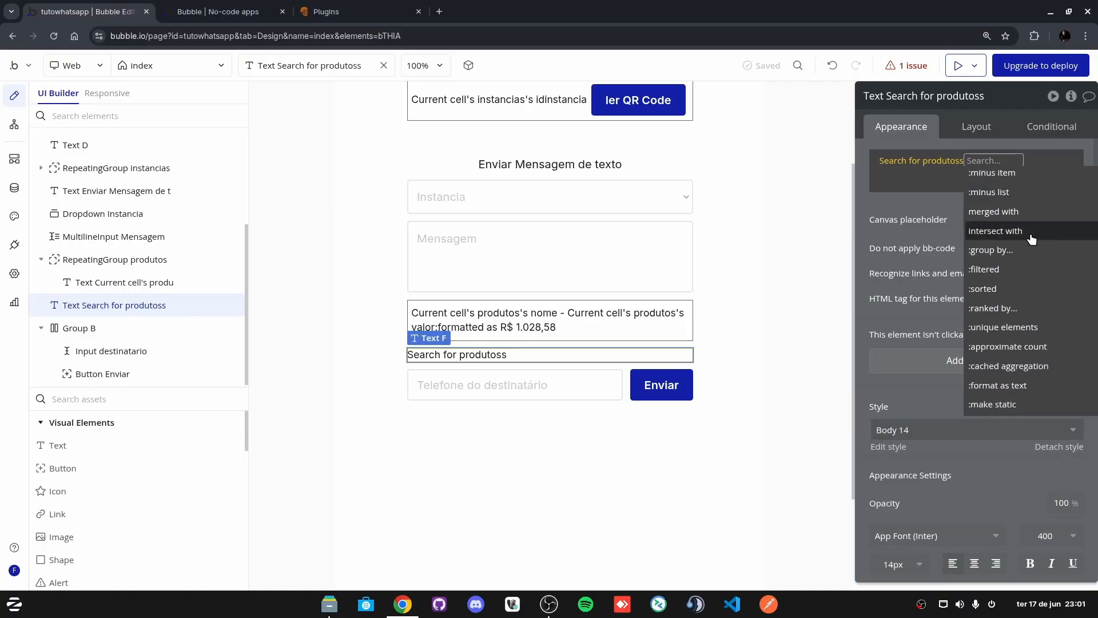
pyautogui.click(1005, 385)
pyautogui.click(926, 219)
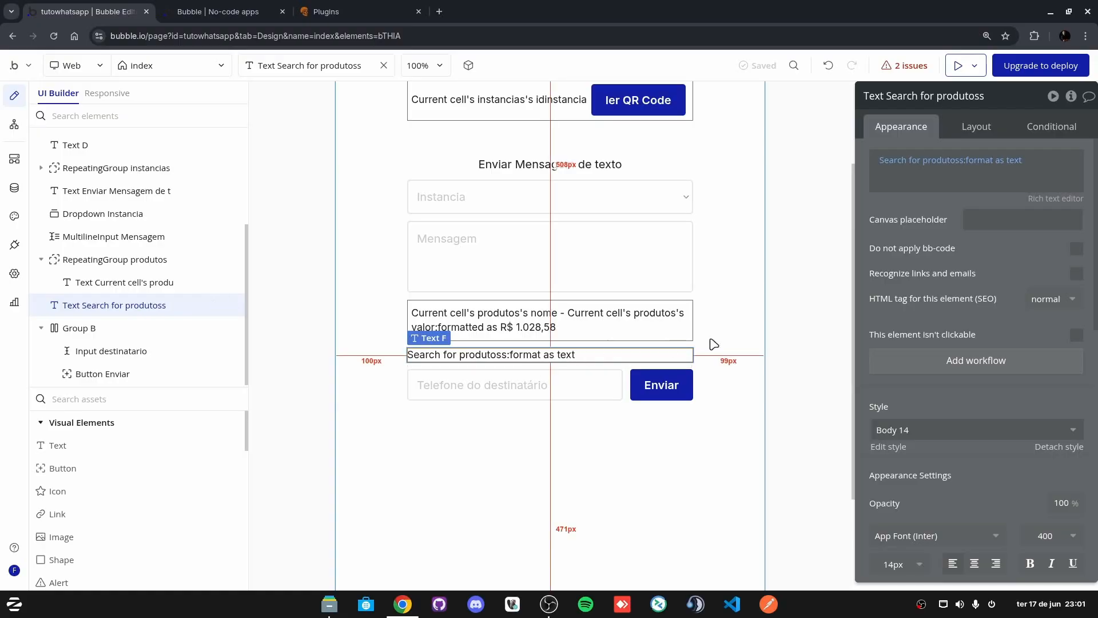
pyautogui.click(1015, 164)
pyautogui.click(880, 217)
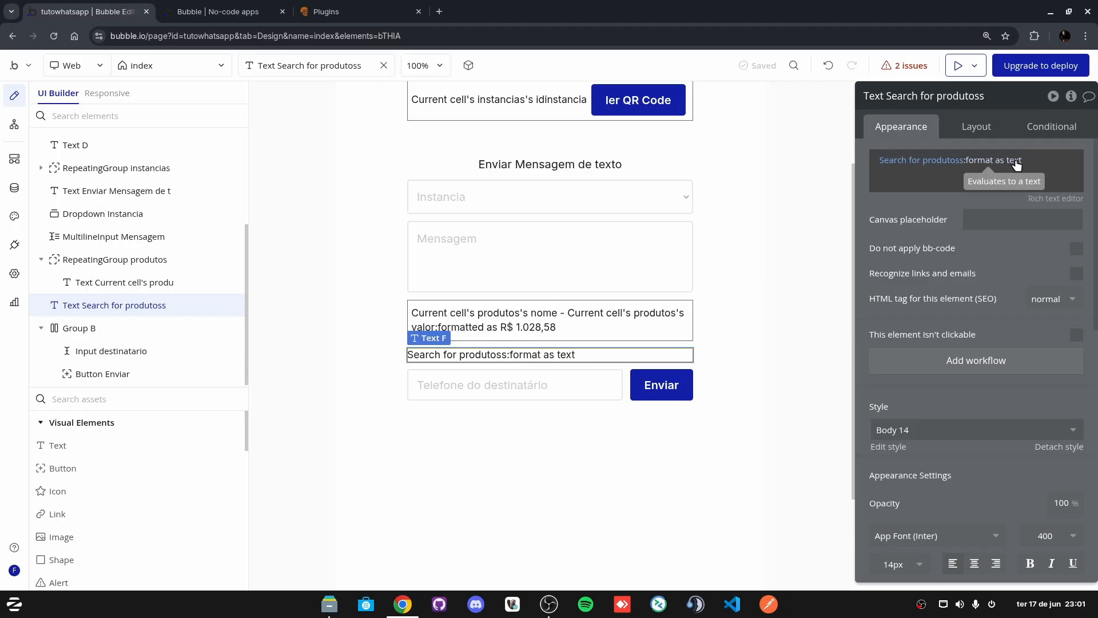
pyautogui.click(1017, 164)
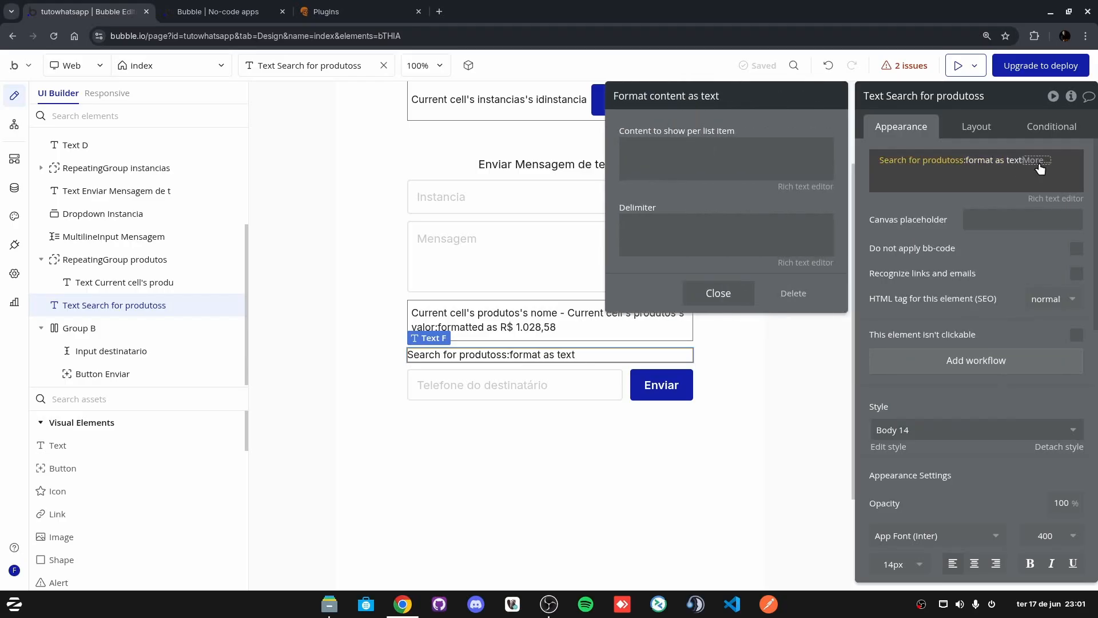
pyautogui.press('BackSpace')
# Step: Append :each item's nome to the Search for produtoss expression
pyautogui.click(981, 160)
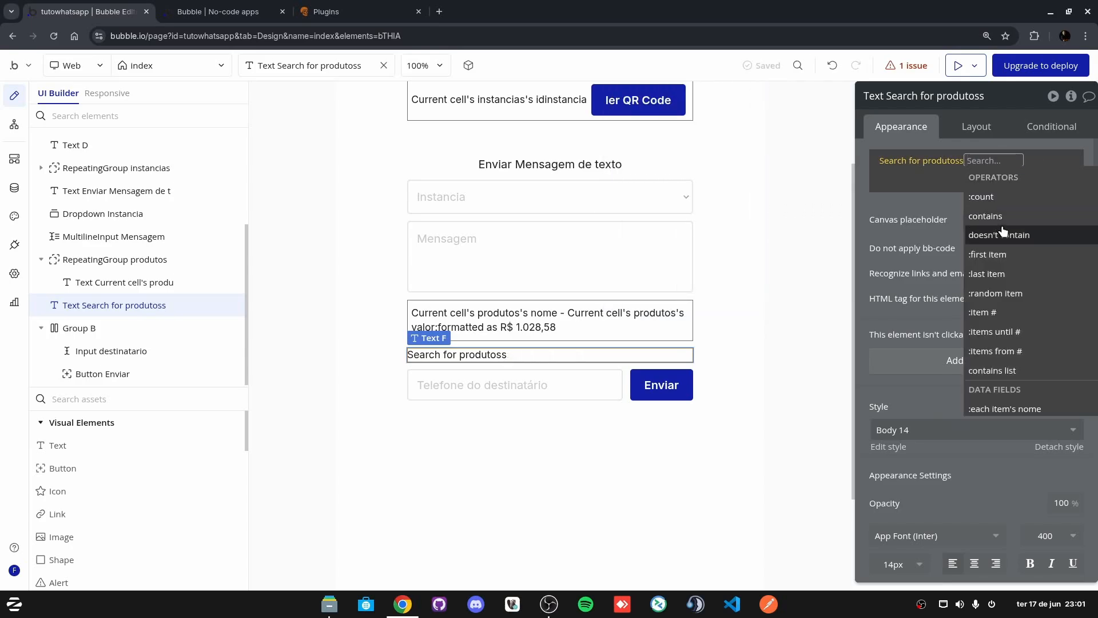
pyautogui.scroll(-2, 1024, 332)
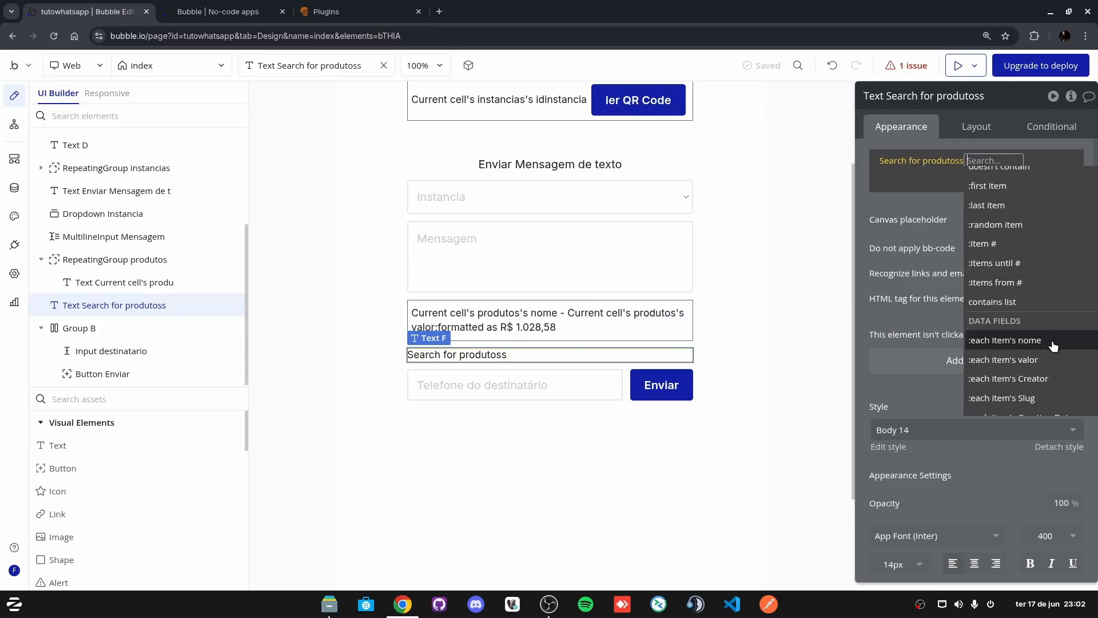
pyautogui.click(1032, 342)
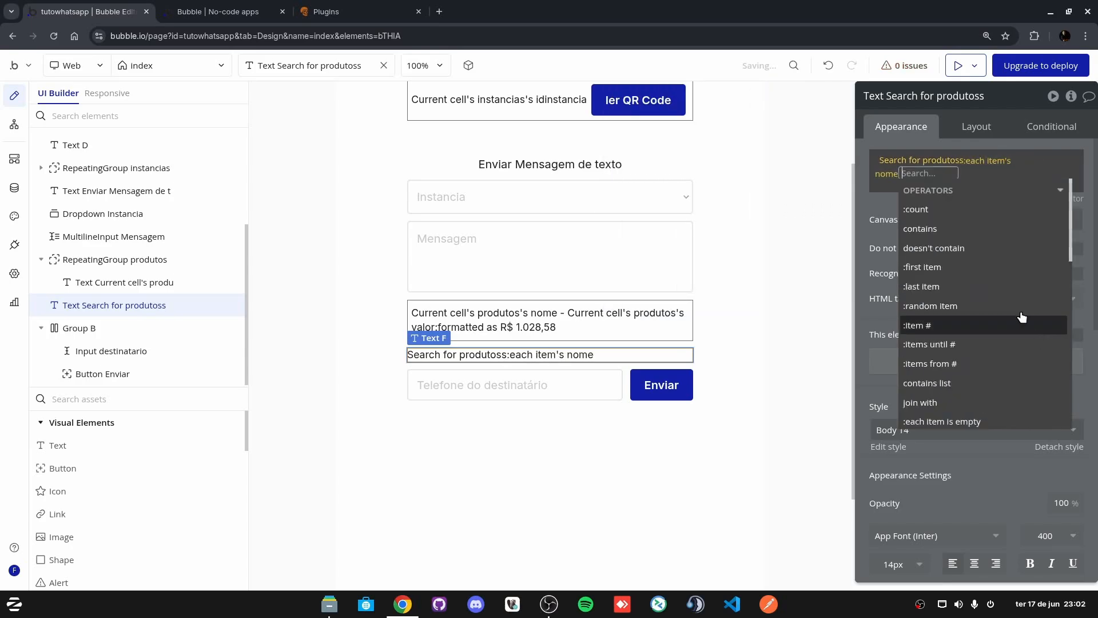
pyautogui.click(887, 199)
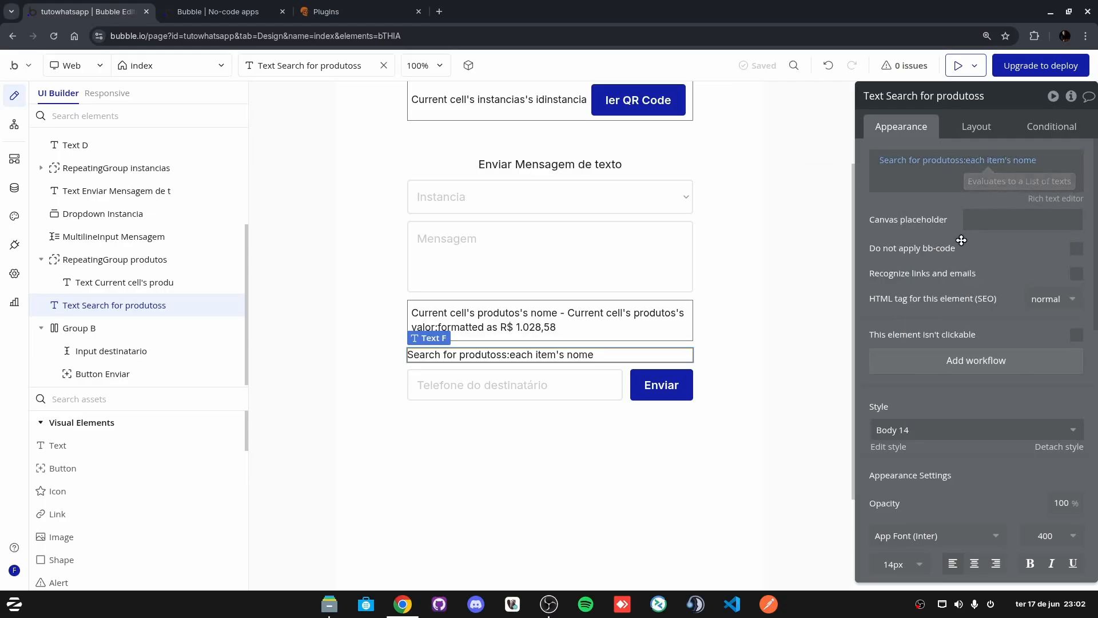
# Step: Preview the text rendering as Batata, Picanha, Arroz, feijao, then return to the editor
pyautogui.click(959, 66)
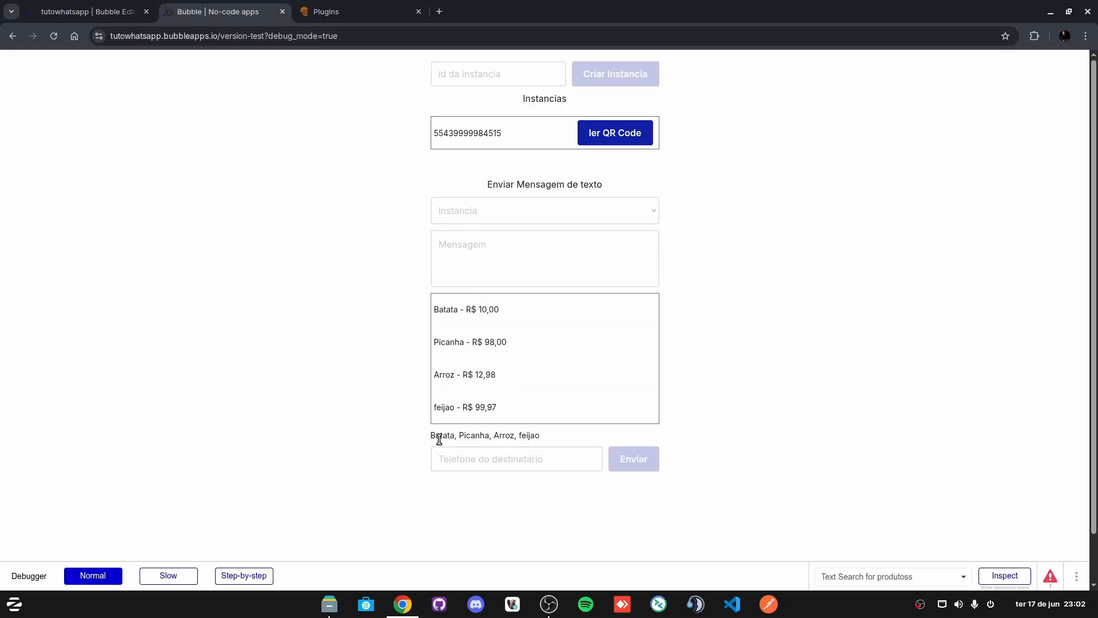
pyautogui.moveTo(440, 435); pyautogui.dragTo(499, 436)
pyautogui.click(538, 435)
pyautogui.click(128, 13)
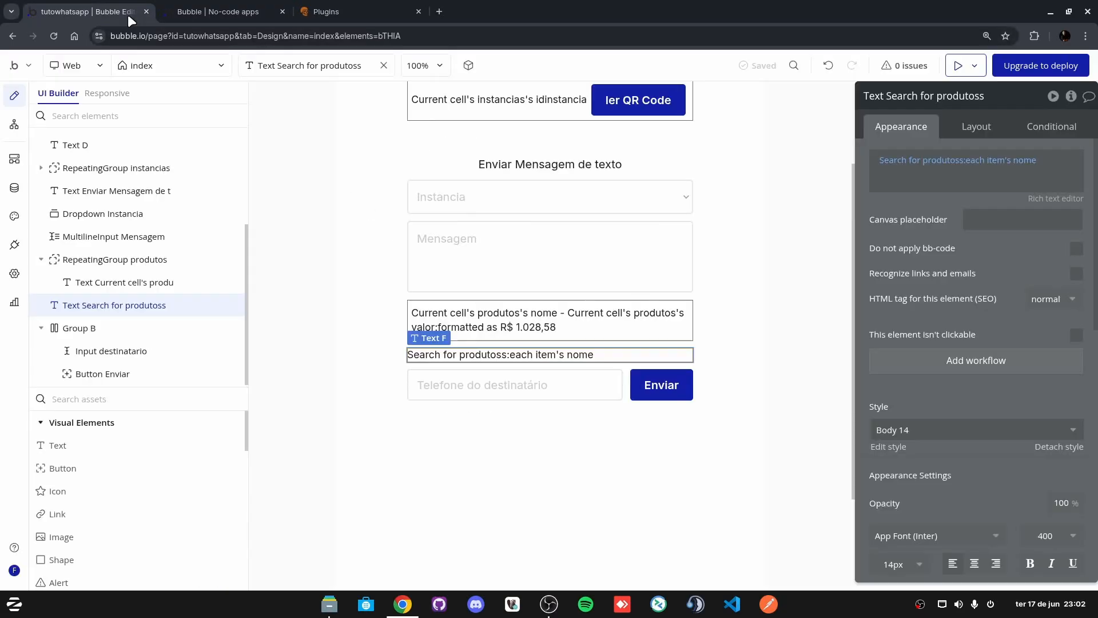
pyautogui.click(1018, 194)
# Step: Add :format as text with per-item content This produtos's nome and This produtos's valor
pyautogui.write('for')
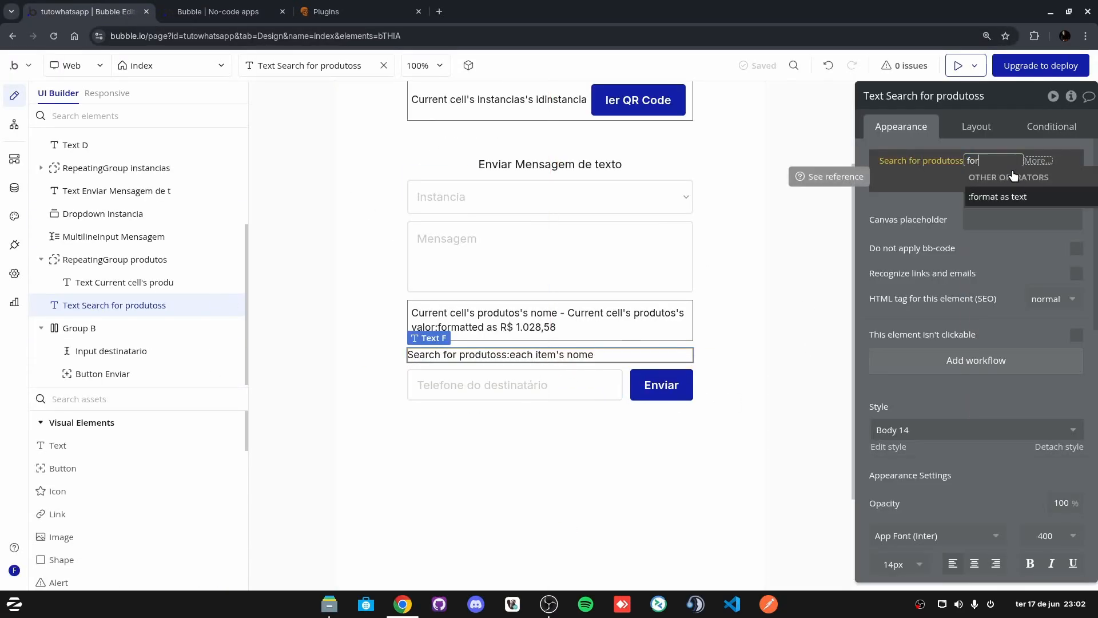
pyautogui.click(1006, 197)
pyautogui.click(657, 149)
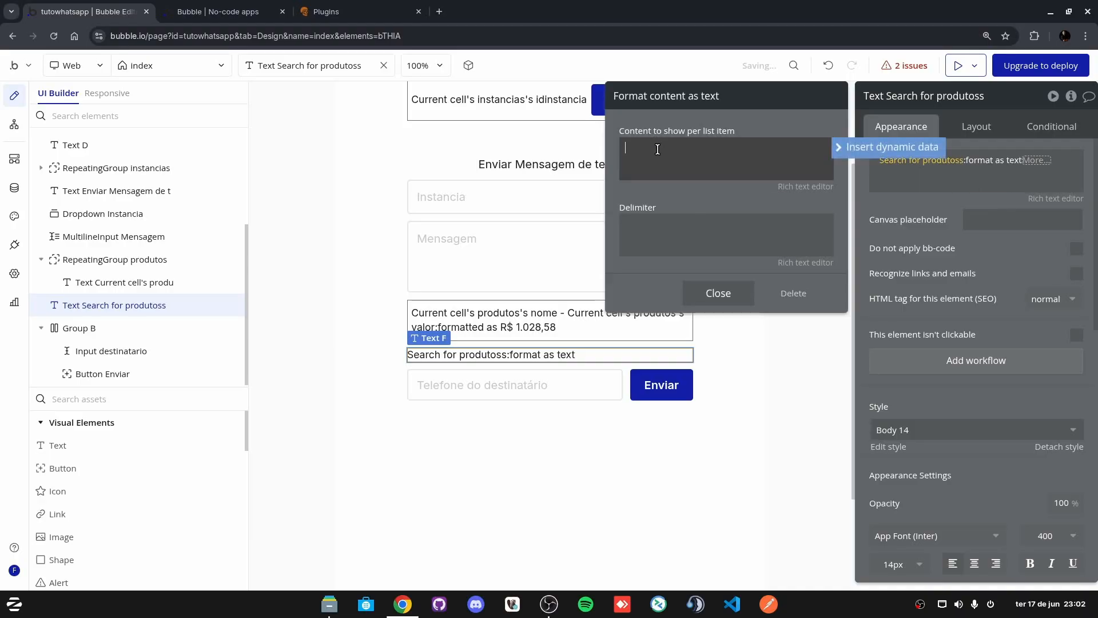
pyautogui.click(892, 147)
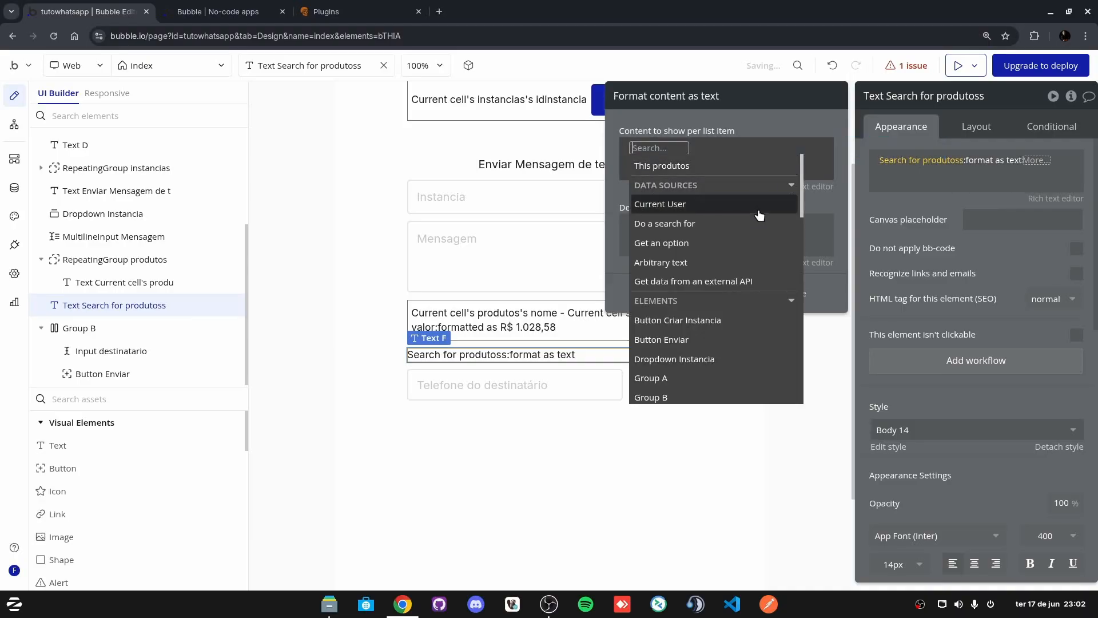
pyautogui.click(682, 172)
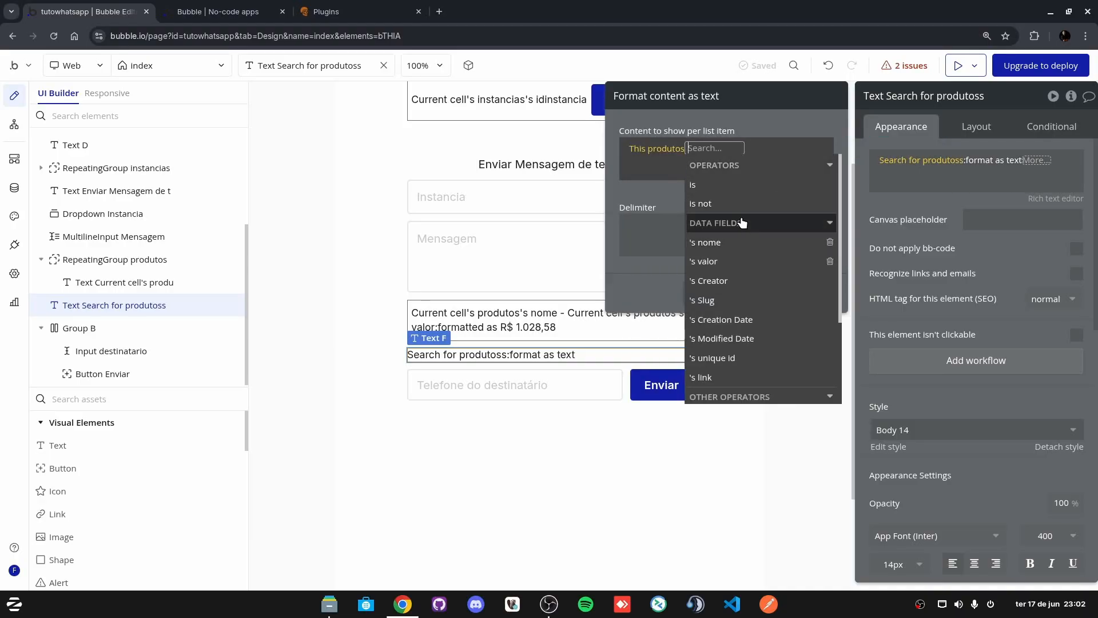
pyautogui.click(735, 242)
pyautogui.click(726, 155)
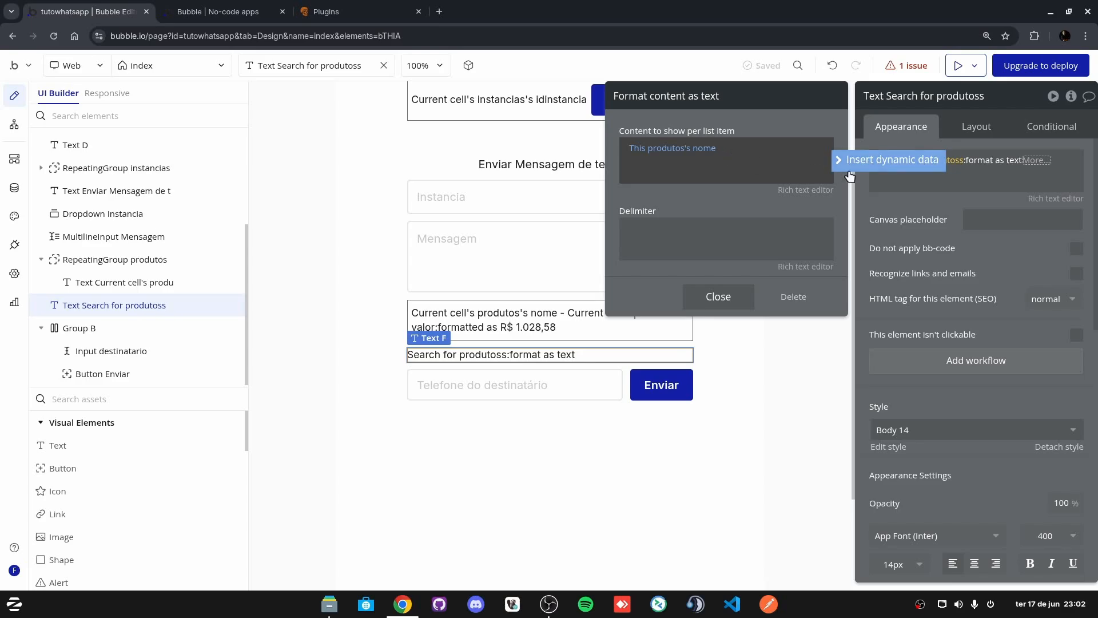
pyautogui.click(866, 160)
pyautogui.click(700, 179)
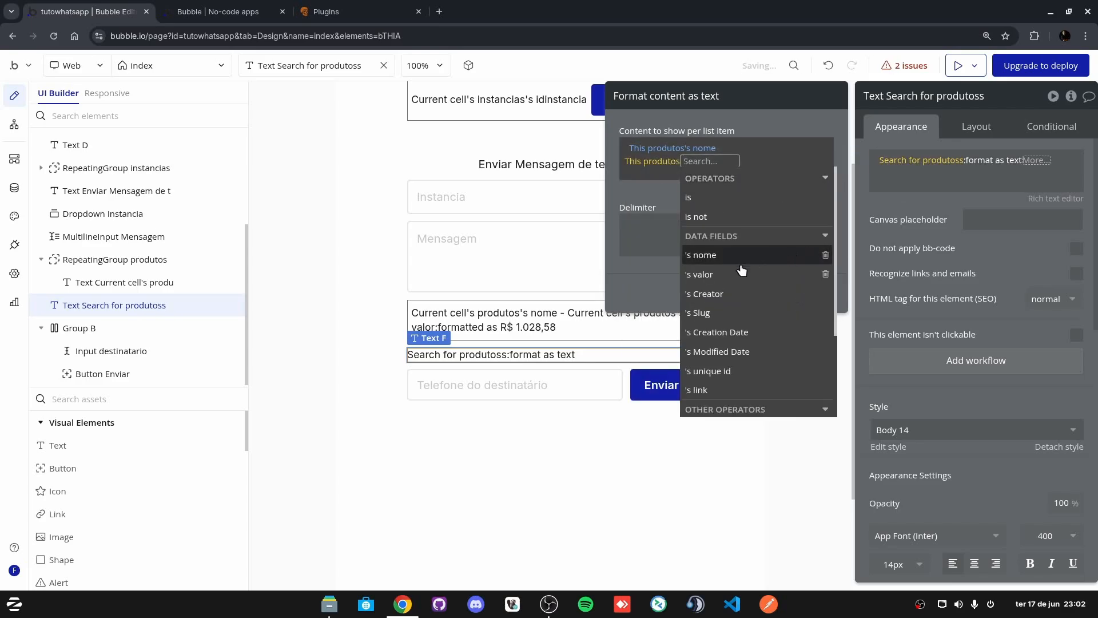
pyautogui.click(739, 277)
# Step: Format the valor as Currency: 2 decimals, comma decimal separator, dot thousands separator, R$
pyautogui.click(743, 197)
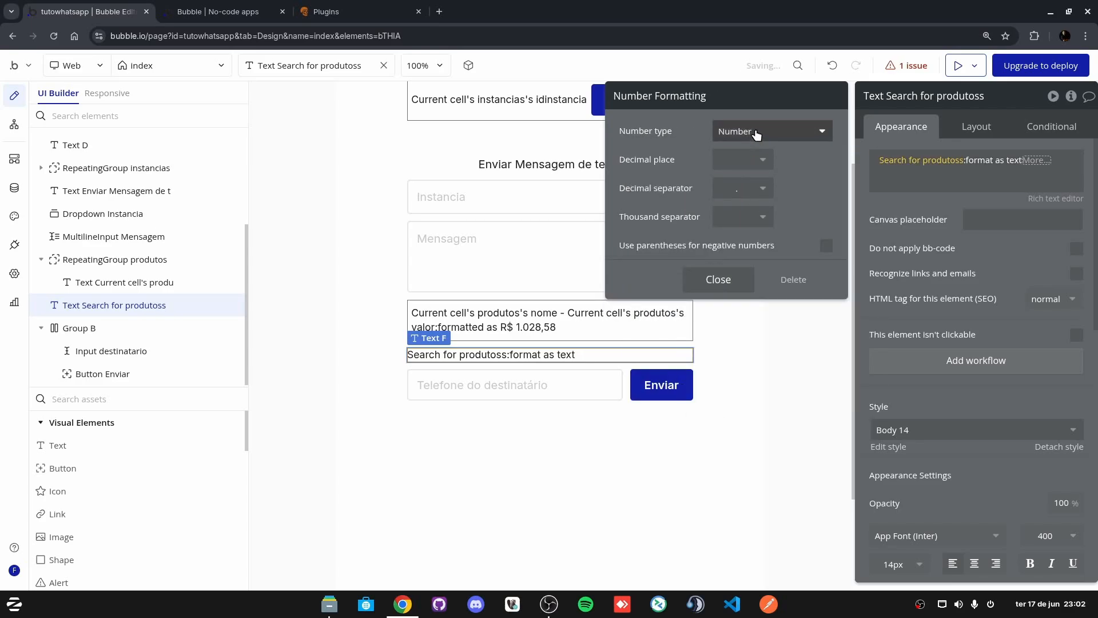
pyautogui.click(744, 130)
pyautogui.click(750, 199)
pyautogui.click(750, 166)
pyautogui.click(736, 245)
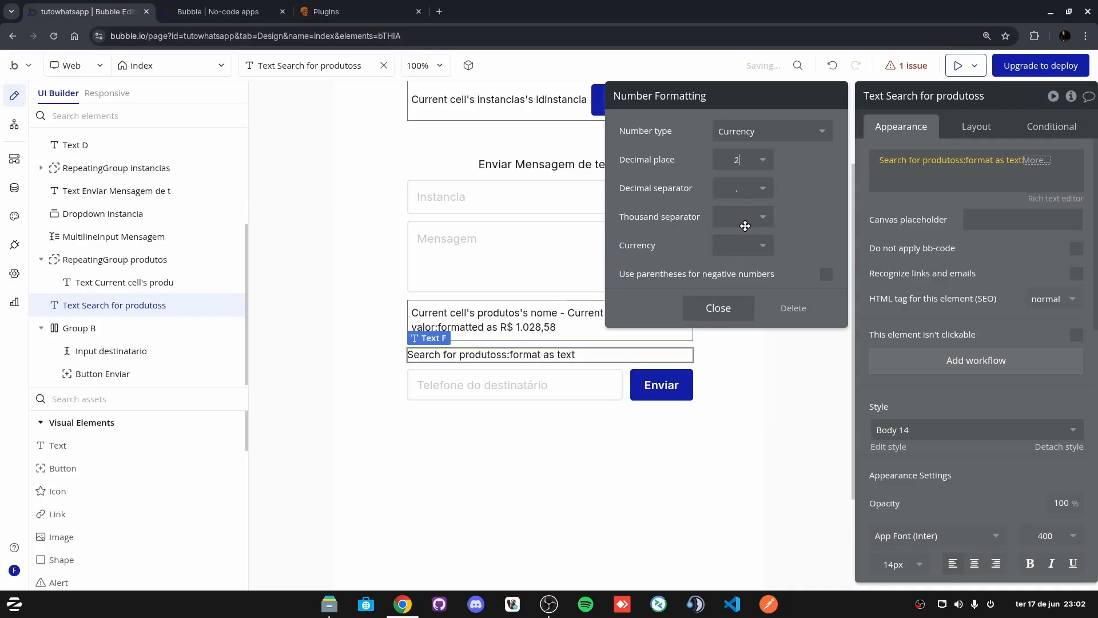
pyautogui.click(745, 188)
pyautogui.click(745, 226)
pyautogui.click(746, 223)
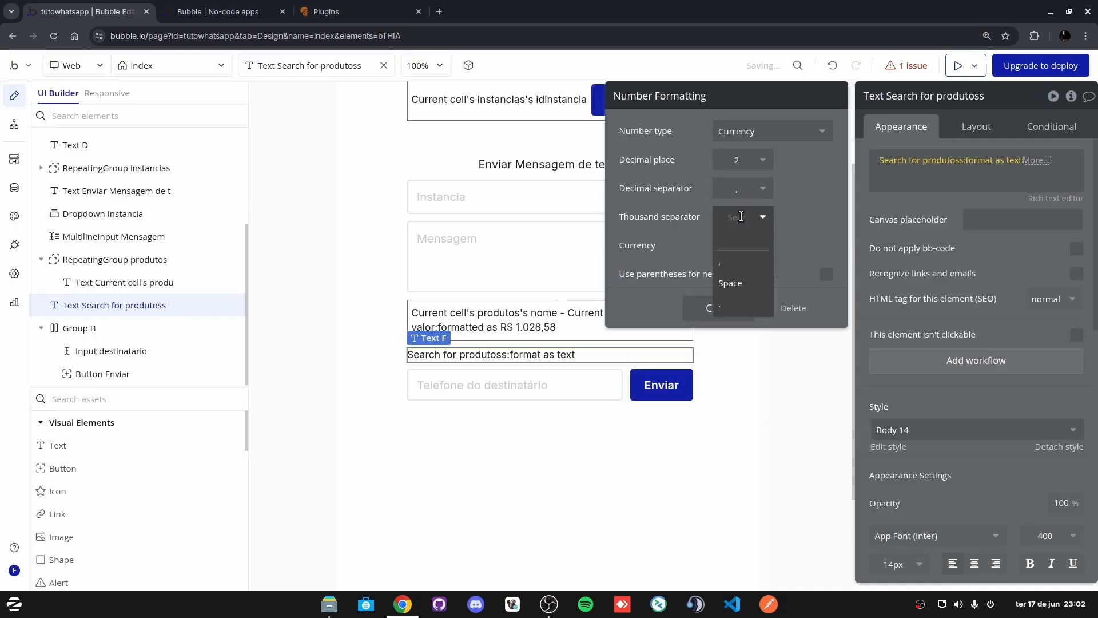
pyautogui.click(732, 301)
pyautogui.click(742, 243)
pyautogui.write('R$')
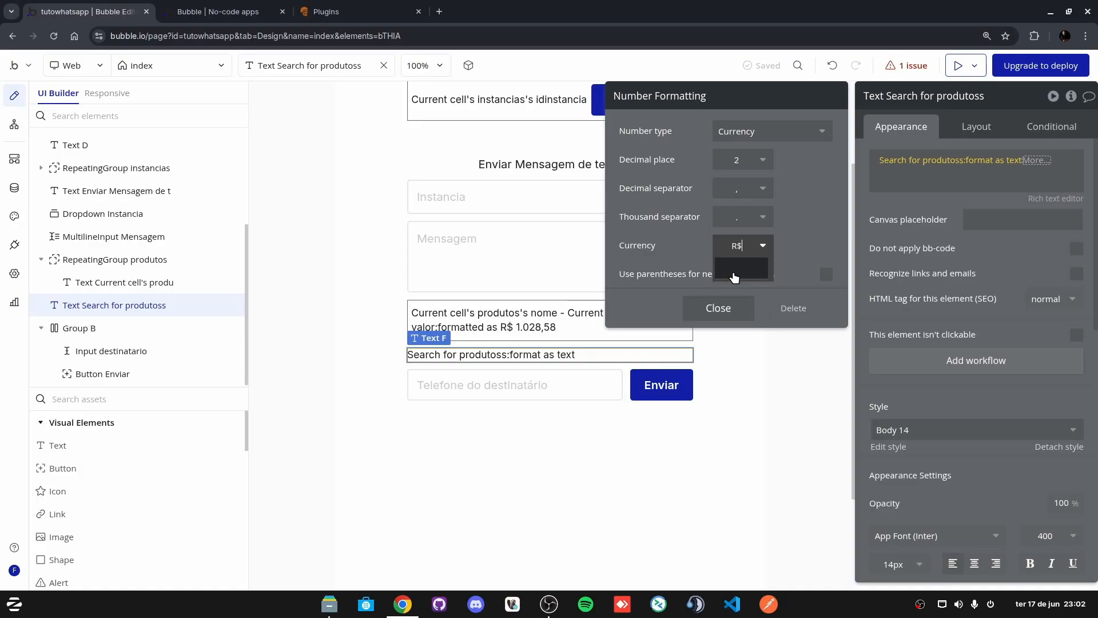
pyautogui.click(732, 278)
pyautogui.click(721, 312)
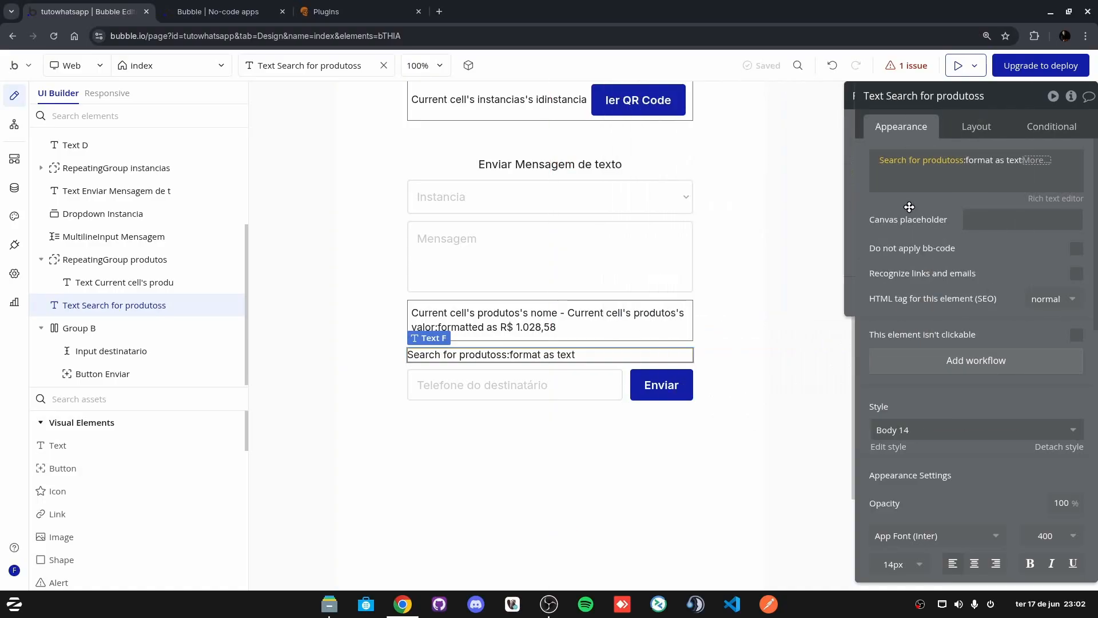
# Step: Set the item delimiter to ';' and close the format as text settings
pyautogui.click(1012, 164)
pyautogui.click(667, 239)
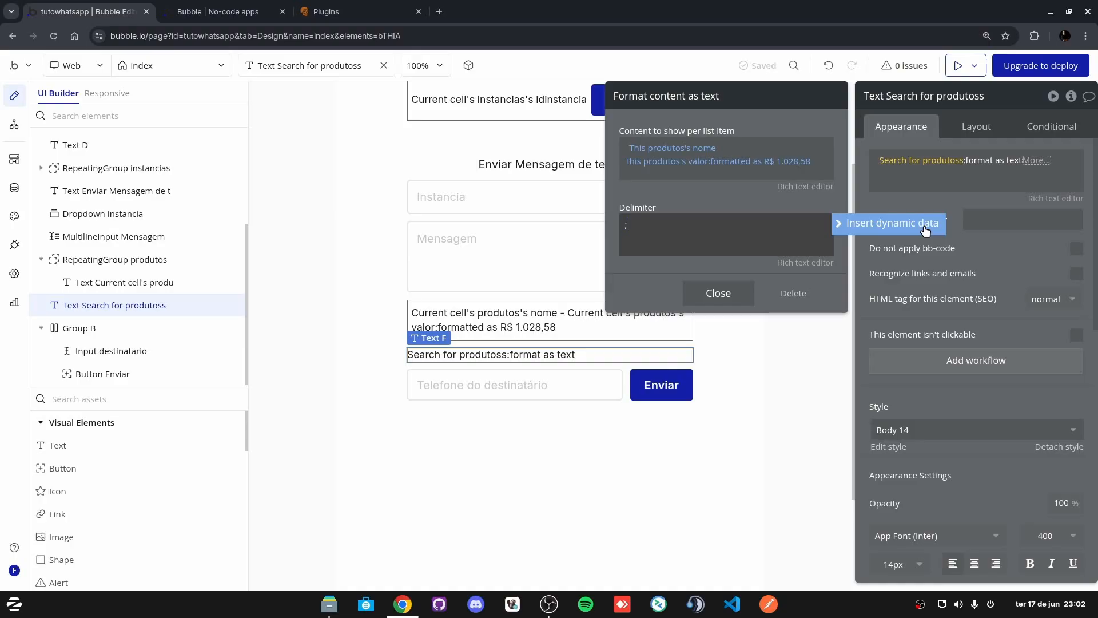
pyautogui.click(719, 292)
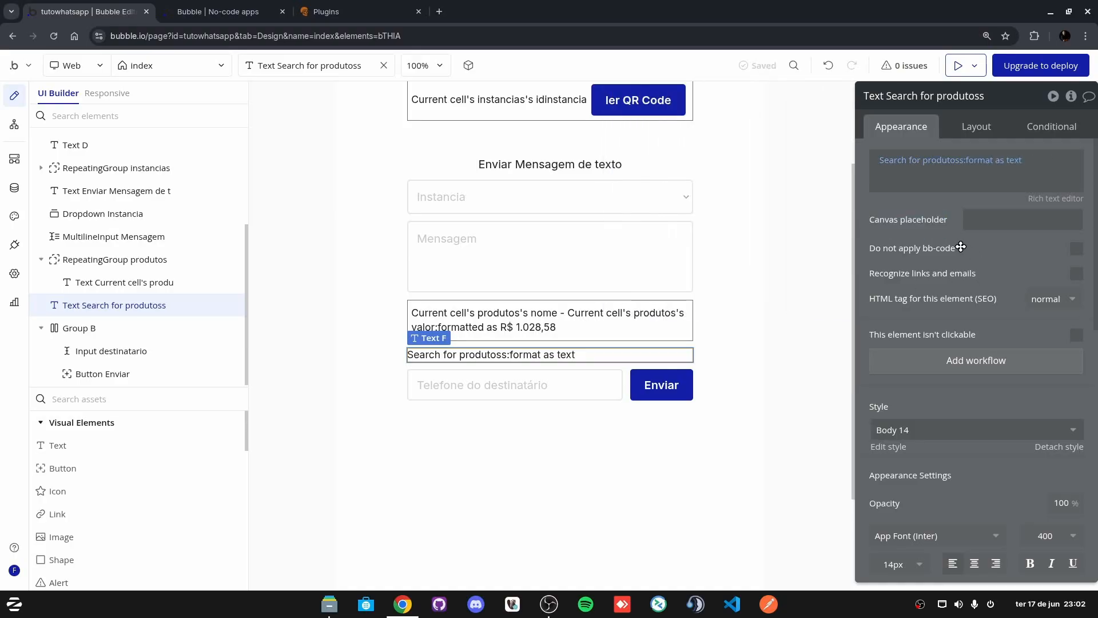
pyautogui.click(958, 65)
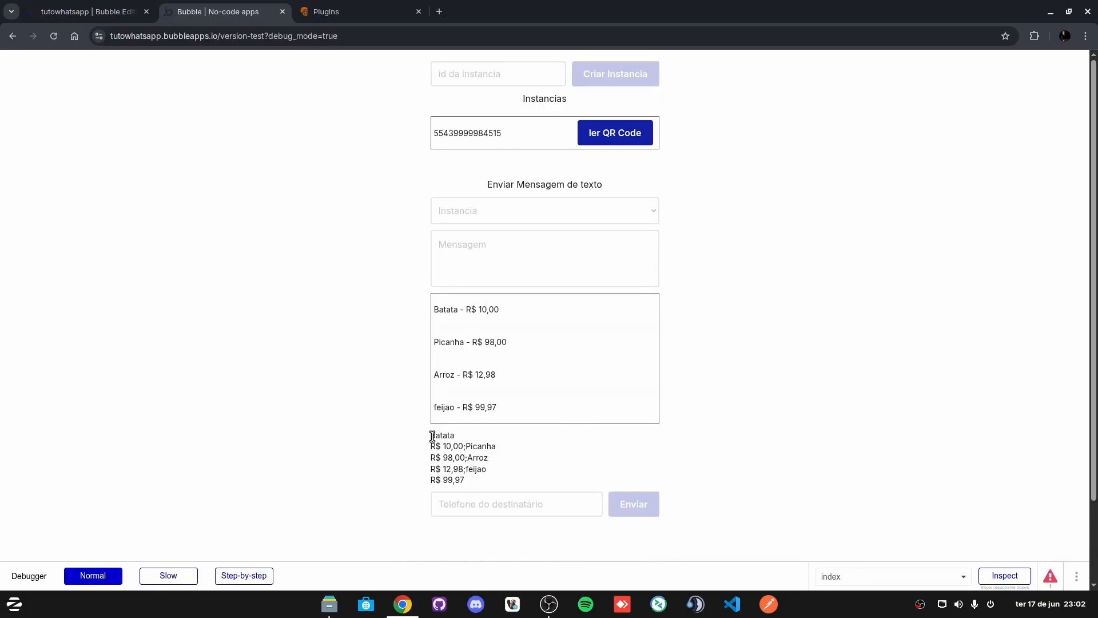
pyautogui.moveTo(437, 435); pyautogui.dragTo(463, 447)
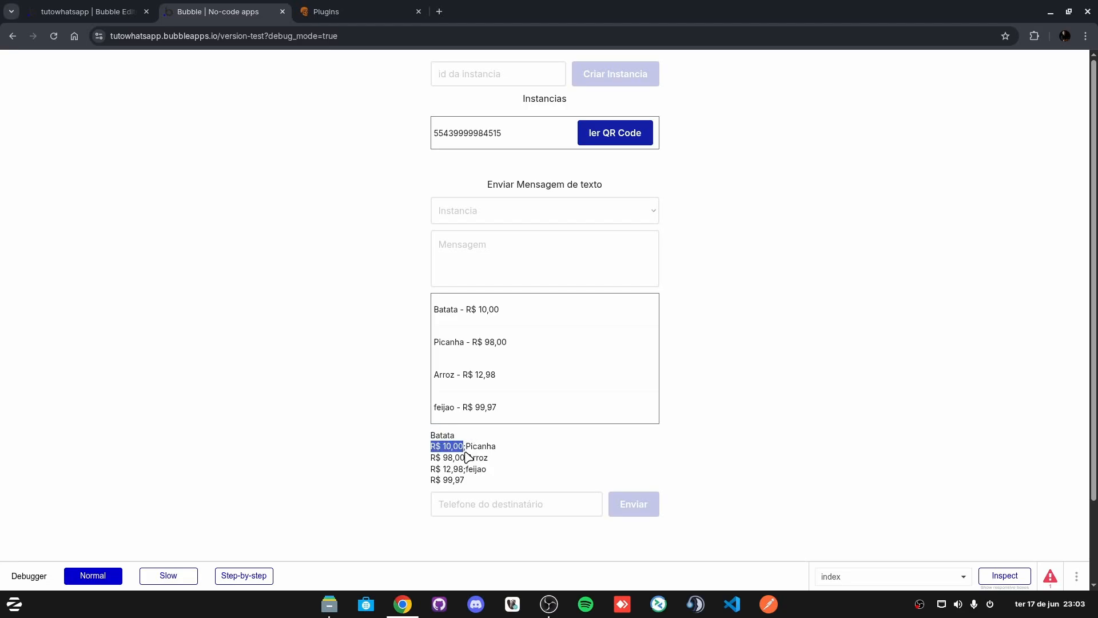
pyautogui.click(469, 447)
pyautogui.moveTo(467, 446); pyautogui.dragTo(503, 452)
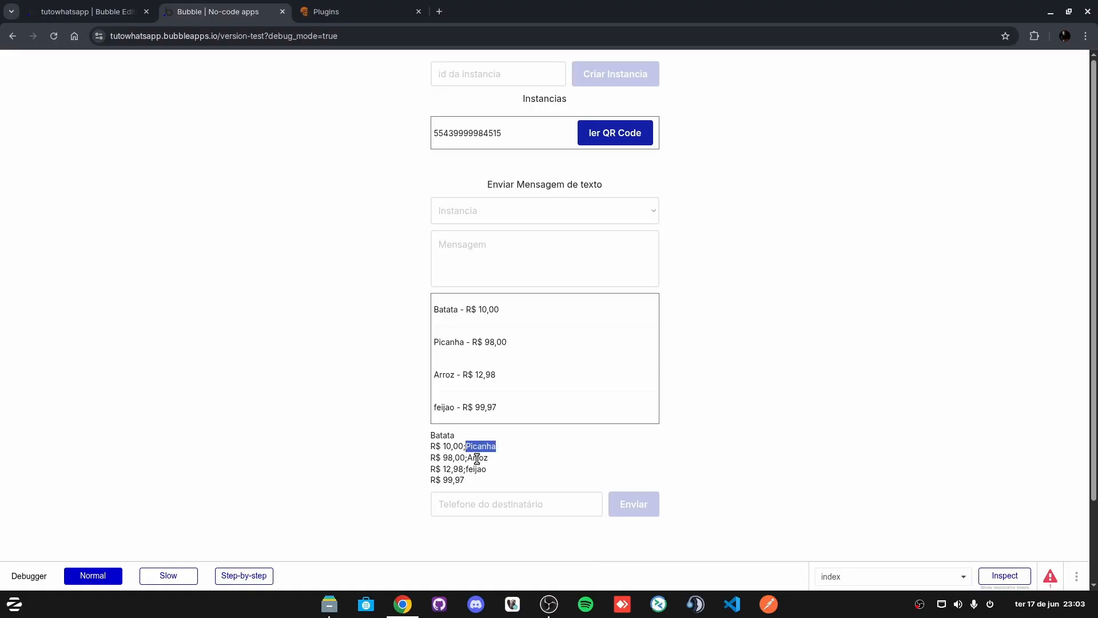
pyautogui.moveTo(475, 457); pyautogui.dragTo(478, 458)
pyautogui.click(122, 8)
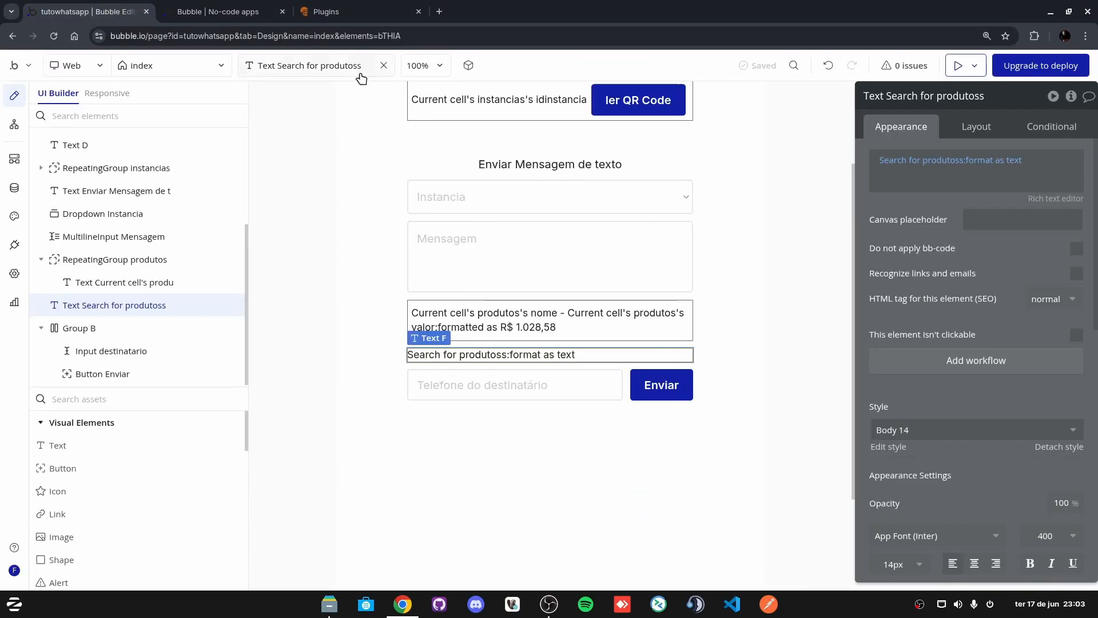
# Step: Add a line of dashes after the valor in the per-item content
pyautogui.click(1002, 161)
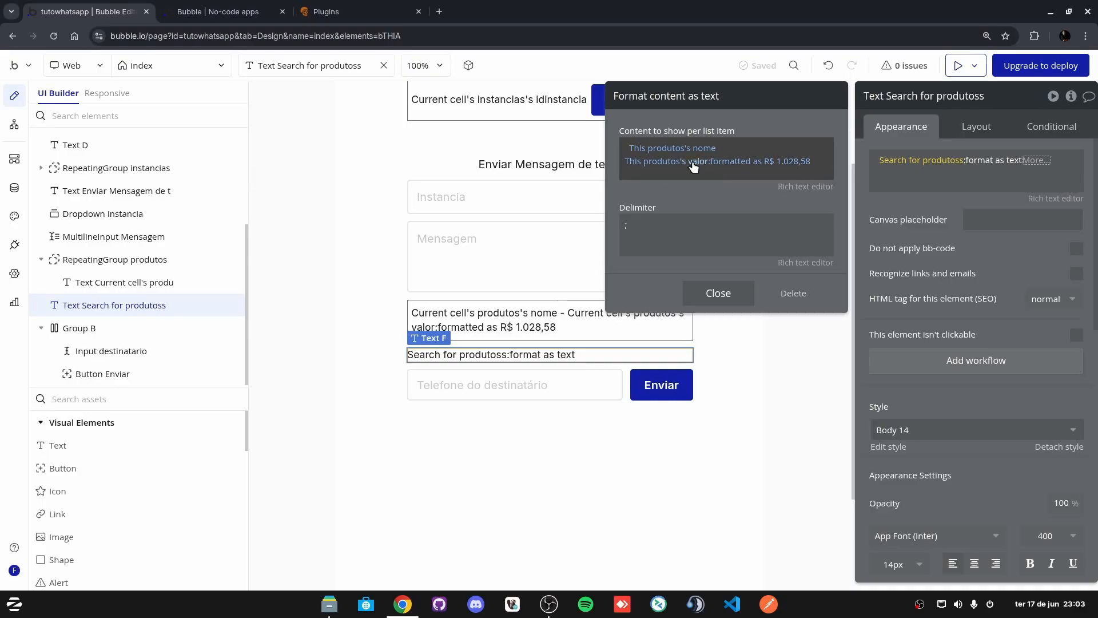
pyautogui.click(819, 167)
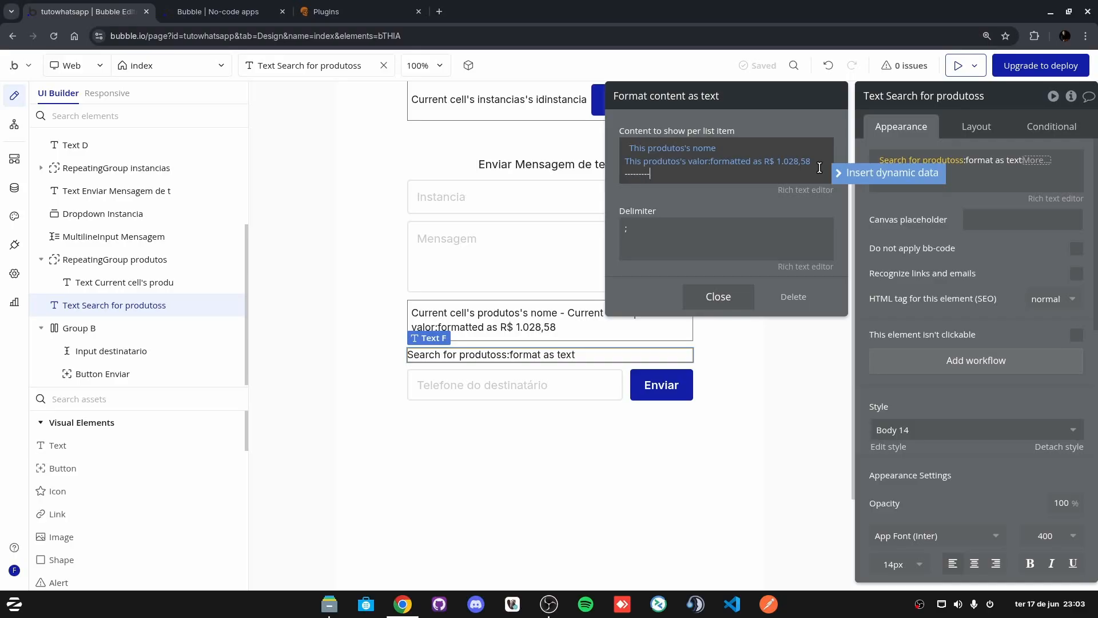
pyautogui.write('---------------------')
# Step: Replace the ';' item delimiter with %@ and close the settings
pyautogui.click(640, 235)
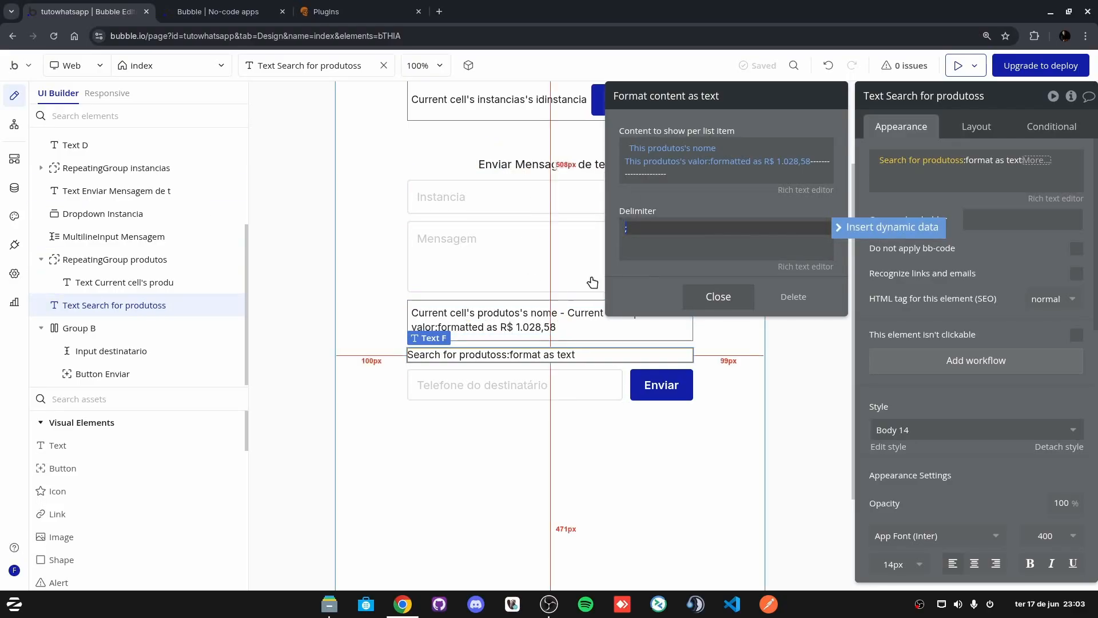
pyautogui.click(639, 224)
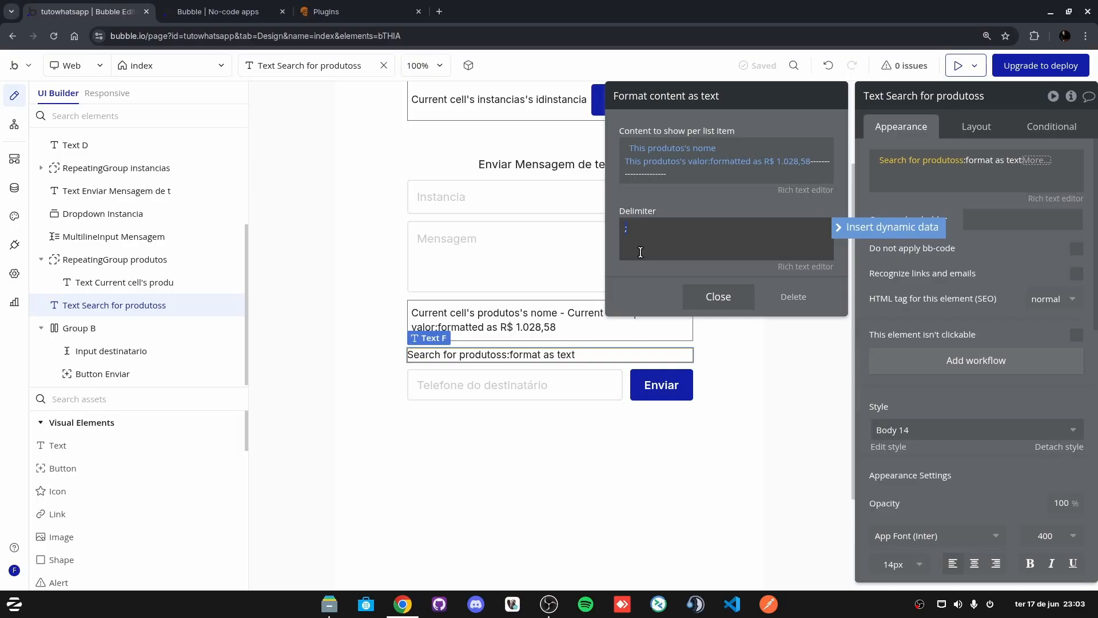
pyautogui.write('%@')
pyautogui.click(656, 277)
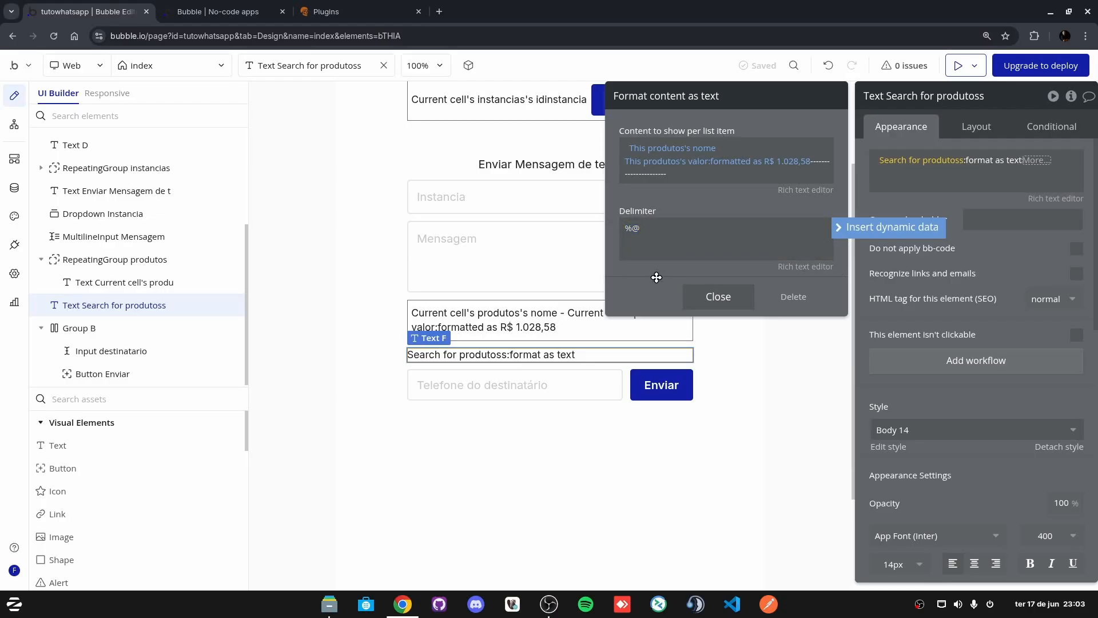
pyautogui.click(725, 299)
pyautogui.click(936, 201)
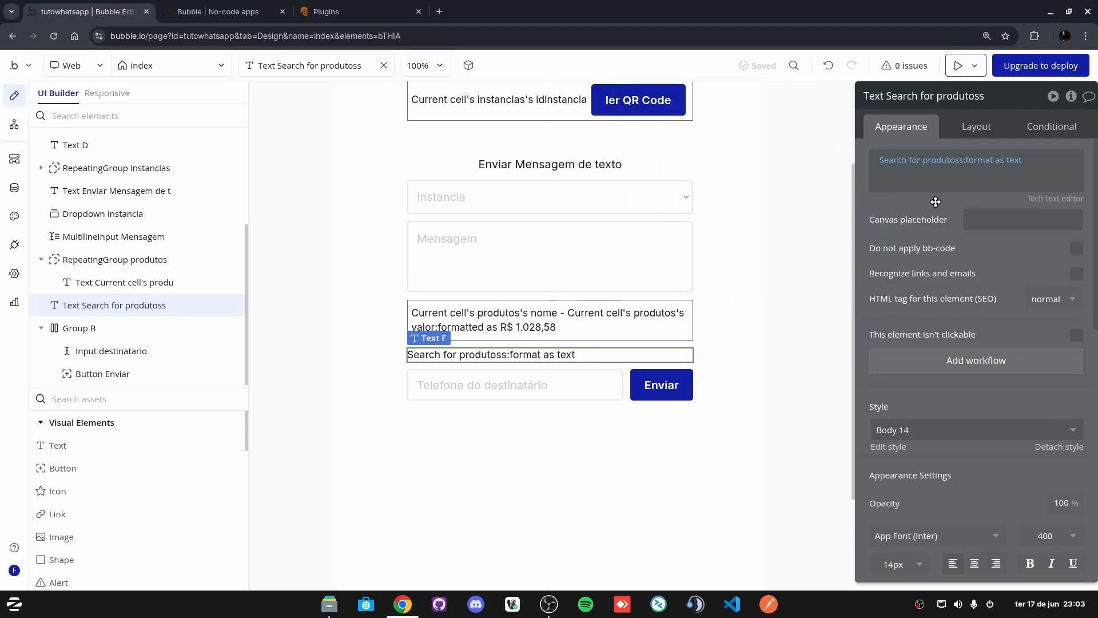
# Step: Append :split by %@ to the formatted product text
pyautogui.click(1021, 161)
pyautogui.click(1032, 157)
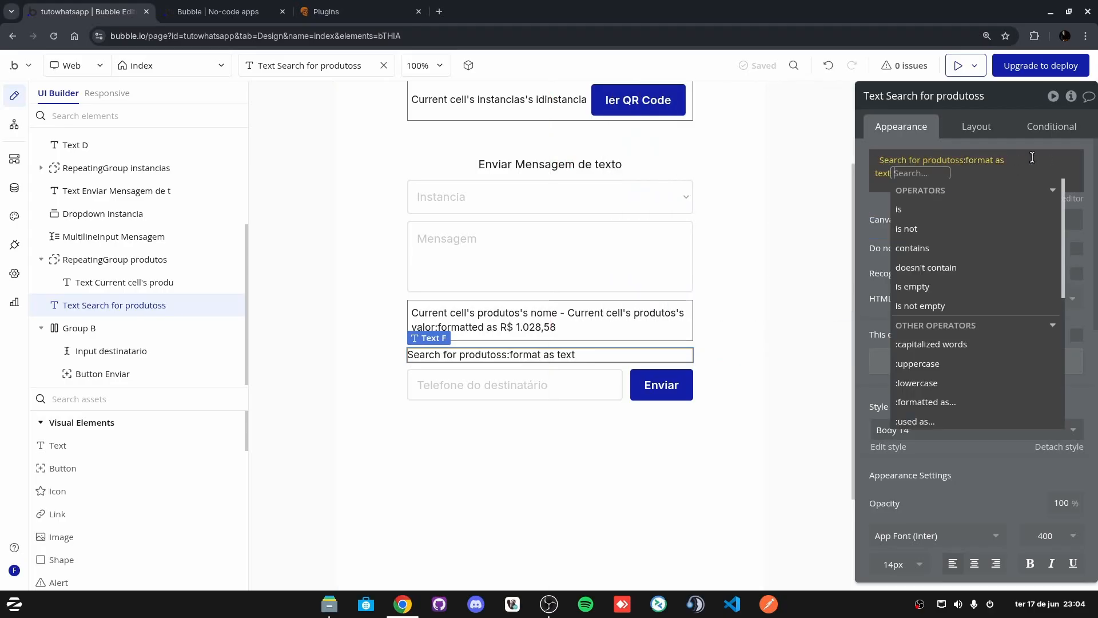
pyautogui.write('spl')
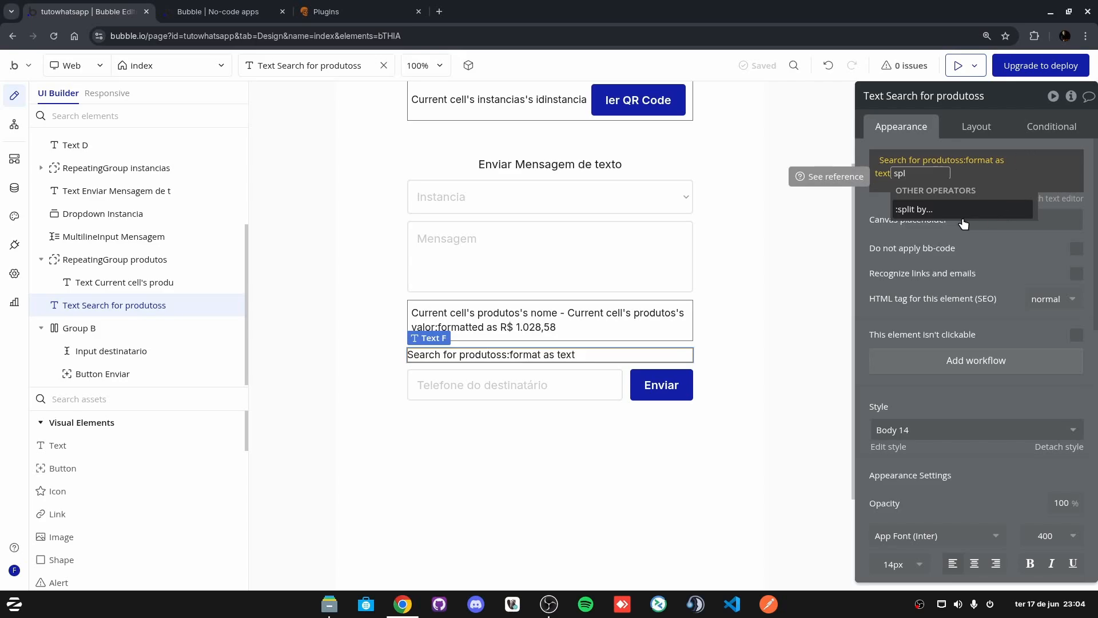
pyautogui.click(929, 210)
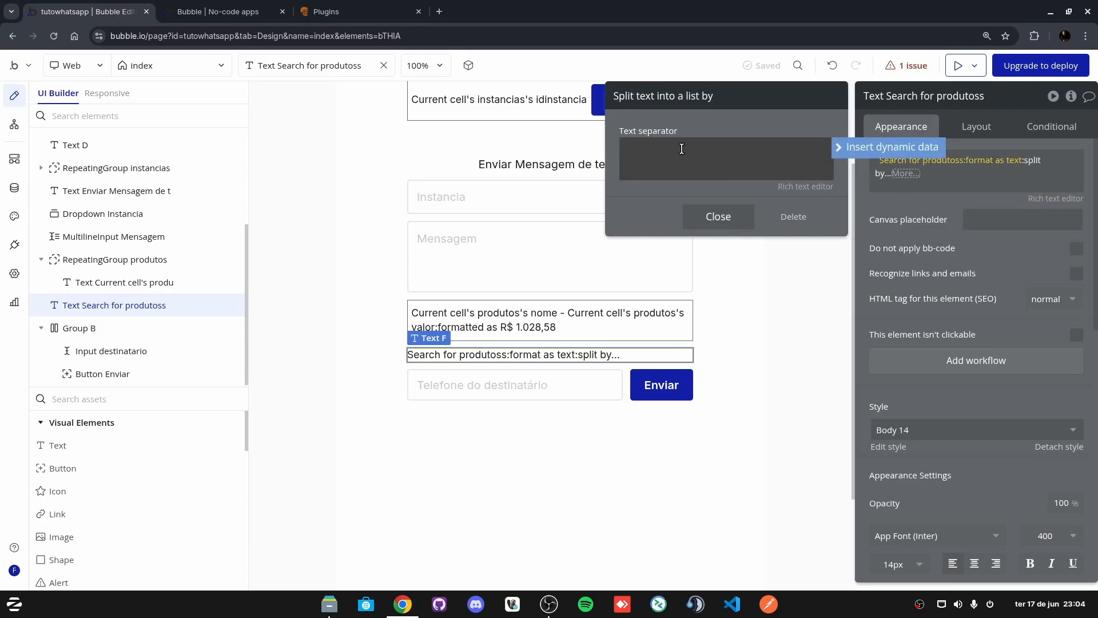
pyautogui.doubleClick(638, 149)
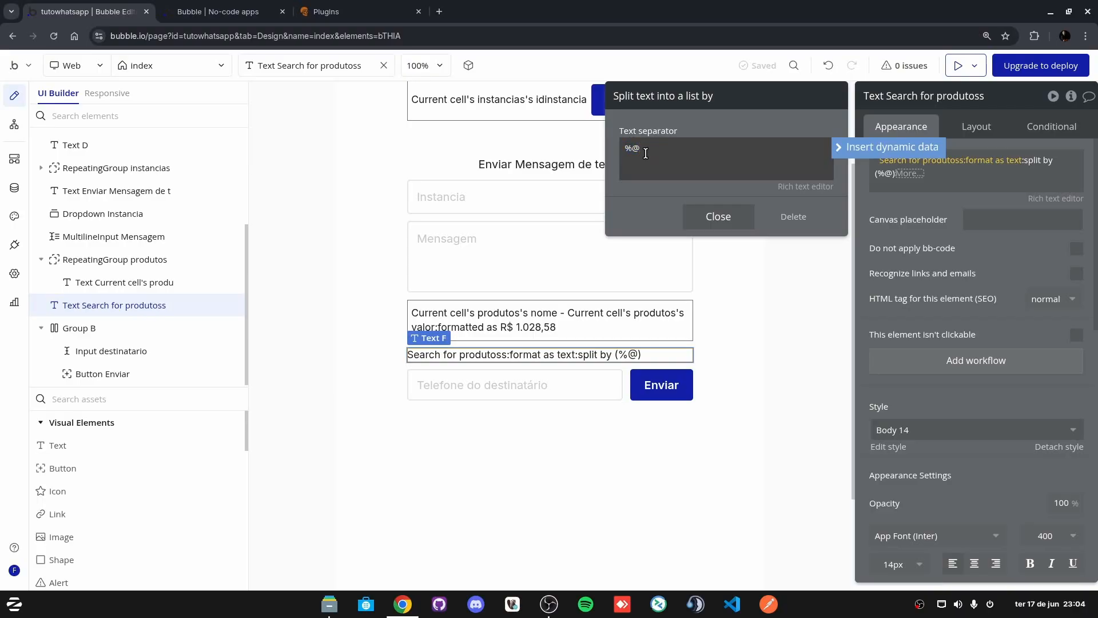
pyautogui.moveTo(625, 149); pyautogui.dragTo(632, 149)
pyautogui.click(715, 216)
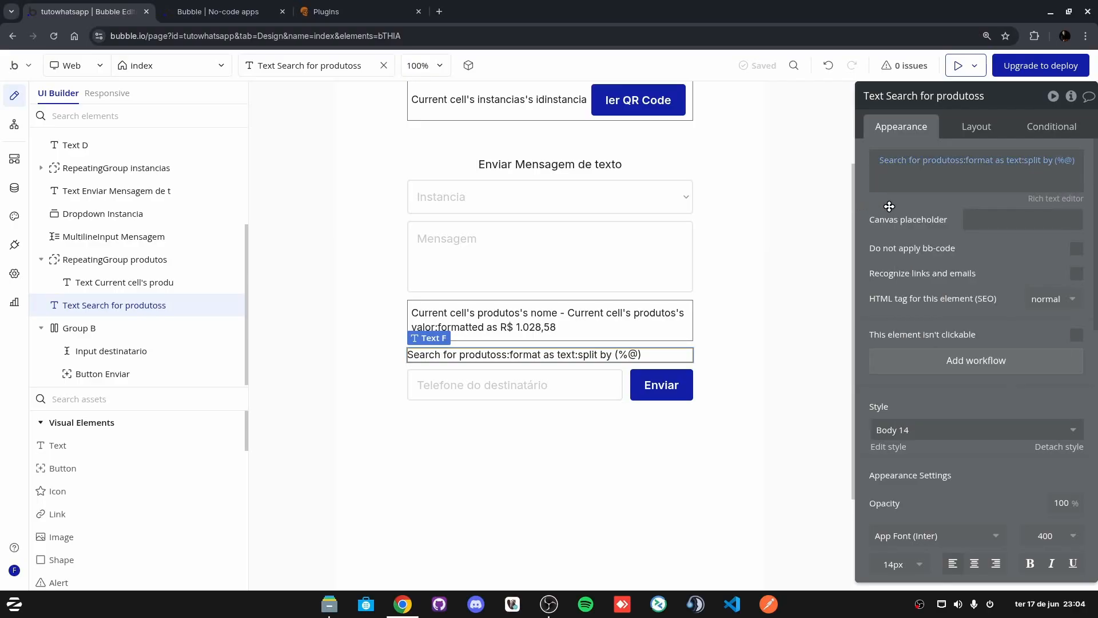
# Step: Verify that both the format-as-text delimiter and the split-by separator are %@
pyautogui.click(989, 161)
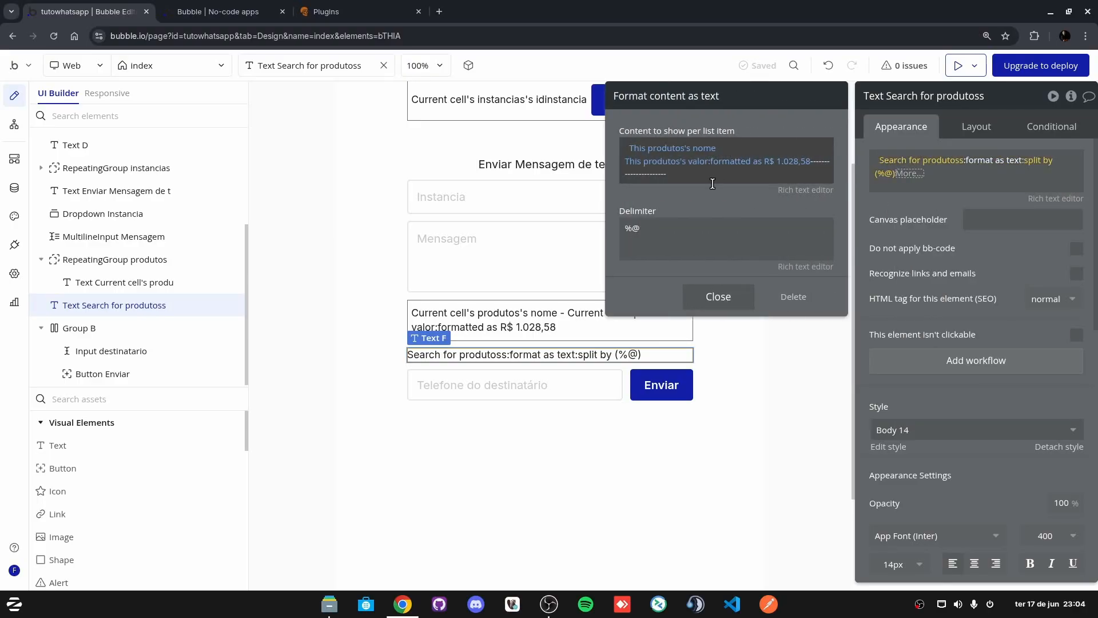
pyautogui.doubleClick(655, 233)
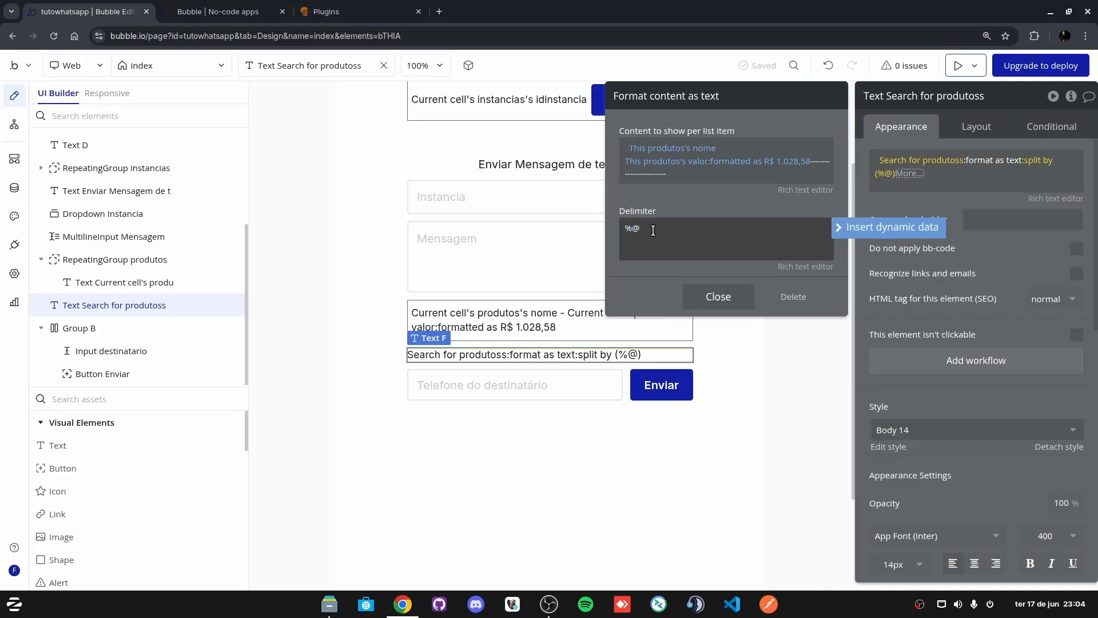
pyautogui.click(715, 297)
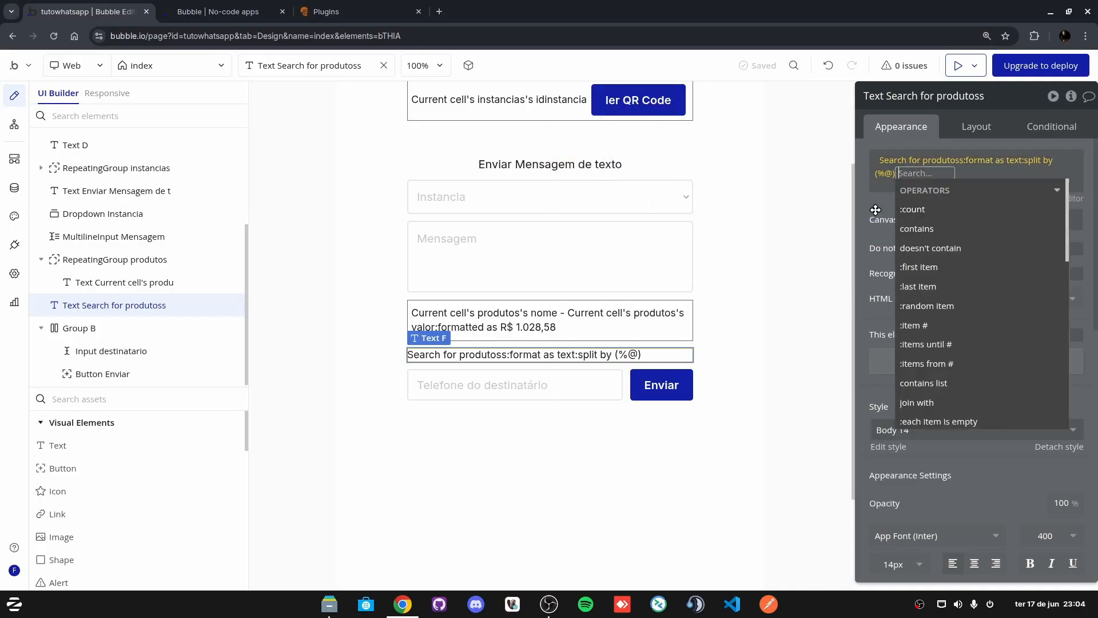
pyautogui.click(876, 209)
pyautogui.click(1036, 162)
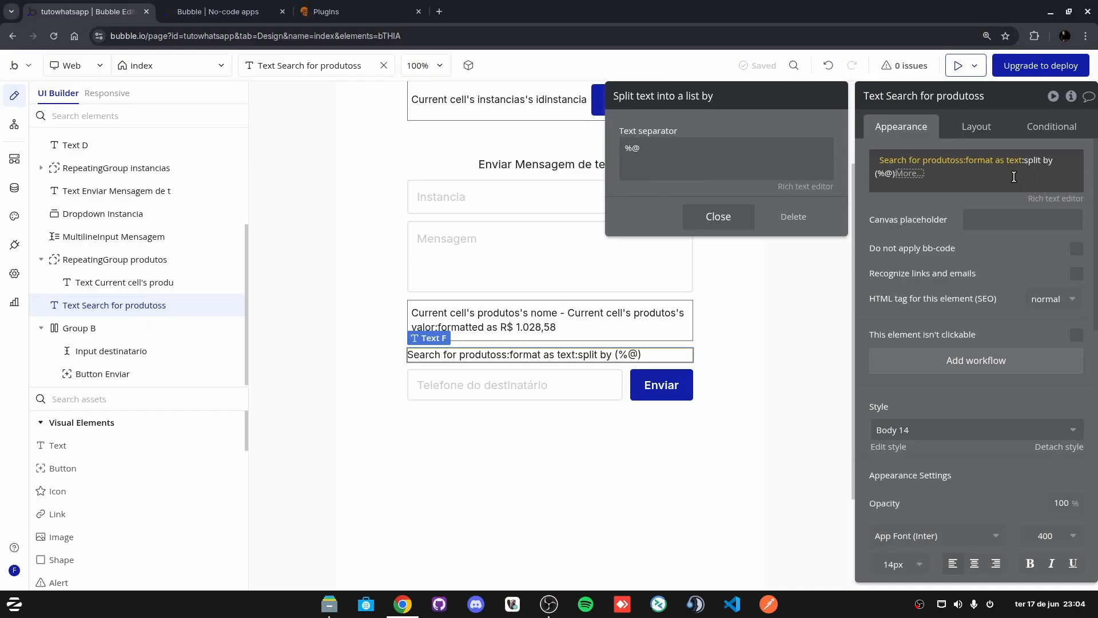
pyautogui.click(659, 147)
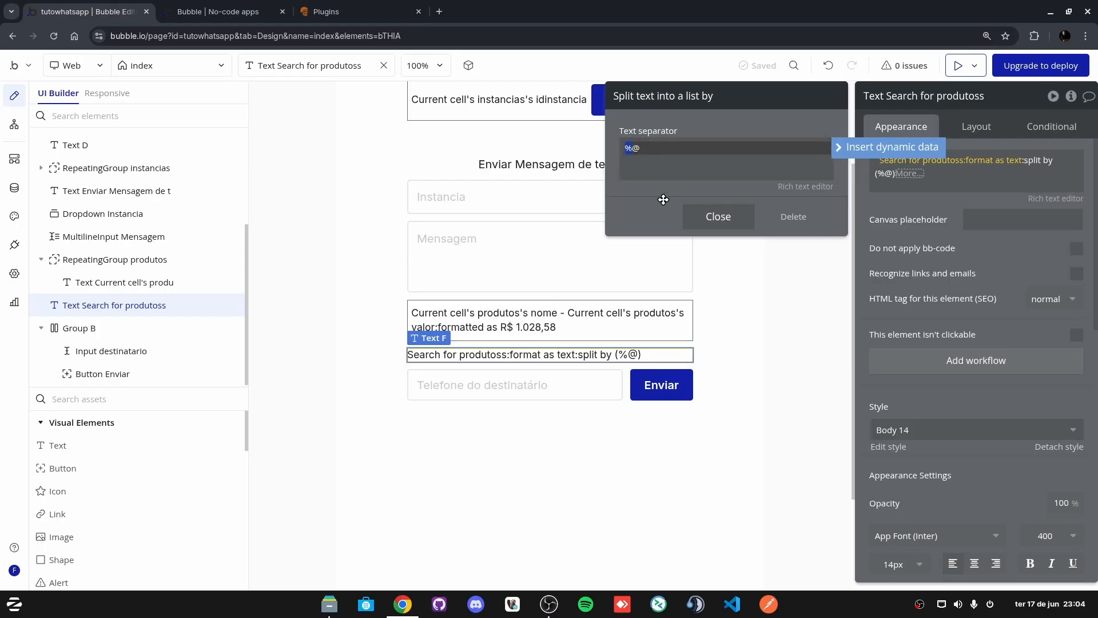
pyautogui.click(915, 211)
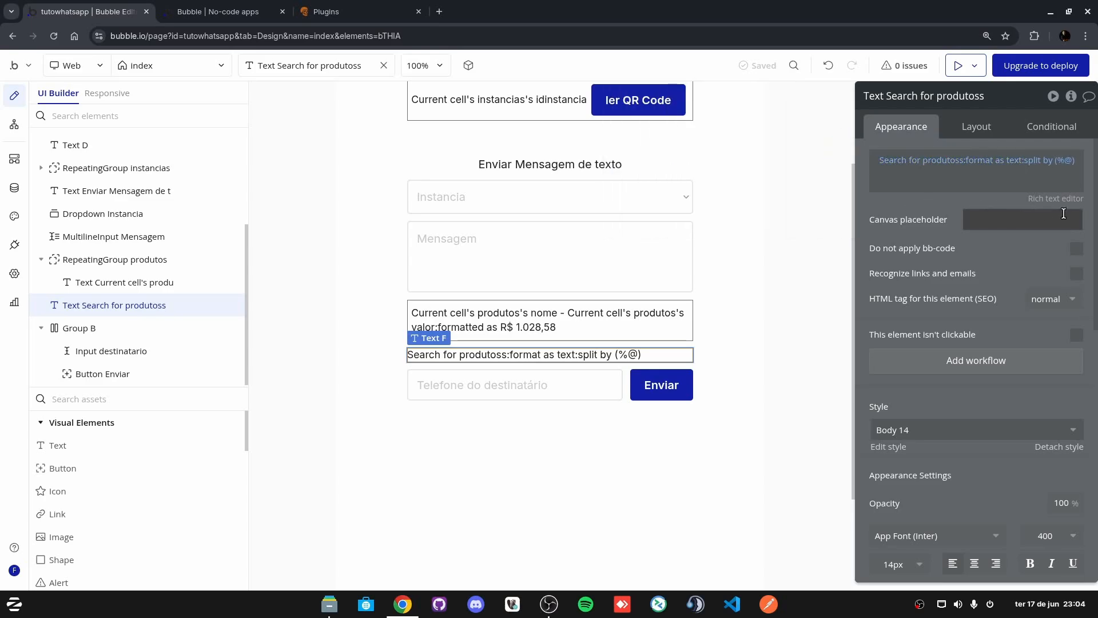
pyautogui.click(1067, 163)
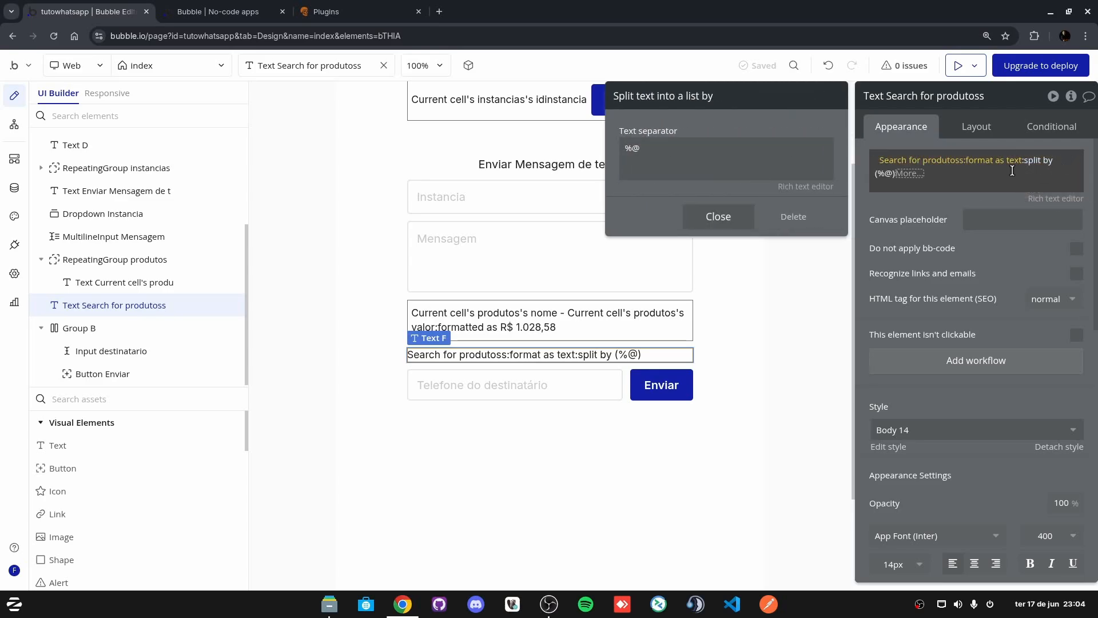
# Step: Add :join with line_break to the end of the expression
pyautogui.click(907, 174)
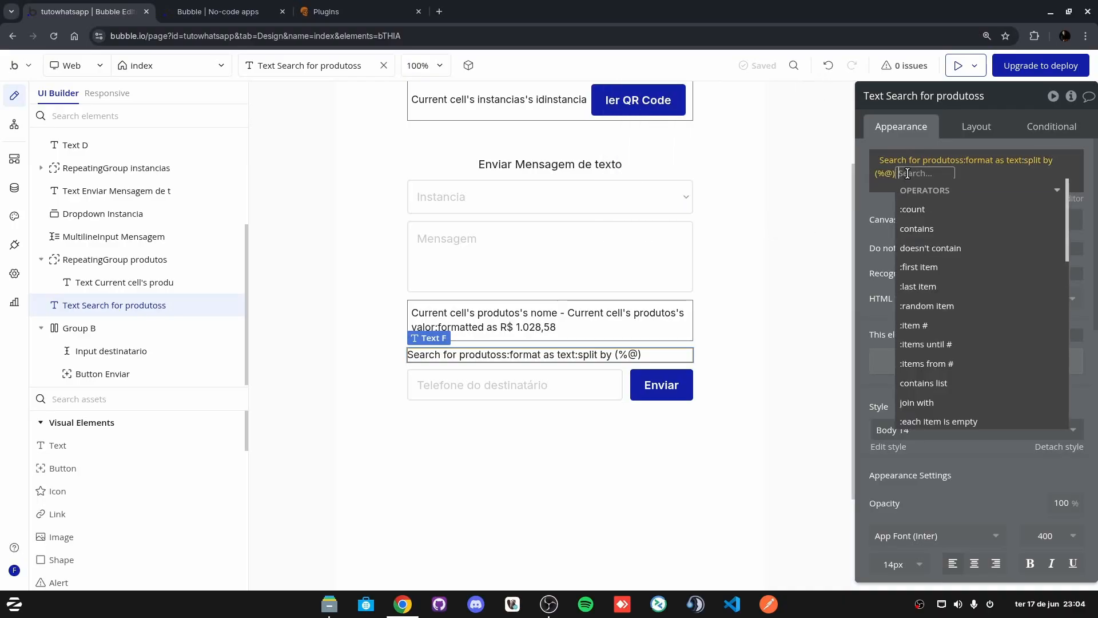
pyautogui.write('join')
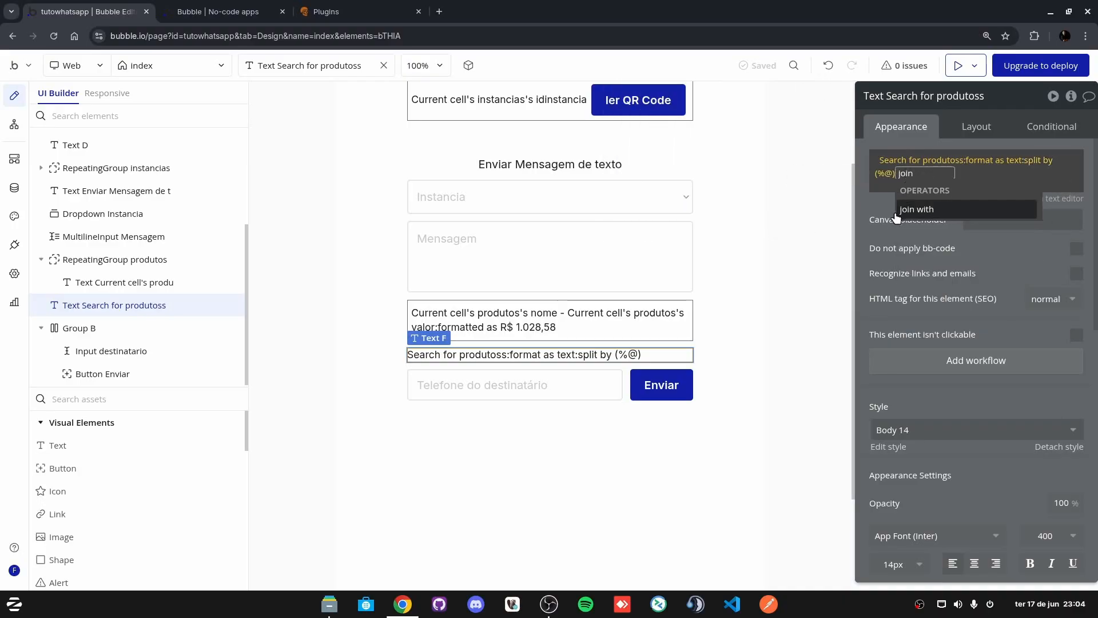
pyautogui.click(915, 212)
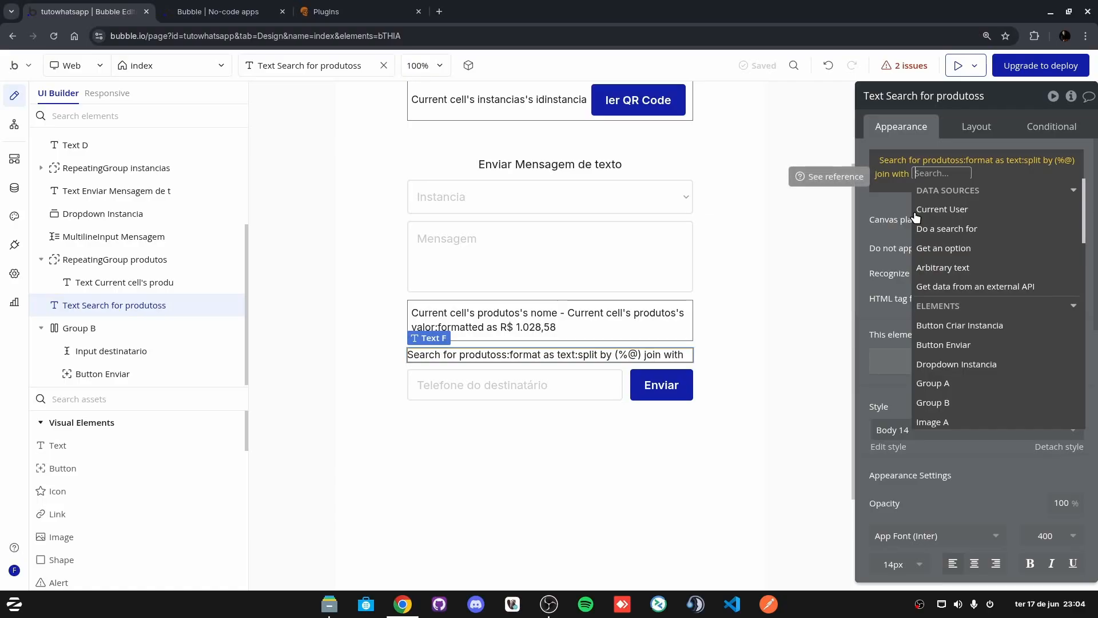
pyautogui.write('line_break')
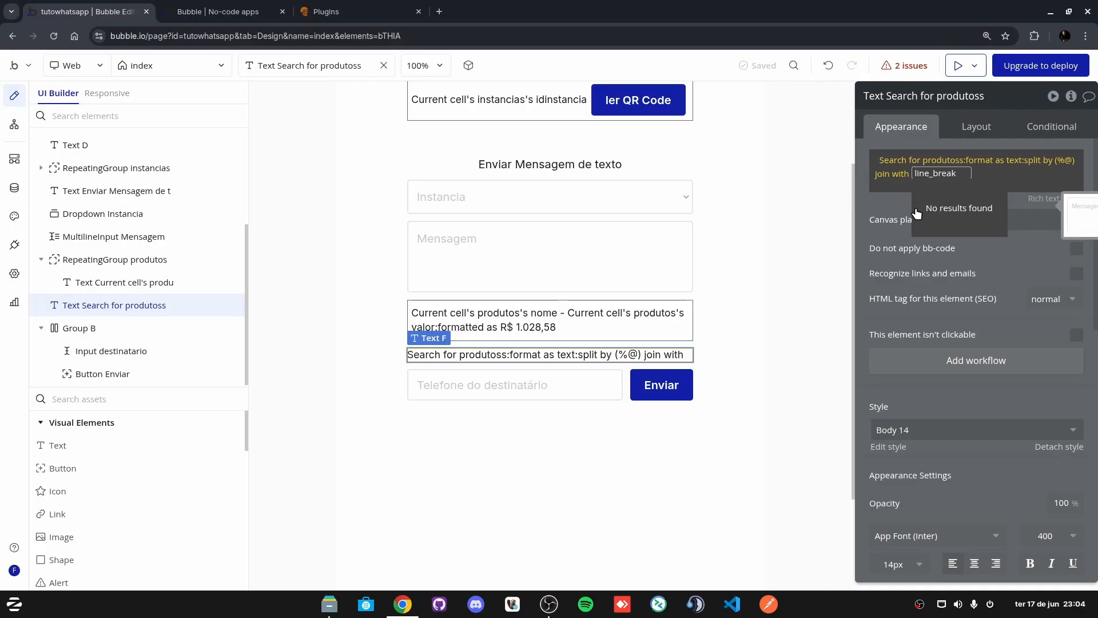
pyautogui.click(889, 211)
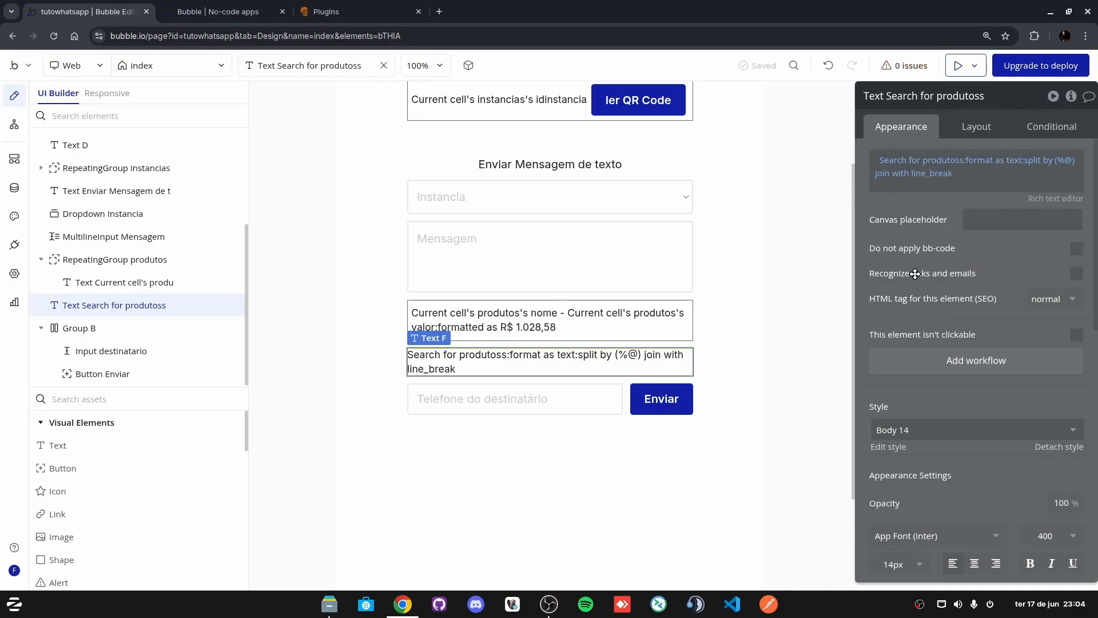
# Step: Preview the app to check each product appears on separate lines
pyautogui.click(958, 66)
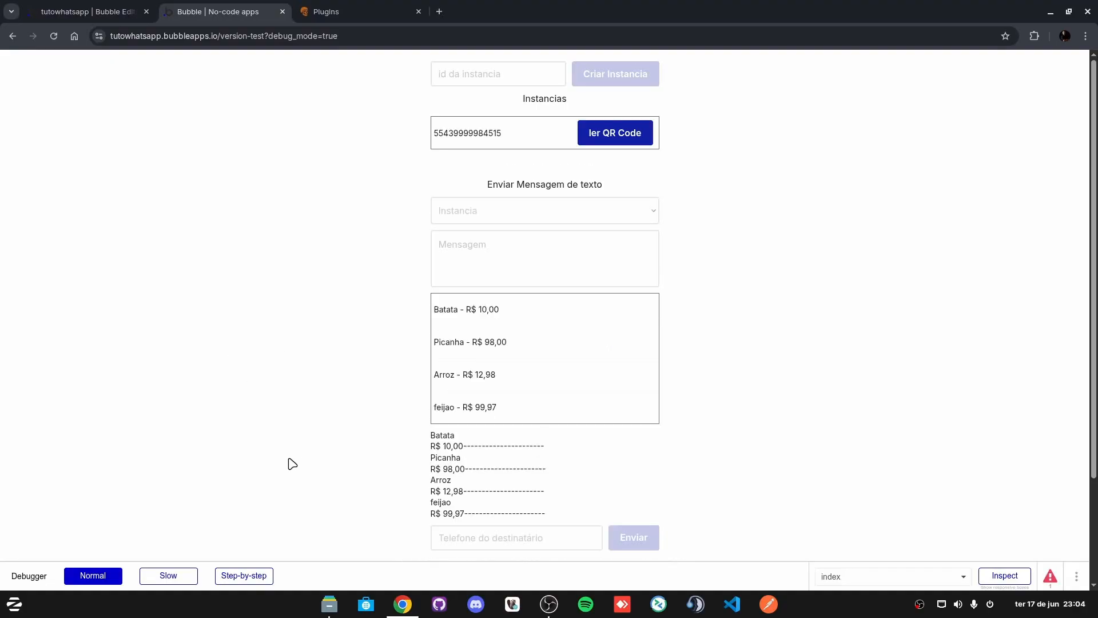
pyautogui.scroll(-3, 290, 461)
pyautogui.click(130, 7)
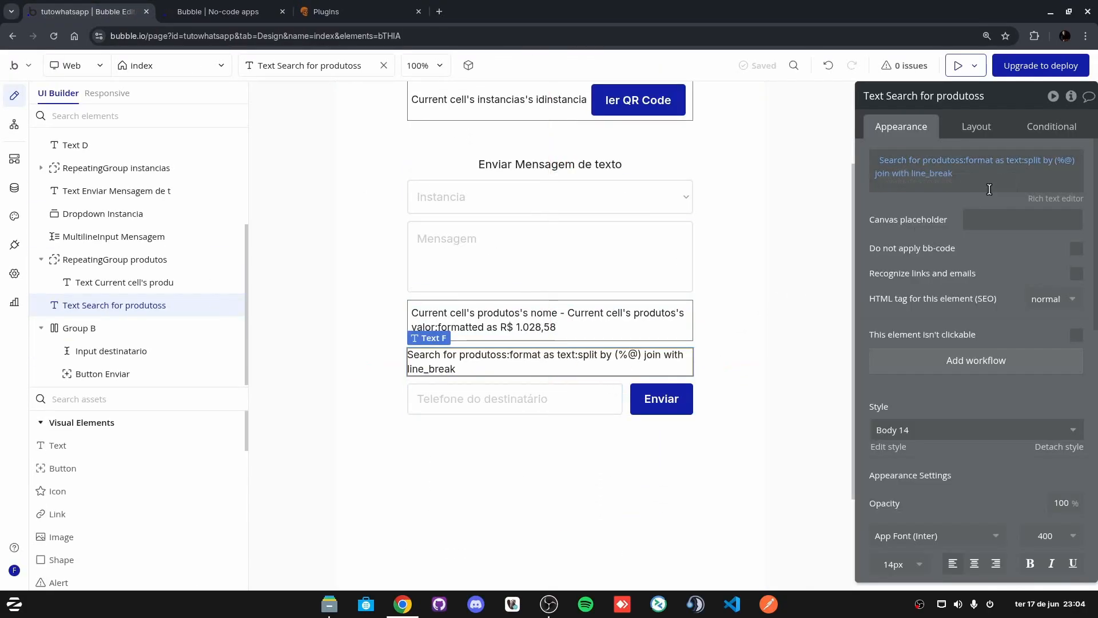
pyautogui.click(208, 11)
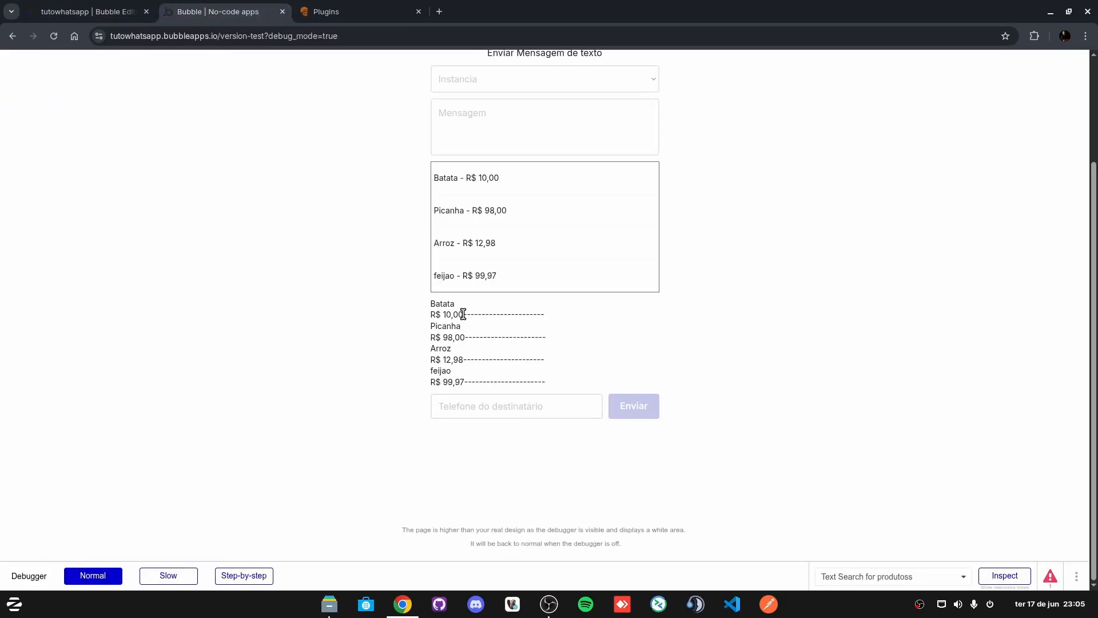
pyautogui.moveTo(463, 314); pyautogui.dragTo(547, 314)
pyautogui.click(66, 8)
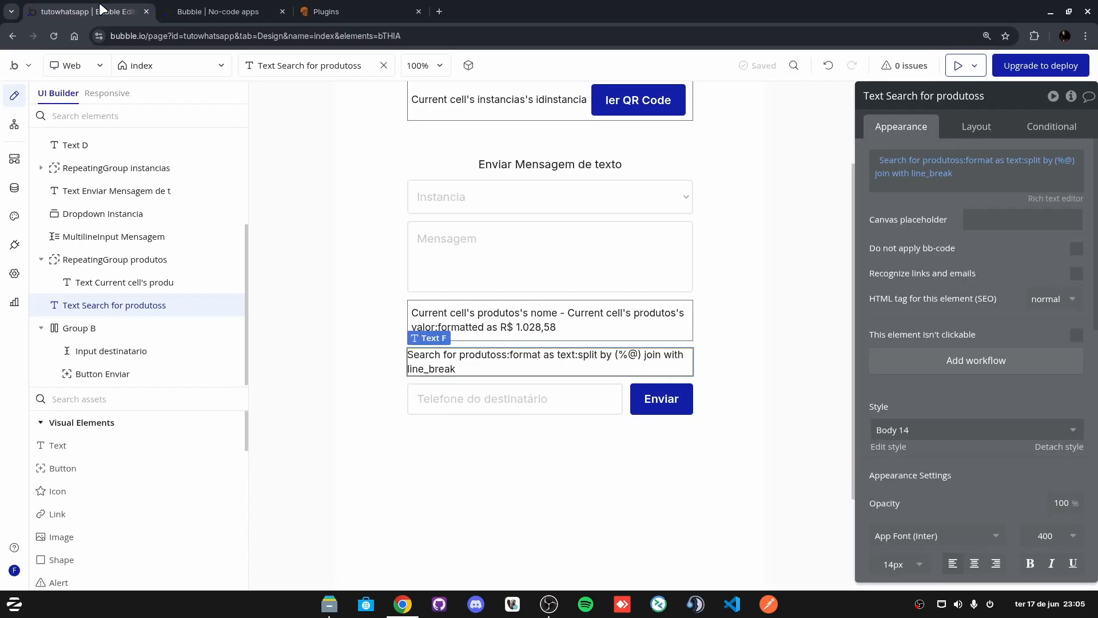
# Step: Put the dashes on their own line below the price in the per-item content
pyautogui.click(984, 161)
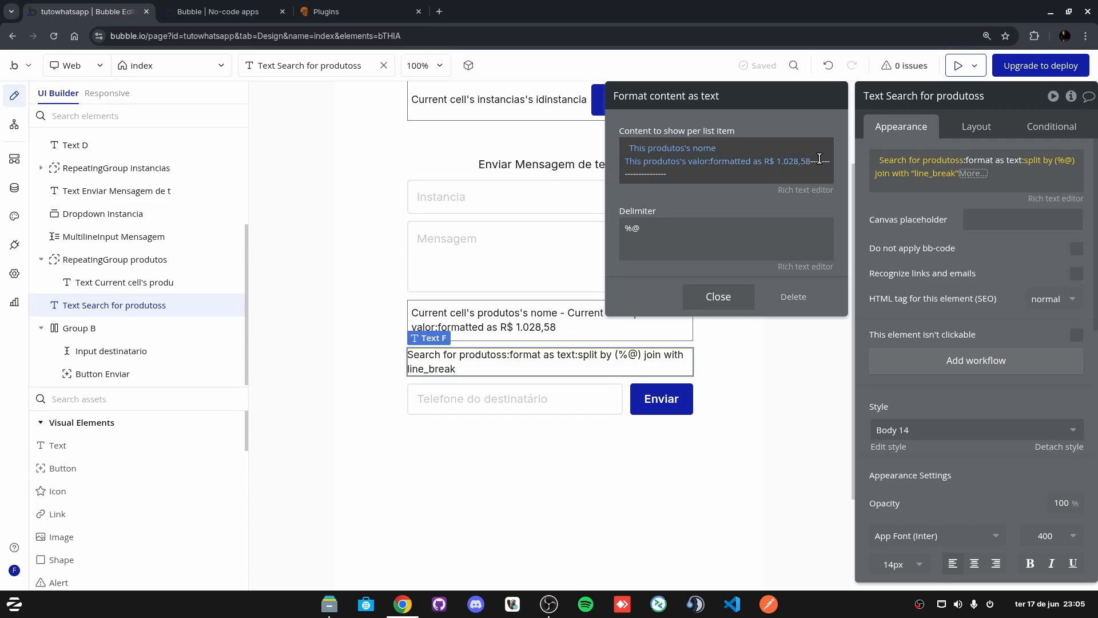
pyautogui.moveTo(819, 159); pyautogui.dragTo(717, 174)
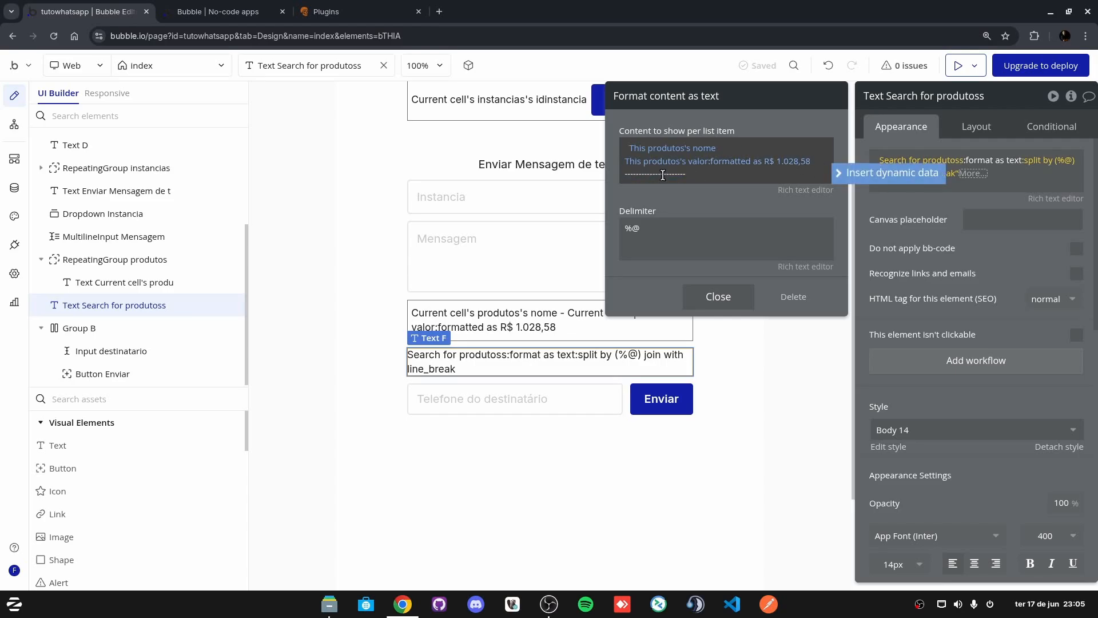
pyautogui.press('Return')
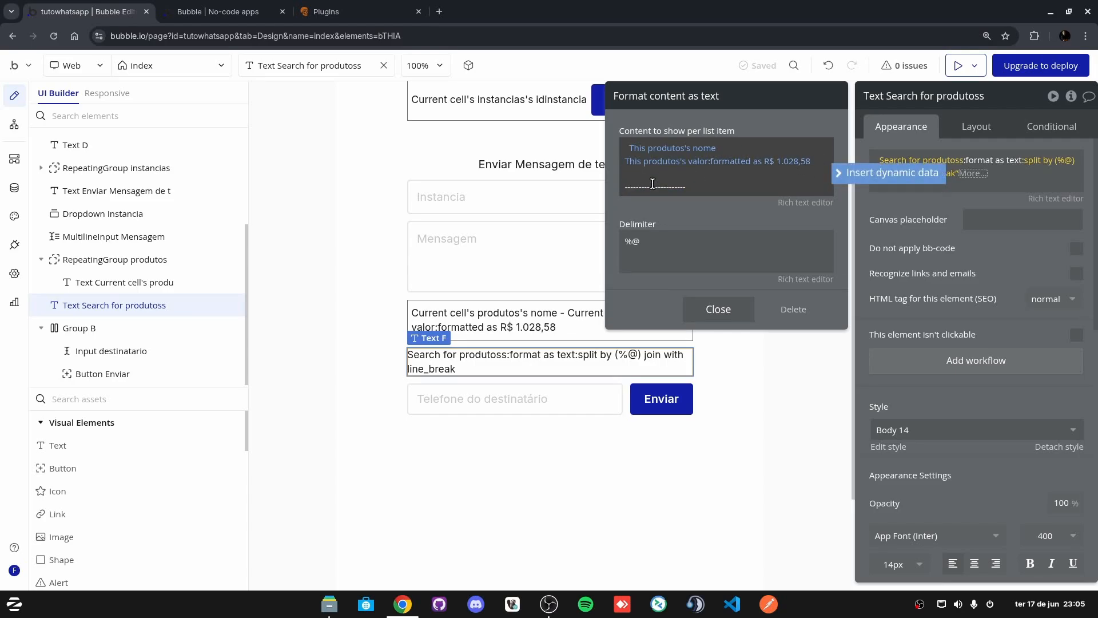
pyautogui.click(624, 135)
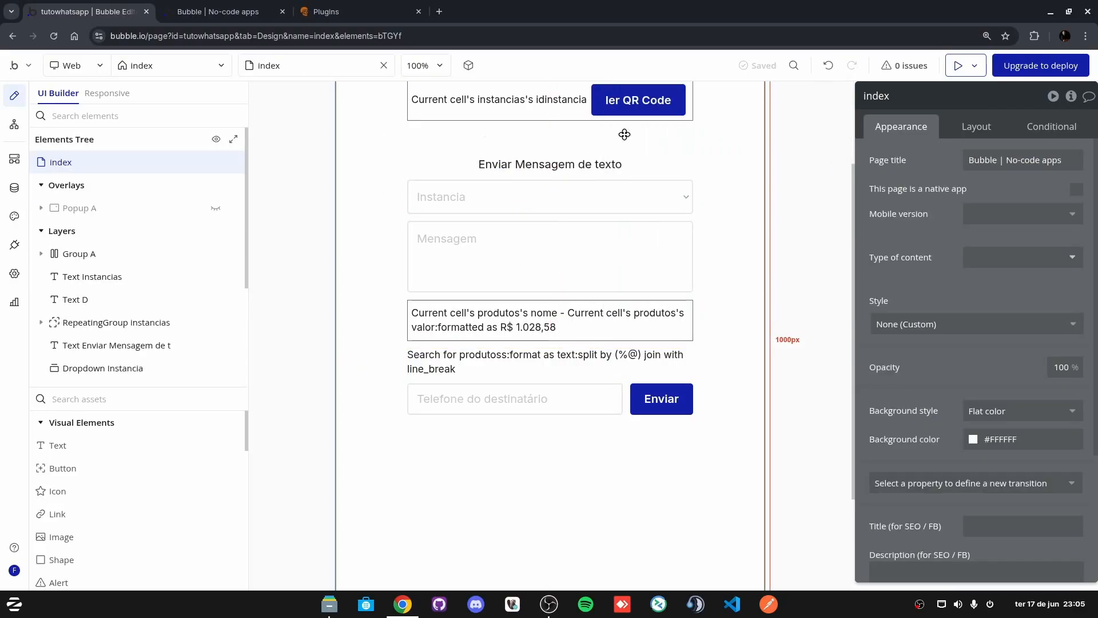
# Step: Check the updated product list in the preview, then reselect the Text Search for produtoss element
pyautogui.click(961, 69)
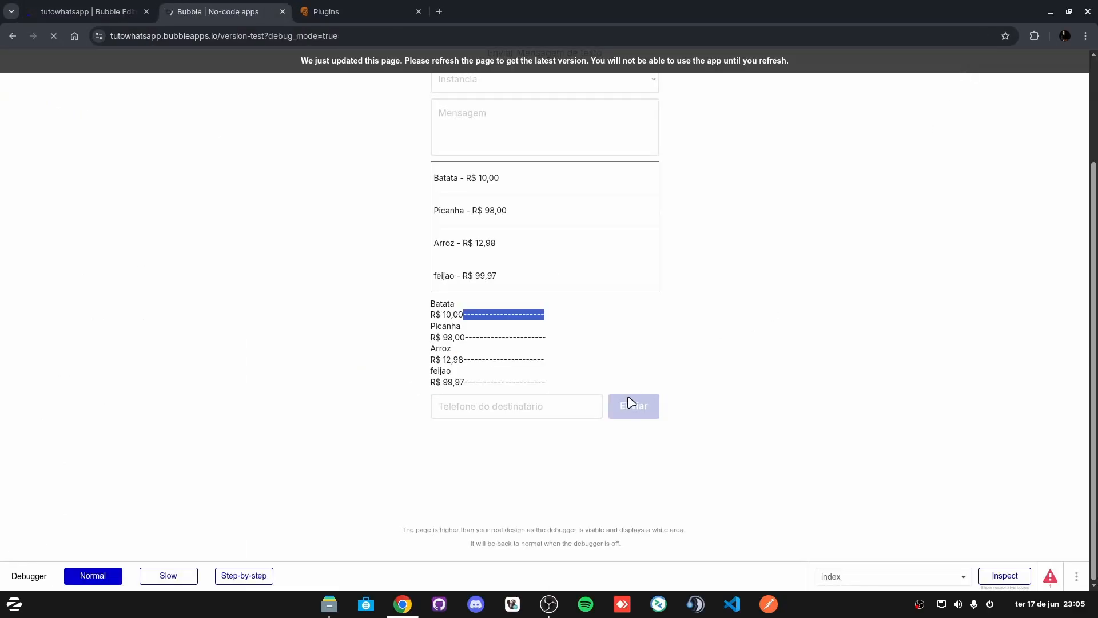
pyautogui.scroll(-3, 510, 380)
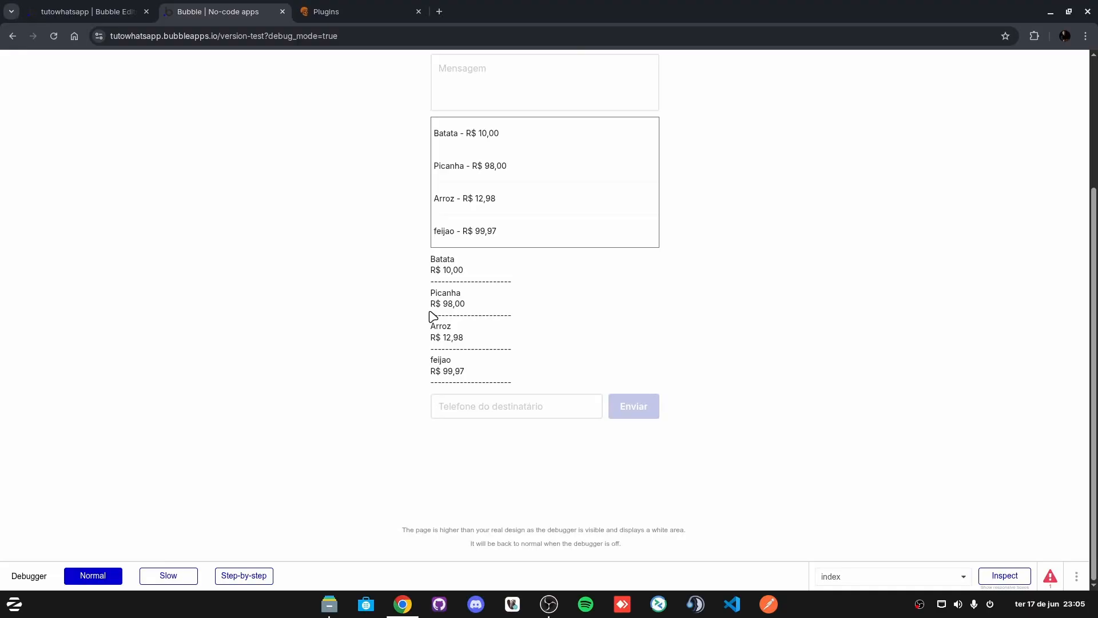
pyautogui.moveTo(461, 270); pyautogui.dragTo(482, 309)
pyautogui.click(529, 322)
pyautogui.click(61, 10)
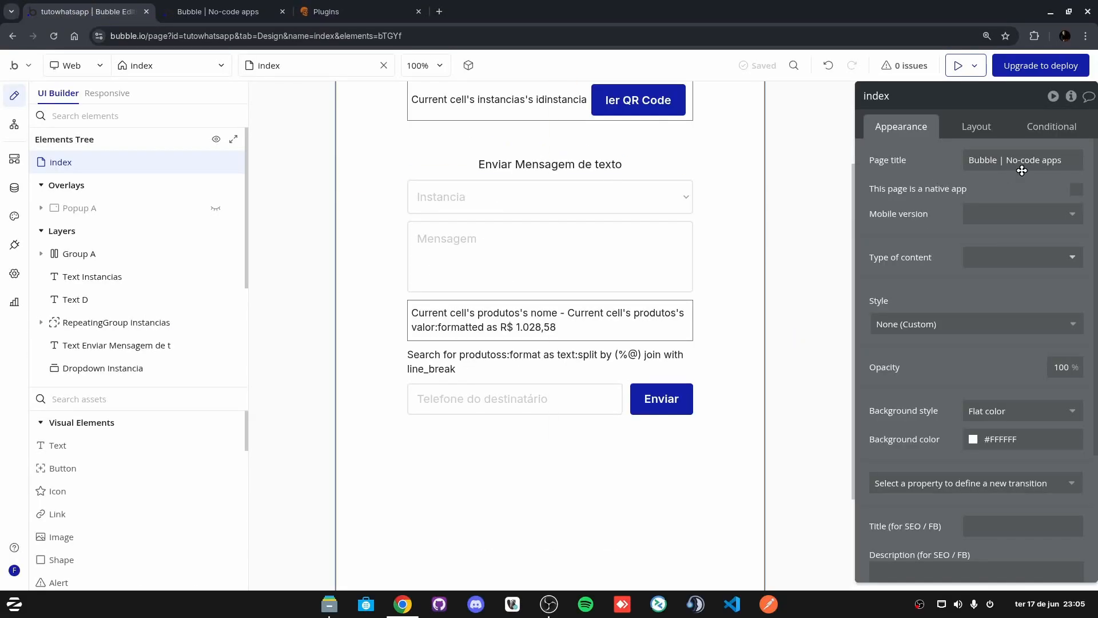
pyautogui.click(490, 361)
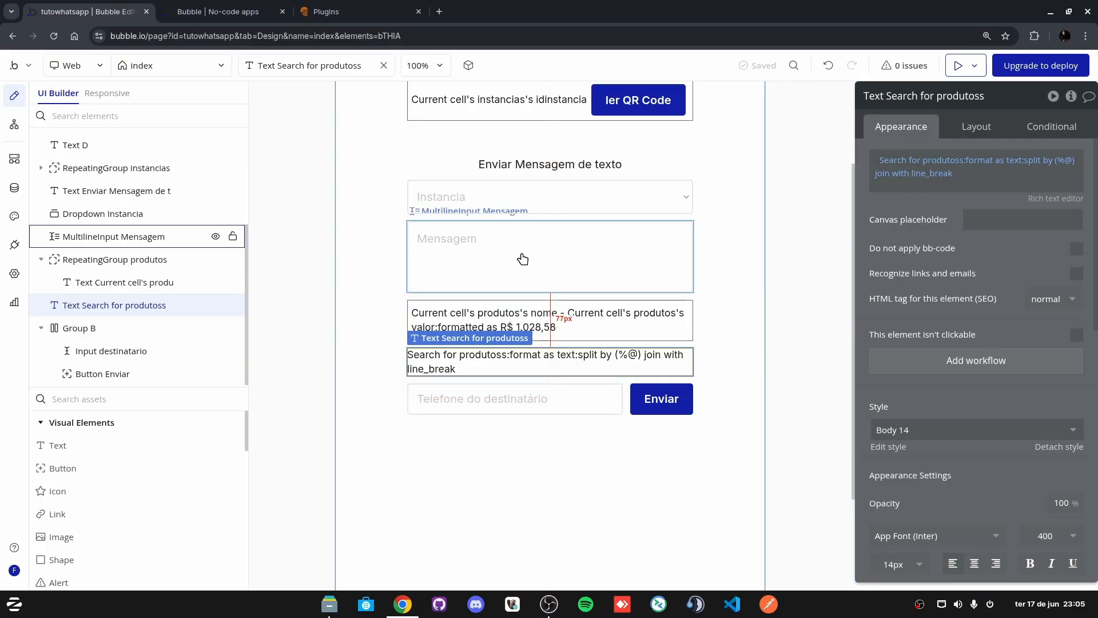
# Step: Open the Enviar button's workflow and its WhatsApp message step settings
pyautogui.click(433, 196)
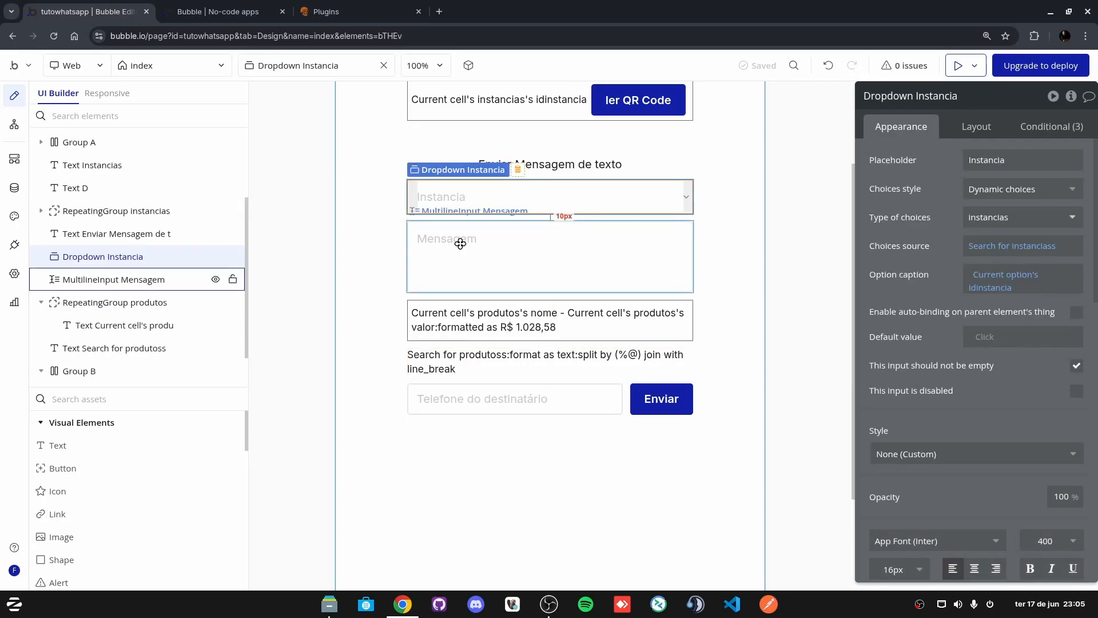
pyautogui.click(451, 247)
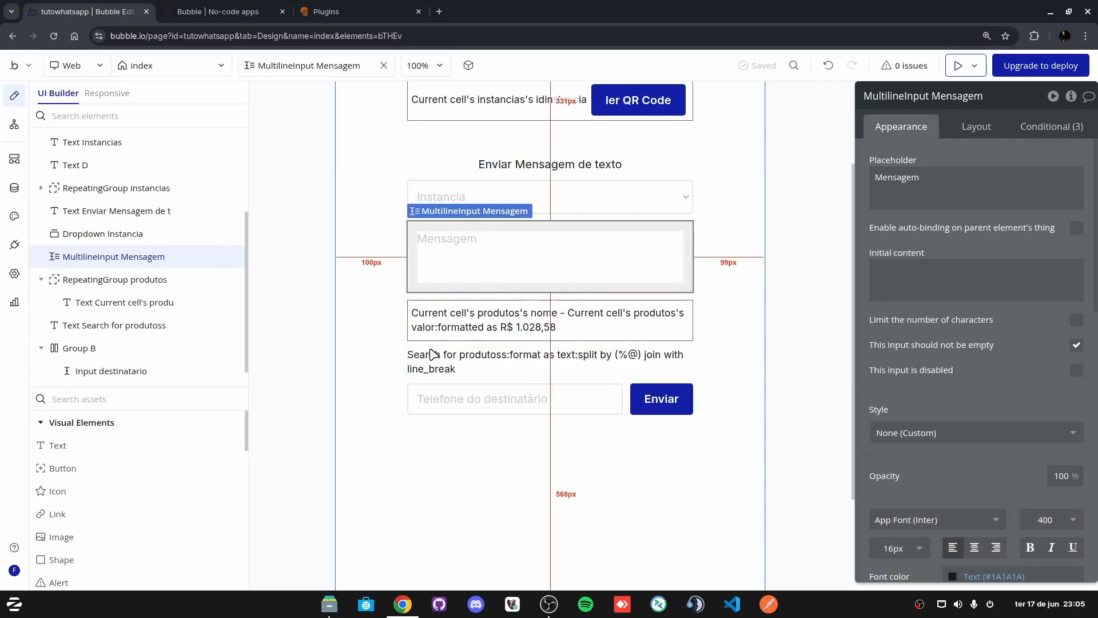
pyautogui.click(662, 399)
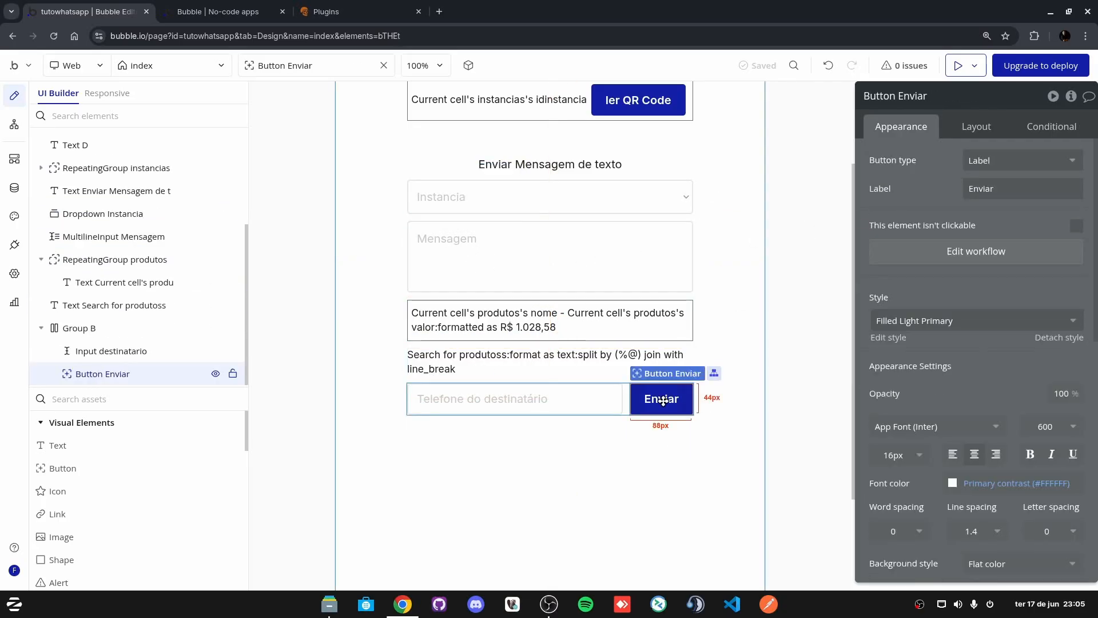
pyautogui.click(978, 252)
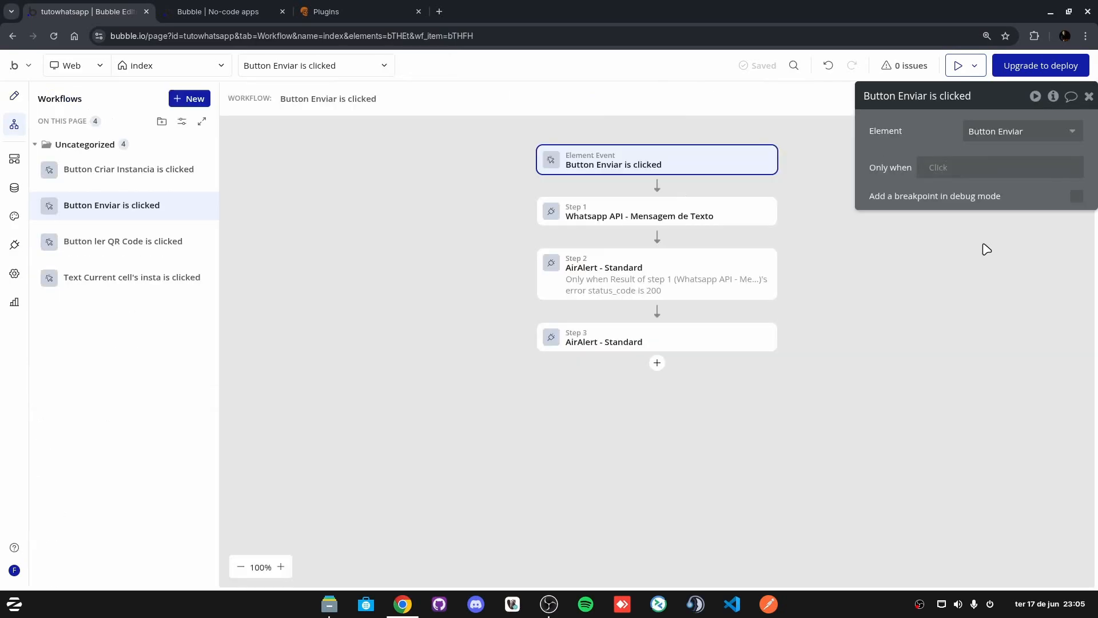
pyautogui.click(628, 216)
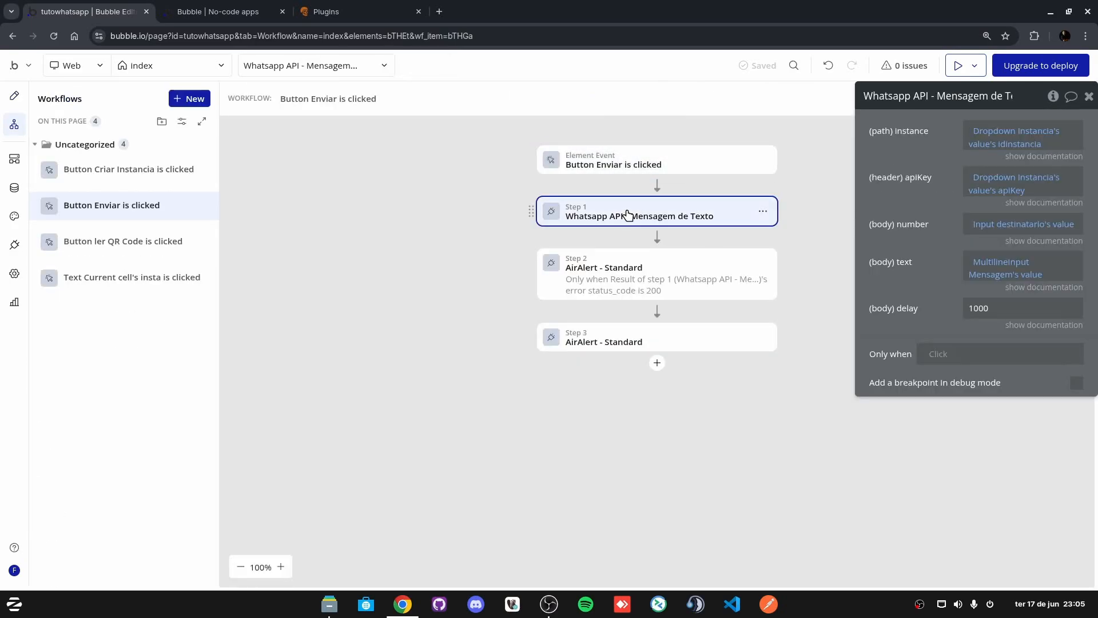
# Step: Clear the message body's expression and switch it to Arbitrary text
pyautogui.rightClick(983, 264)
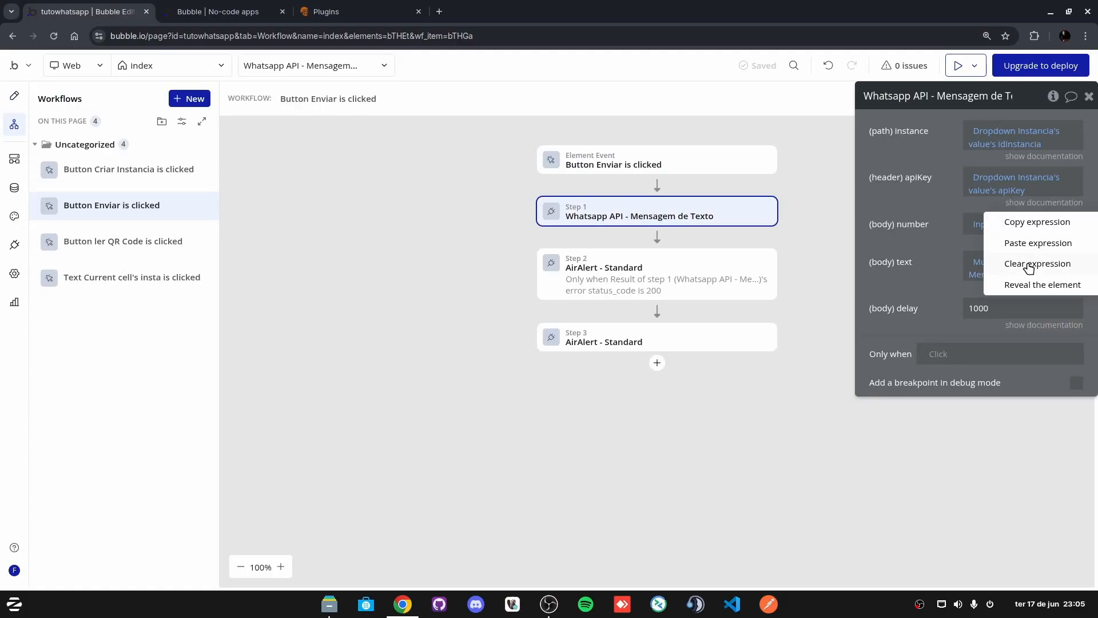
pyautogui.click(1029, 264)
pyautogui.click(847, 269)
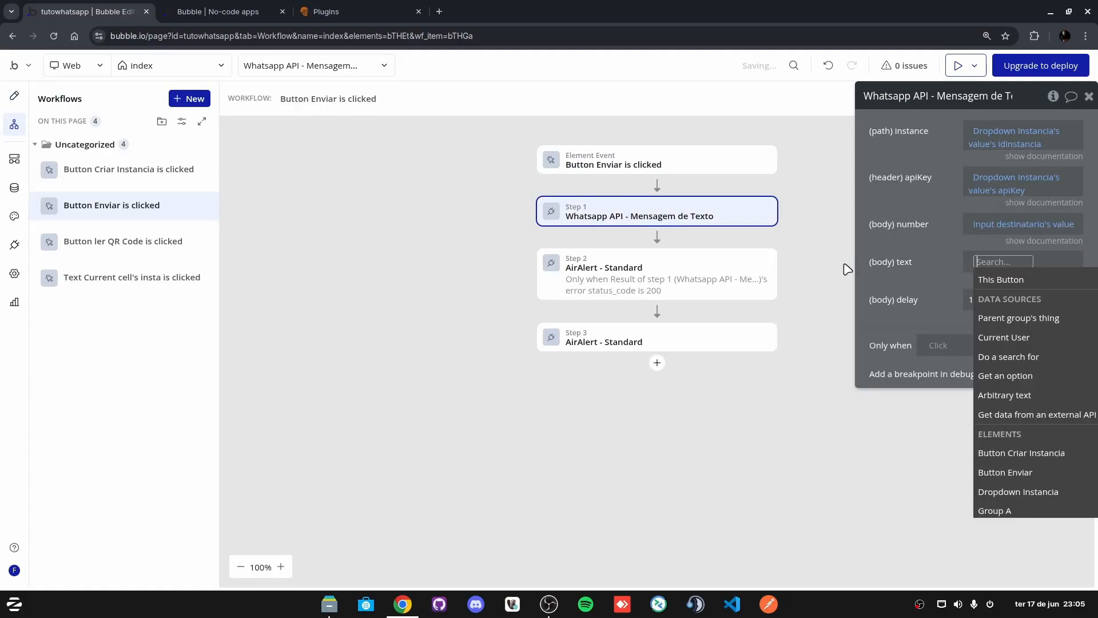
pyautogui.write('arb')
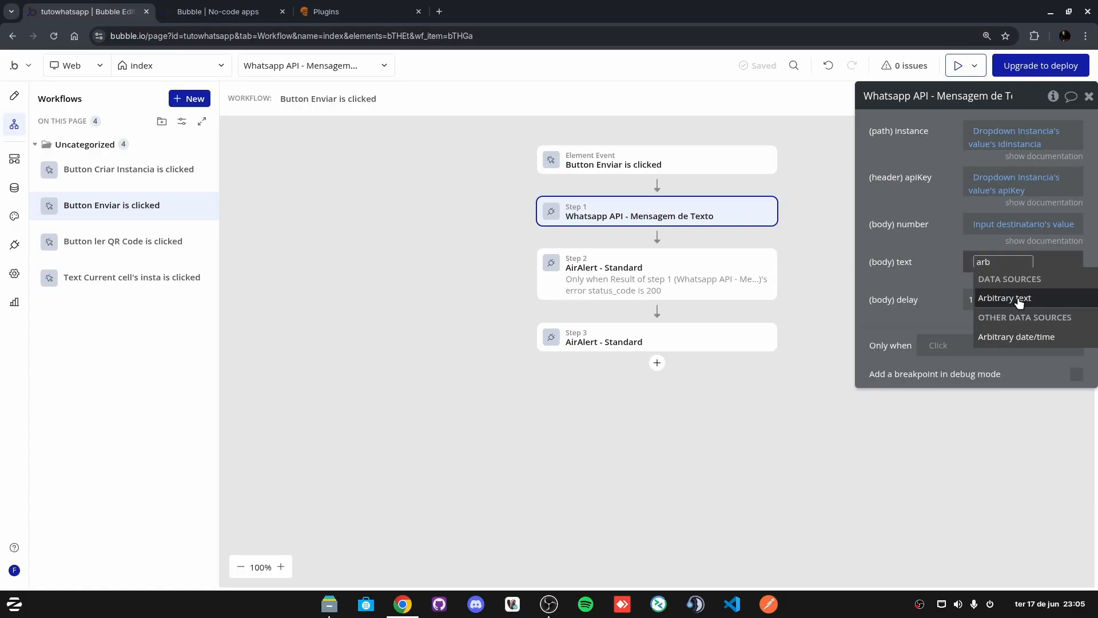
pyautogui.click(1016, 298)
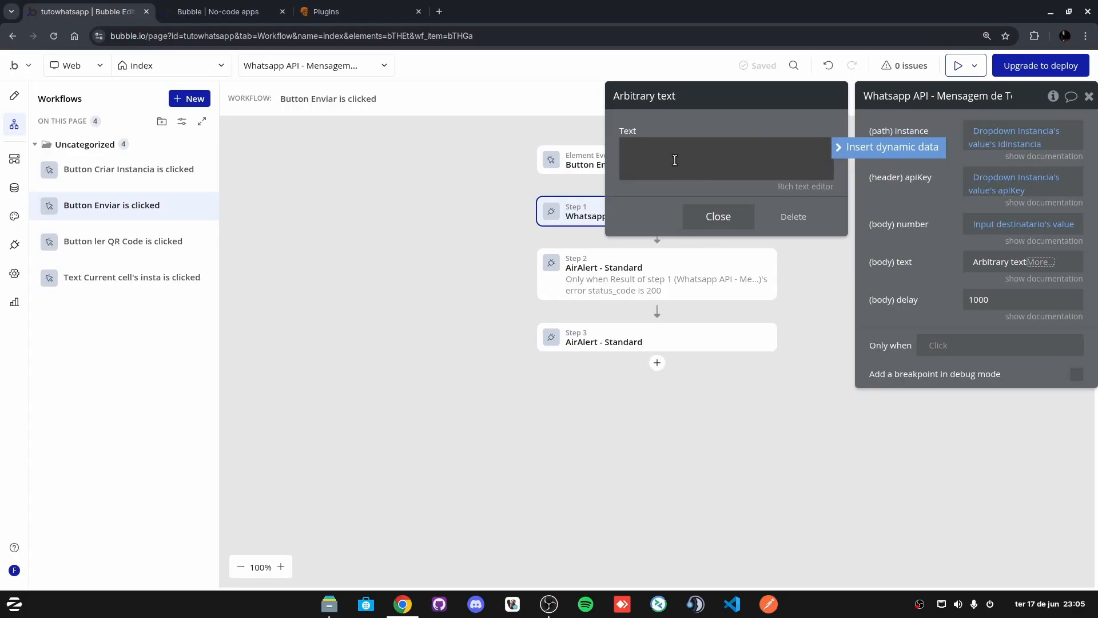
# Step: Insert the MultilineInput Mensagem's value with an equals-sign separator line below it
pyautogui.click(881, 147)
pyautogui.write('mul')
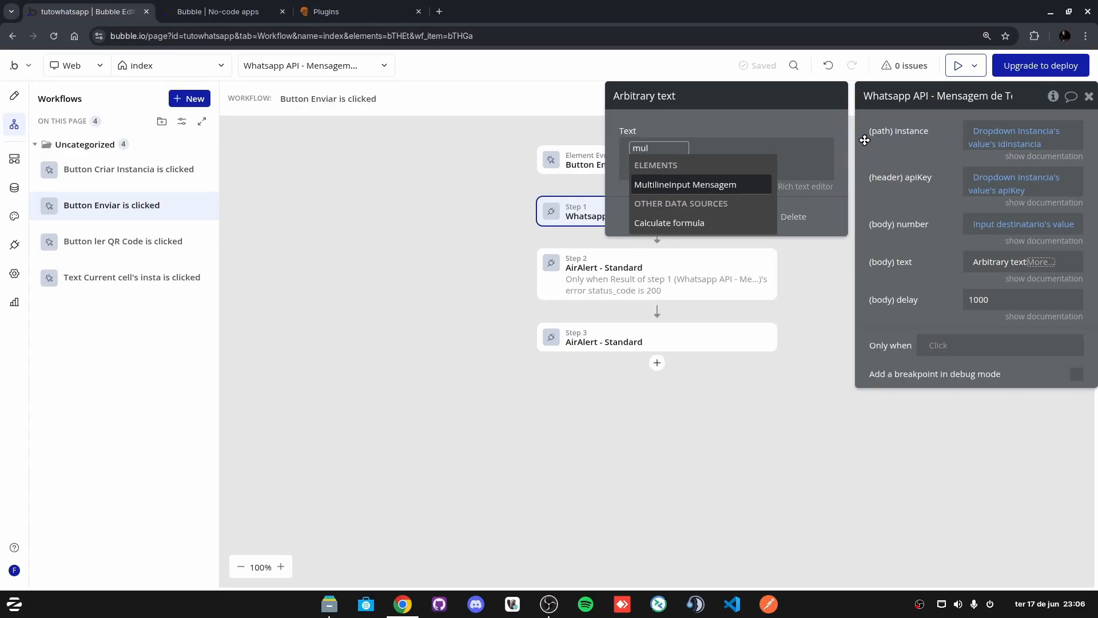
pyautogui.click(697, 186)
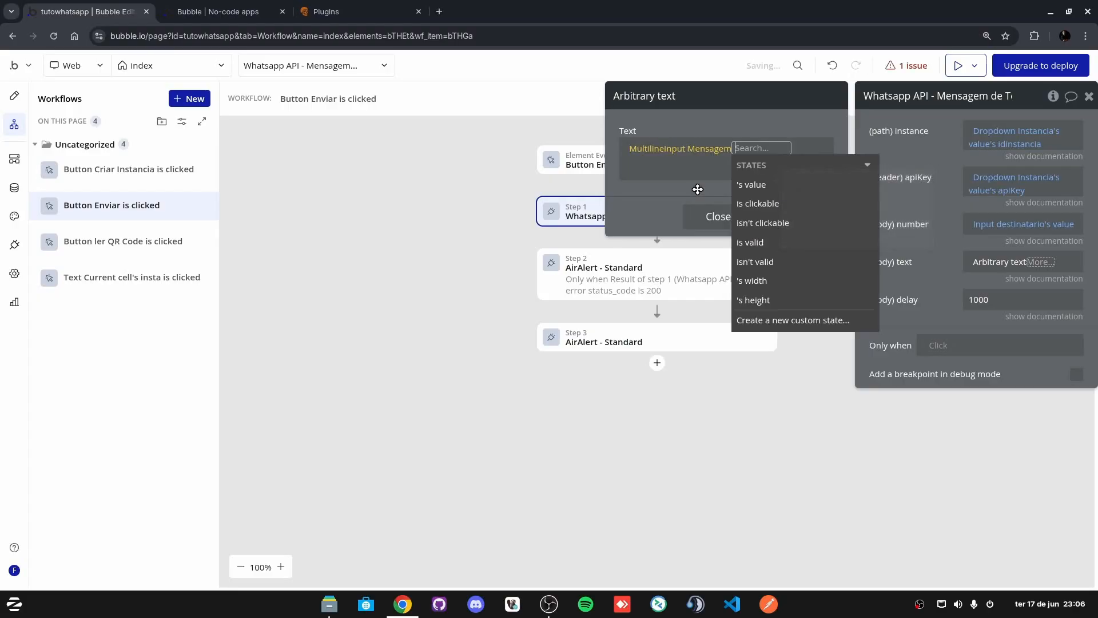
pyautogui.click(652, 174)
pyautogui.press('Return')
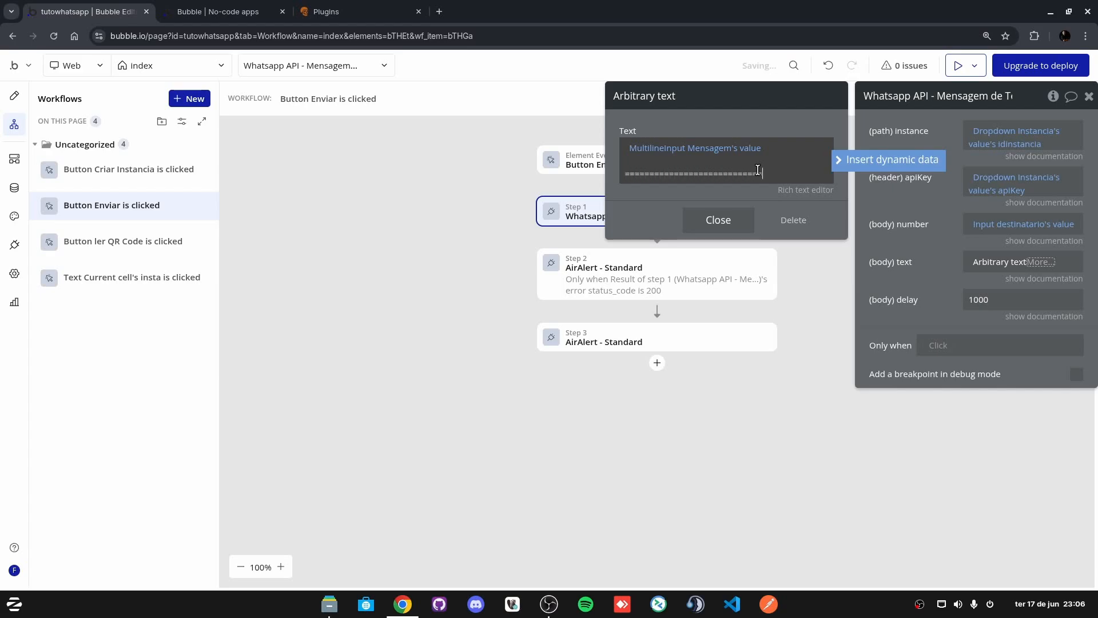
pyautogui.press('Return')
pyautogui.press('Return')
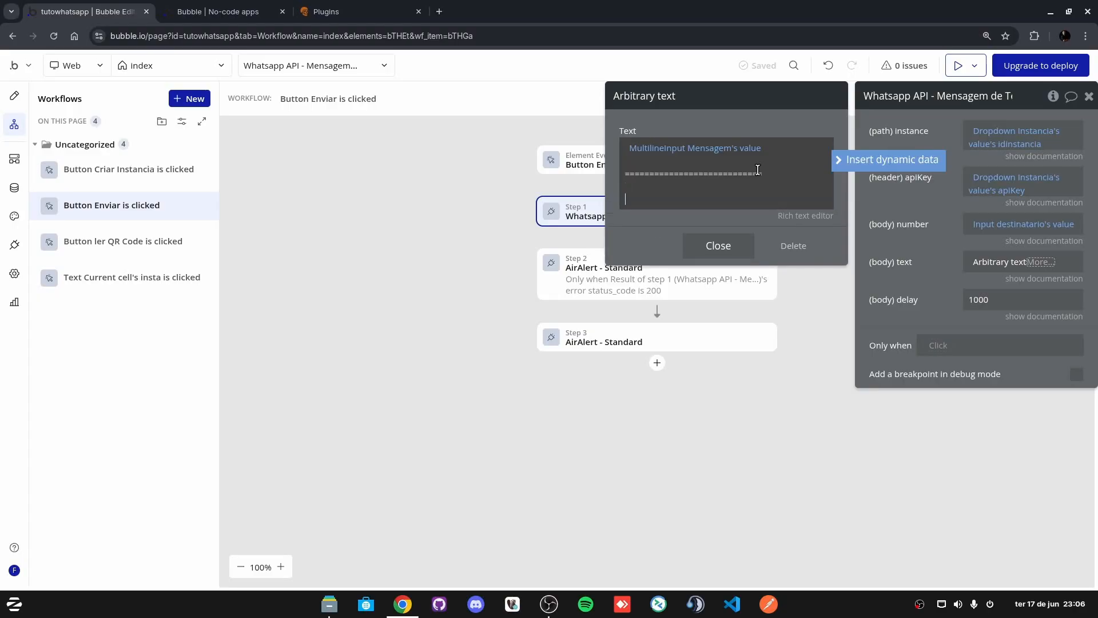
pyautogui.click(896, 247)
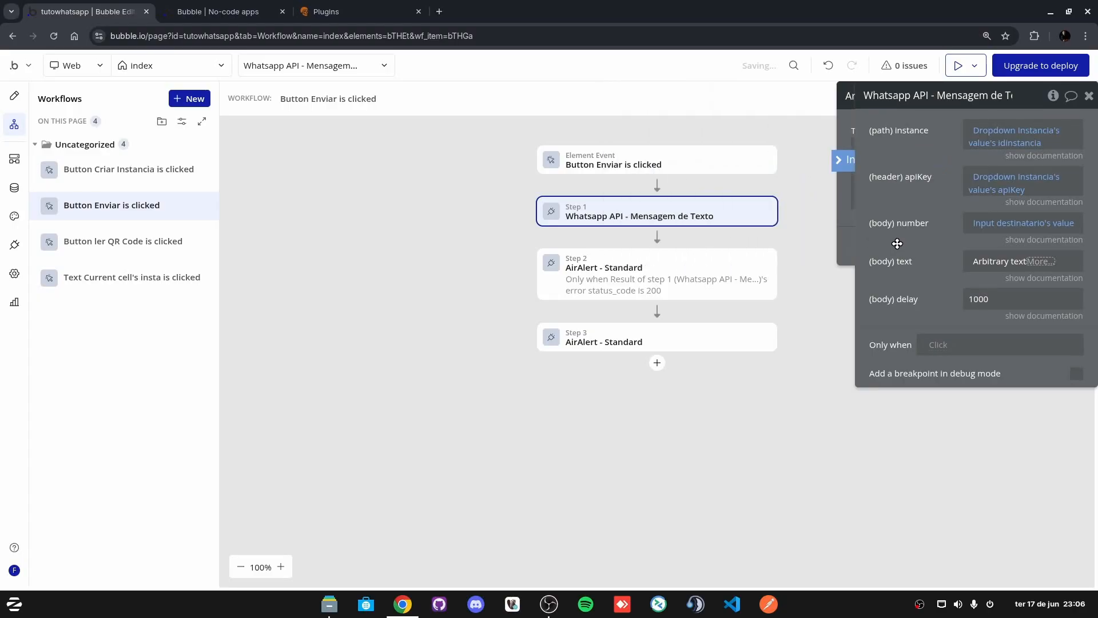
pyautogui.click(14, 95)
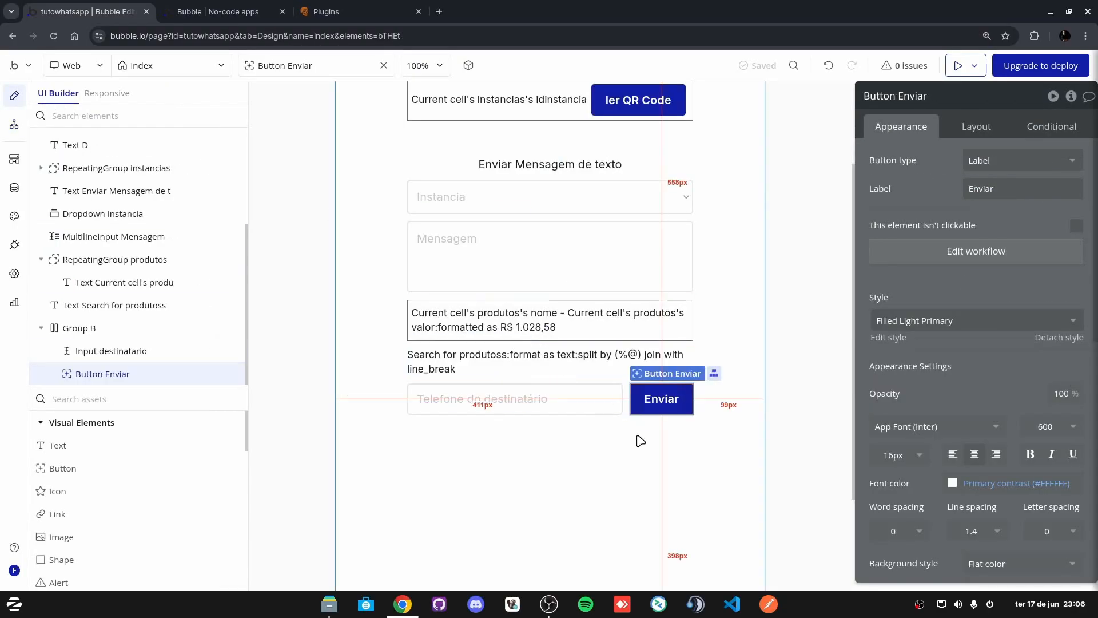
# Step: Copy the product list text element's Search for produtoss expression
pyautogui.click(515, 369)
pyautogui.rightClick(893, 166)
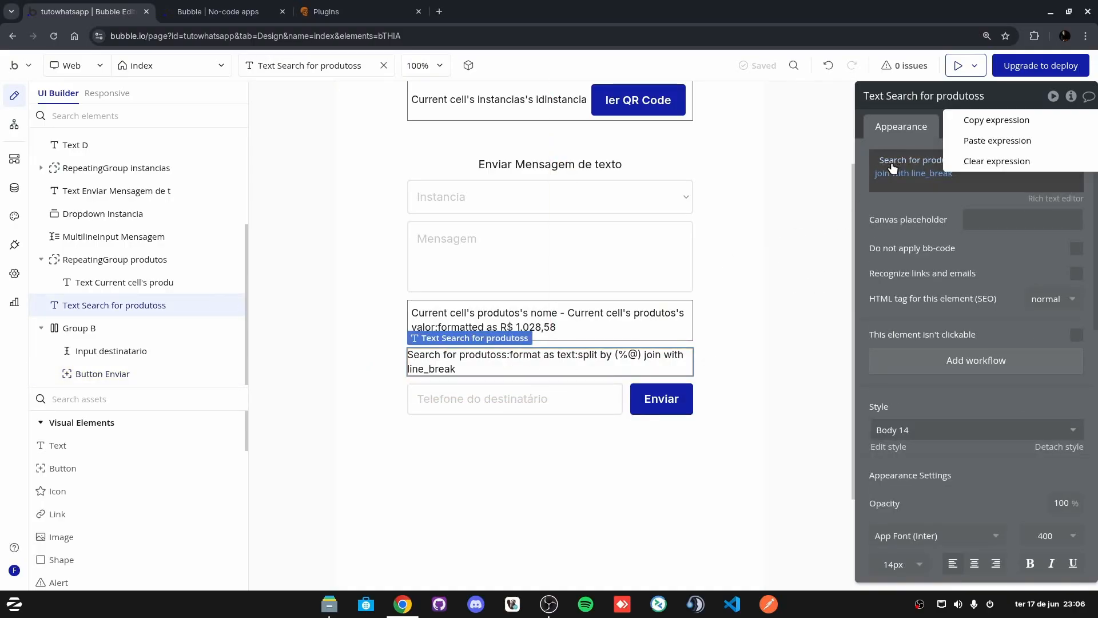
pyautogui.click(975, 129)
# Step: Paste the product list expression below the separator in the WhatsApp step's message body
pyautogui.click(661, 398)
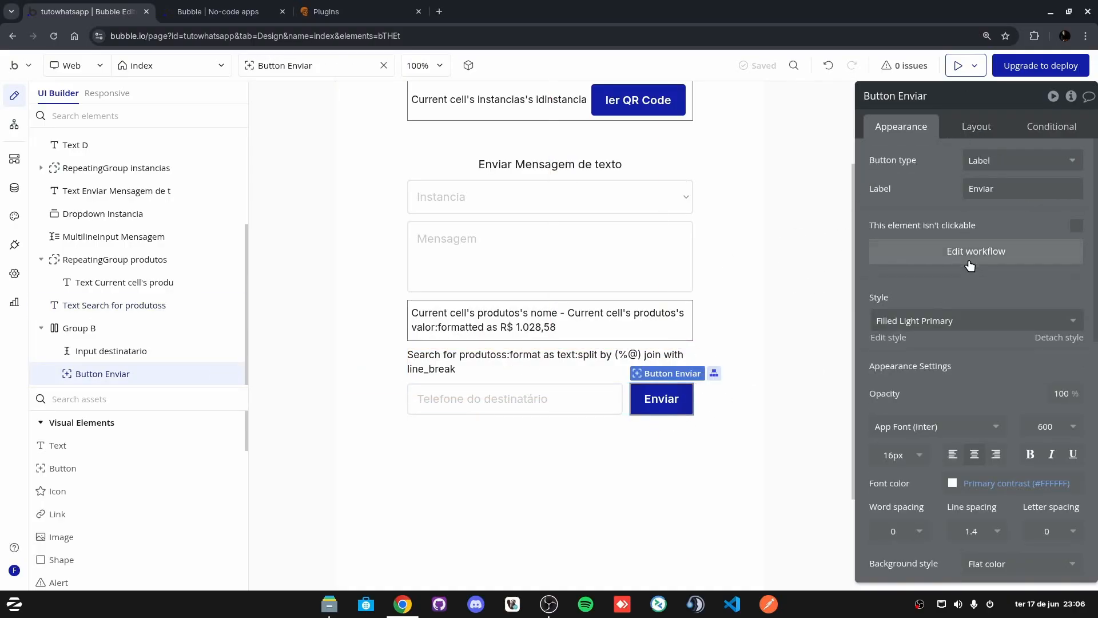
pyautogui.click(969, 259)
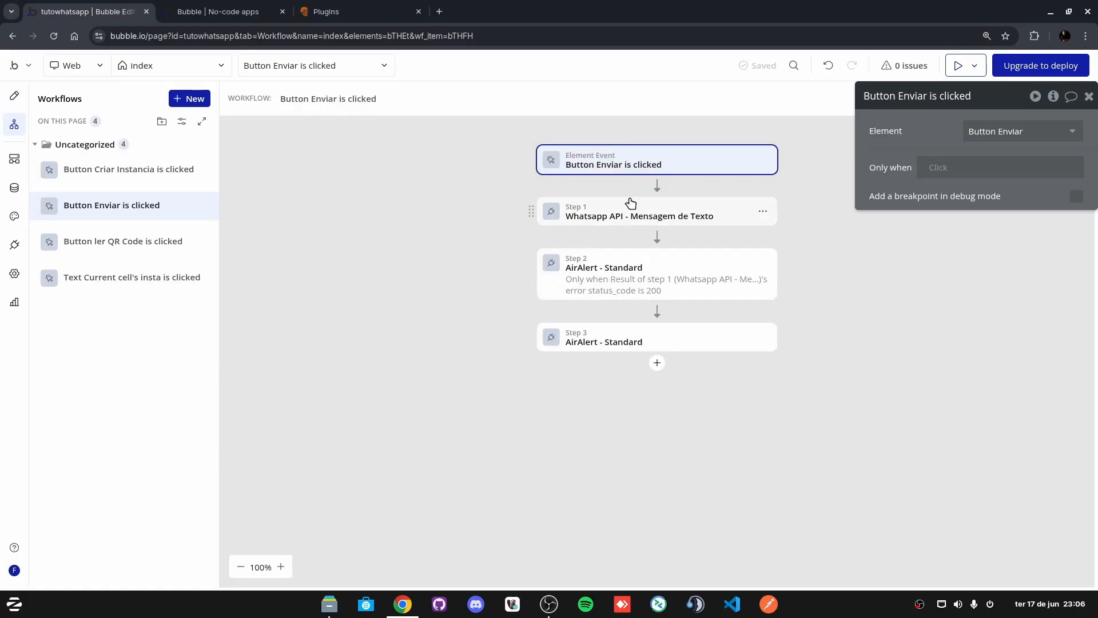
pyautogui.click(613, 279)
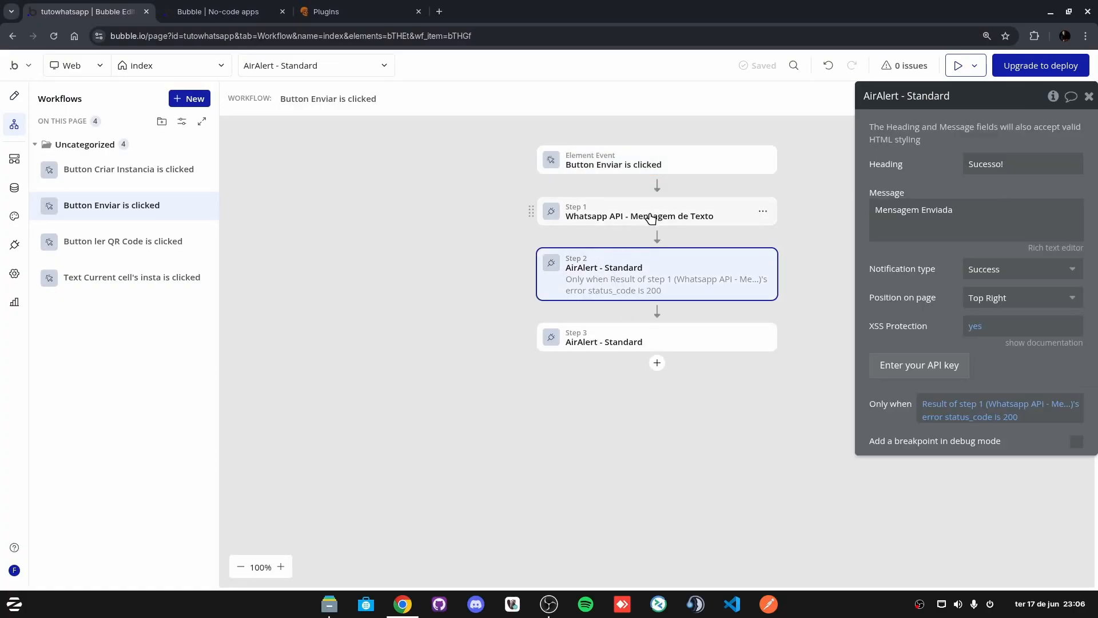
pyautogui.click(646, 219)
pyautogui.click(987, 301)
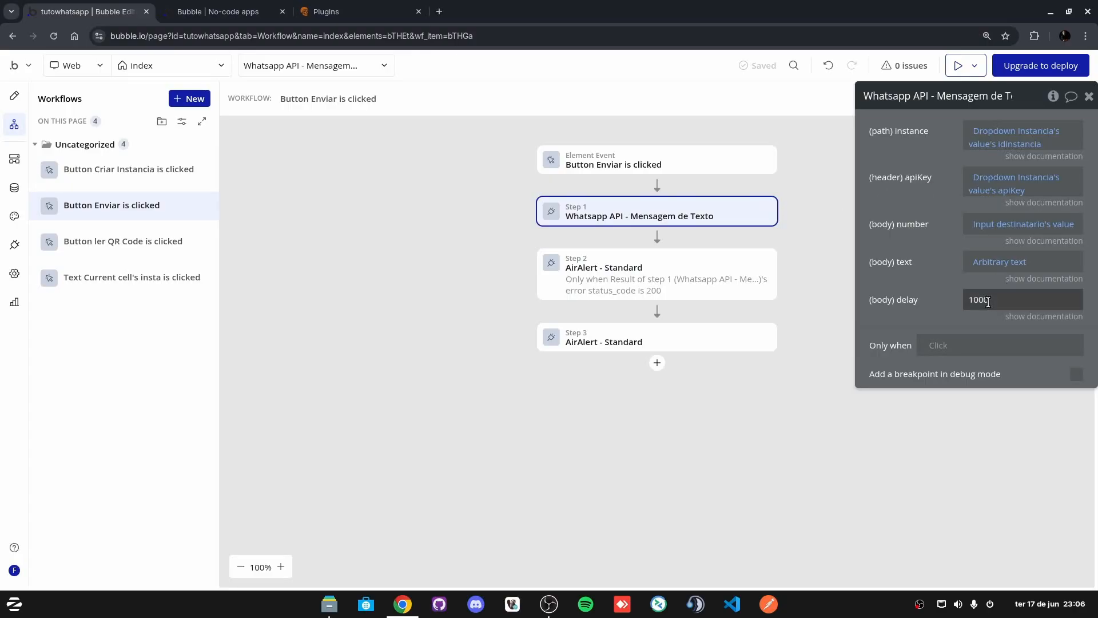
pyautogui.click(998, 263)
pyautogui.tripleClick(679, 179)
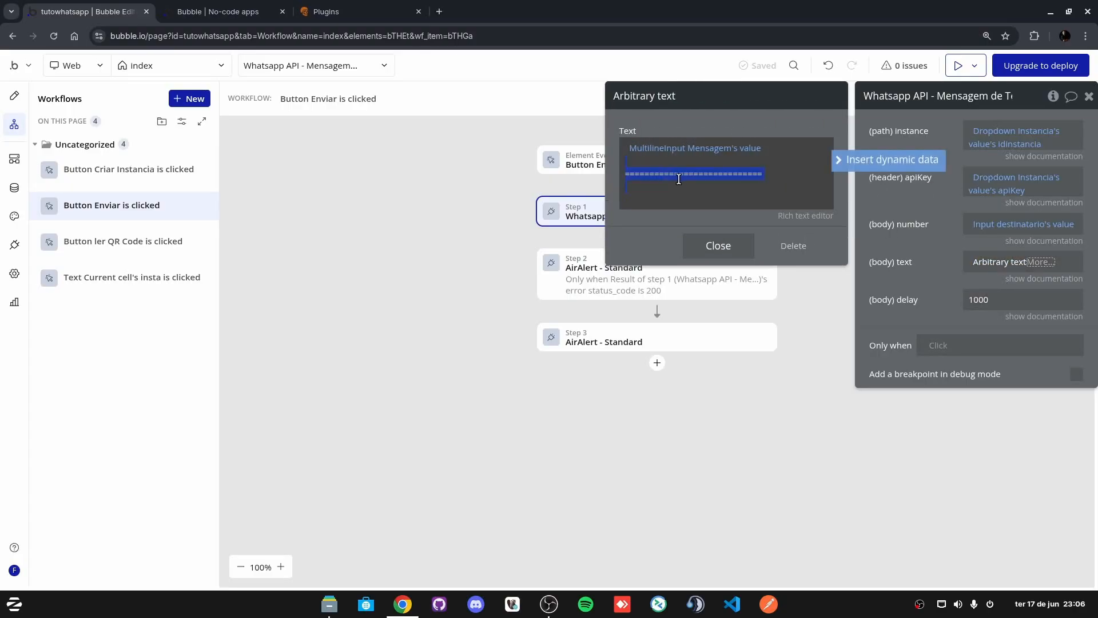
pyautogui.click(872, 165)
pyautogui.rightClick(705, 141)
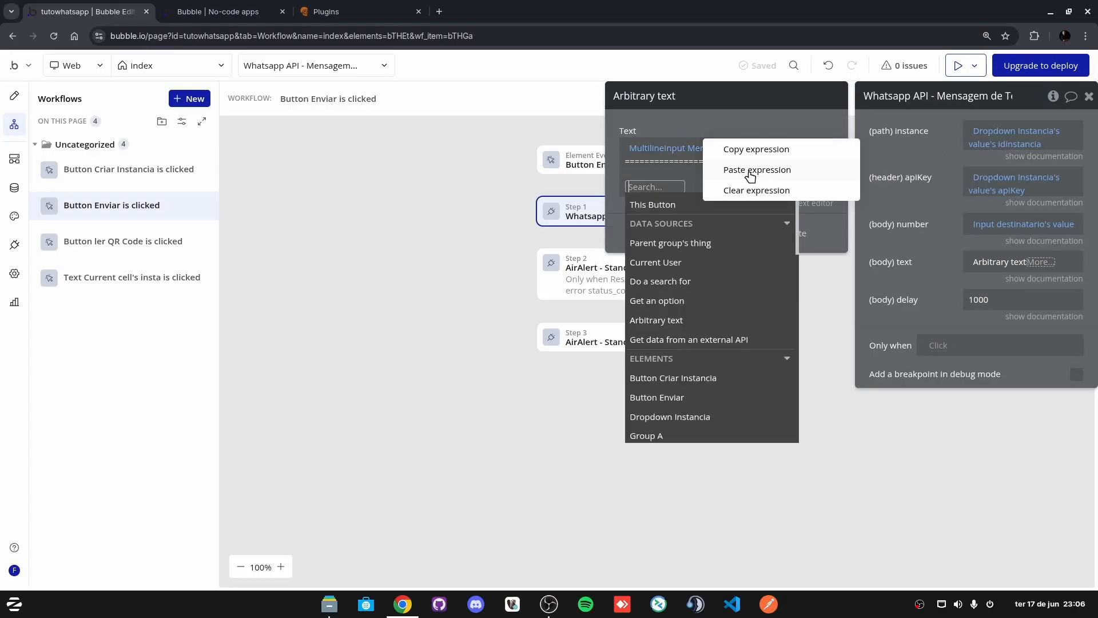
pyautogui.click(750, 170)
pyautogui.click(728, 267)
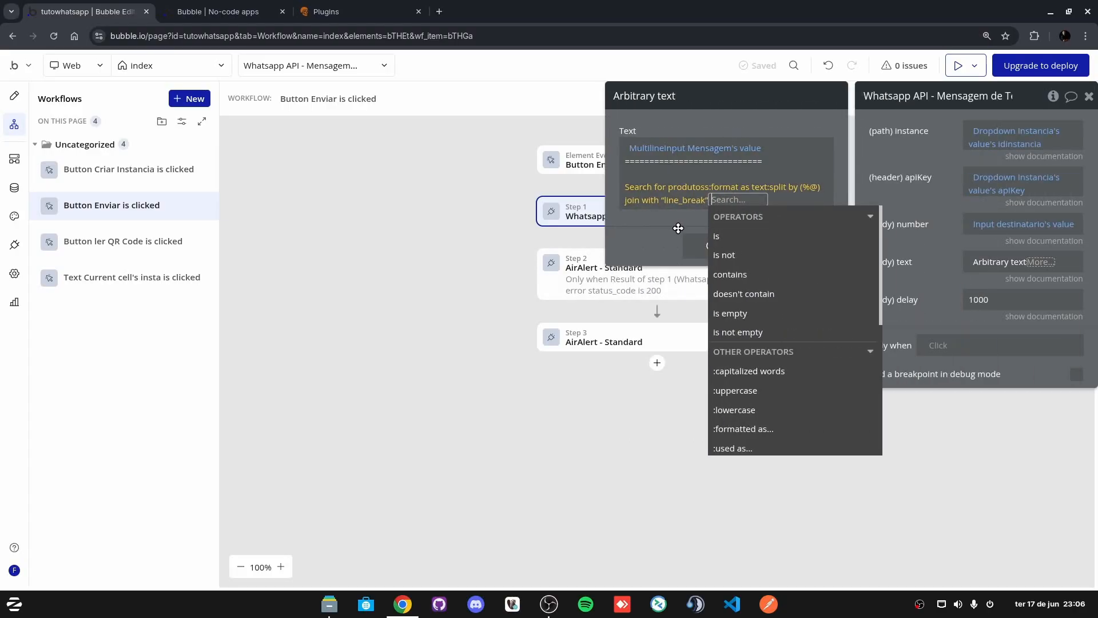
pyautogui.click(653, 233)
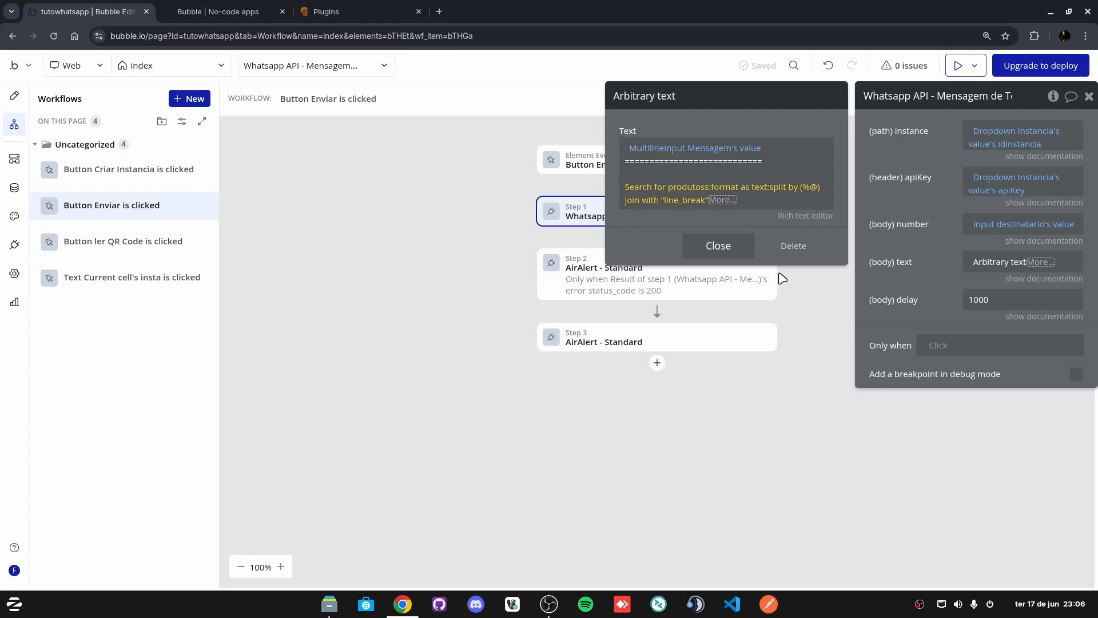
pyautogui.click(912, 216)
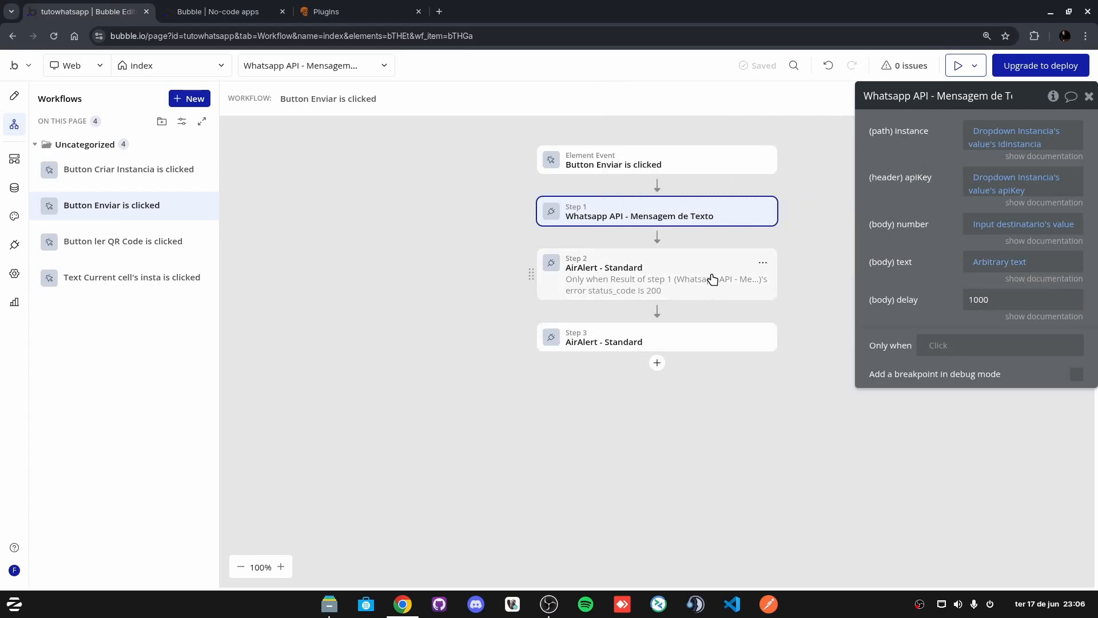
# Step: Copy the whole message body expression and paste it into the product list text element
pyautogui.rightClick(988, 267)
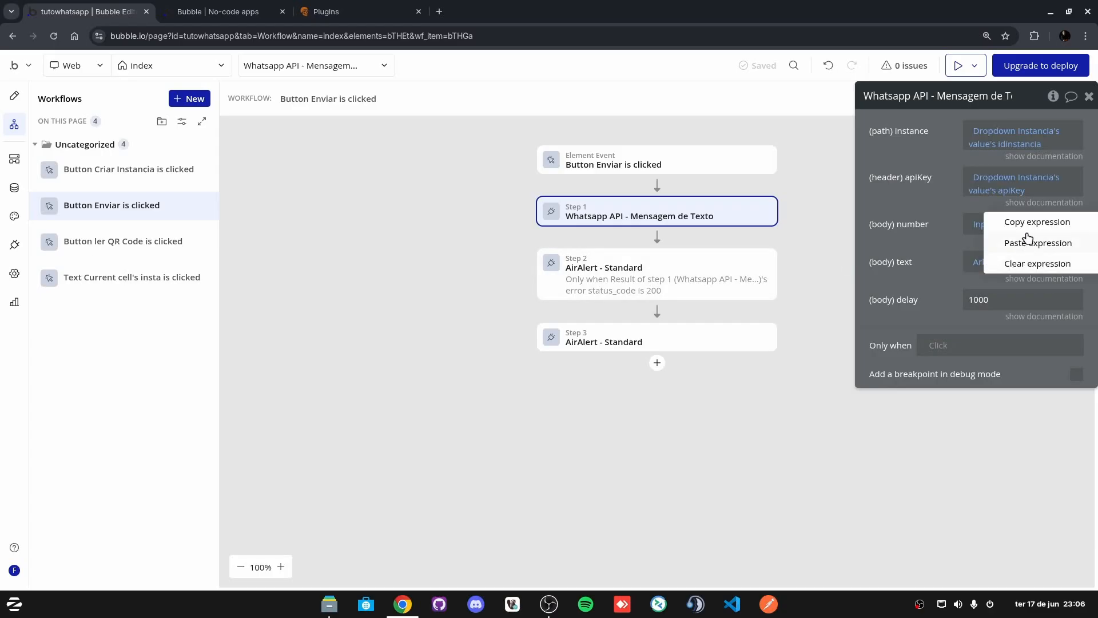
pyautogui.click(1027, 224)
pyautogui.click(13, 98)
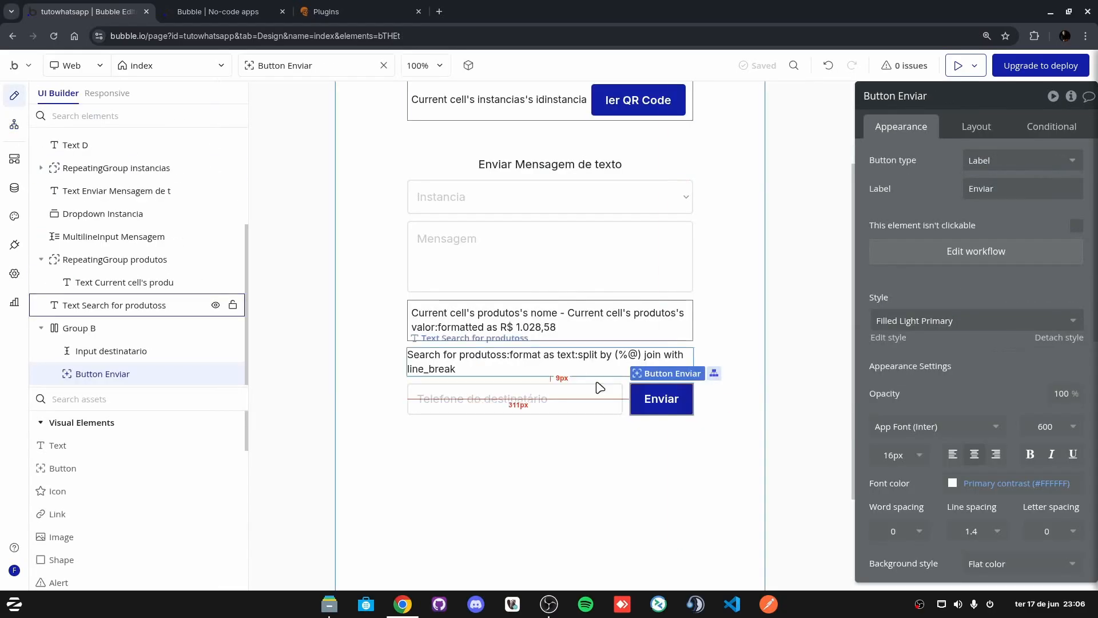
pyautogui.click(454, 358)
pyautogui.rightClick(896, 165)
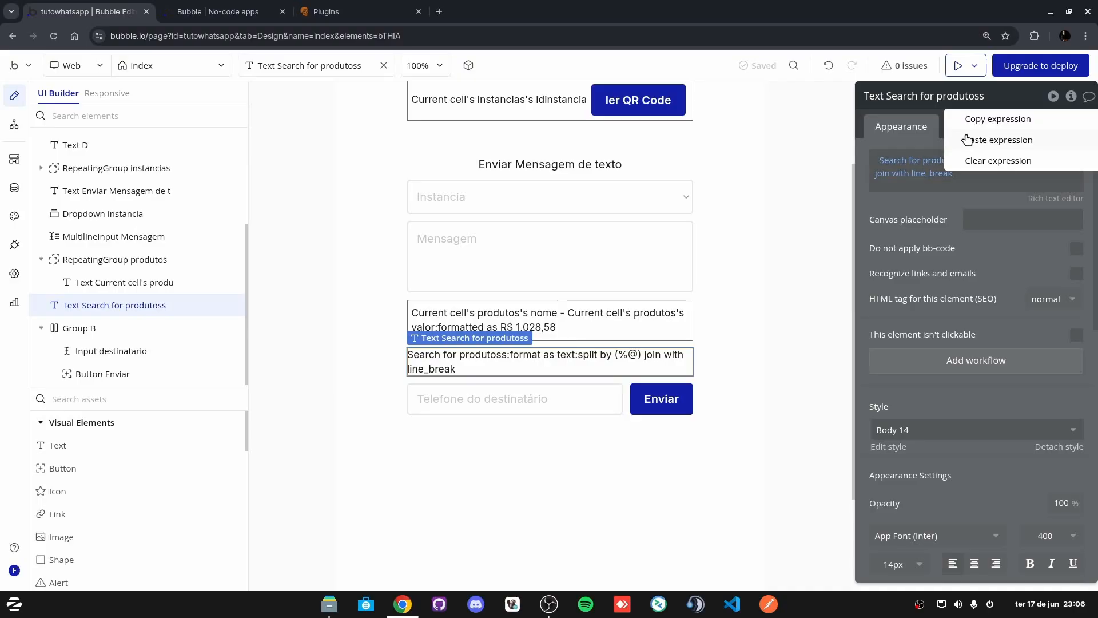
pyautogui.click(975, 140)
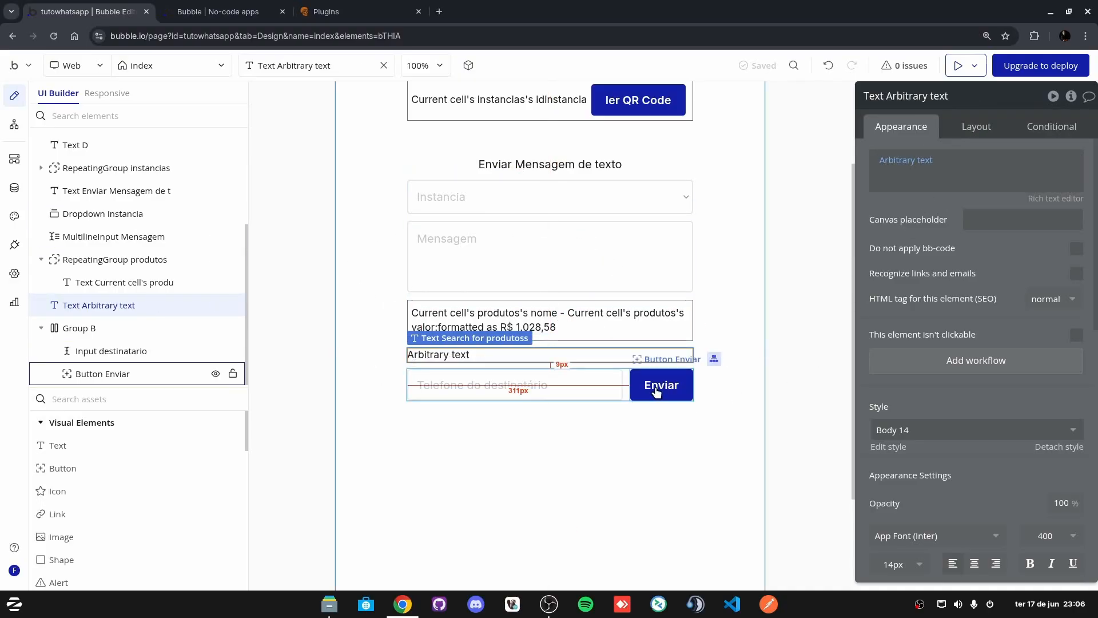
# Step: Switch to the running app preview and inspect the generated output
pyautogui.click(958, 66)
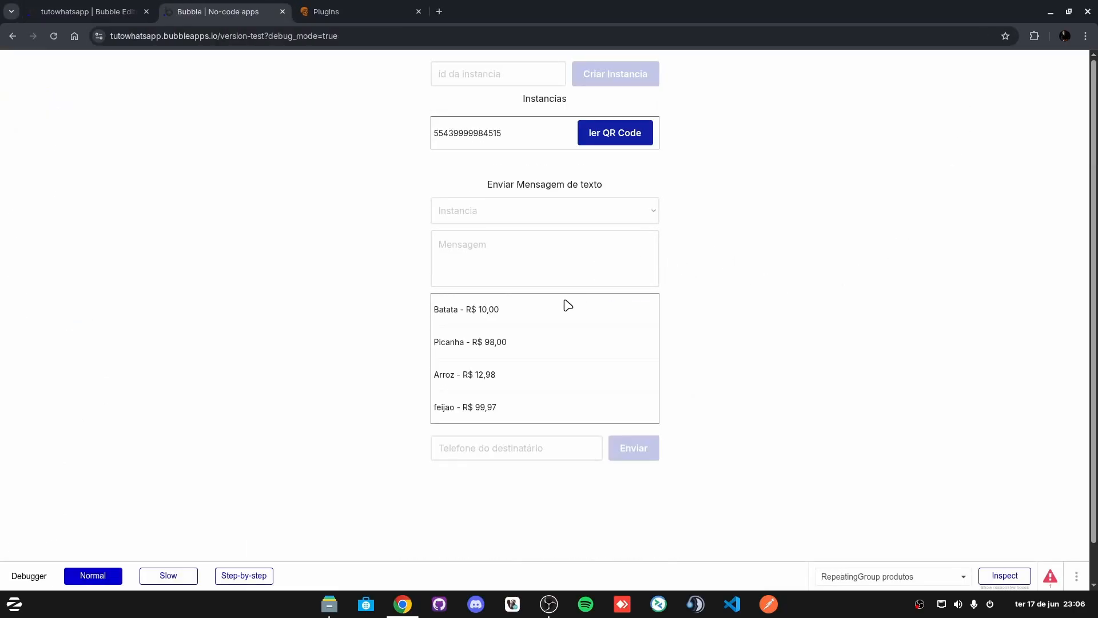
pyautogui.scroll(-3, 234, 256)
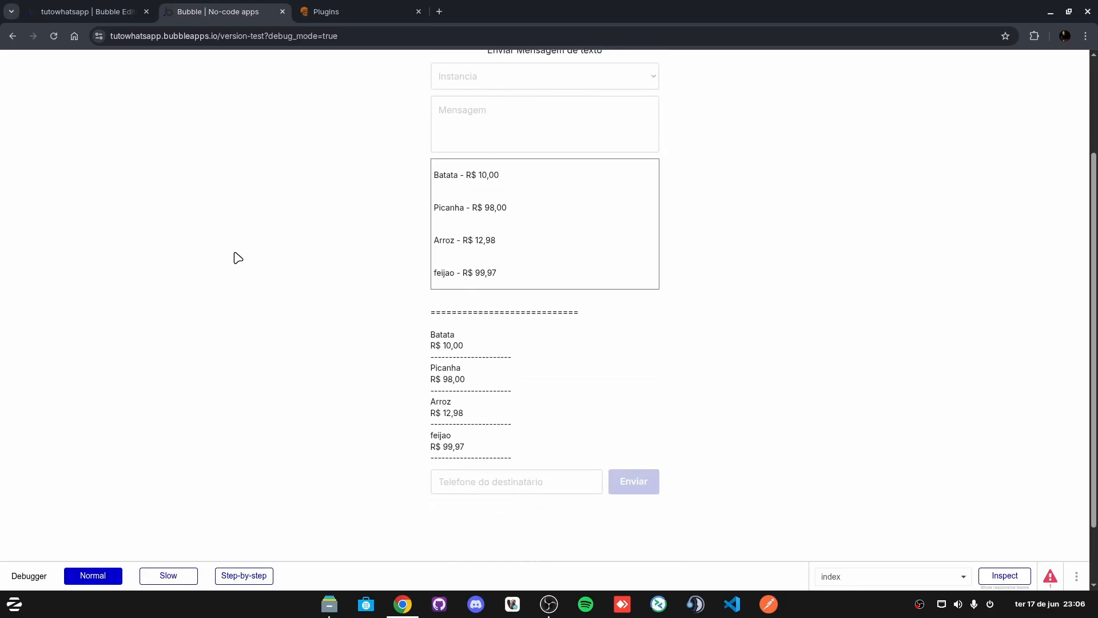
pyautogui.moveTo(445, 309); pyautogui.dragTo(527, 307)
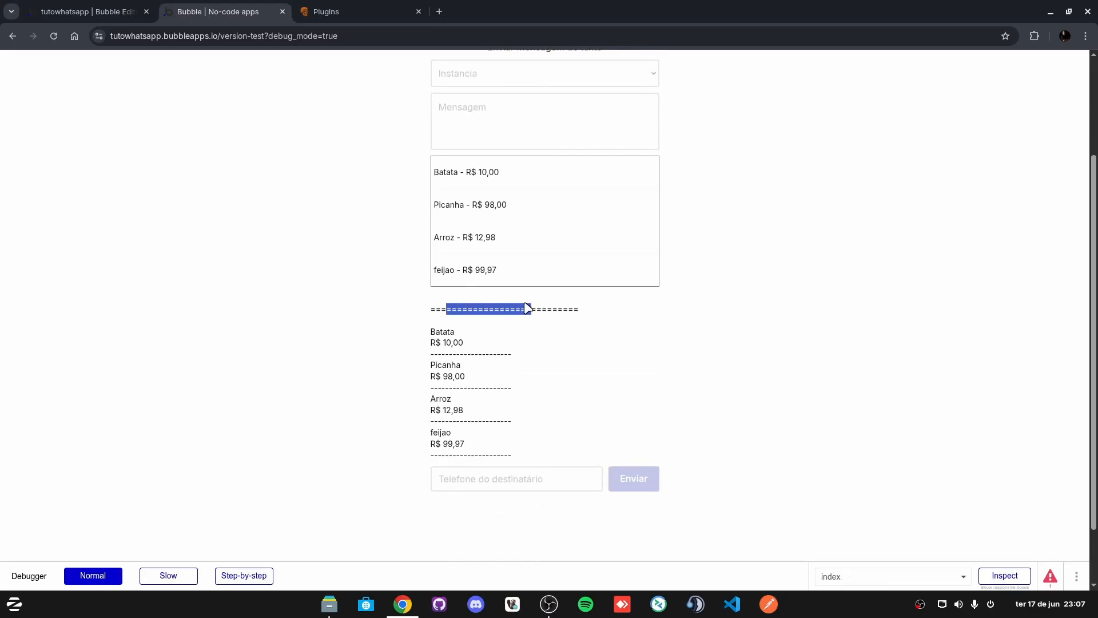
pyautogui.click(419, 304)
pyautogui.scroll(3, 441, 286)
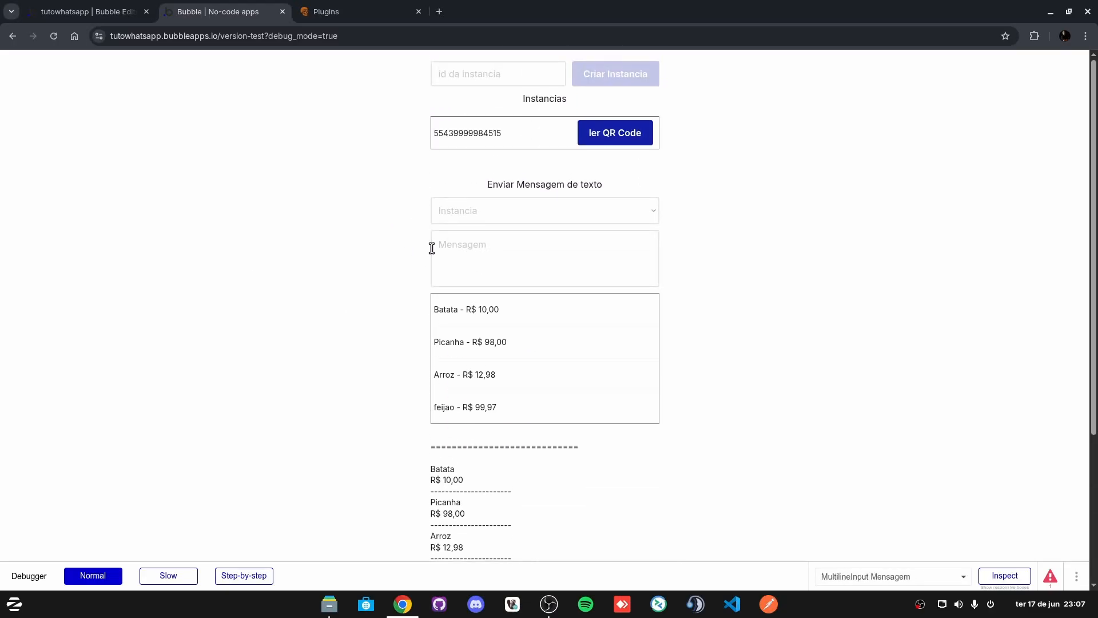
# Step: Type 'Se' into the Mensagem box and check the message line in the preview
pyautogui.click(469, 245)
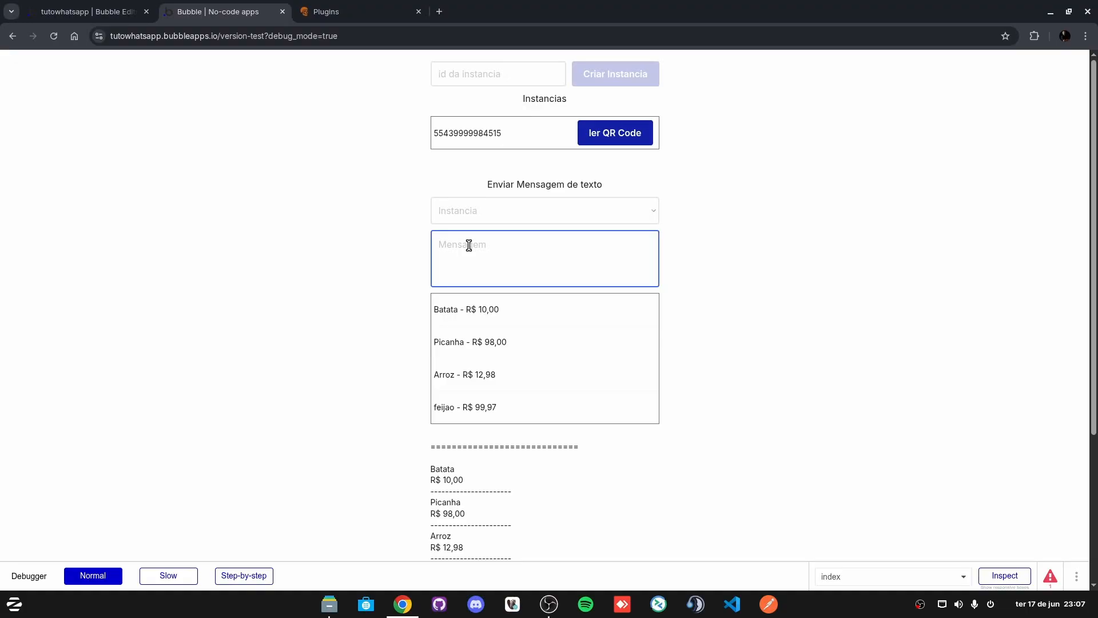
pyautogui.write('Segue lista dos produtos')
pyautogui.click(191, 325)
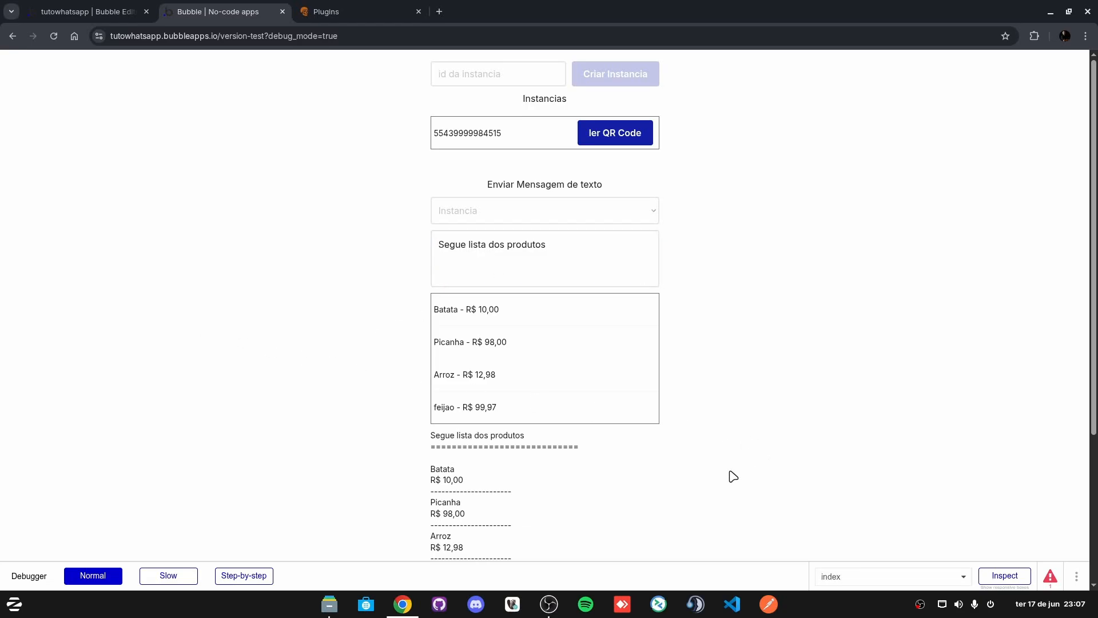
pyautogui.moveTo(433, 435); pyautogui.dragTo(556, 435)
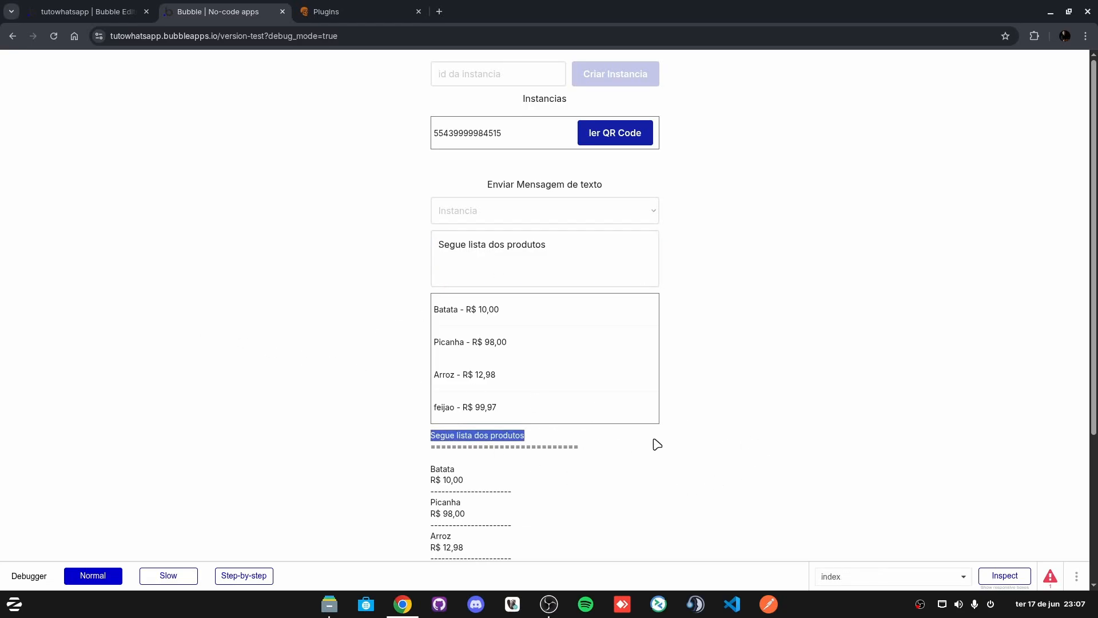
pyautogui.click(558, 244)
# Step: Review the generated message, including the 'Segue lista dos produtos' line and product list
pyautogui.scroll(-3, 455, 343)
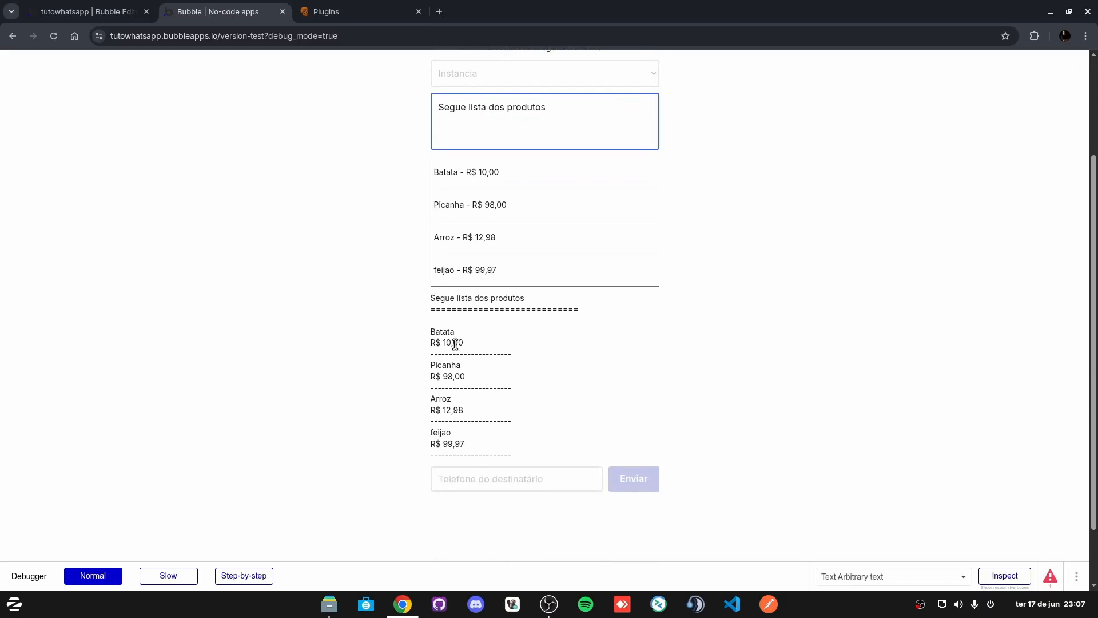
pyautogui.moveTo(431, 330); pyautogui.dragTo(554, 454)
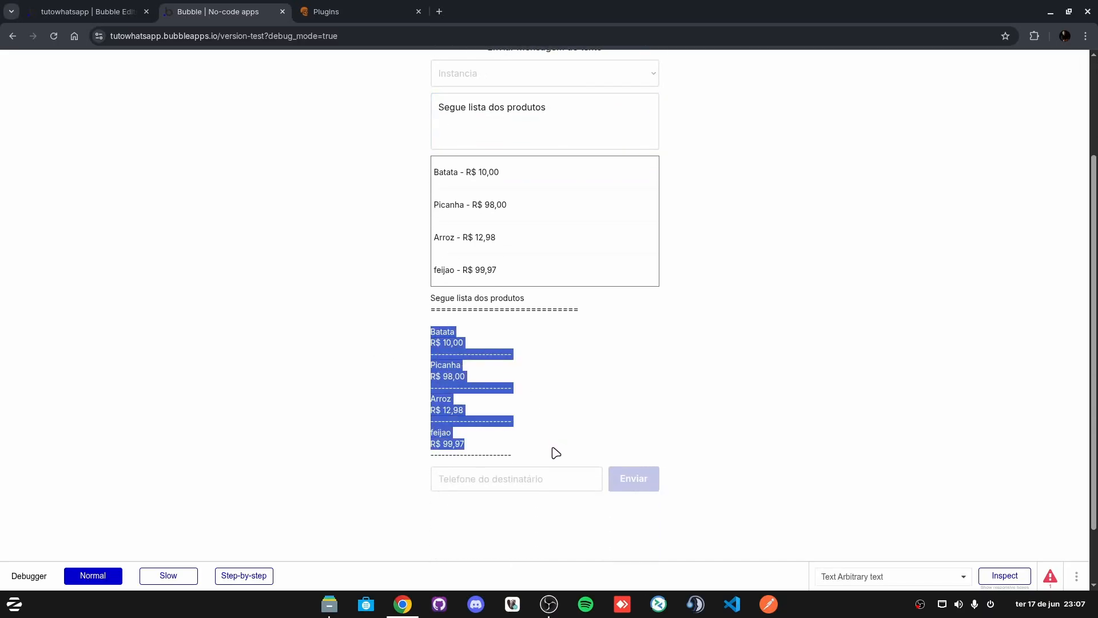
pyautogui.click(379, 394)
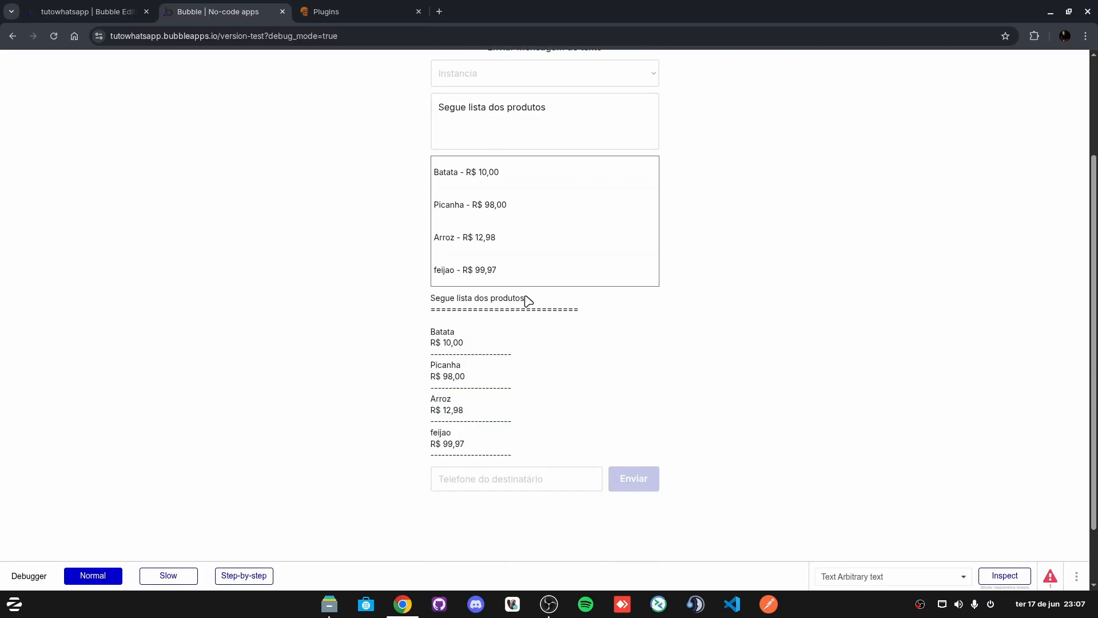
pyautogui.moveTo(524, 295); pyautogui.dragTo(418, 302)
pyautogui.click(586, 309)
pyautogui.scroll(2, 441, 400)
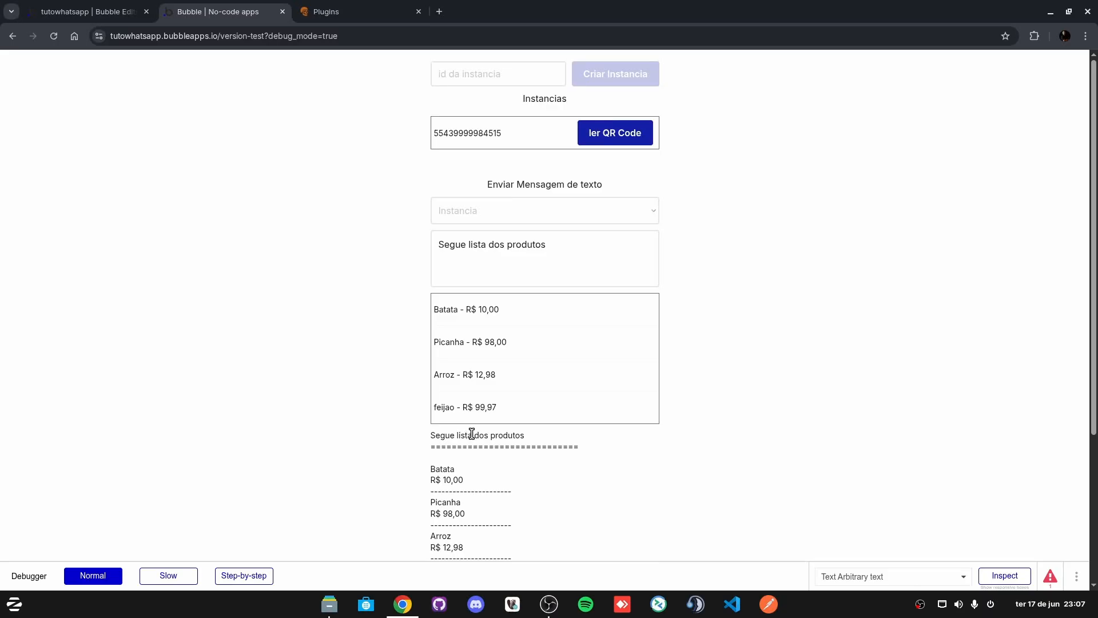
pyautogui.scroll(-2, 554, 444)
pyautogui.moveTo(431, 300); pyautogui.dragTo(566, 451)
pyautogui.click(373, 384)
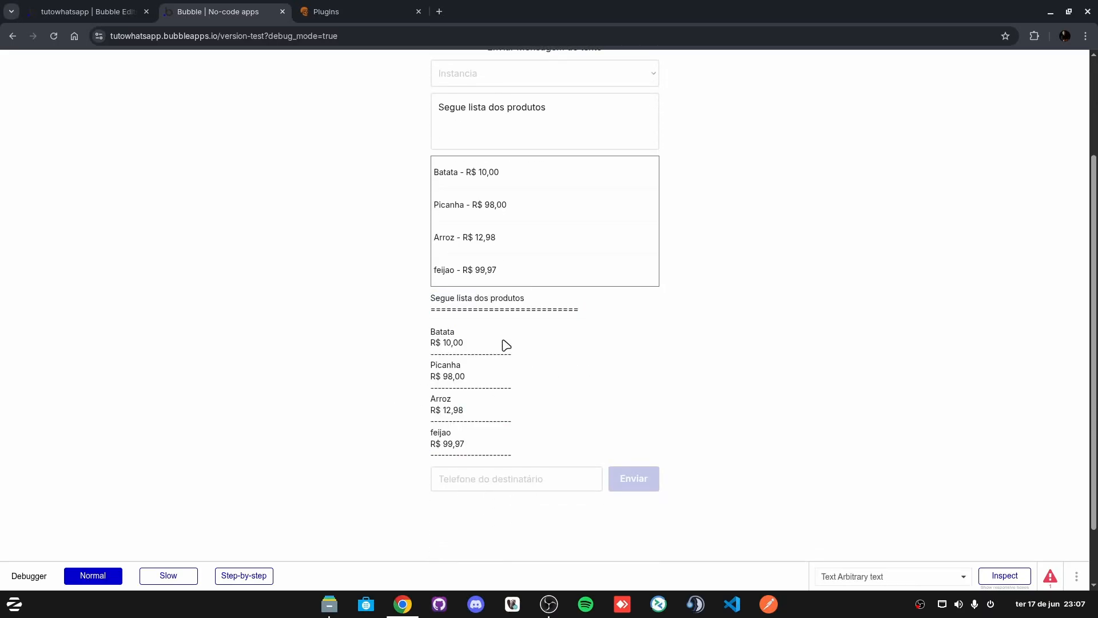
pyautogui.scroll(2, 506, 345)
pyautogui.scroll(-1, 459, 422)
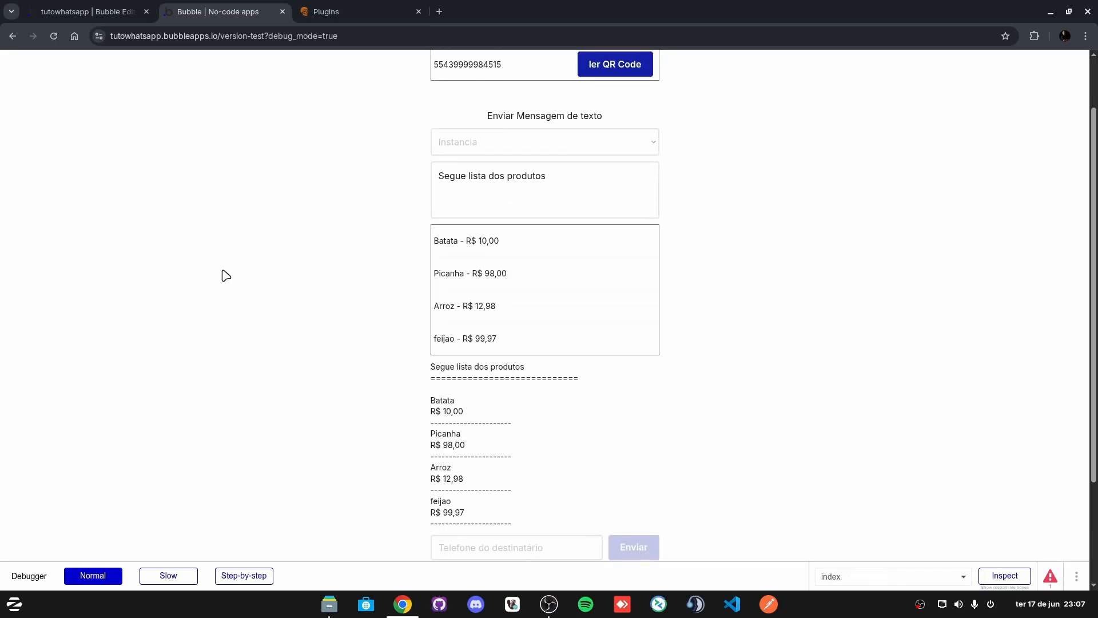
pyautogui.scroll(1, 371, 253)
# Step: Search Google for getemoji in a new browser tab
pyautogui.click(440, 13)
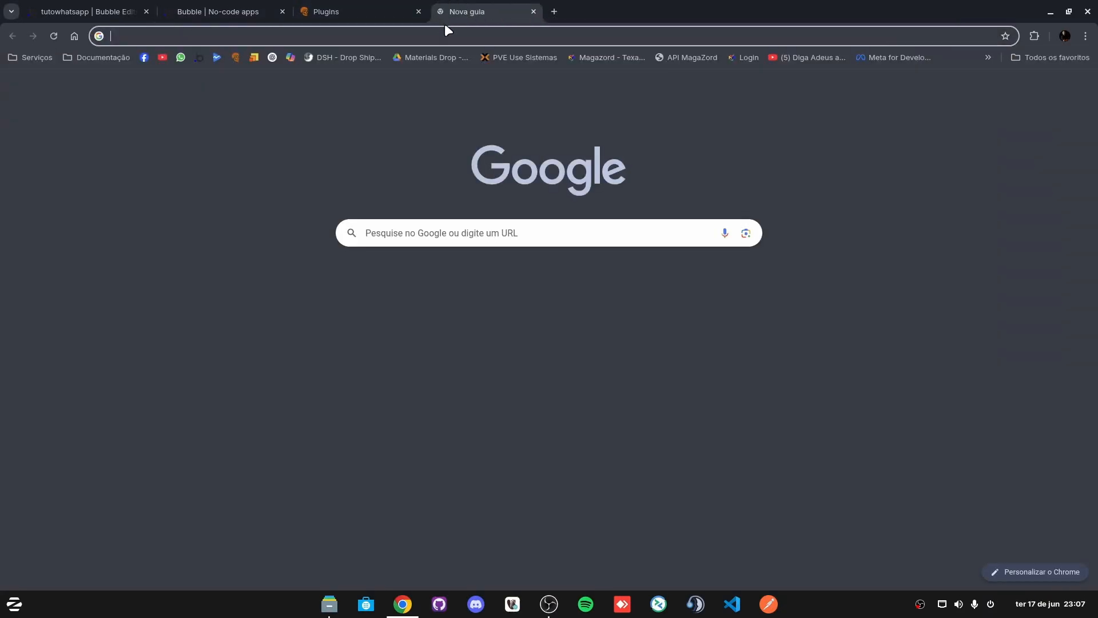
pyautogui.click(440, 32)
pyautogui.write('getemi')
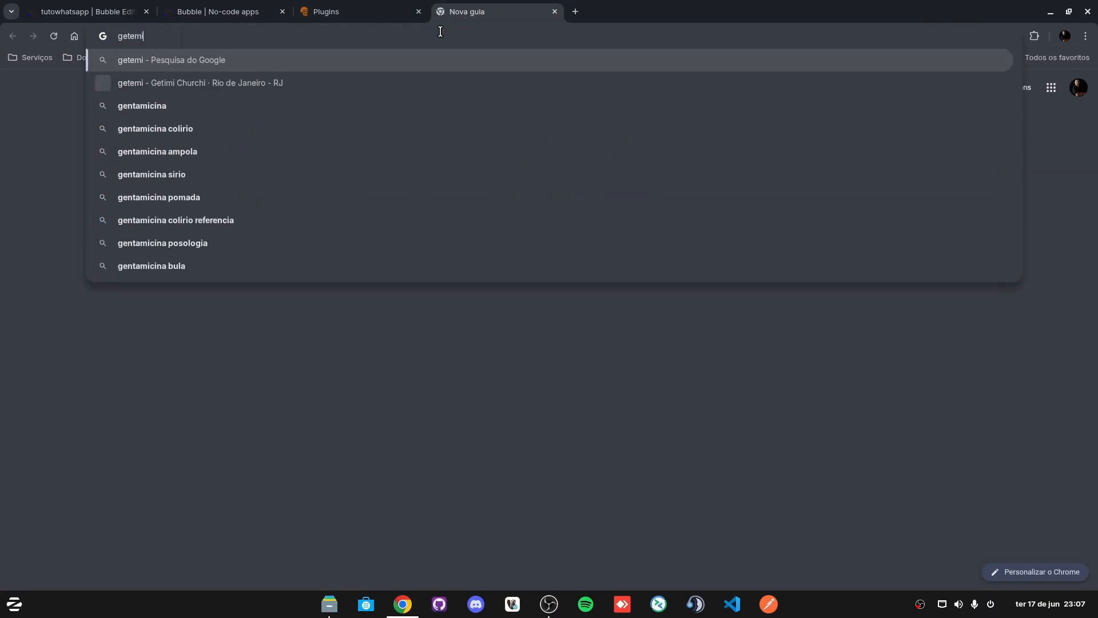
pyautogui.write('j')
pyautogui.press('BackSpace')
pyautogui.press('Return')
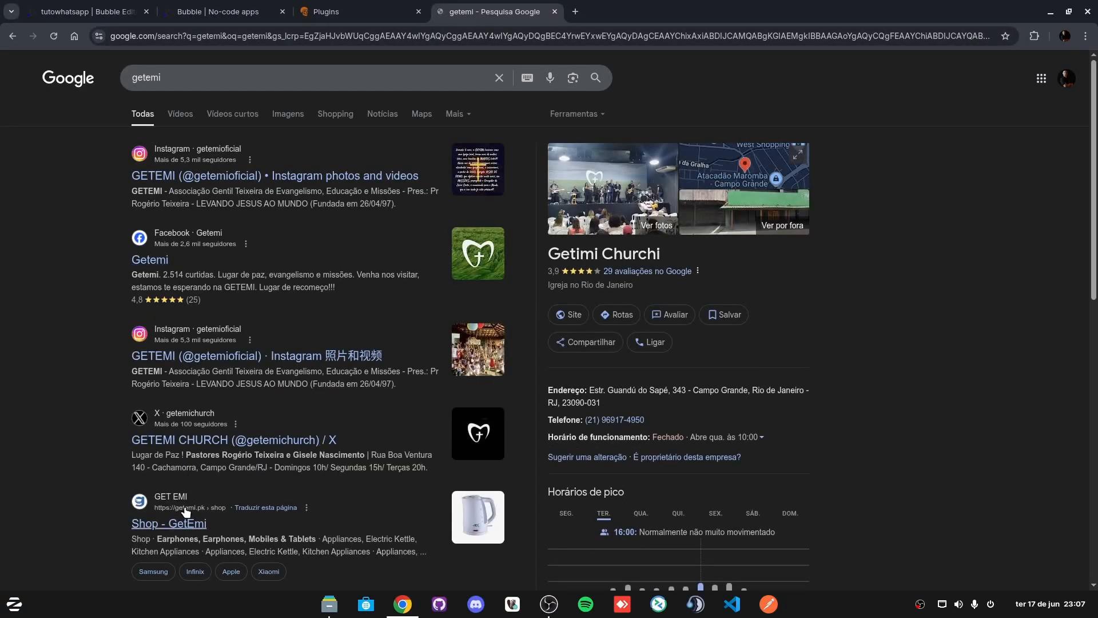
pyautogui.click(185, 72)
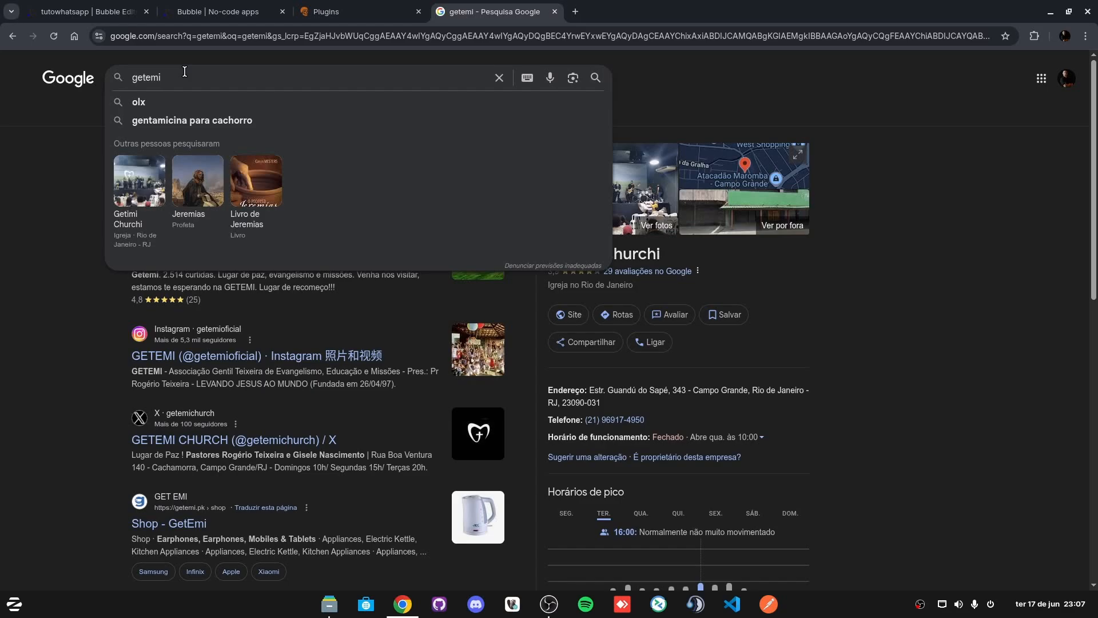
pyautogui.press('BackSpace')
pyautogui.press('BackSpace')
pyautogui.press('BackSpace')
pyautogui.write('emoji')
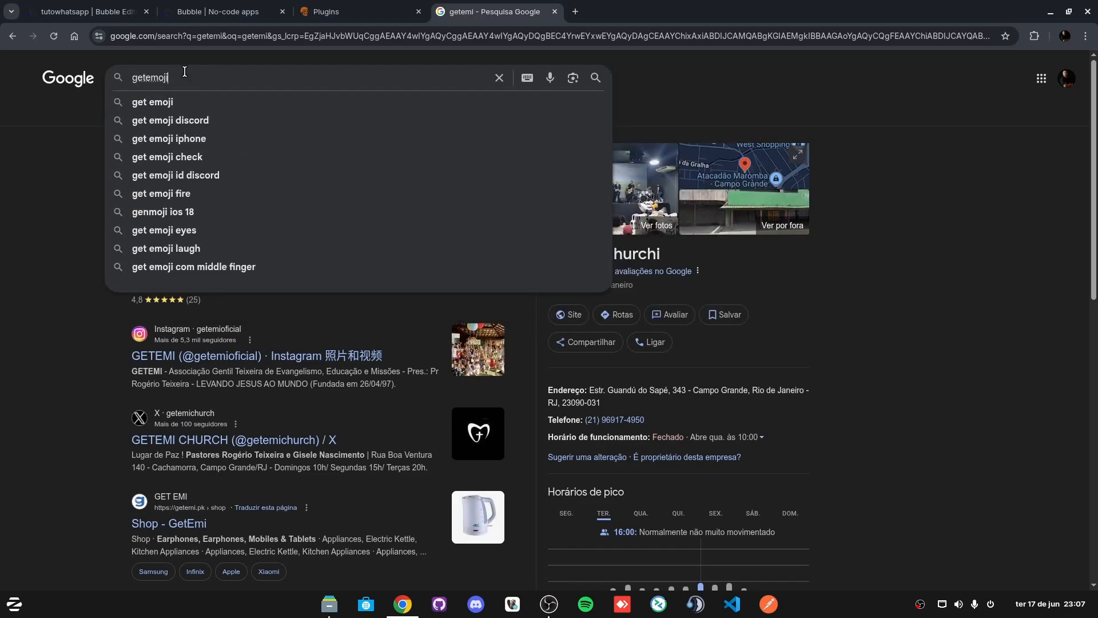
pyautogui.press('Return')
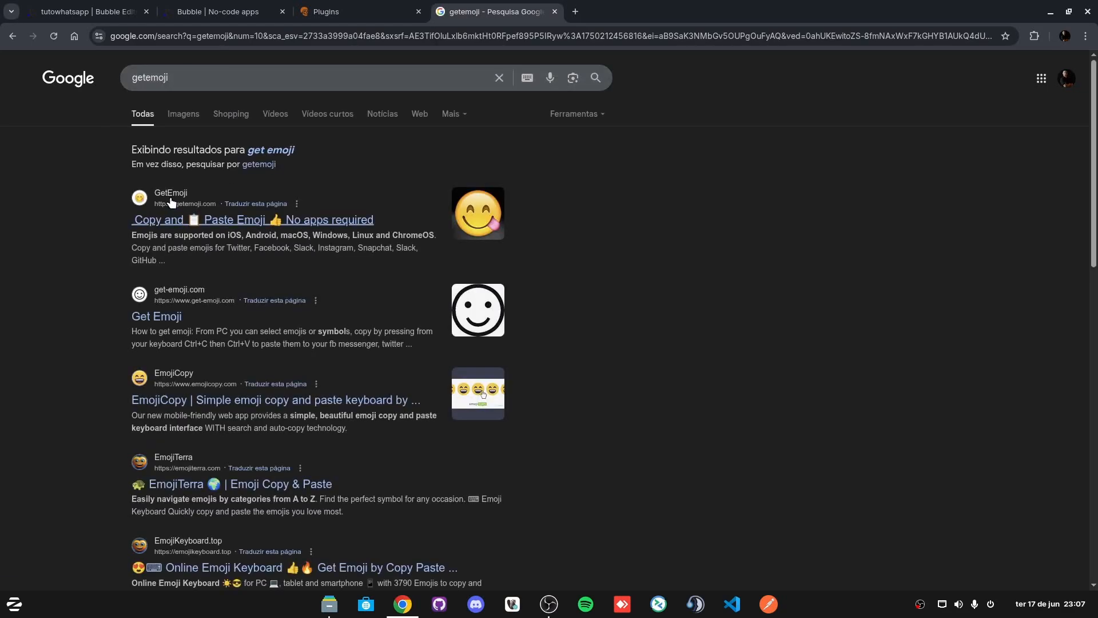
# Step: Copy the laughing-with-tears emoji from getemoji.com and return to the Bubble test page
pyautogui.click(173, 221)
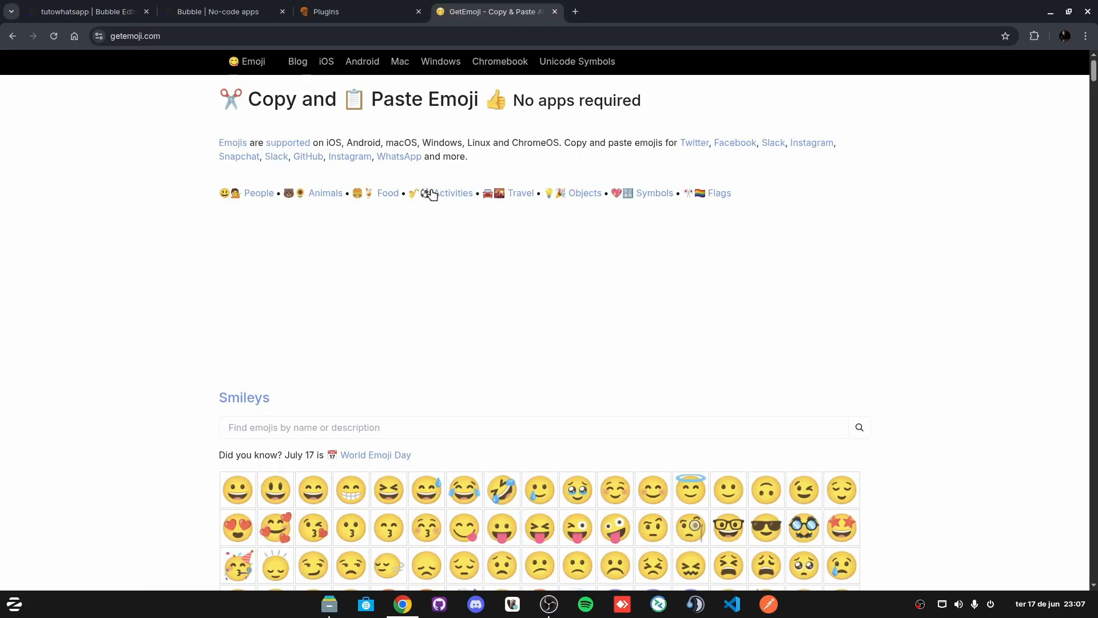
pyautogui.click(464, 499)
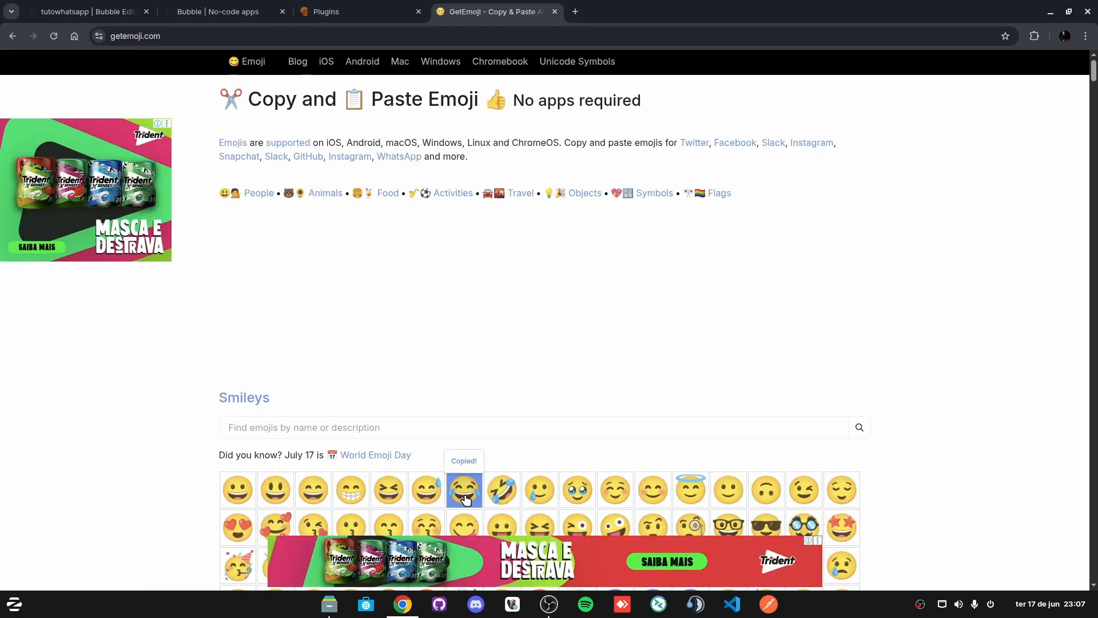
pyautogui.click(340, 12)
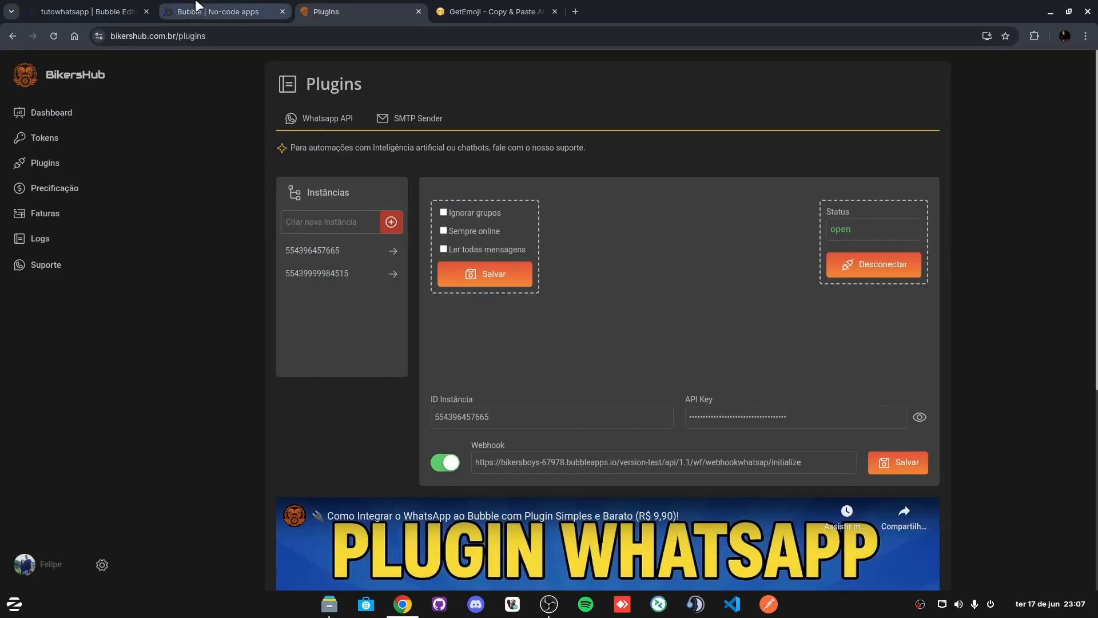
pyautogui.click(223, 11)
# Step: Paste the 😂 emoji at the start of the test message, before 'Segue'
pyautogui.click(487, 215)
pyautogui.click(431, 245)
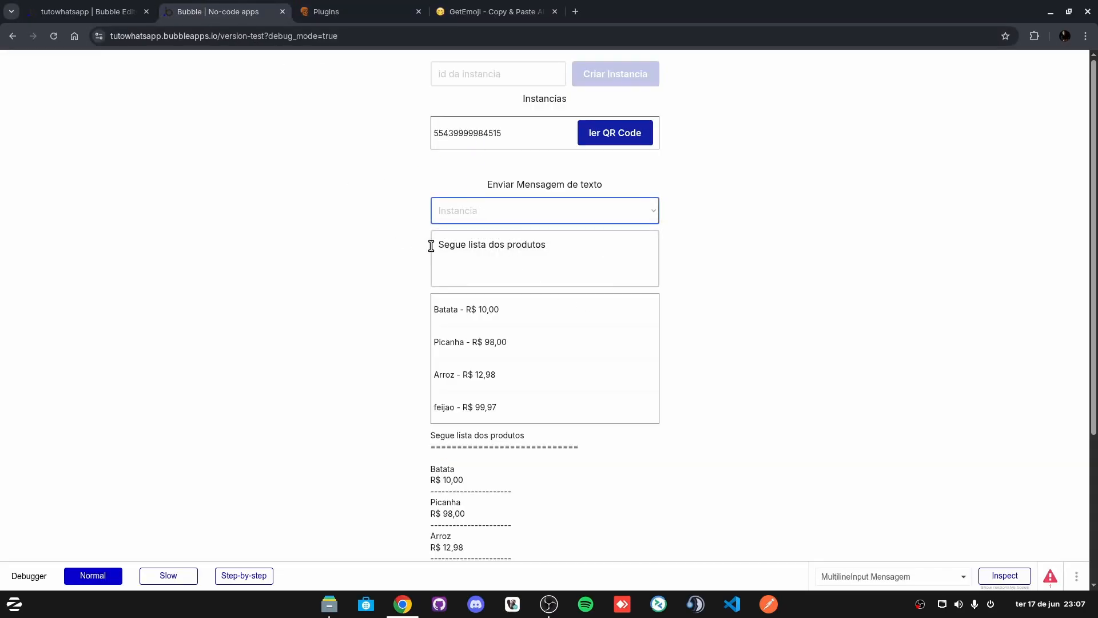
pyautogui.click(435, 245)
pyautogui.hotkey('ctrl', 'v')
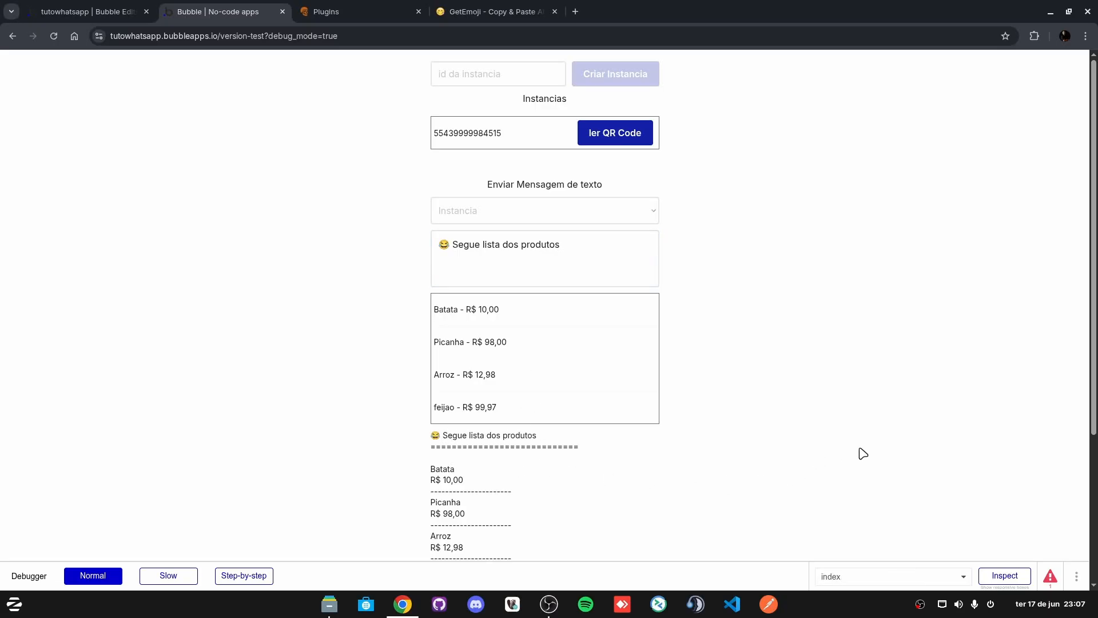
pyautogui.click(108, 12)
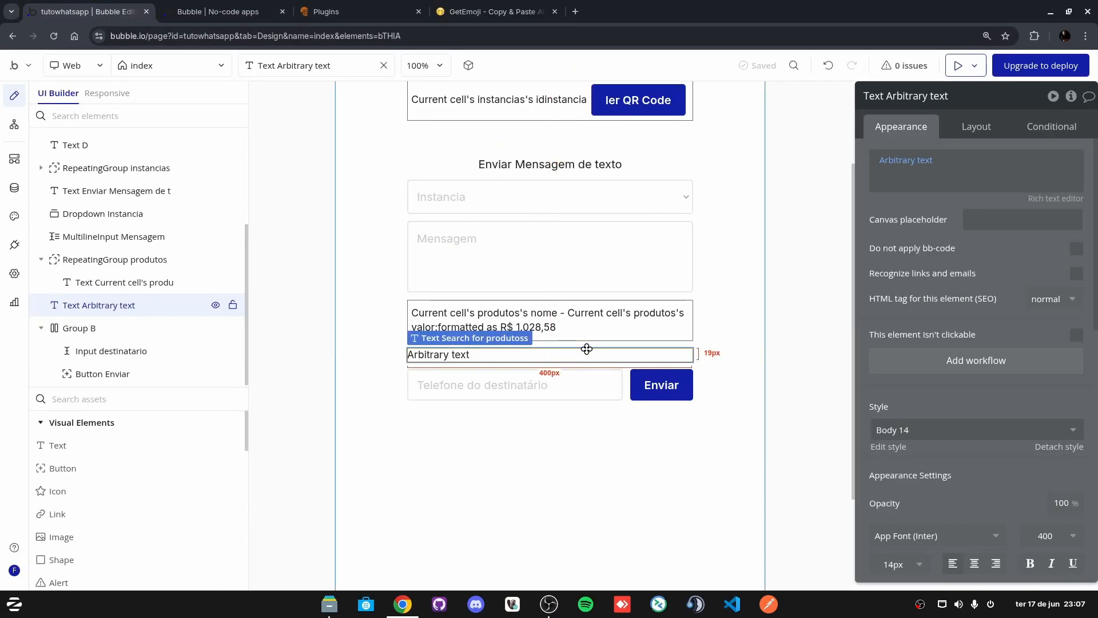
# Step: Put the 😂 emoji on its own line at the start of each product item's format, then preview
pyautogui.click(905, 160)
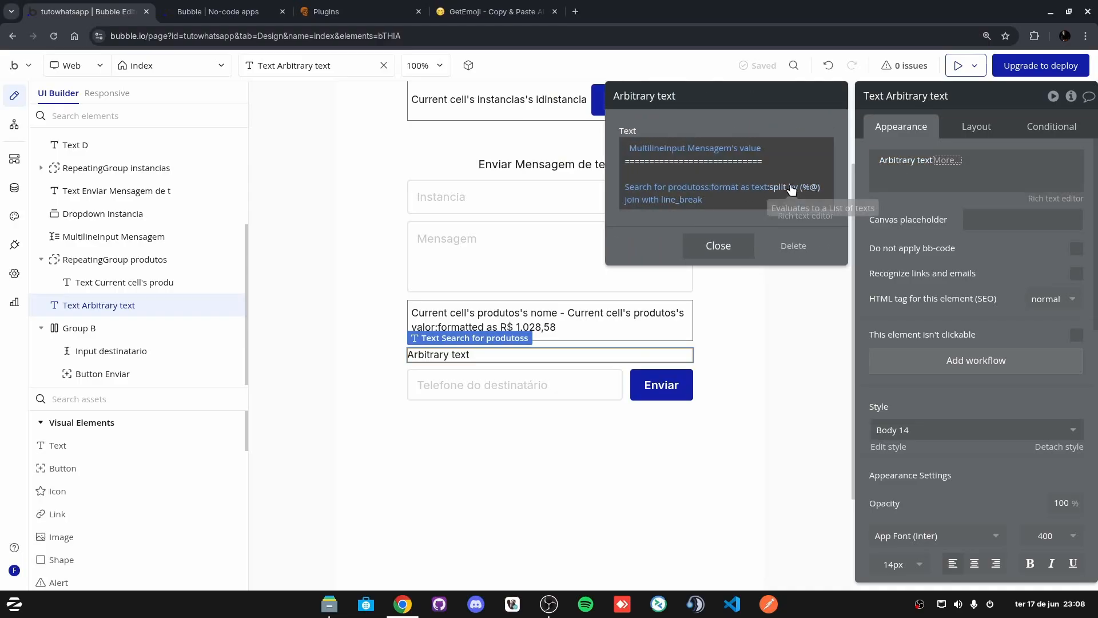
pyautogui.click(752, 193)
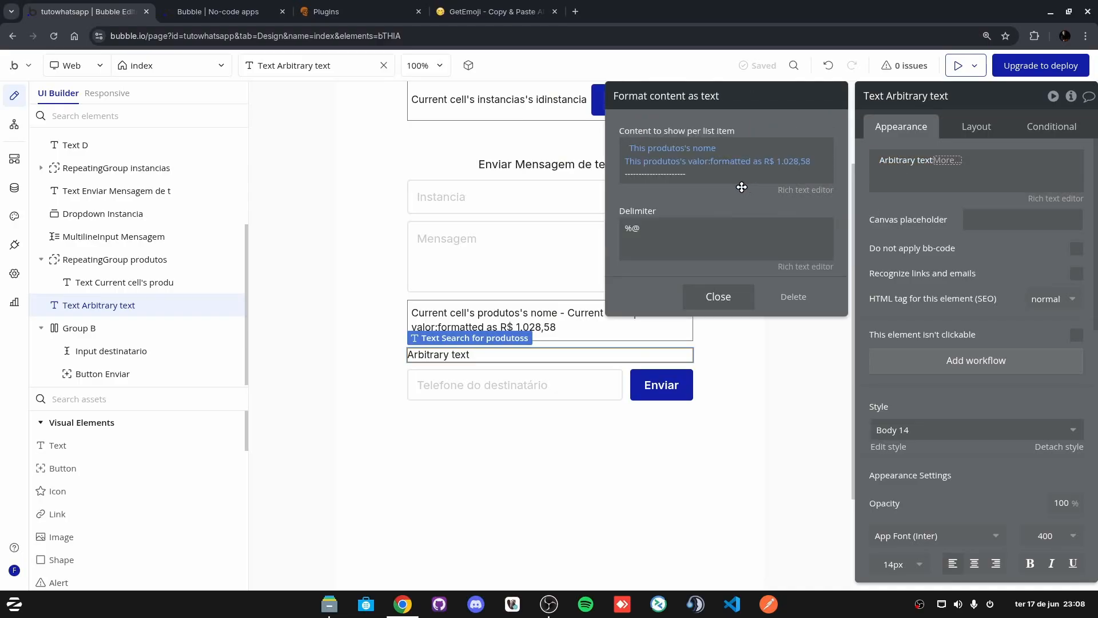
pyautogui.moveTo(738, 192); pyautogui.dragTo(627, 147)
pyautogui.press('Return')
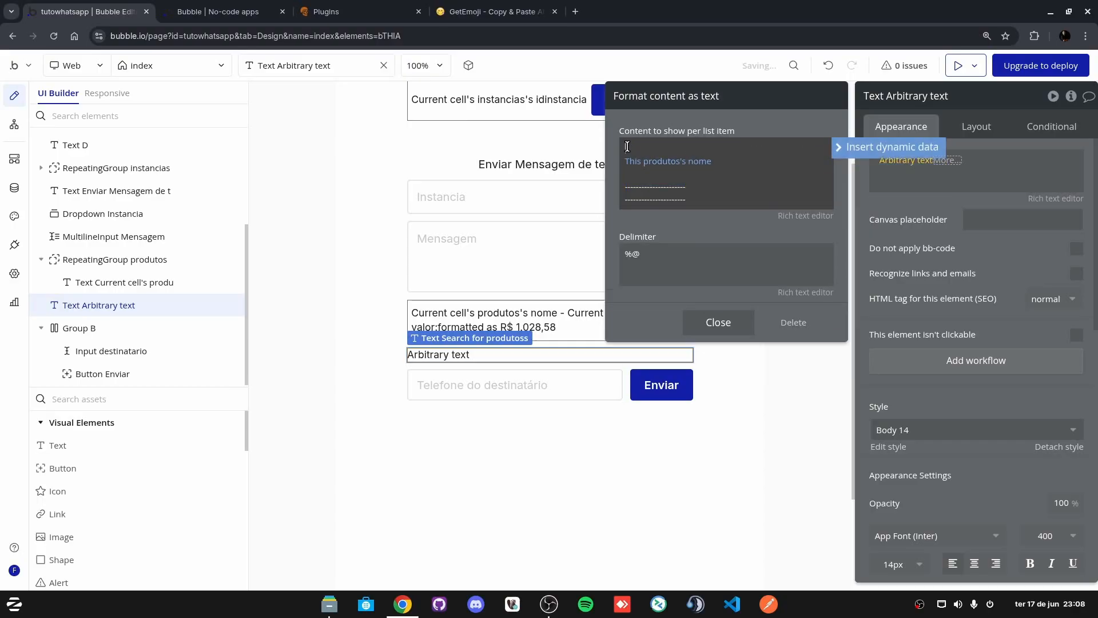
pyautogui.hotkey('ctrl', 'v')
pyautogui.click(959, 66)
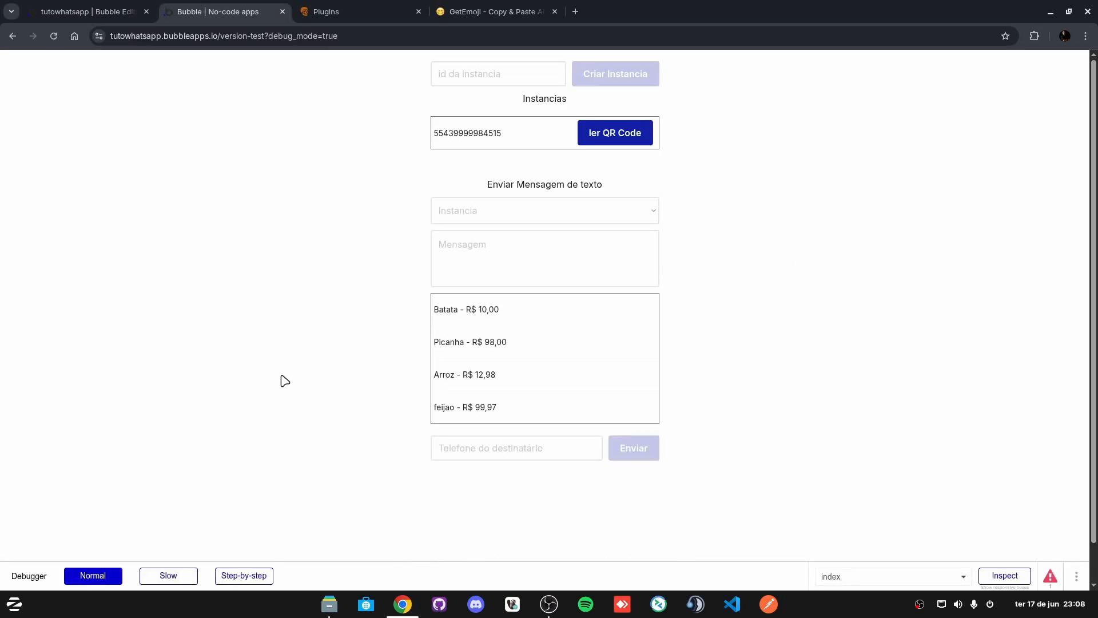
# Step: Check the preview: each product shows 😂 before its name, but the prices are missing
pyautogui.scroll(-1, 449, 465)
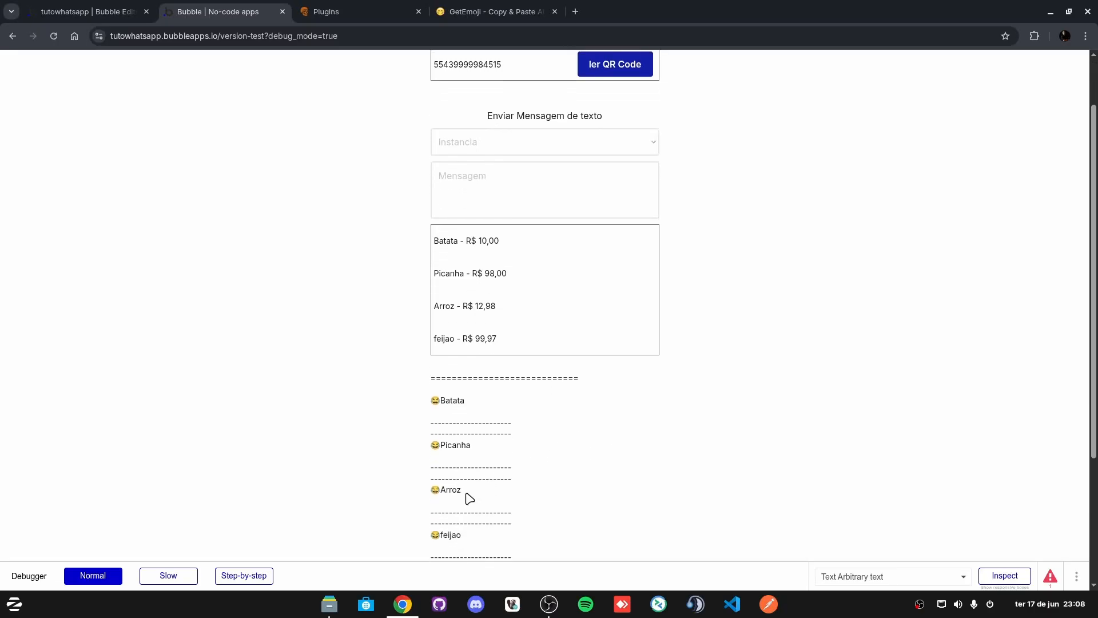
pyautogui.scroll(-2, 525, 480)
pyautogui.scroll(3, 358, 385)
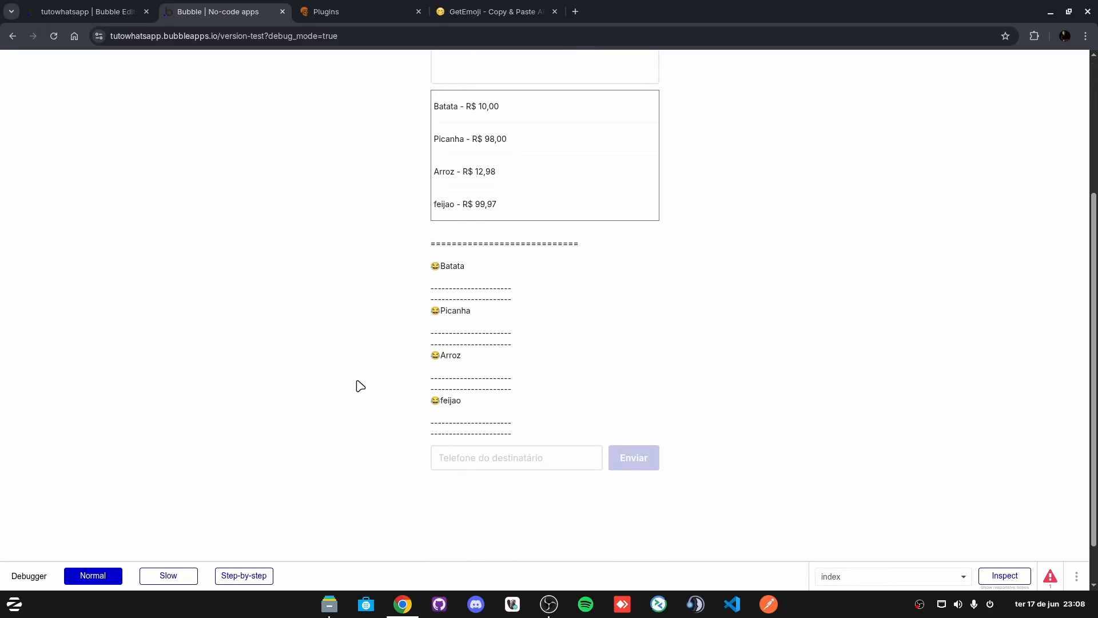
pyautogui.scroll(1, 448, 450)
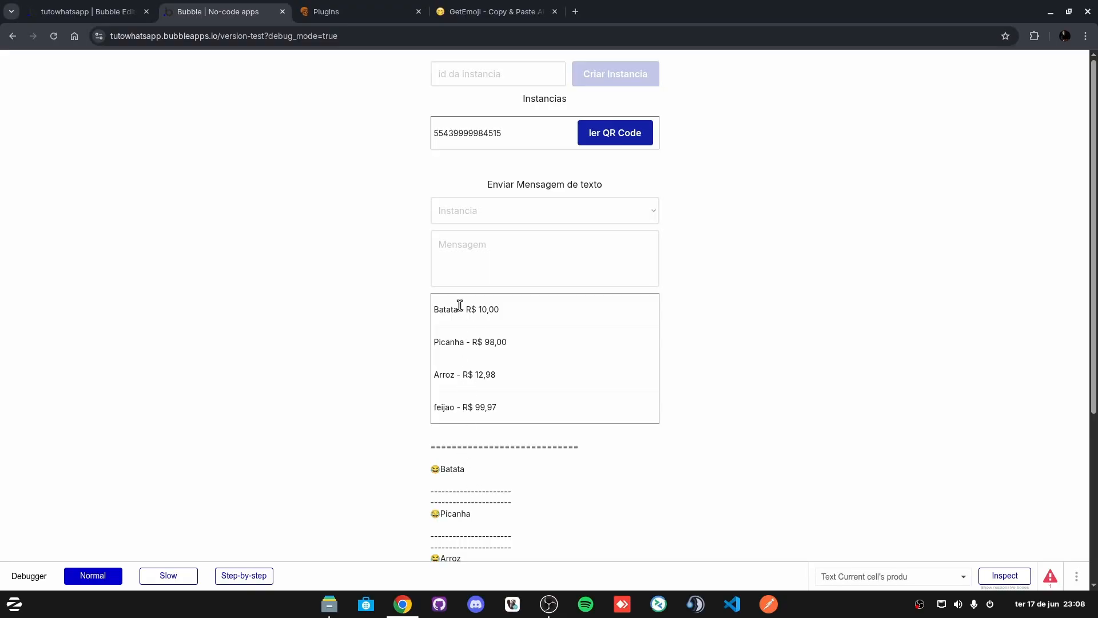
pyautogui.moveTo(458, 306); pyautogui.dragTo(501, 309)
pyautogui.click(479, 489)
pyautogui.click(135, 10)
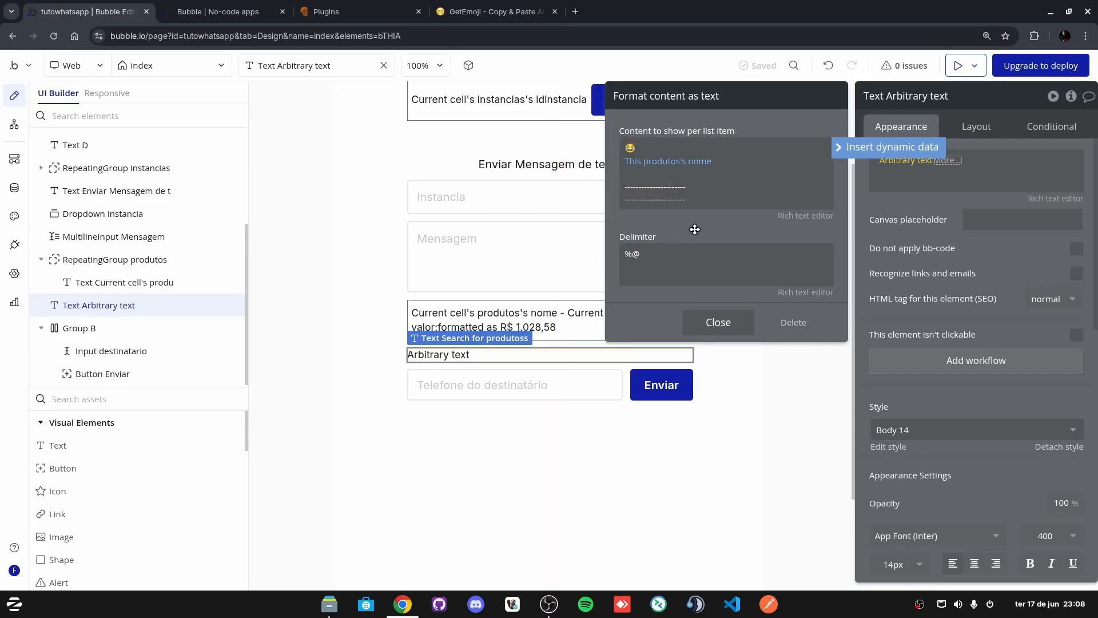
# Step: Close the 'Format content as text' editor and go to the BikersHub Plugins page
pyautogui.click(355, 238)
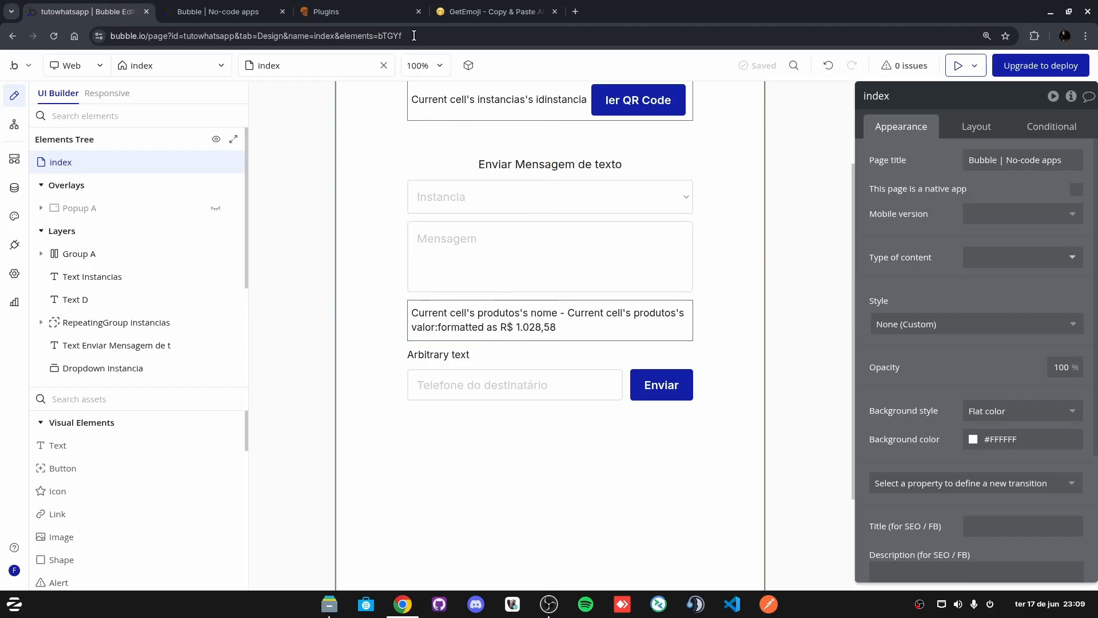
pyautogui.click(339, 10)
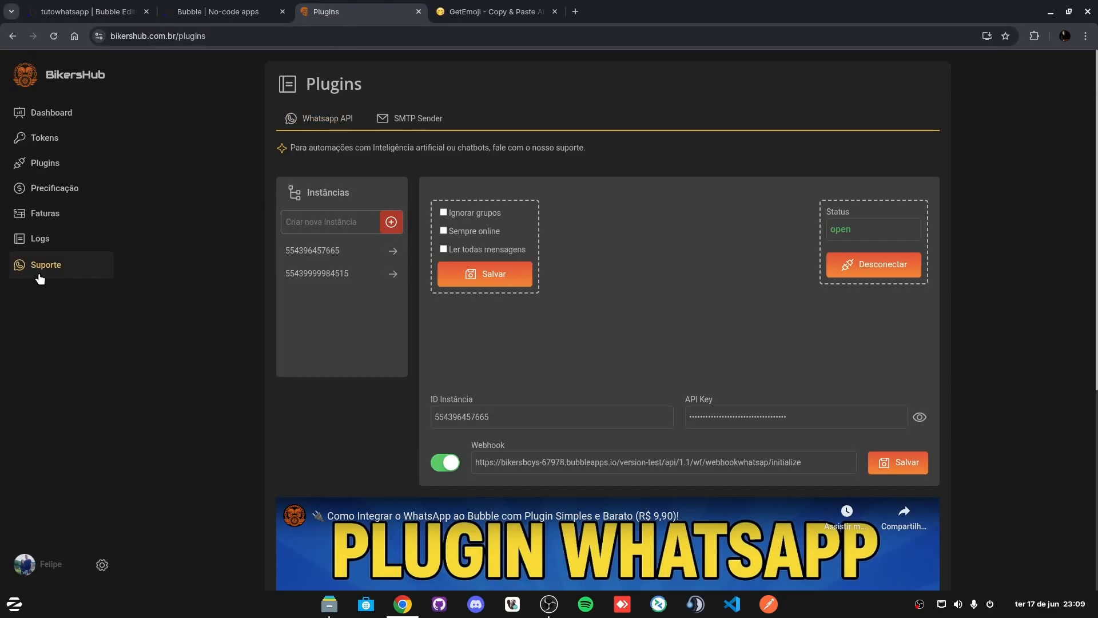